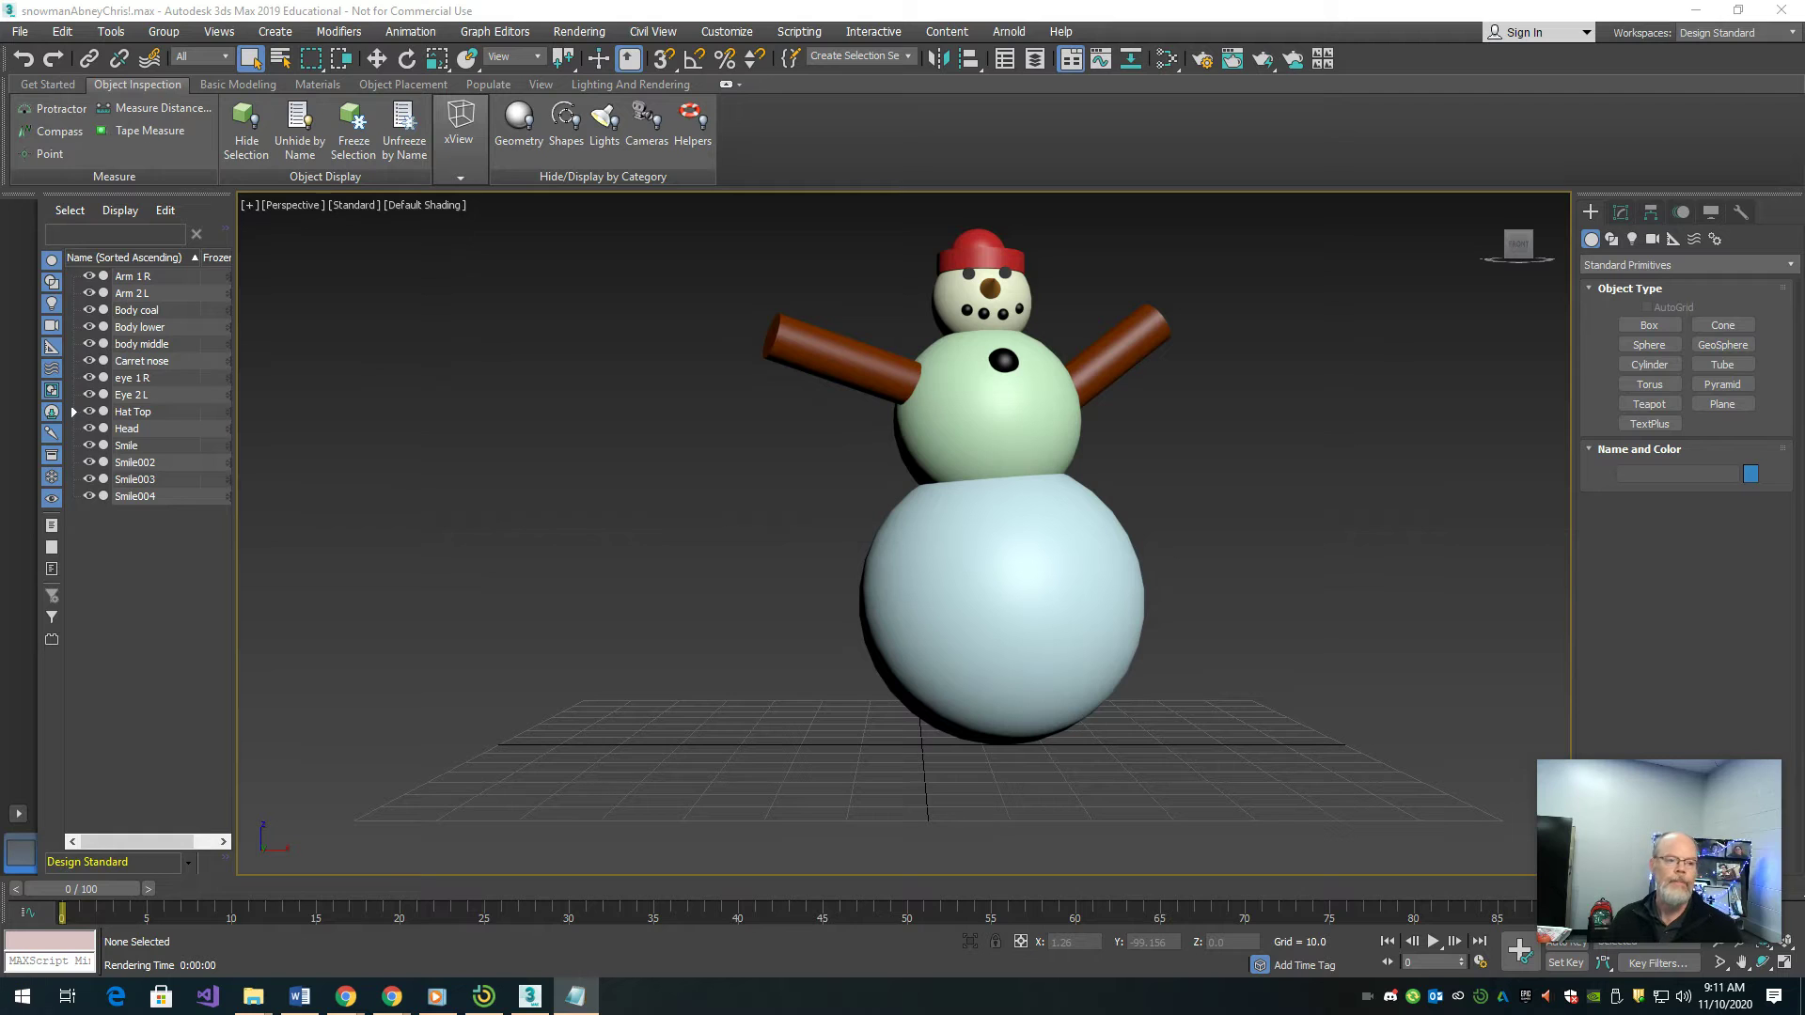
- Open Notepad and write the first note line "Modifiers do a change."
key("super")
type("notepad")
key("Return")
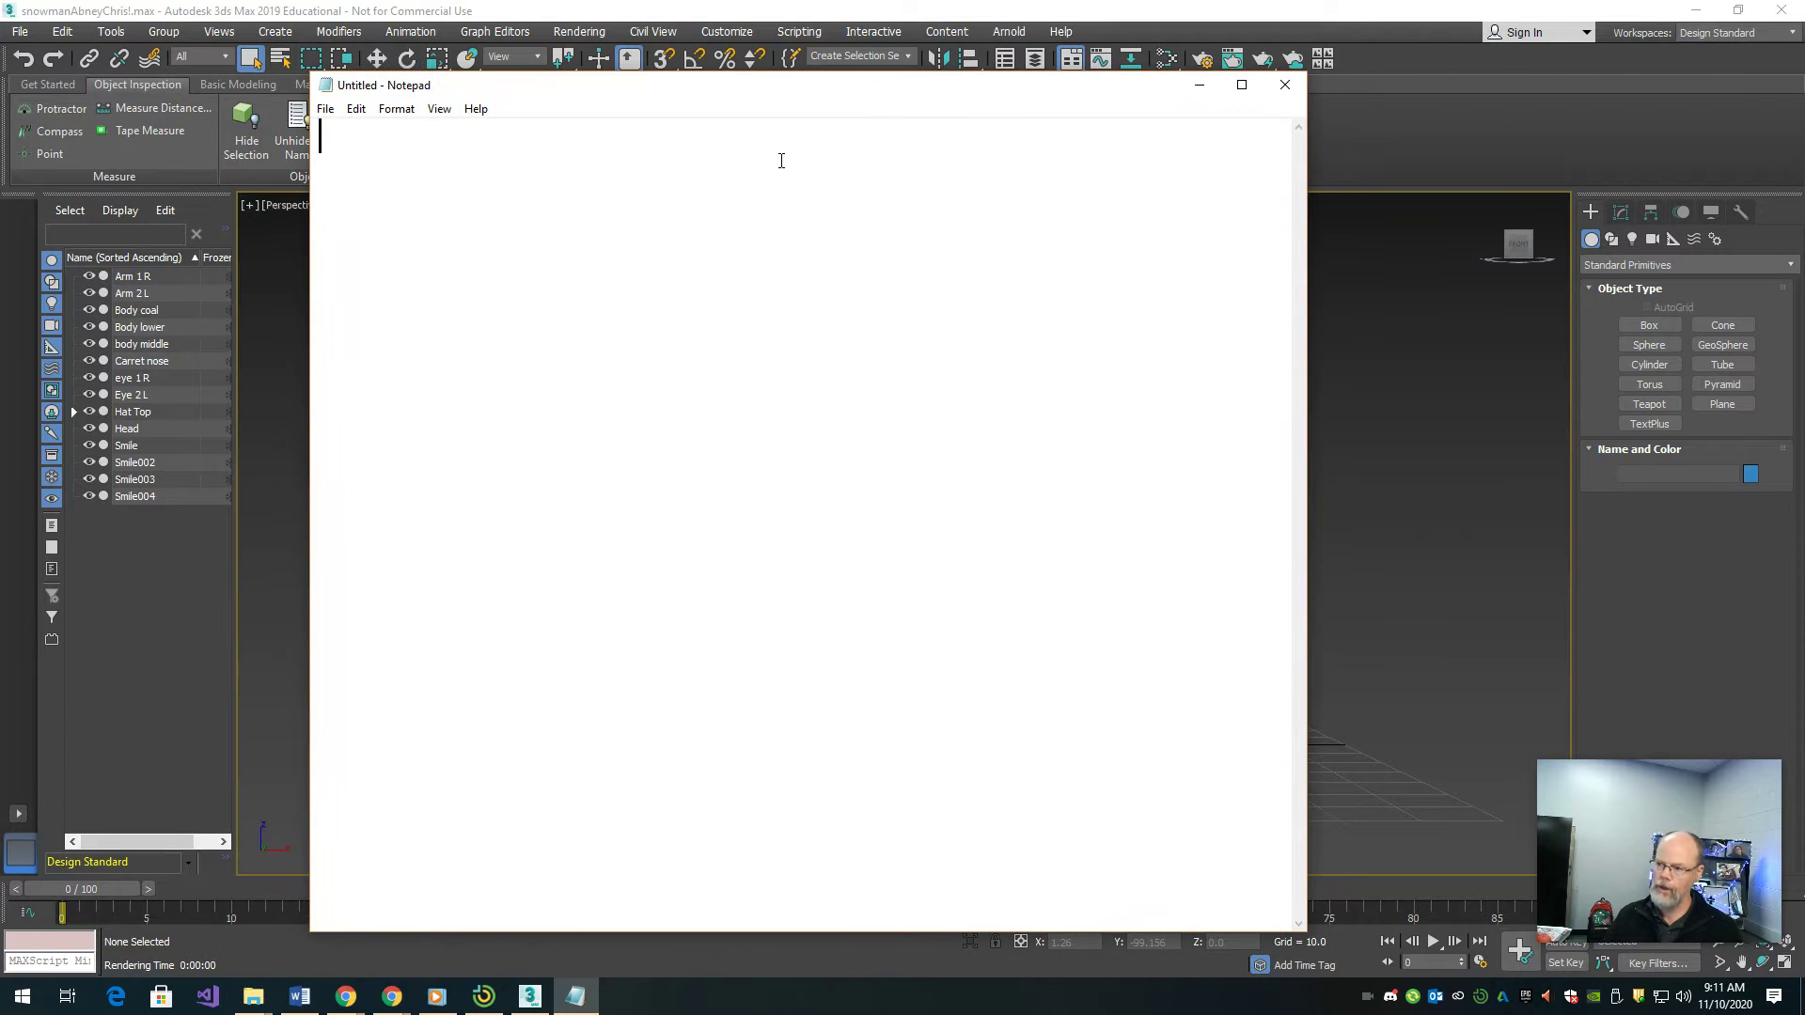
type("Modif")
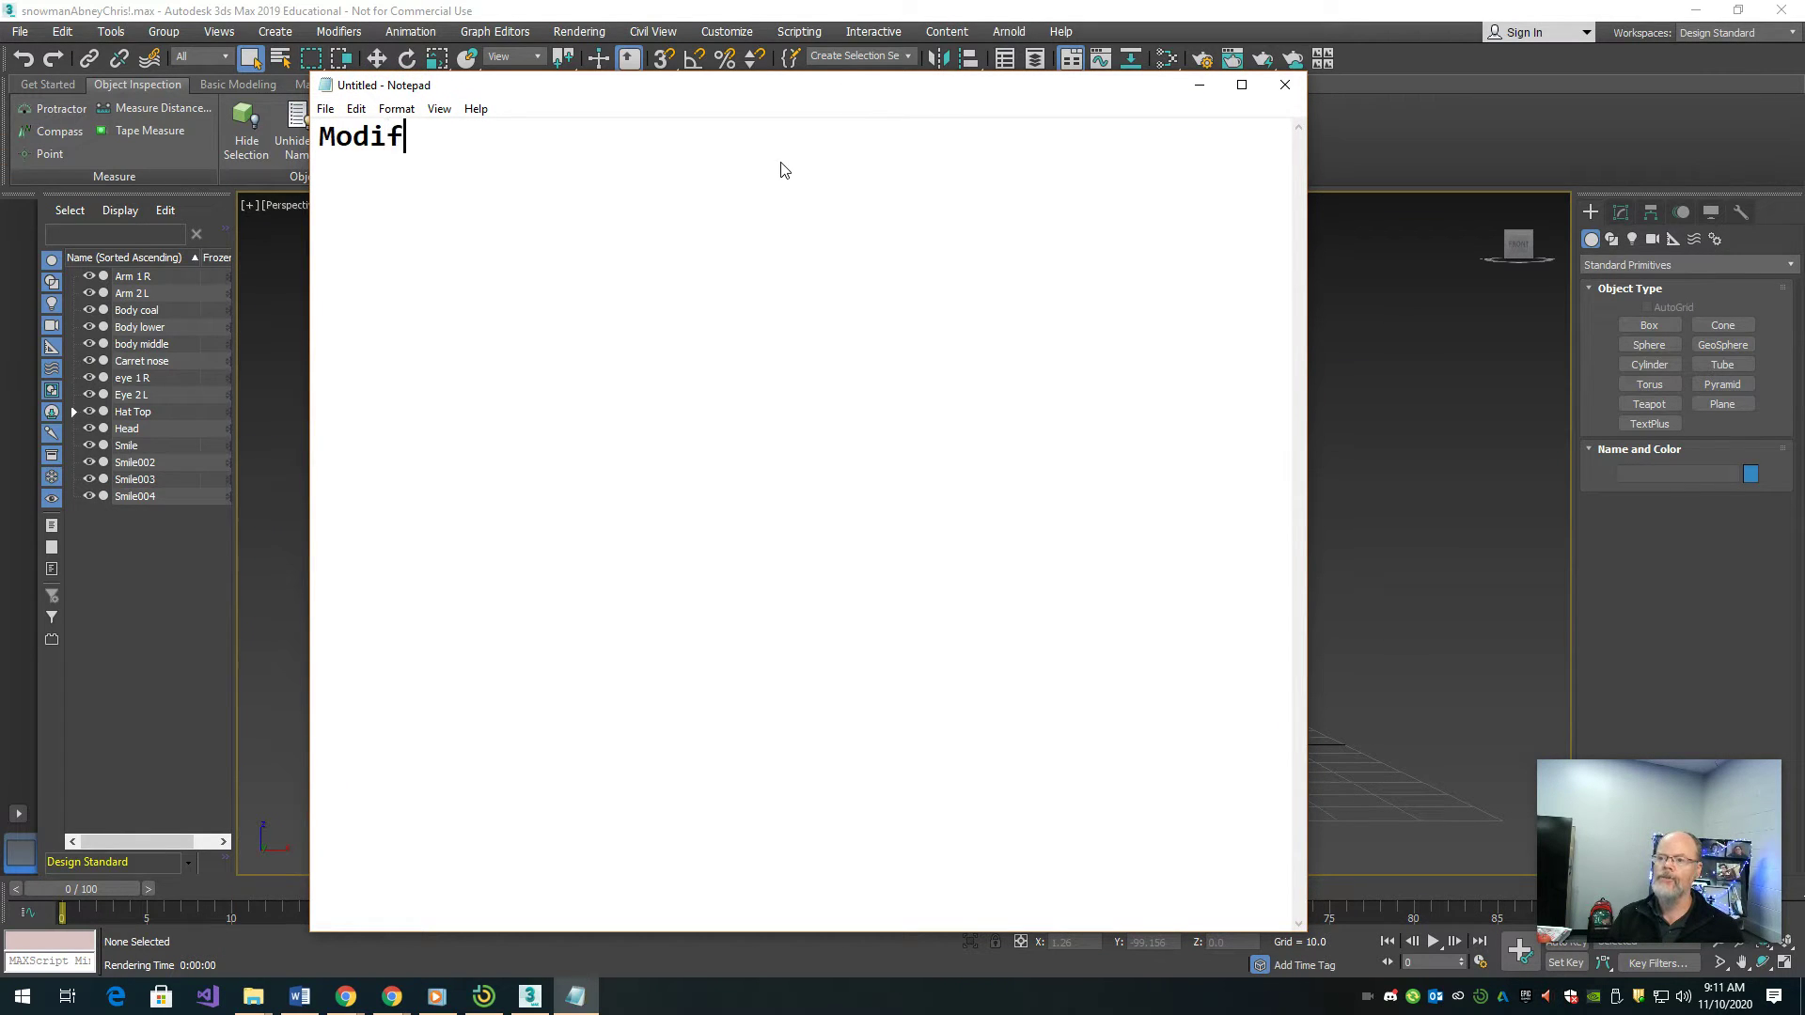
type("iers do a change.")
key("Return")
key("Return")
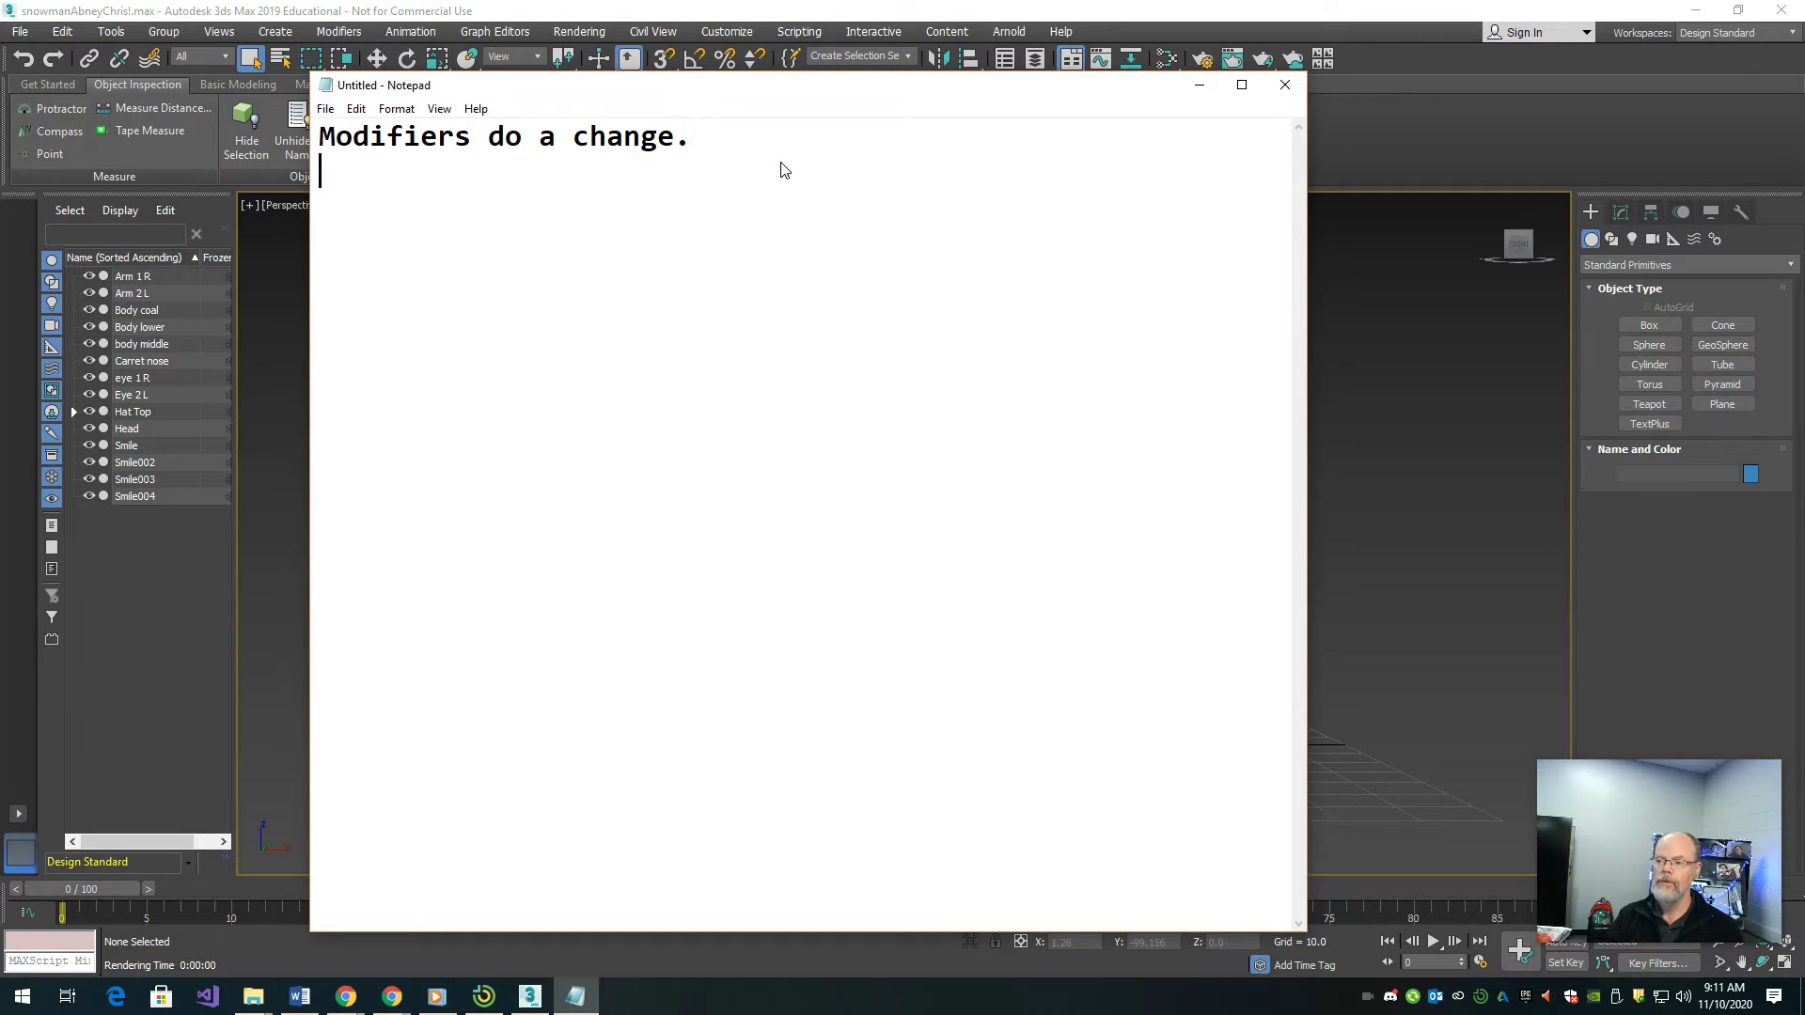
- Add the note line "Start with one piece of geometry, primitive." below the first one
type("S")
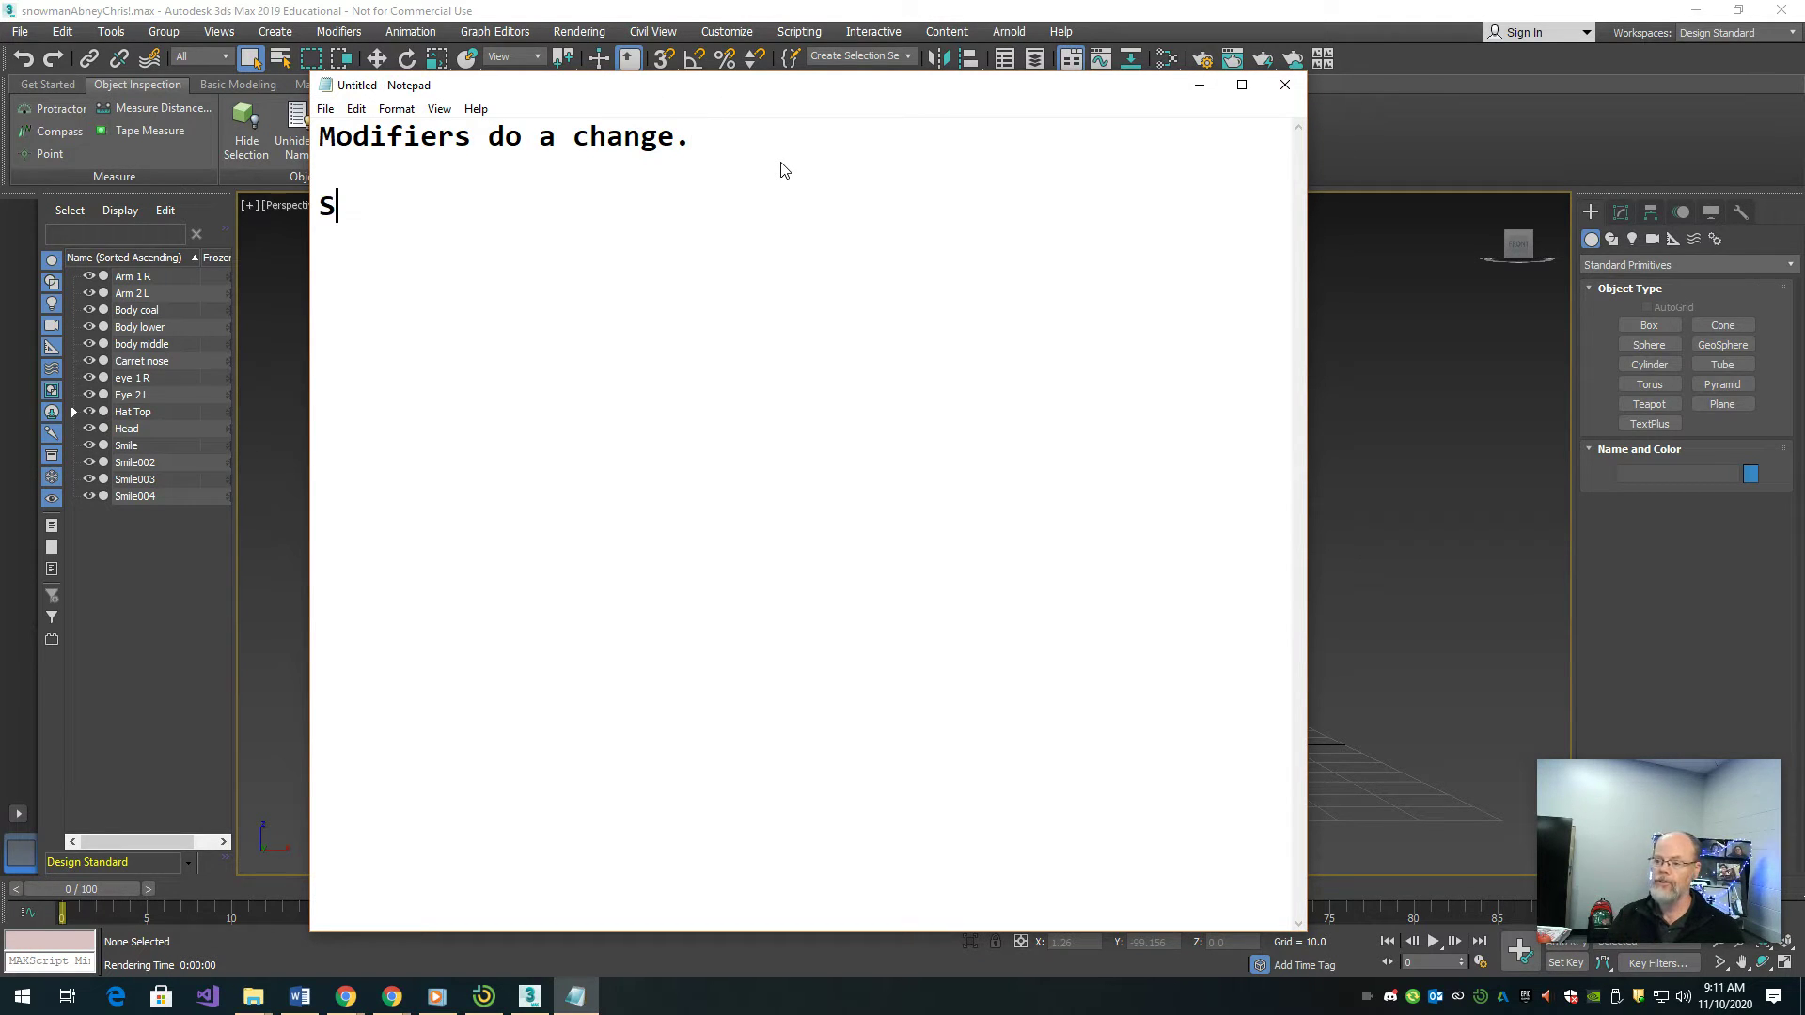
type("tart with o")
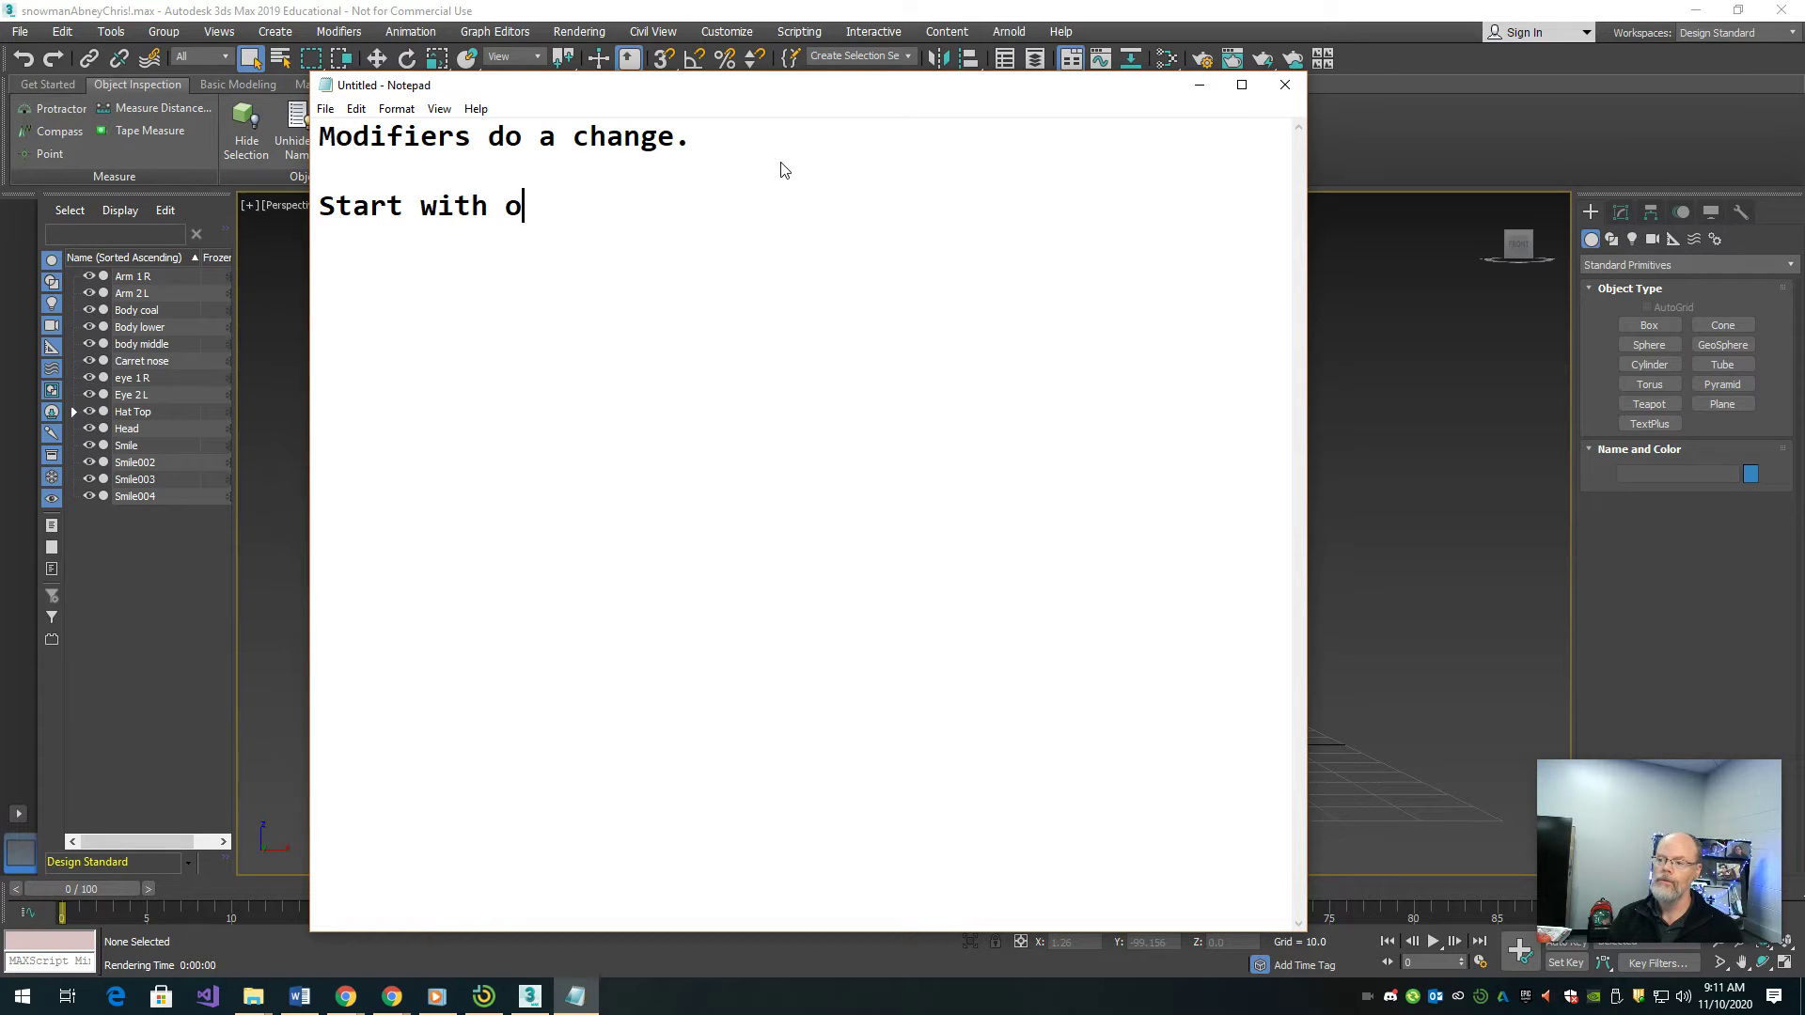
type("ne piece of g")
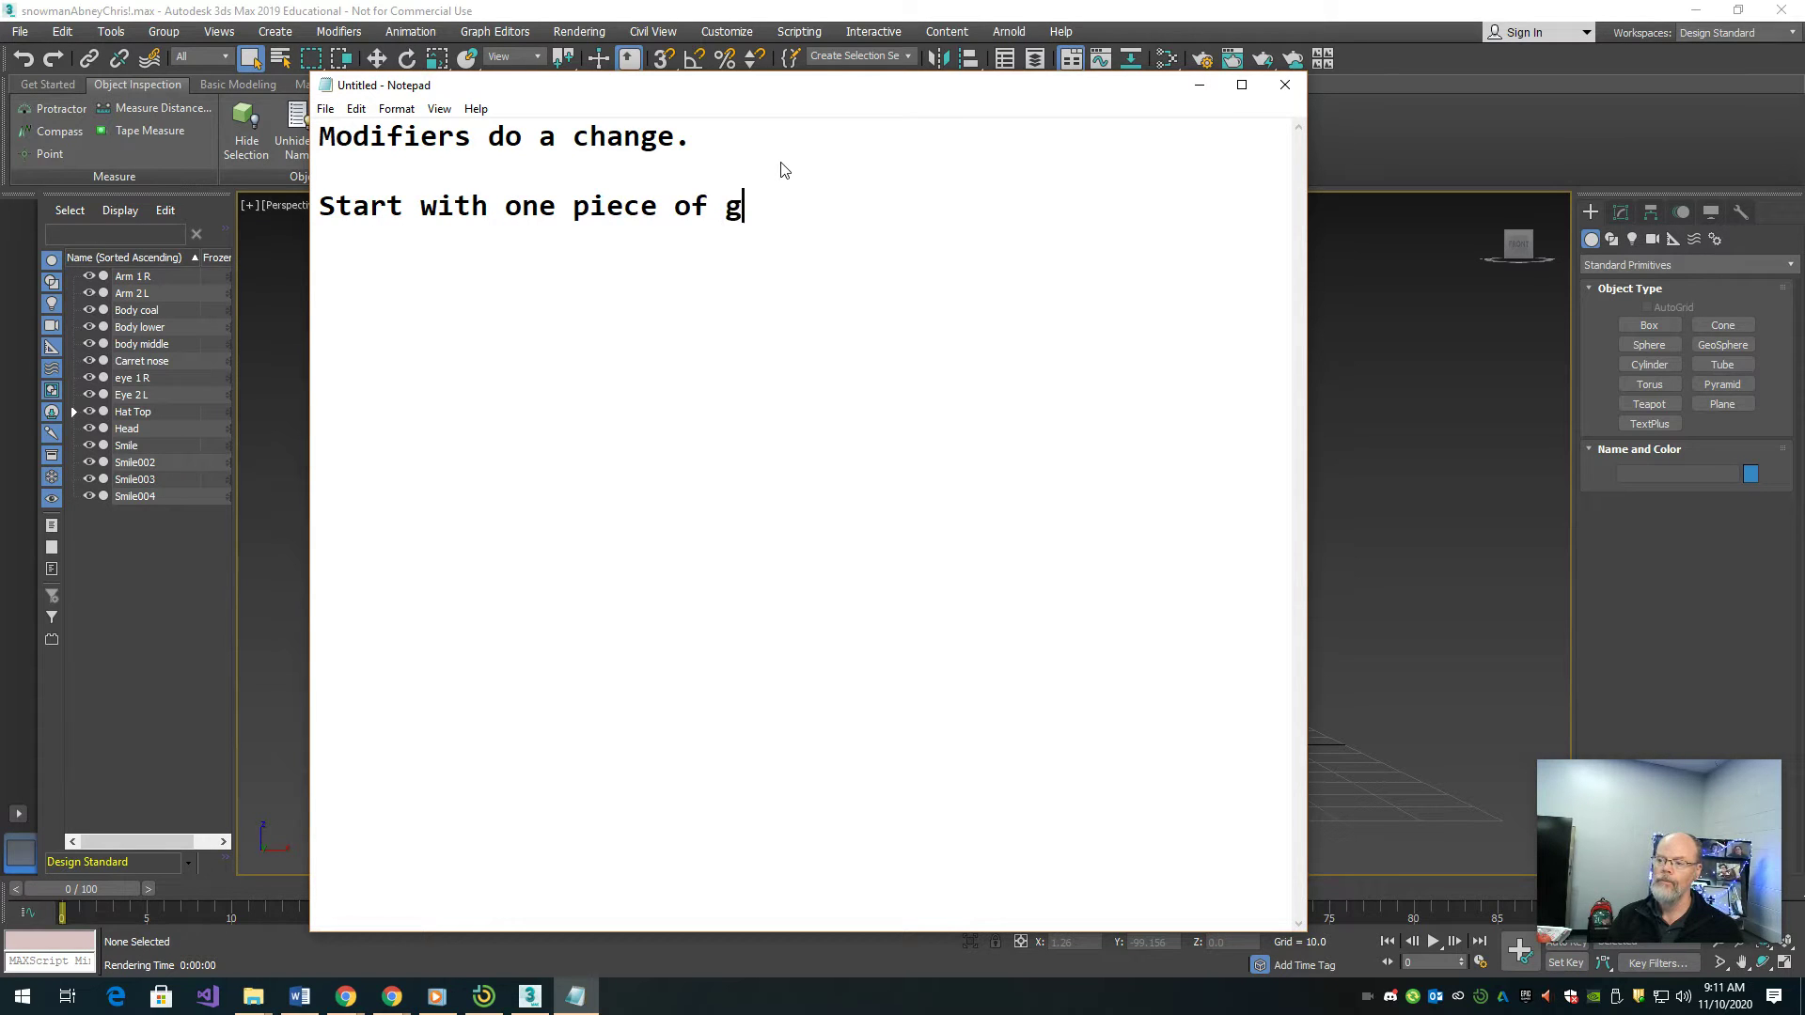
type("eometry, primitive")
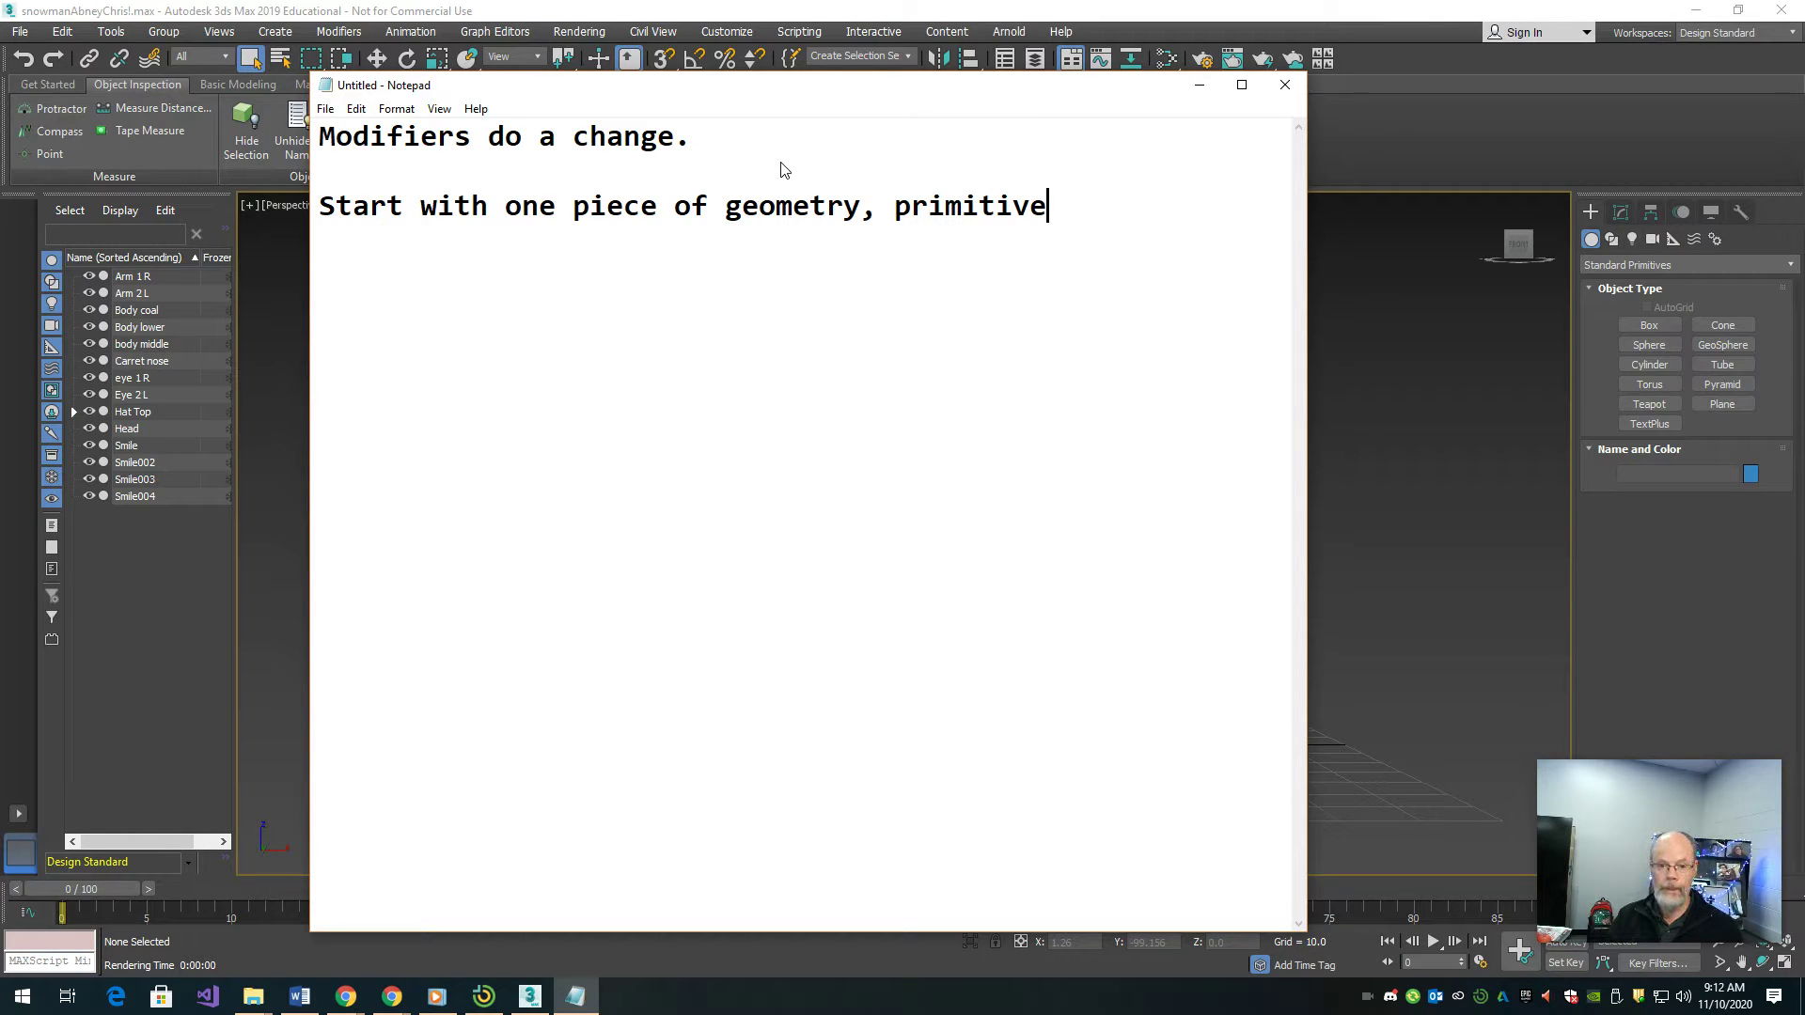
type(".")
key("Return")
key("Return")
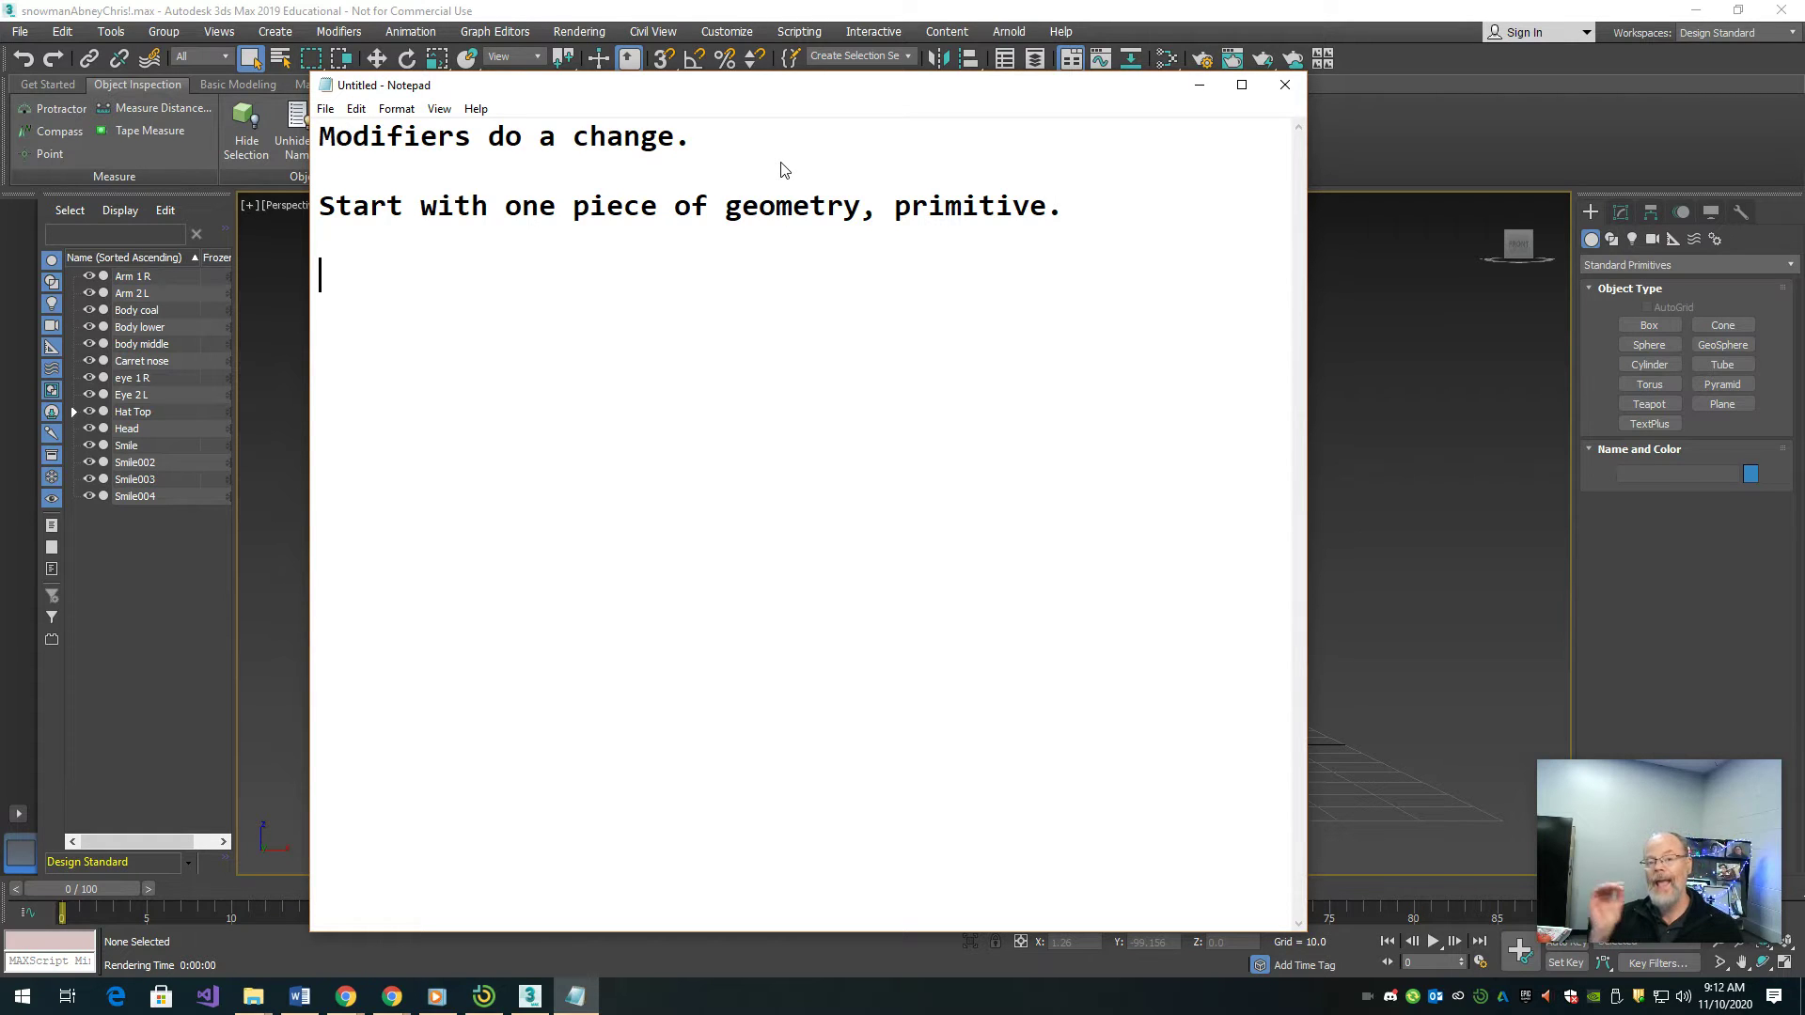
- Add the note line "Add to the modifier stack." beneath the geometry note
type("Add t the")
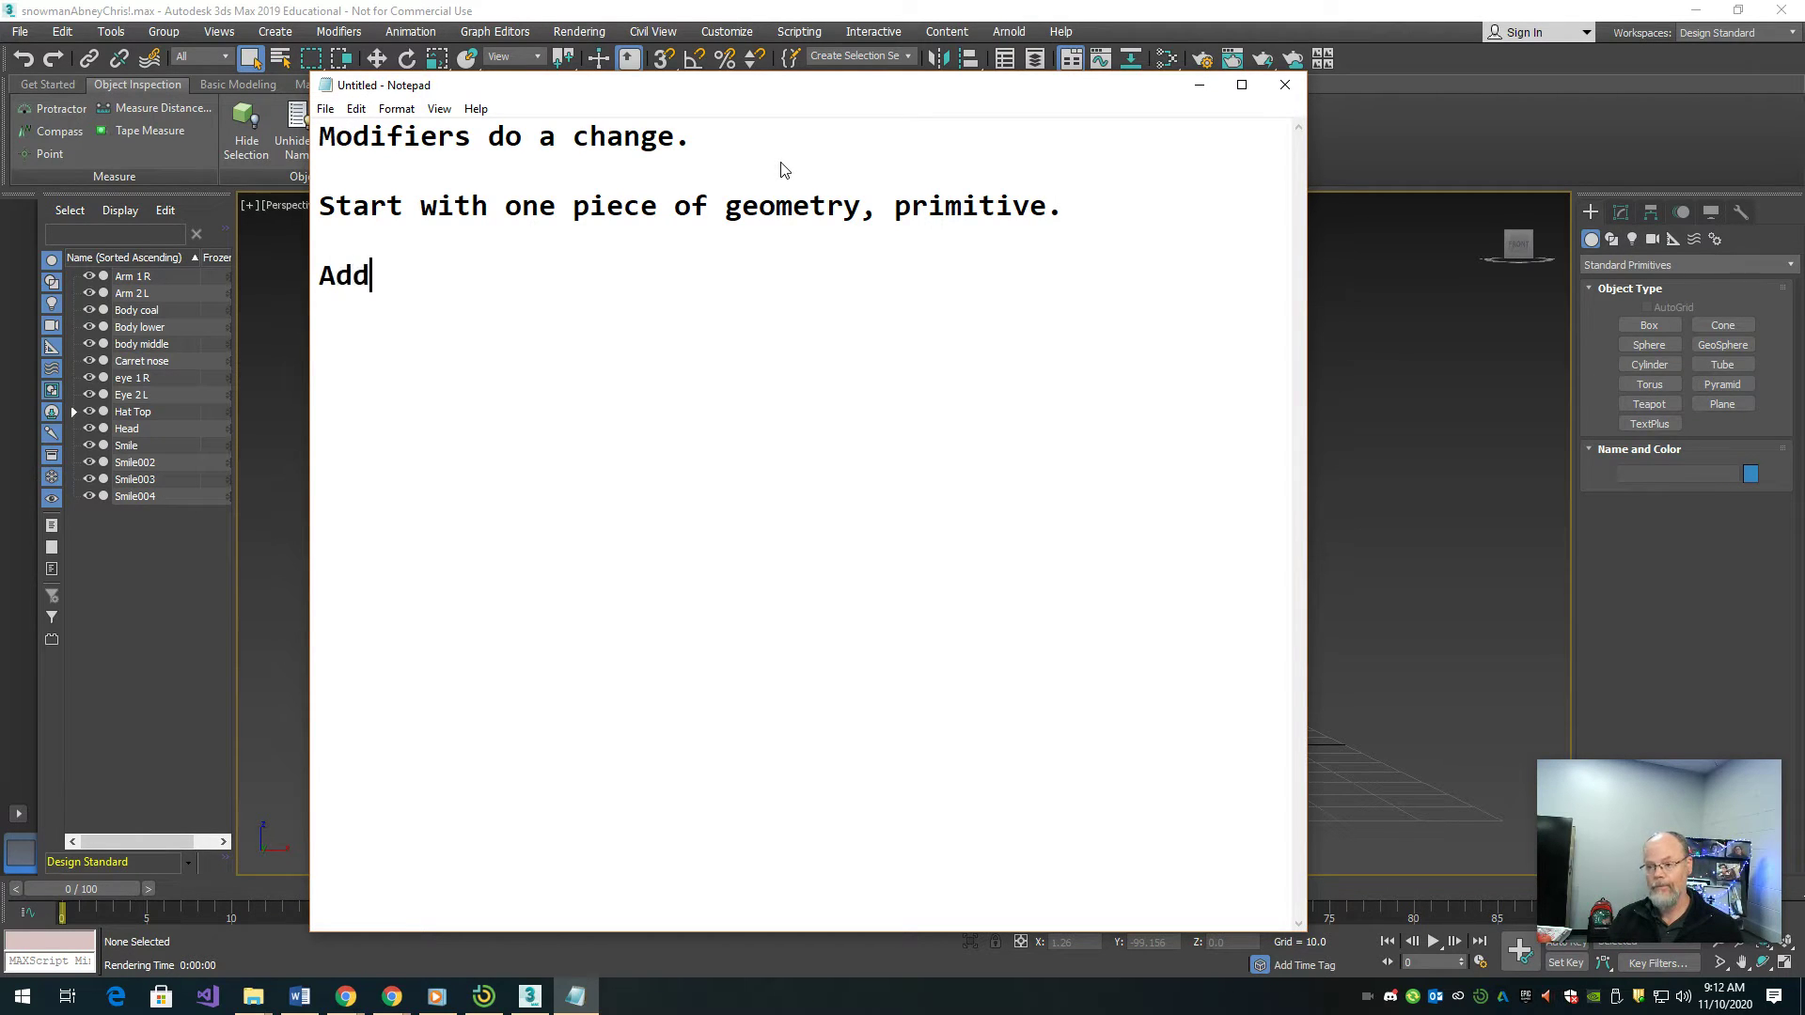
key("BackSpace")
key("BackSpace")
key("BackSpace")
key("BackSpace")
key("BackSpace")
key("BackSpace")
type("to the modi")
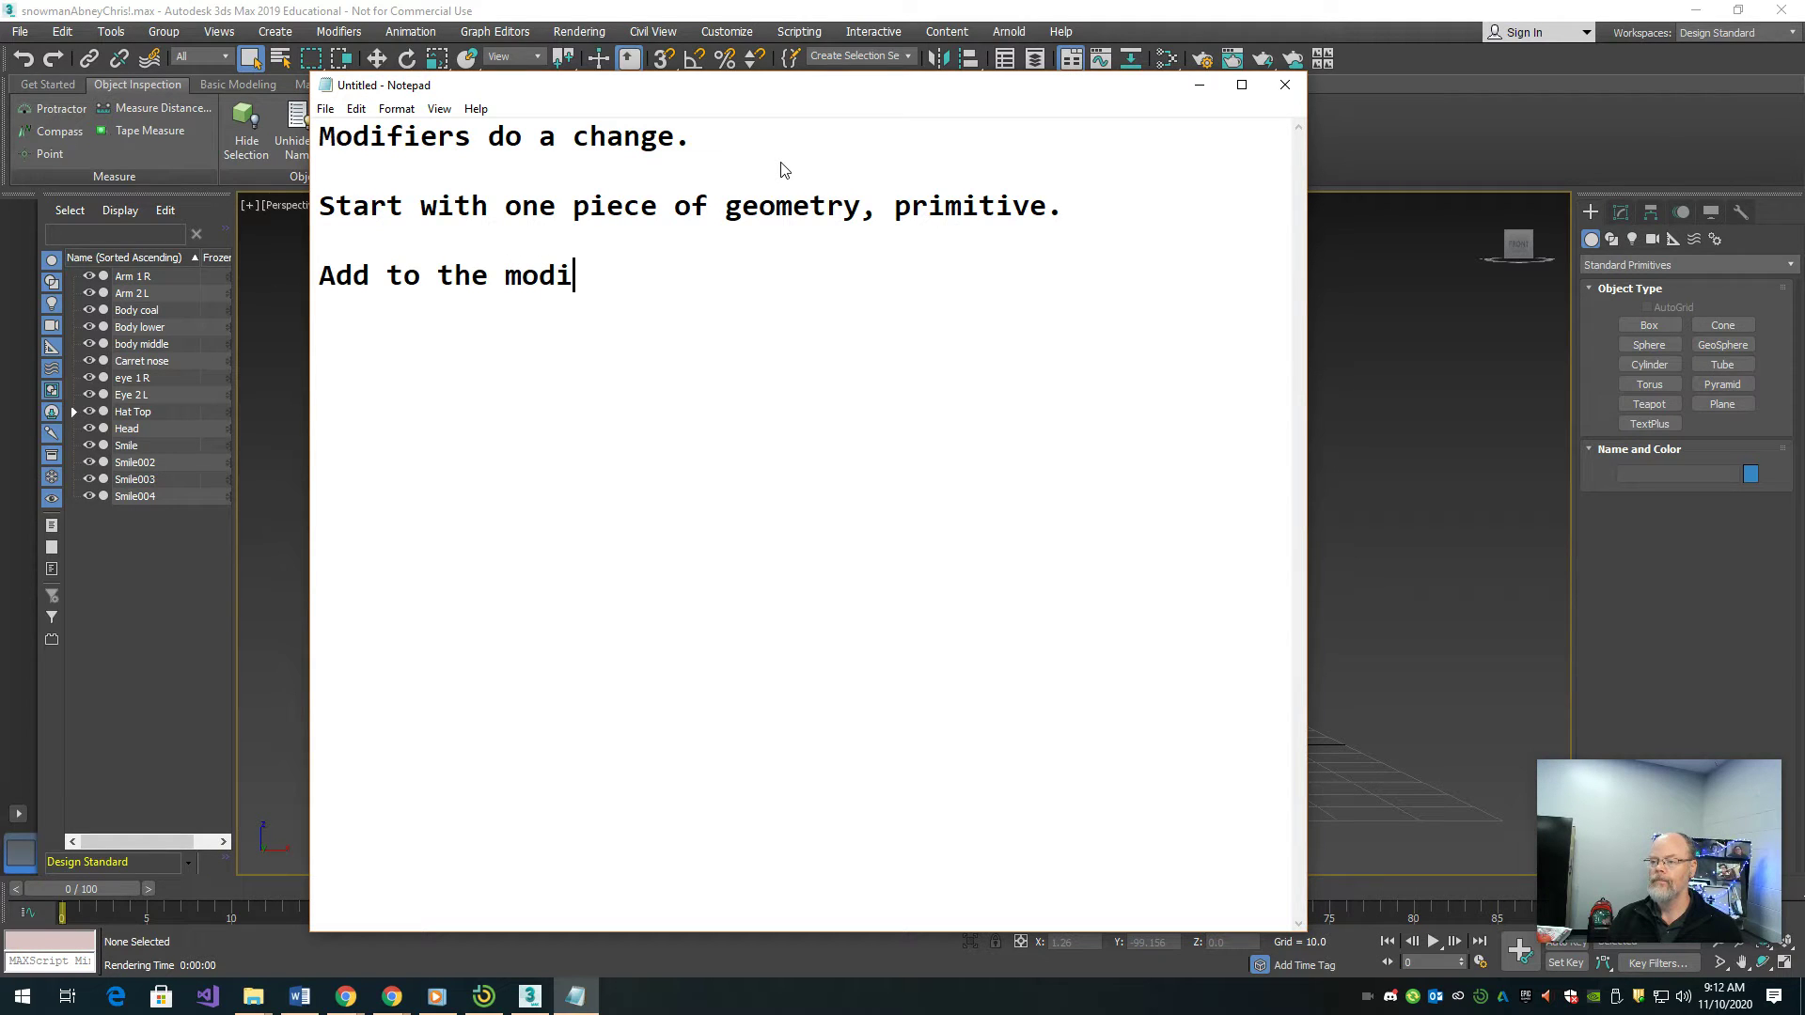
type("fier stack.")
key("Return")
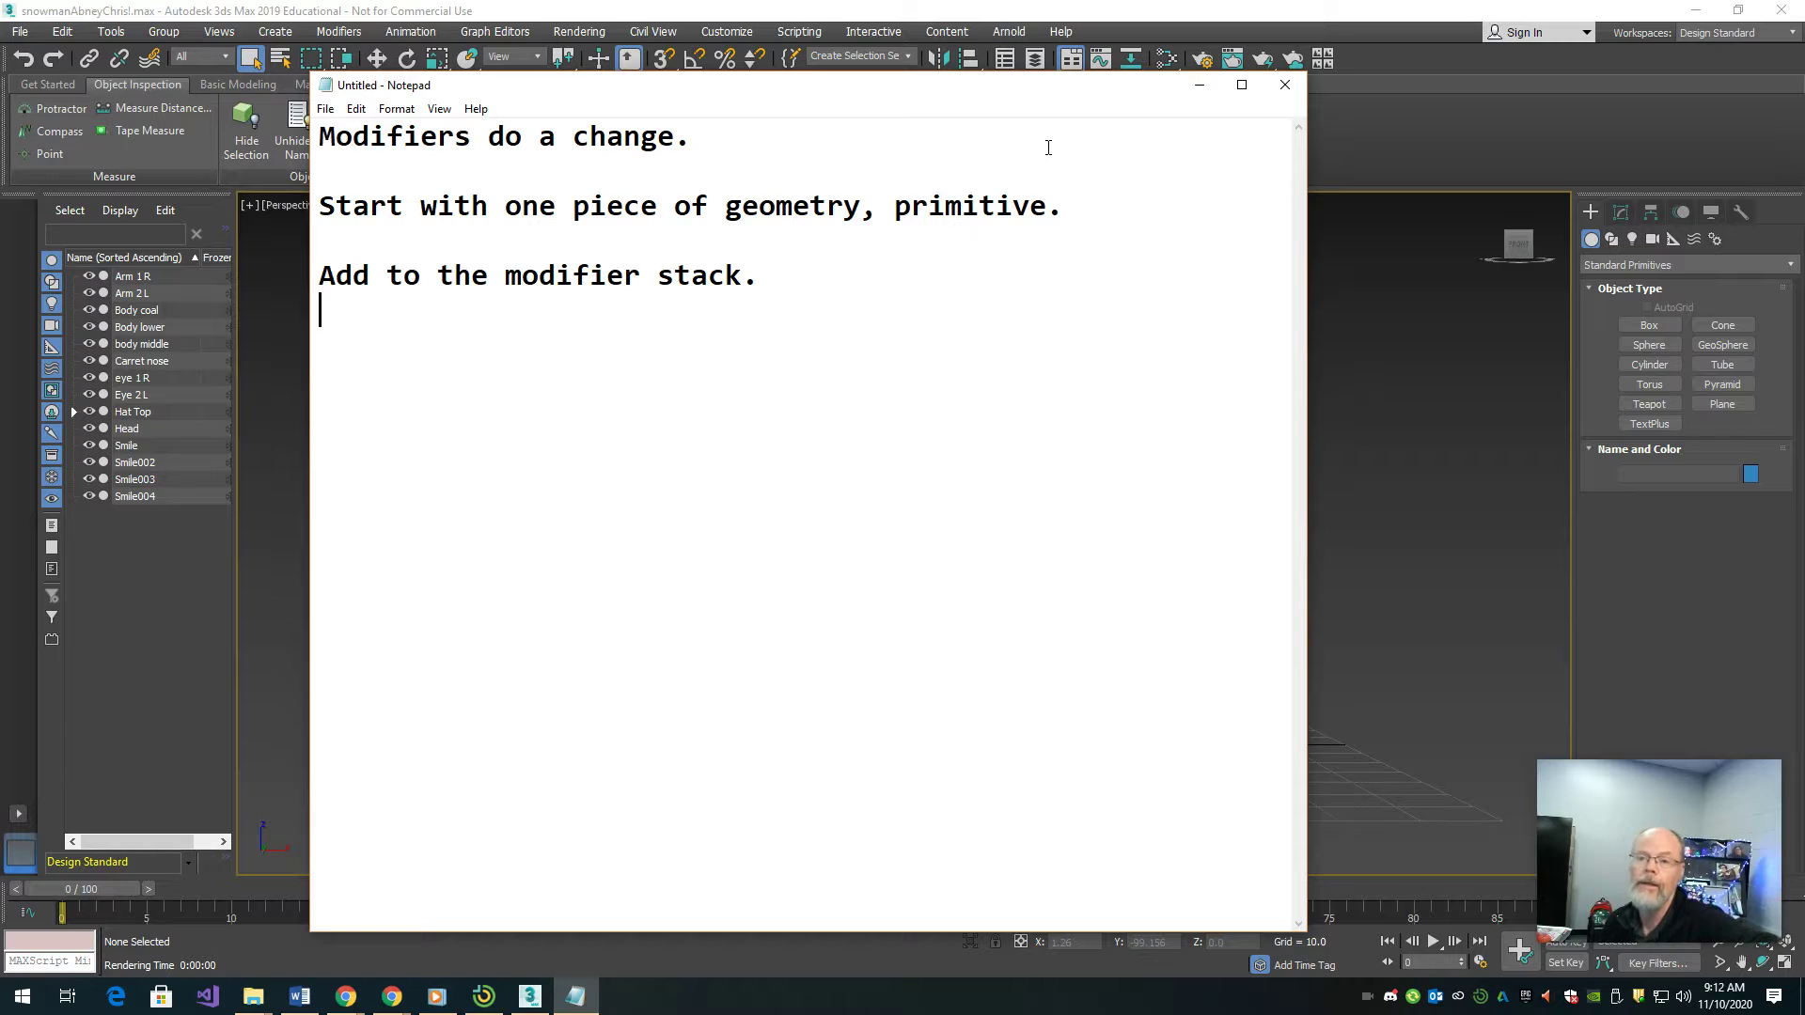
- Minimize Notepad and select the snowman's Arm 1 R in the 3ds Max viewport
left_click(1195, 86)
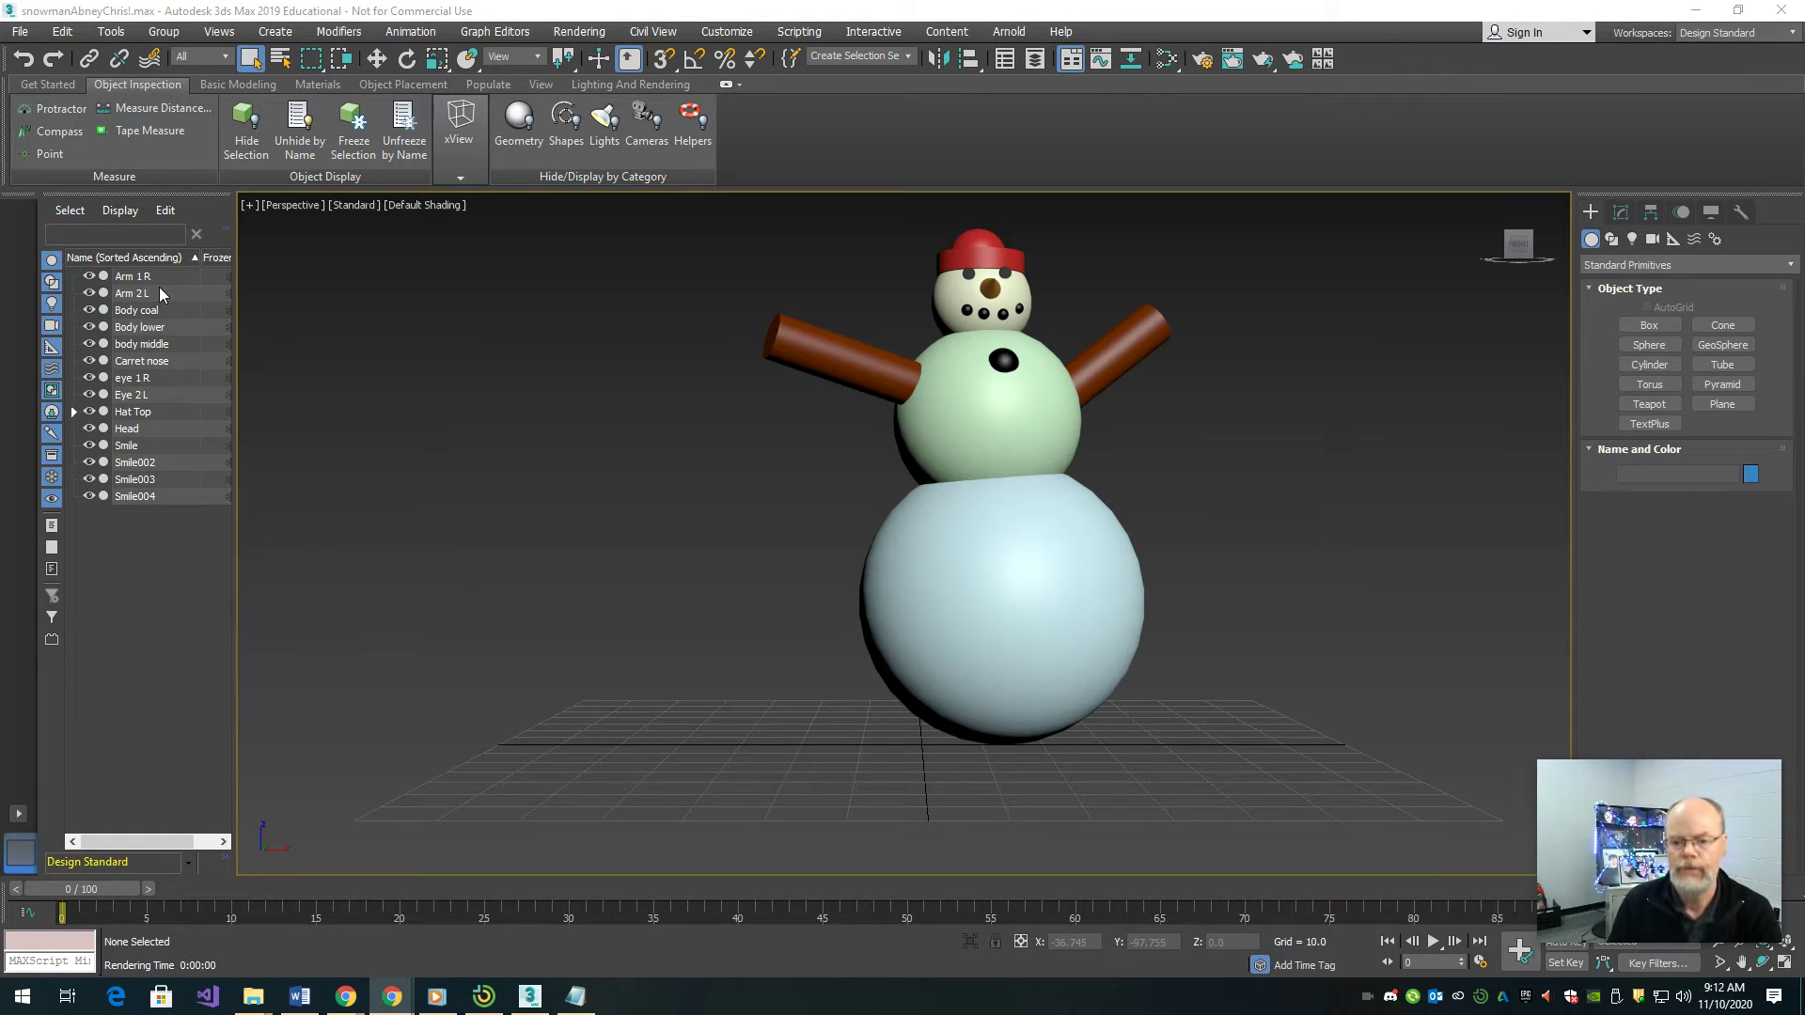
left_click(848, 357)
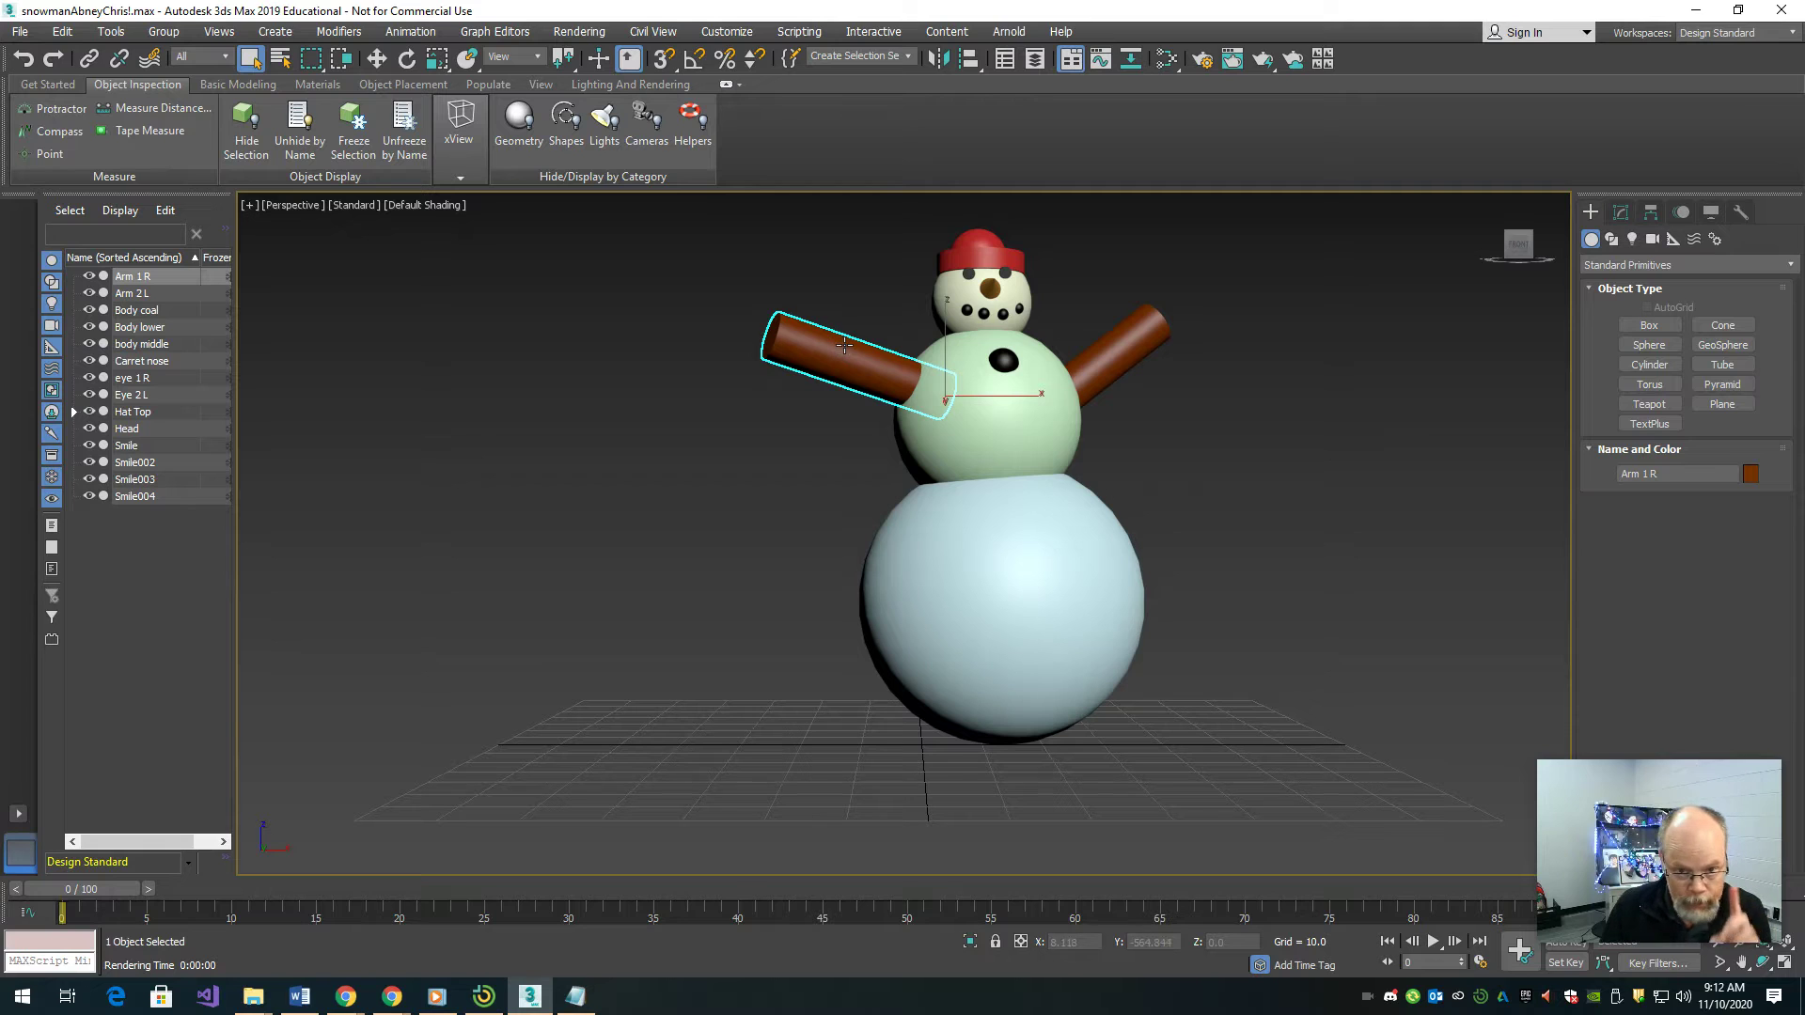
- Return to Notepad, highlight "Start with one piece of geometry" and add a blank line after the modifier stack note
left_click(576, 996)
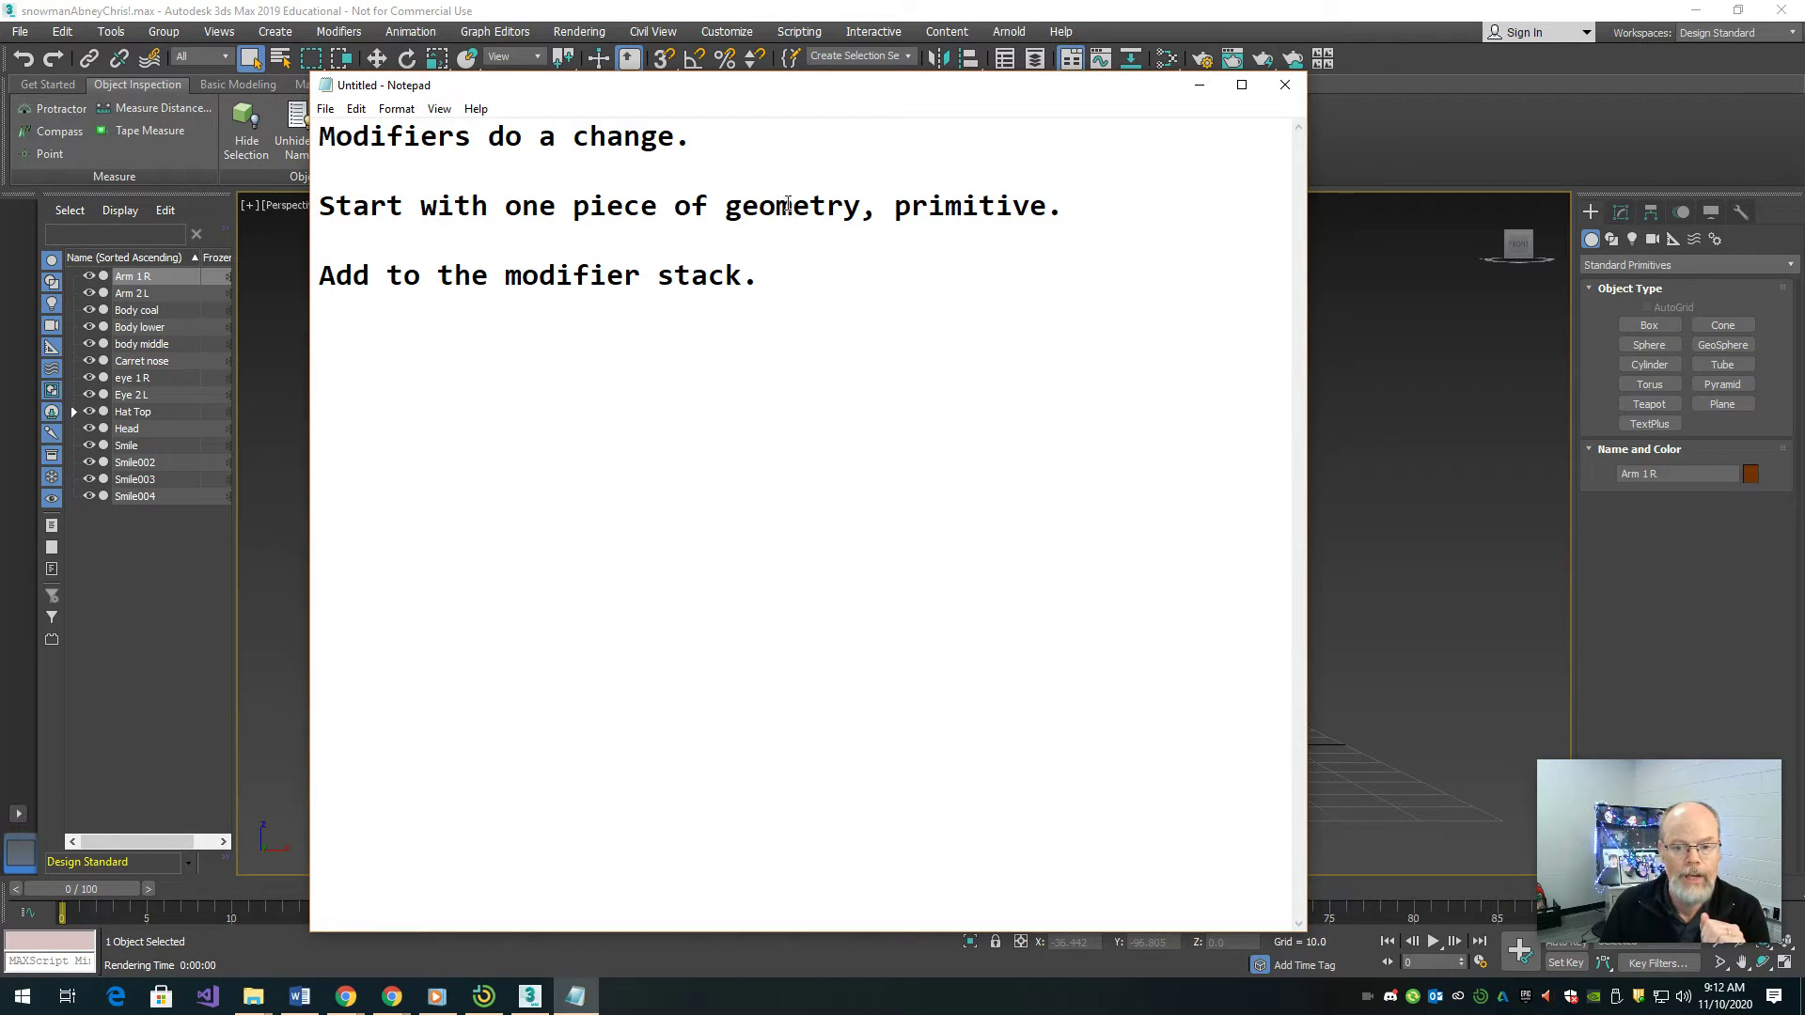
left_click_drag(863, 206, 199, 196)
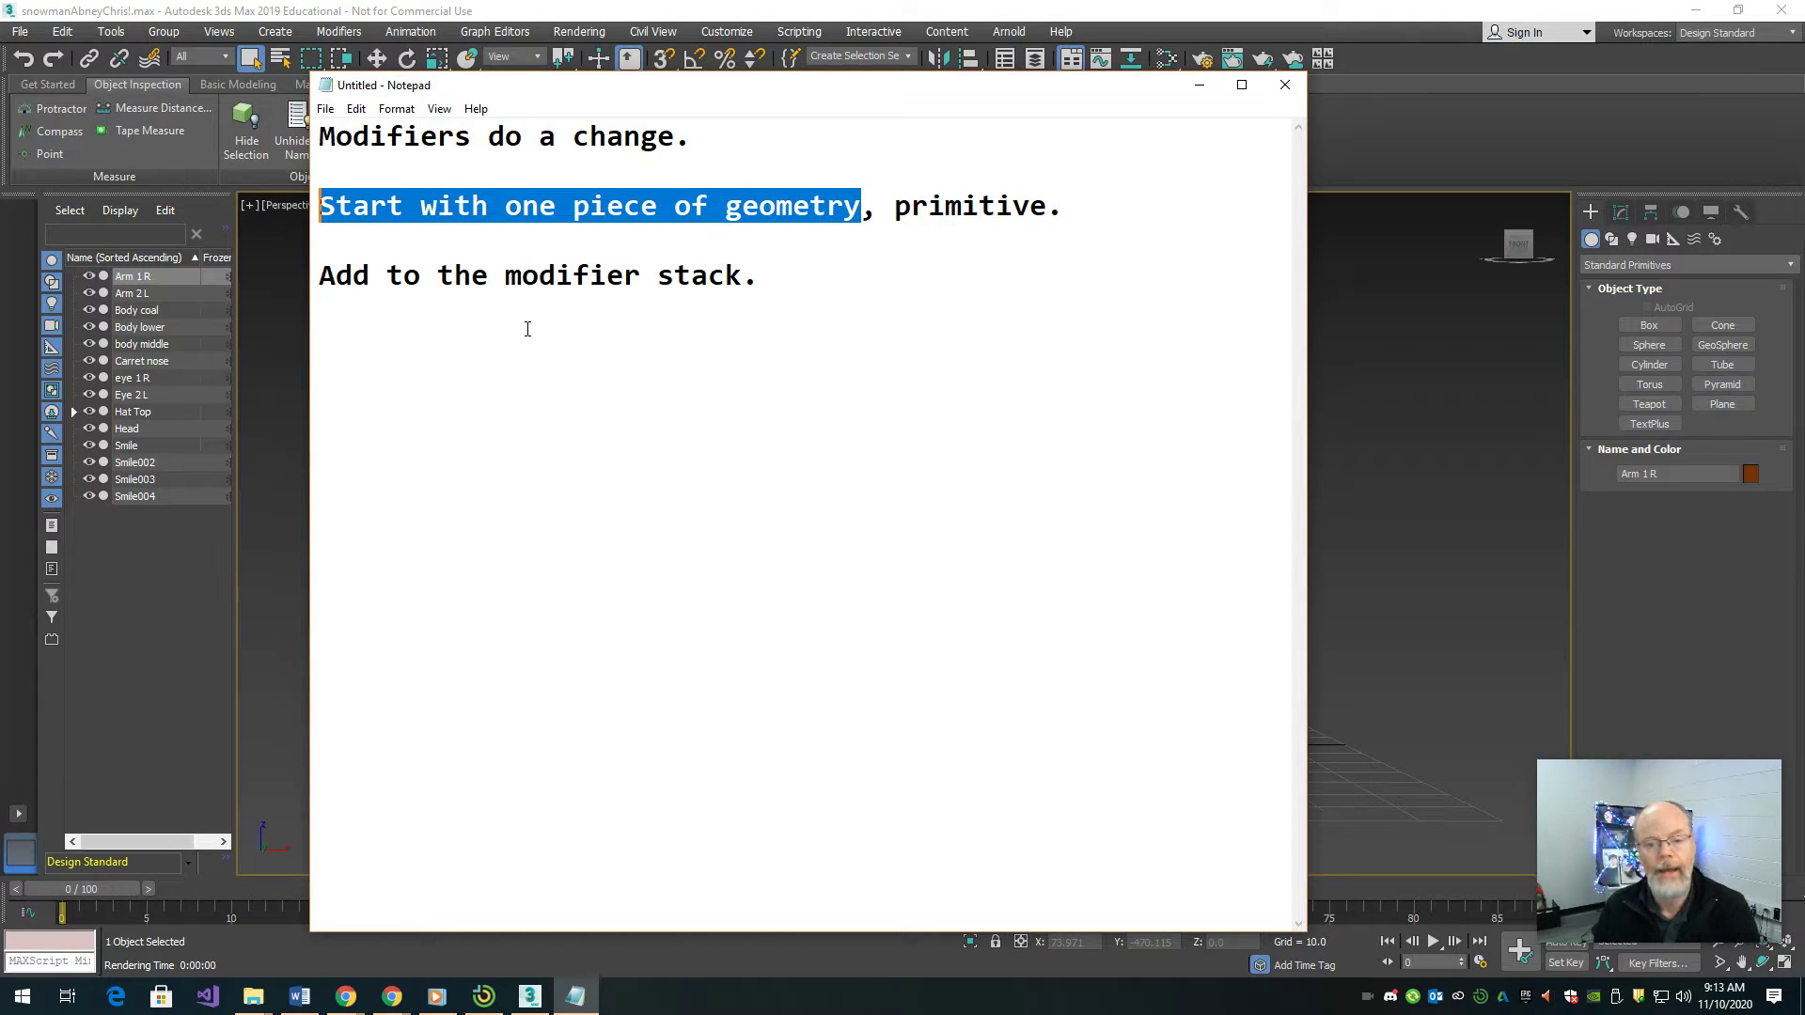
left_click(835, 279)
key("Return")
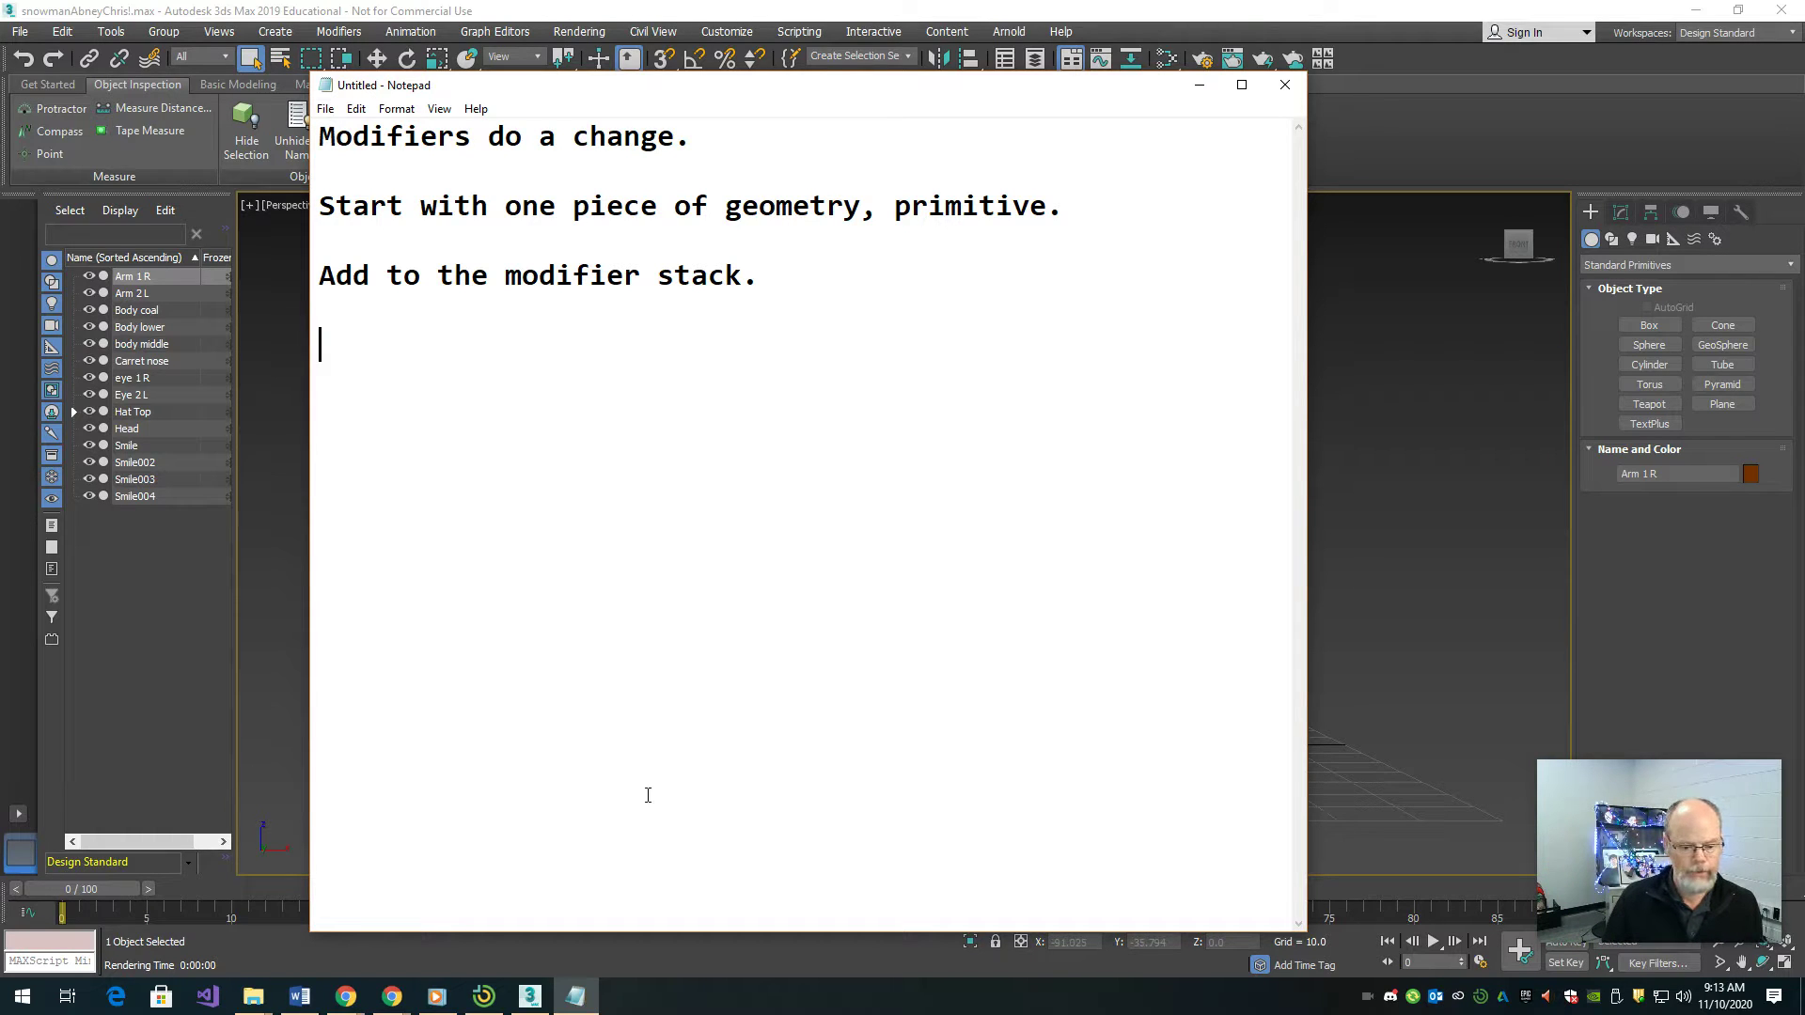
- Show the arm's modifier stack in 3ds Max, and add "Next to the create (circle) isthe Modify which" to the Notepad notes
left_click(1620, 215)
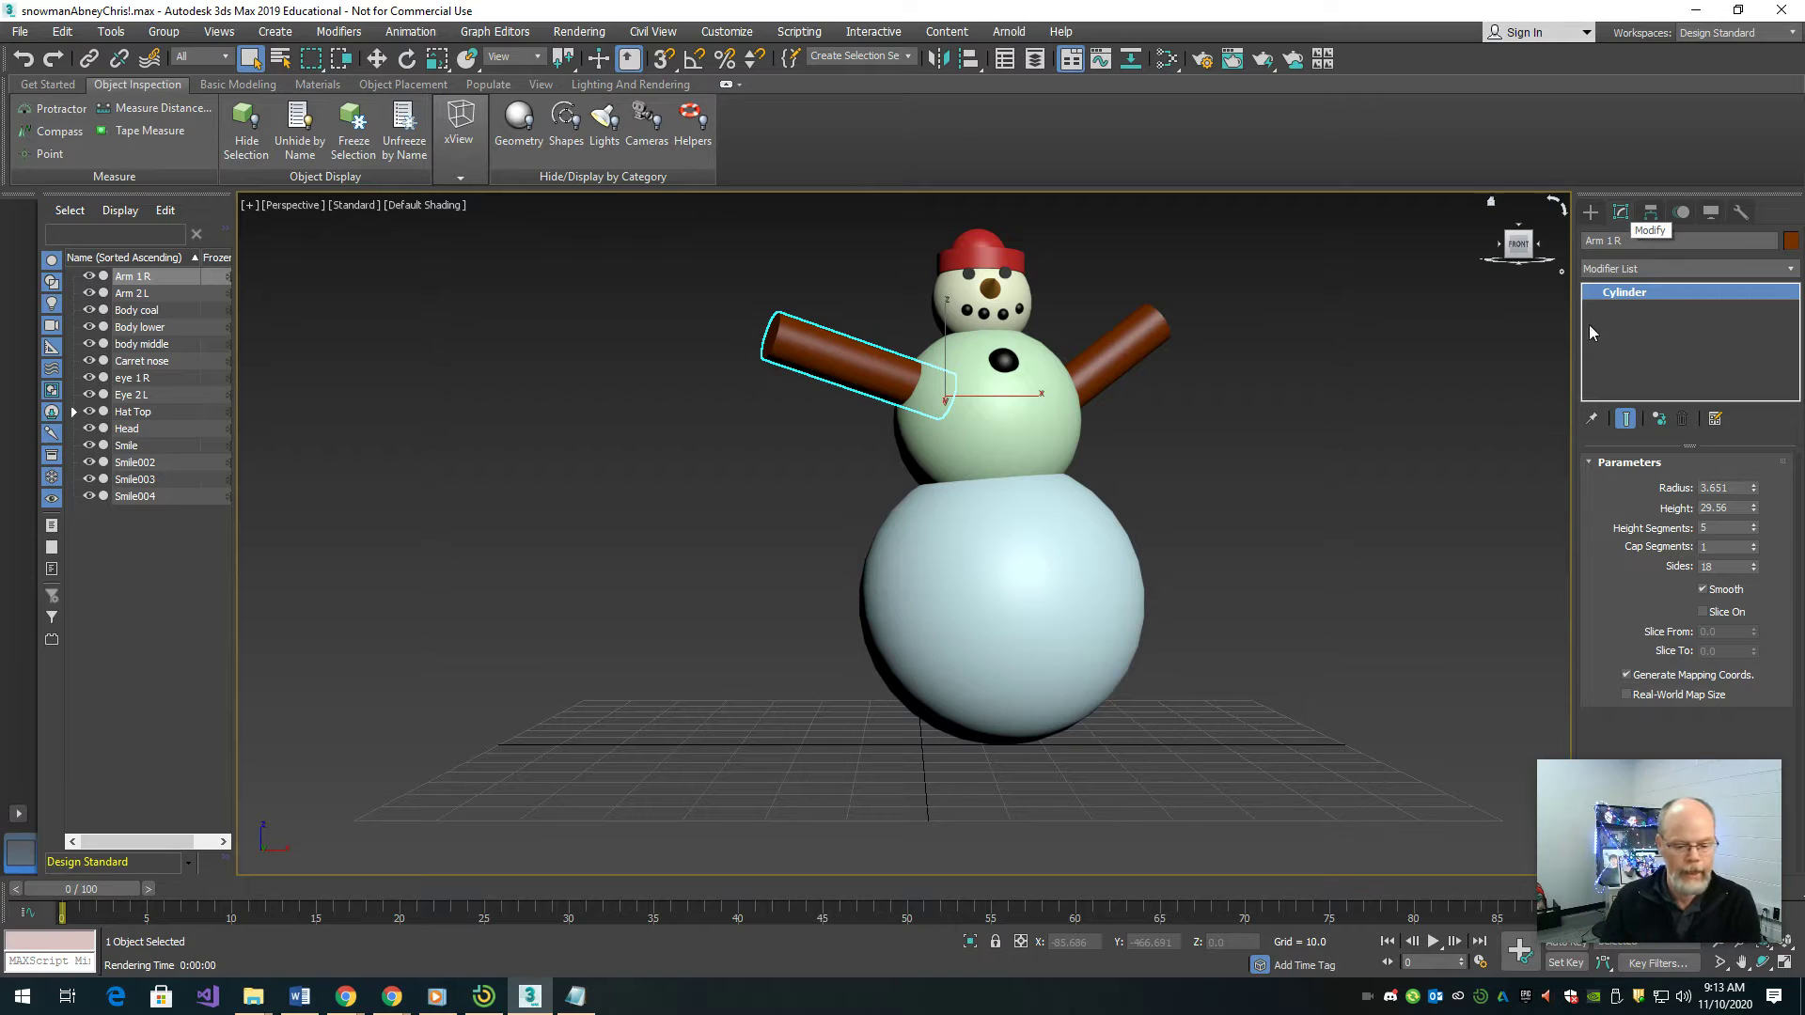
left_click(564, 1000)
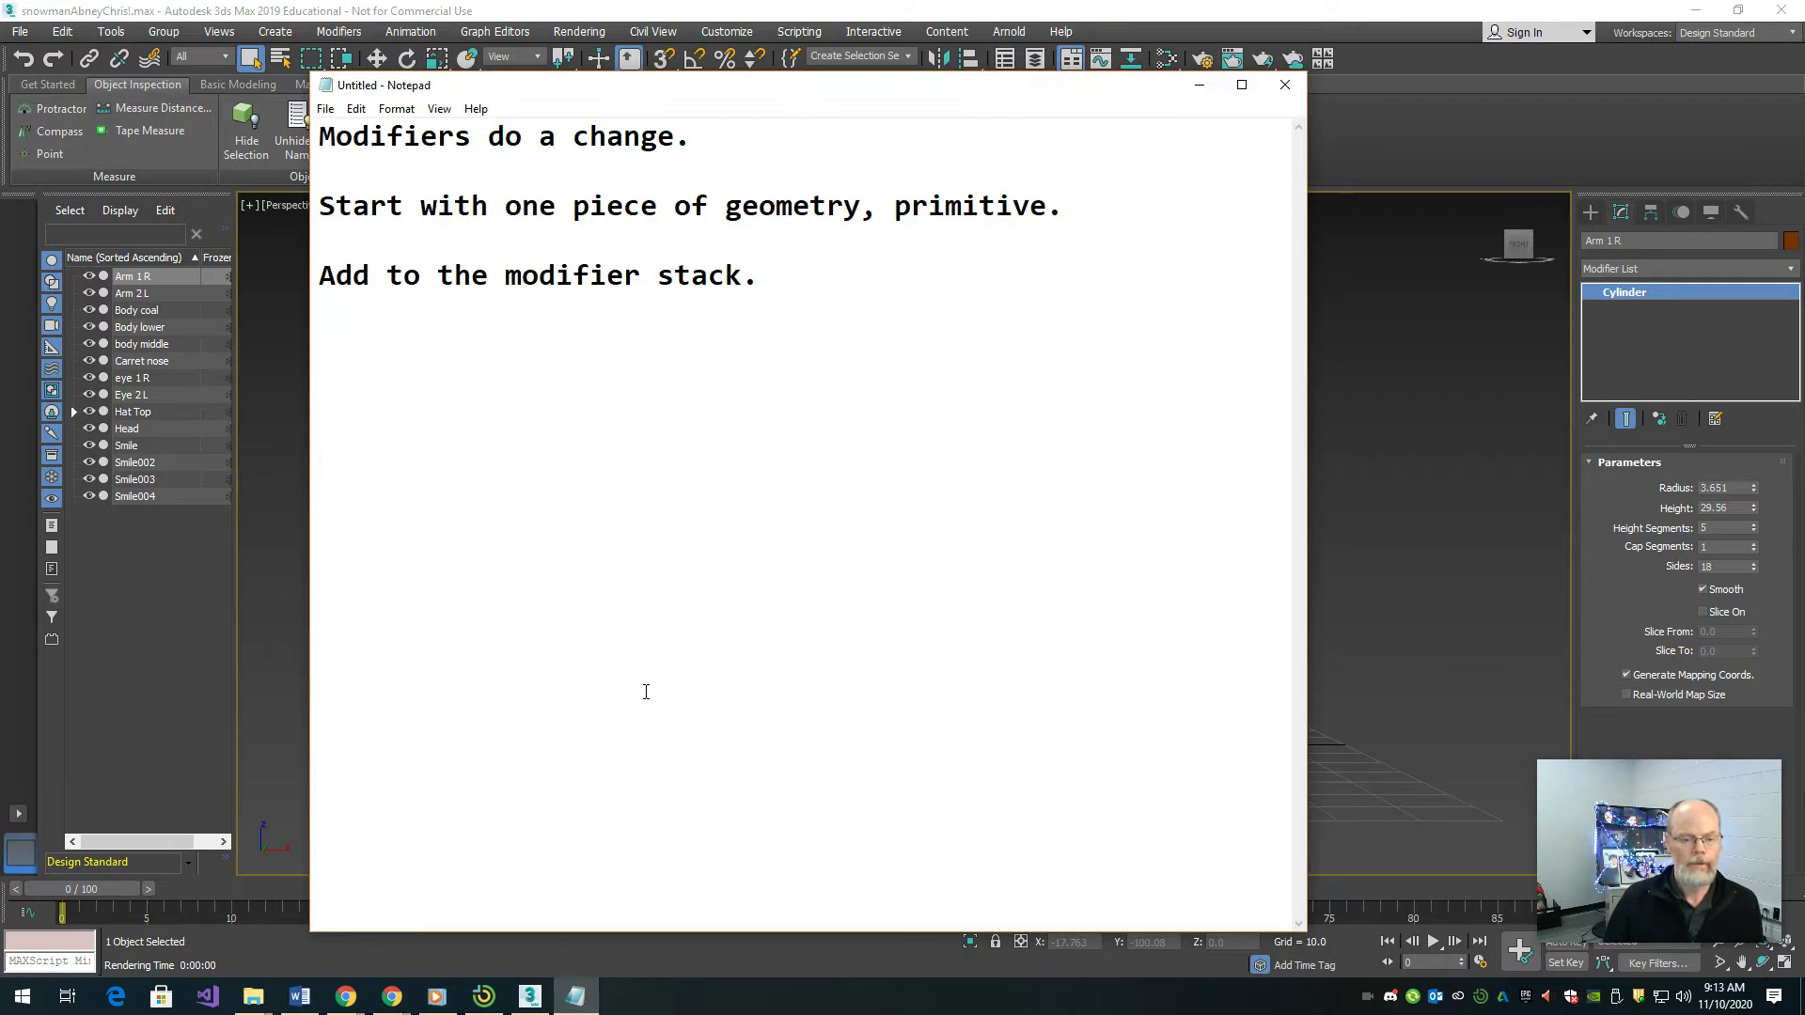
type("Nerx")
key("BackSpace")
key("BackSpace")
key("BackSpace")
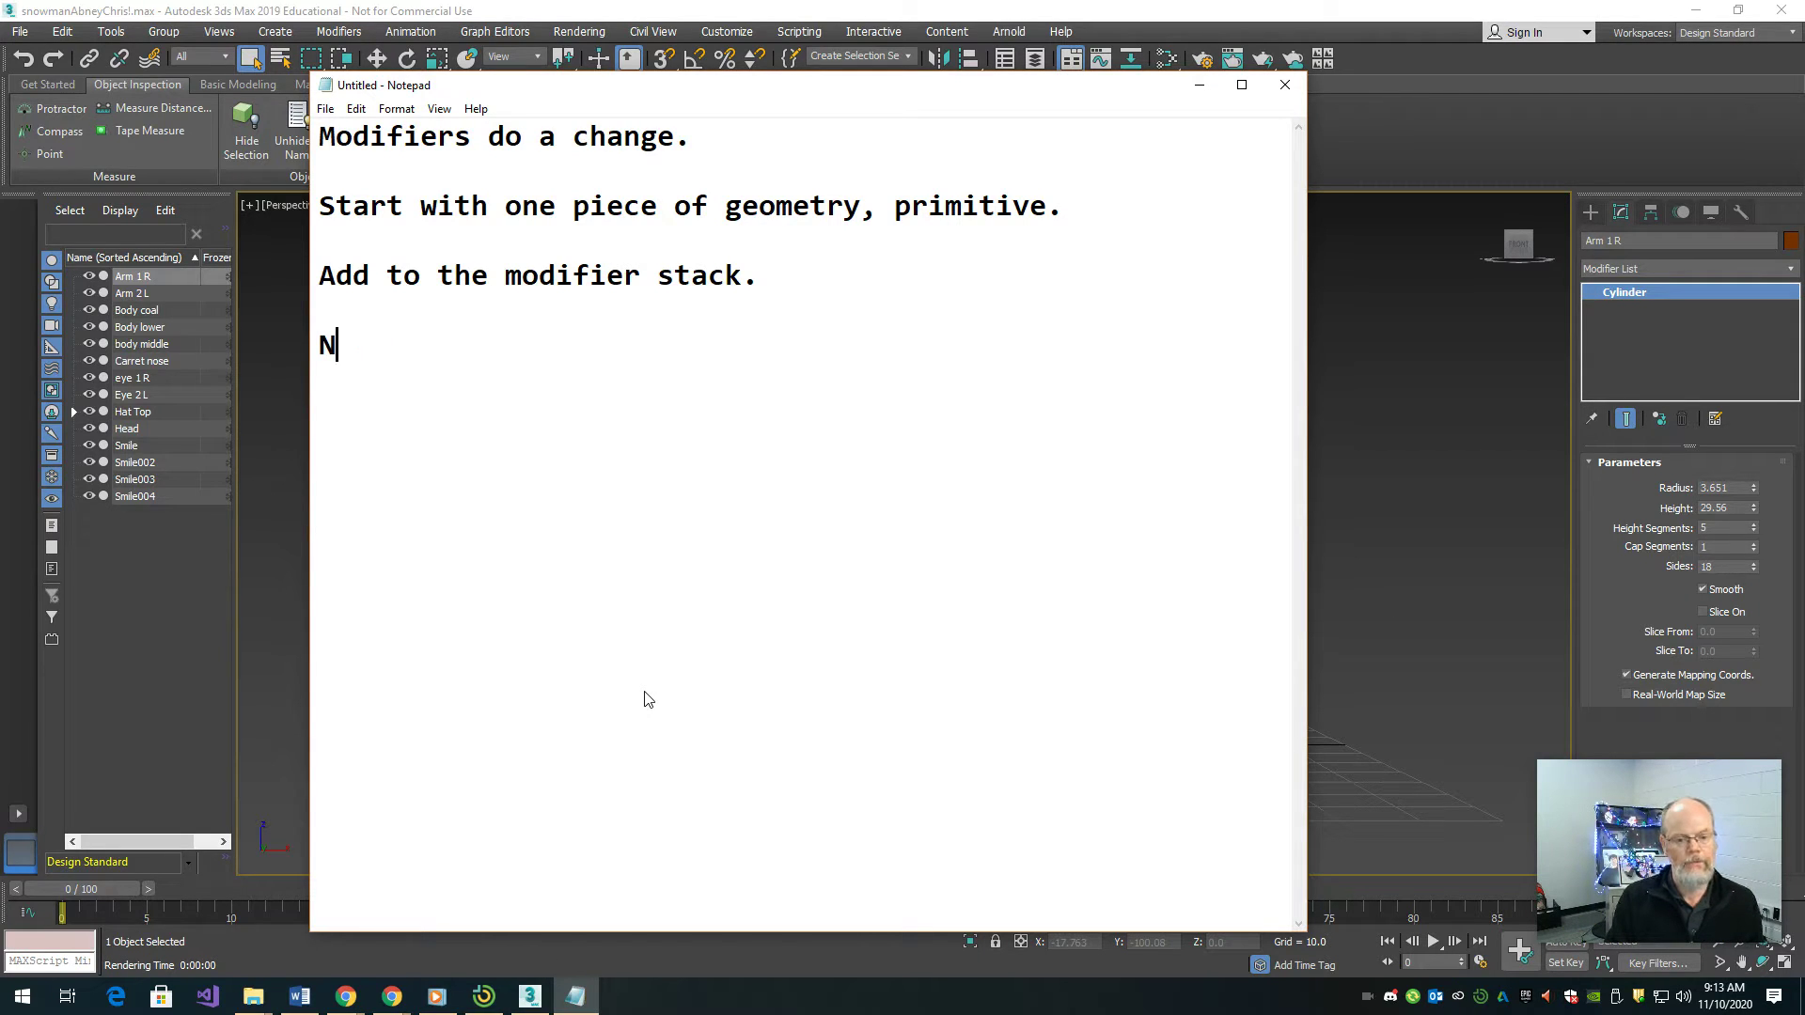
type("ext t")
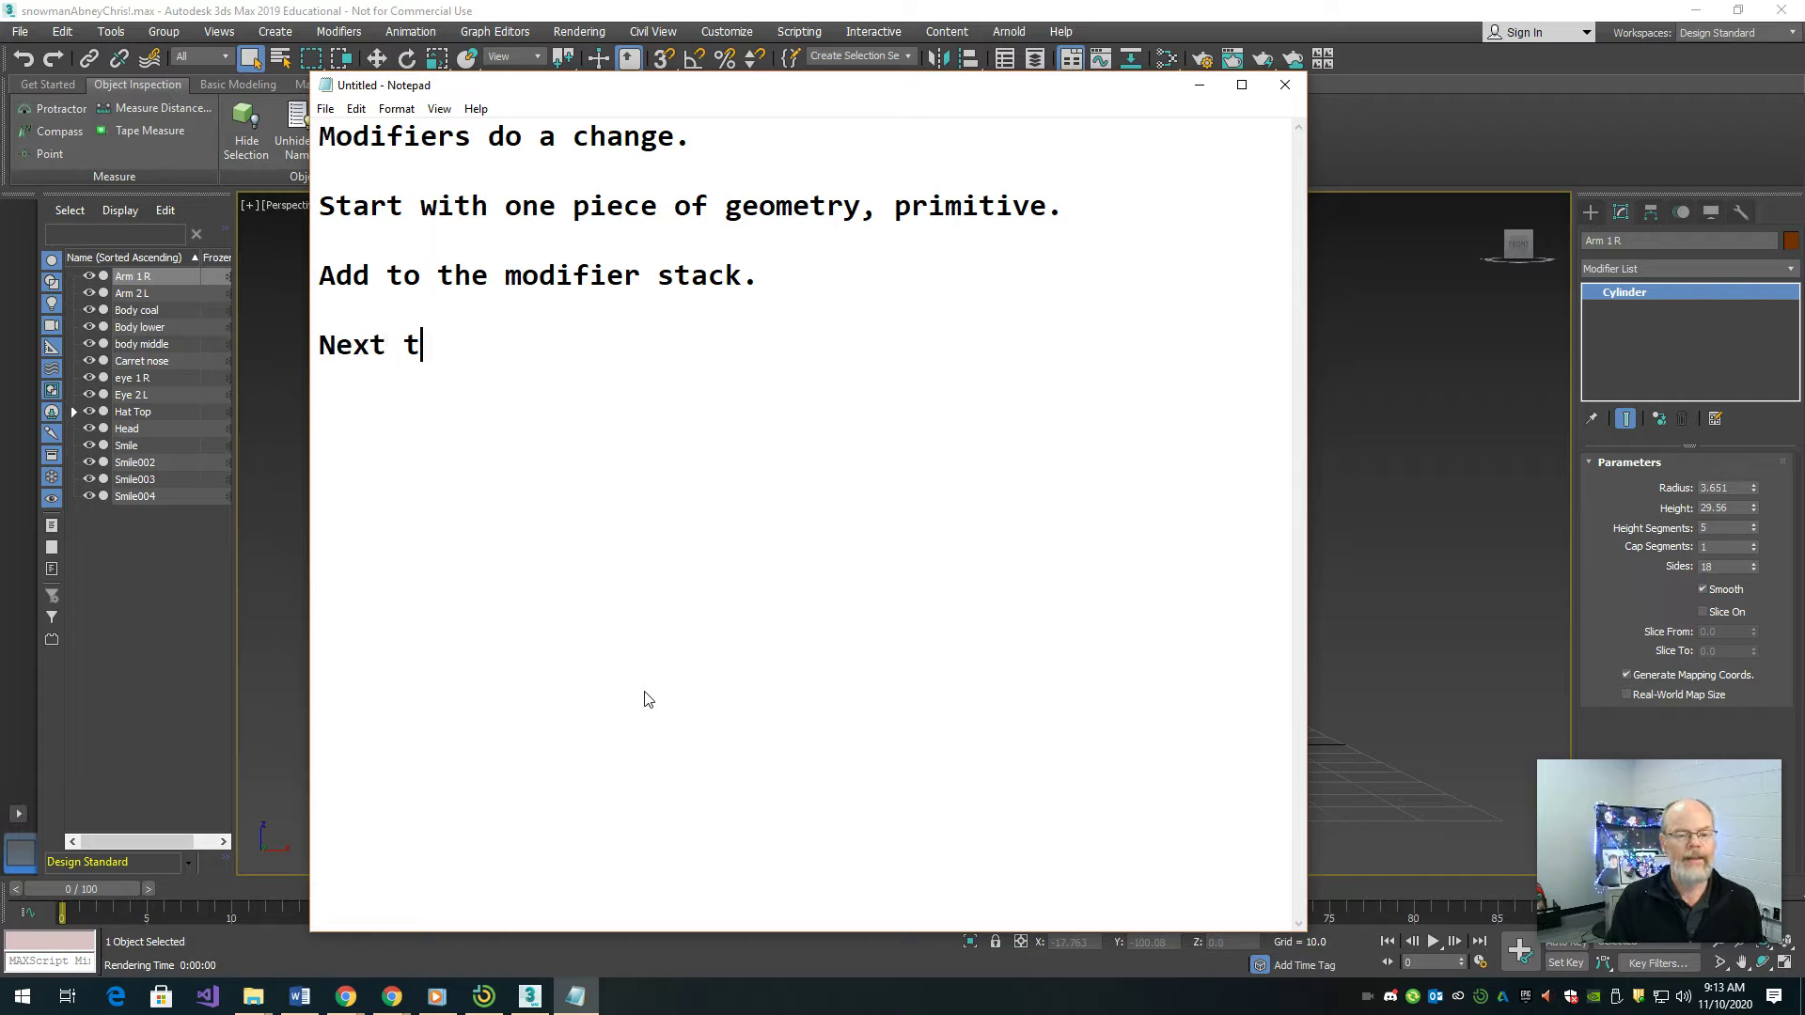
type("o the create ")
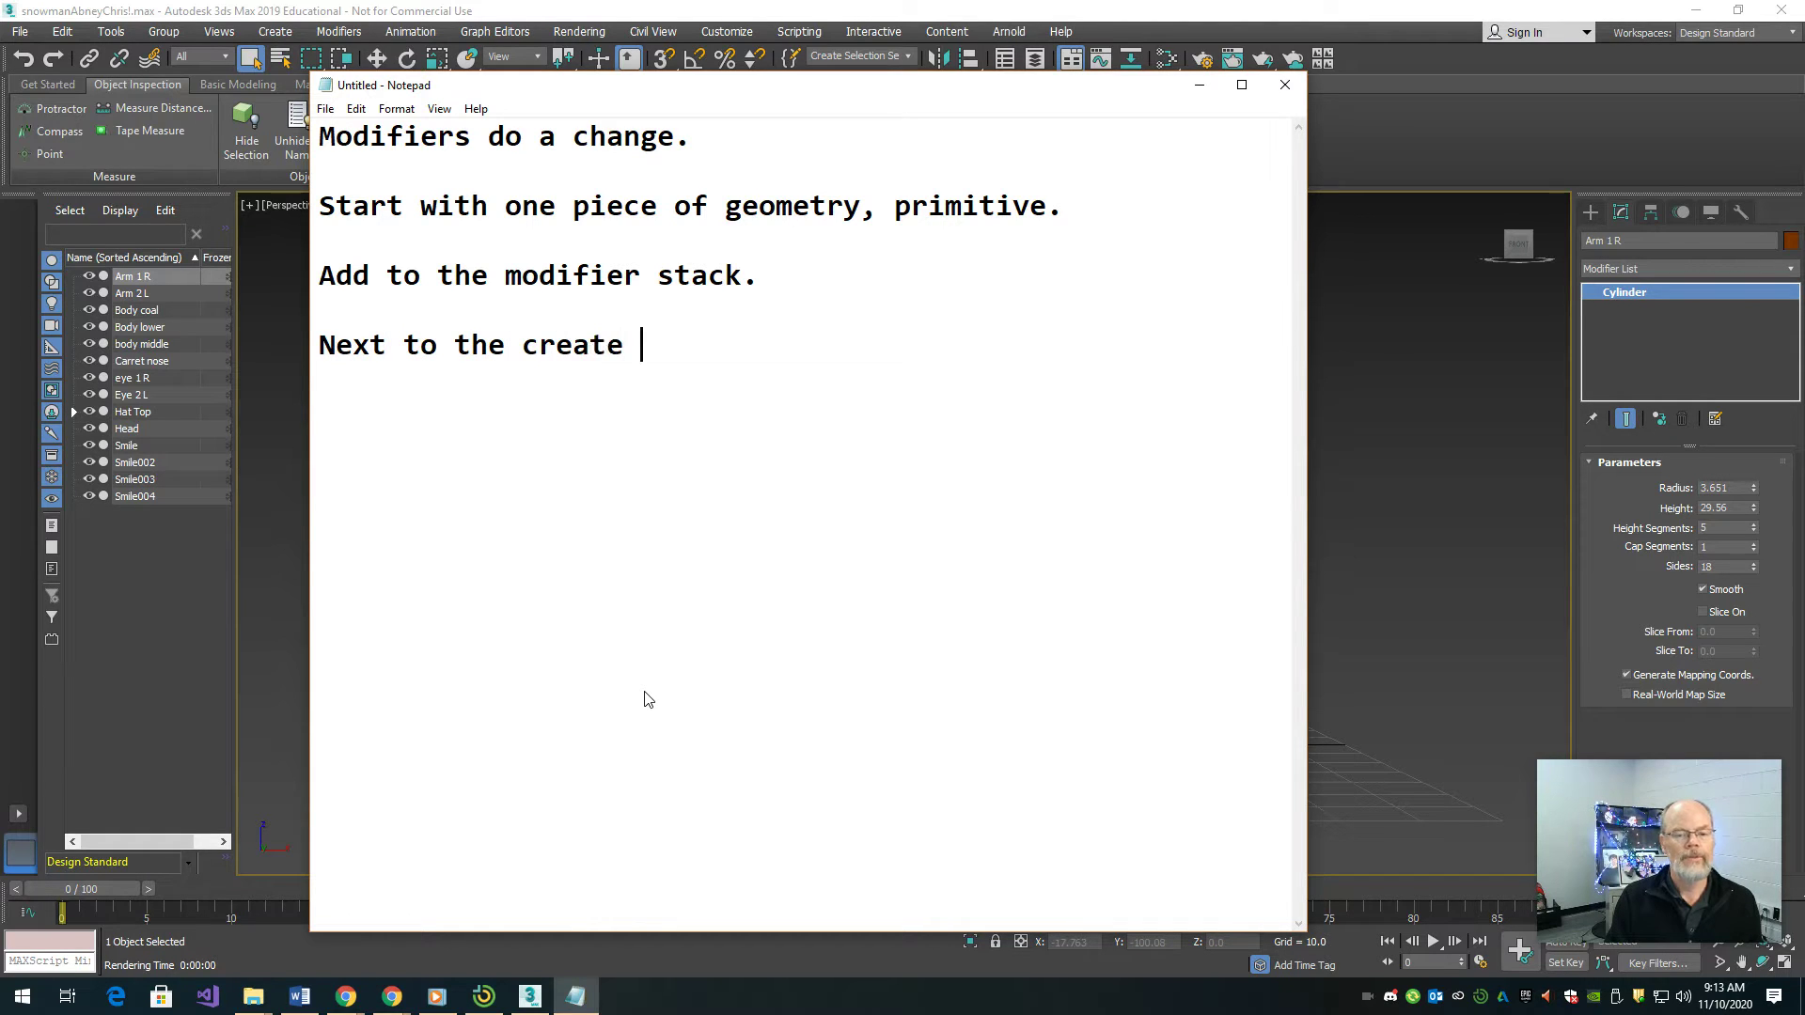
type("(circl")
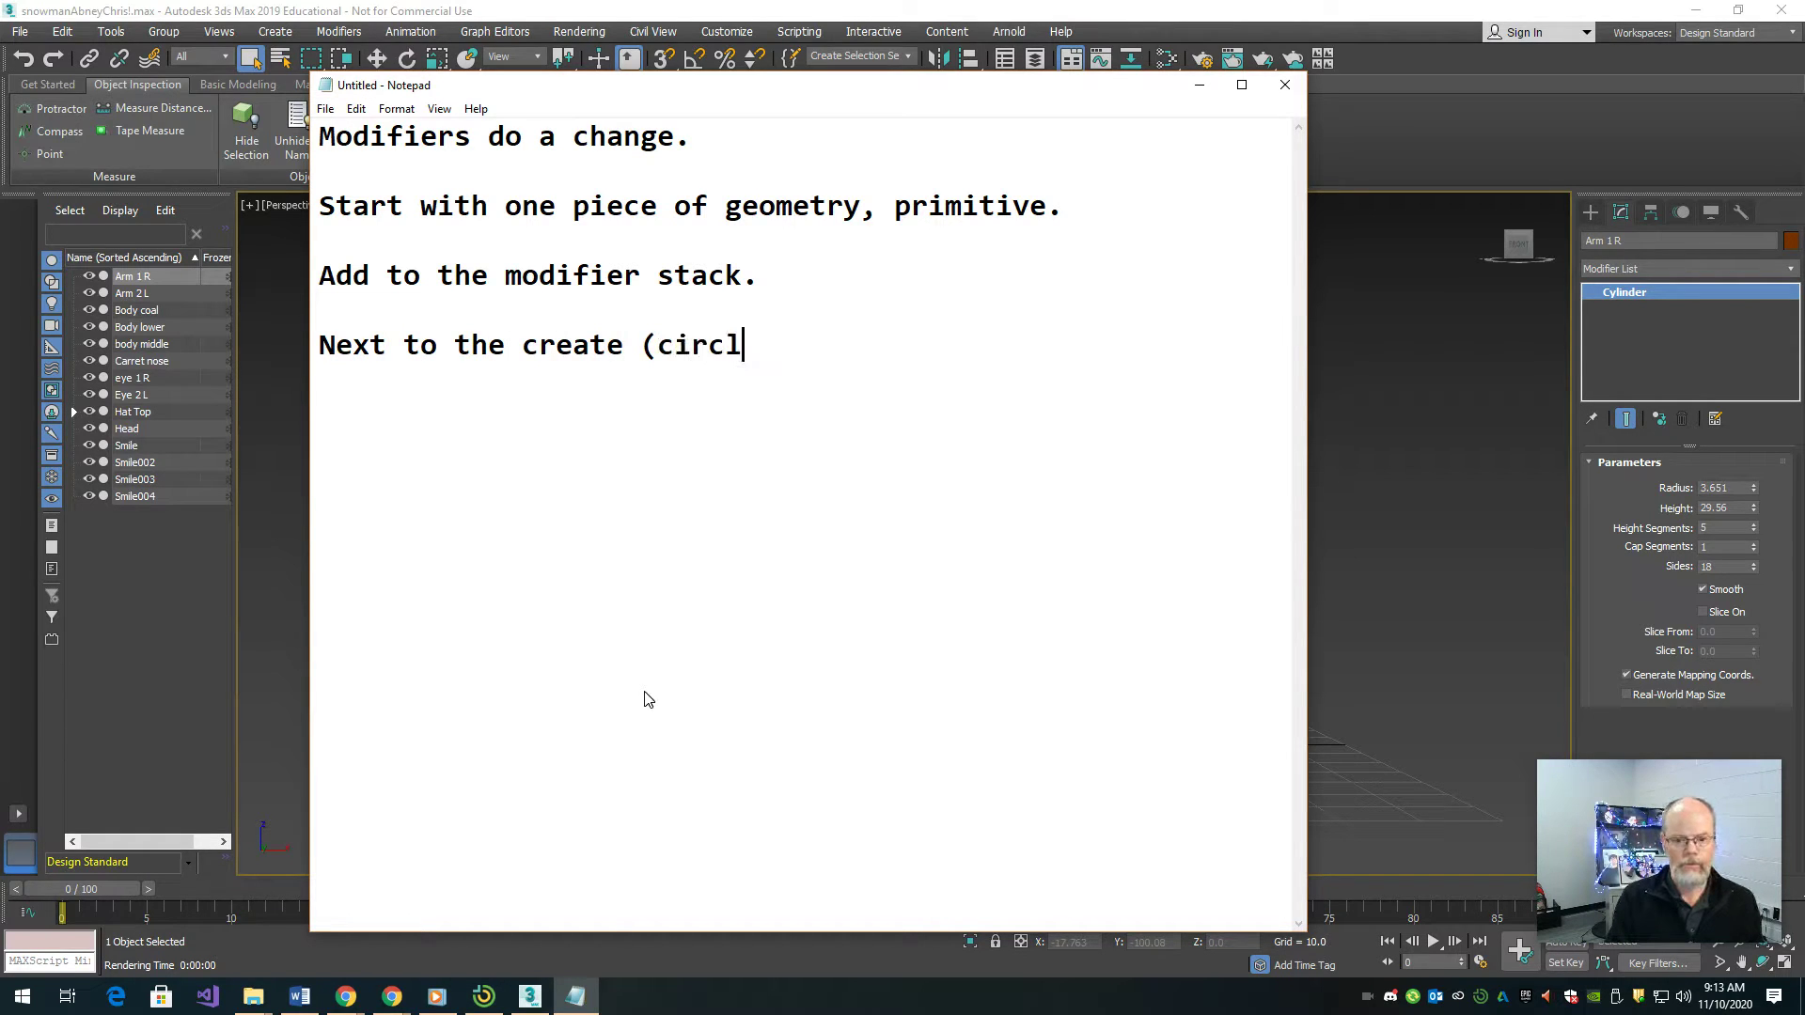
type("e) isthe ")
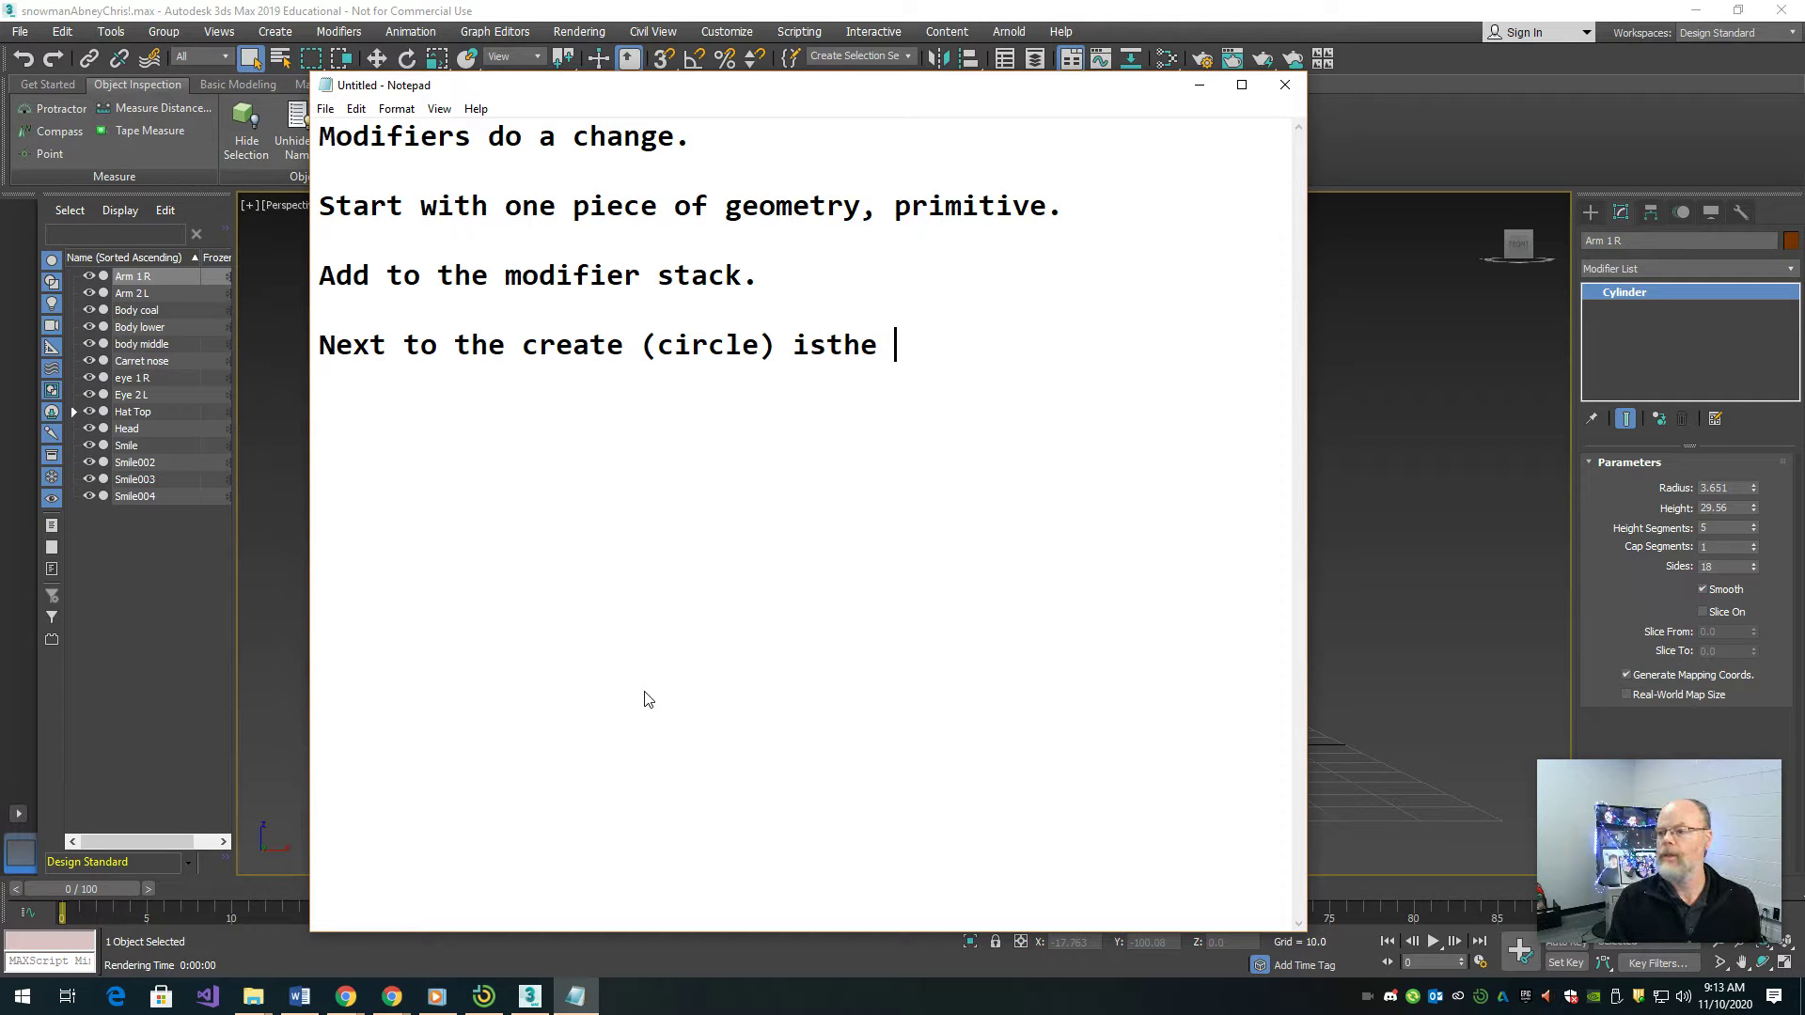
type("Modify which")
- Replace the word "circle" inside the parentheses of the last note line with "+"
key("Home")
key("Right")
key("Right")
key("Right")
key("Right")
key("Right")
key("Right")
key("Right")
key("Right")
key("Right")
key("Right")
key("Right")
key("Right")
key("Right")
key("Right")
key("Right")
key("Right")
key("Right")
key("Right")
key("Right")
key("Right")
key("shift+Right")
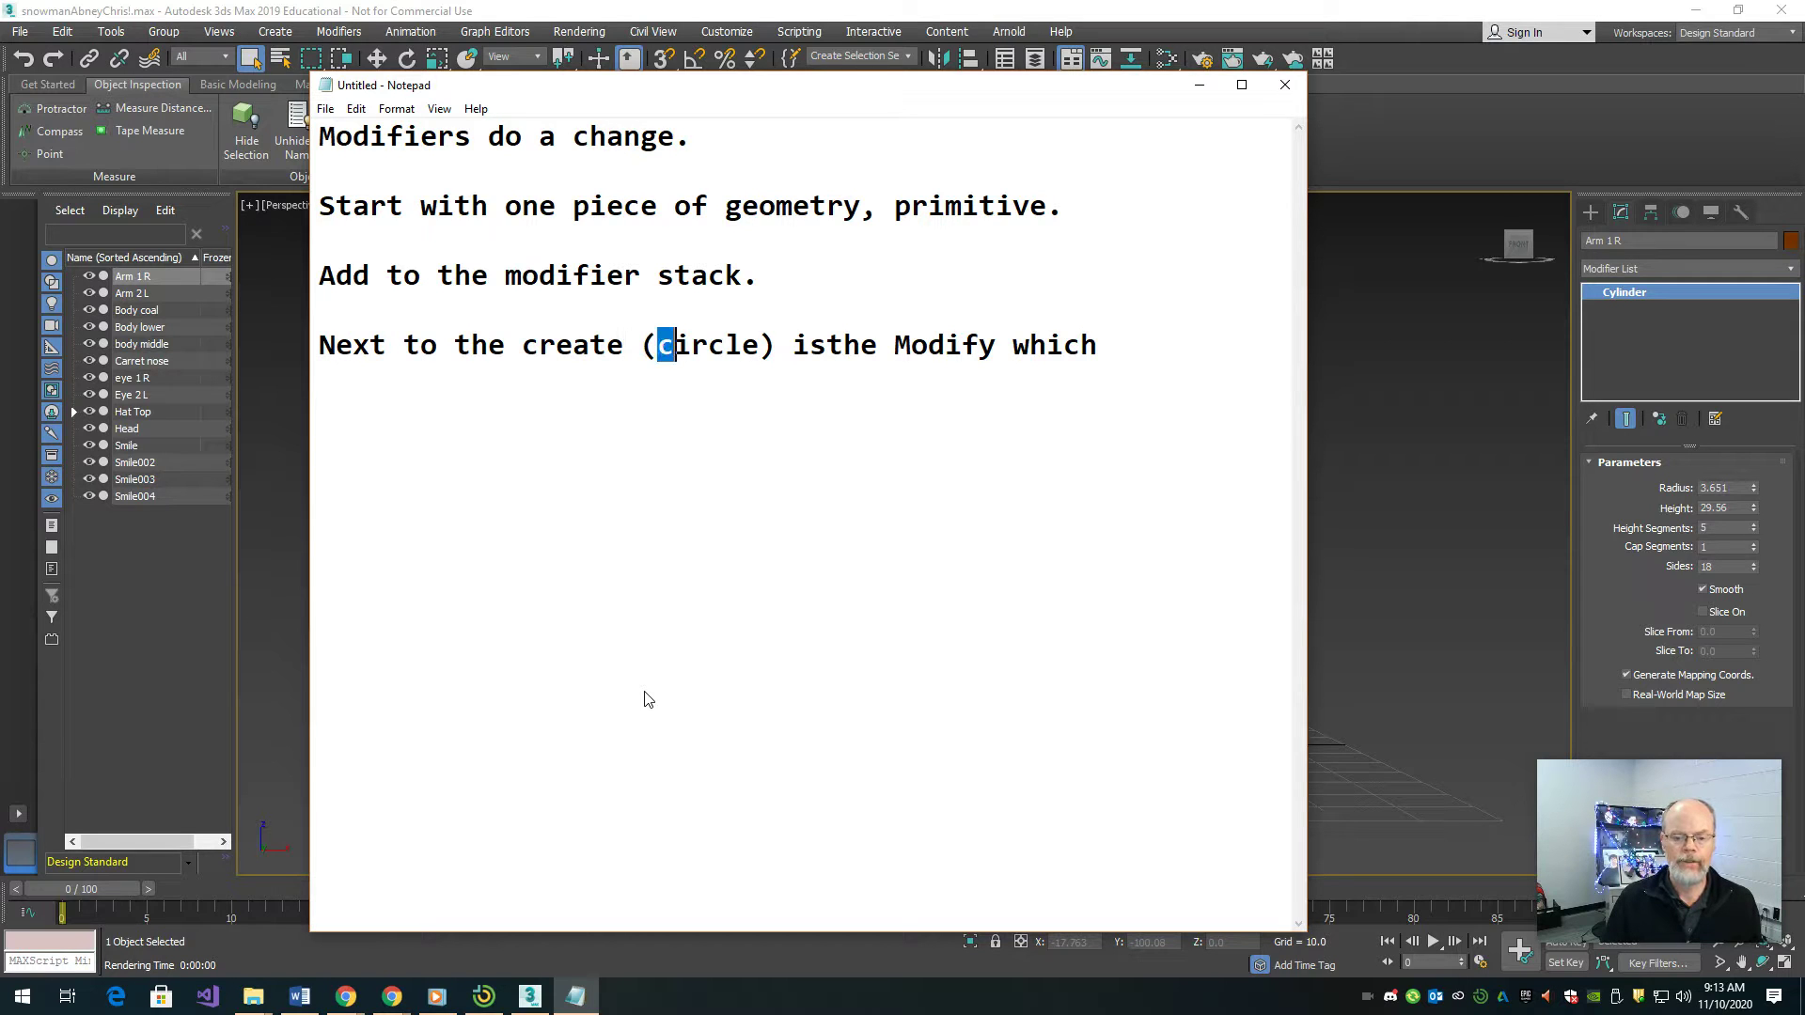
key("shift+Right")
key("shift+Right")
key("shift+Right")
key("shift+Right")
key("shift+Right")
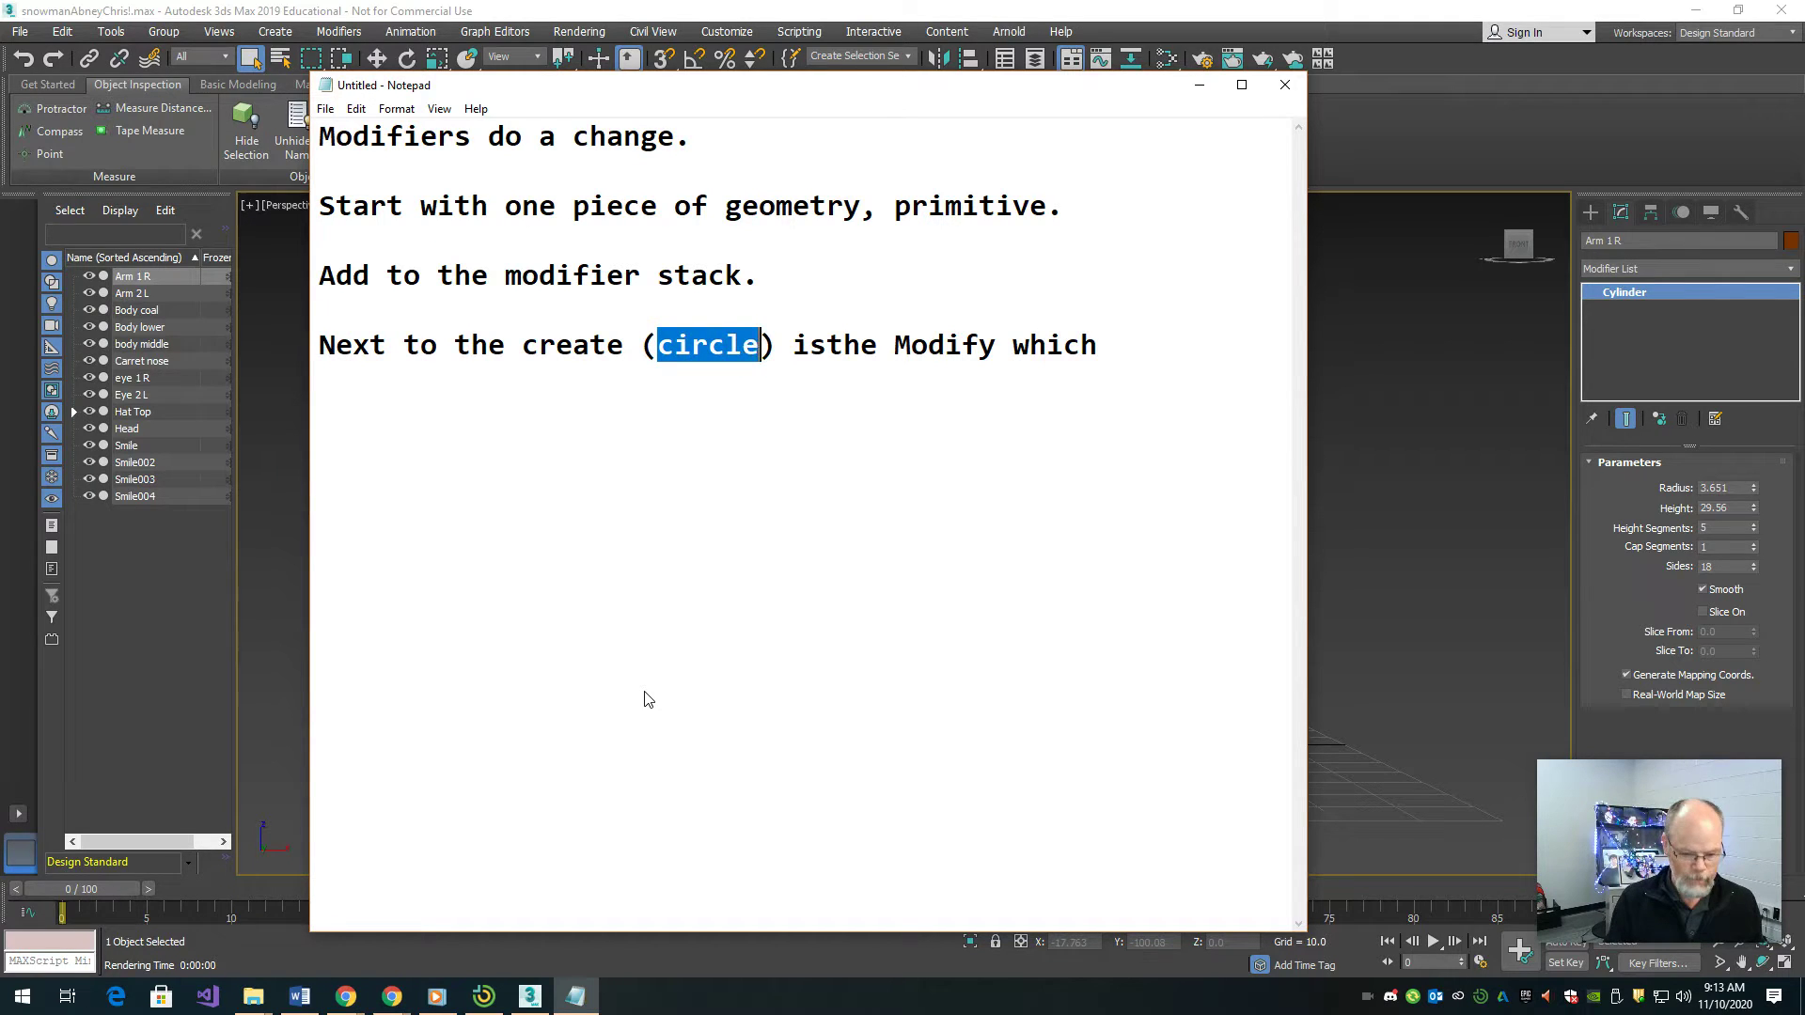
type("+")
key("End")
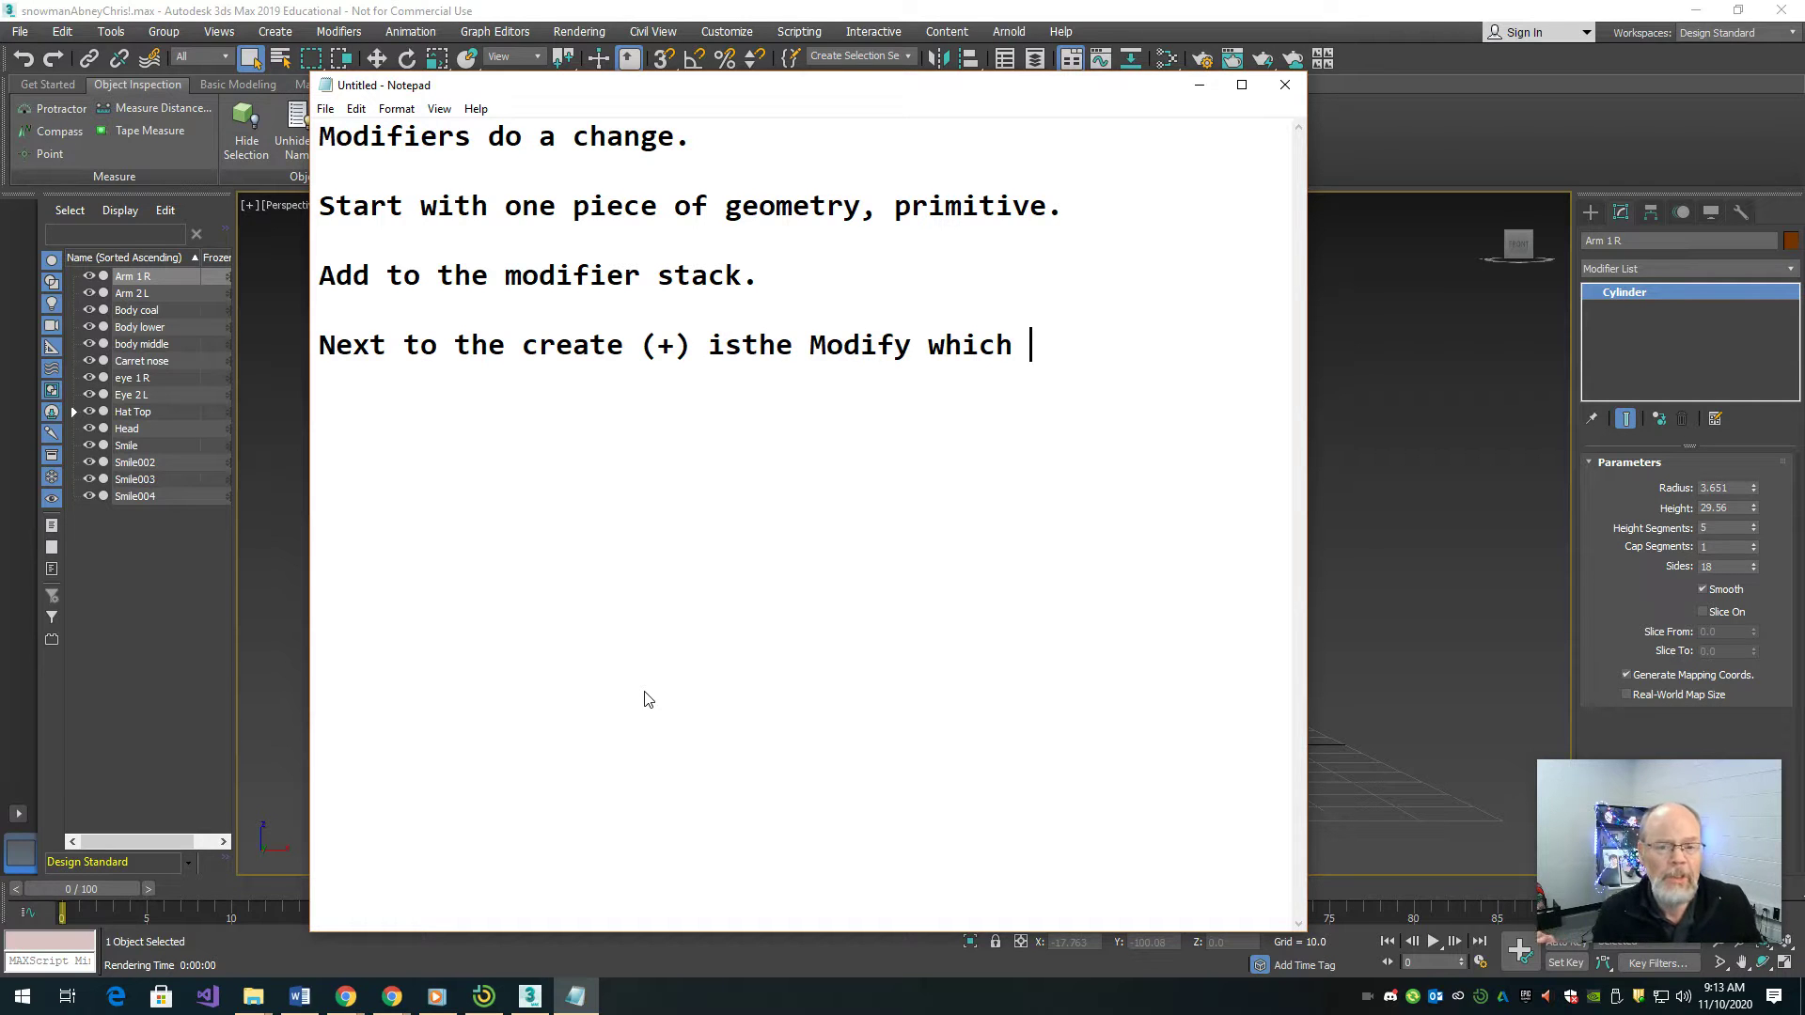
- Finish the last note line with "is a box around a curve." and switch back to 3ds Max
type("is a box around a curve.")
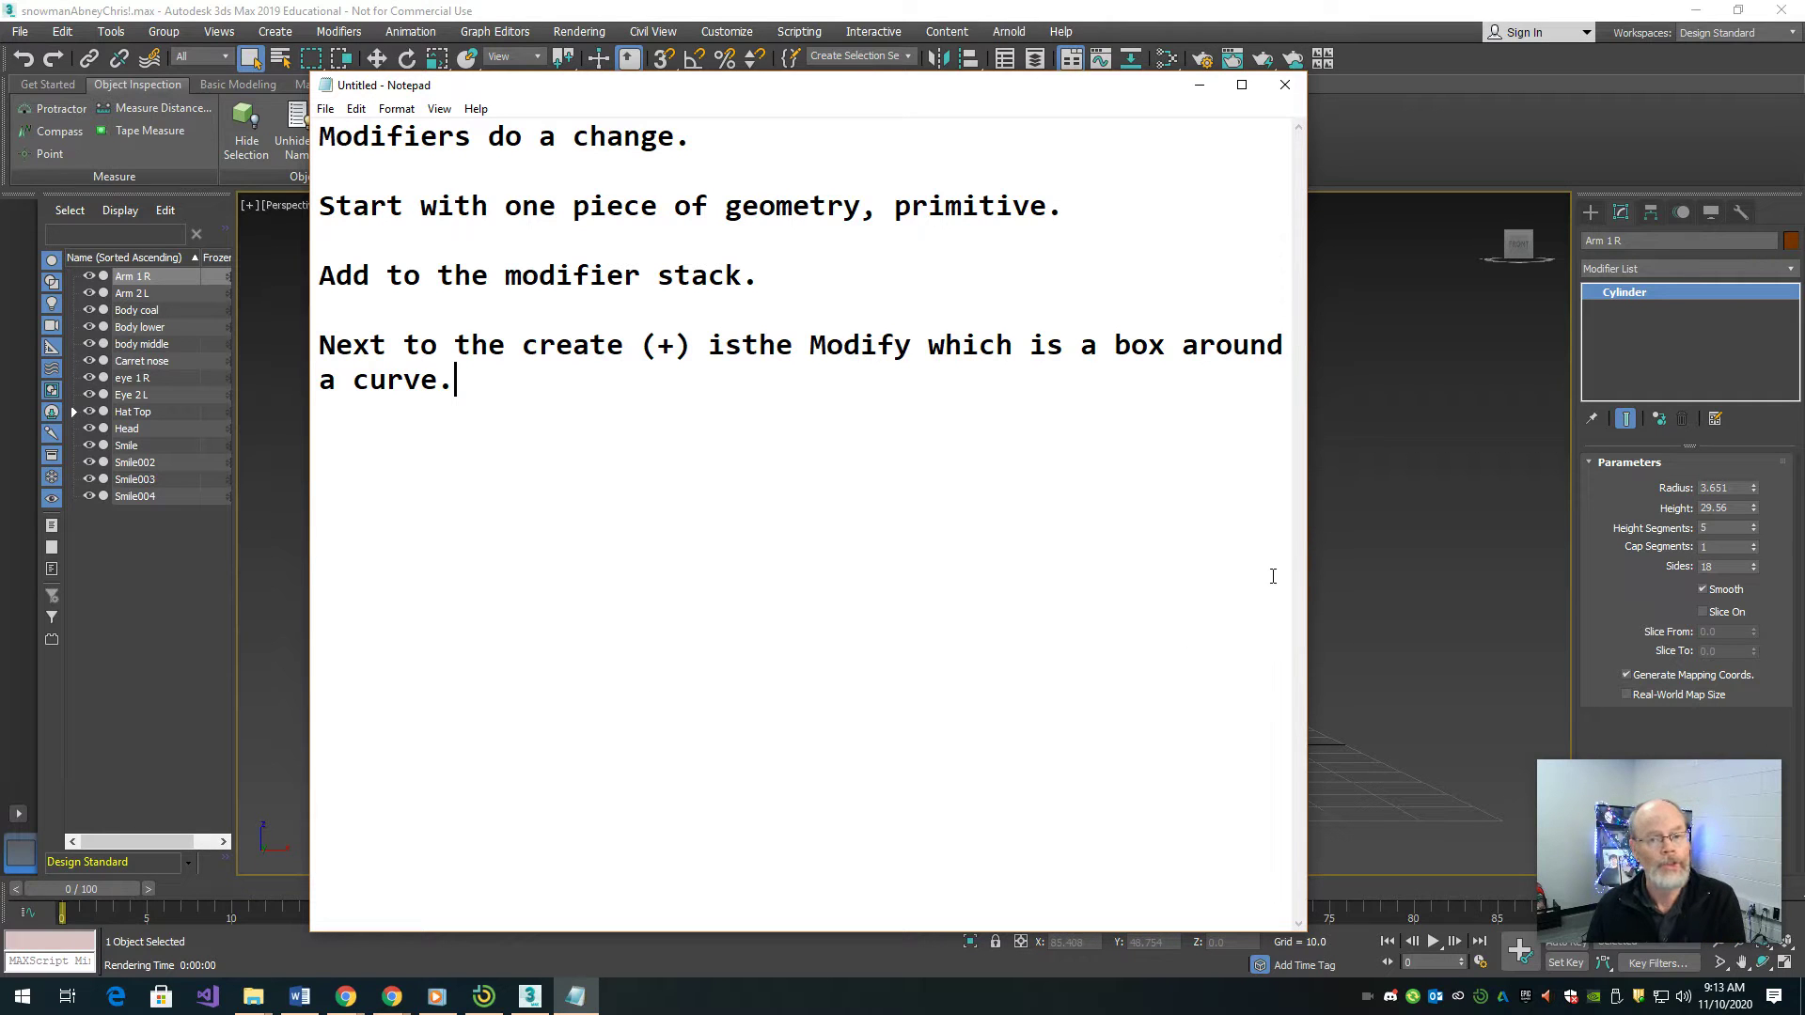
left_click(1408, 126)
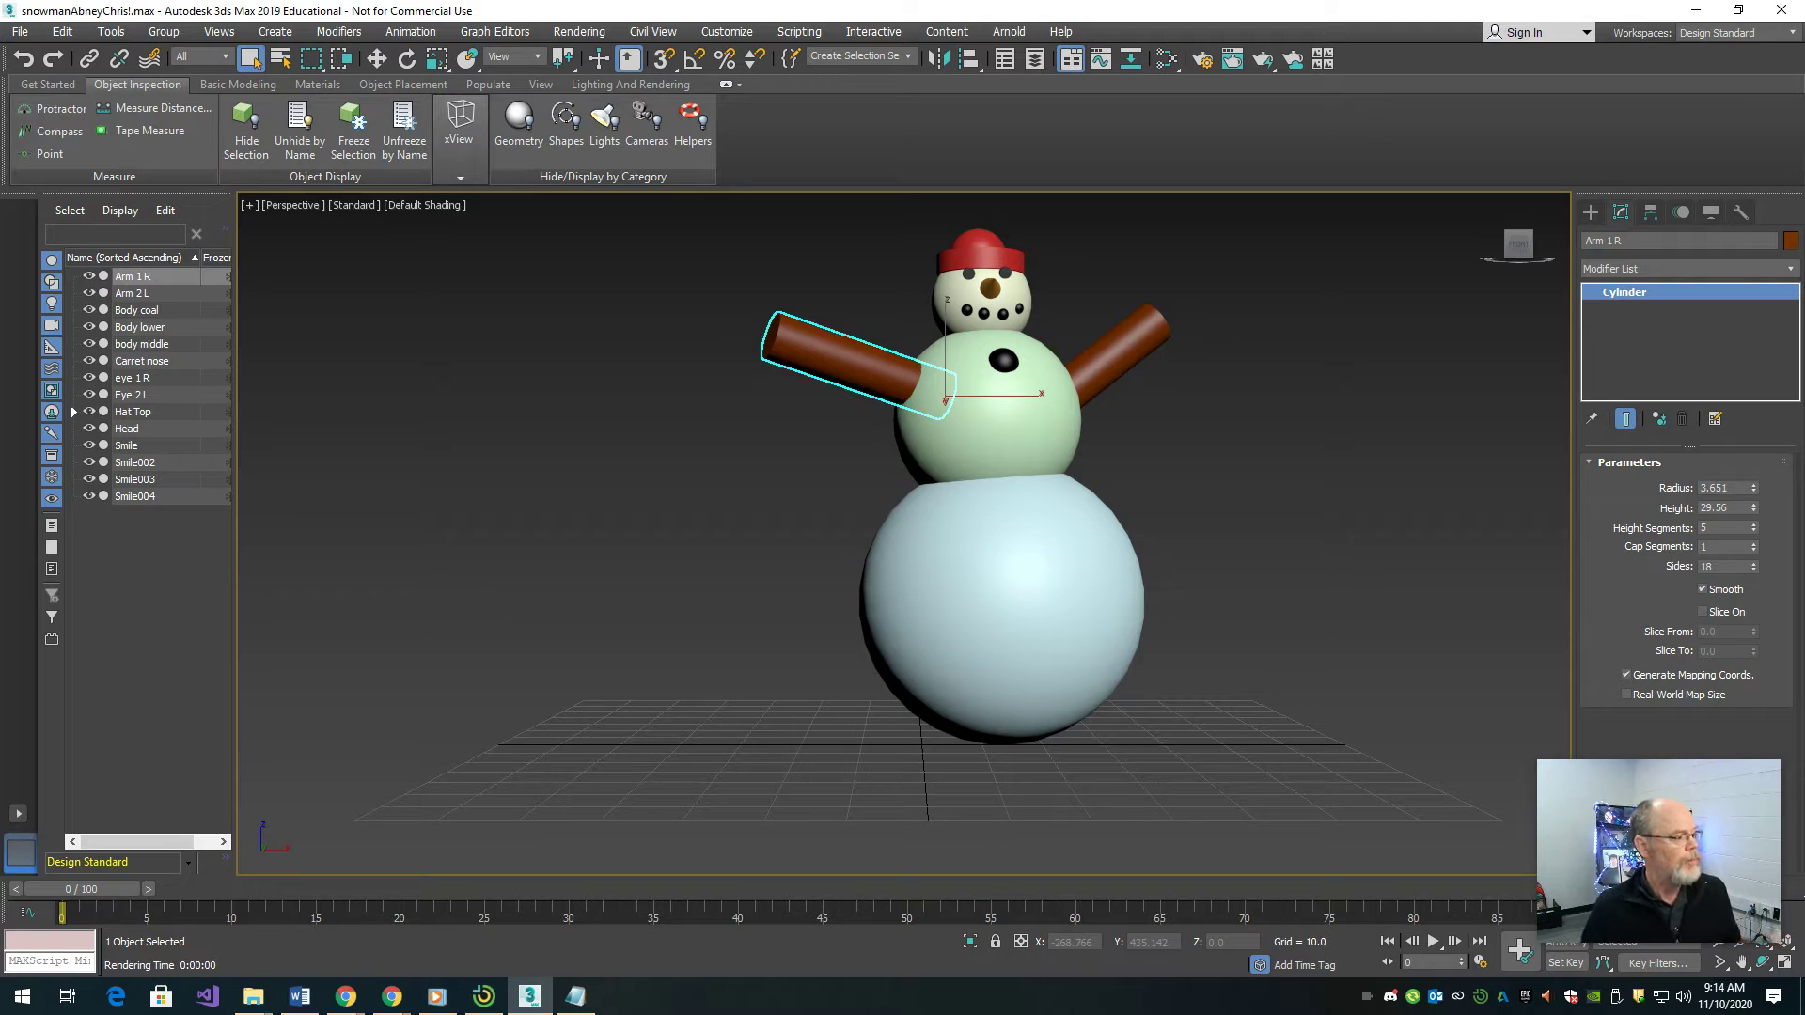
key("alt+Tab")
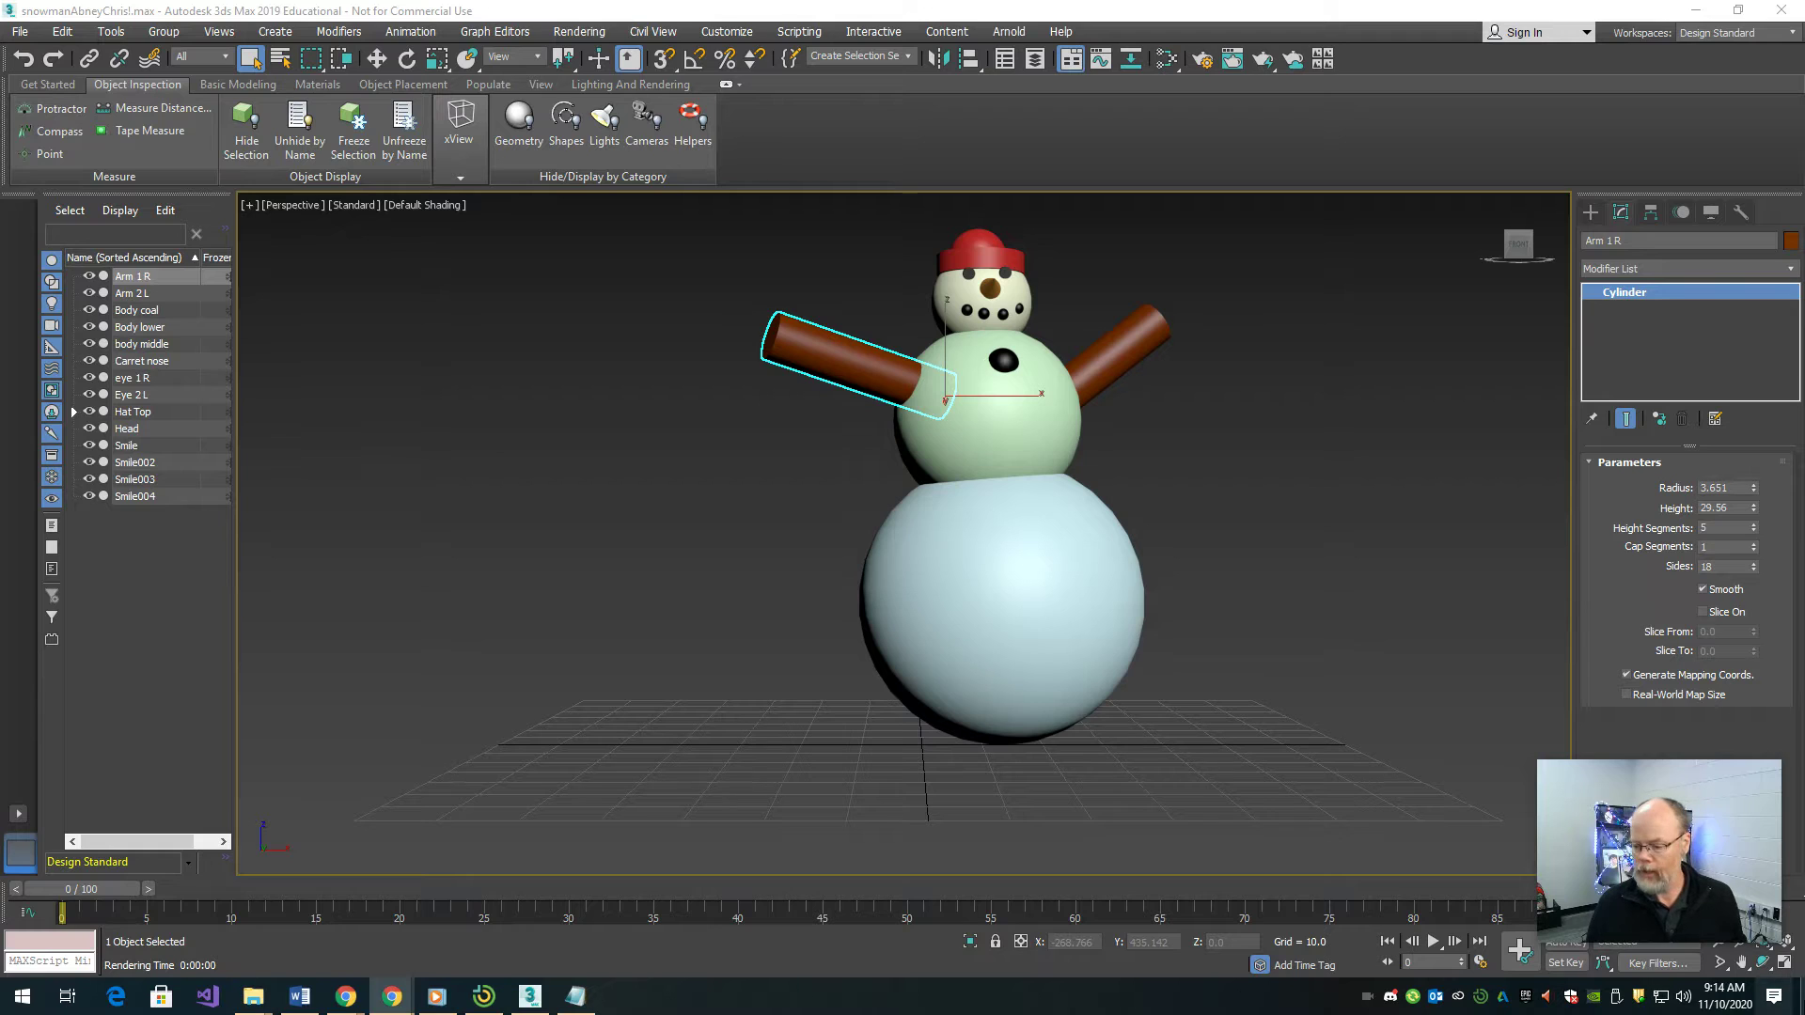
left_click(1686, 999)
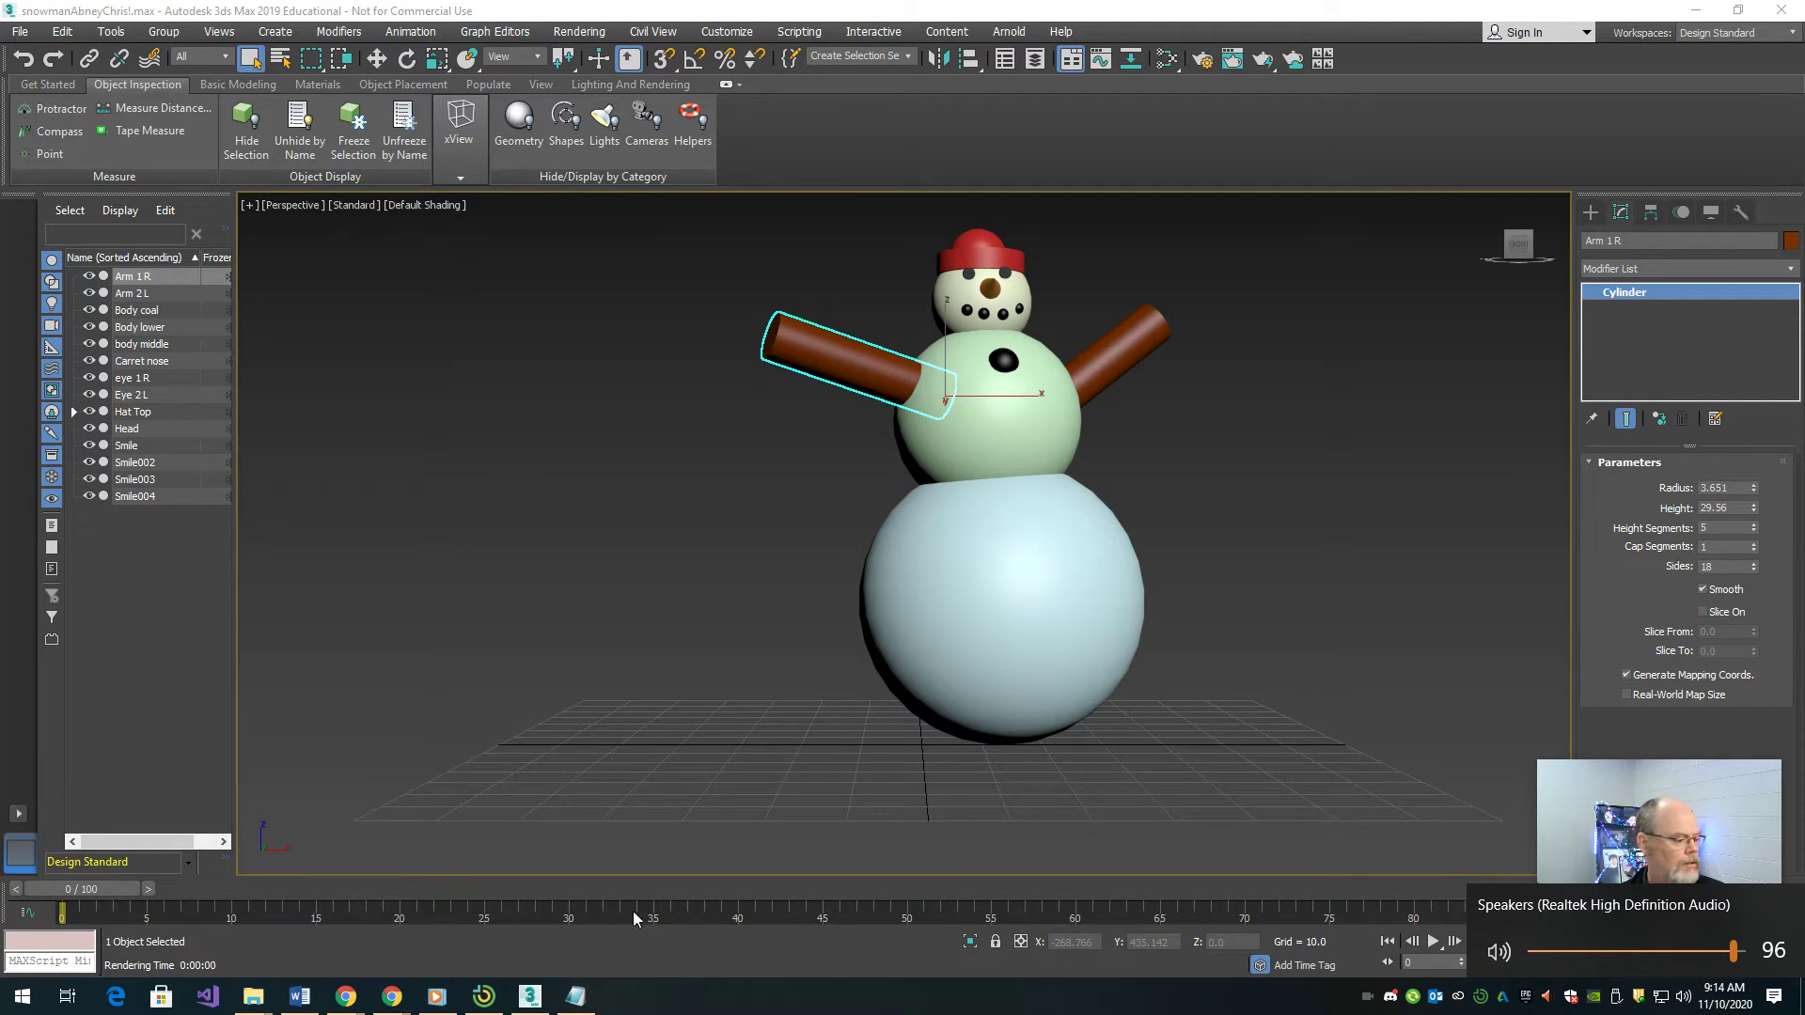
key("Escape")
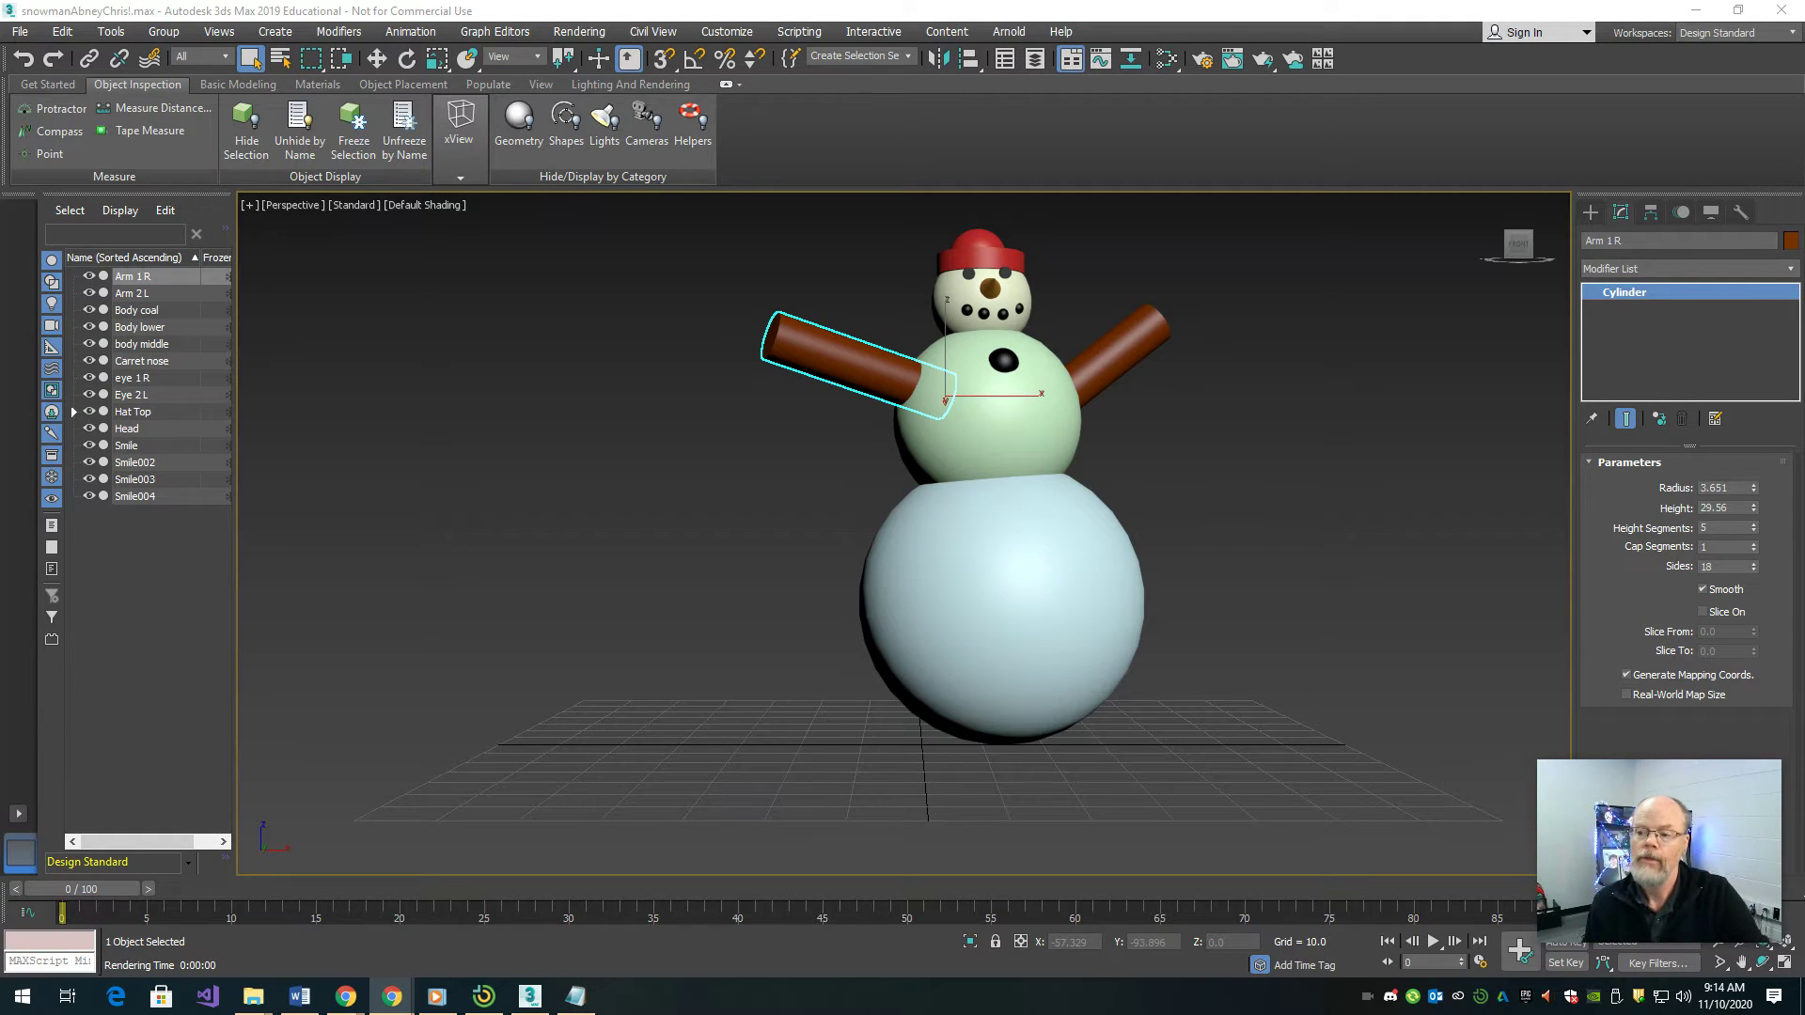
- Look through the modifiers available for Arm 1 R, from the selection modifiers to the object-space modifiers, without applying one
left_click(1666, 271)
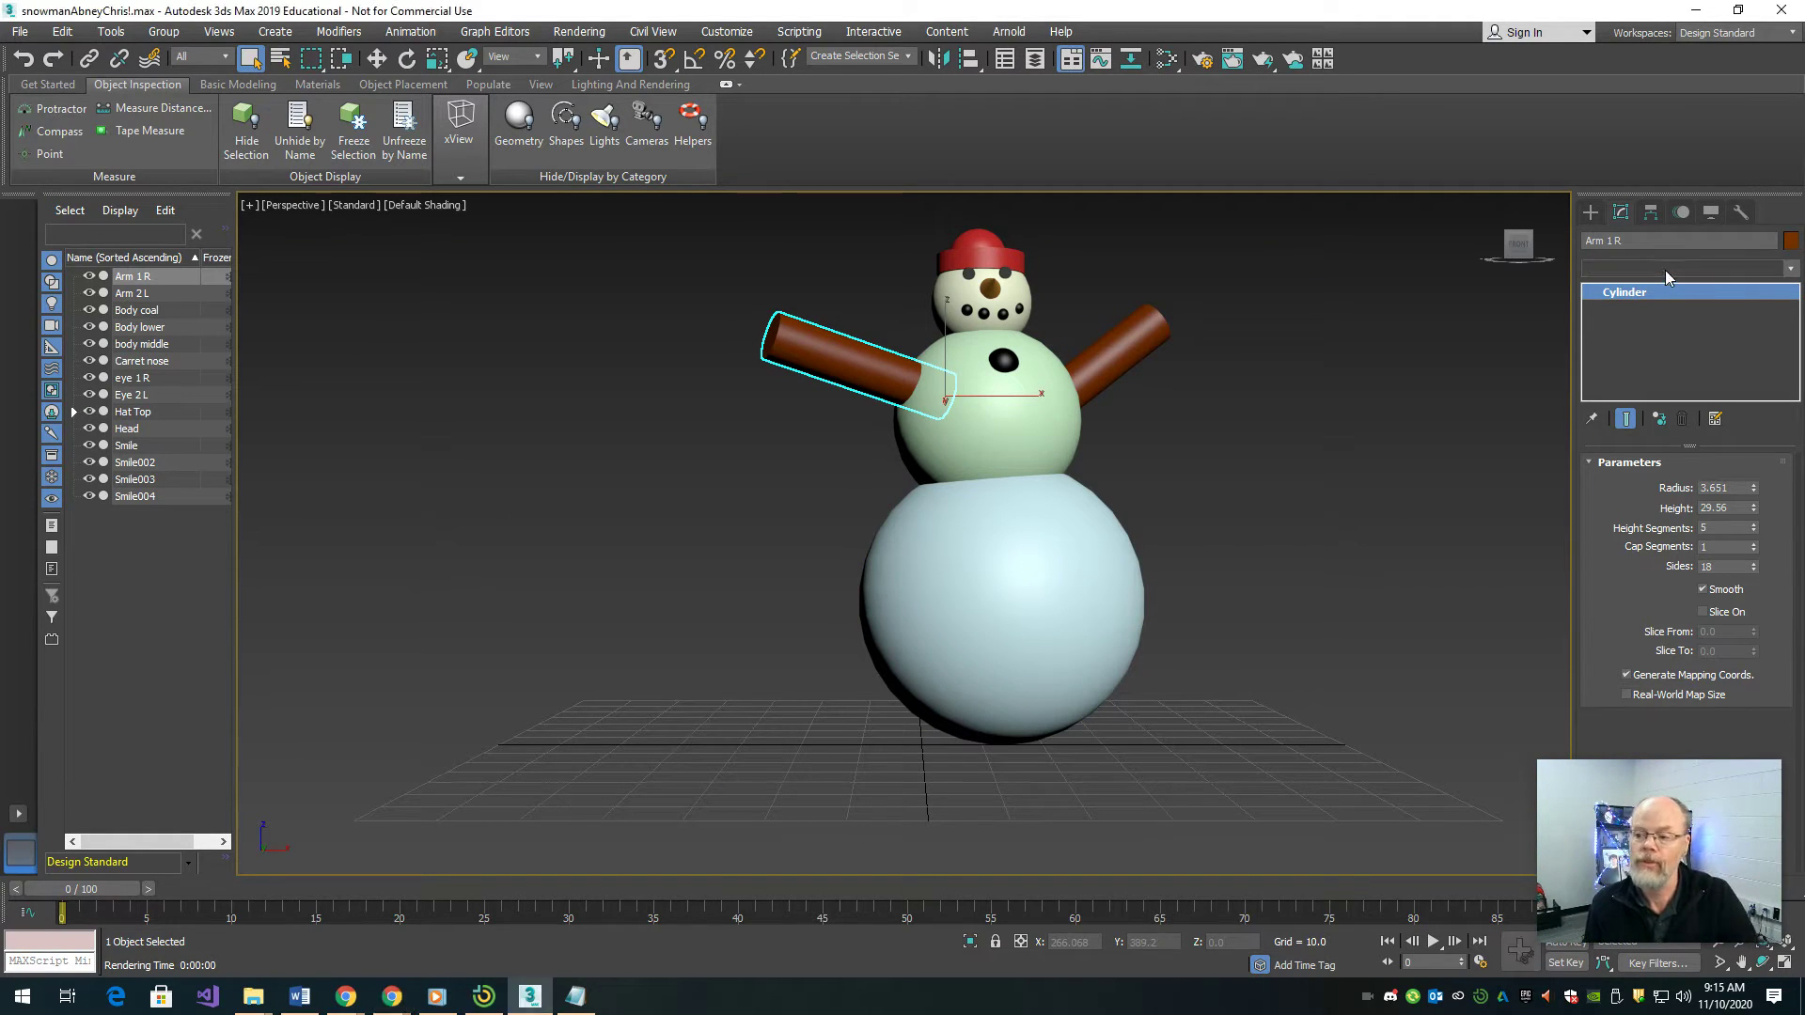
left_click(1666, 269)
scroll(1667, 275, "up", 4)
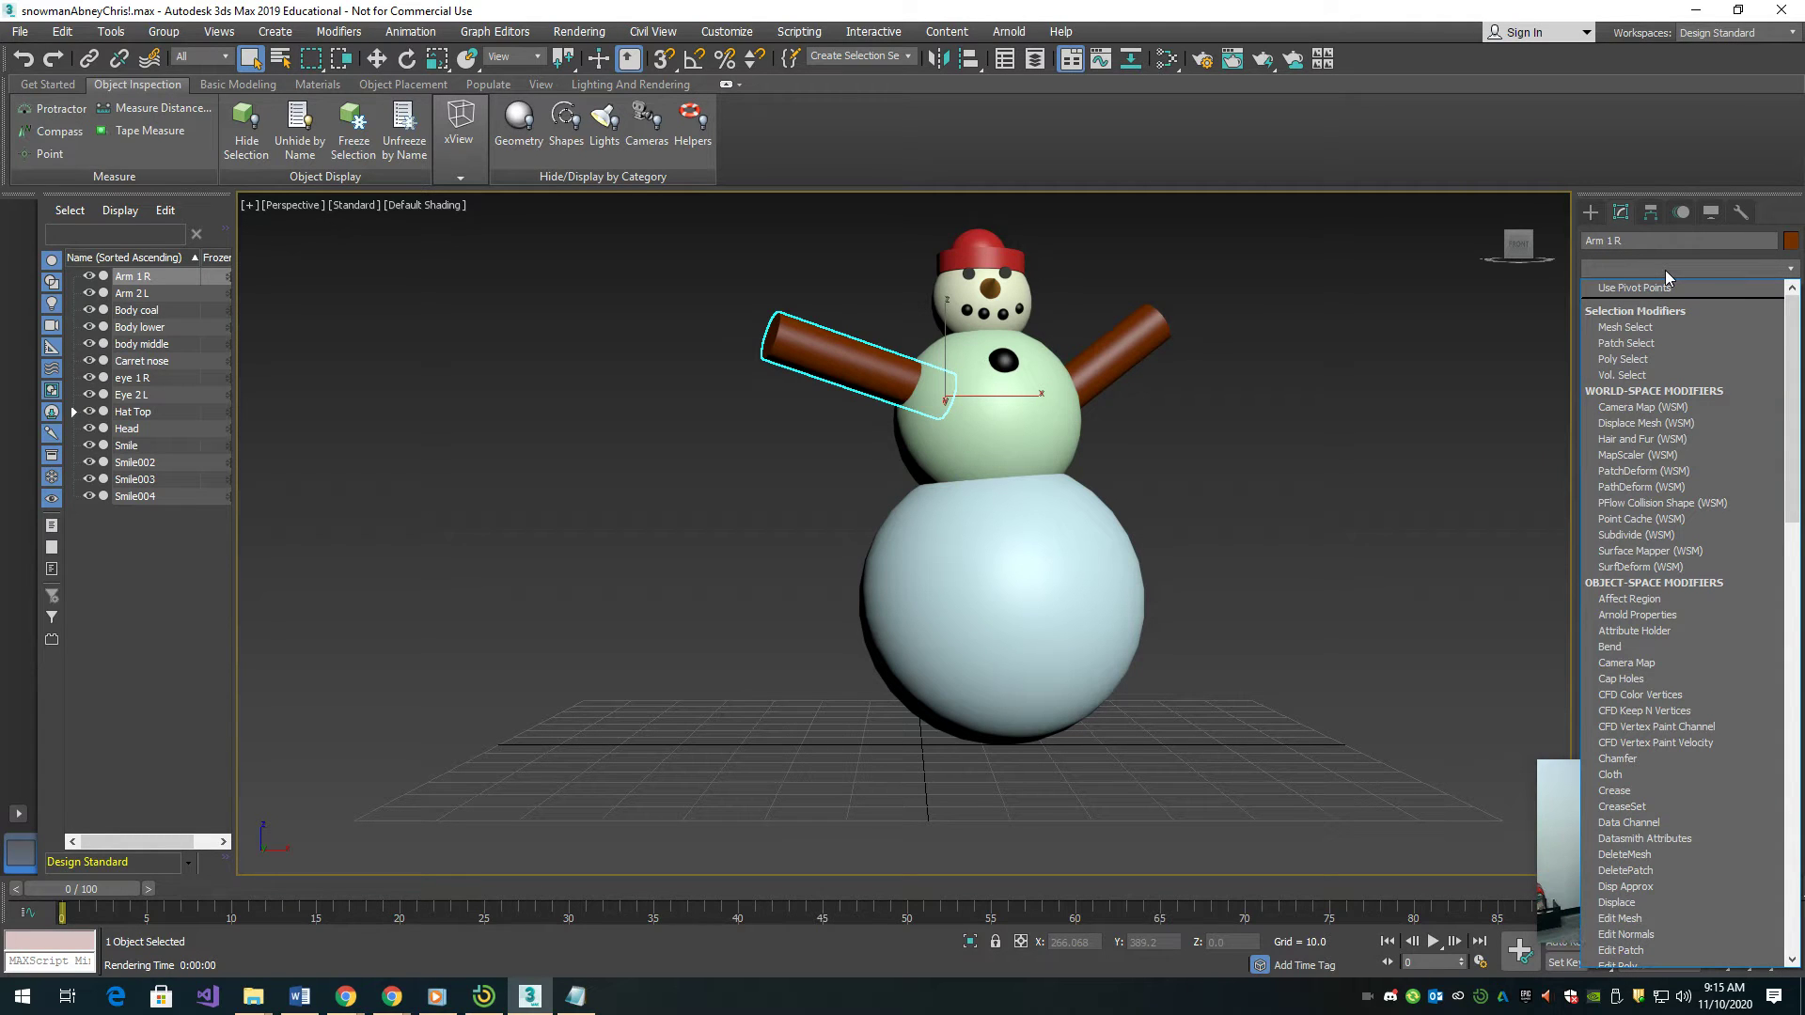
scroll(1667, 276, "down", 1)
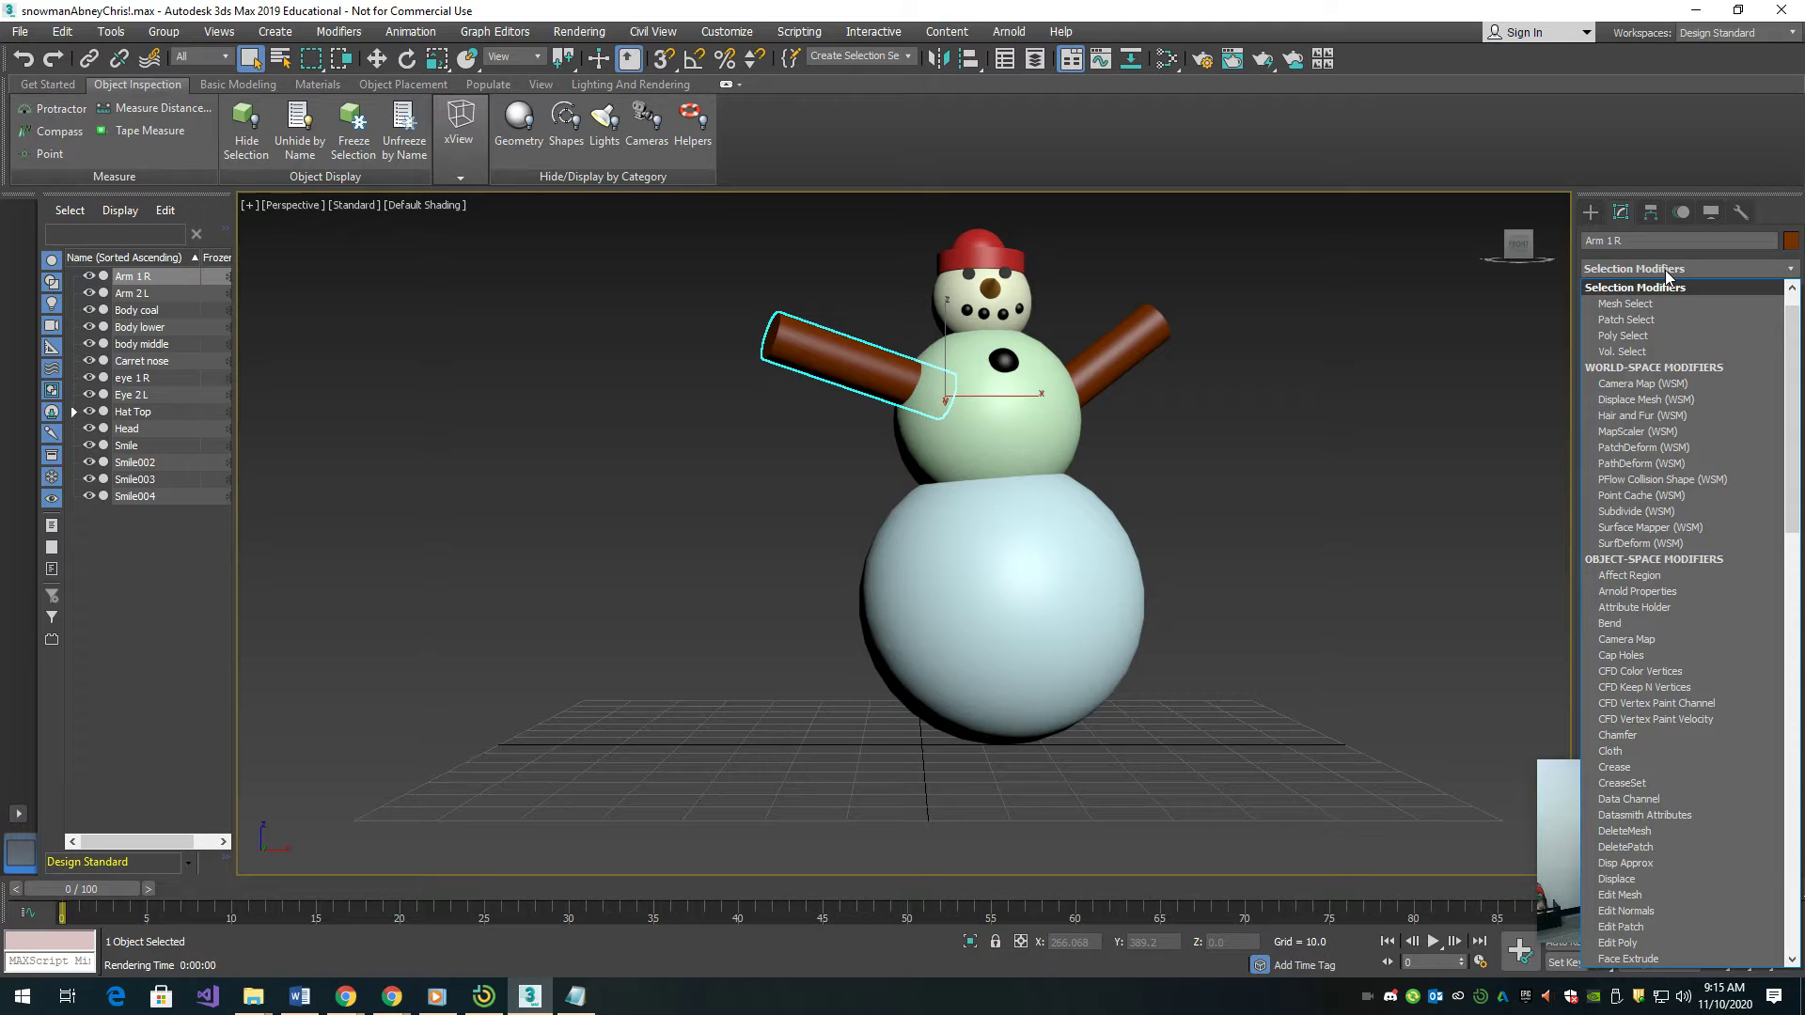
left_click(1660, 268)
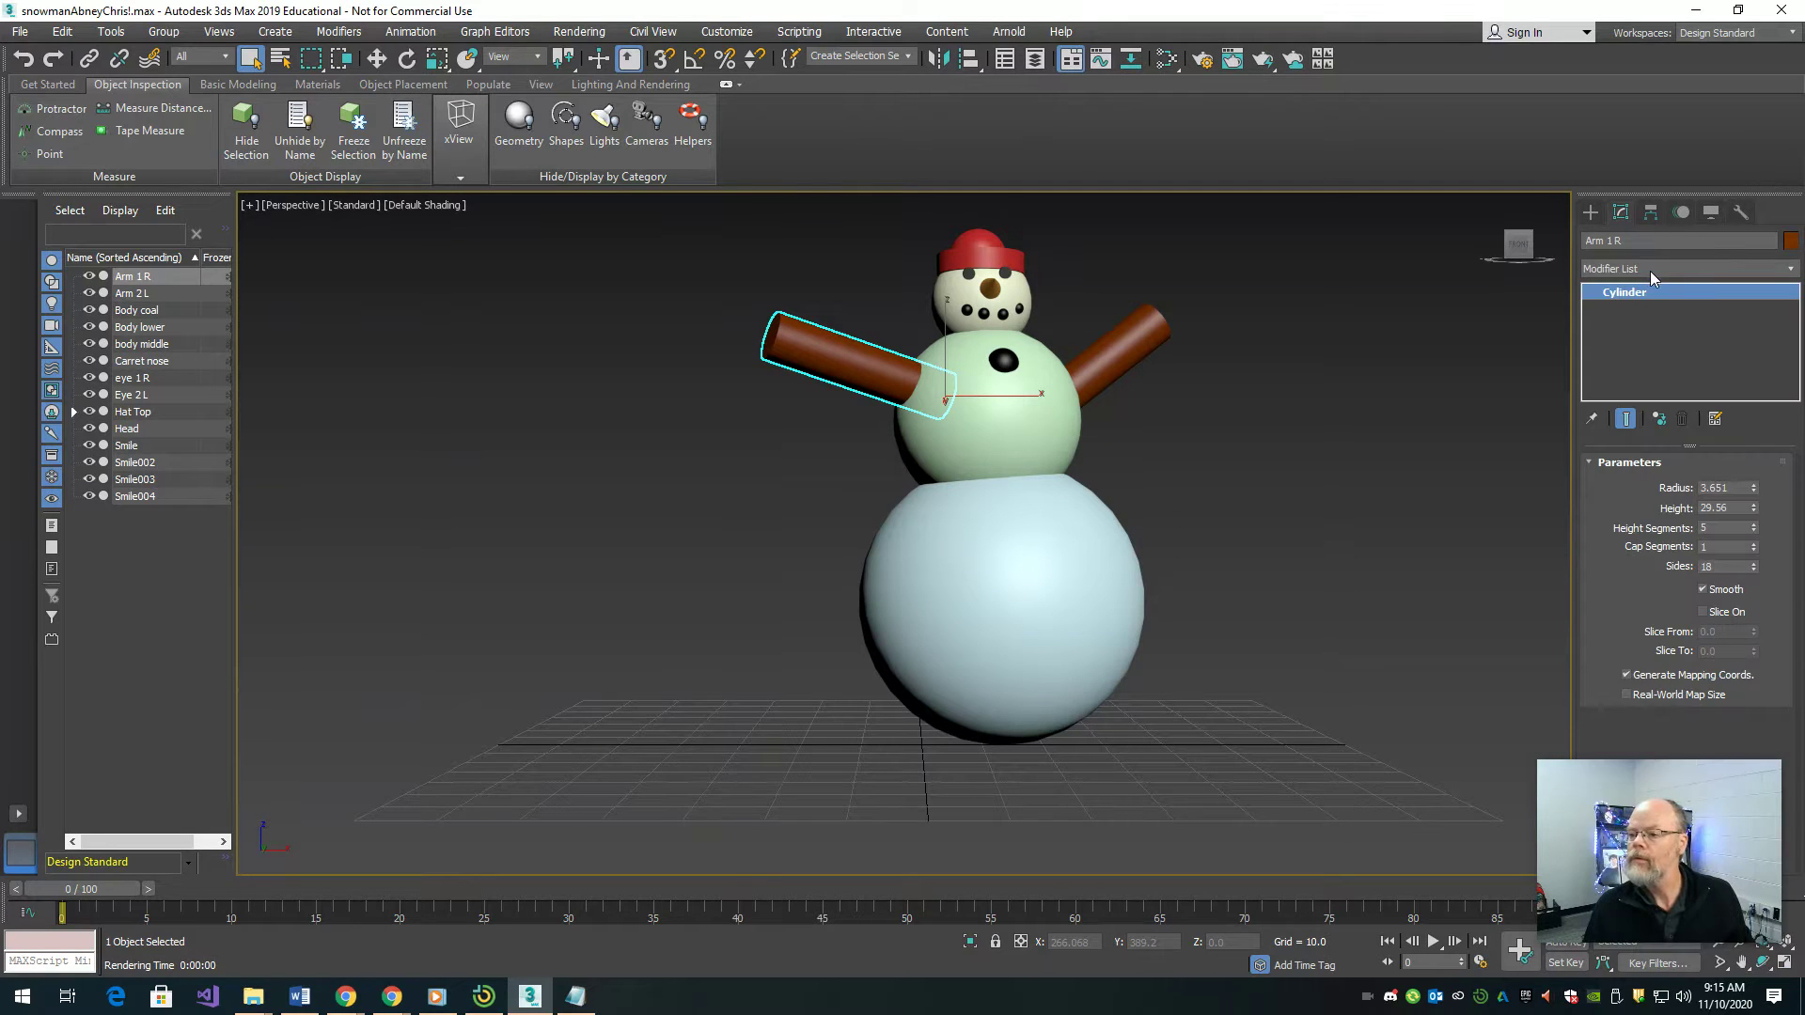
- Locate the Taper modifier among those available for Arm 1 R without applying it
left_click(1650, 269)
key("t")
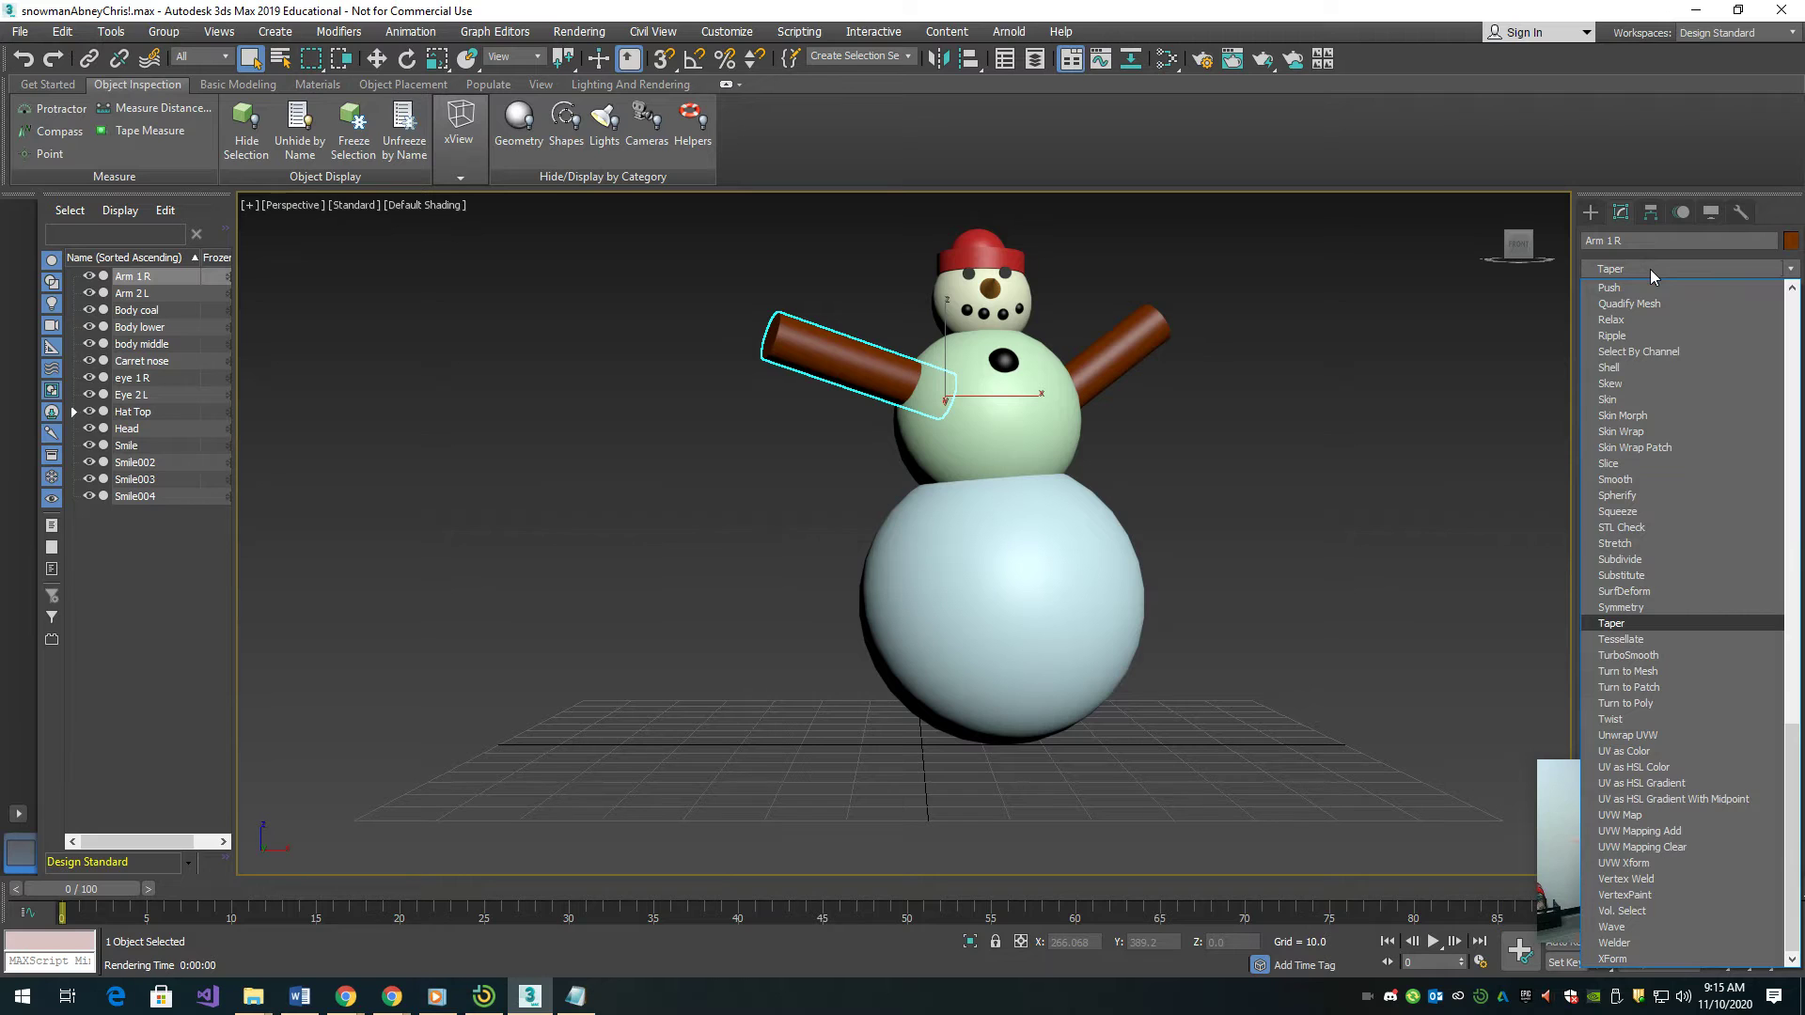
left_click(1650, 269)
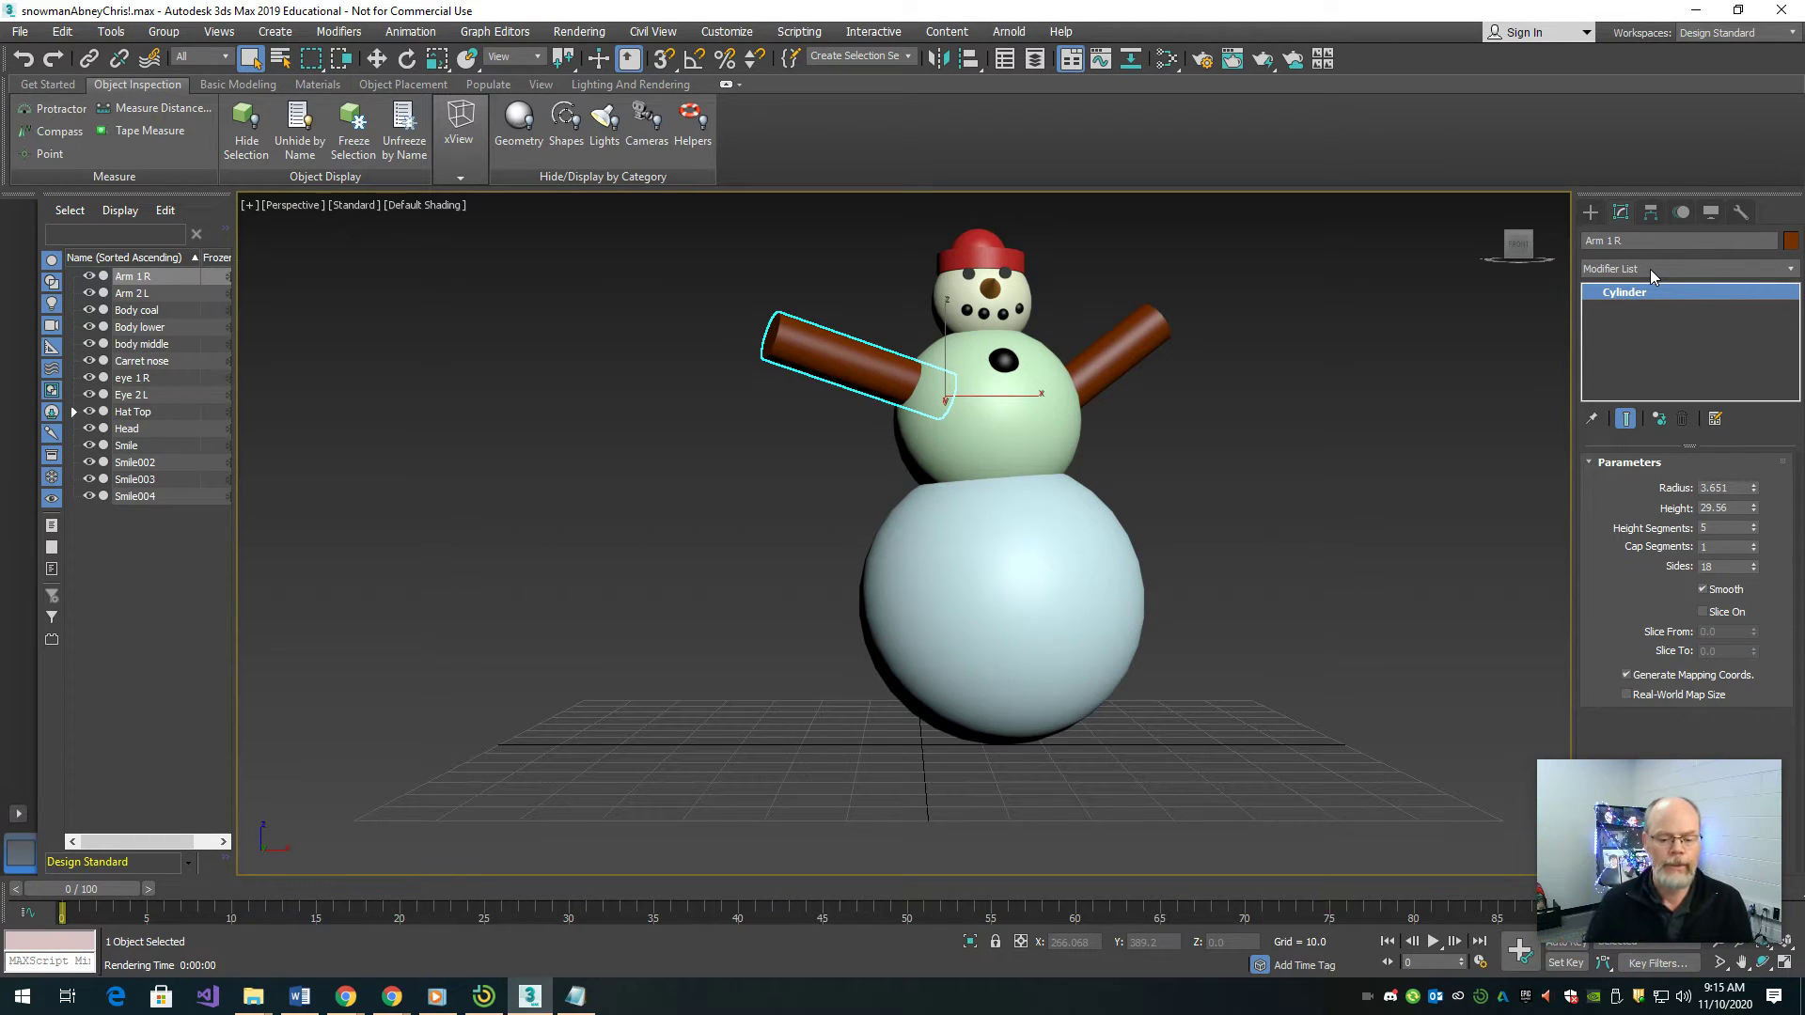
- Switch to Notepad and add the line "I am going to use a MODIFIER called TAPER." after a blank line
left_click(575, 996)
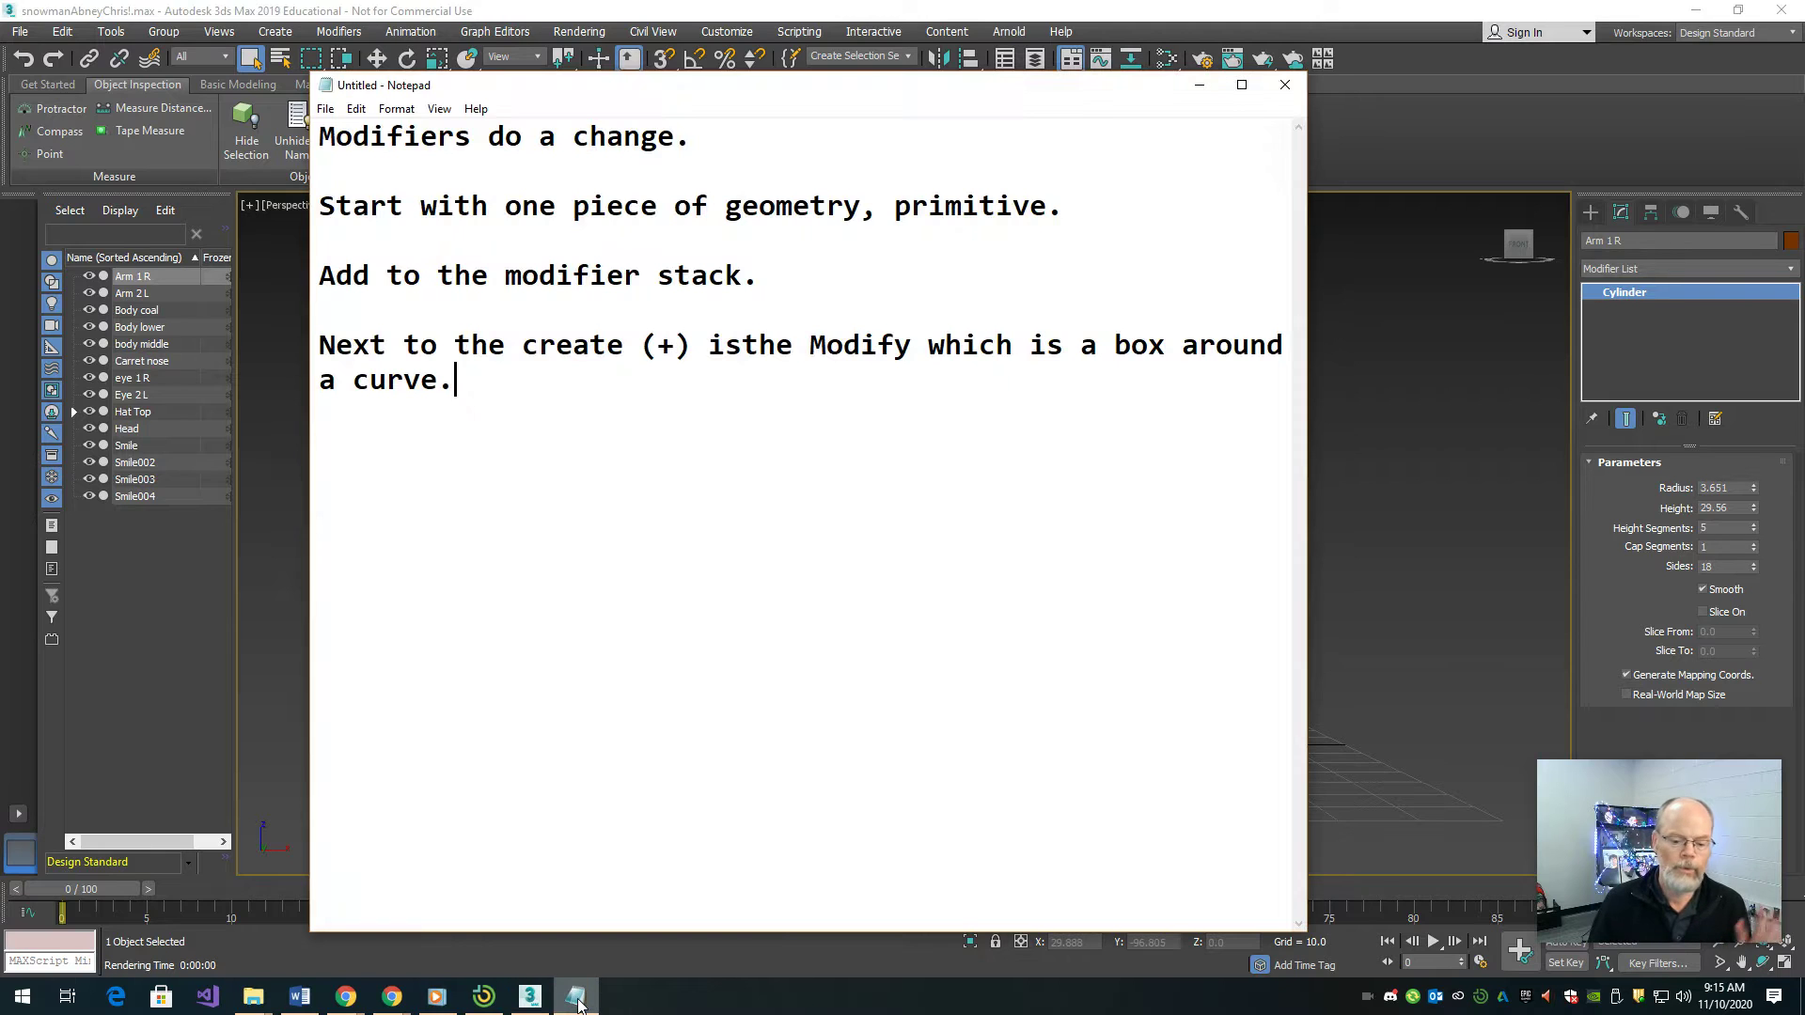
key("Return")
key("Return")
type("I am goint")
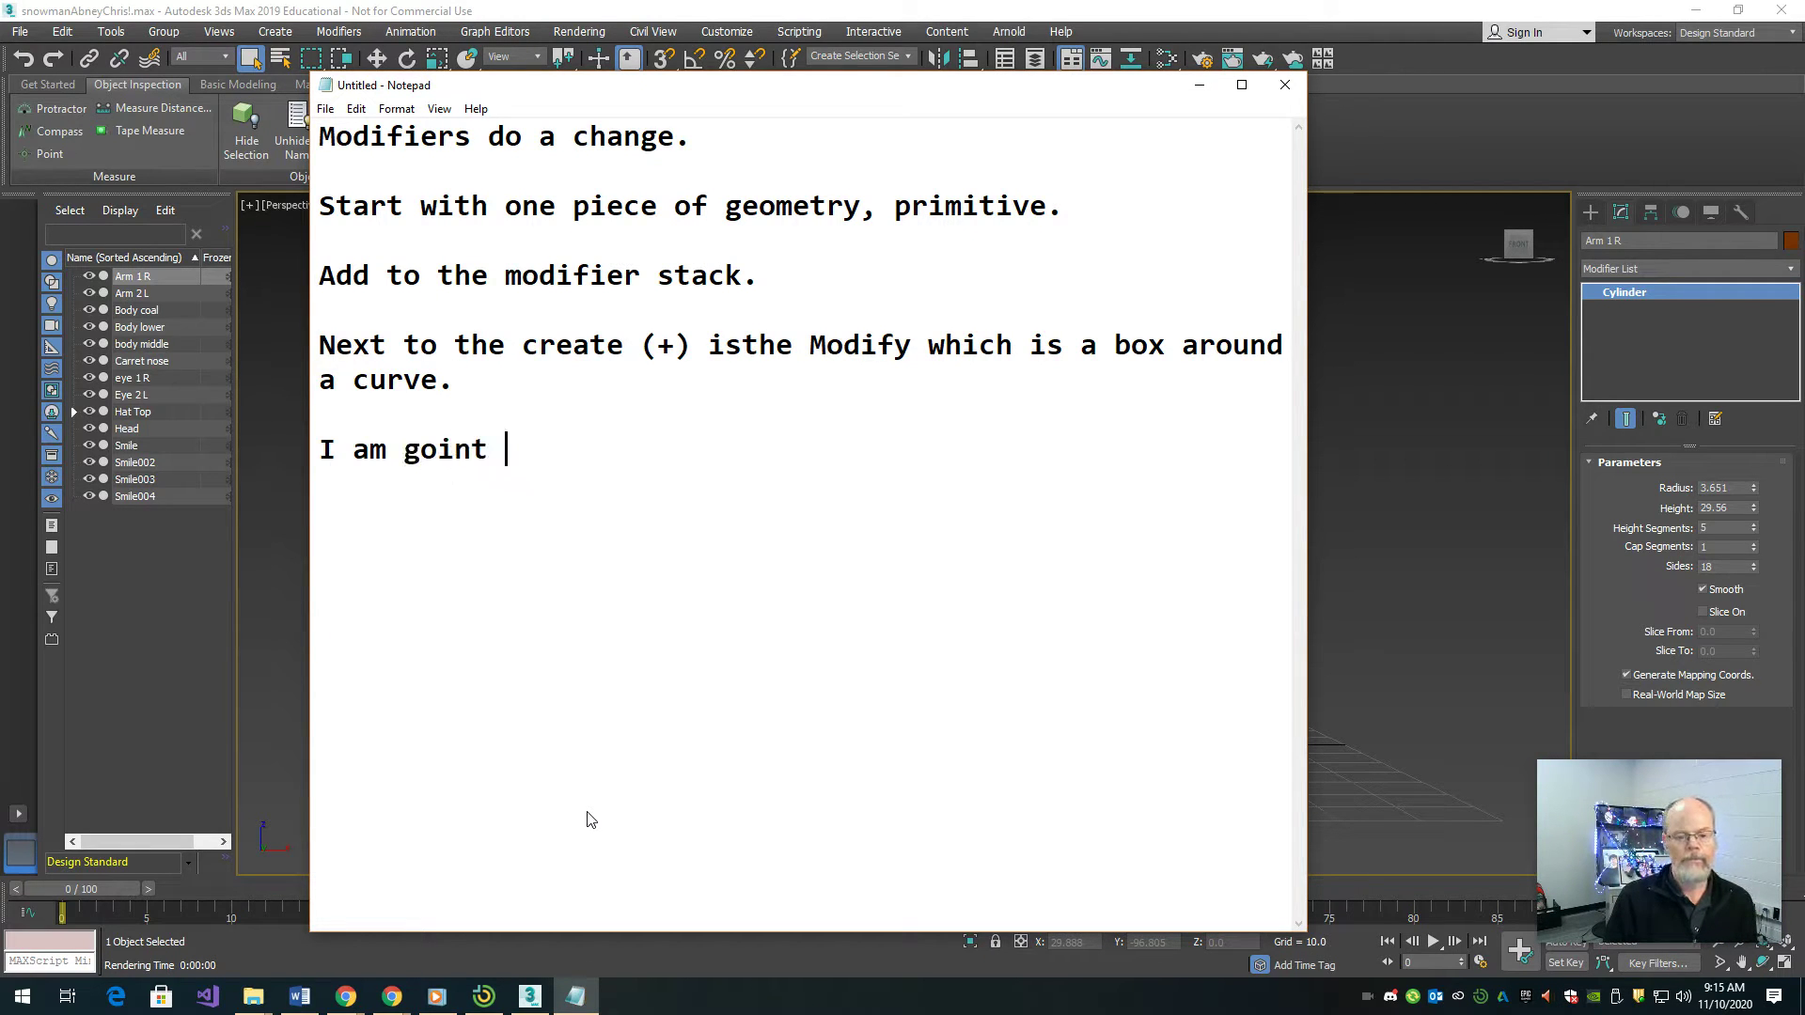
key("BackSpace")
type("g to use a")
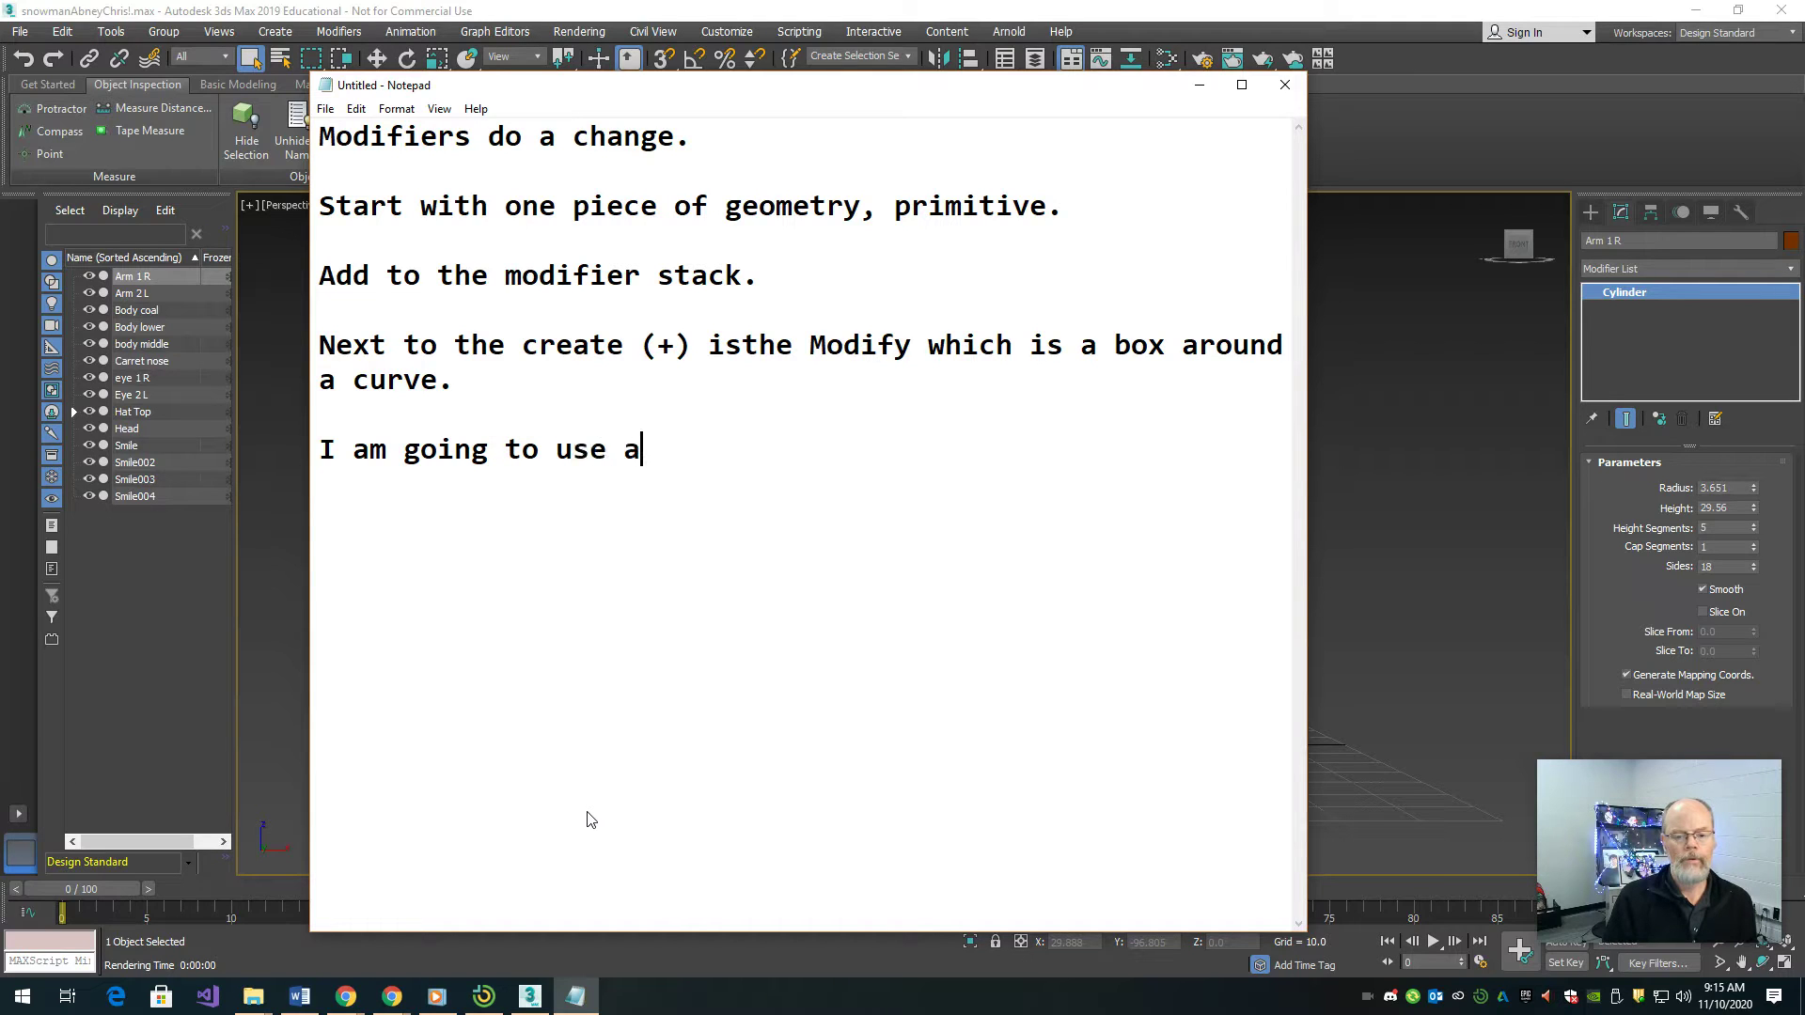
type(" MODIFIER ")
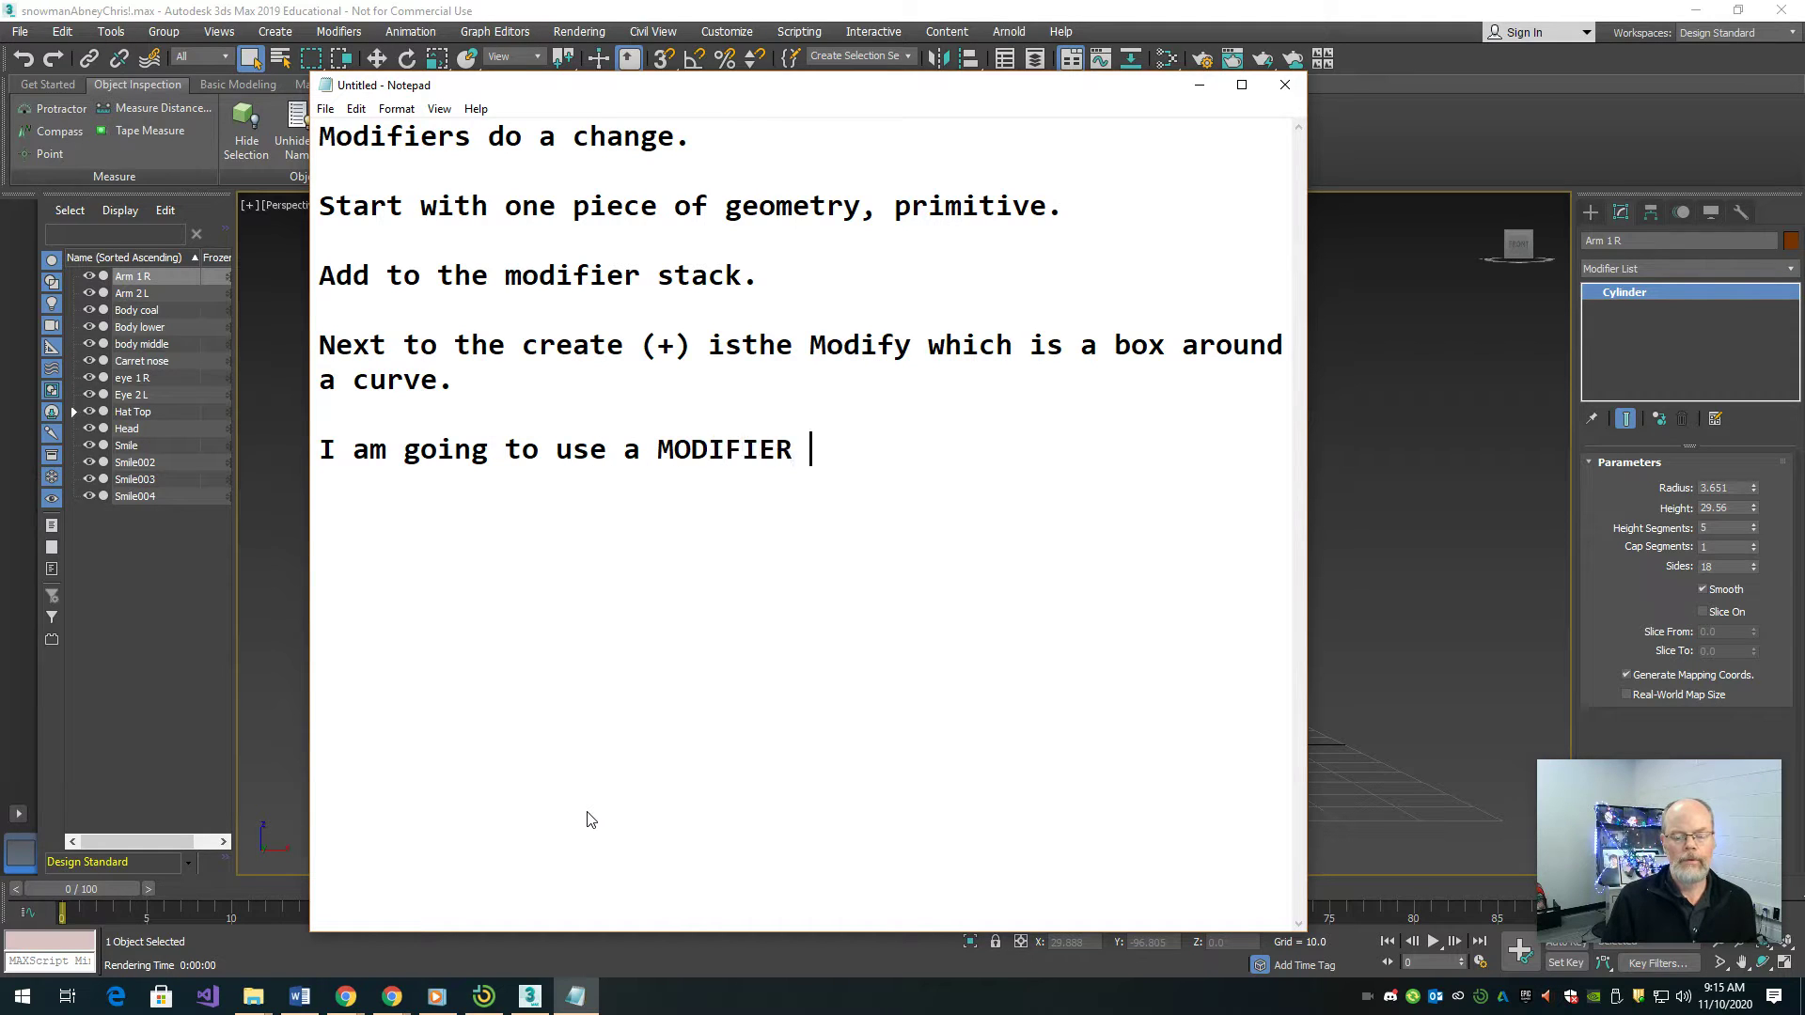
type("called TAP")
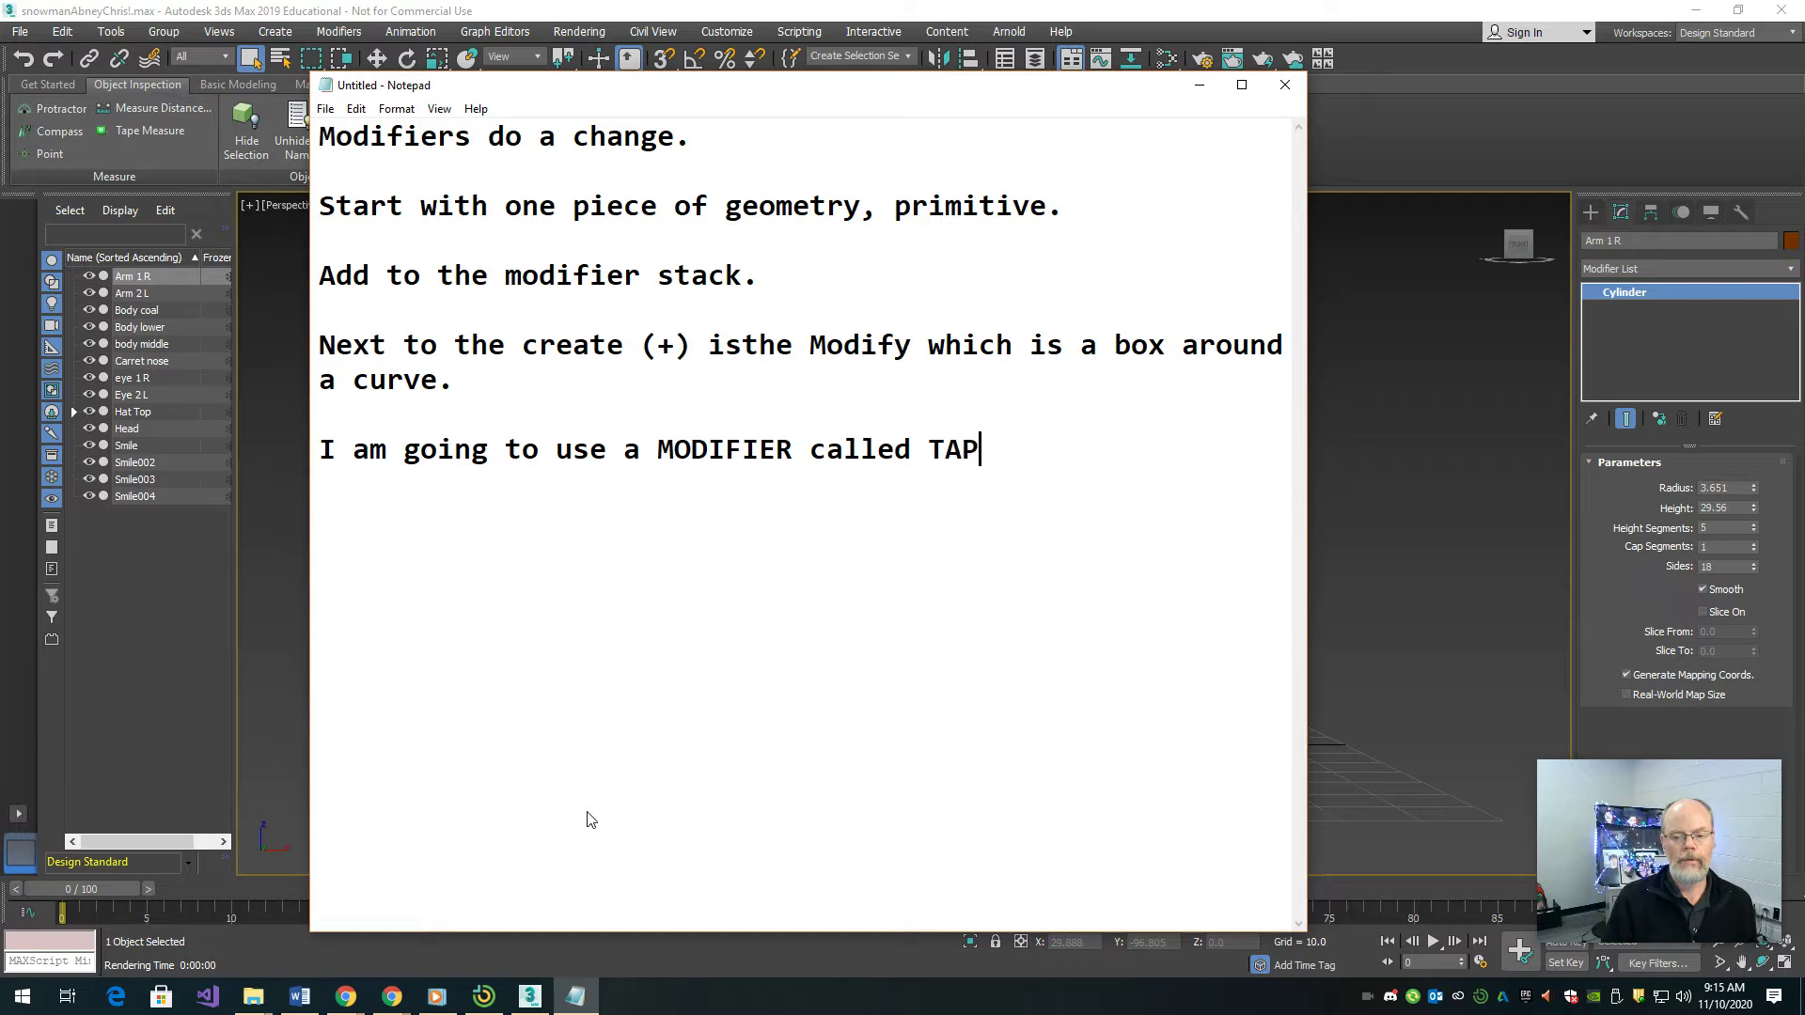
type("ER.")
- Add the note line "Now that the OPTIONS are exposed I change the settings or properteis."
key("Return")
type("Now that the ")
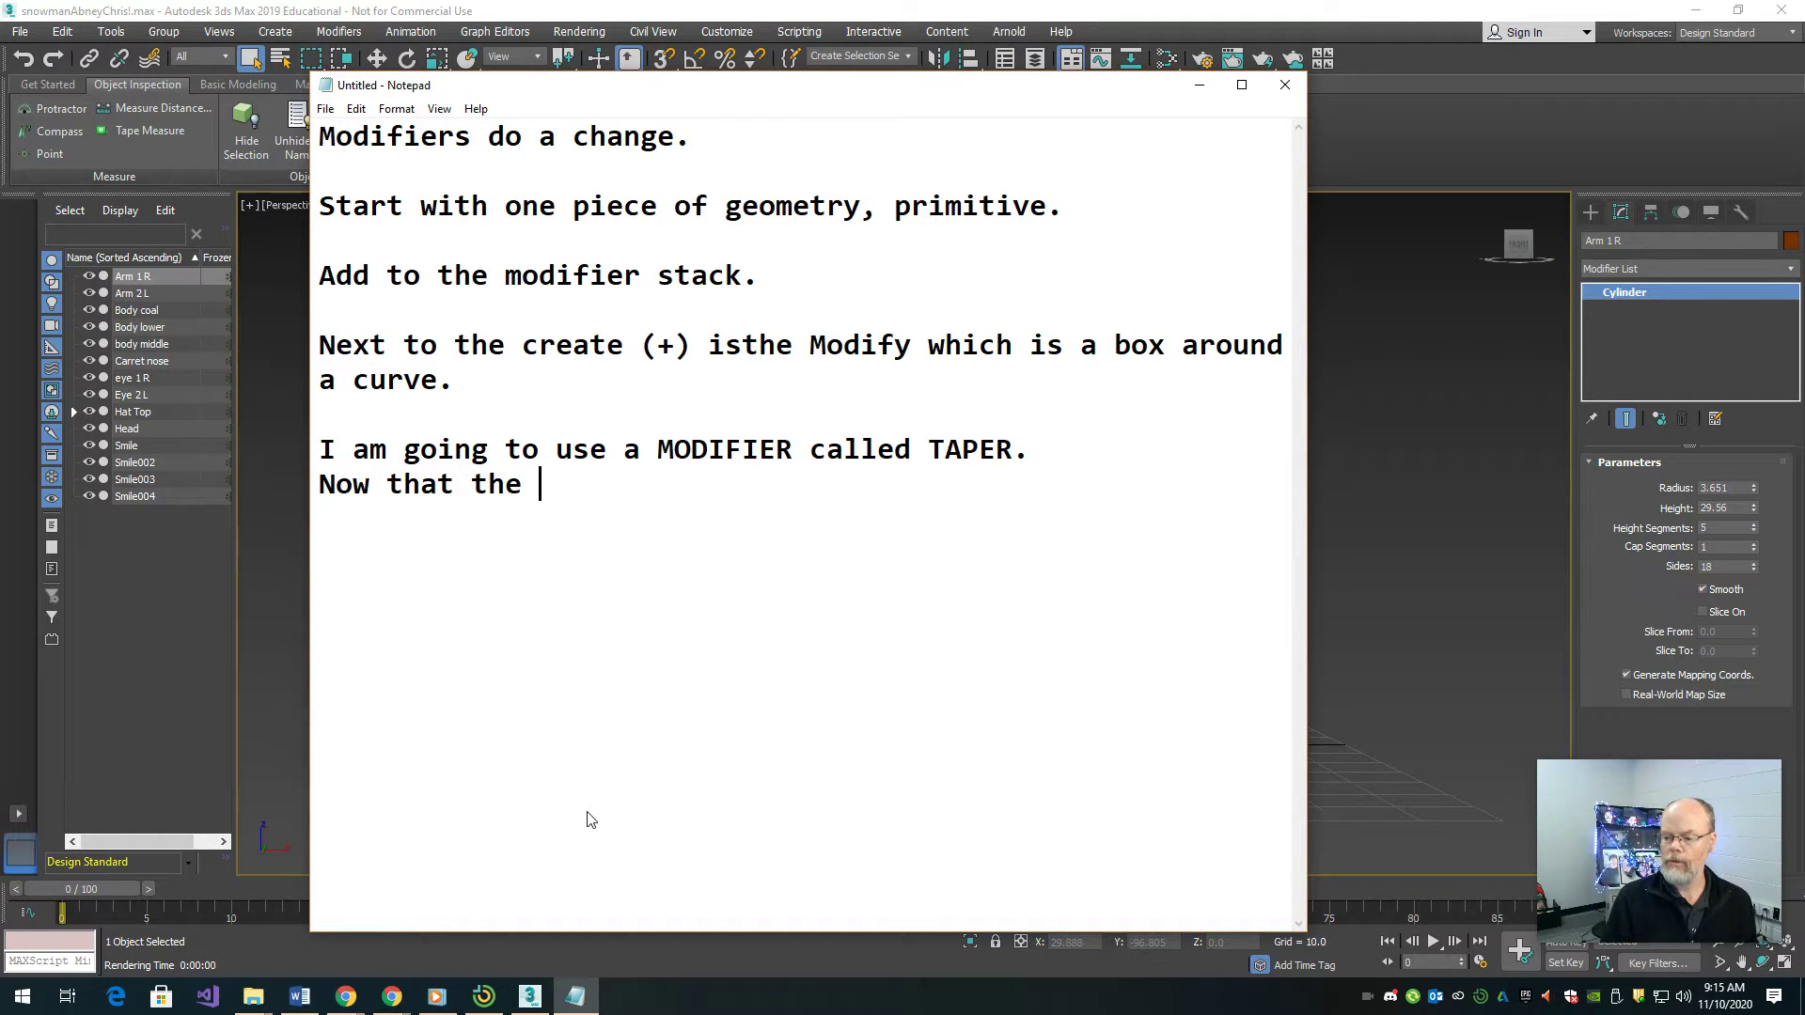
type("c")
key("BackSpace")
type("O")
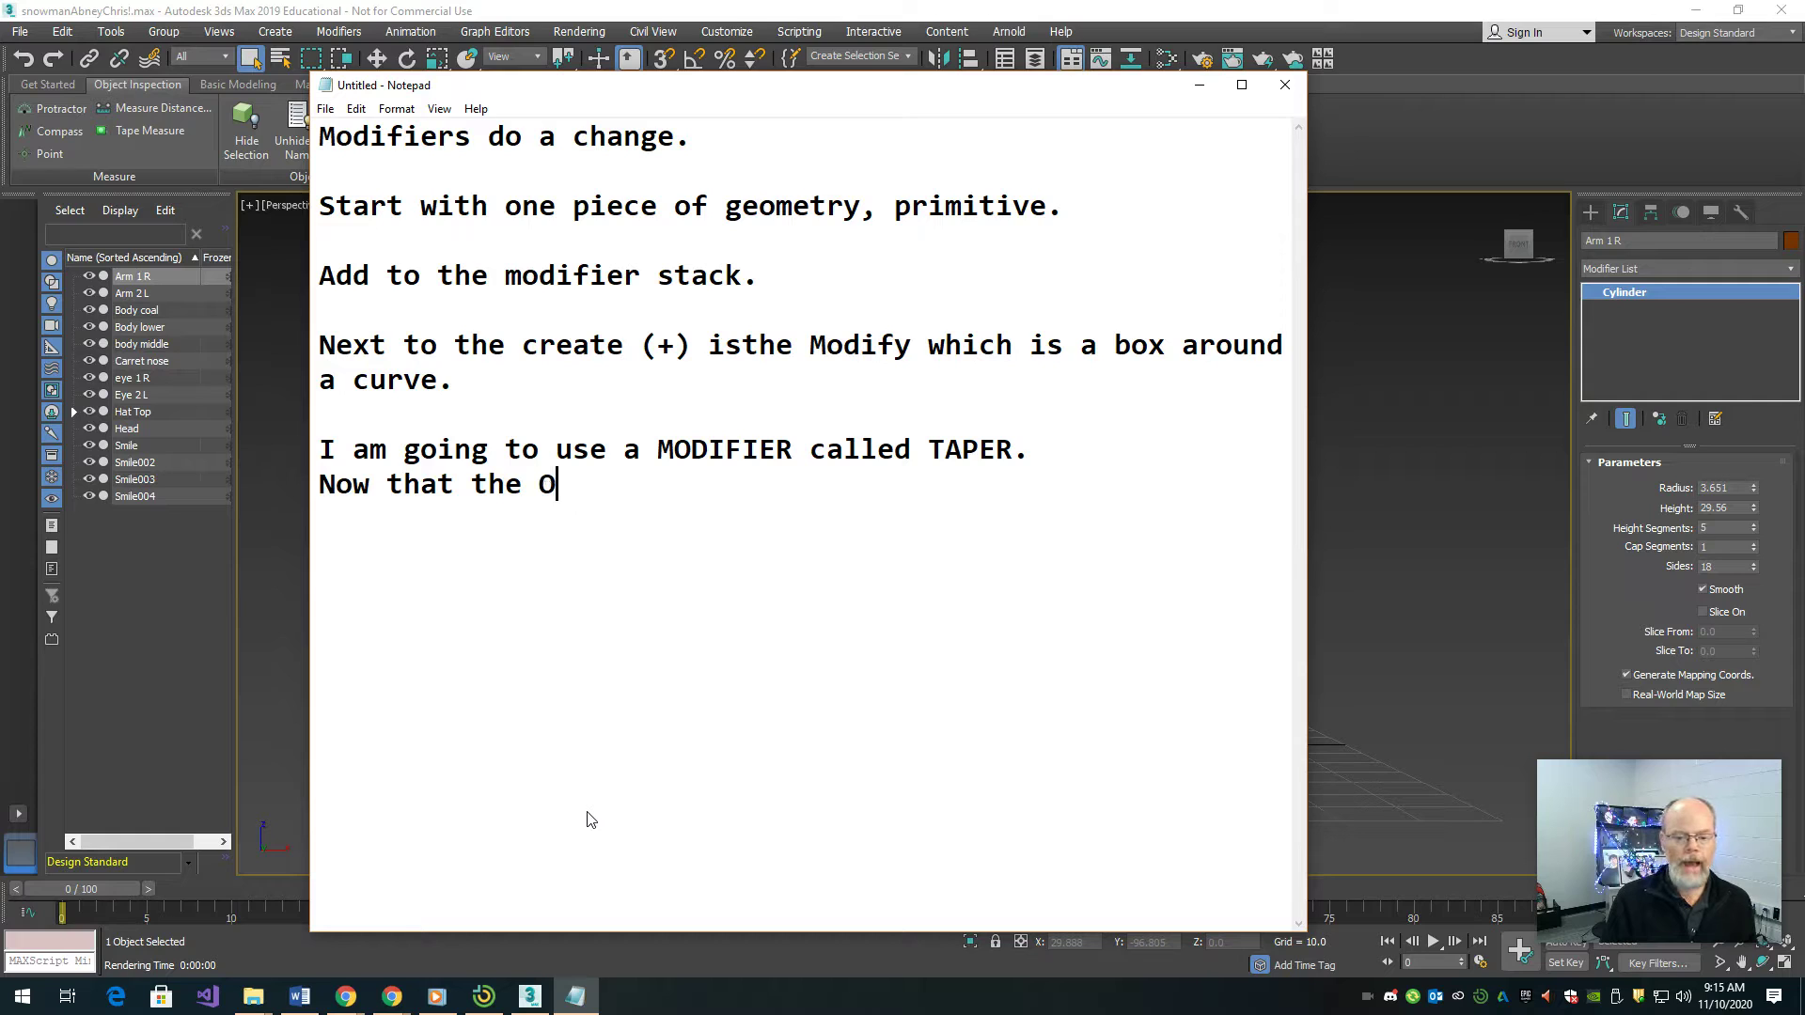
type("PTIONS are explo")
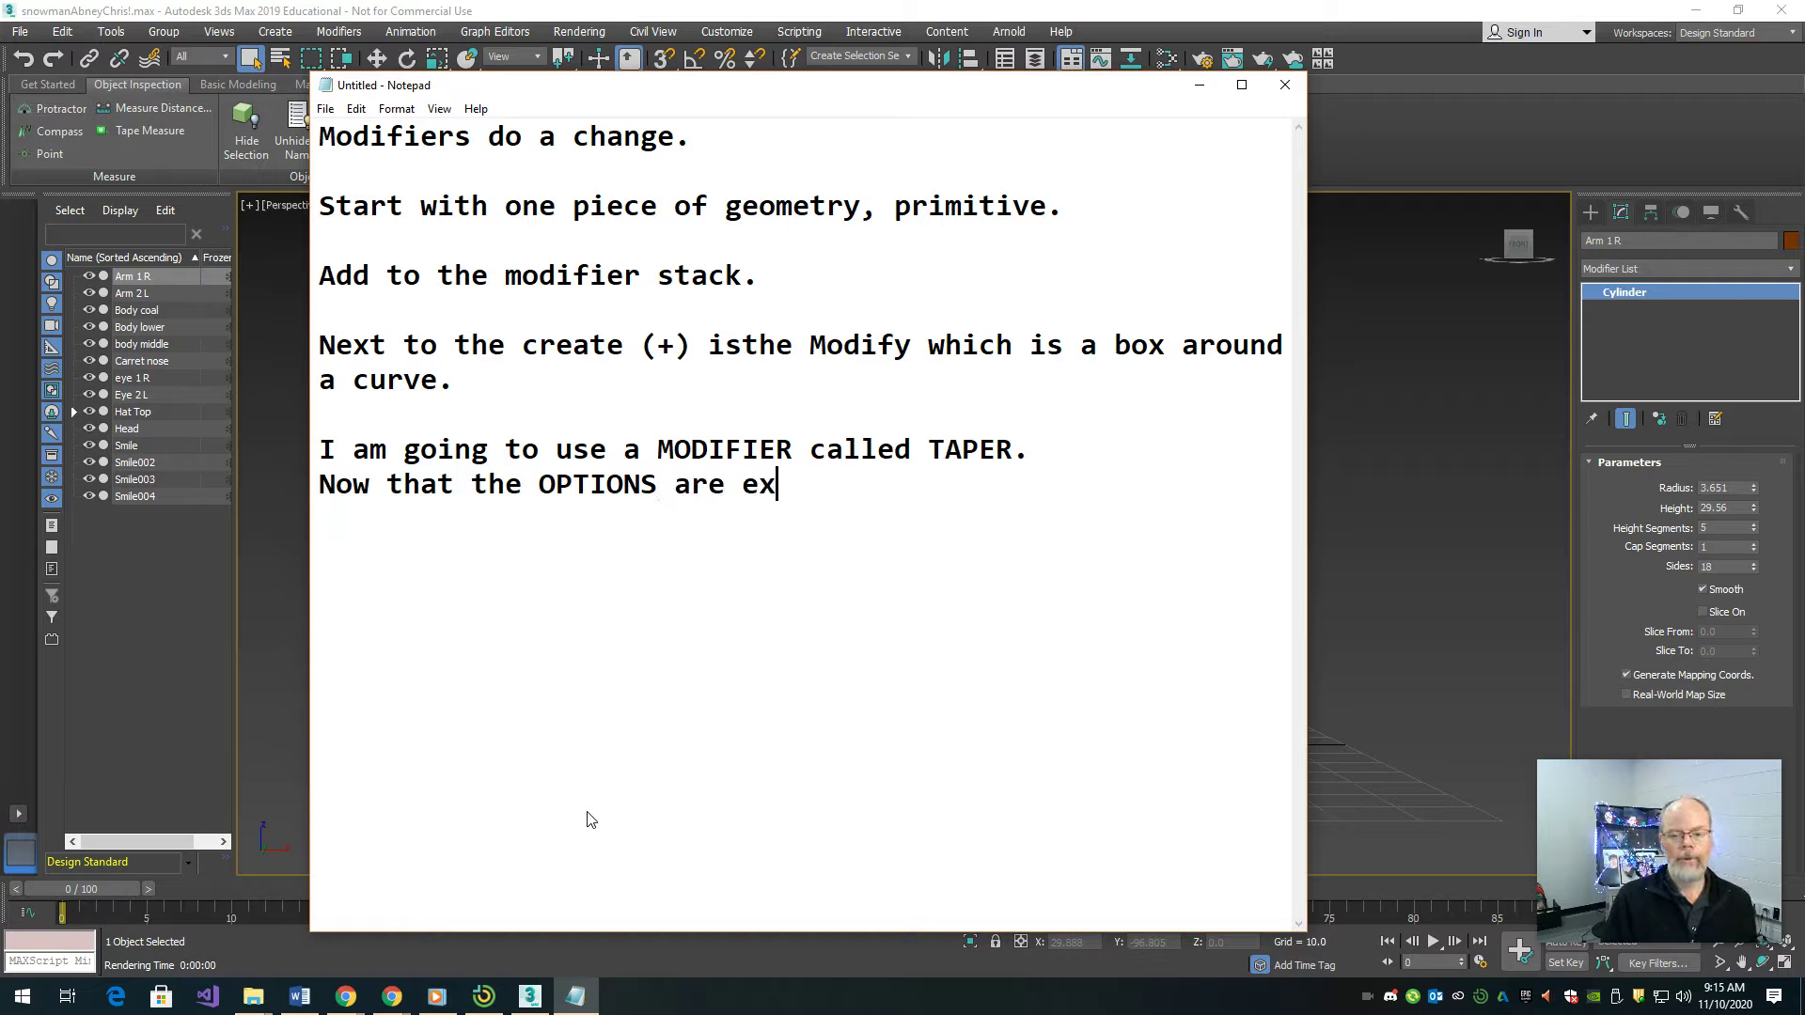
key("BackSpace")
key("BackSpace")
type("p")
key("BackSpace")
type("osed I ch")
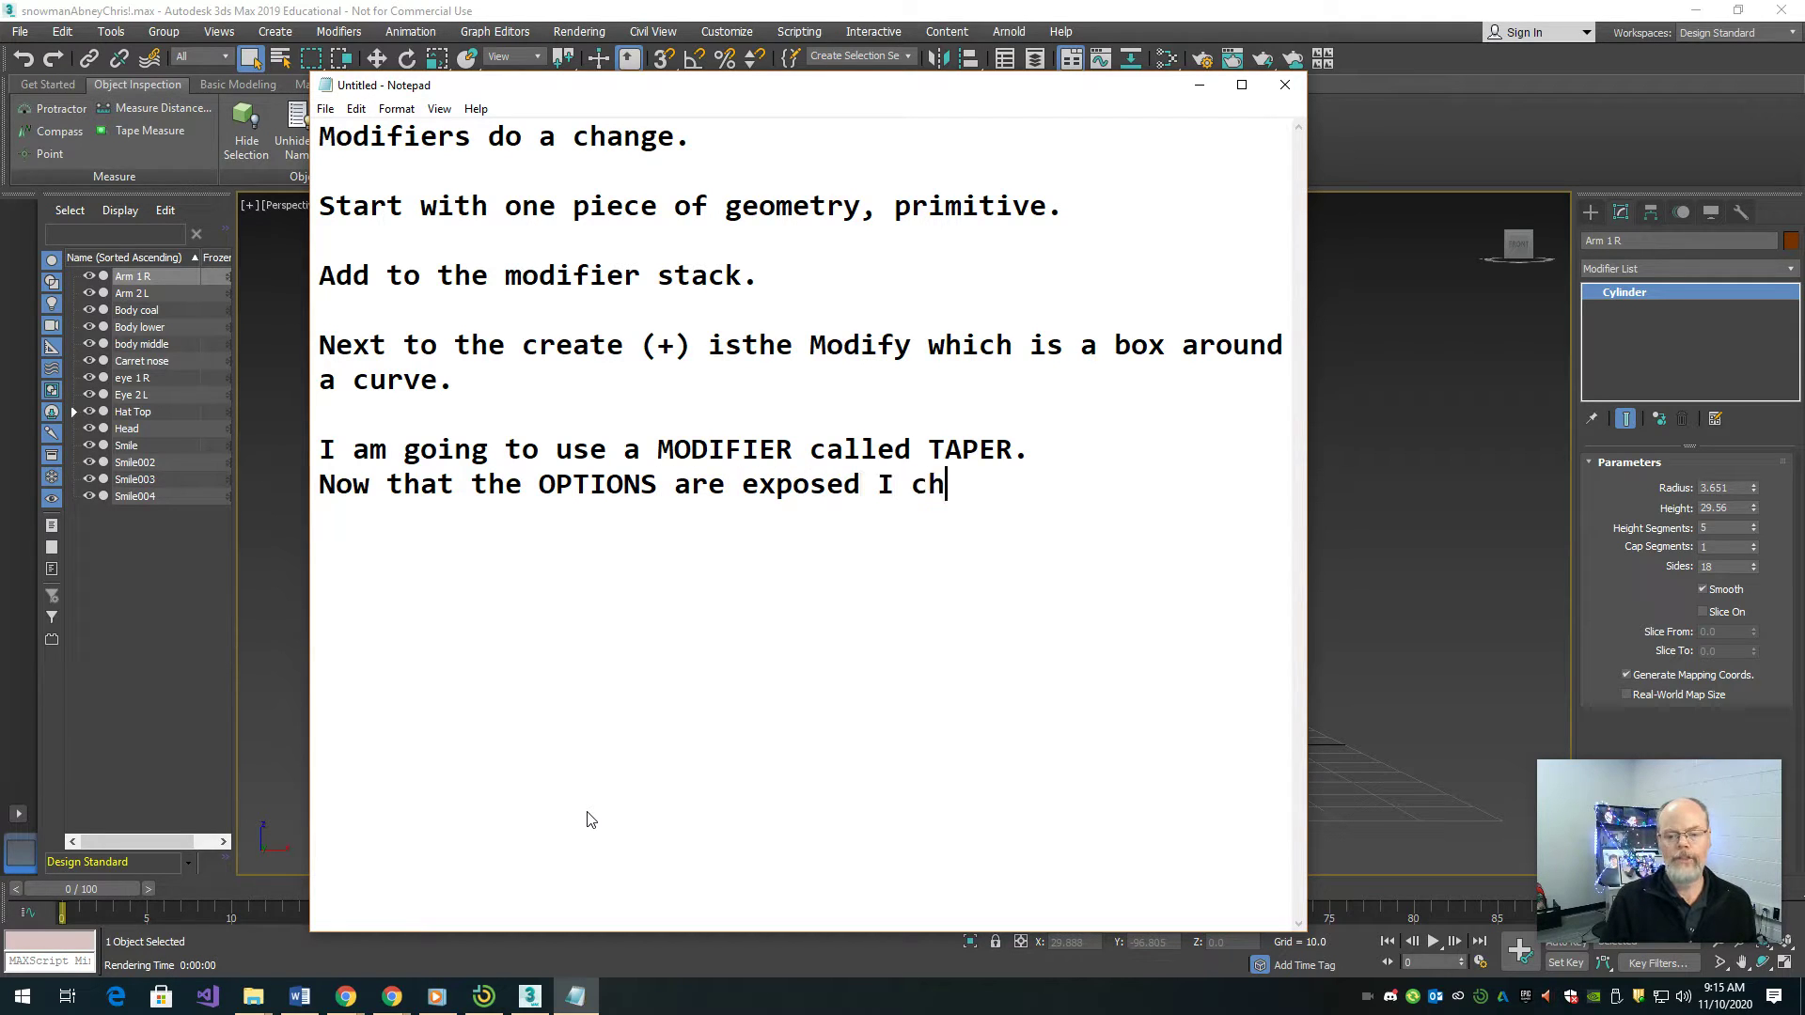
type("ange the ")
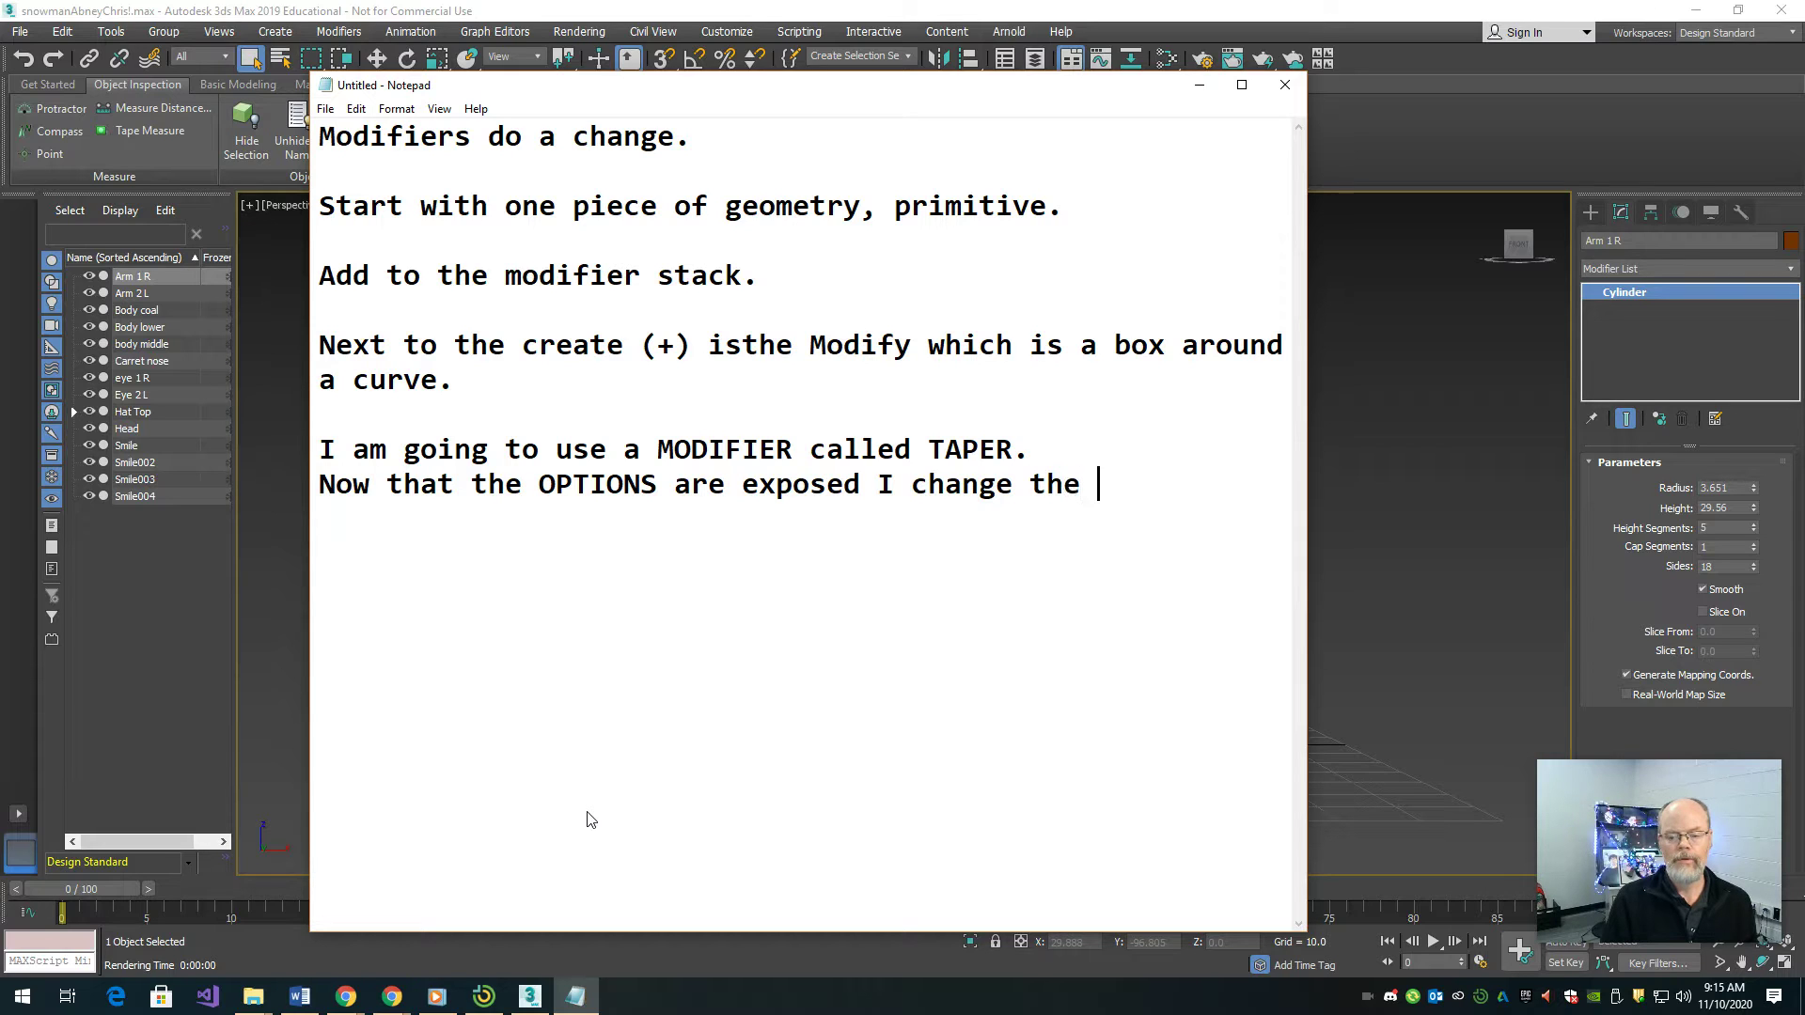
type("setting")
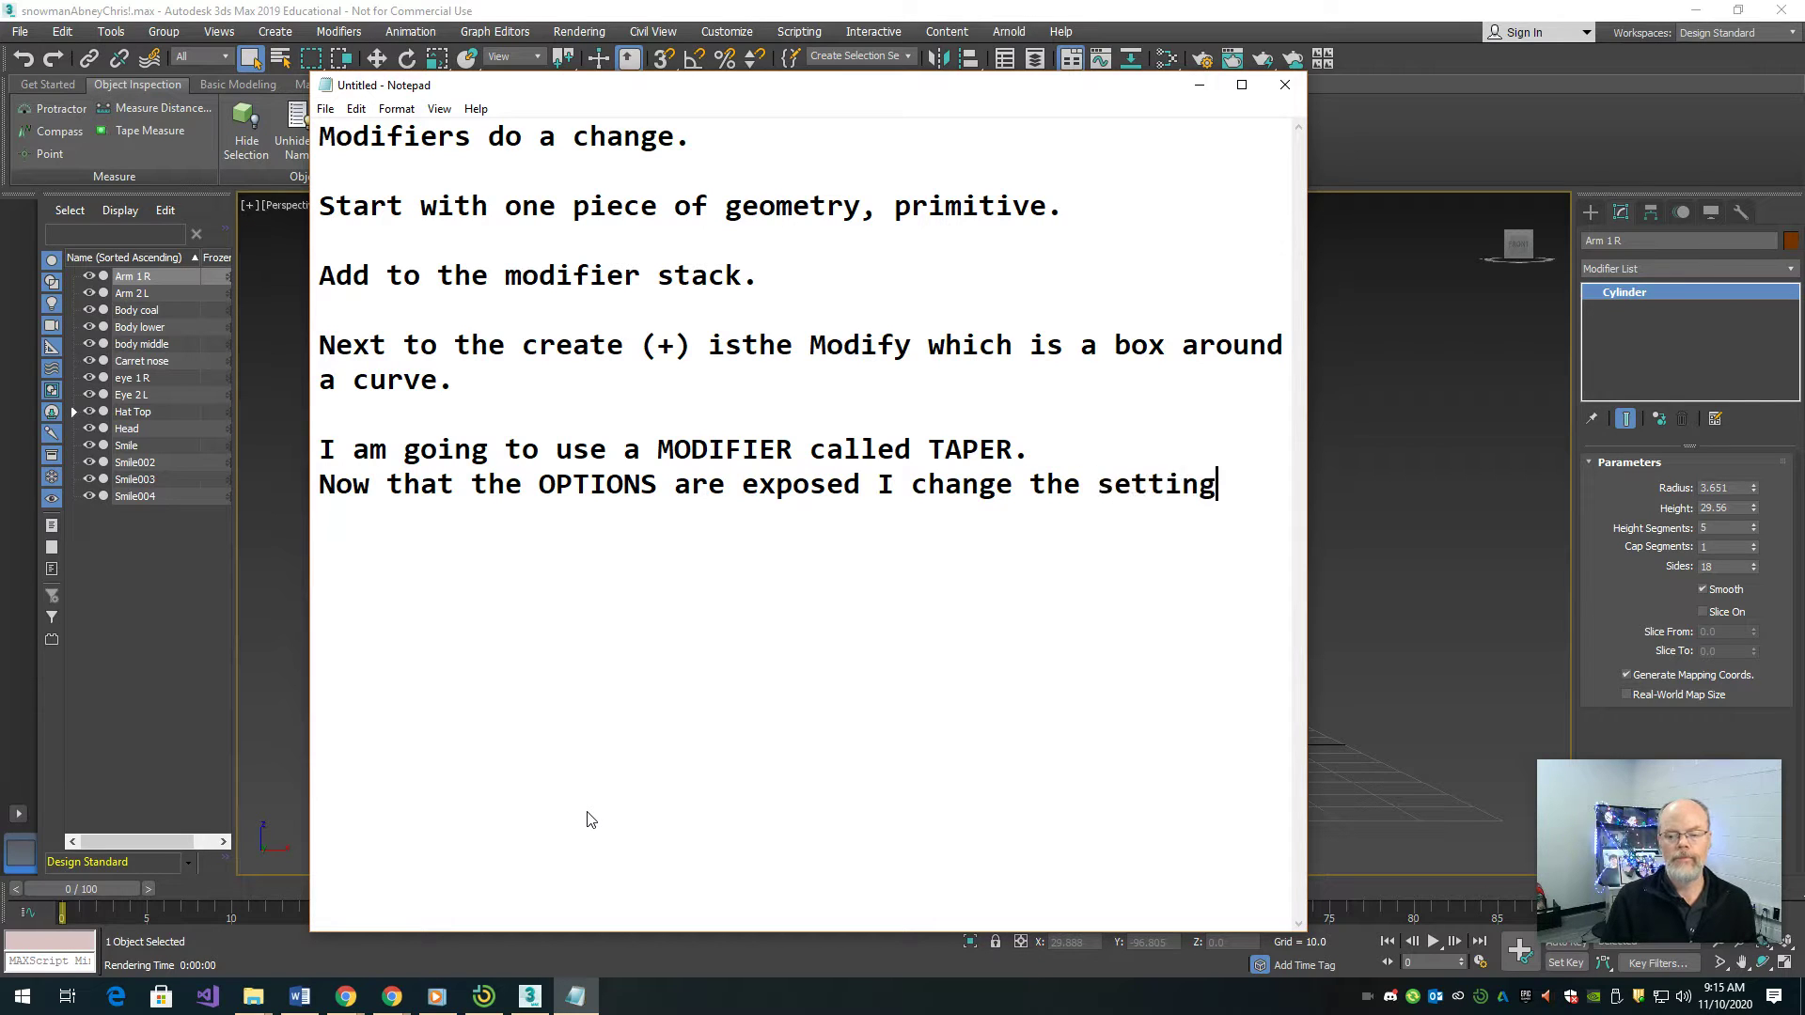
type("s or properteis.")
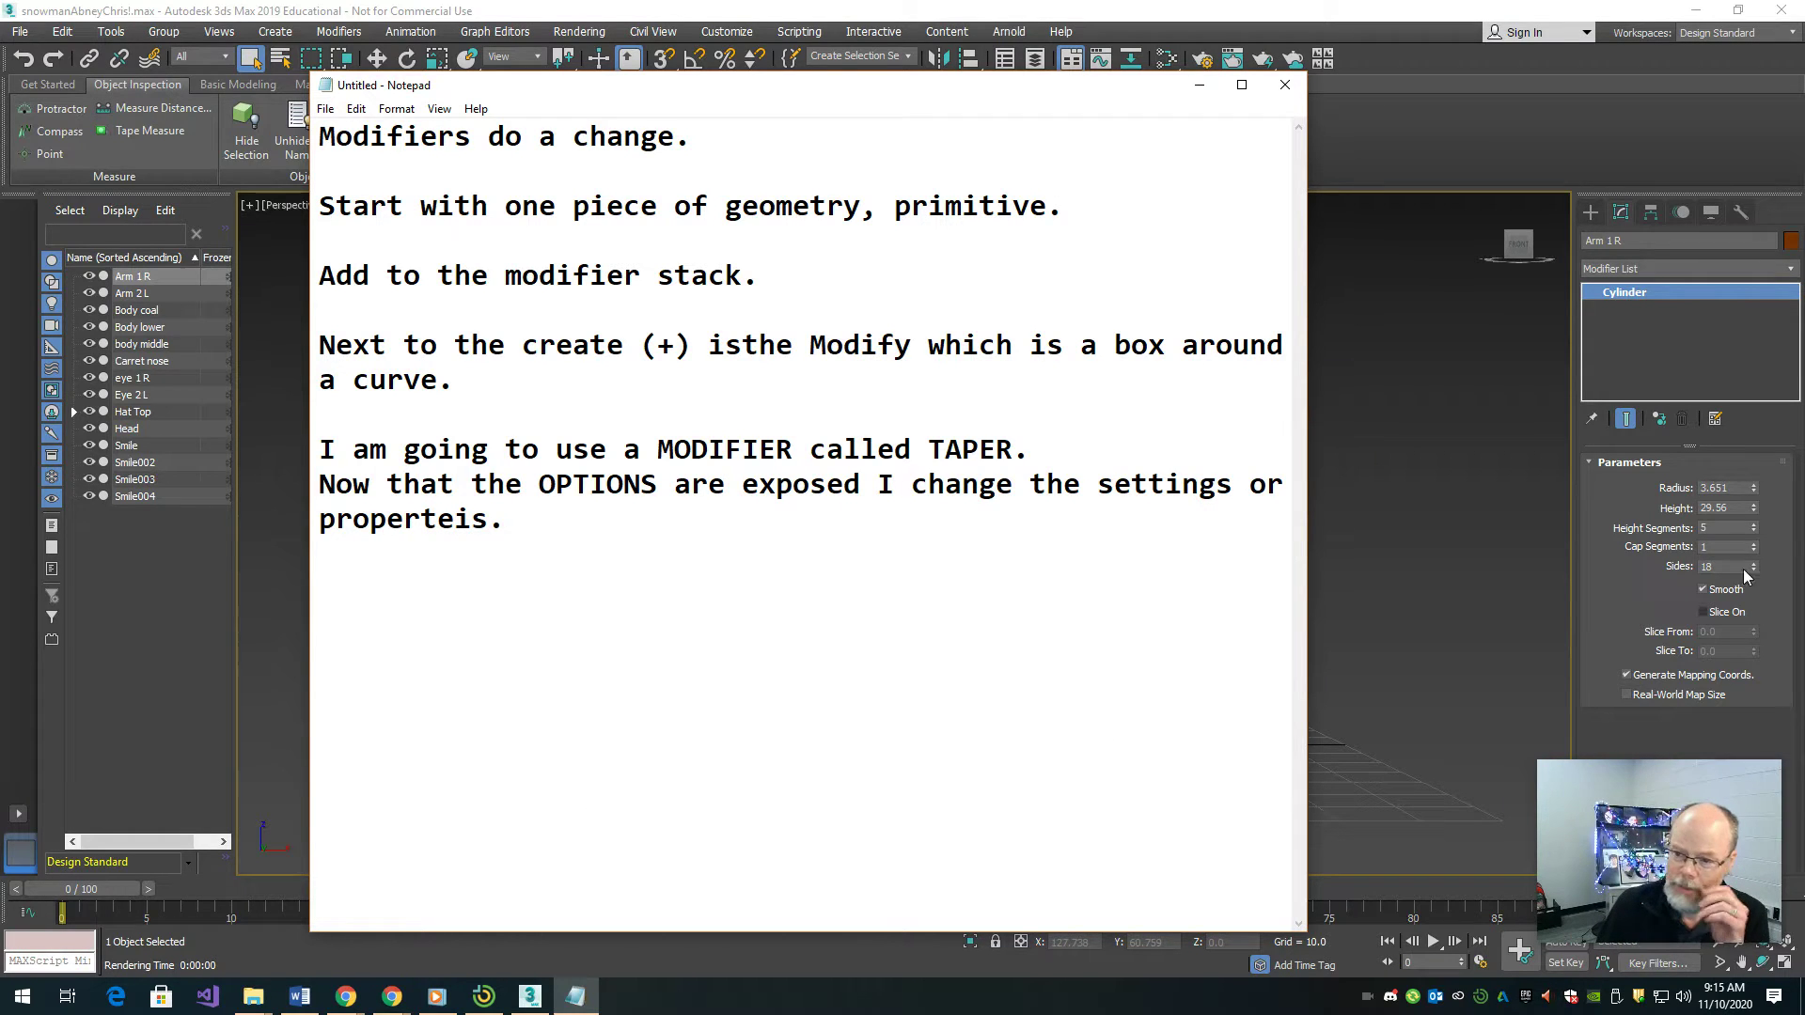
- Switch back to 3ds Max and increase the radius of the Arm 1 R cylinder to 5.184
left_click(1421, 110)
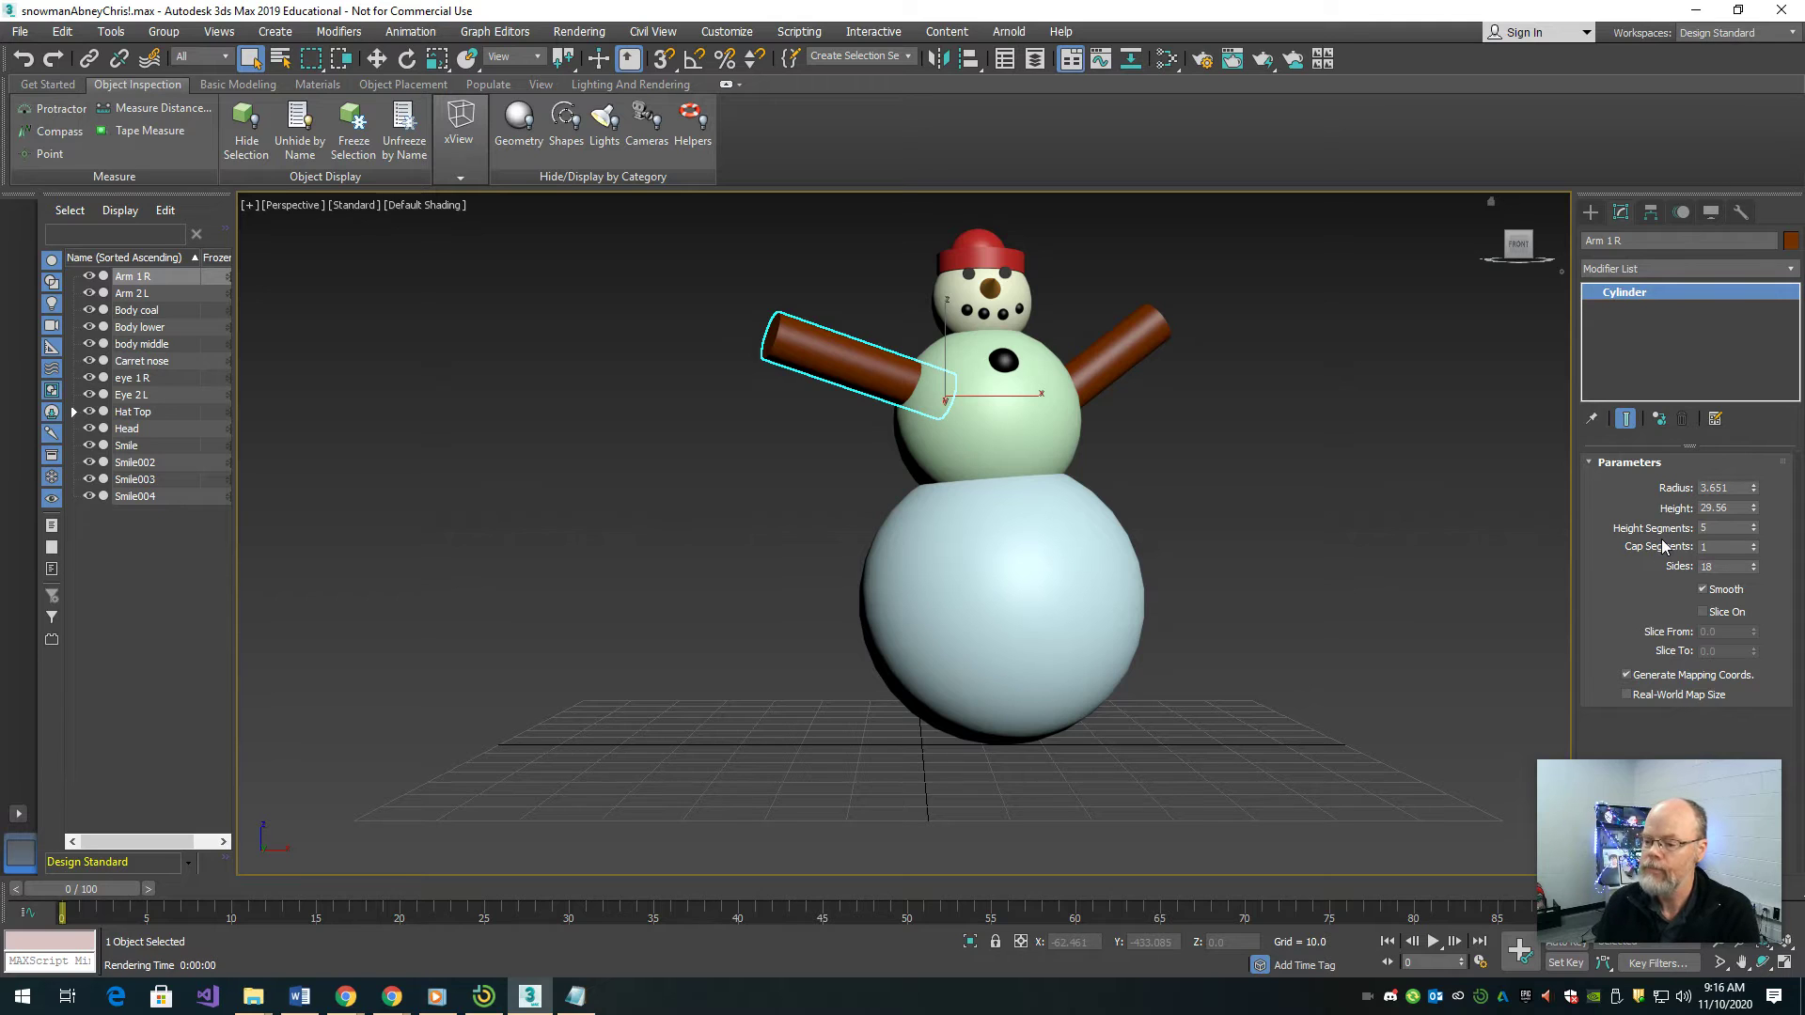
left_click(1755, 491)
left_click_drag(1754, 489, 1756, 451)
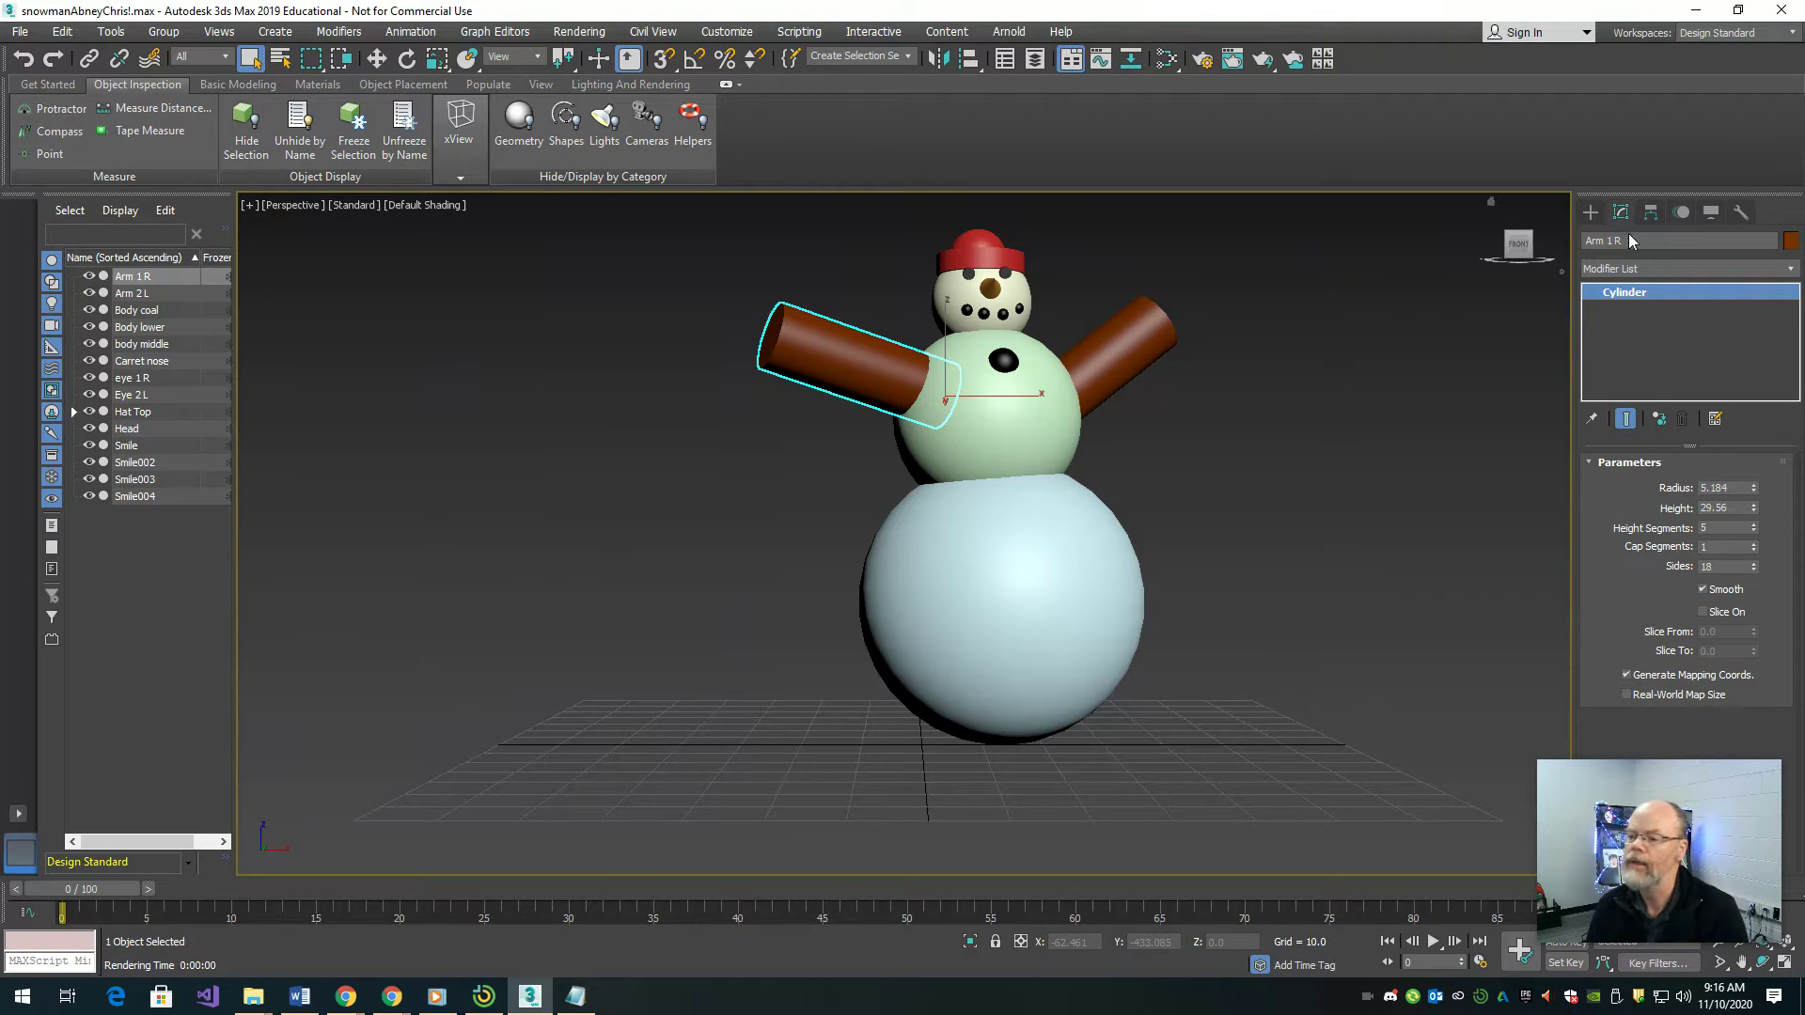
- Apply a Taper modifier to Arm 1 R with an amount of -0.75
left_click(1659, 270)
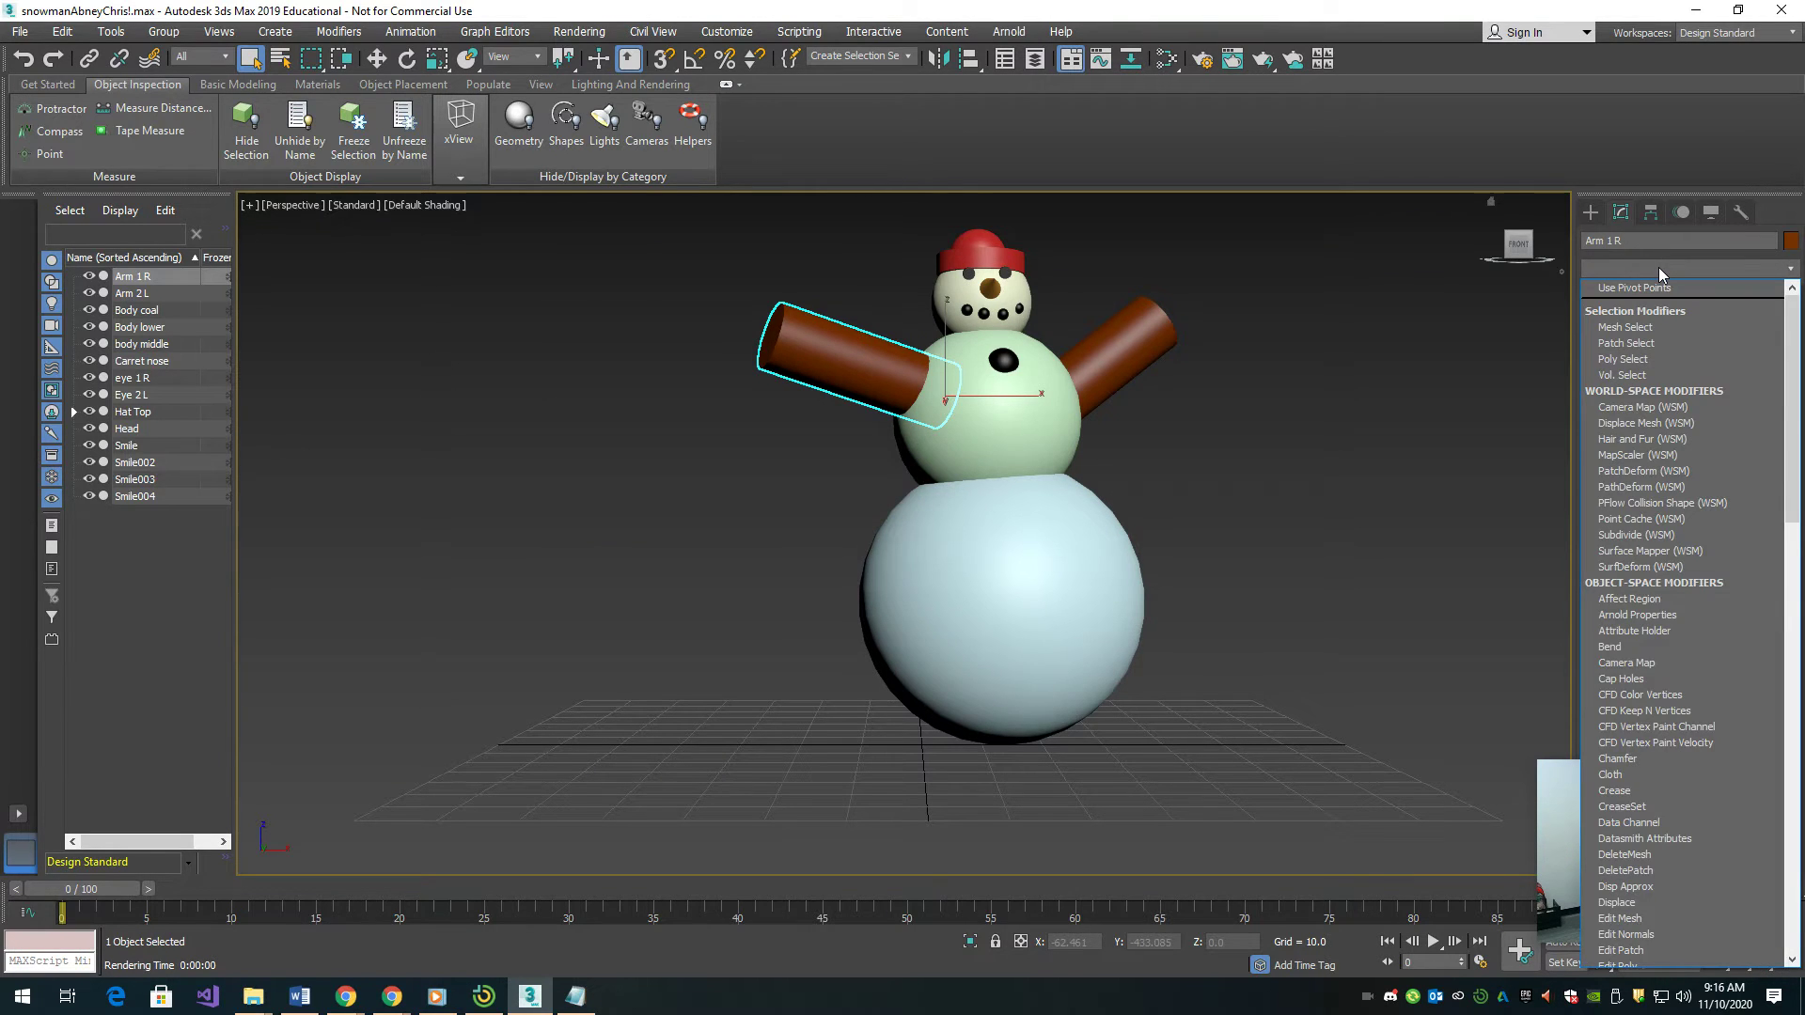
key("t")
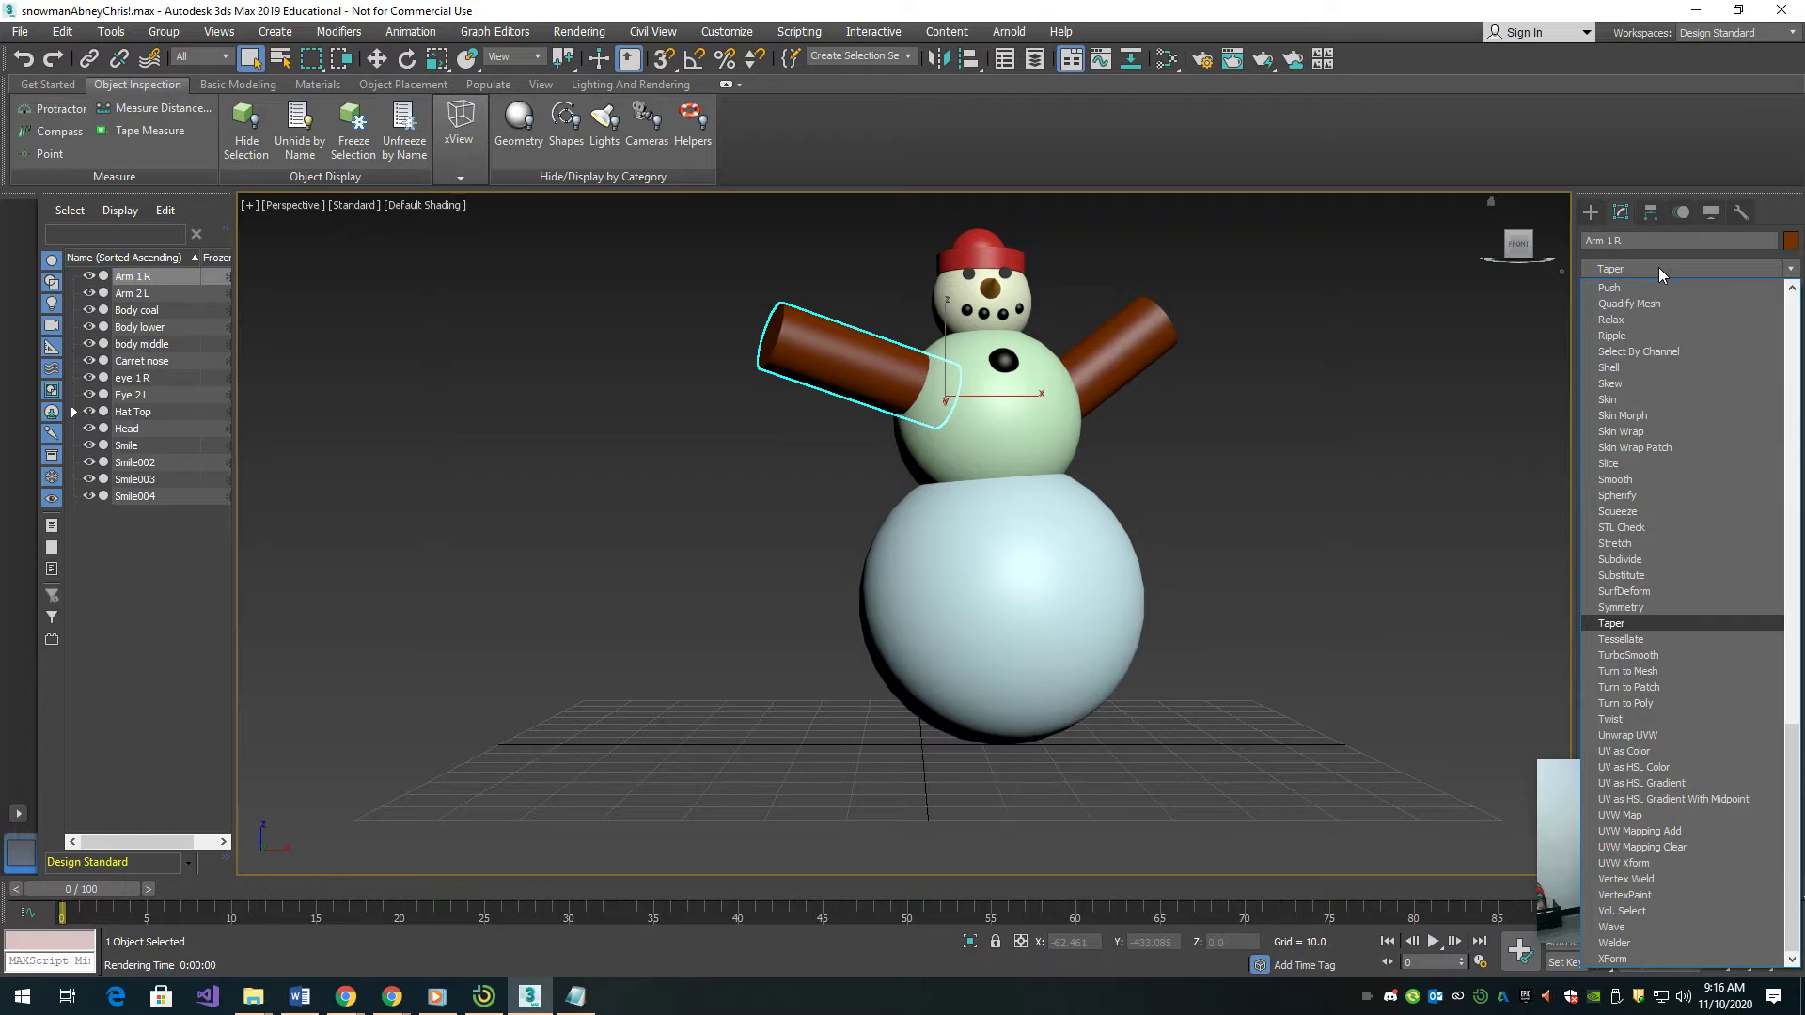
key("Return")
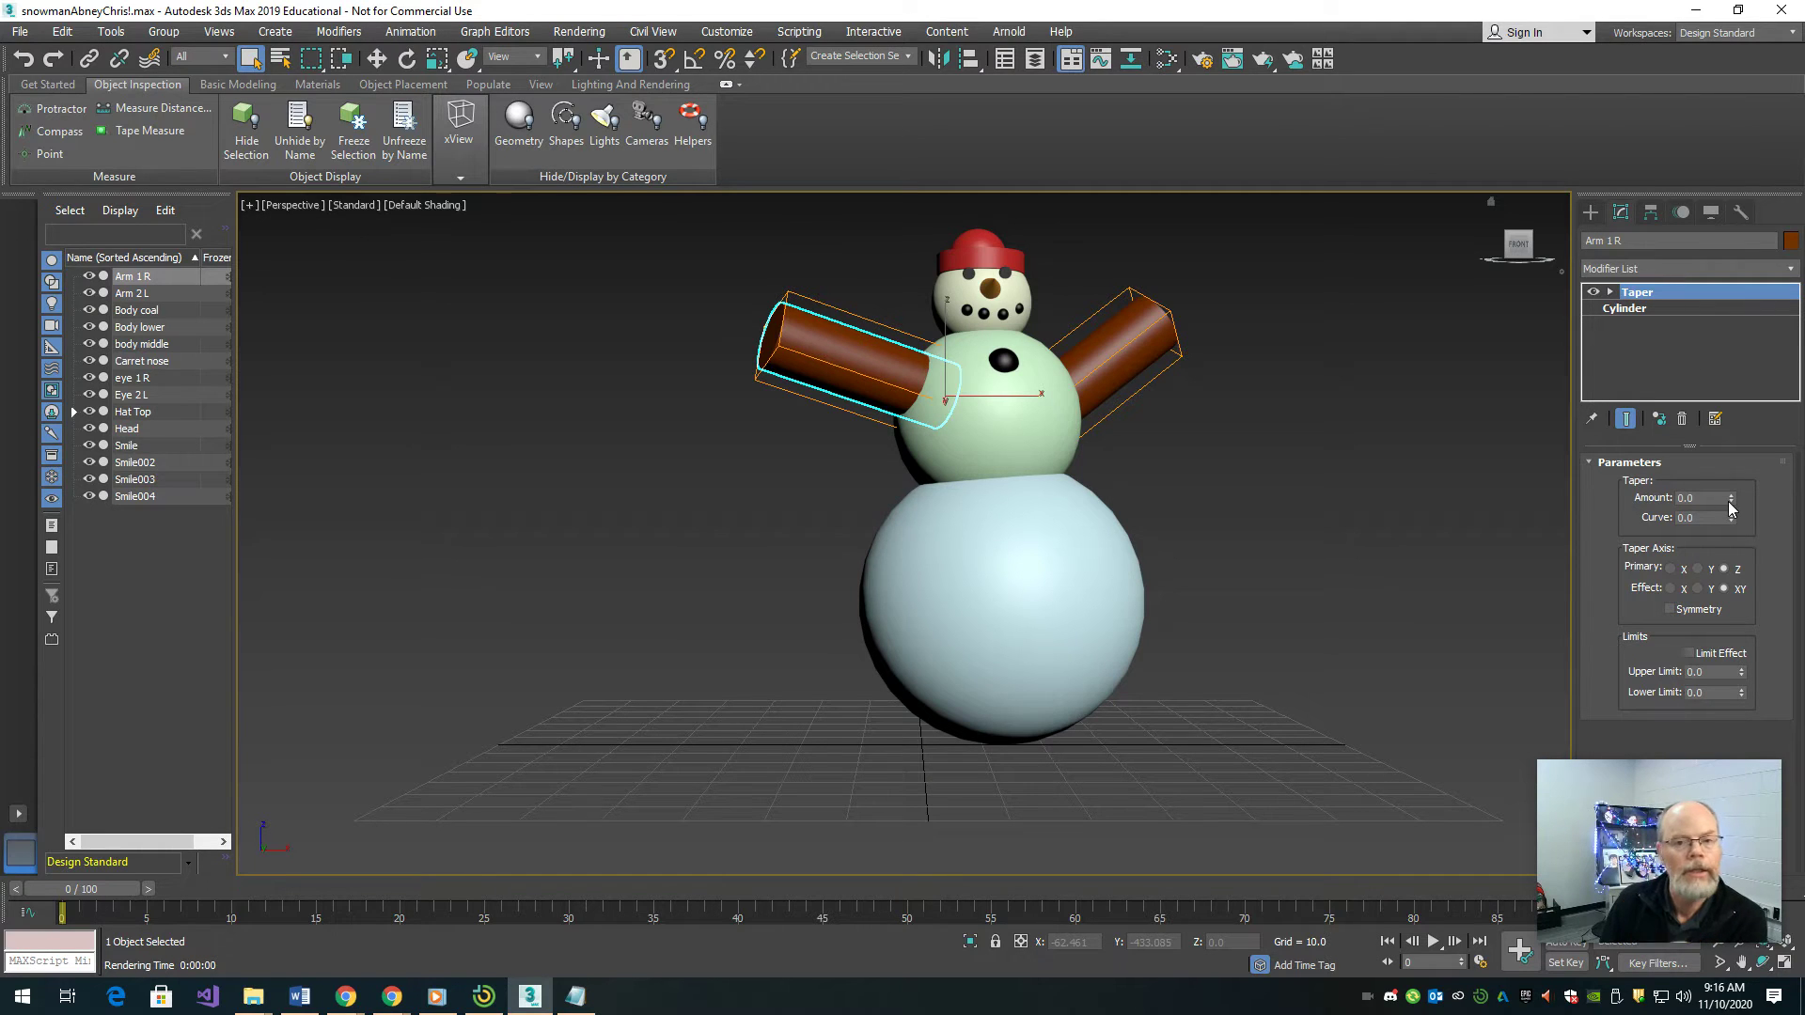
left_click_drag(1730, 508, 1727, 571)
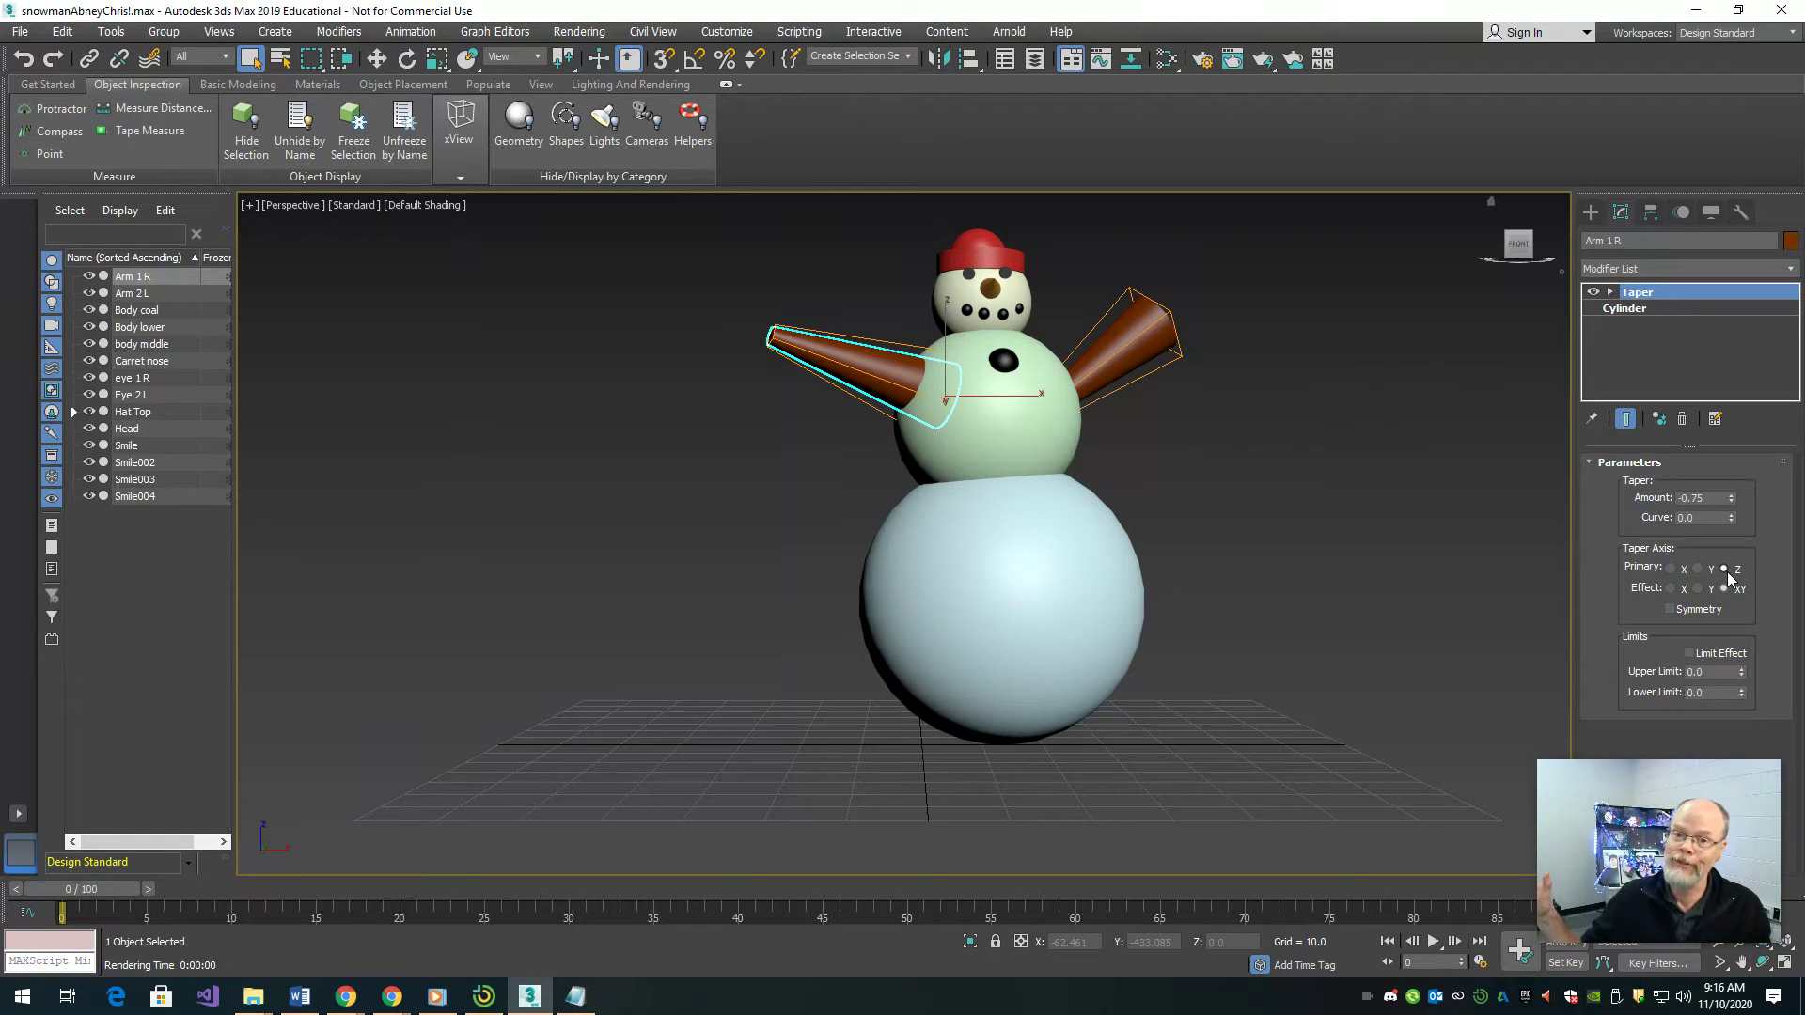
- Try X and Y as the taper's primary axis, and set it back to Z
left_click(1671, 570)
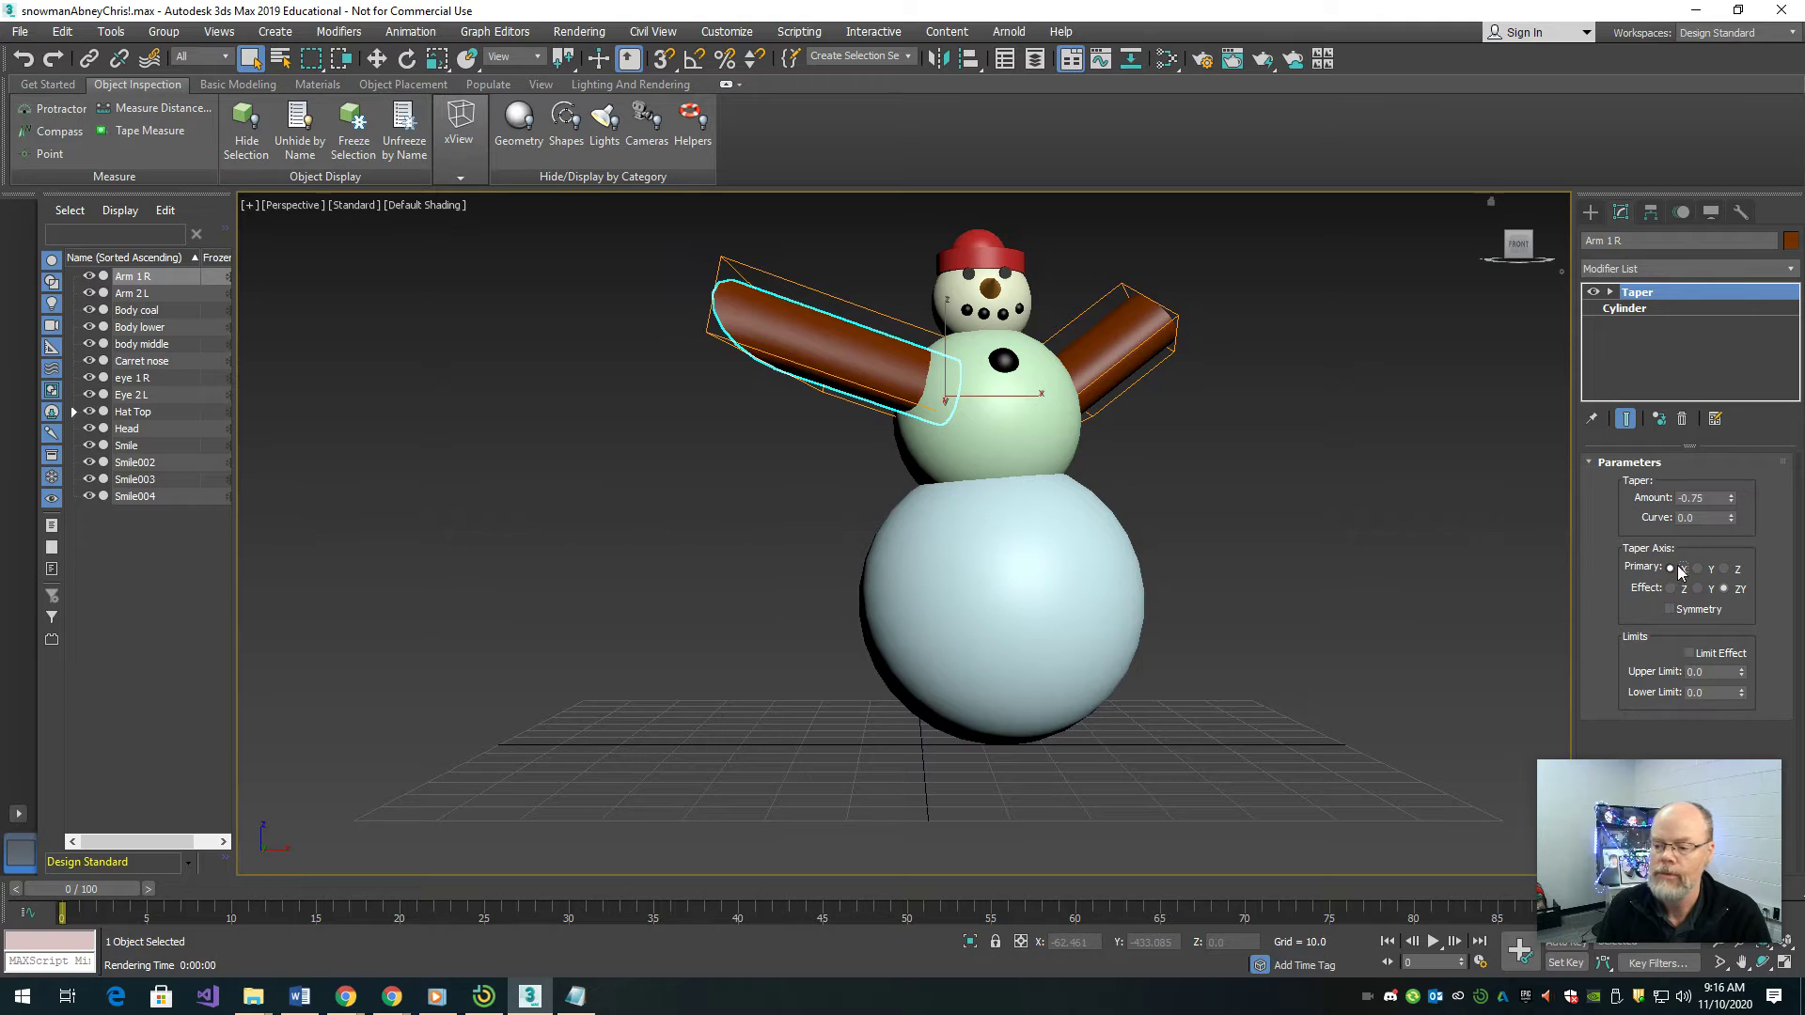
left_click(1698, 570)
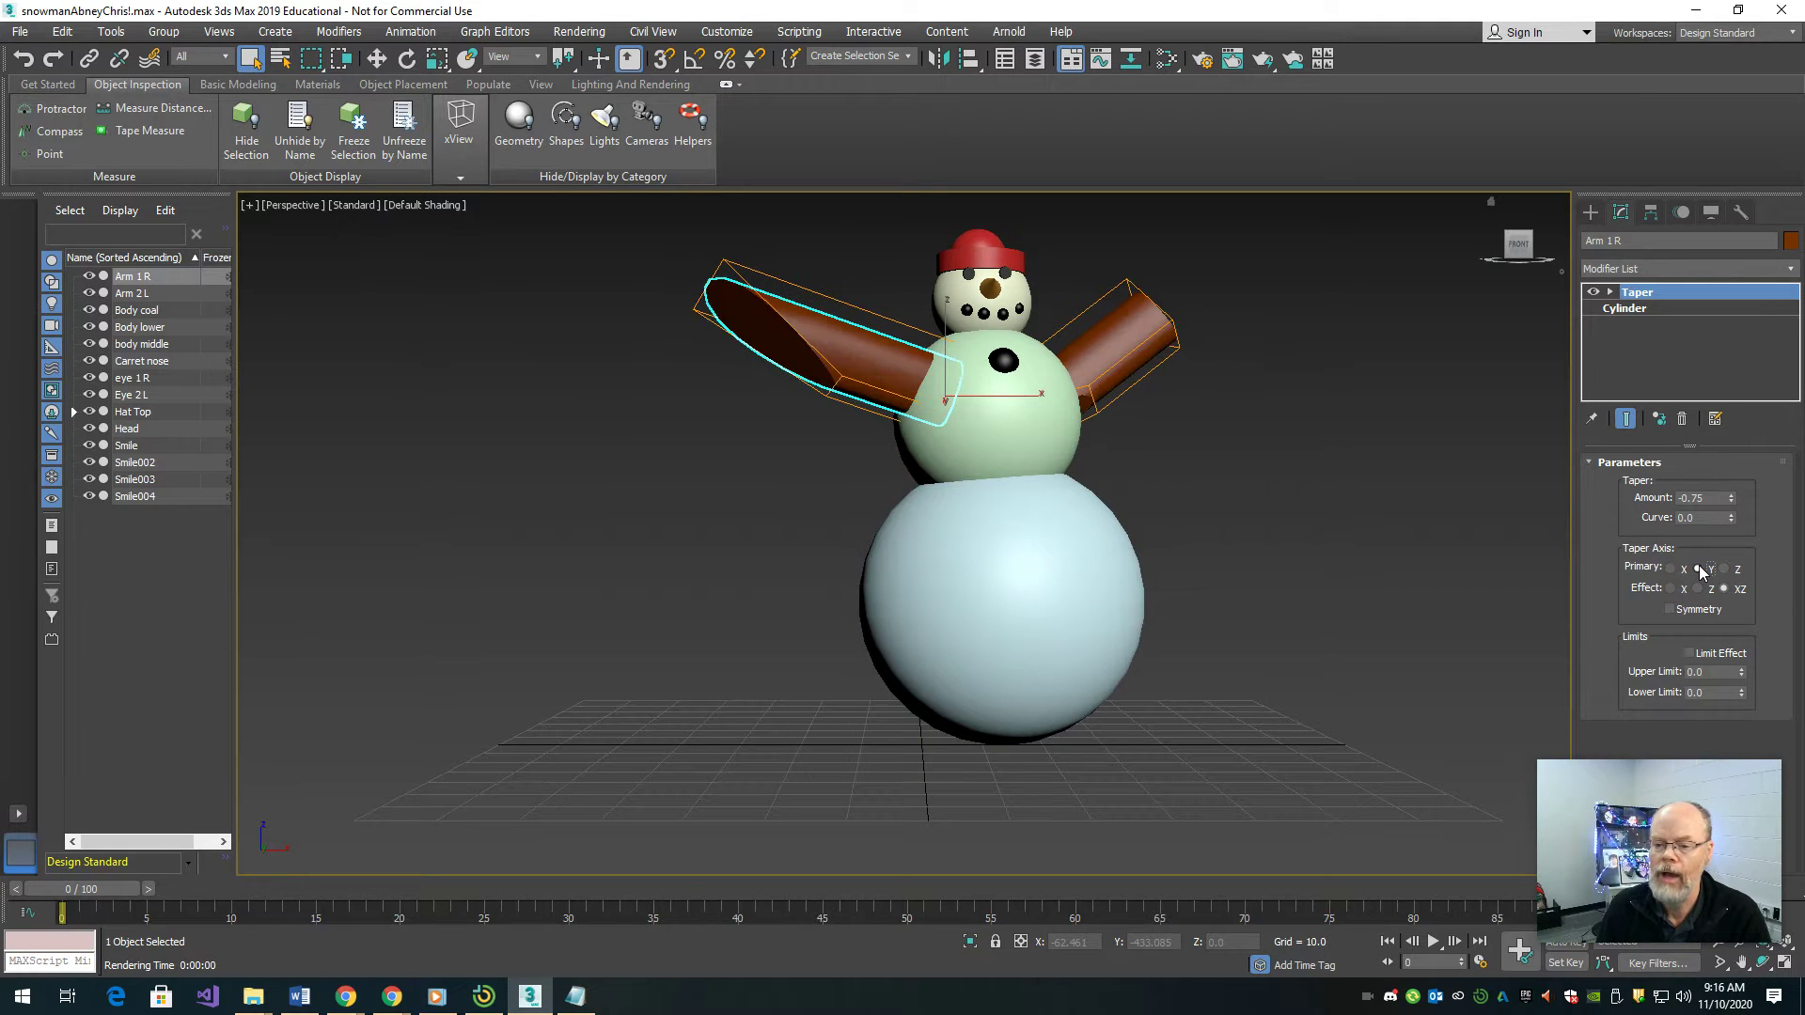
left_click(1726, 570)
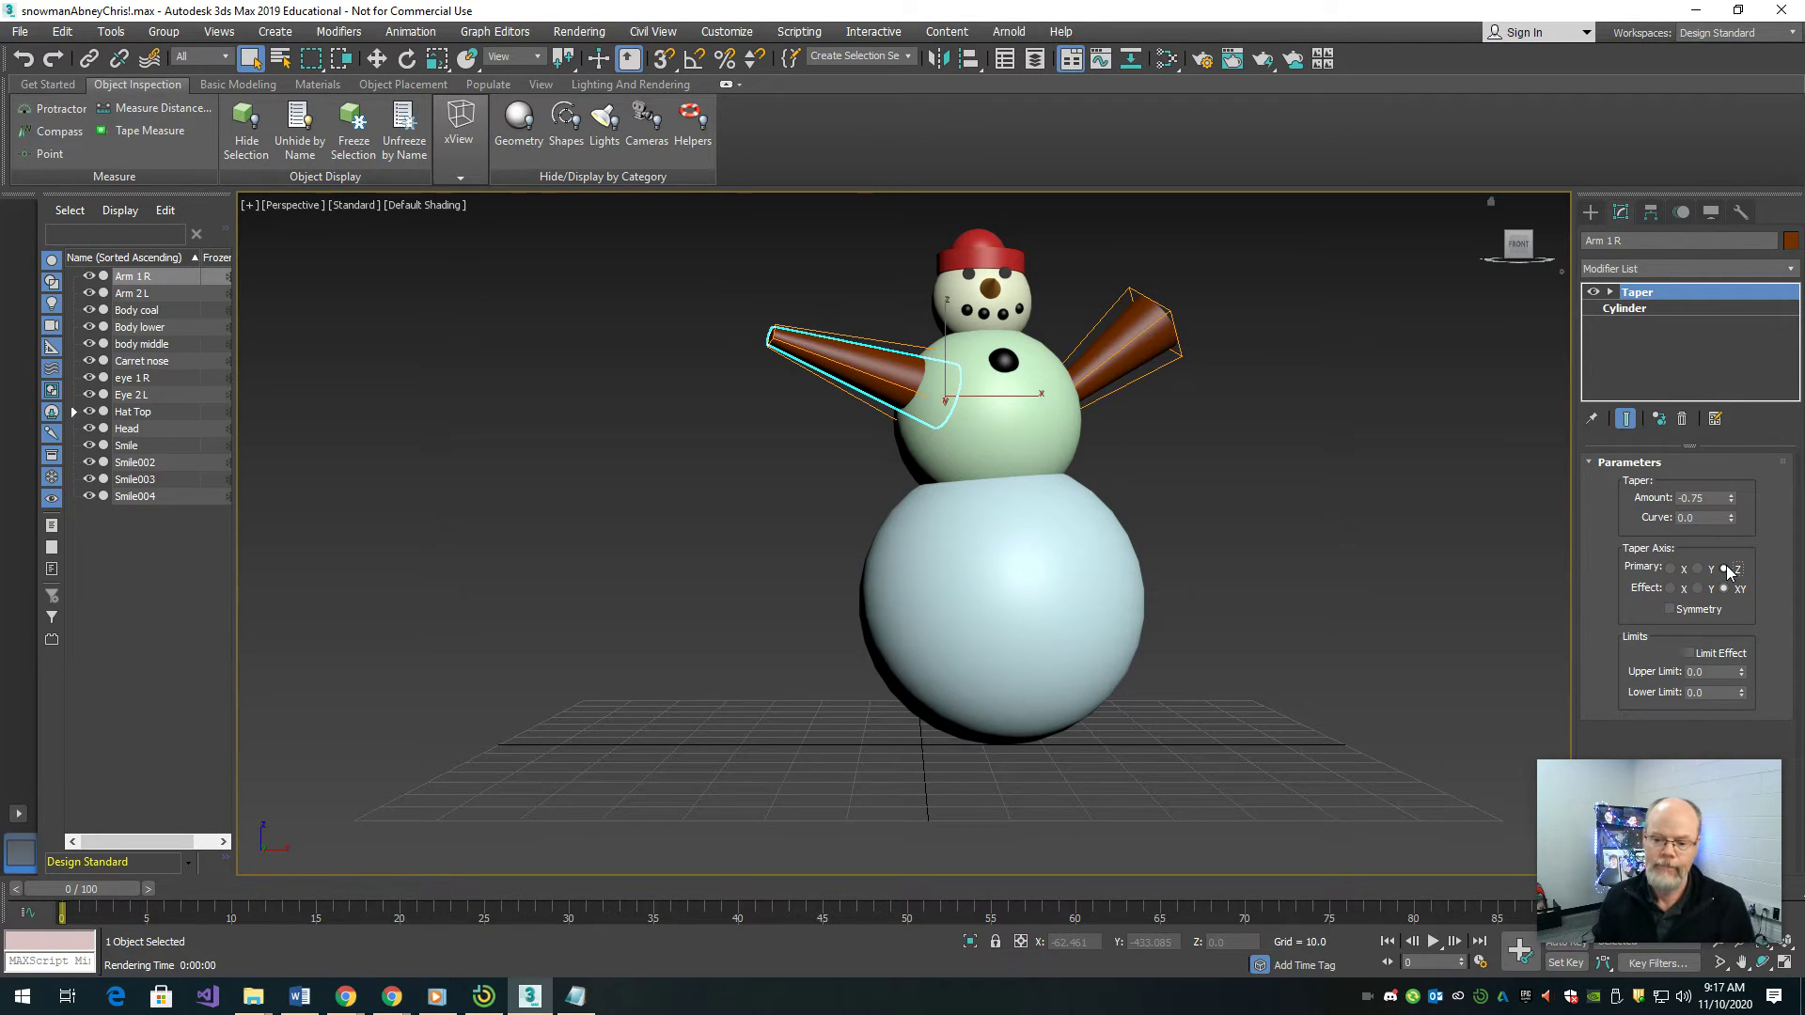
- Select Arm 2 L and rotate it so its narrow end points up and away from the body
left_click(1195, 475)
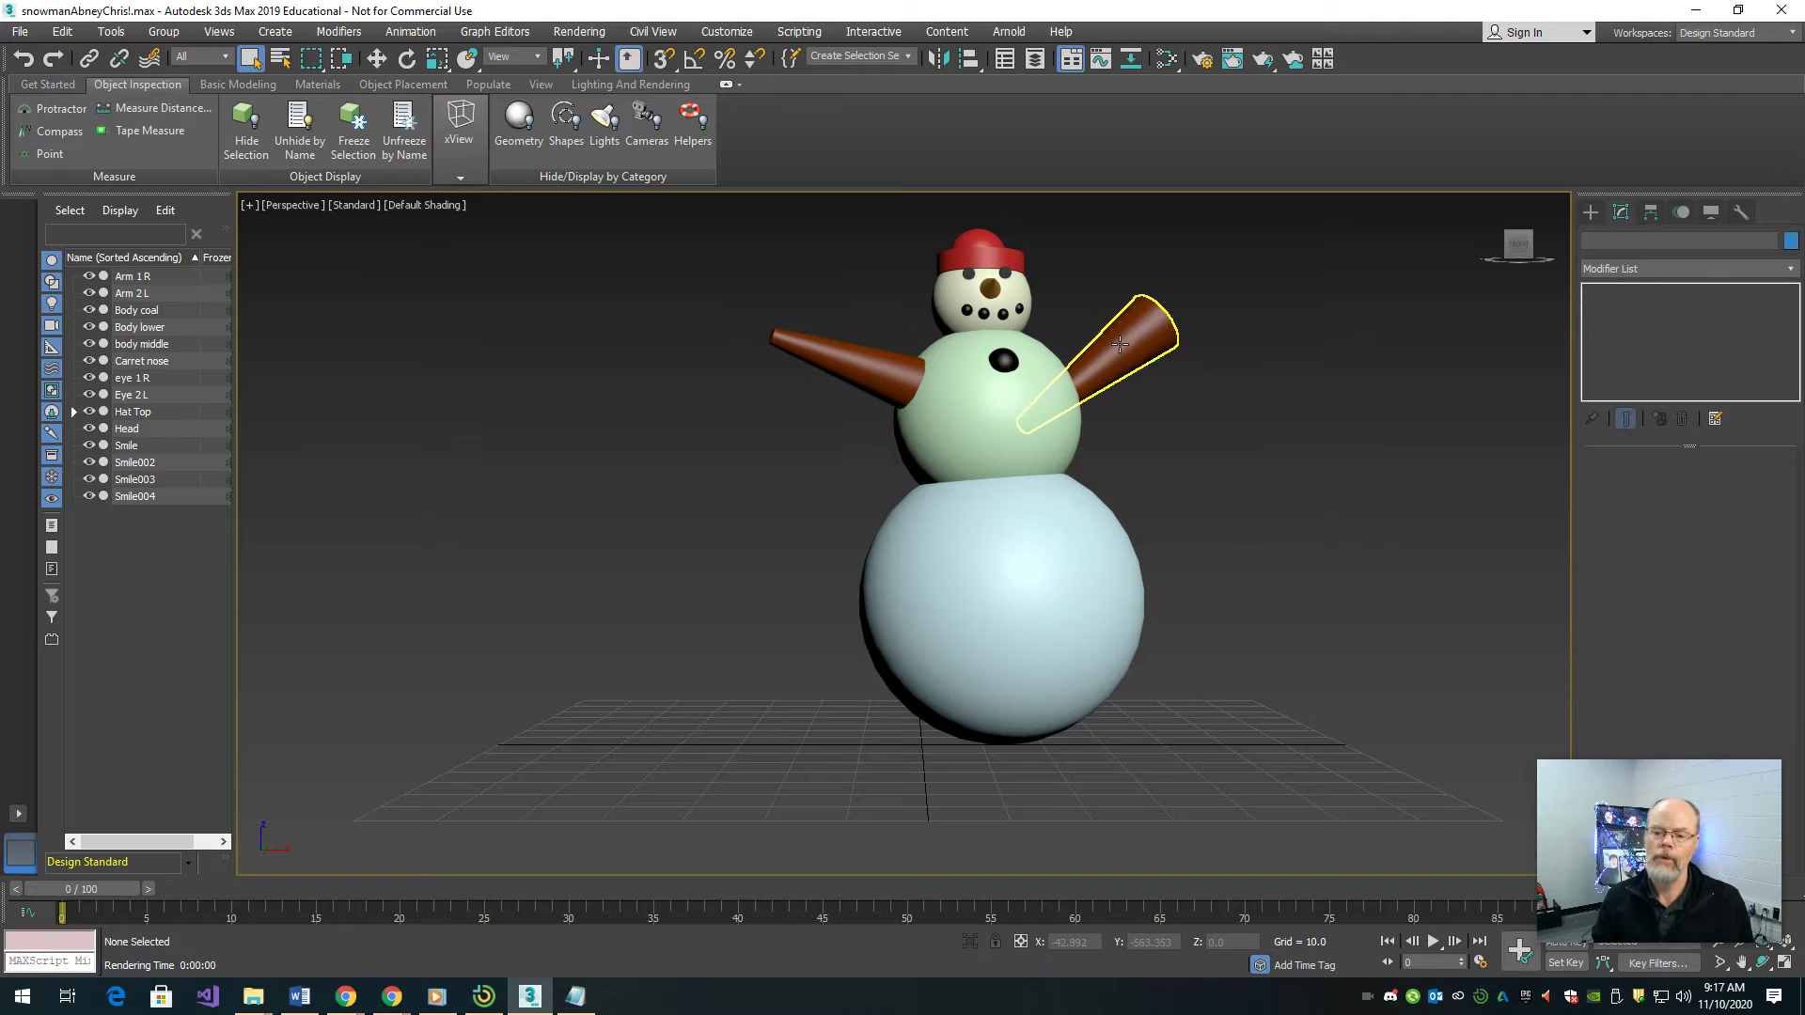
left_click(1120, 344)
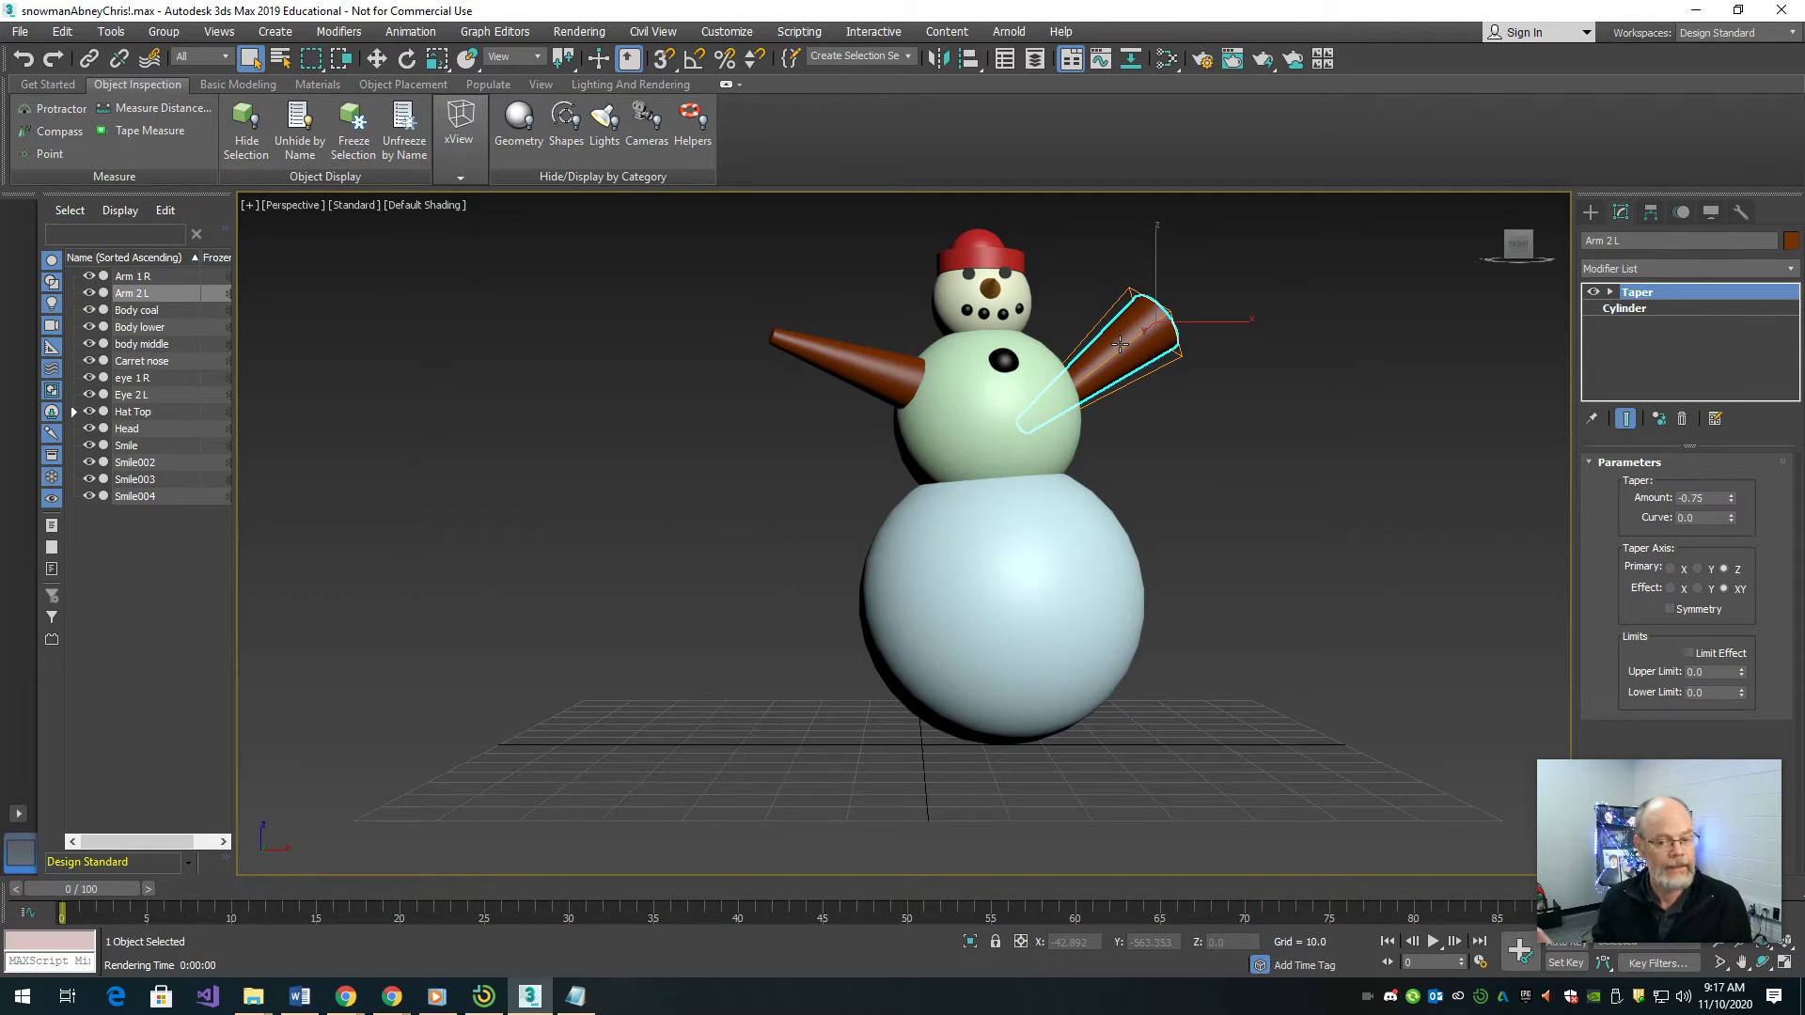
key("e")
left_click_drag(1100, 280, 1254, 658)
- Move Arm 2 L closer to the body, to about X 33.77, and from the left view shift it to about Y -14.55
key("w")
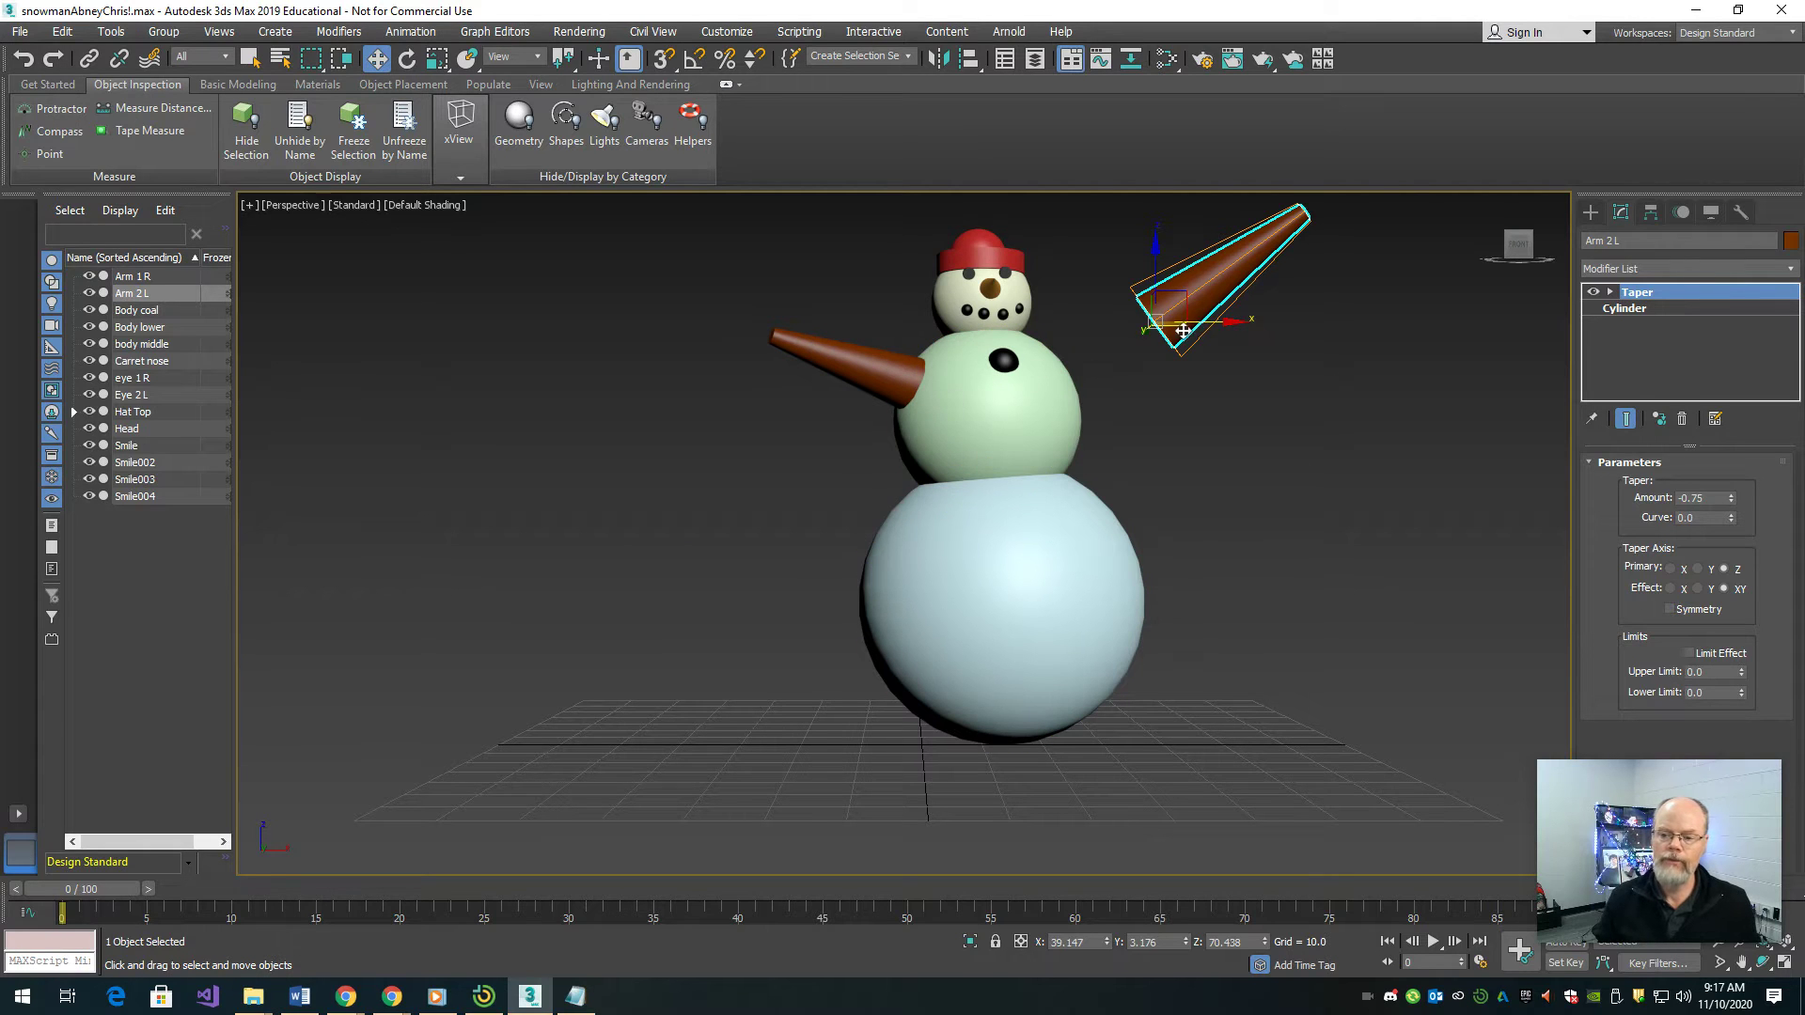
left_click_drag(1187, 326, 1154, 325)
left_click(1120, 238)
left_click(1134, 278)
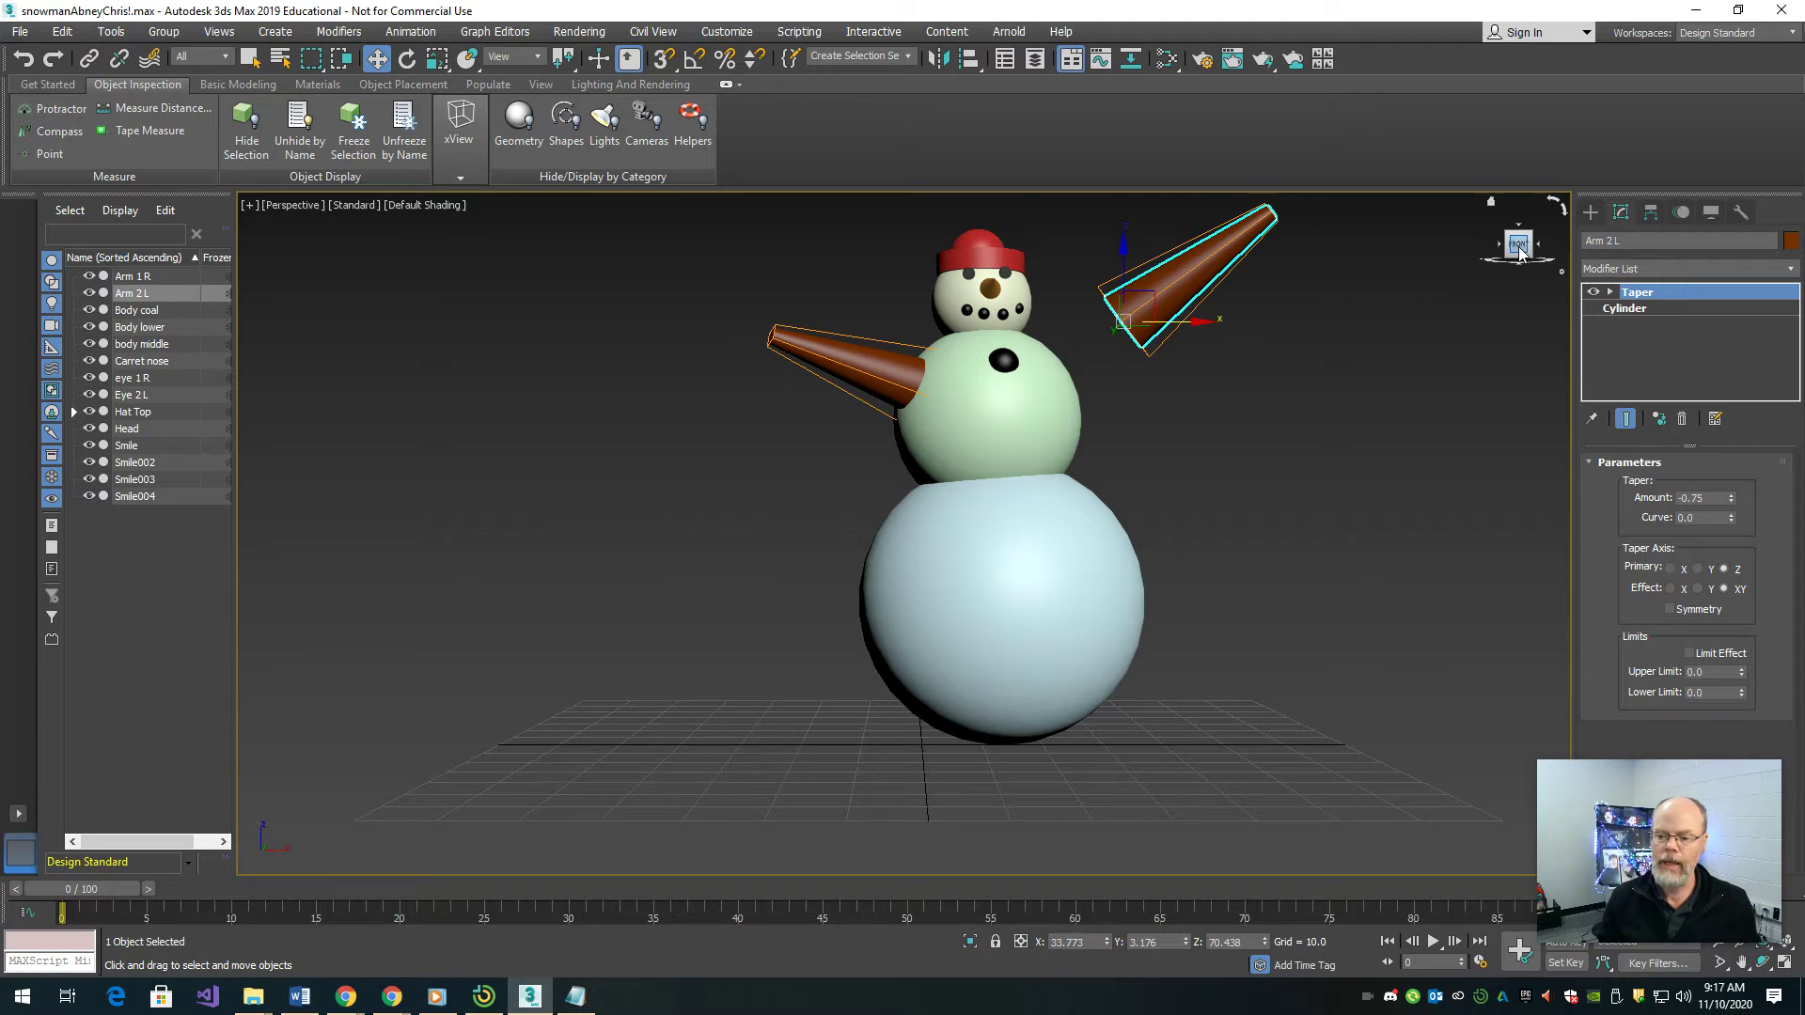
left_click(1453, 256)
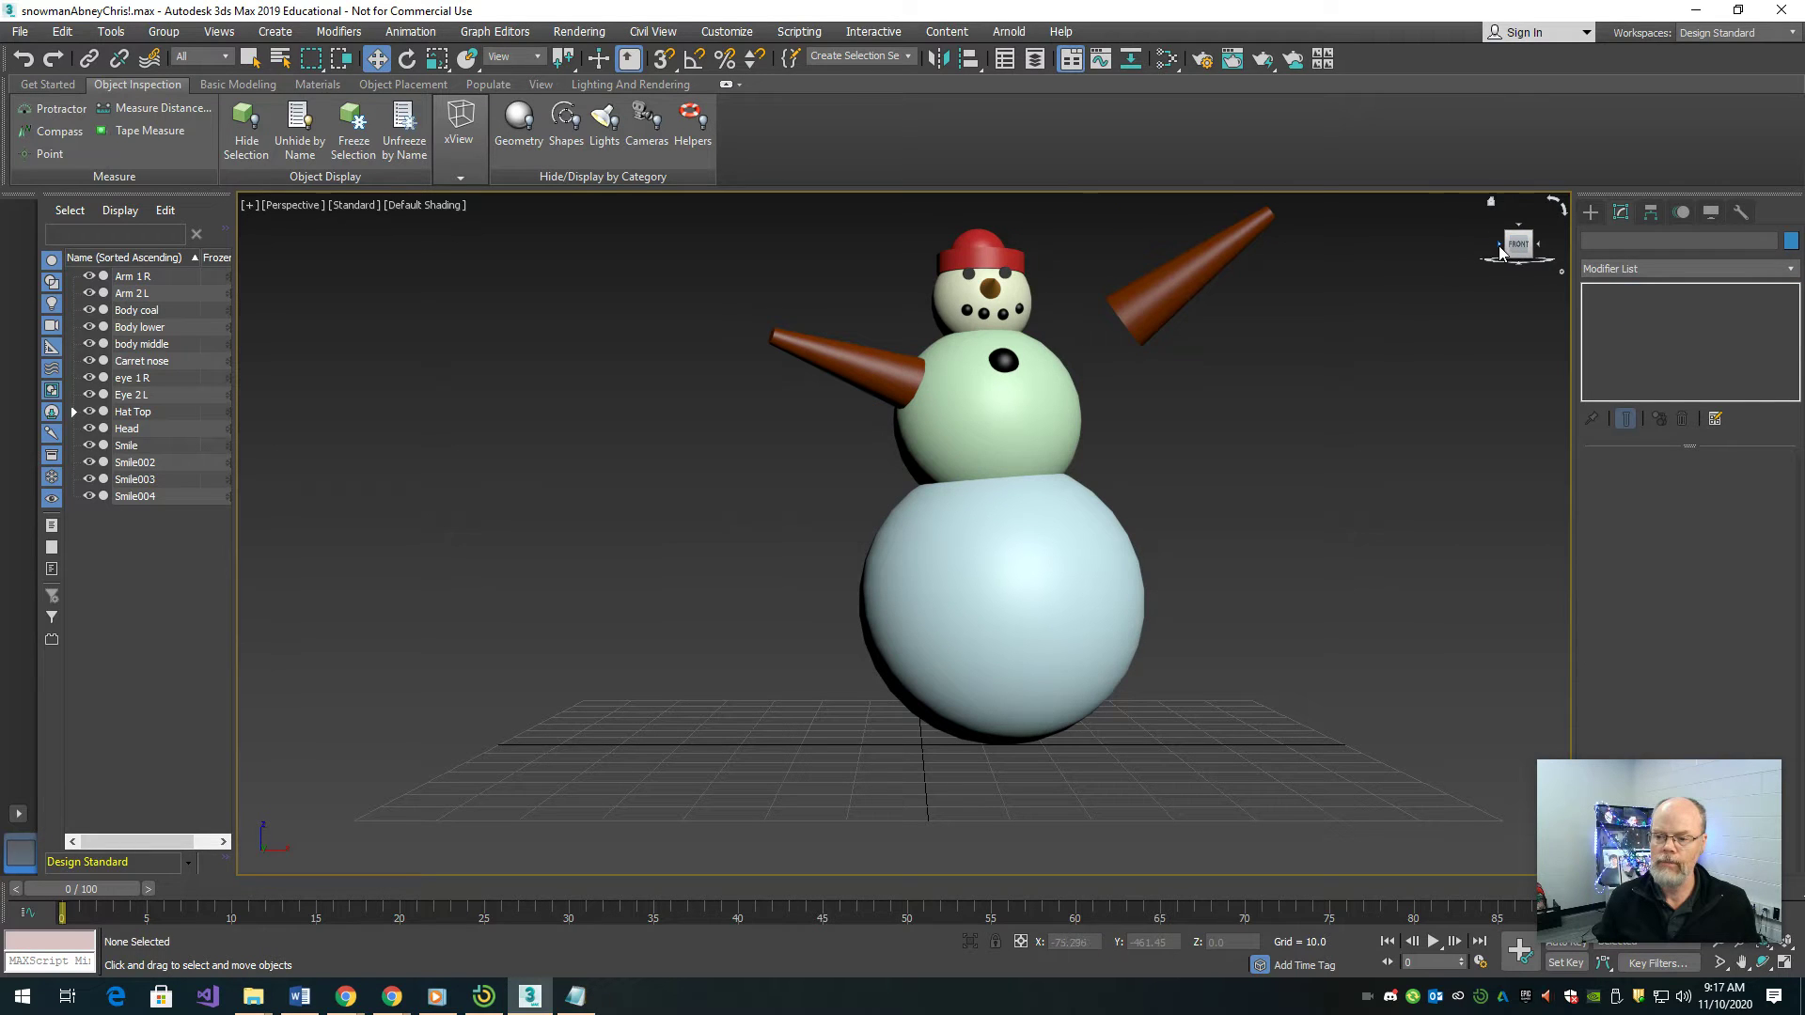
left_click(1501, 248)
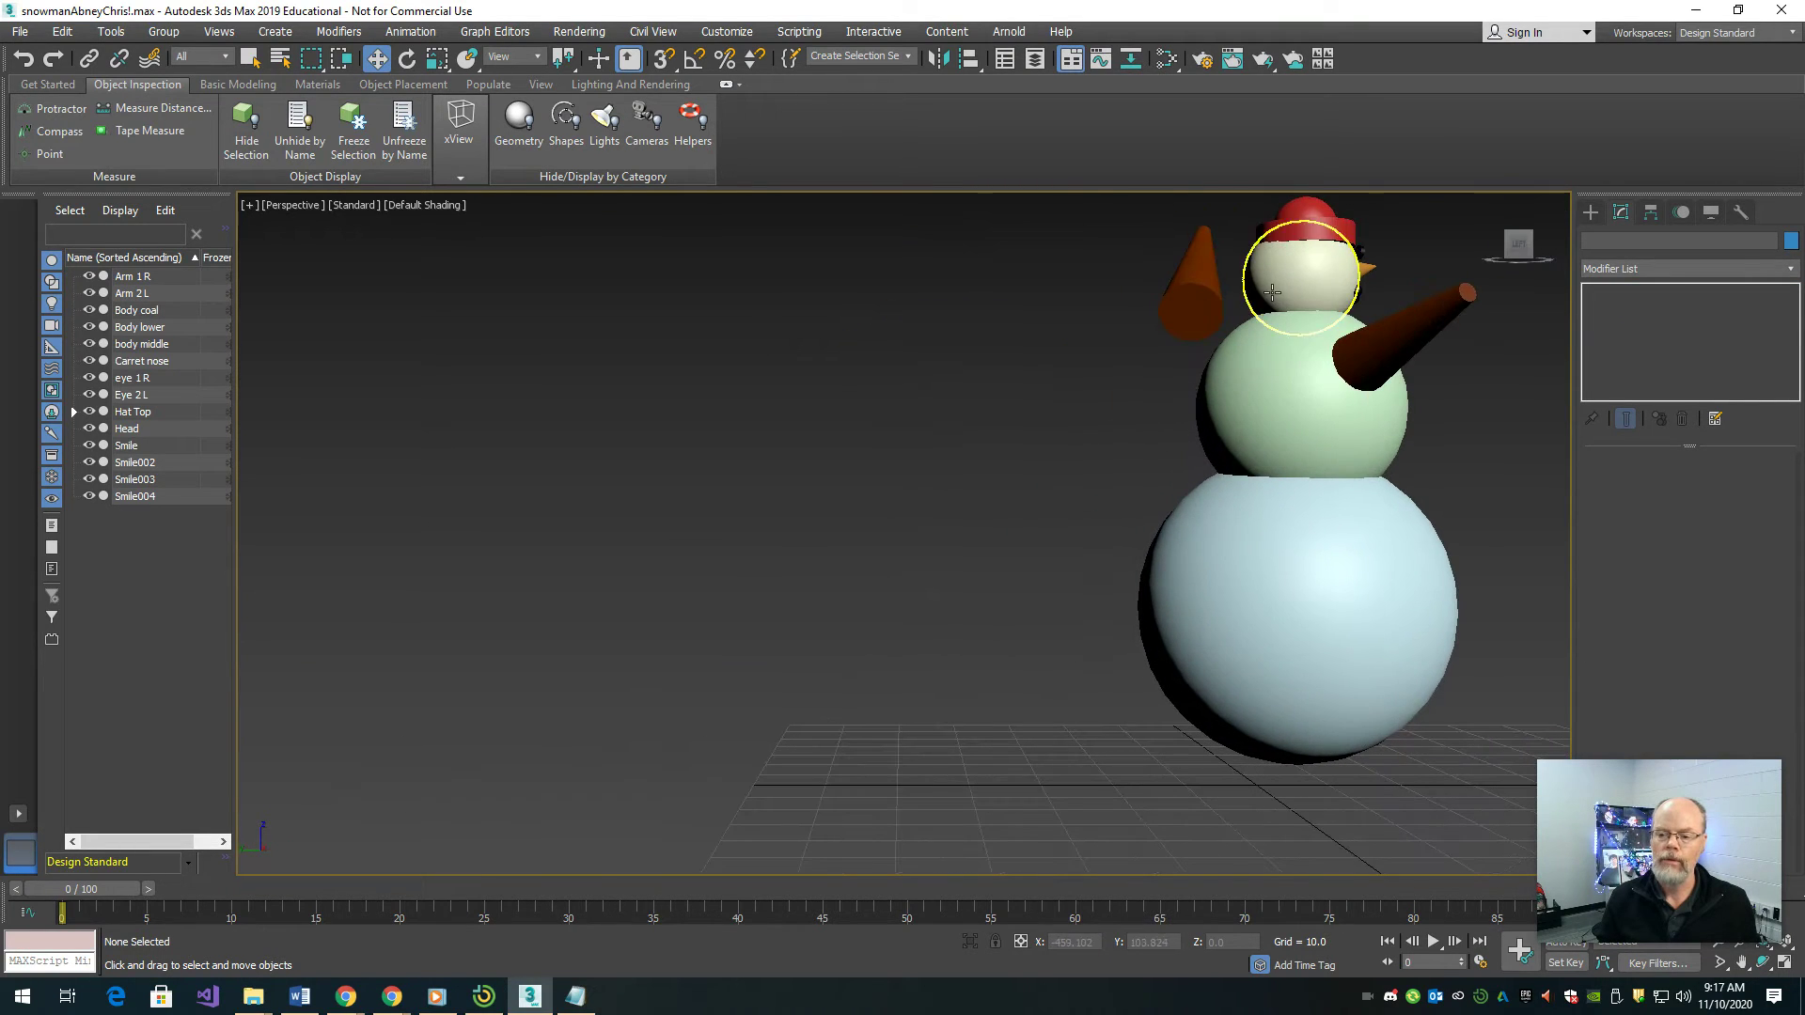
left_click(1175, 317)
left_click_drag(1117, 309, 1237, 314)
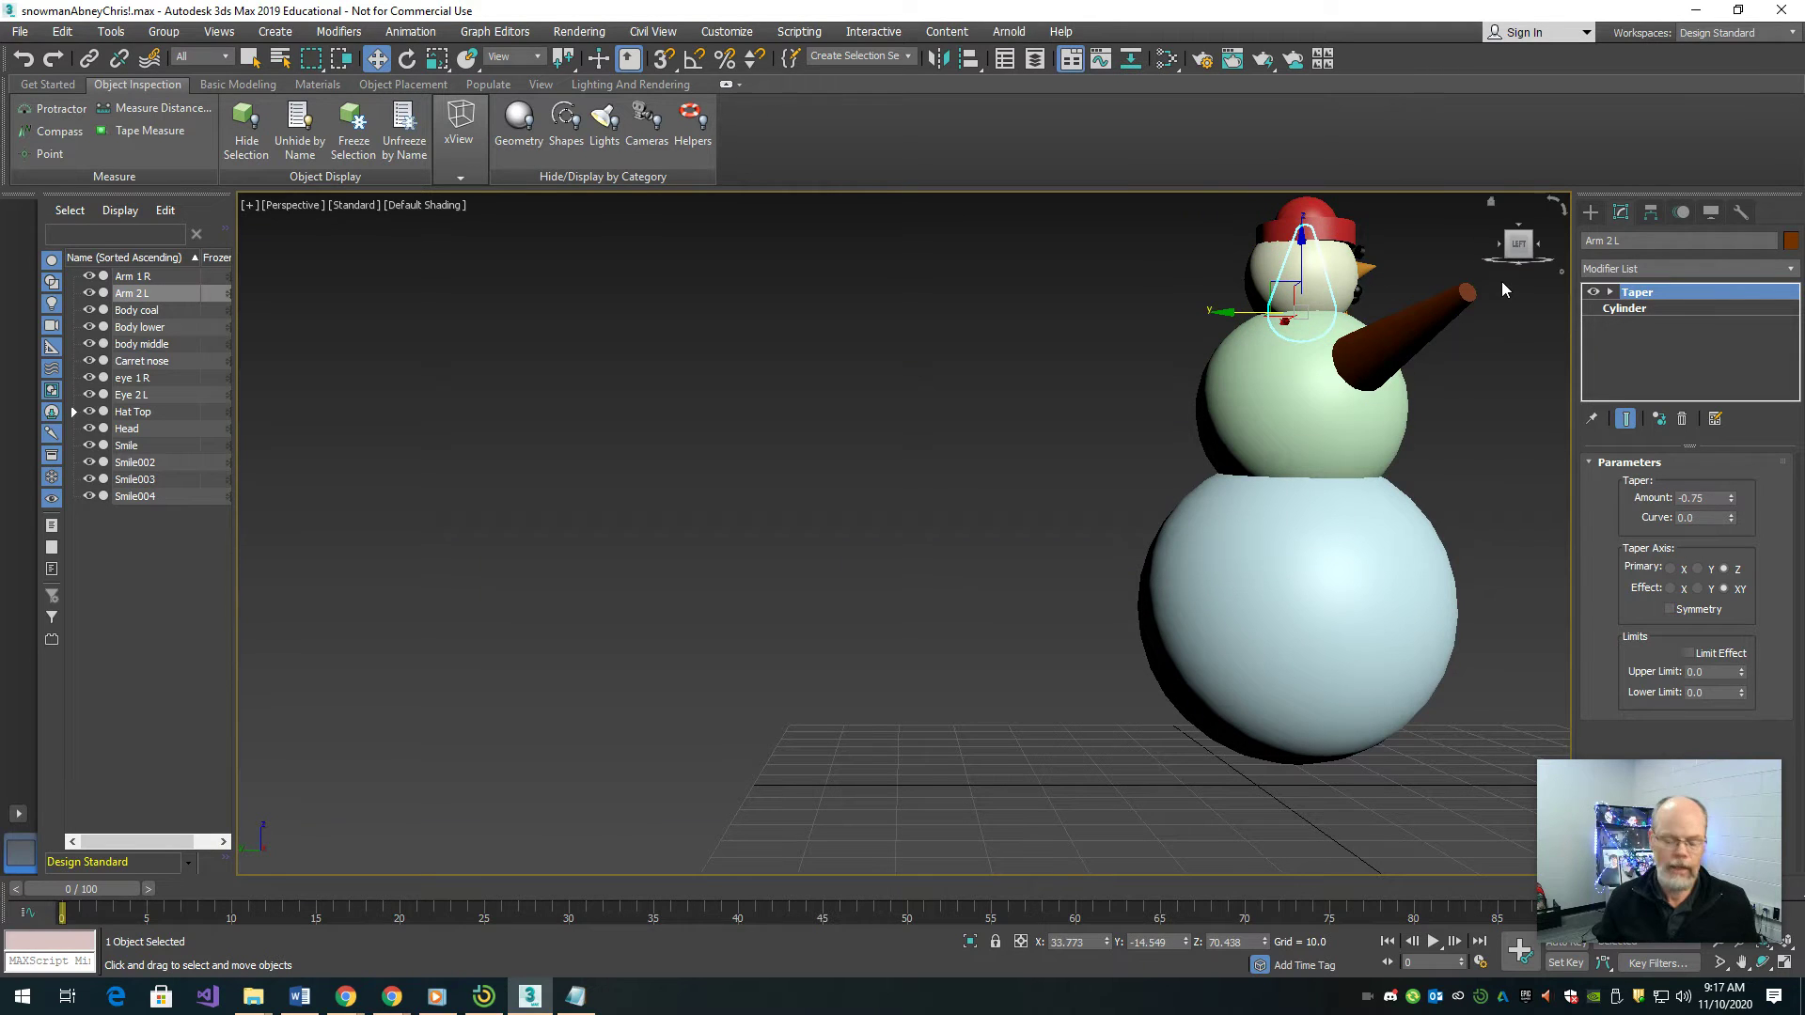
- Move Arm 2 L into the middle body ball using the top and front views, to about X 20.49 and Z 57.36
key("t")
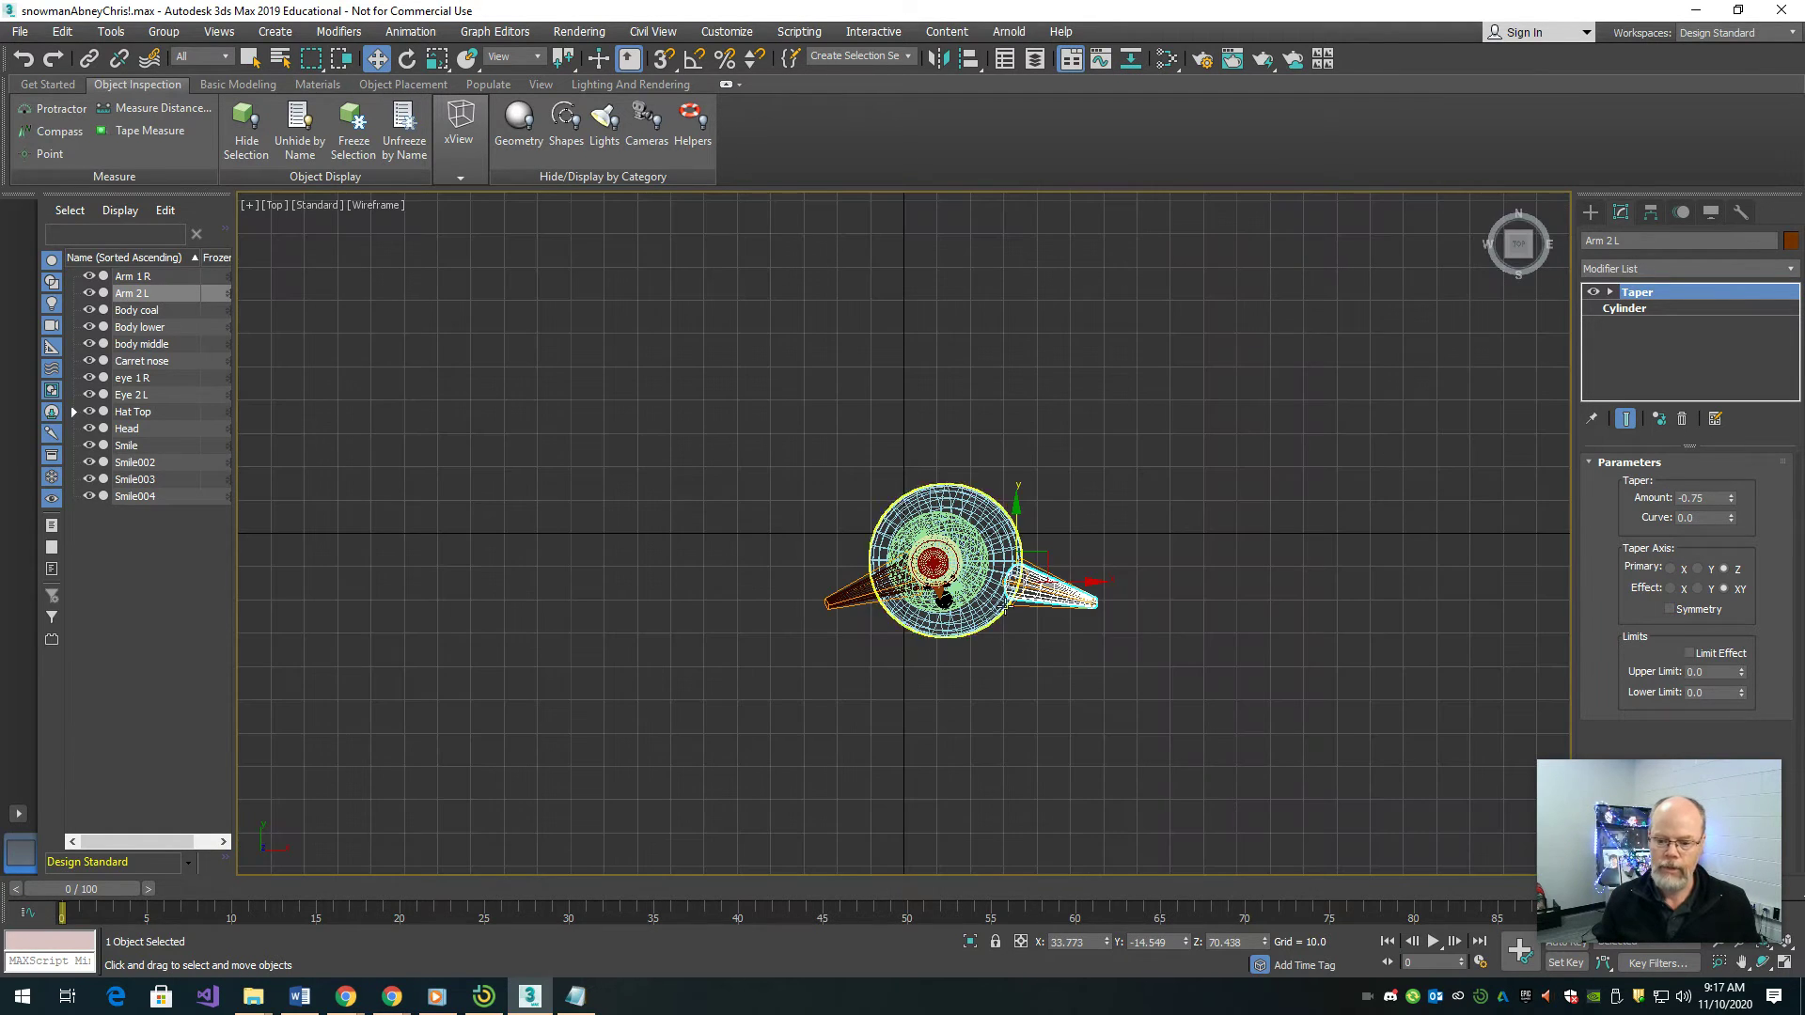
left_click_drag(1074, 582, 1038, 580)
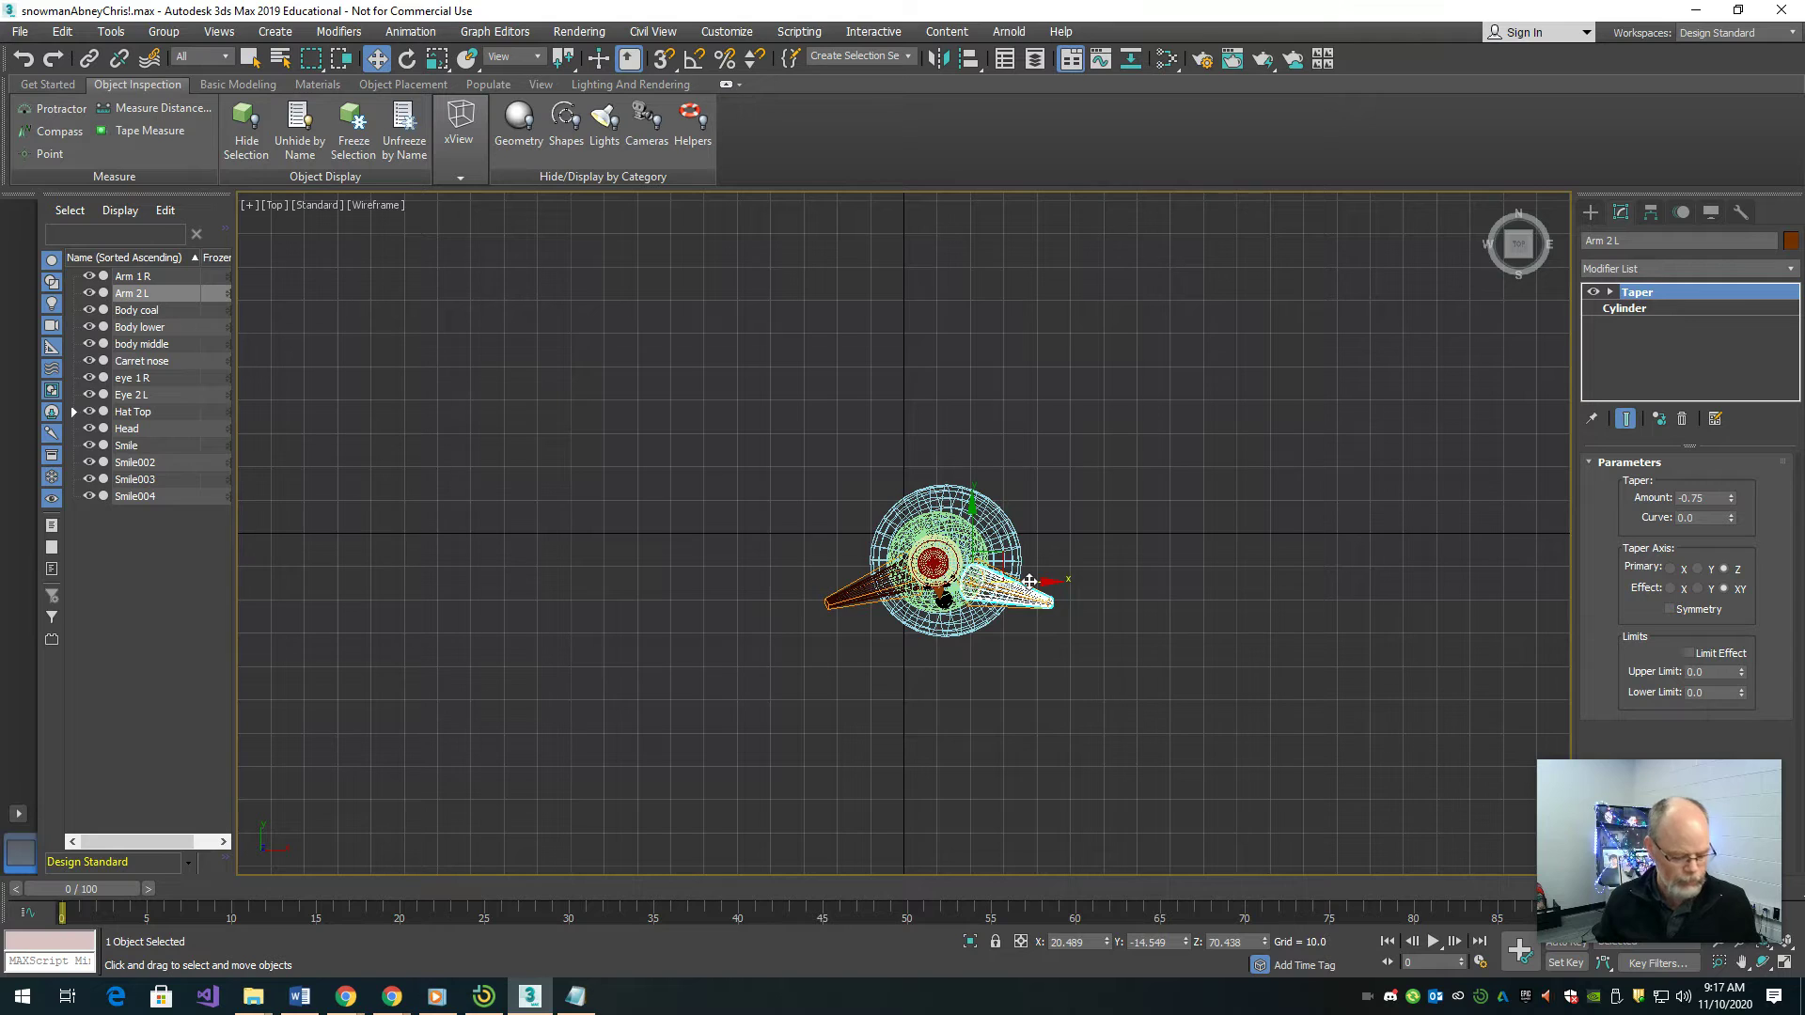
key("f")
left_click_drag(974, 224, 974, 268)
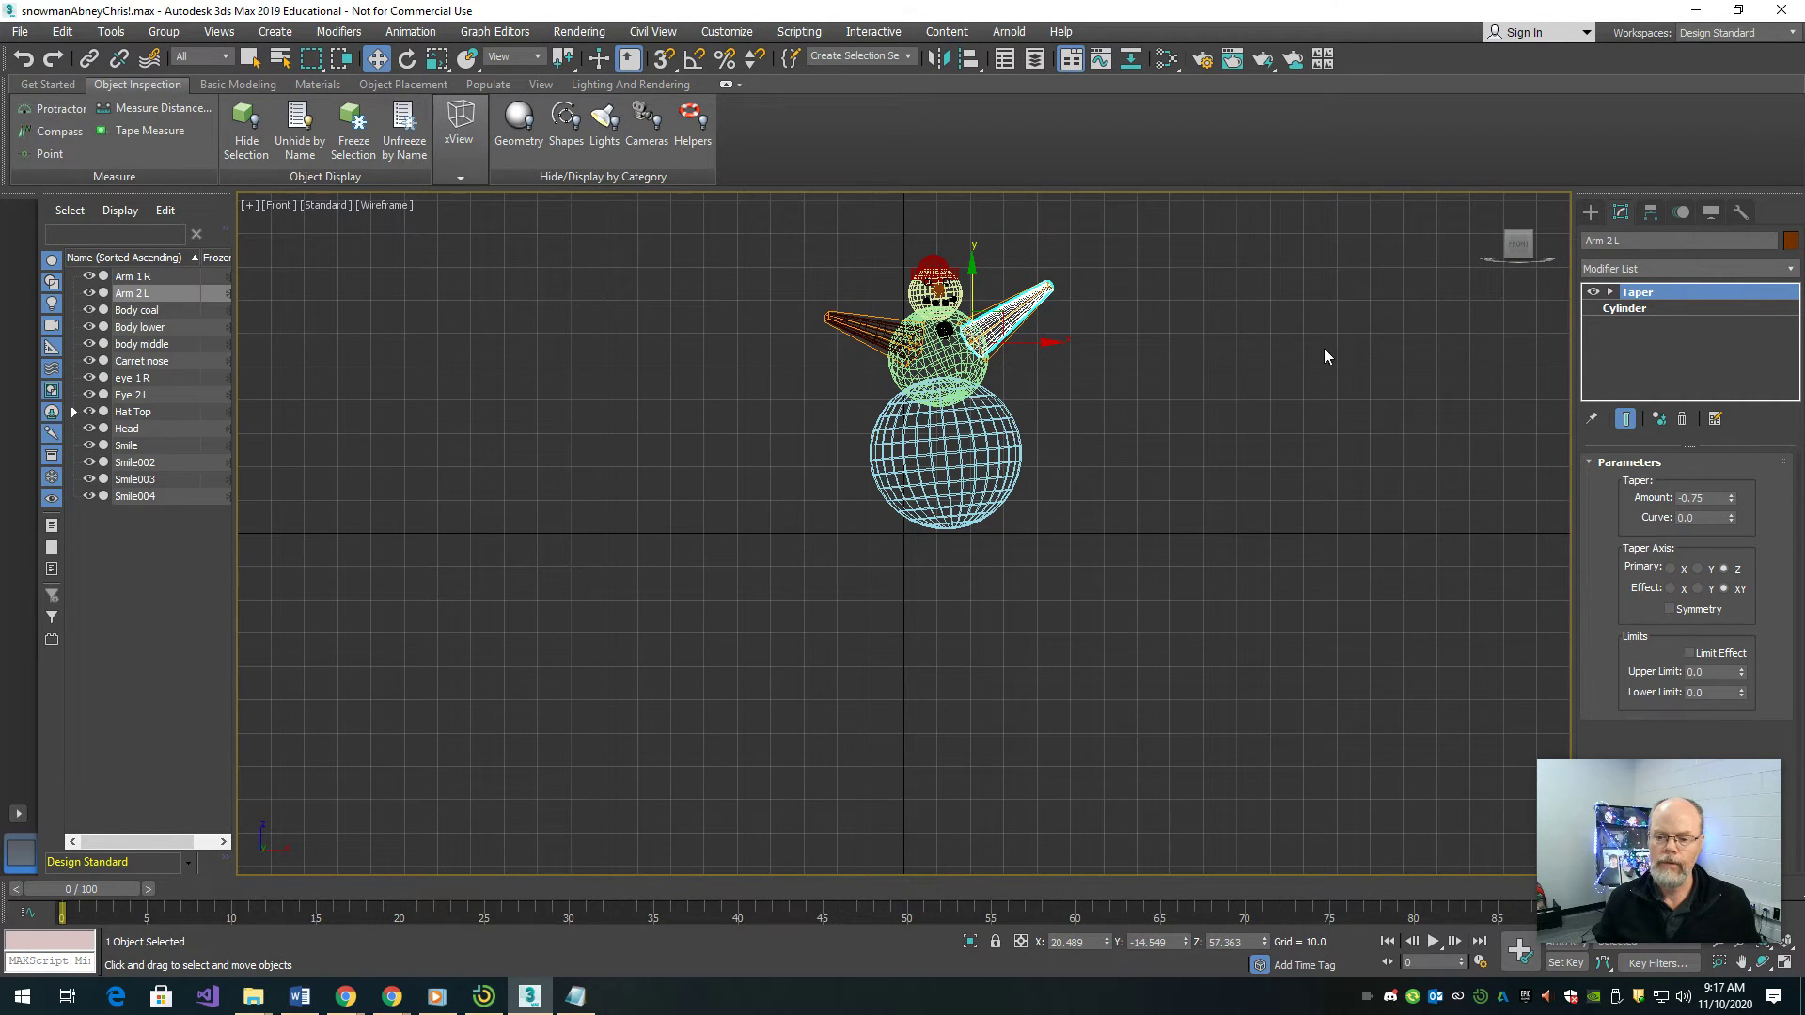
- Orbit to a slightly raised orthographic view of the snowman and set its display to Default Shading
mouse_move(1502, 241)
left_mouse_down()
mouse_move(1230, 309)
mouse_move(1091, 209)
mouse_move(1214, 299)
mouse_move(1514, 263)
left_mouse_up()
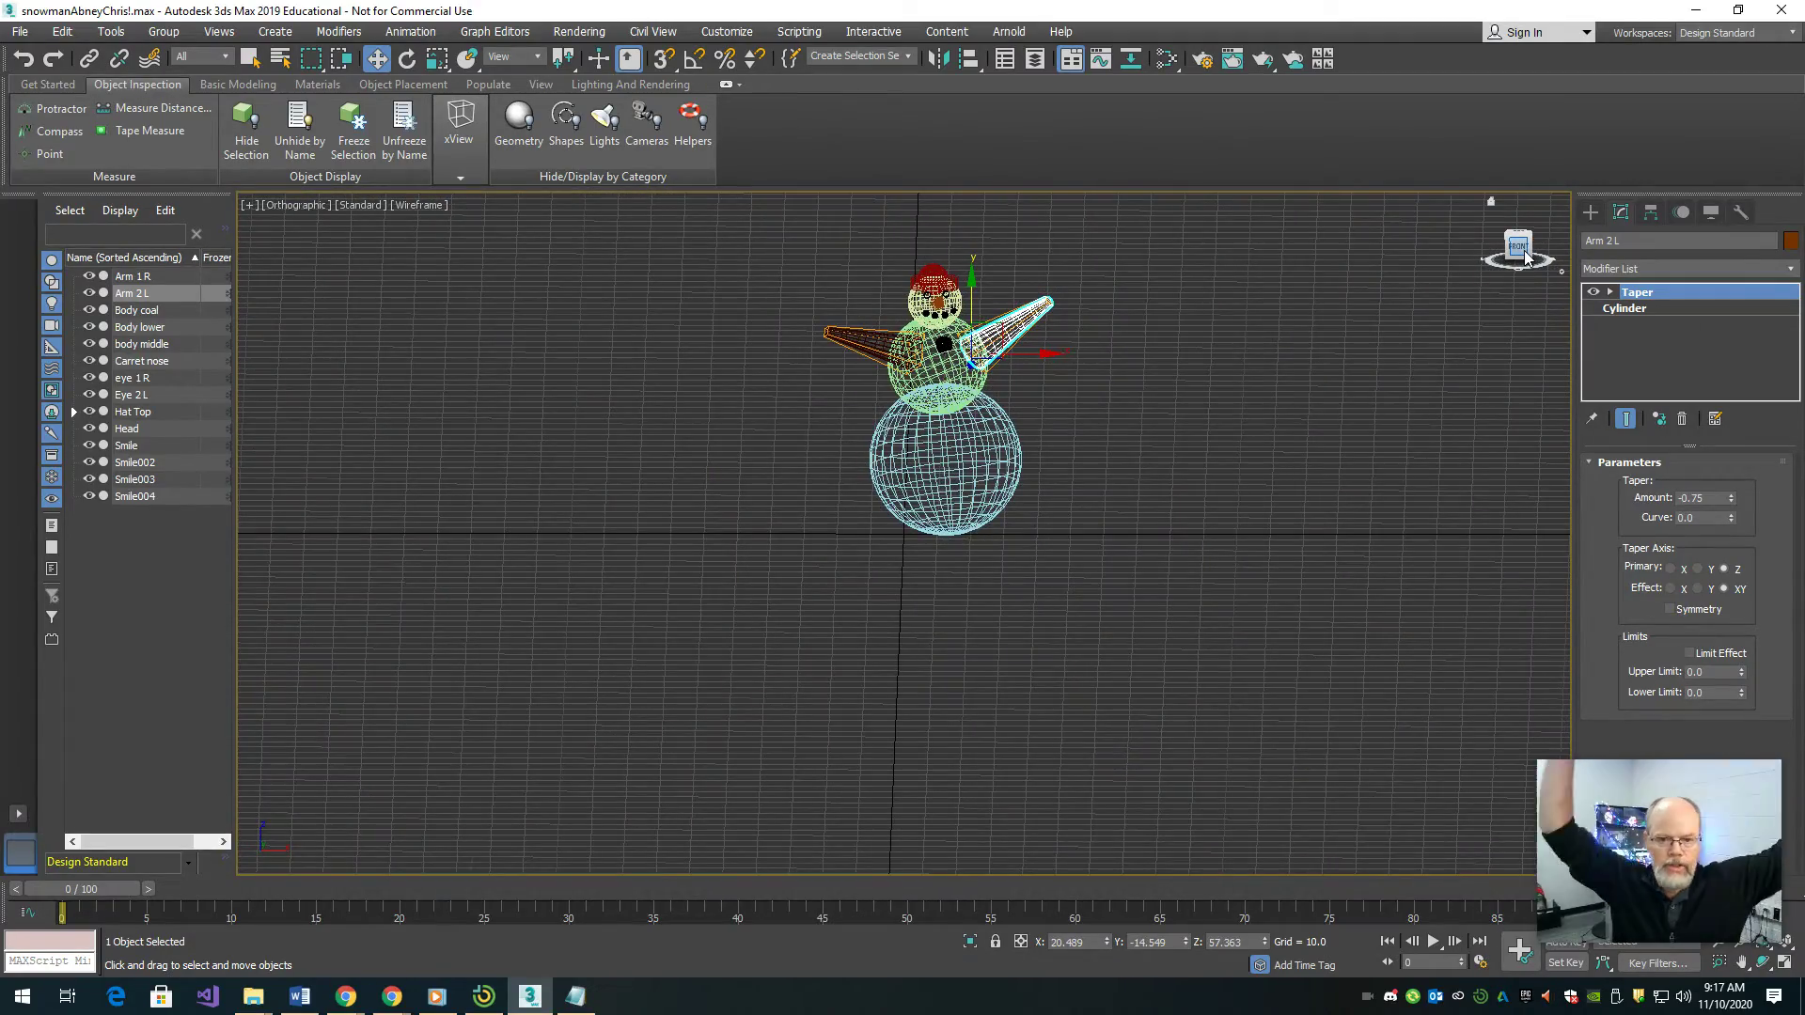
left_click(421, 206)
left_click(439, 226)
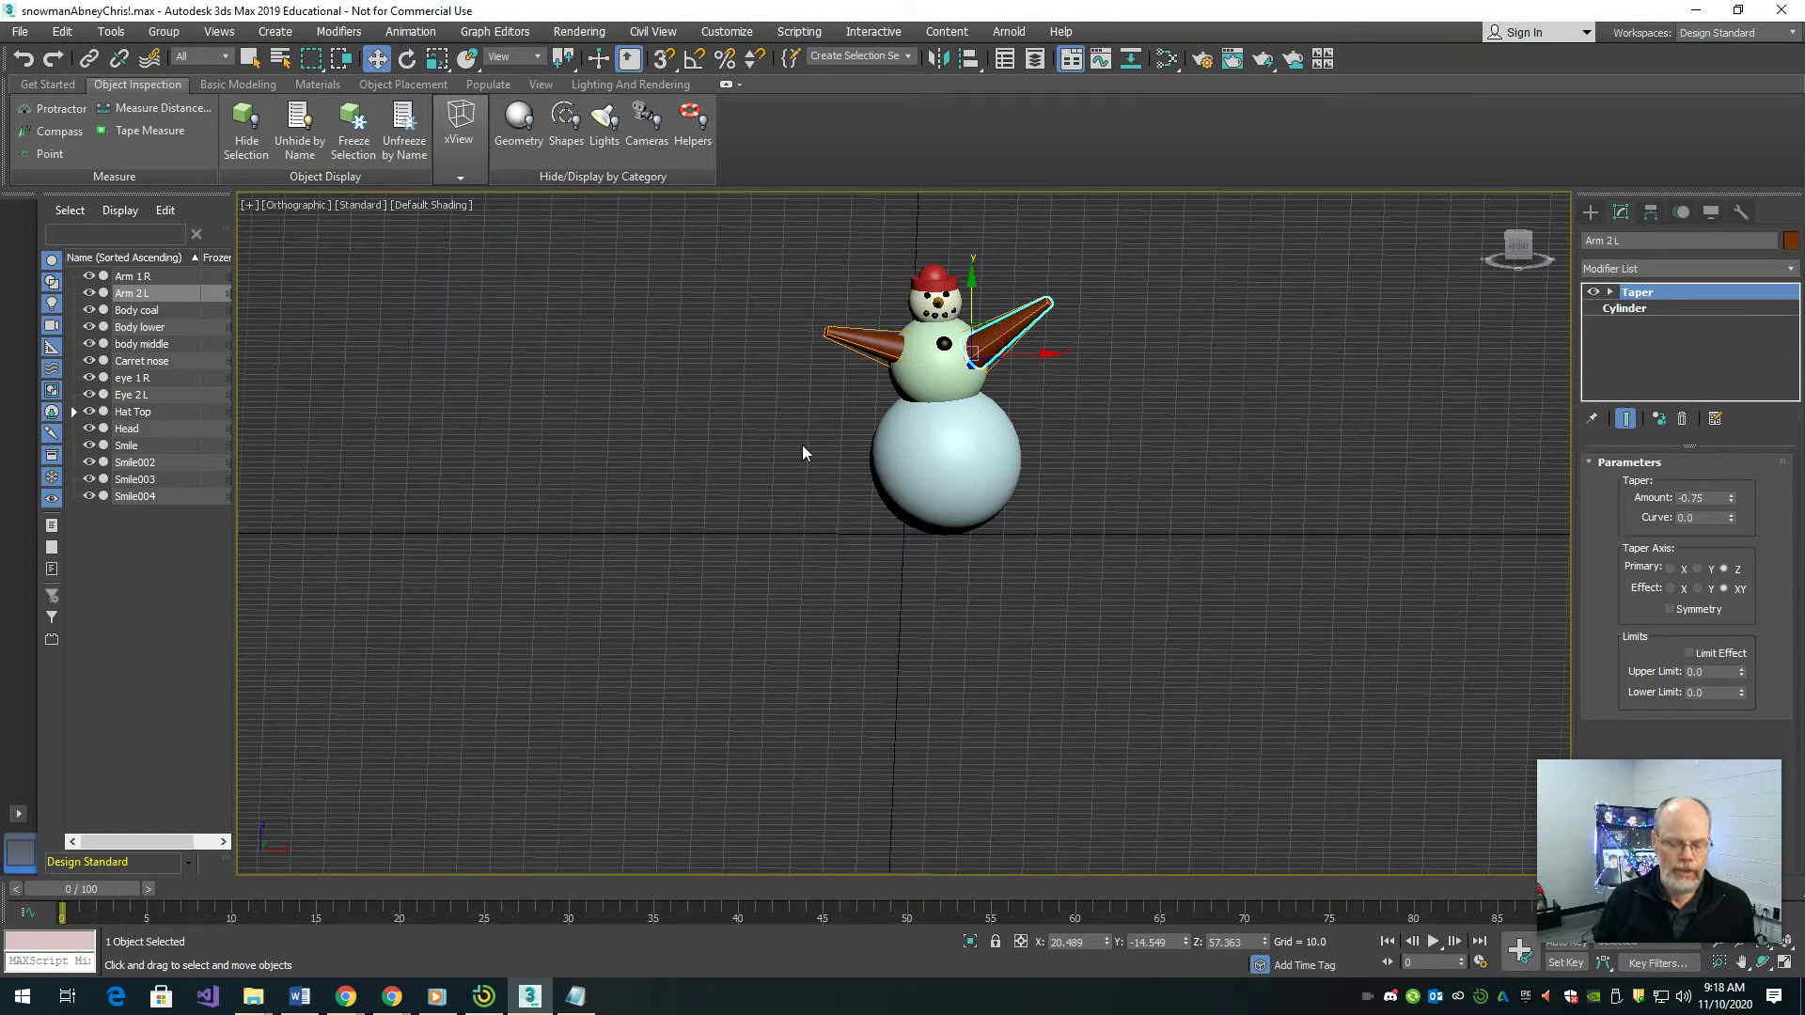
- Hide the viewport grid and frame the snowman's face, arms and body balls up close
key("g")
scroll(1191, 524, "up", 4)
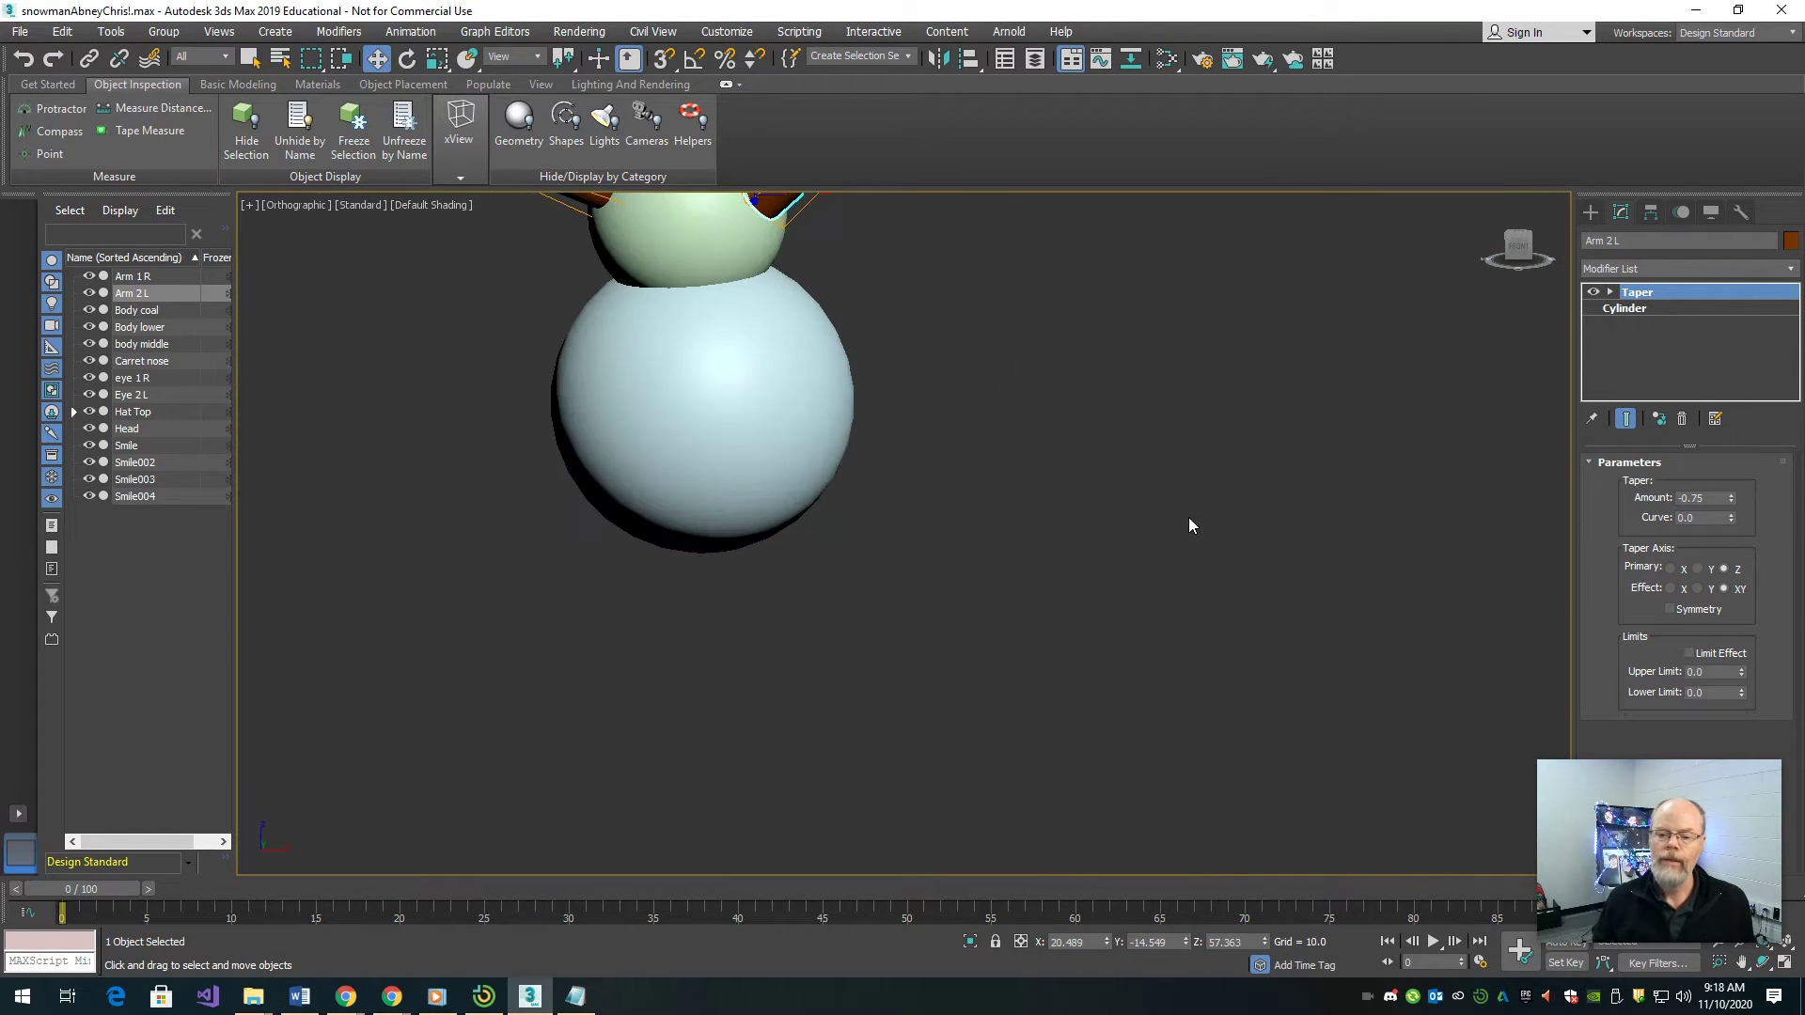
middle_click_drag(1156, 496, 1392, 714)
scroll(1341, 747, "up", 2)
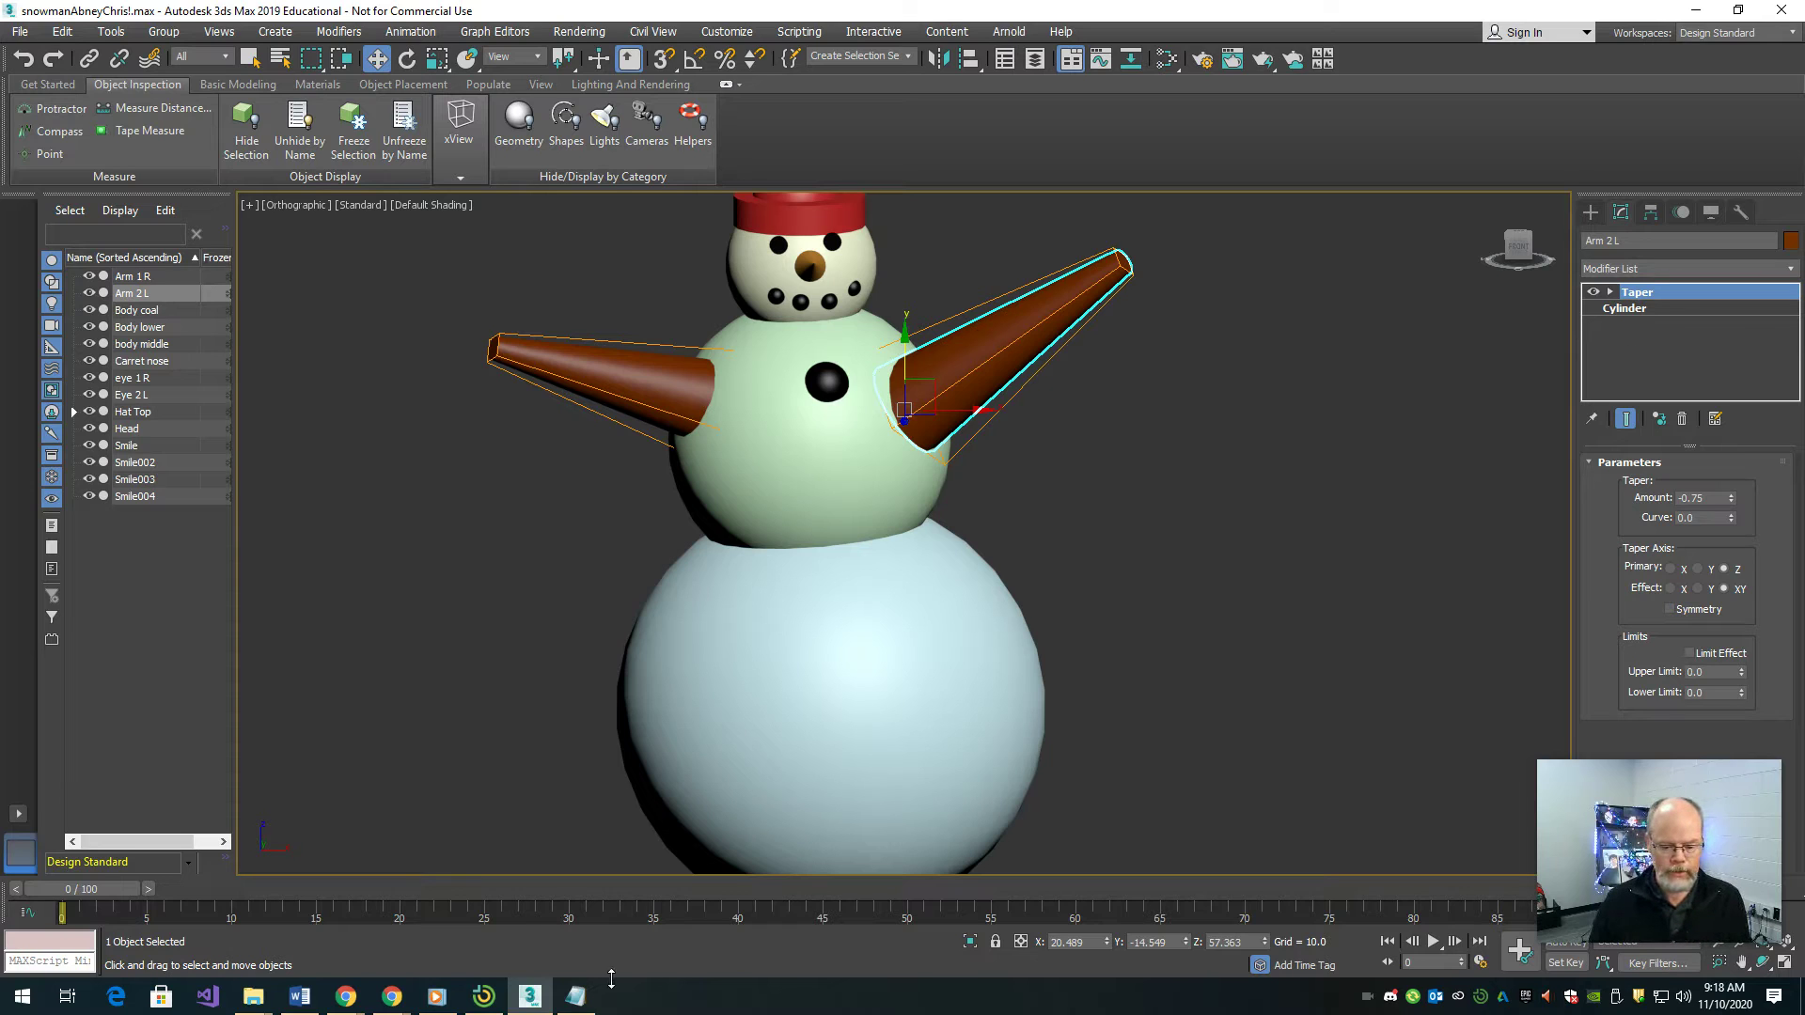
- Switch to Notepad and add the line "Click where it says Modifier List" below the existing notes
left_click(576, 996)
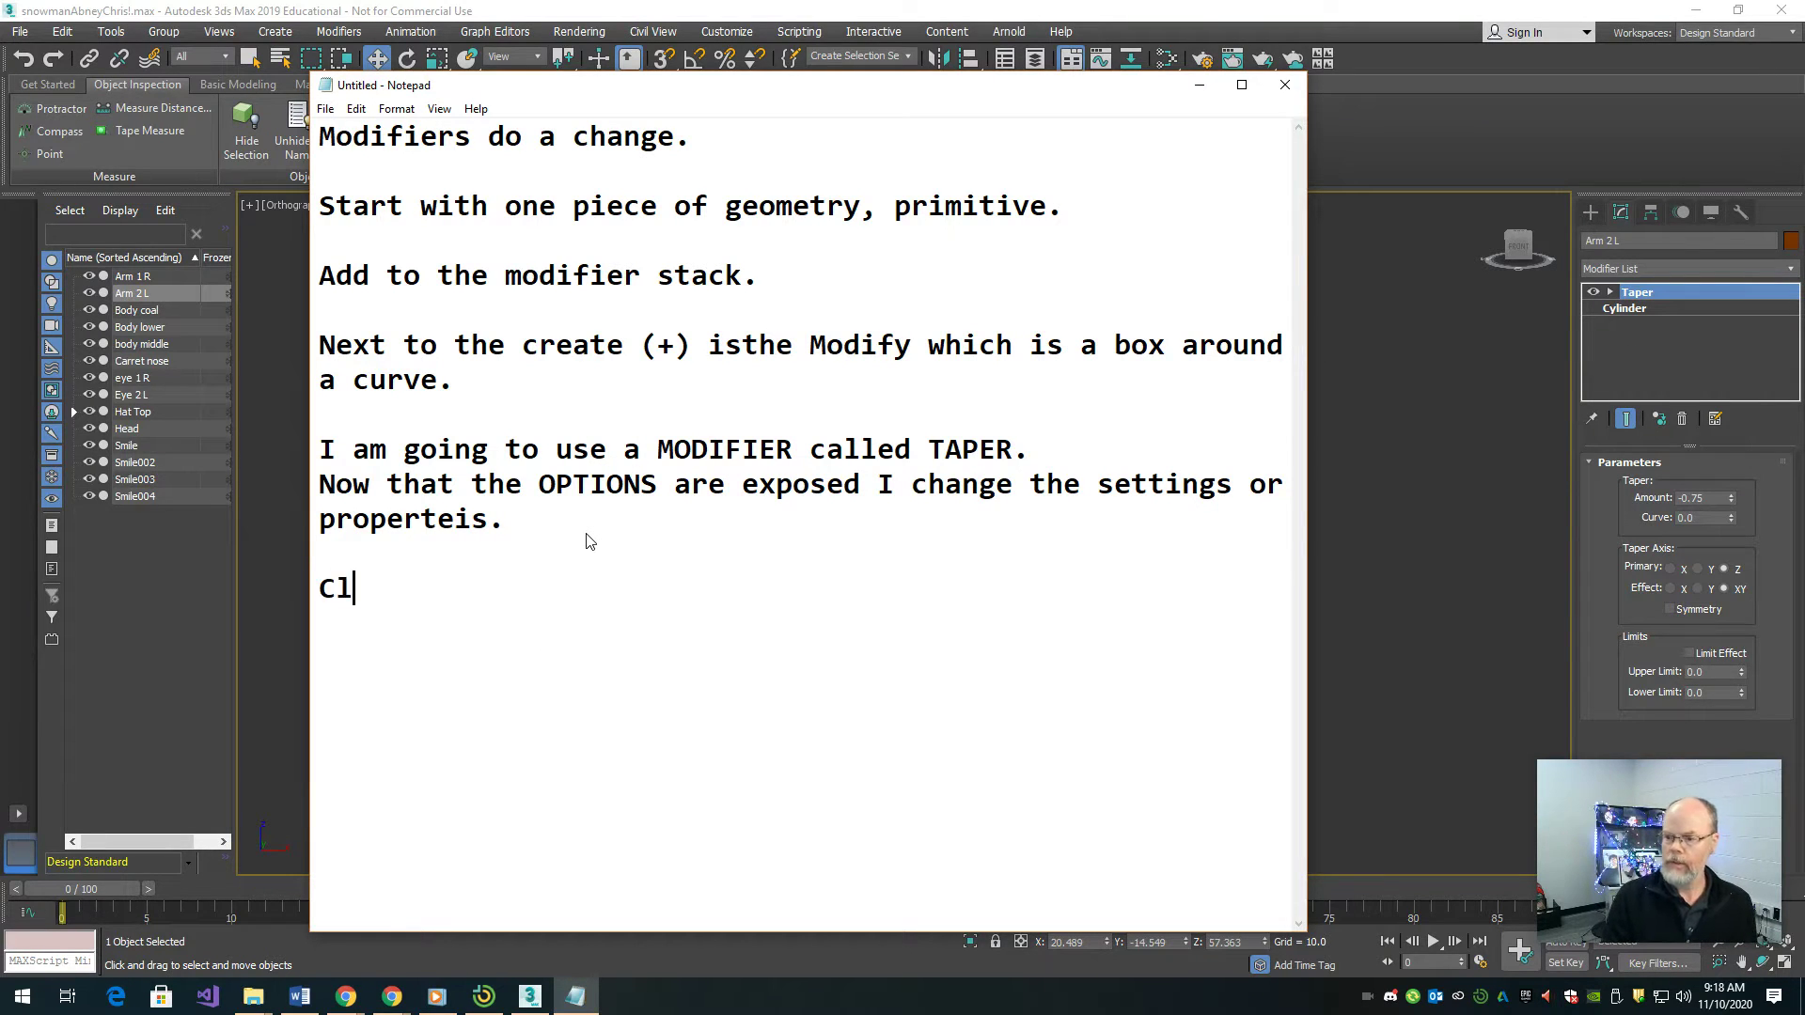
type("ck where is")
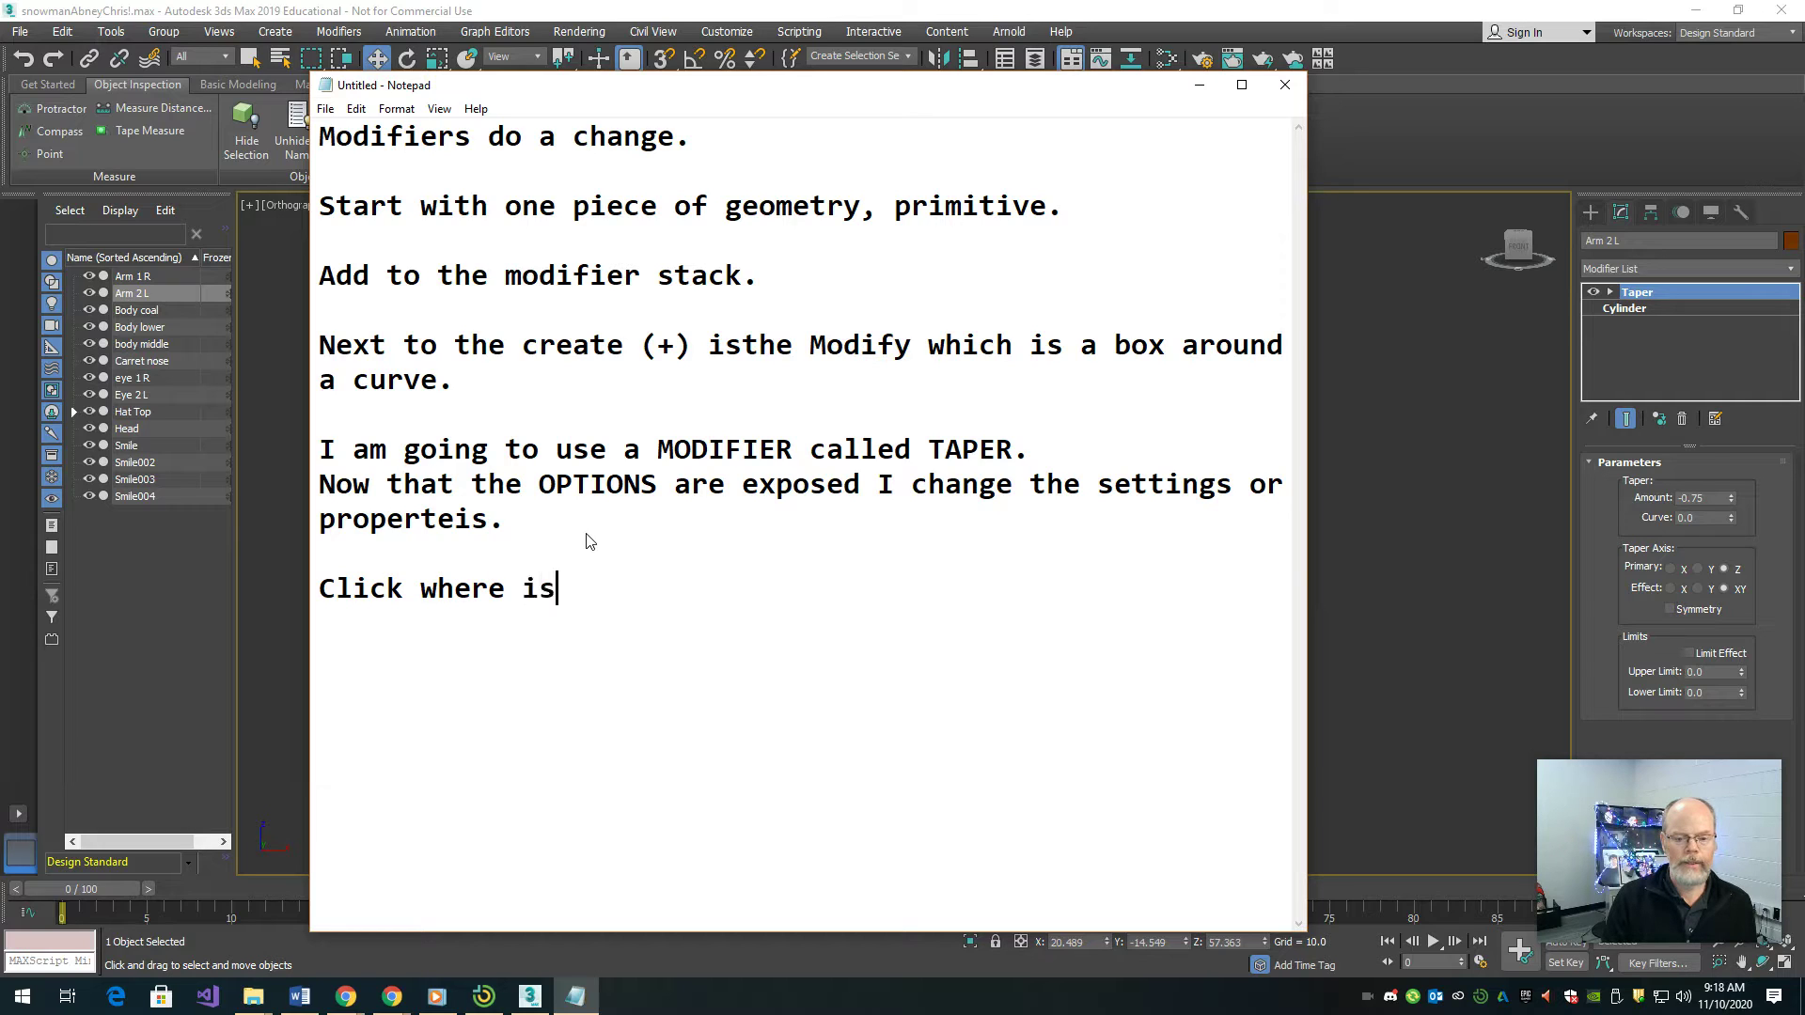
key("BackSpace")
type("t says")
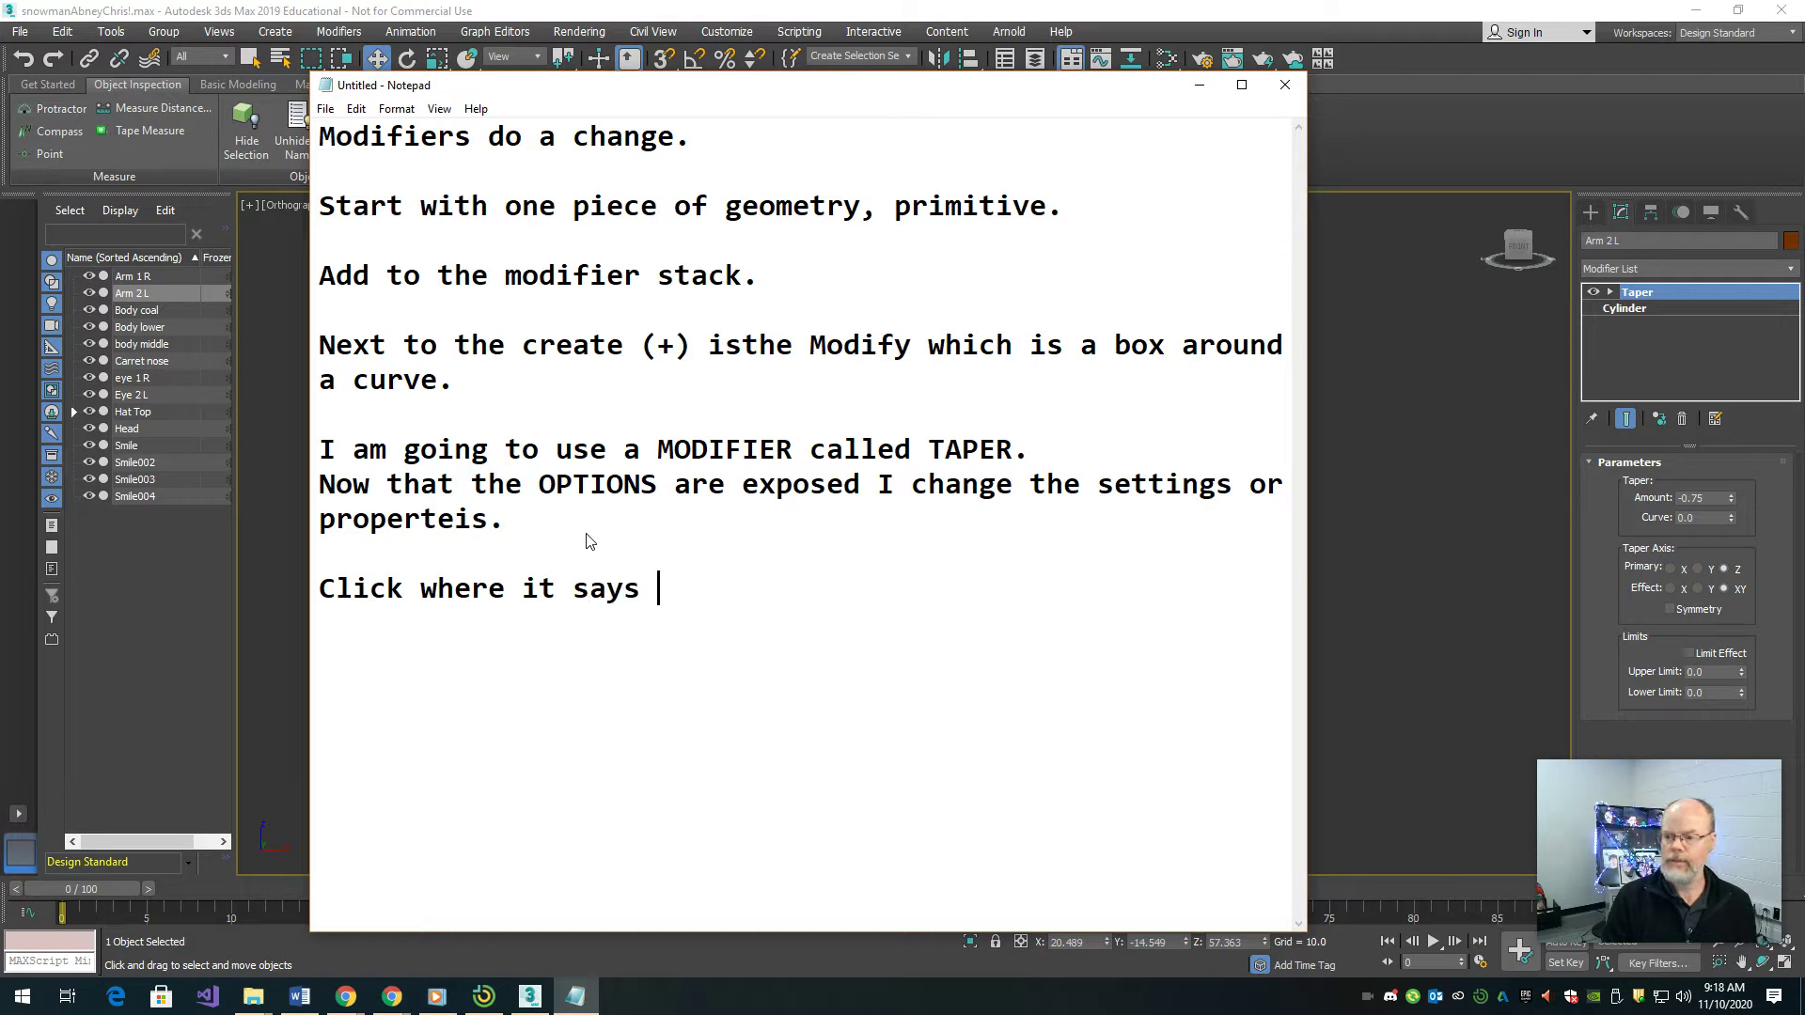
type(" Modifier List")
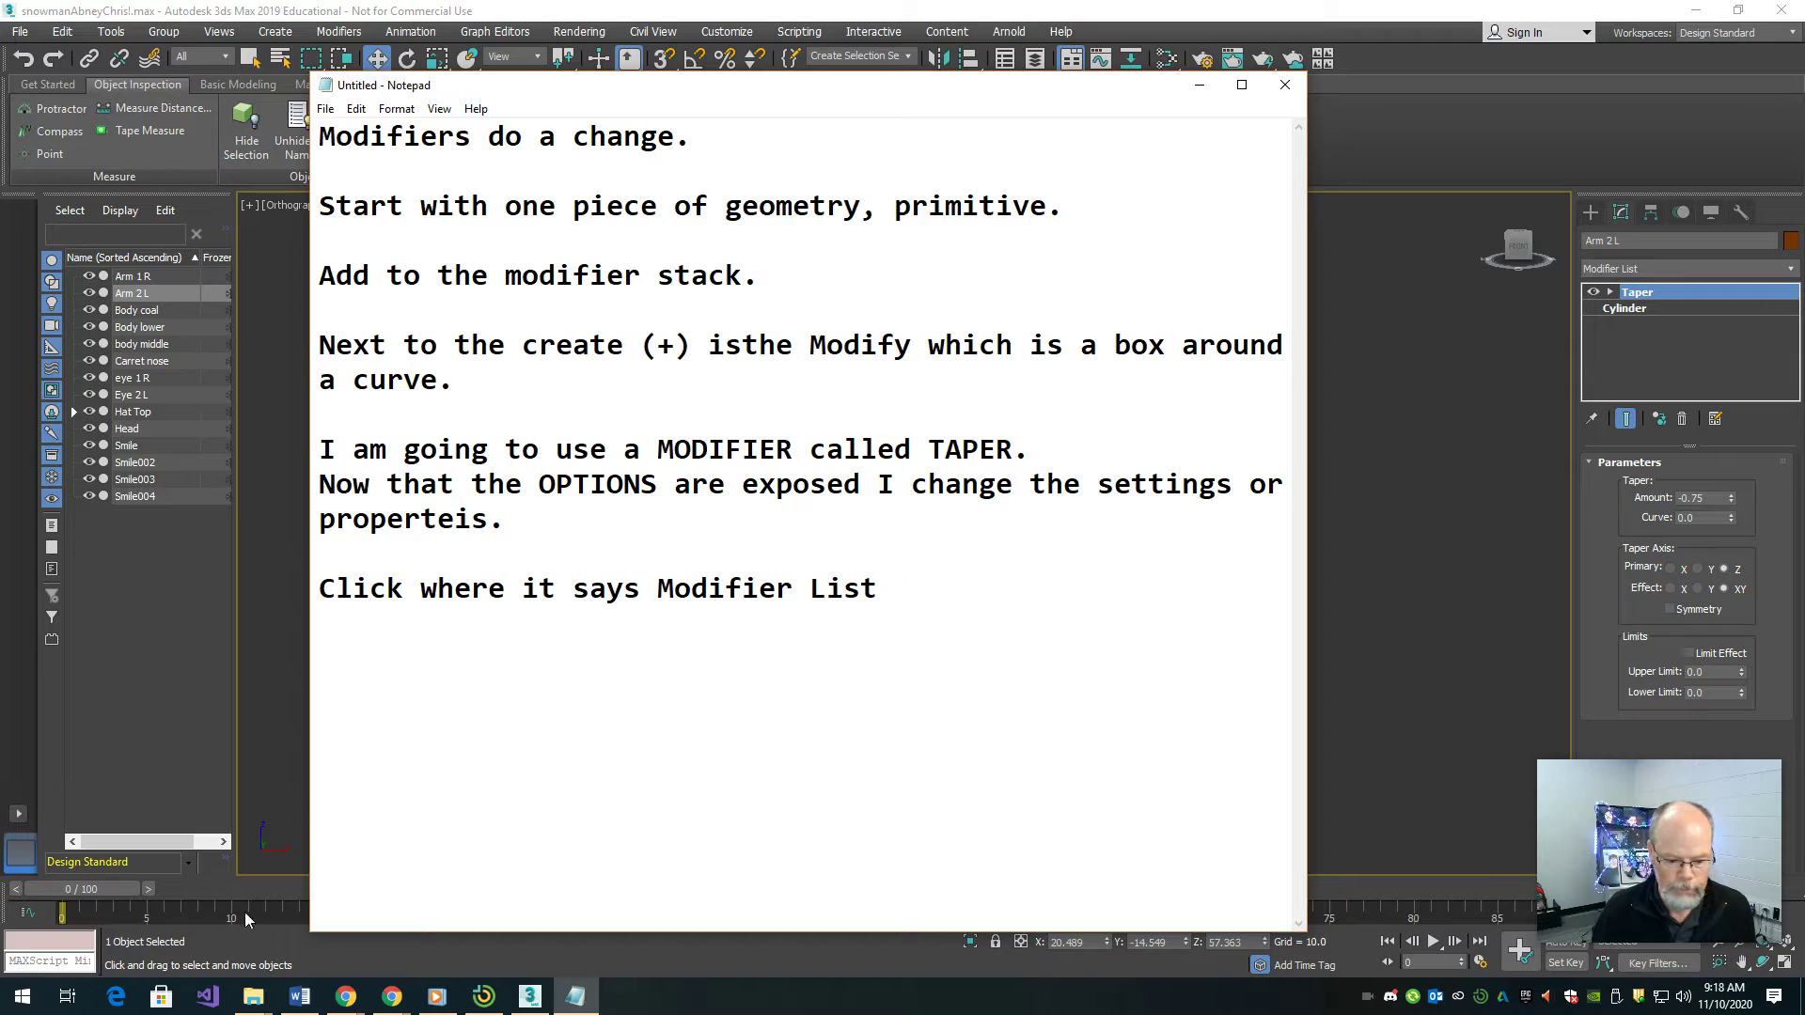
left_click(391, 999)
left_click(391, 999)
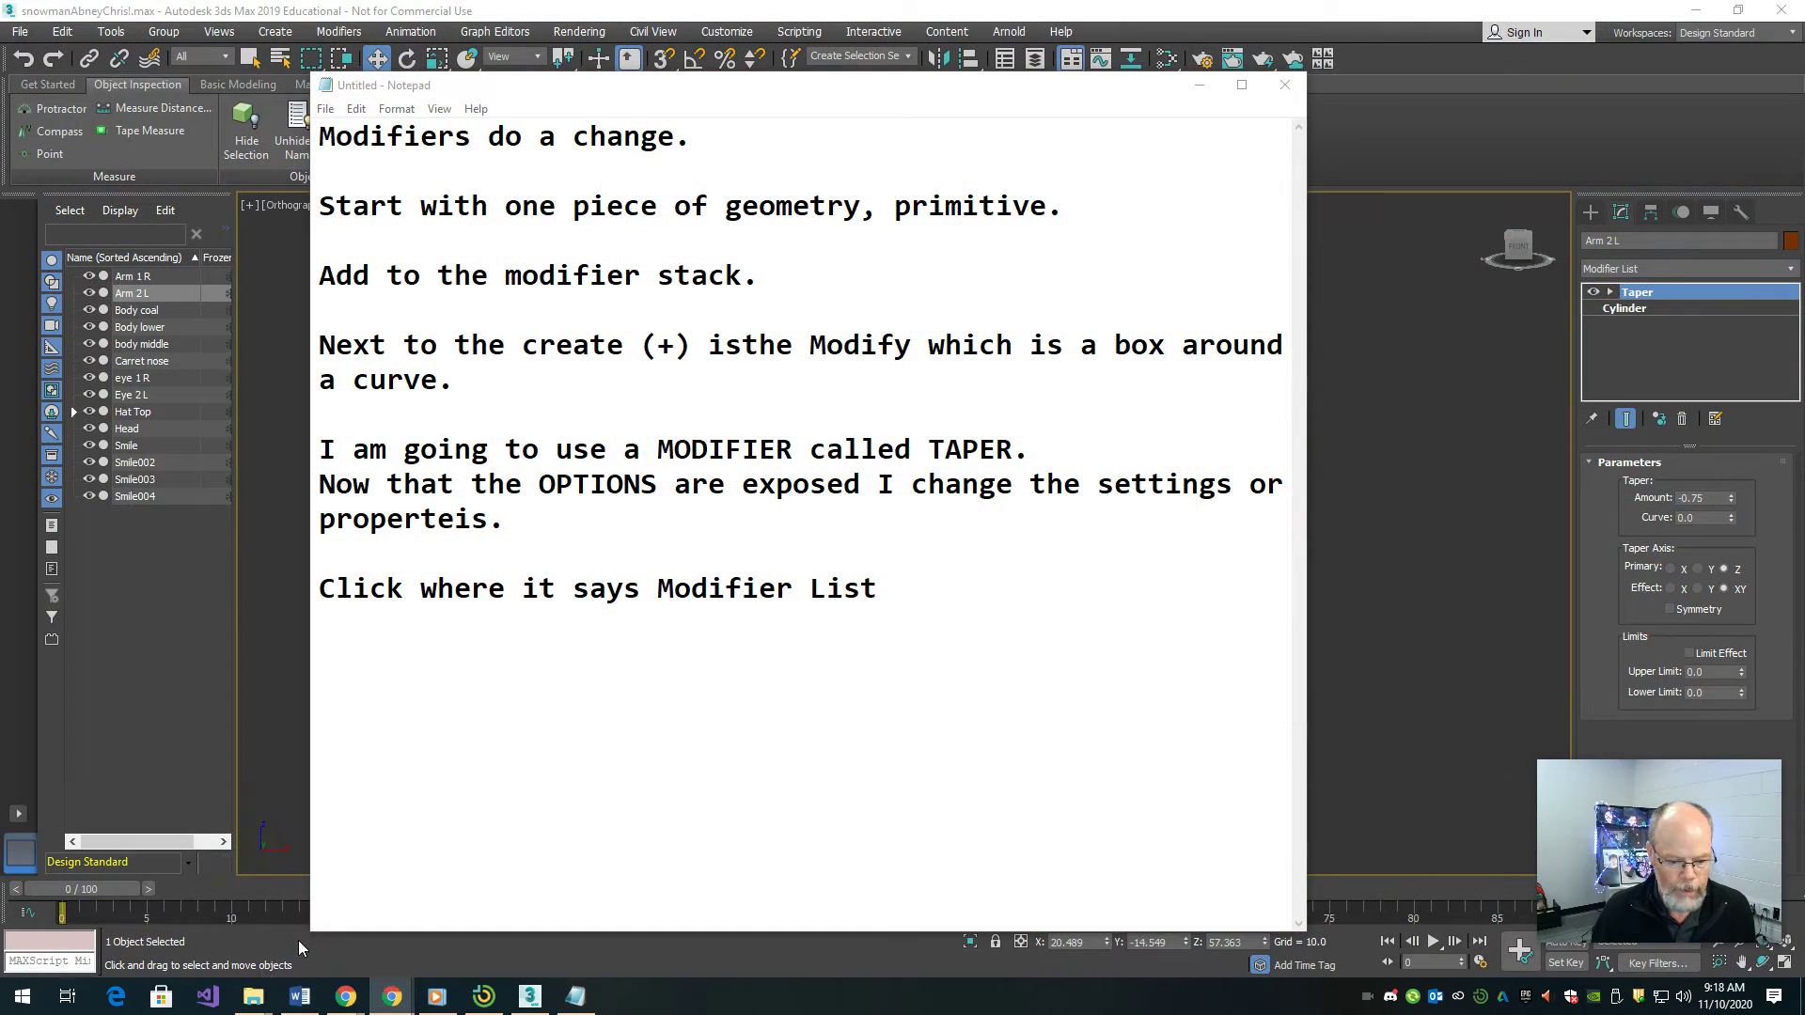
left_click(391, 999)
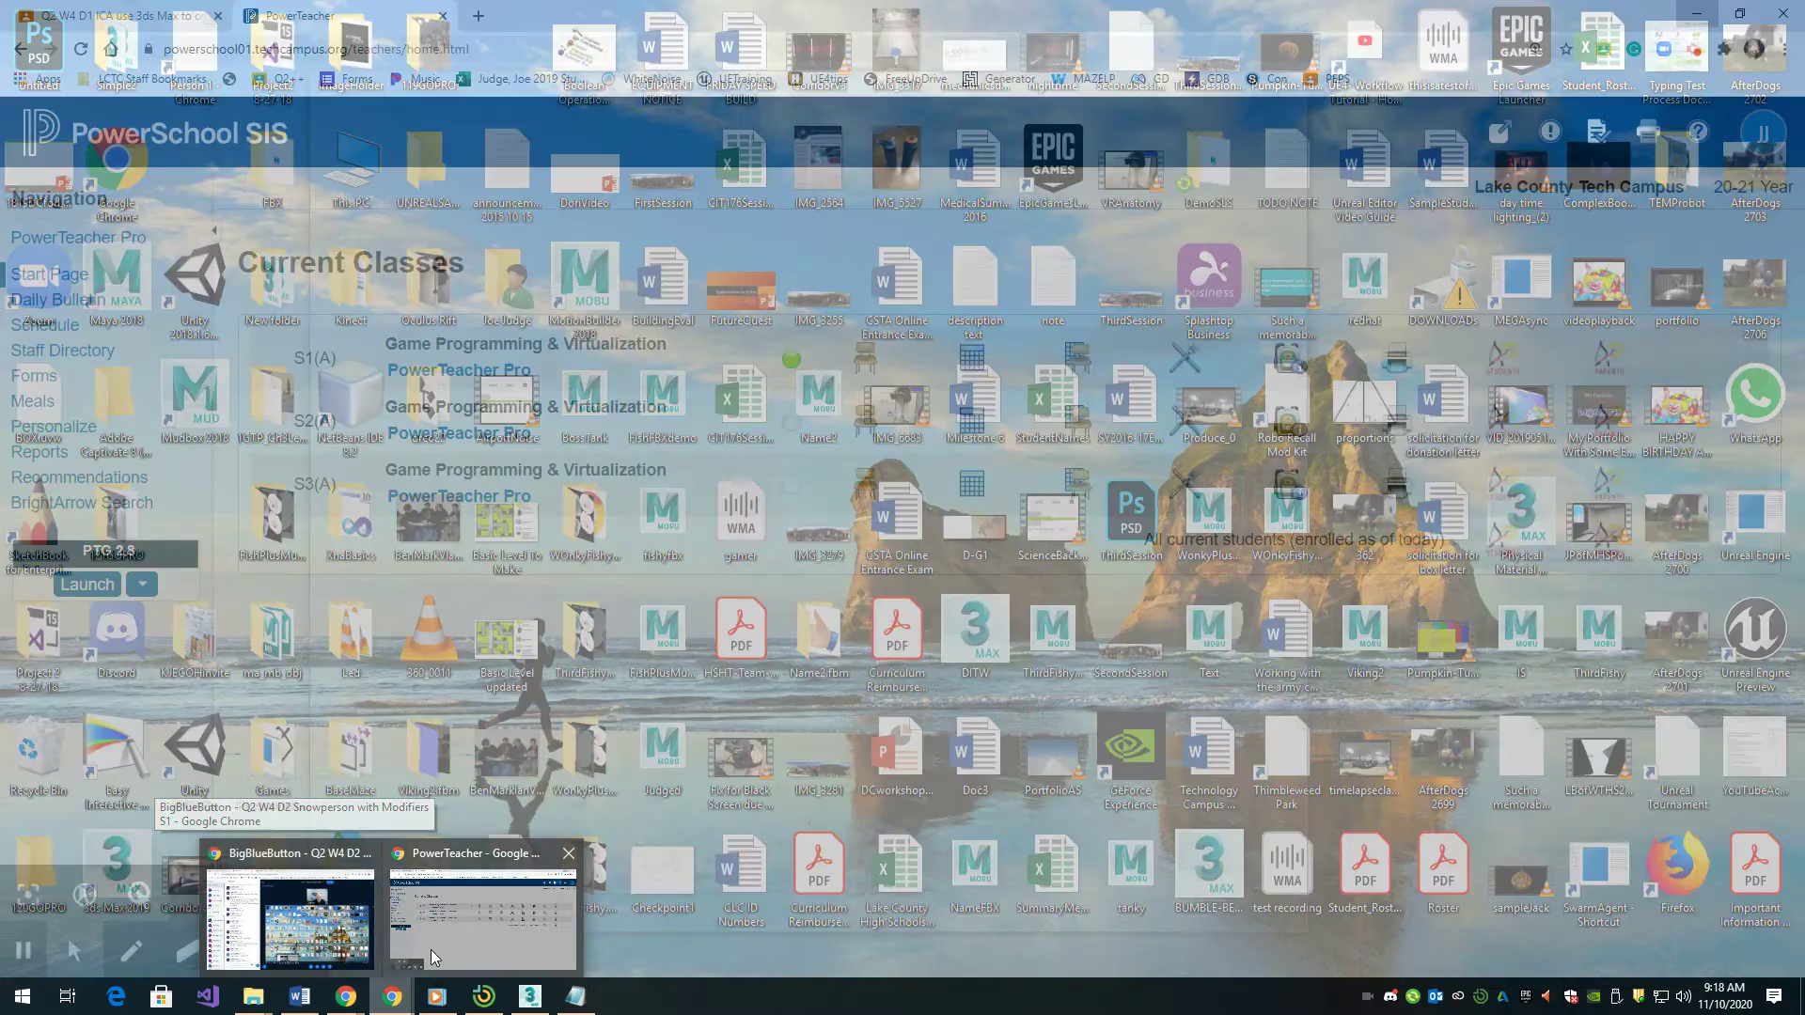
left_click(432, 957)
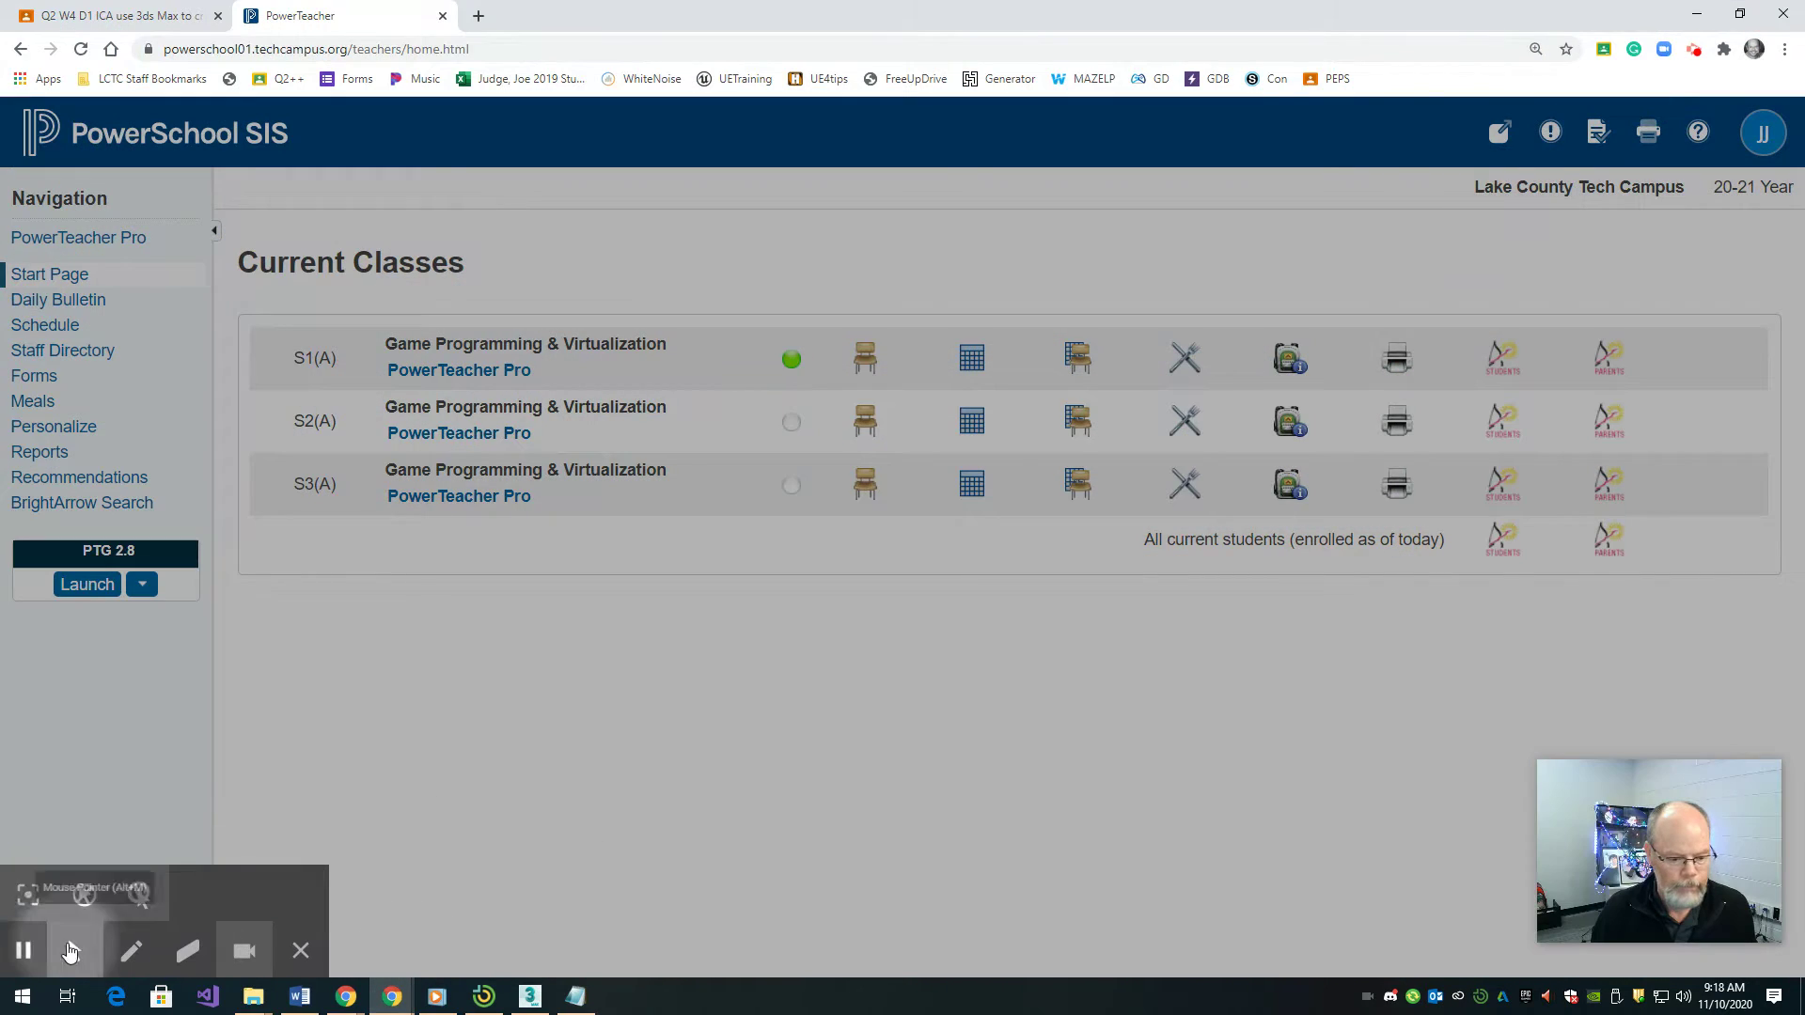
left_click(31, 895)
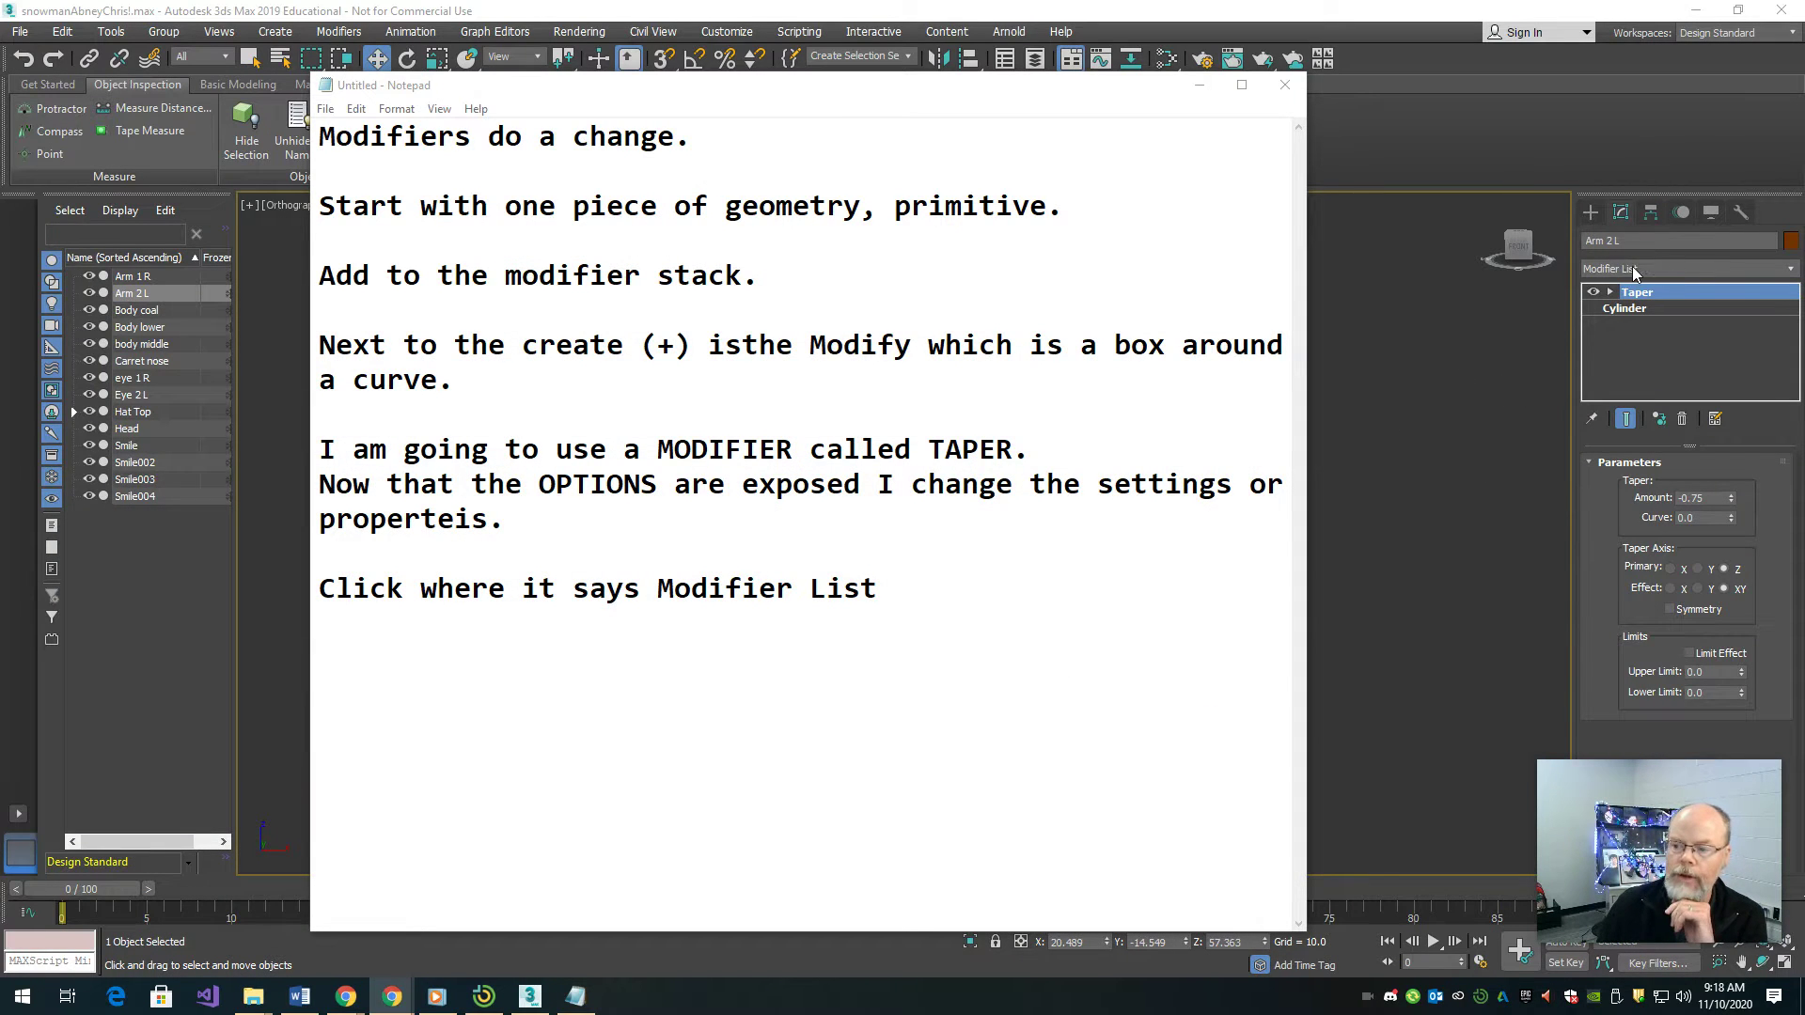
left_click_drag(1678, 874, 1463, 331)
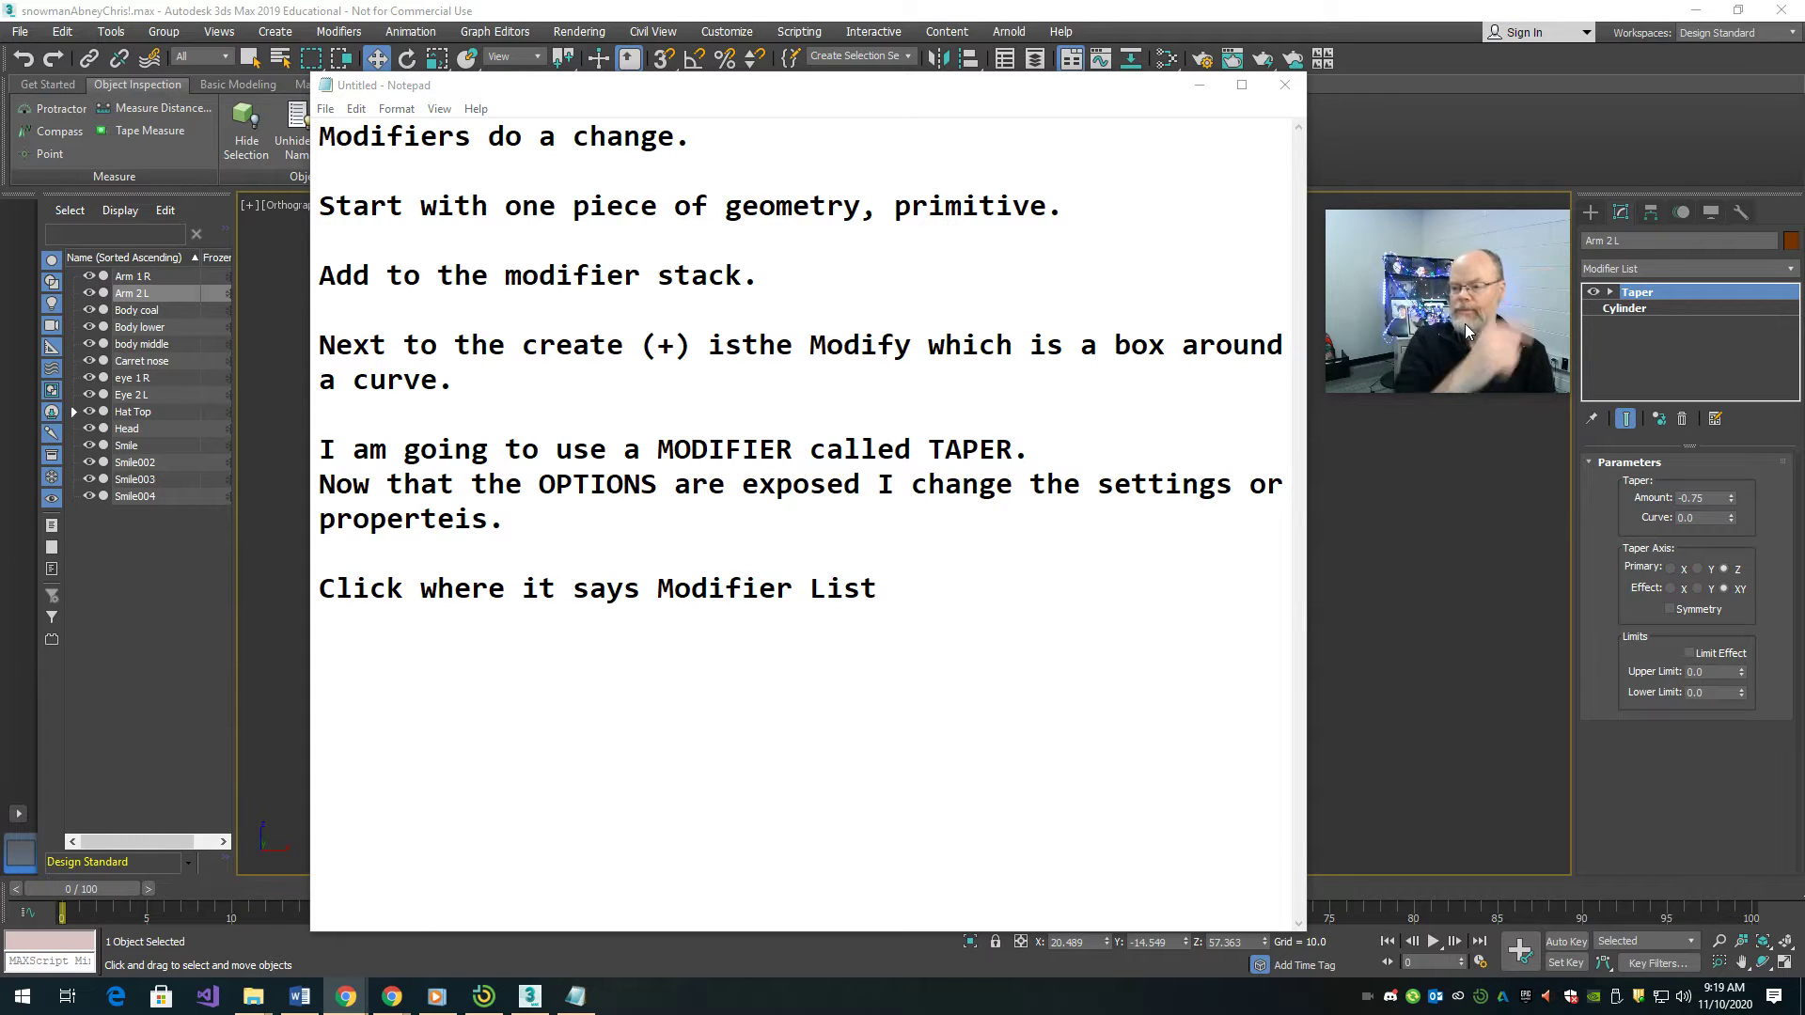
- Show the modifier list and add the Notepad line "You can scroll and search, but if you know the name you can start to type it."
left_click(1783, 271)
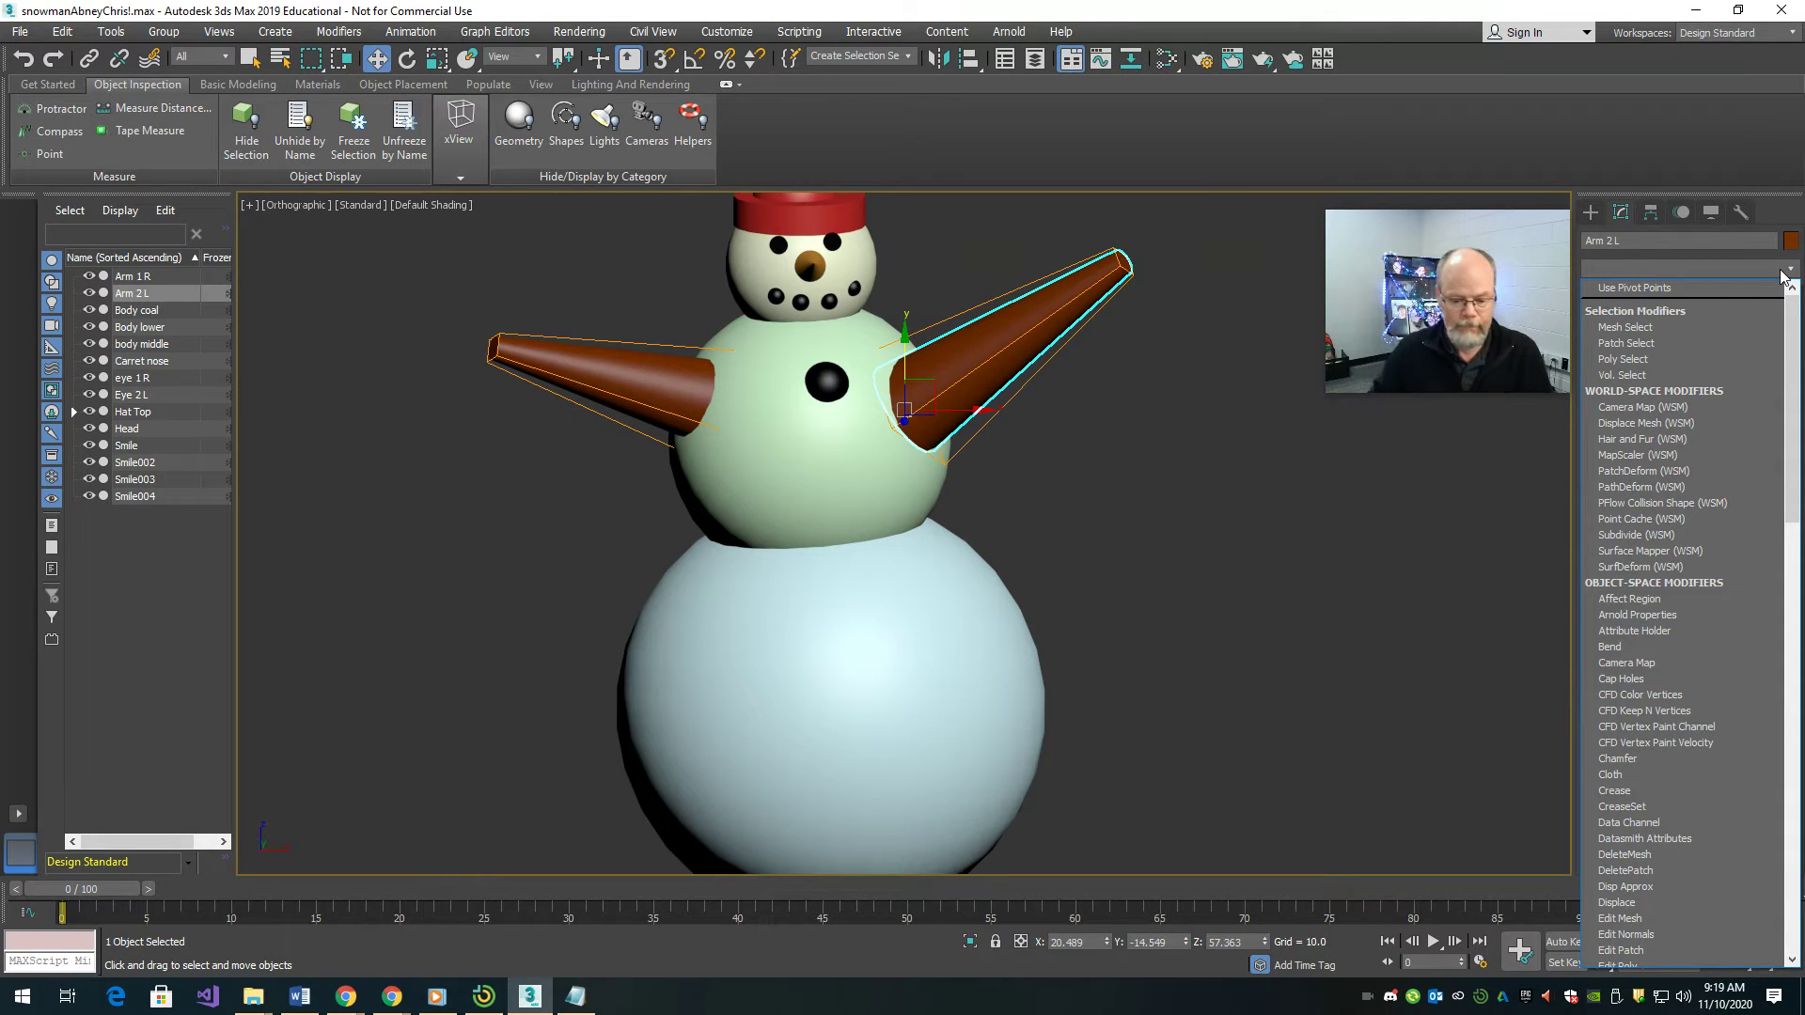
left_click(578, 997)
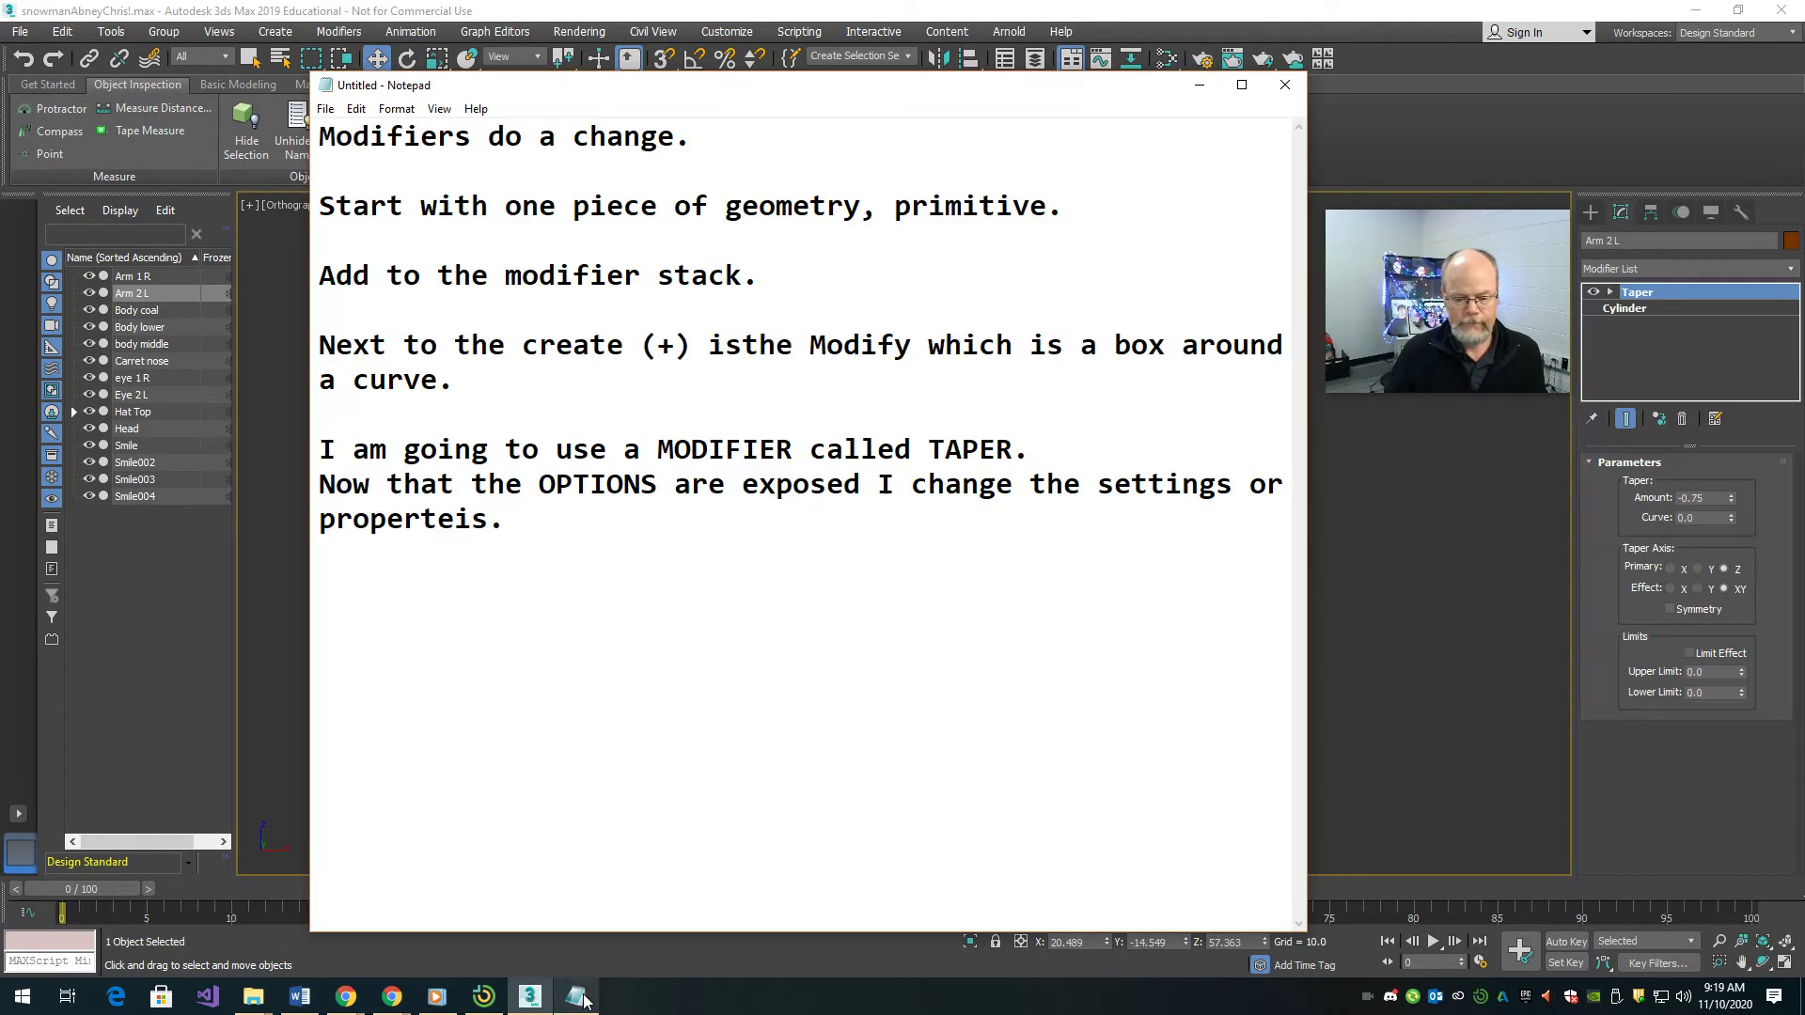
key("Return")
type("You can scroll and search, but if you ")
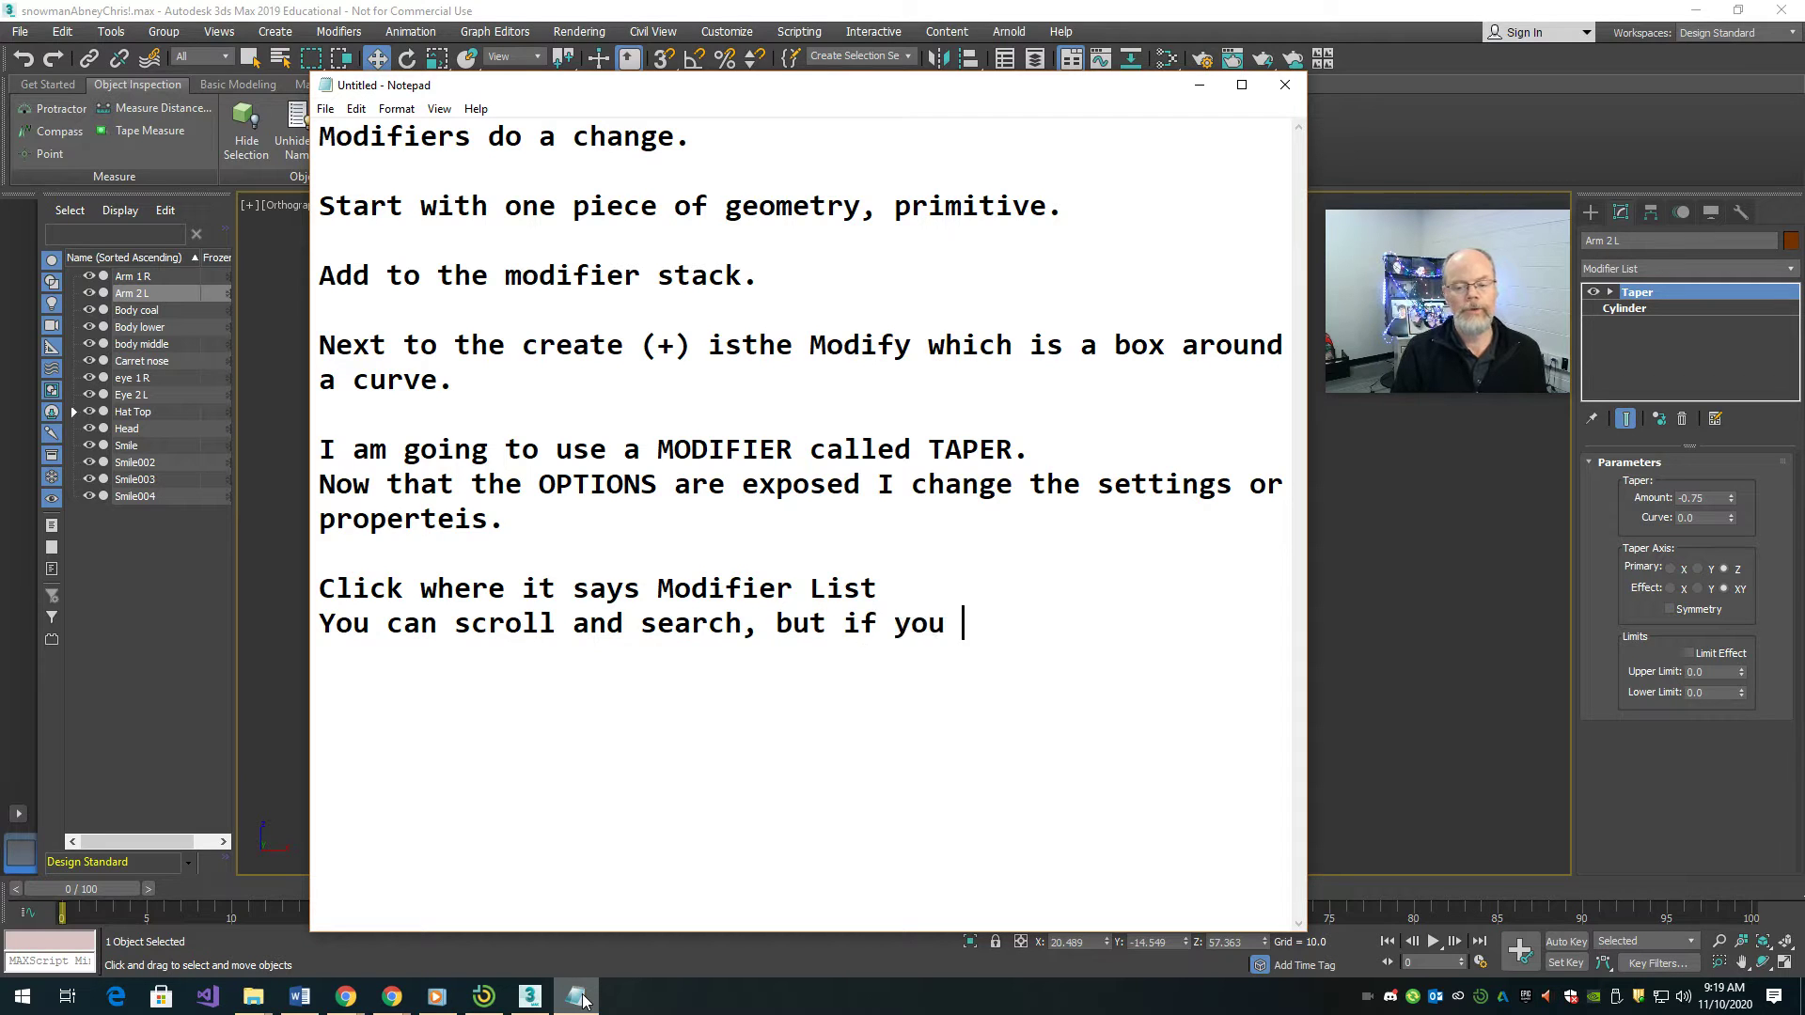
type("know the name y")
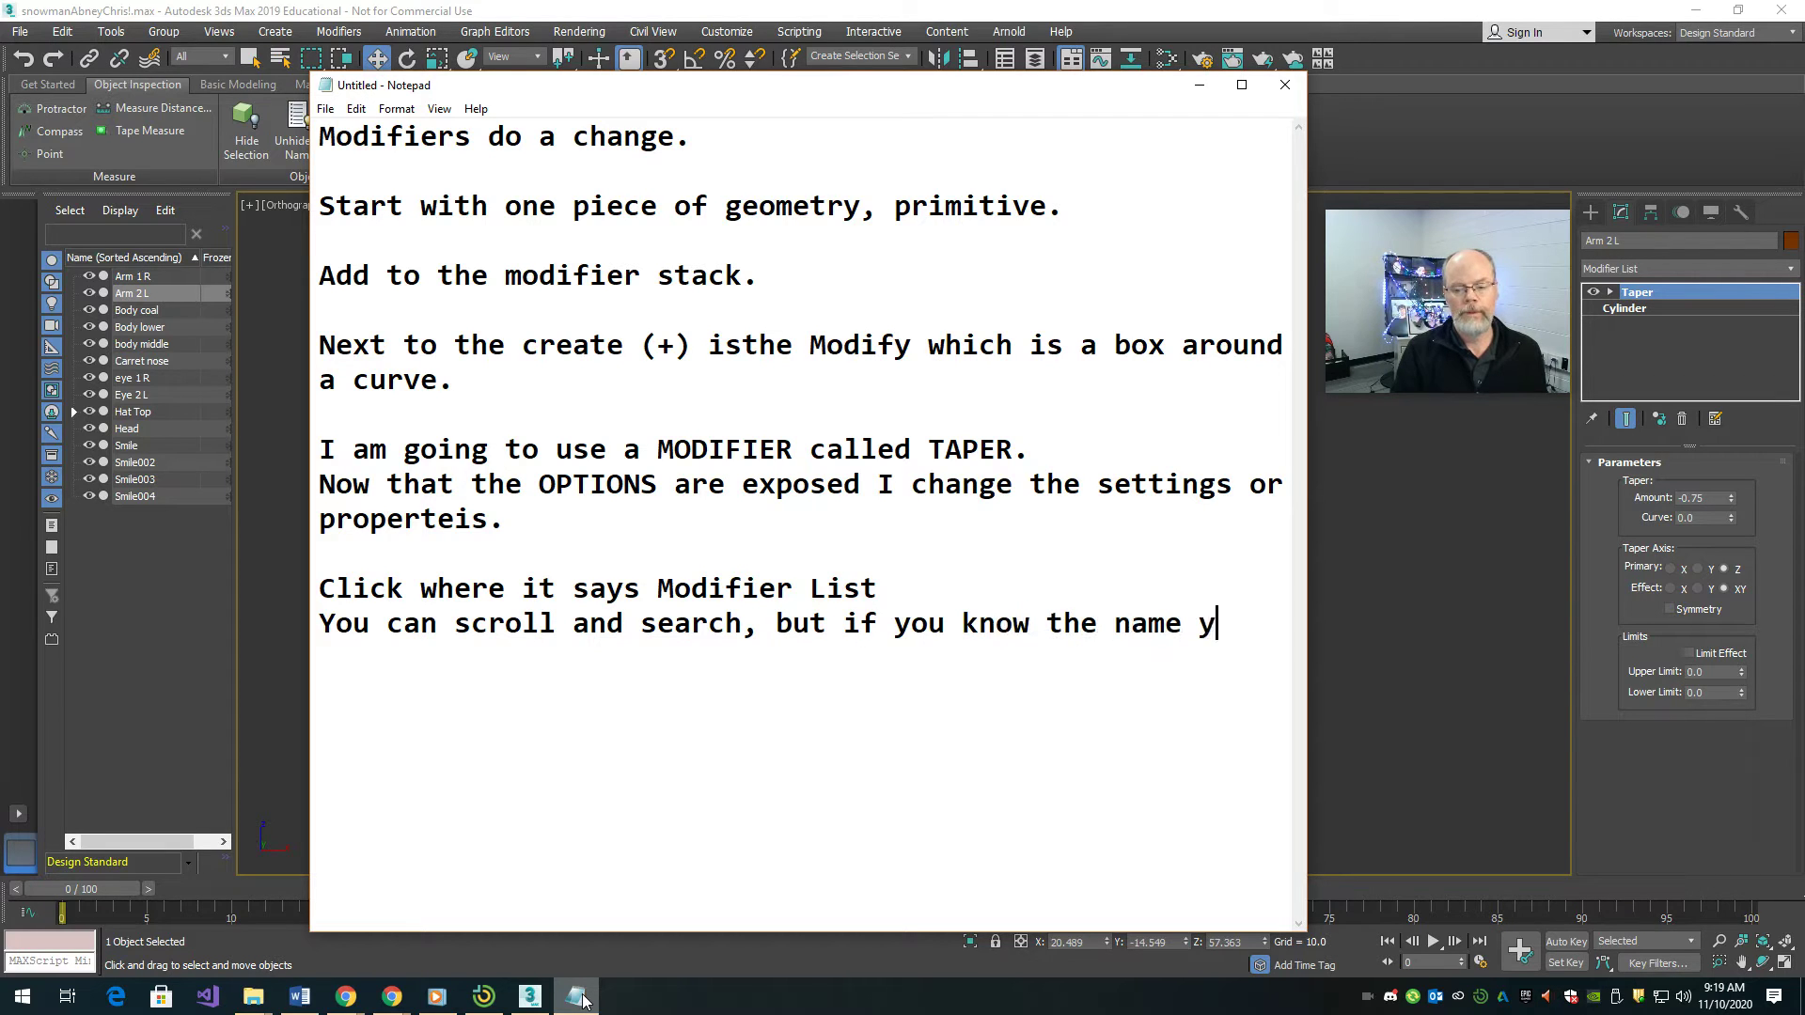
type("ou can start to")
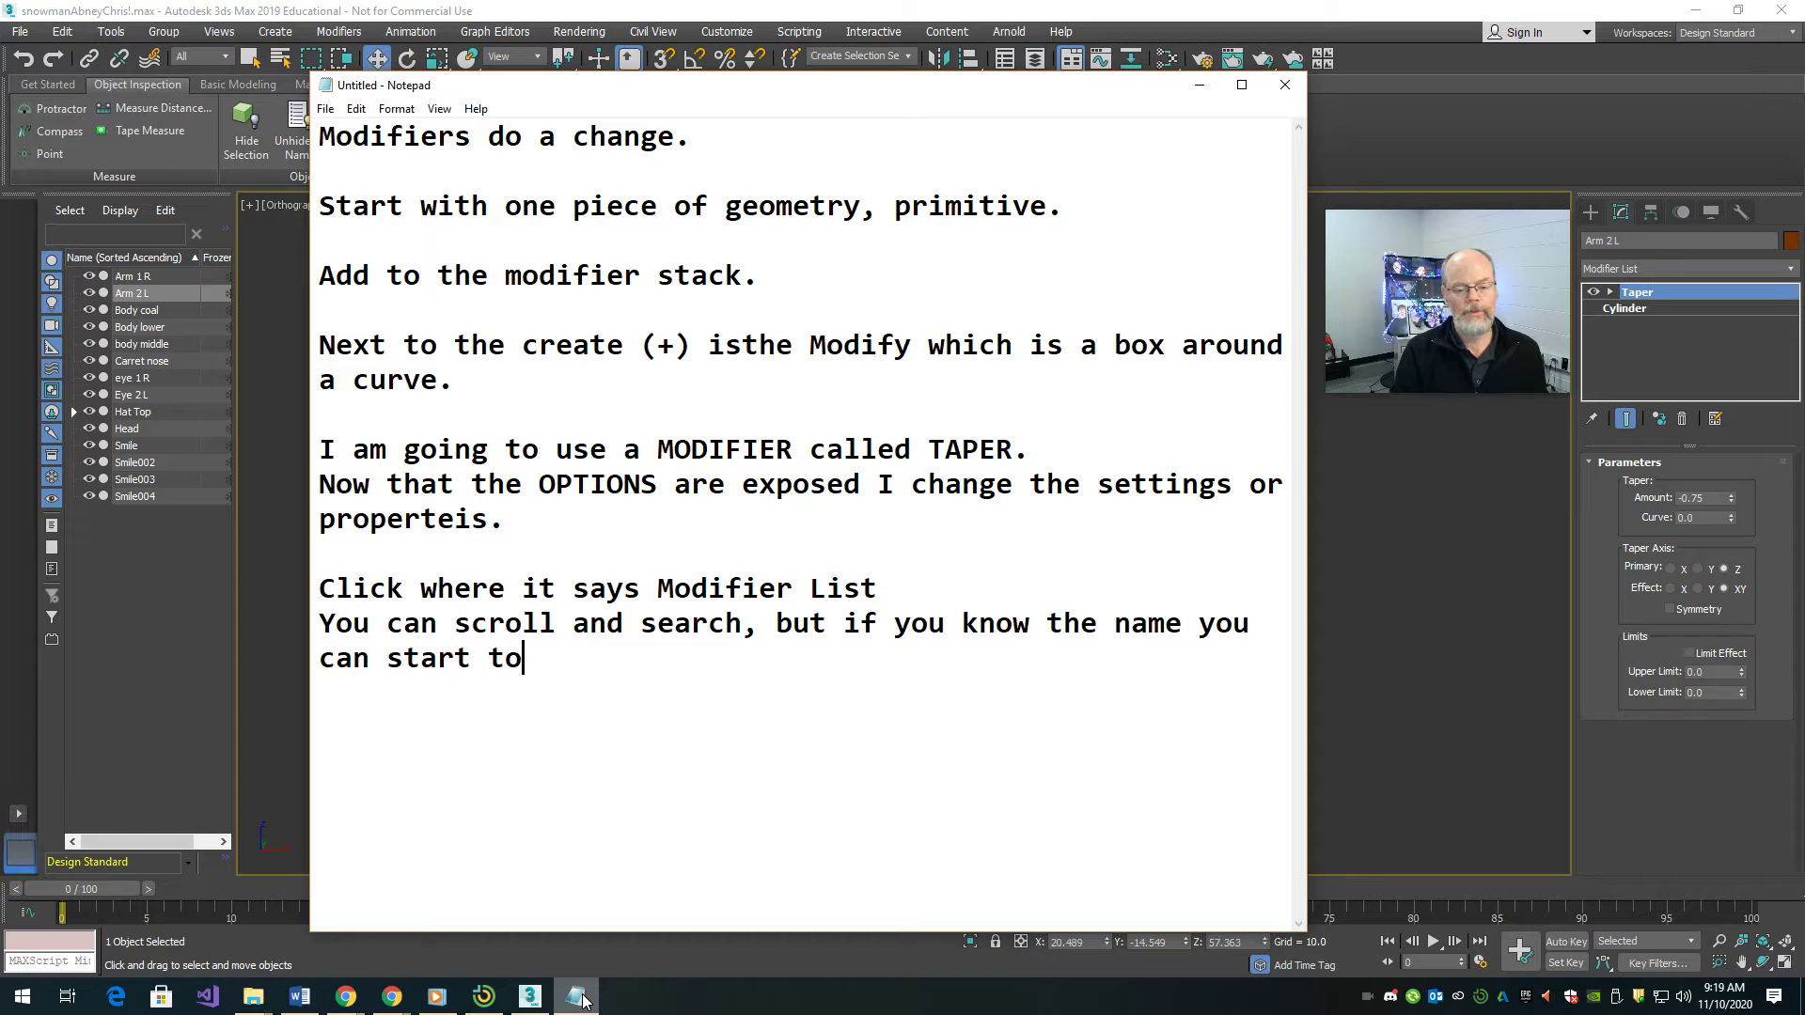
type(" type it.")
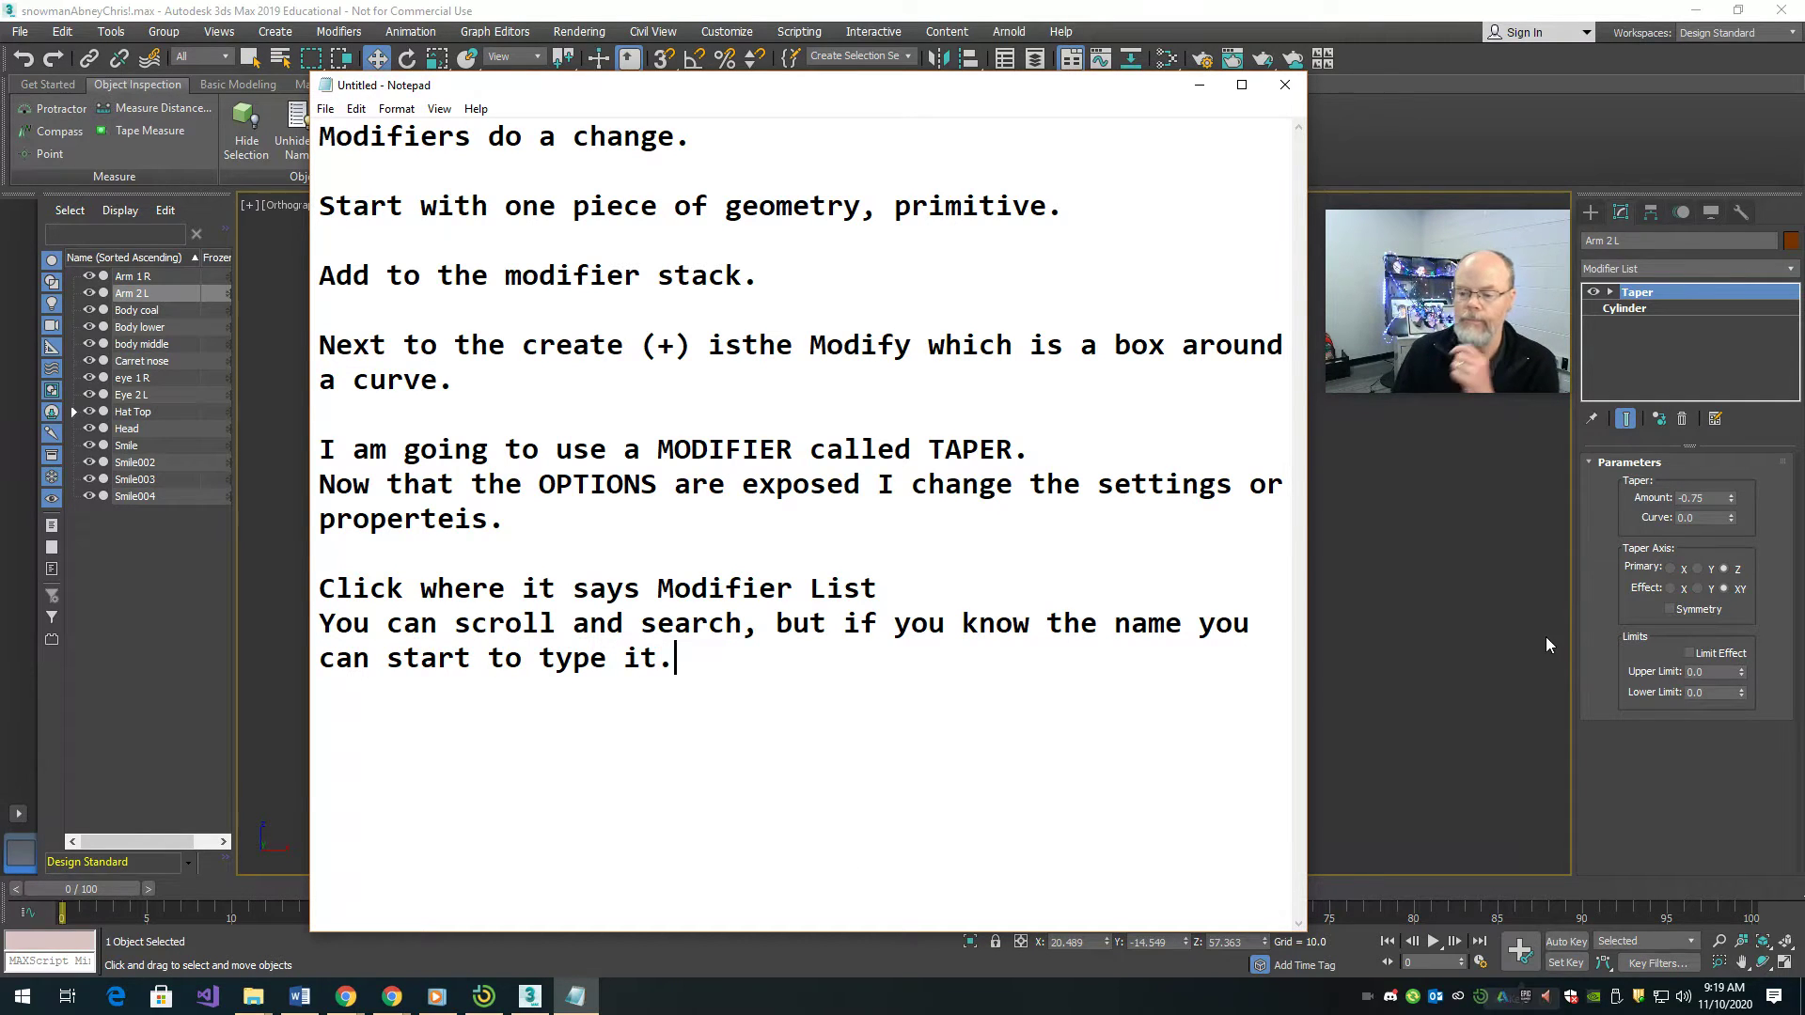
- Deselect the arm in 3ds Max and add the Notepad line "I am going to add a BEND modifier."
left_click(1510, 639)
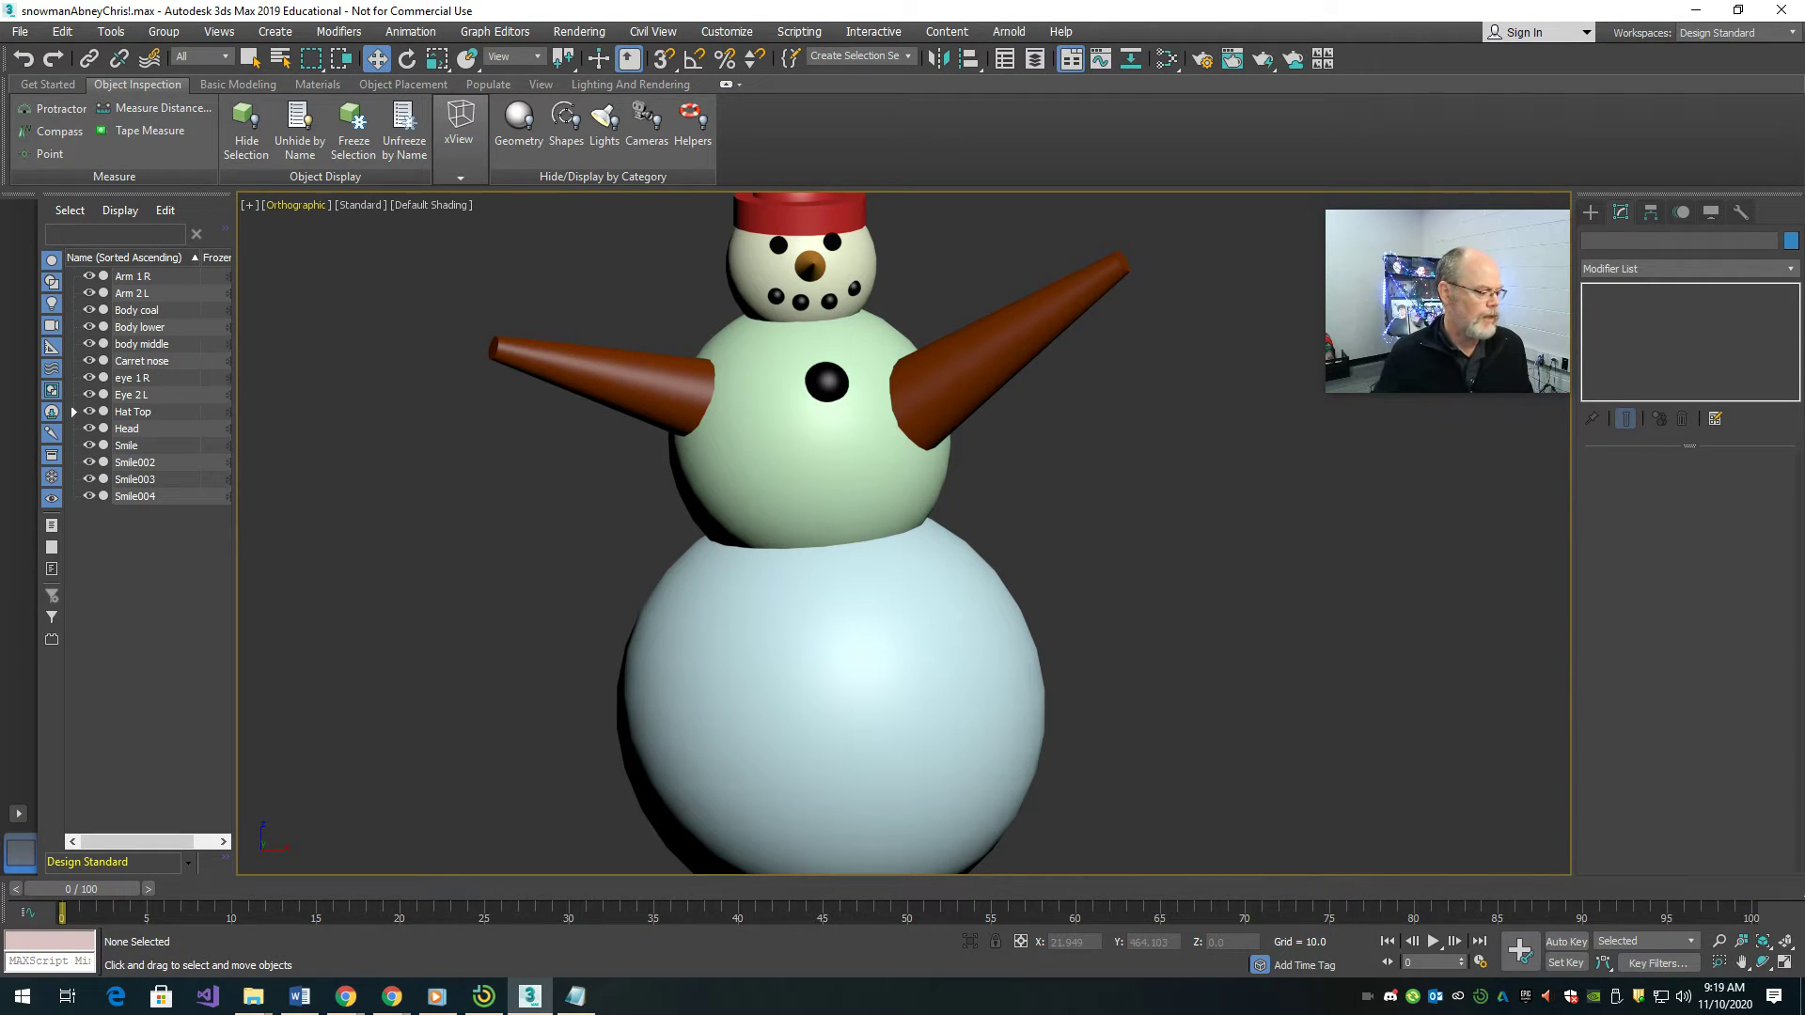
key("alt+Tab")
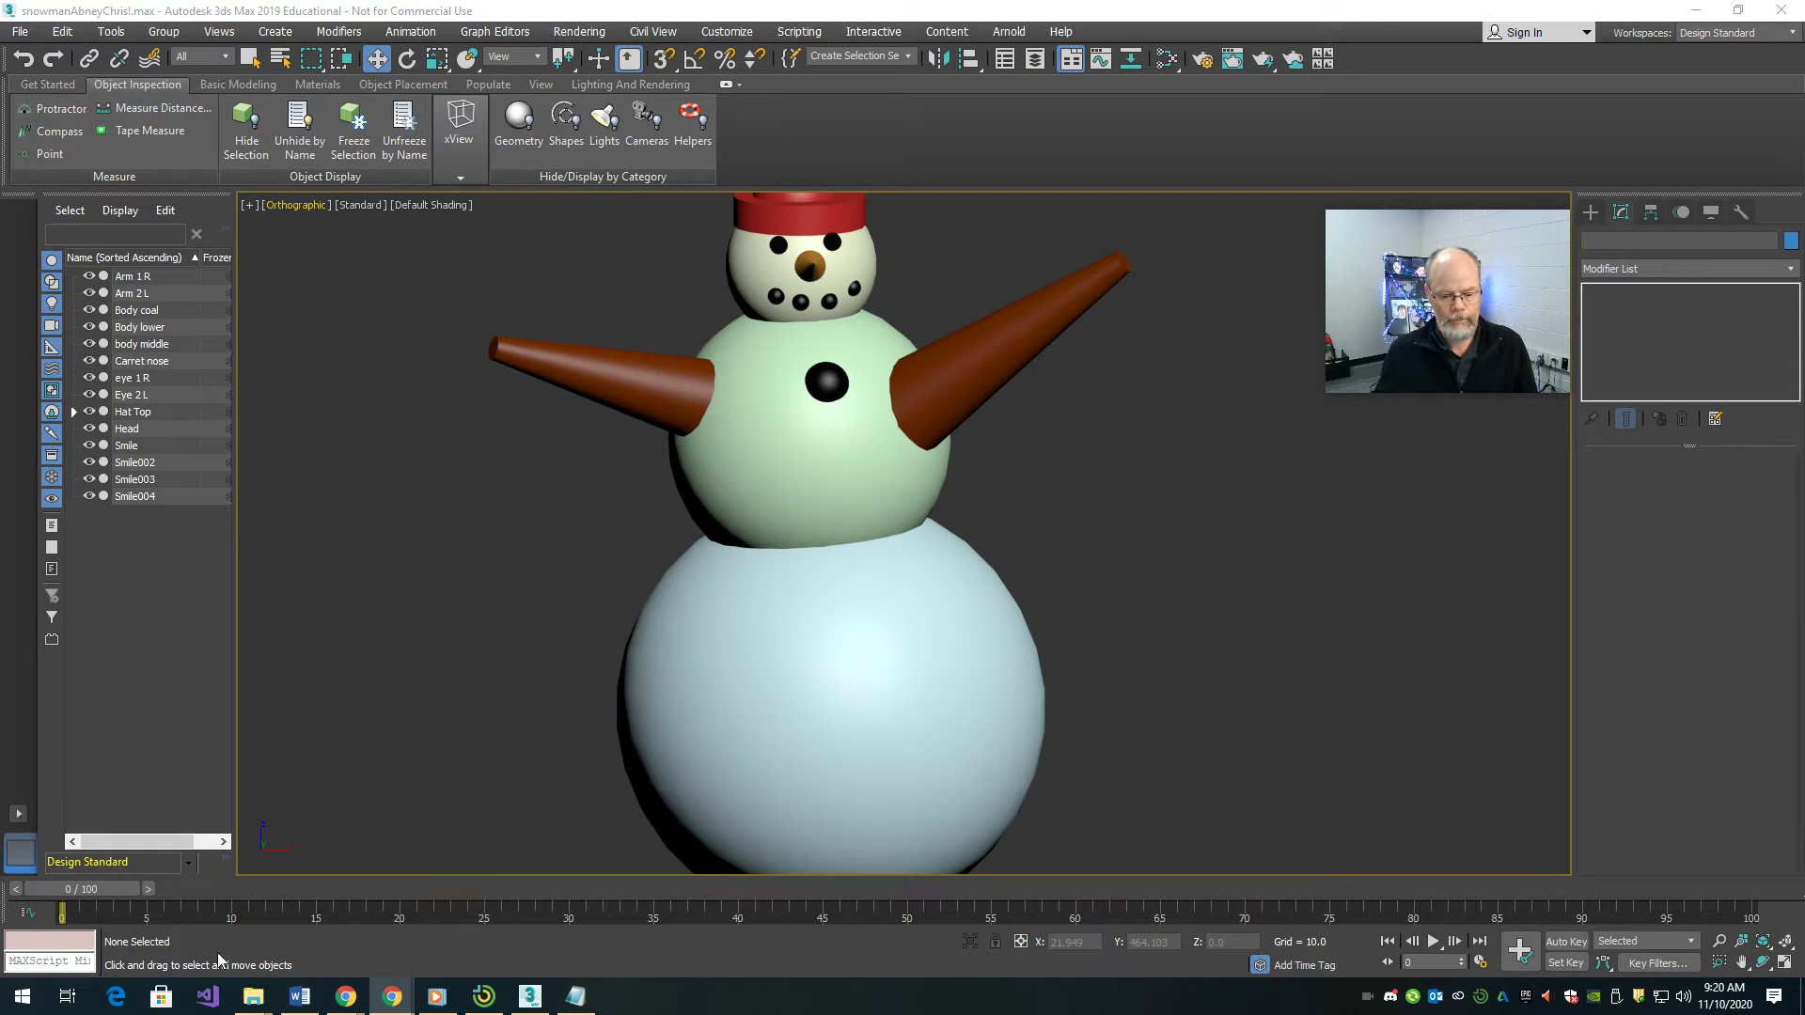
left_click(575, 996)
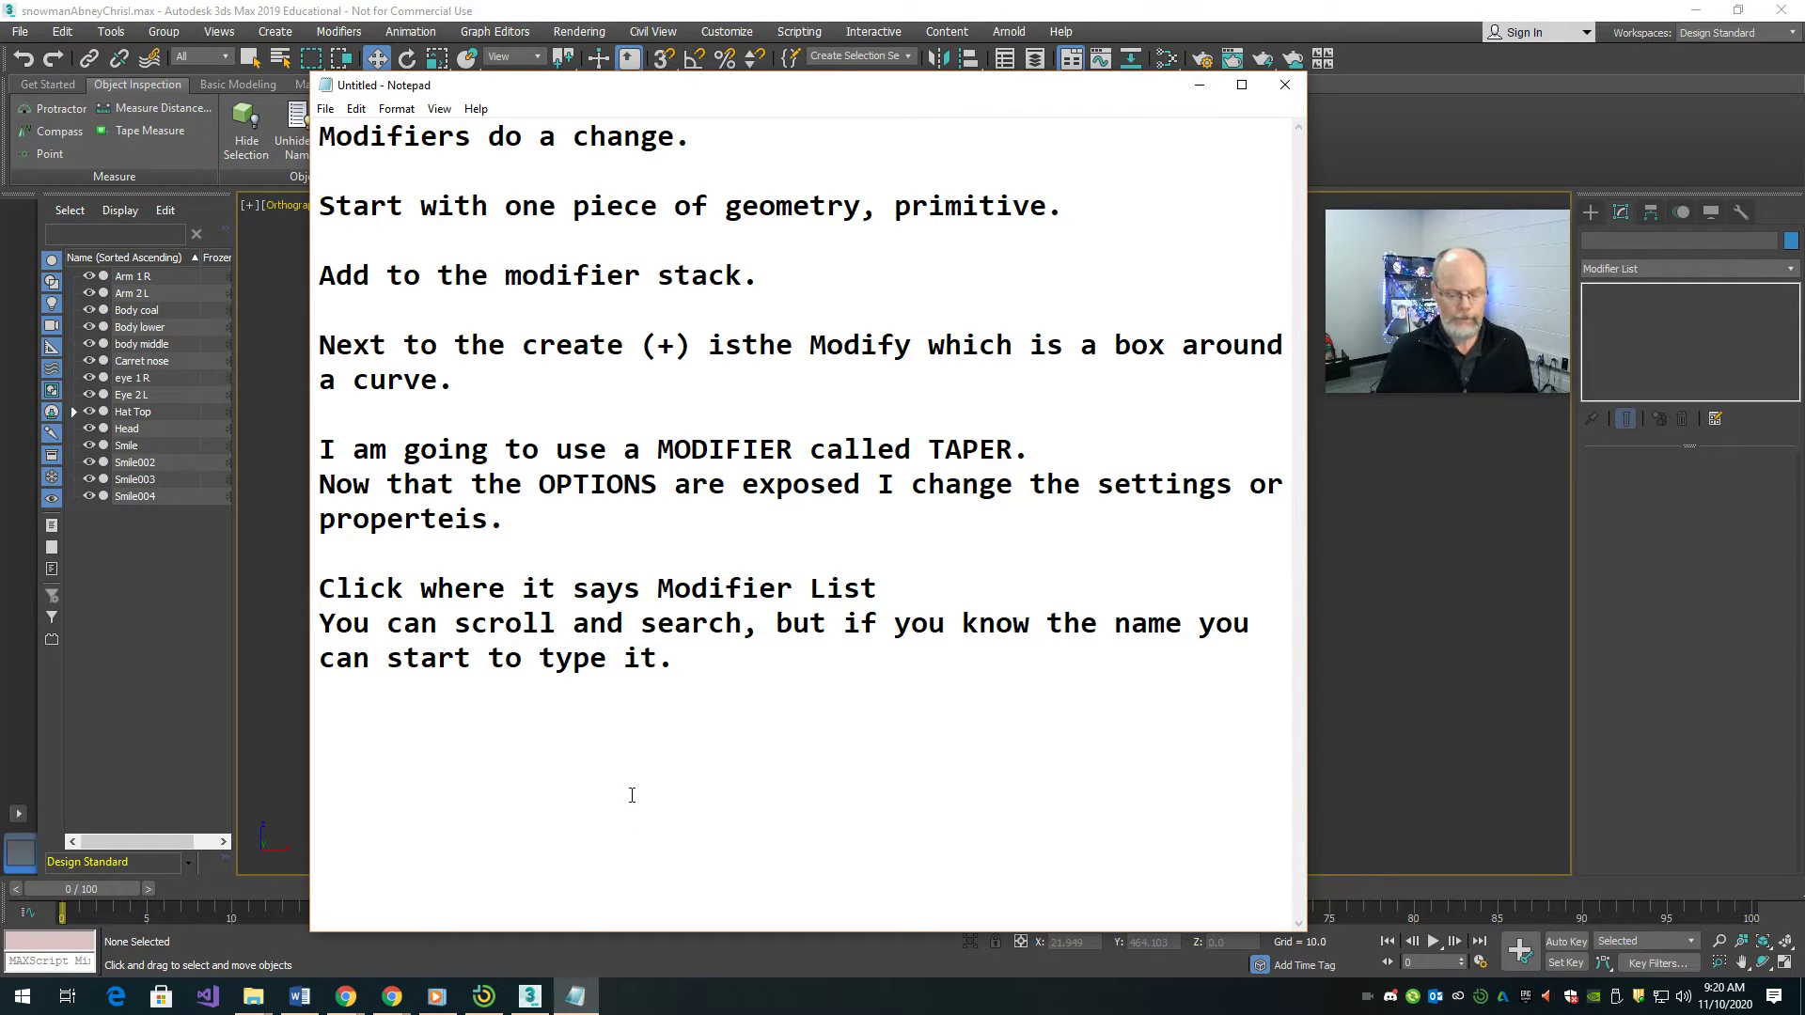
key("Return")
type("I am")
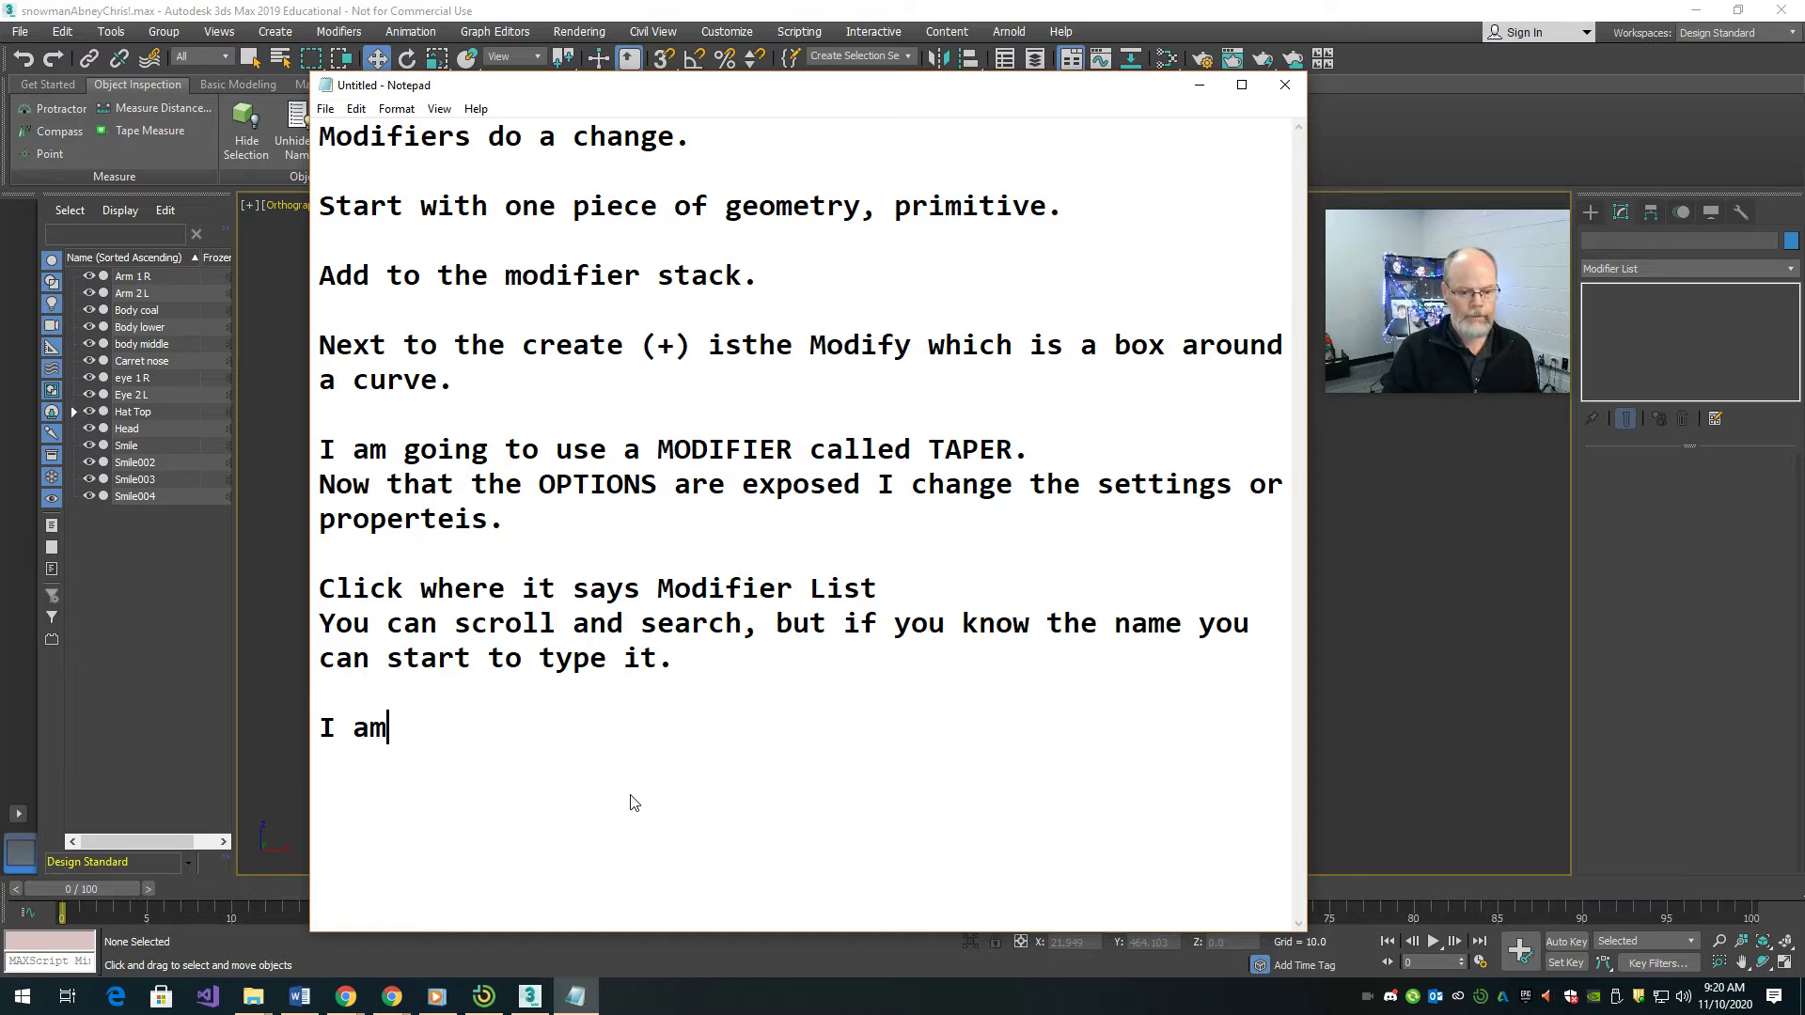
type(" goint ")
type(" to add a BEND modifier.")
key("Return")
- Return to 3ds Max, select Arm 1 R and add a Bend modifier above its Taper
mouse_move(1459, 349)
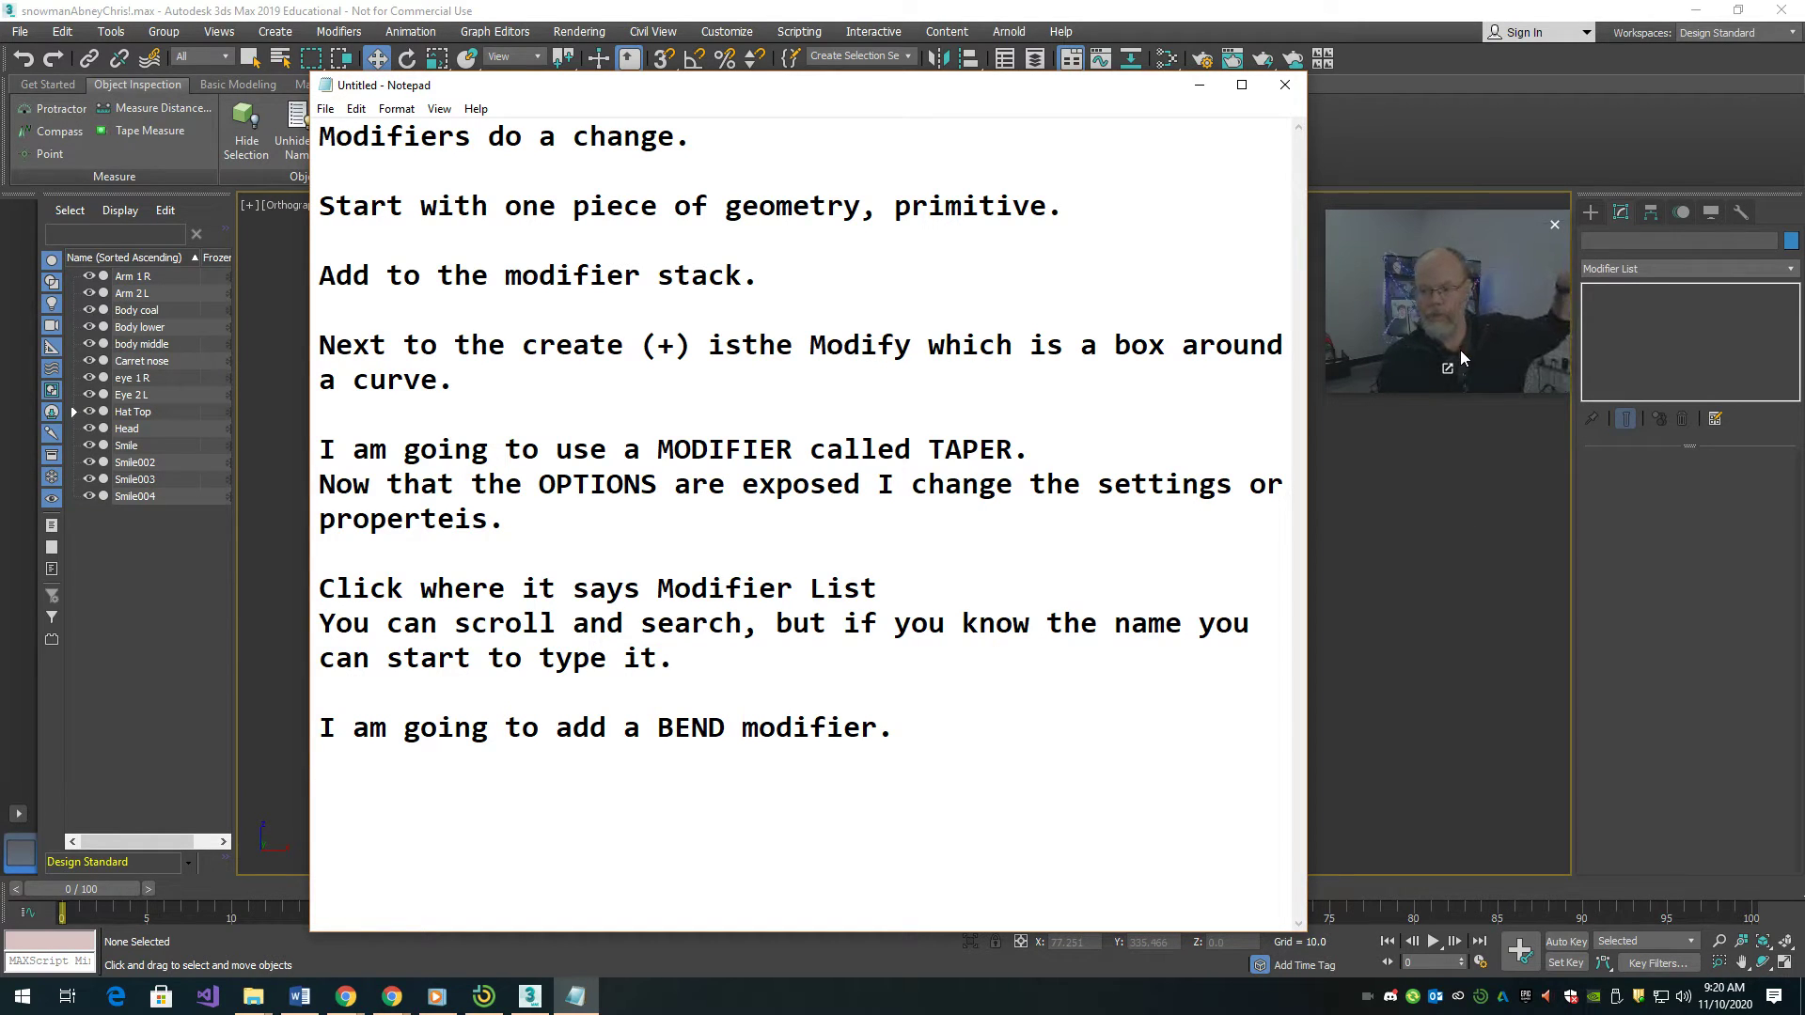
left_click(1650, 242)
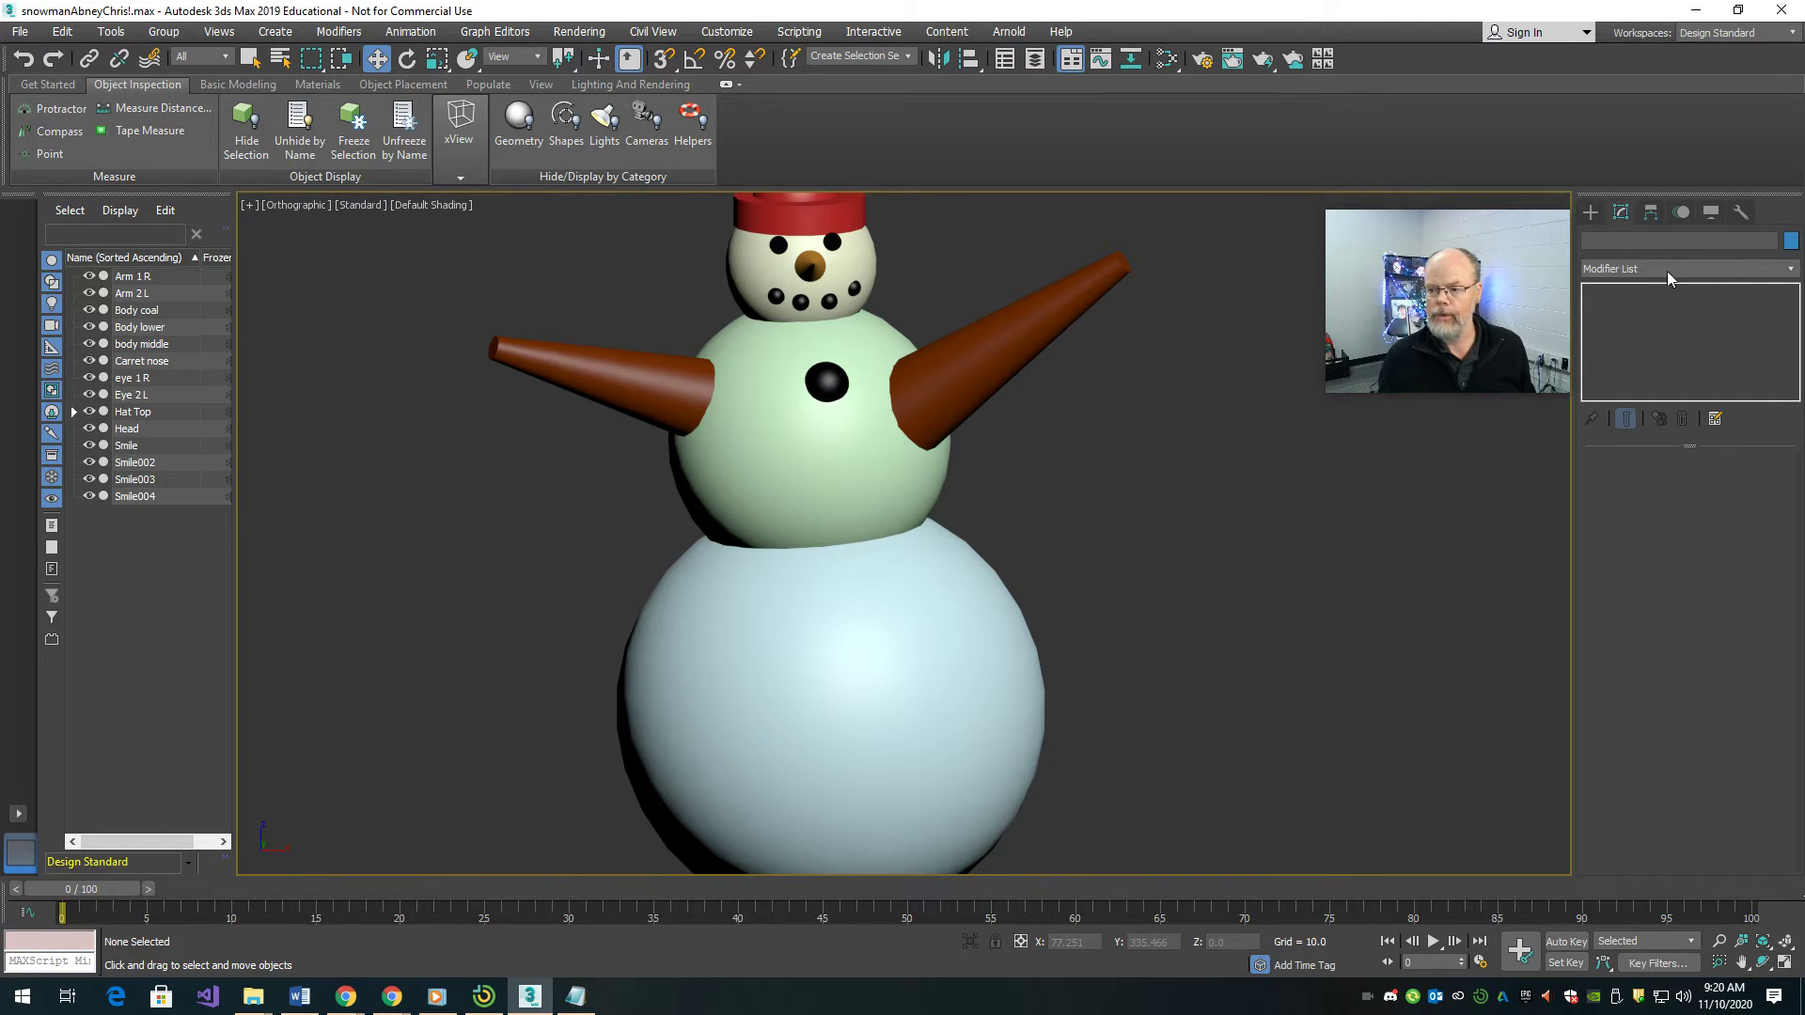
left_click(1664, 269)
left_click(1177, 533)
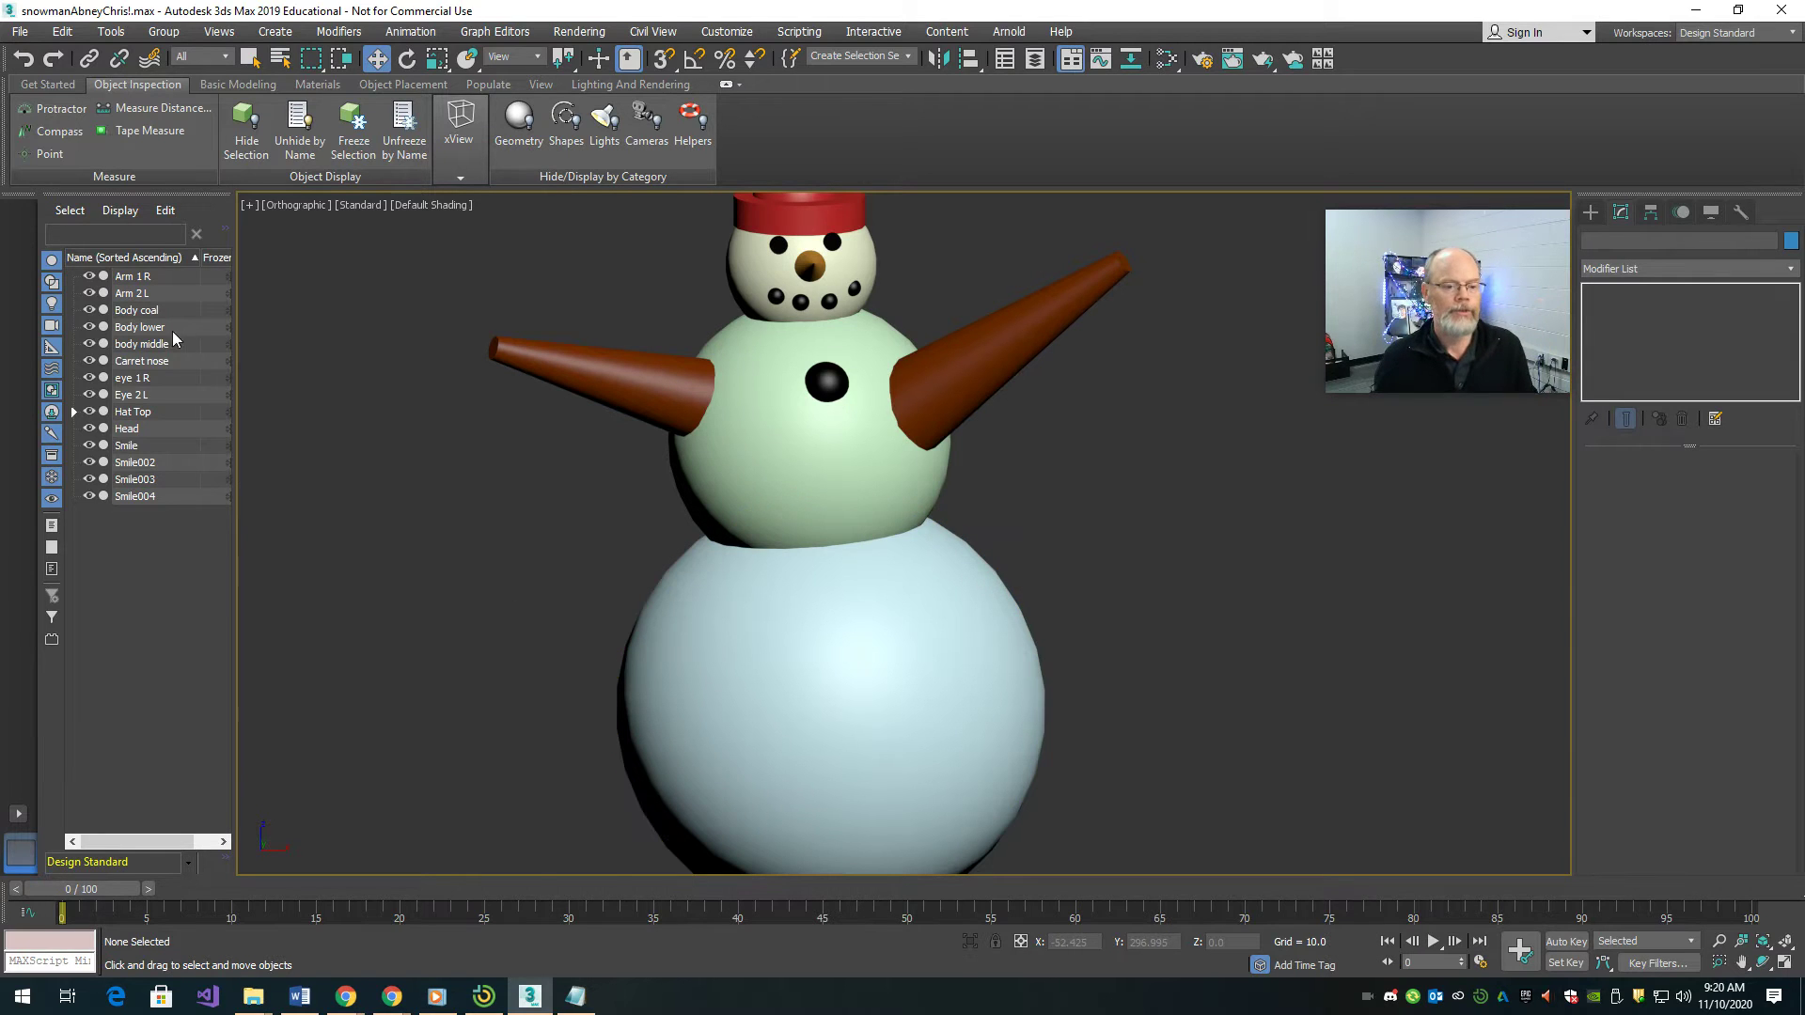
left_click(651, 374)
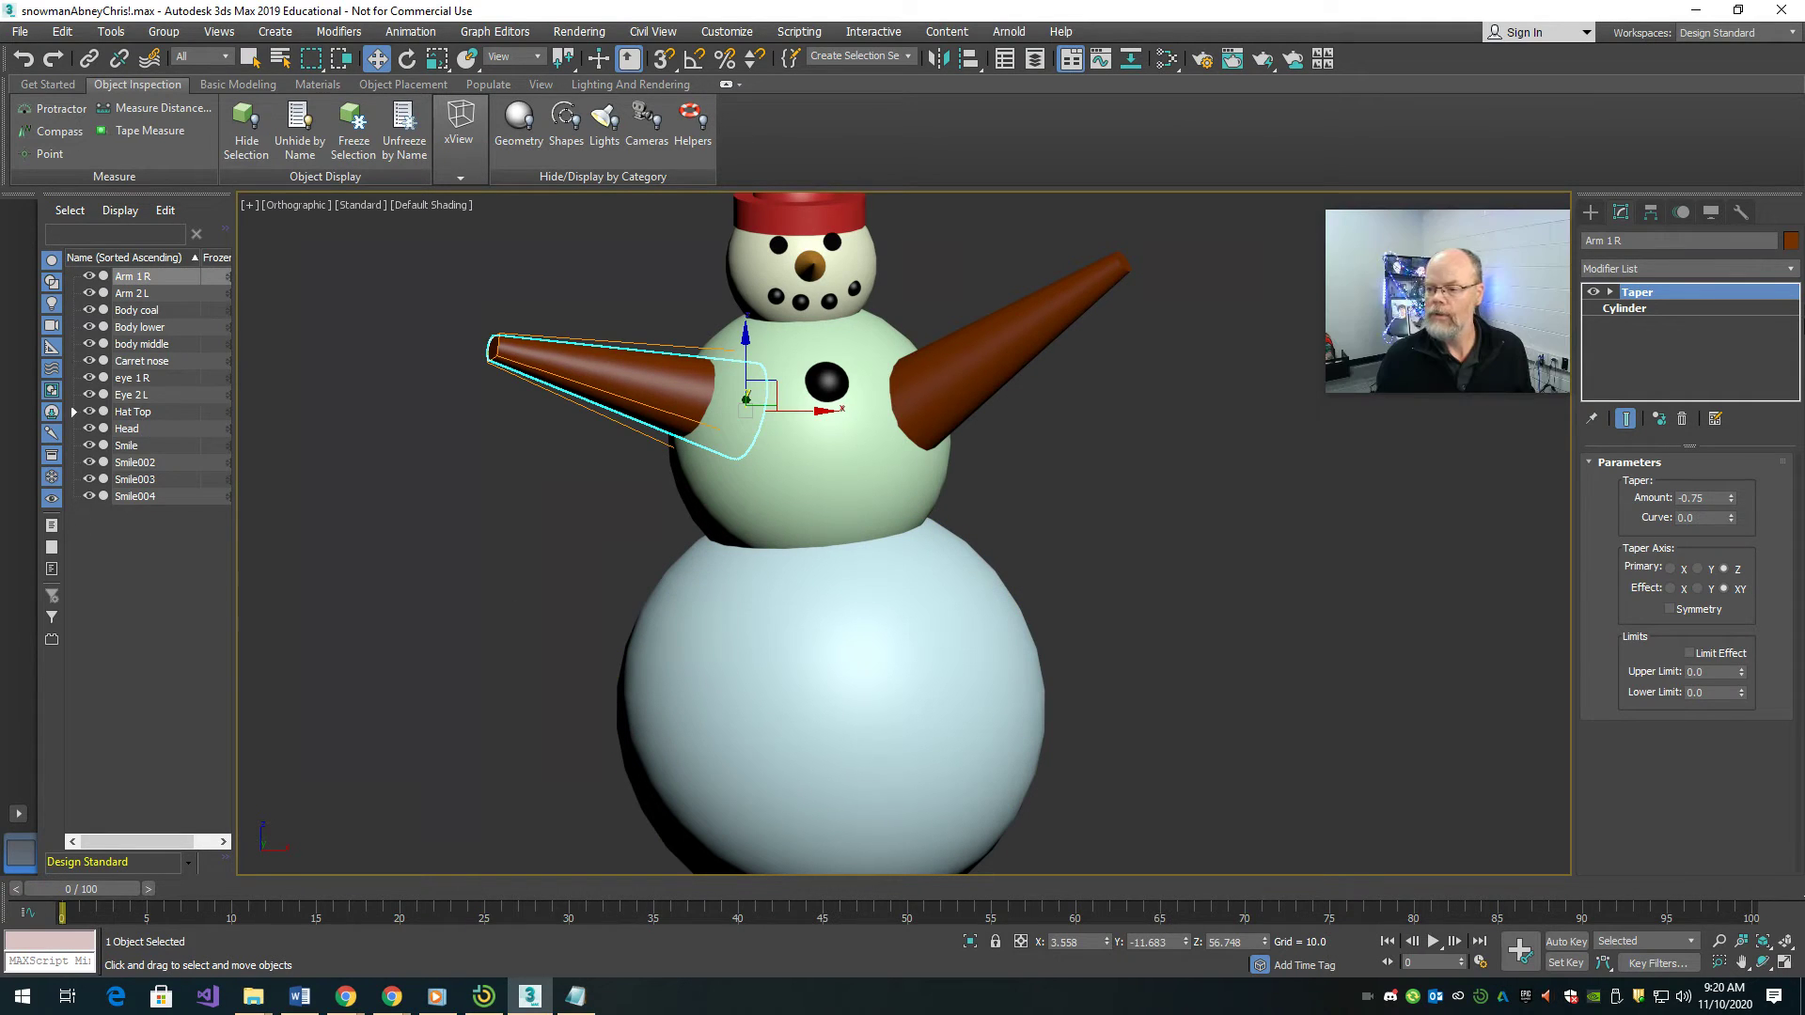
left_click(1643, 268)
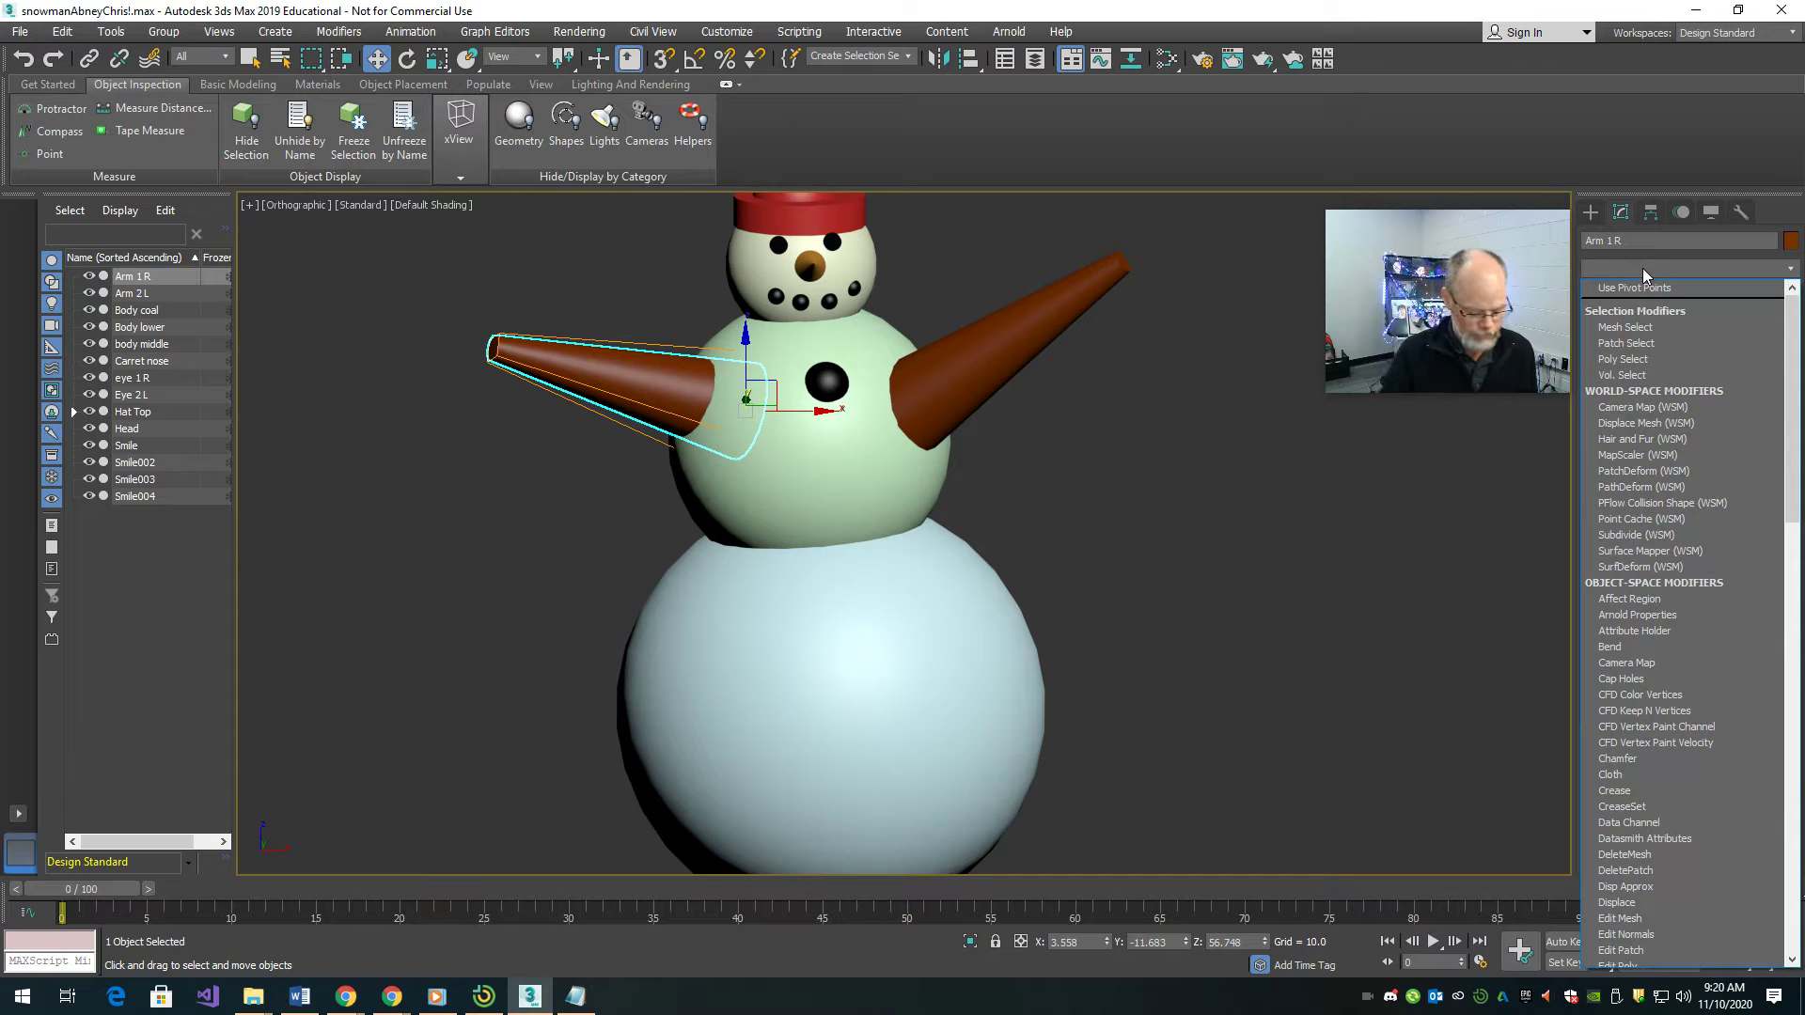
key("Return")
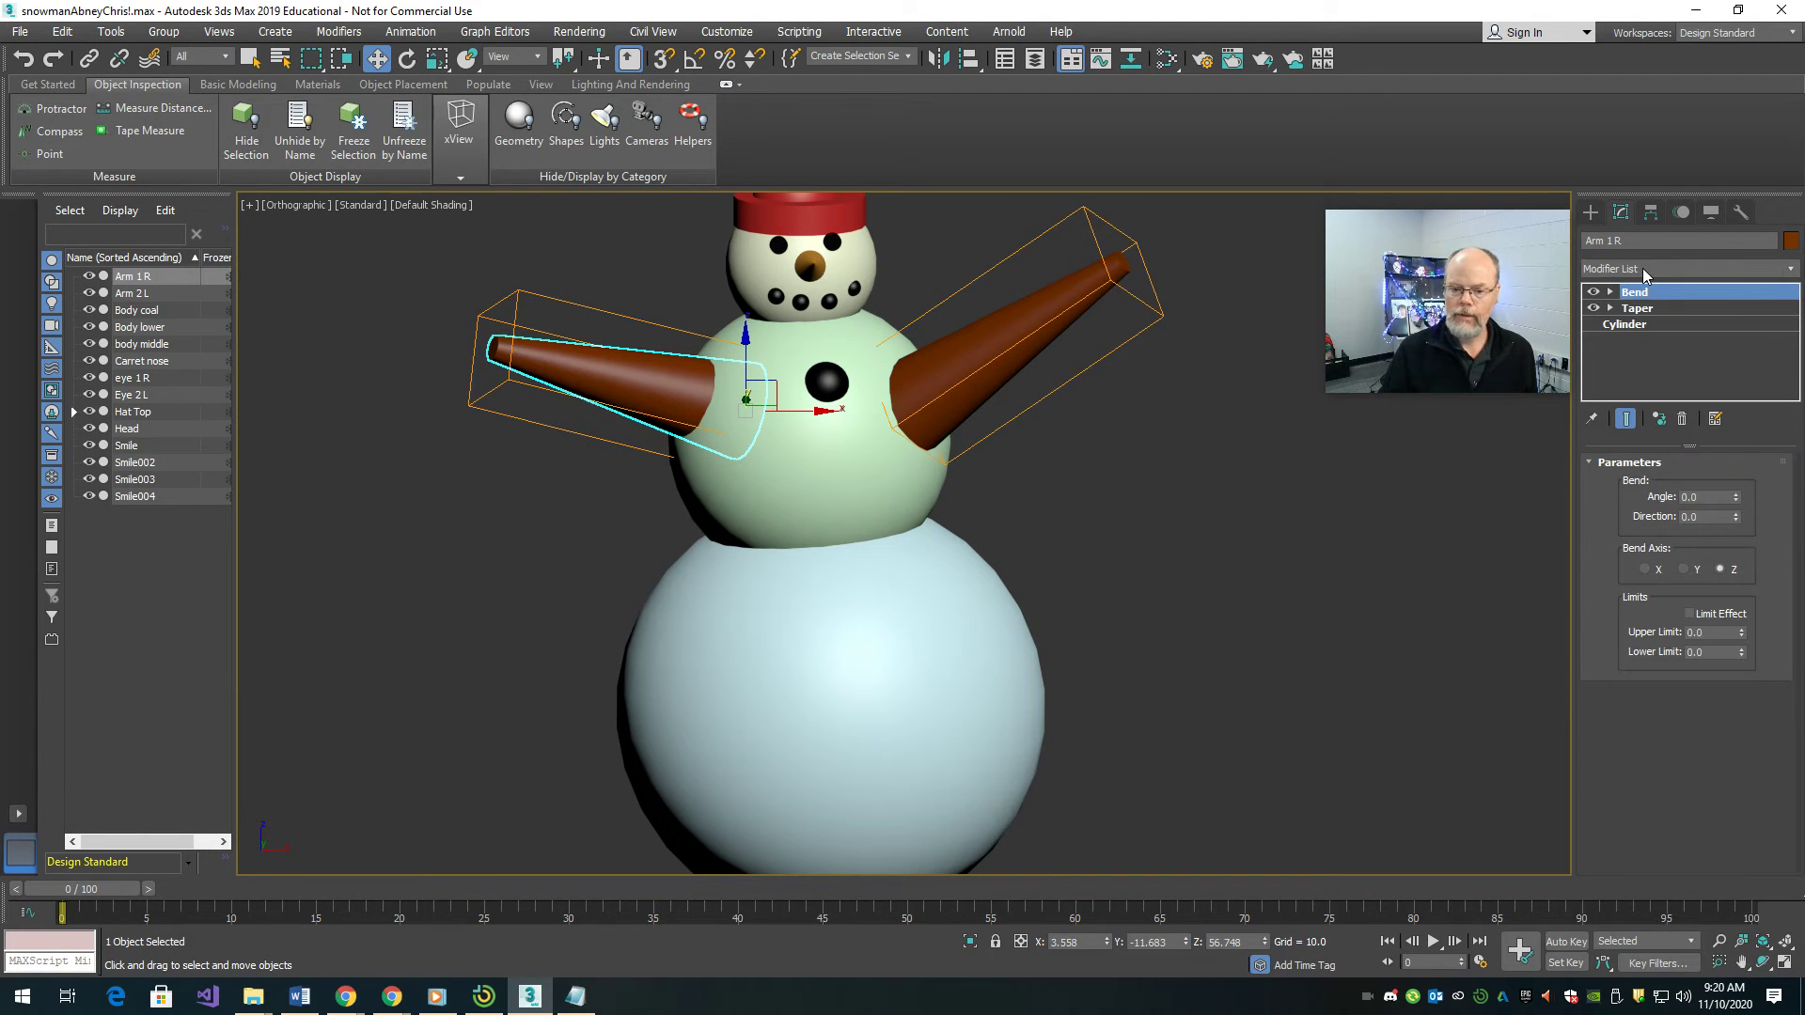
- Try different Bend angles on Arm 1 R, such as -35.5, and leave the angle at -17
left_click(1736, 494)
left_click_drag(1738, 498, 1286, 564)
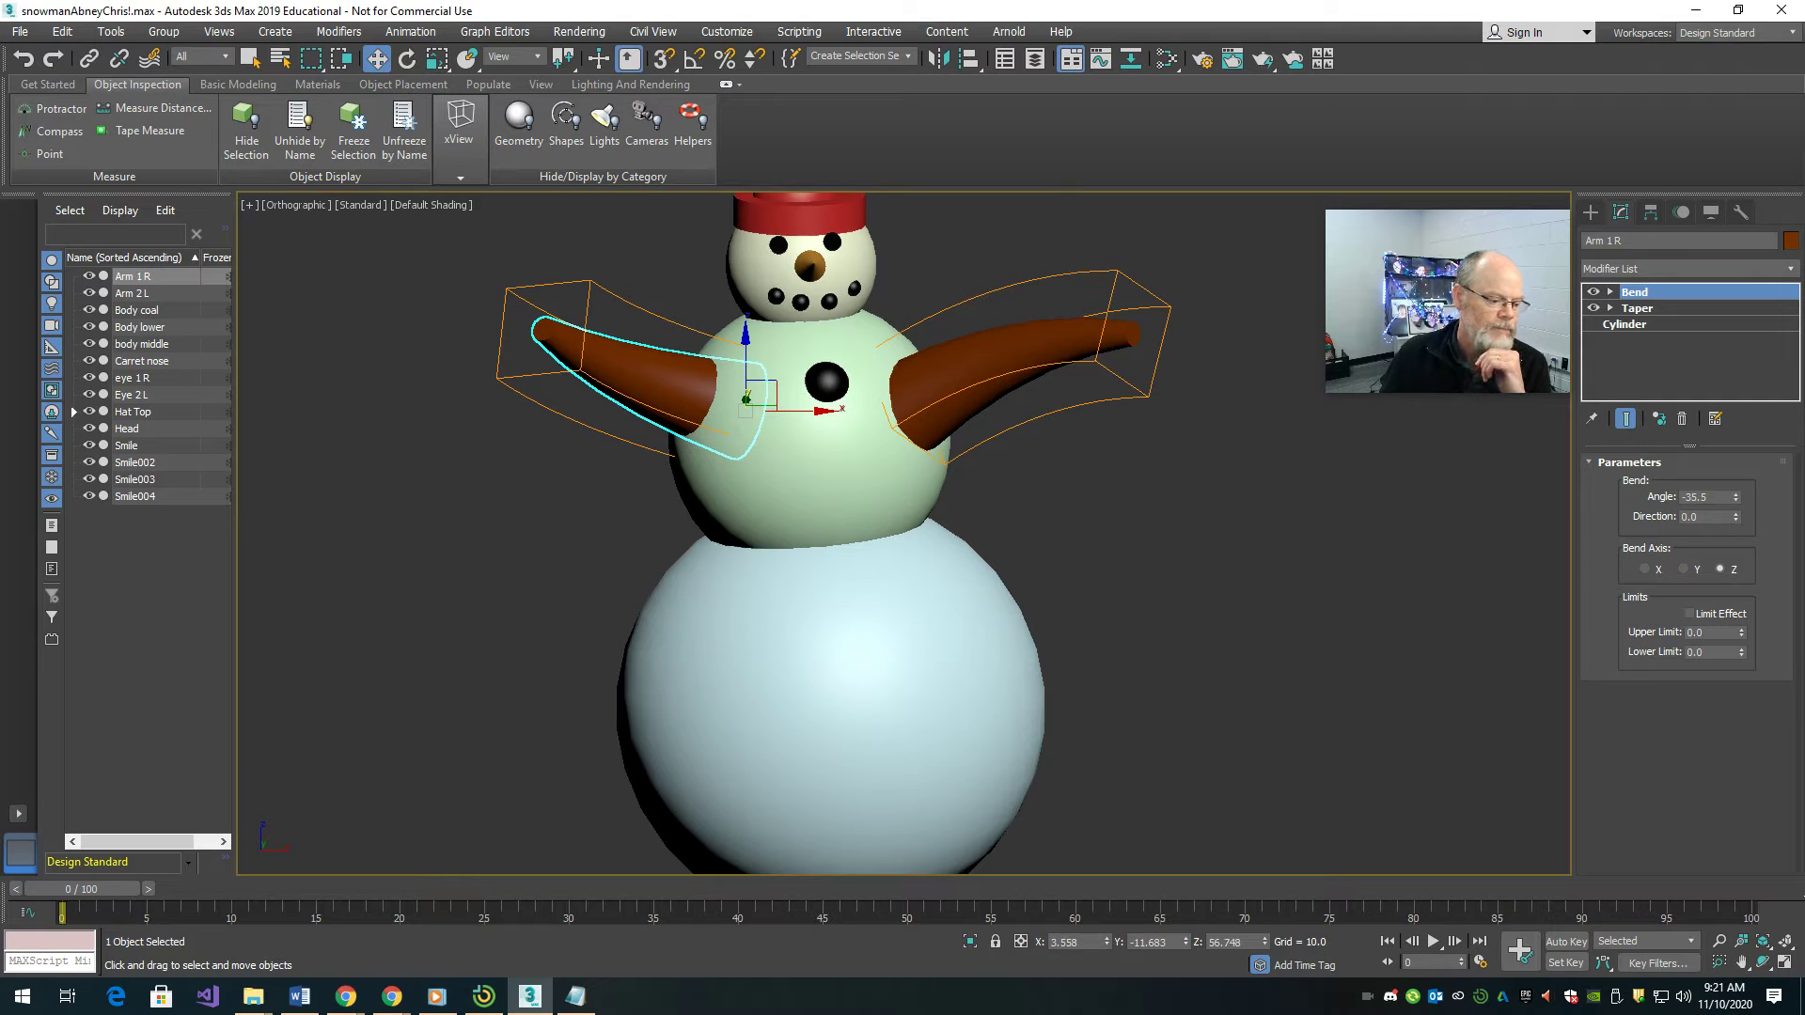
key("alt+Tab")
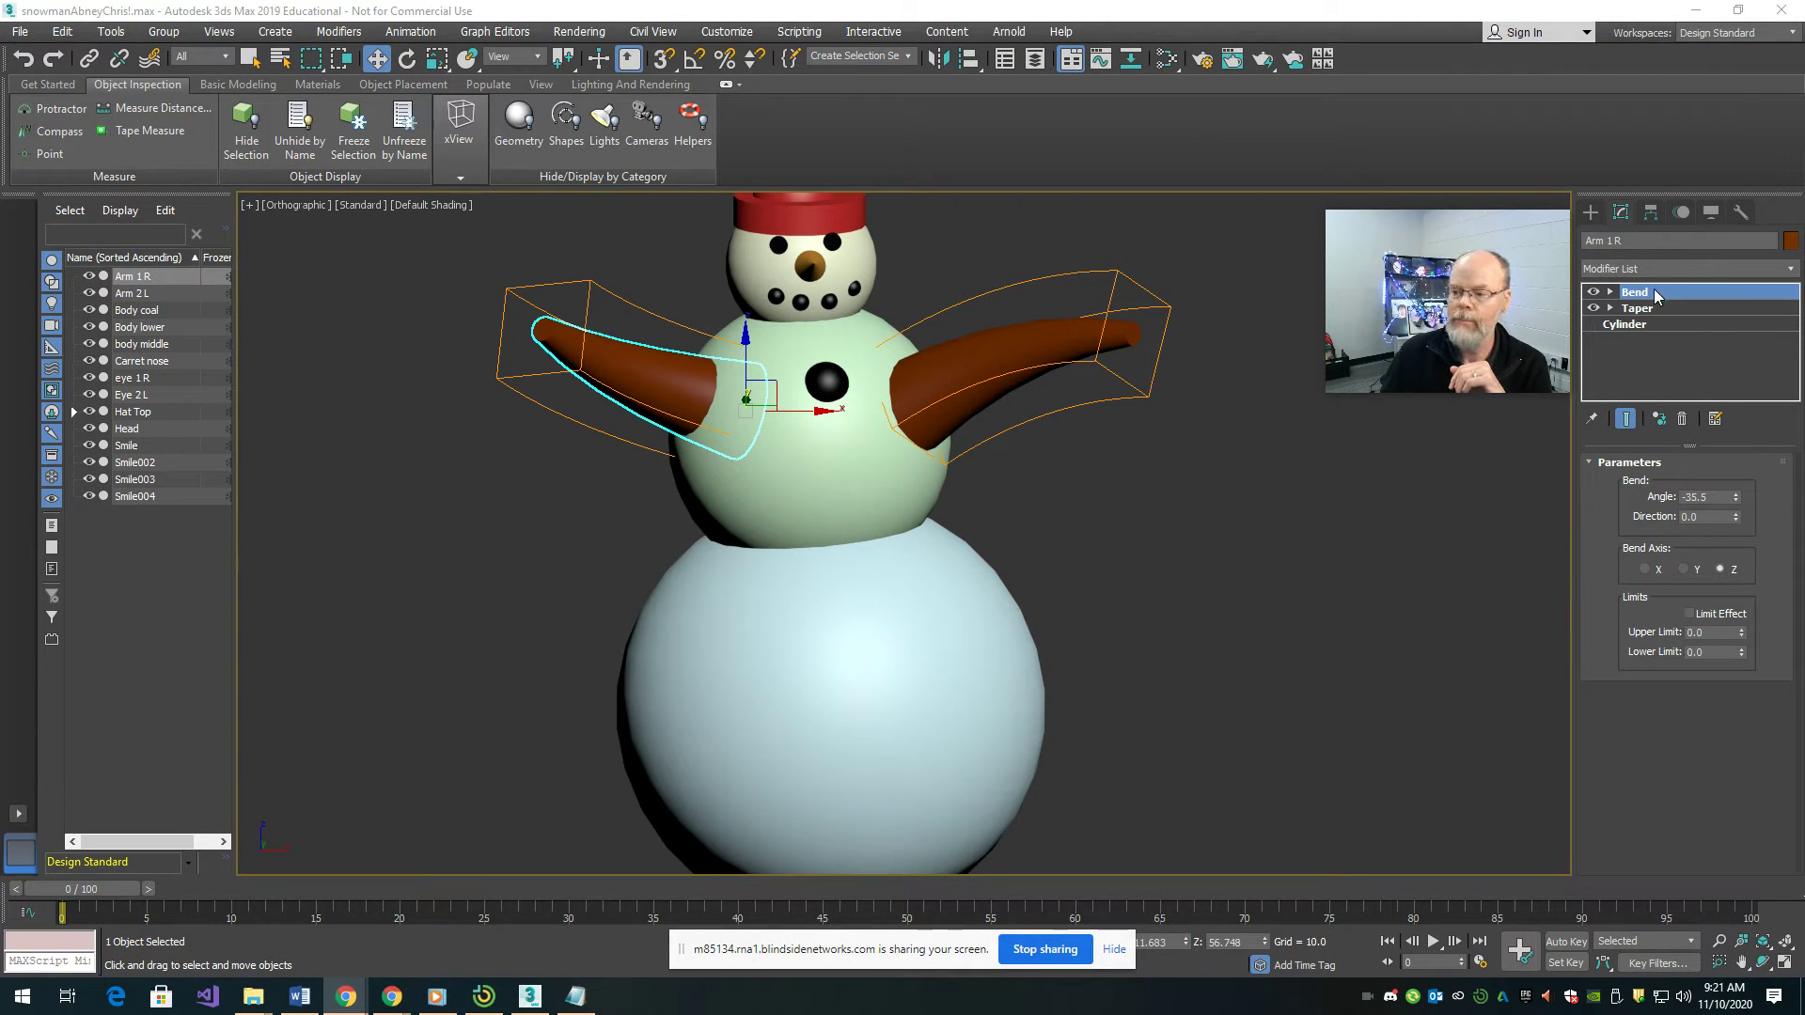
left_click_drag(1739, 499, 1316, 635)
left_click_drag(1339, 127, 1358, 526)
left_click_drag(1362, 323, 1362, 455)
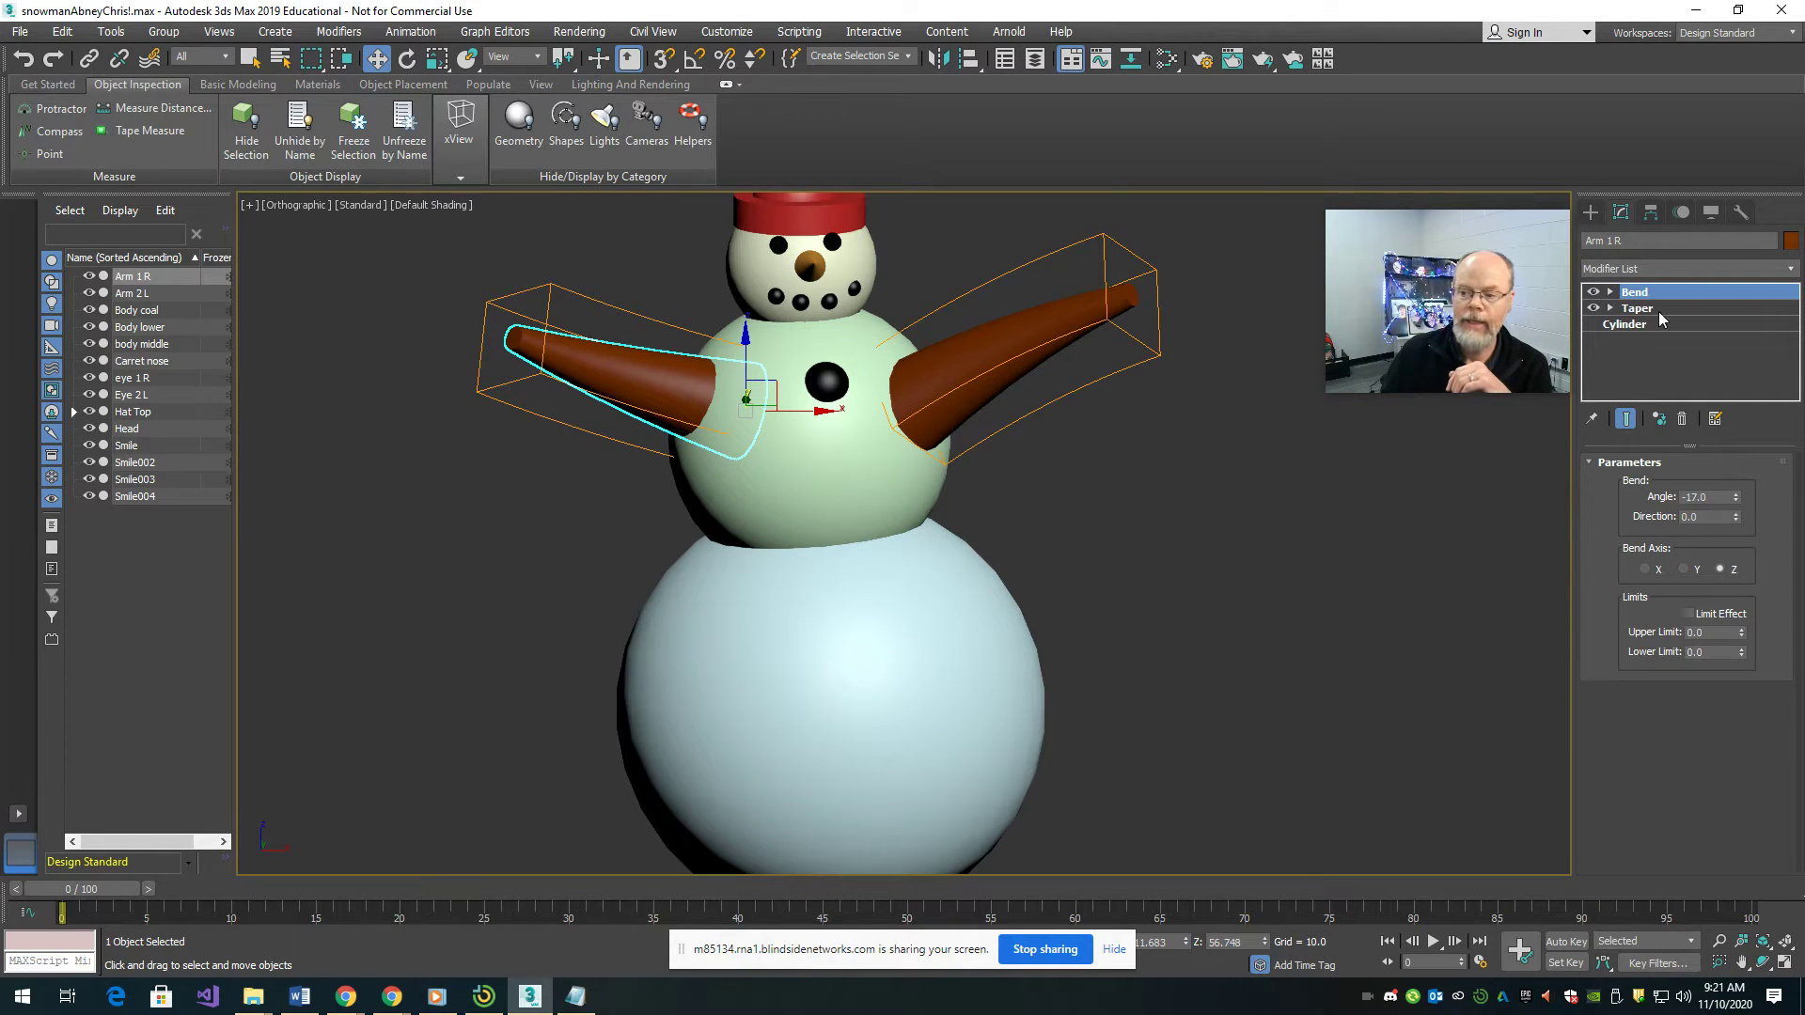
- Set Arm 1 R's Taper amount to -0.95 and its Bend angle to -13
left_click(1636, 309)
mouse_move(1730, 498)
left_mouse_down()
mouse_move(1729, 551)
mouse_move(1730, 517)
left_mouse_up()
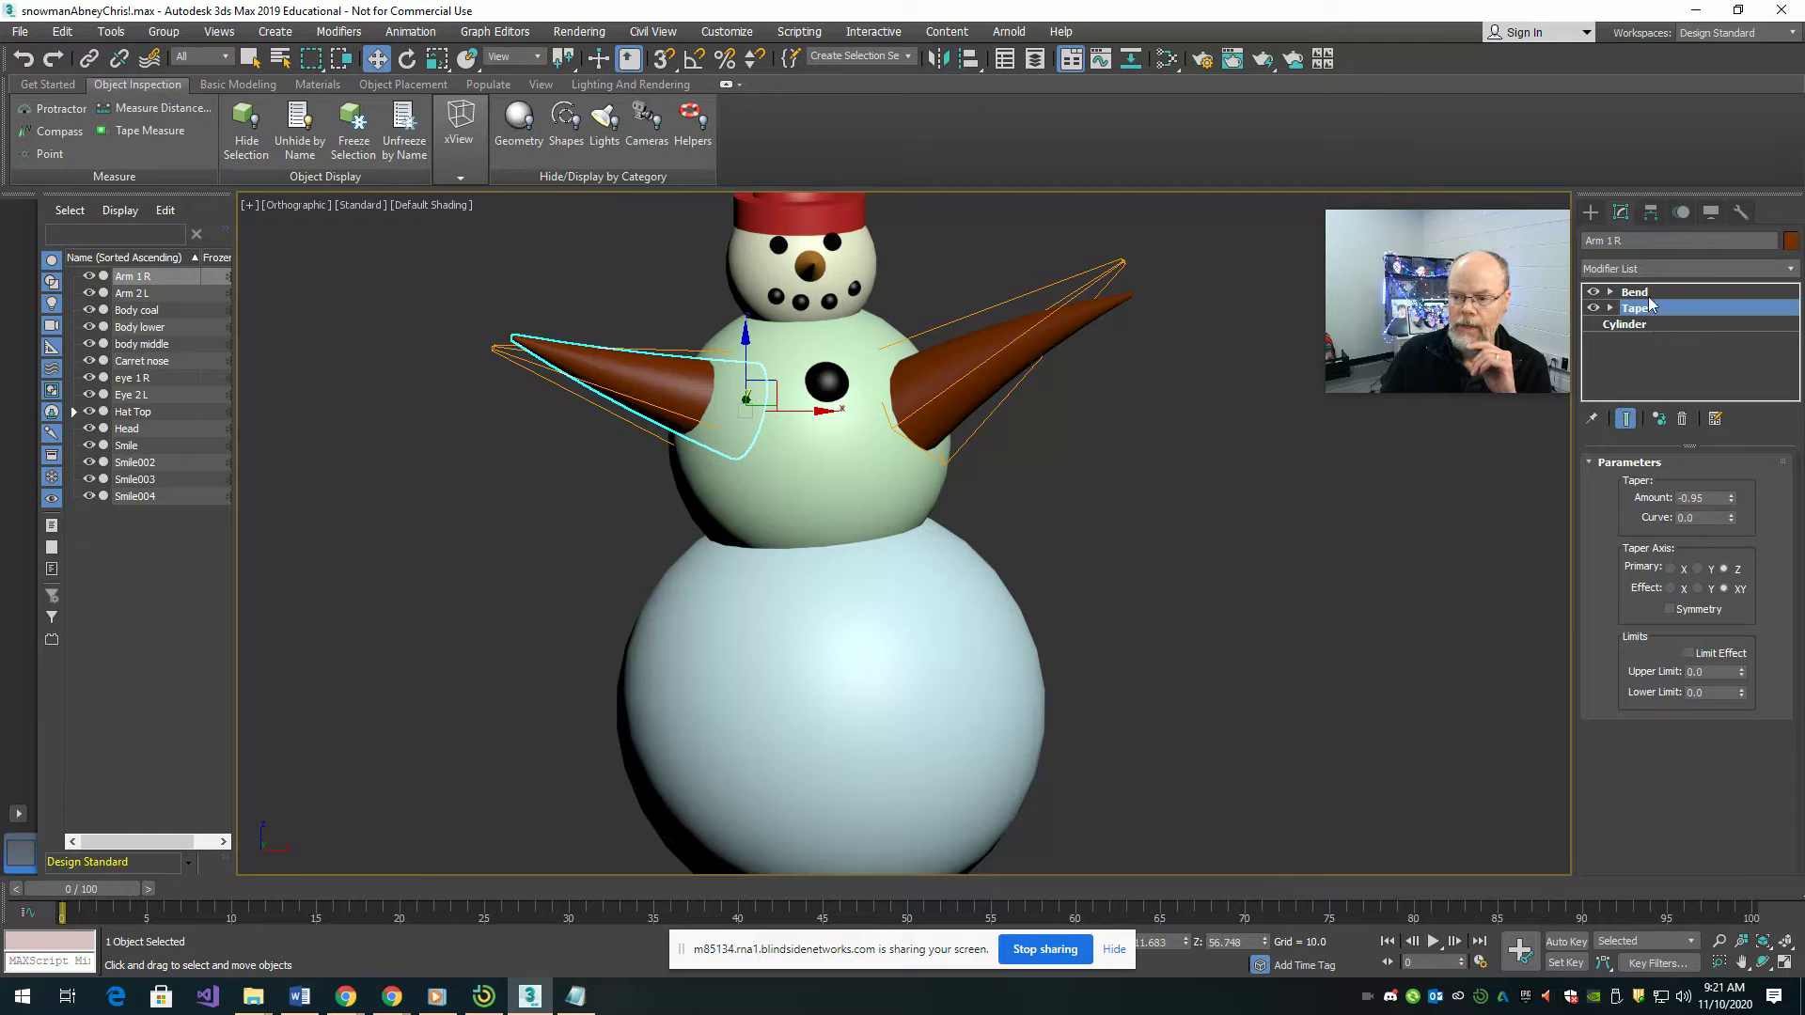
left_click(1652, 294)
mouse_move(1736, 496)
left_mouse_down()
mouse_move(1724, 338)
mouse_move(1727, 486)
left_mouse_up()
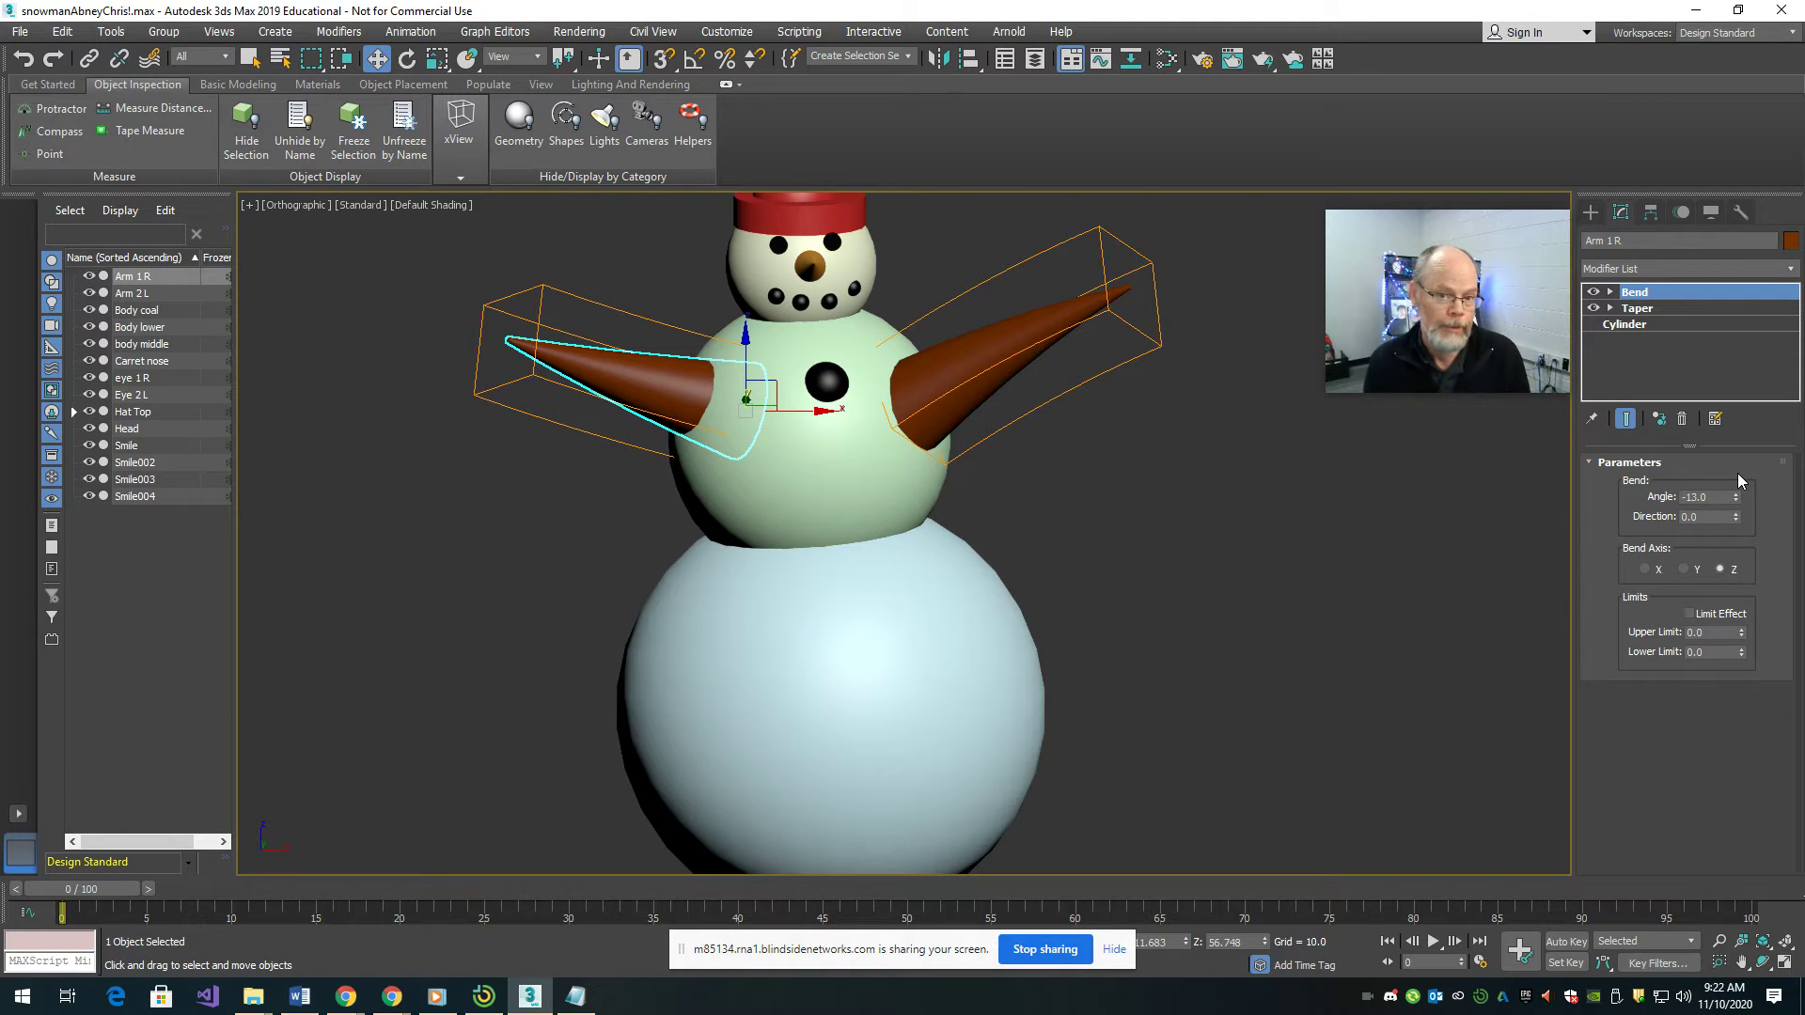
- Change Arm 1 R's base cylinder to radius 3.266, height 44.34 and 32 height segments
left_click(1636, 326)
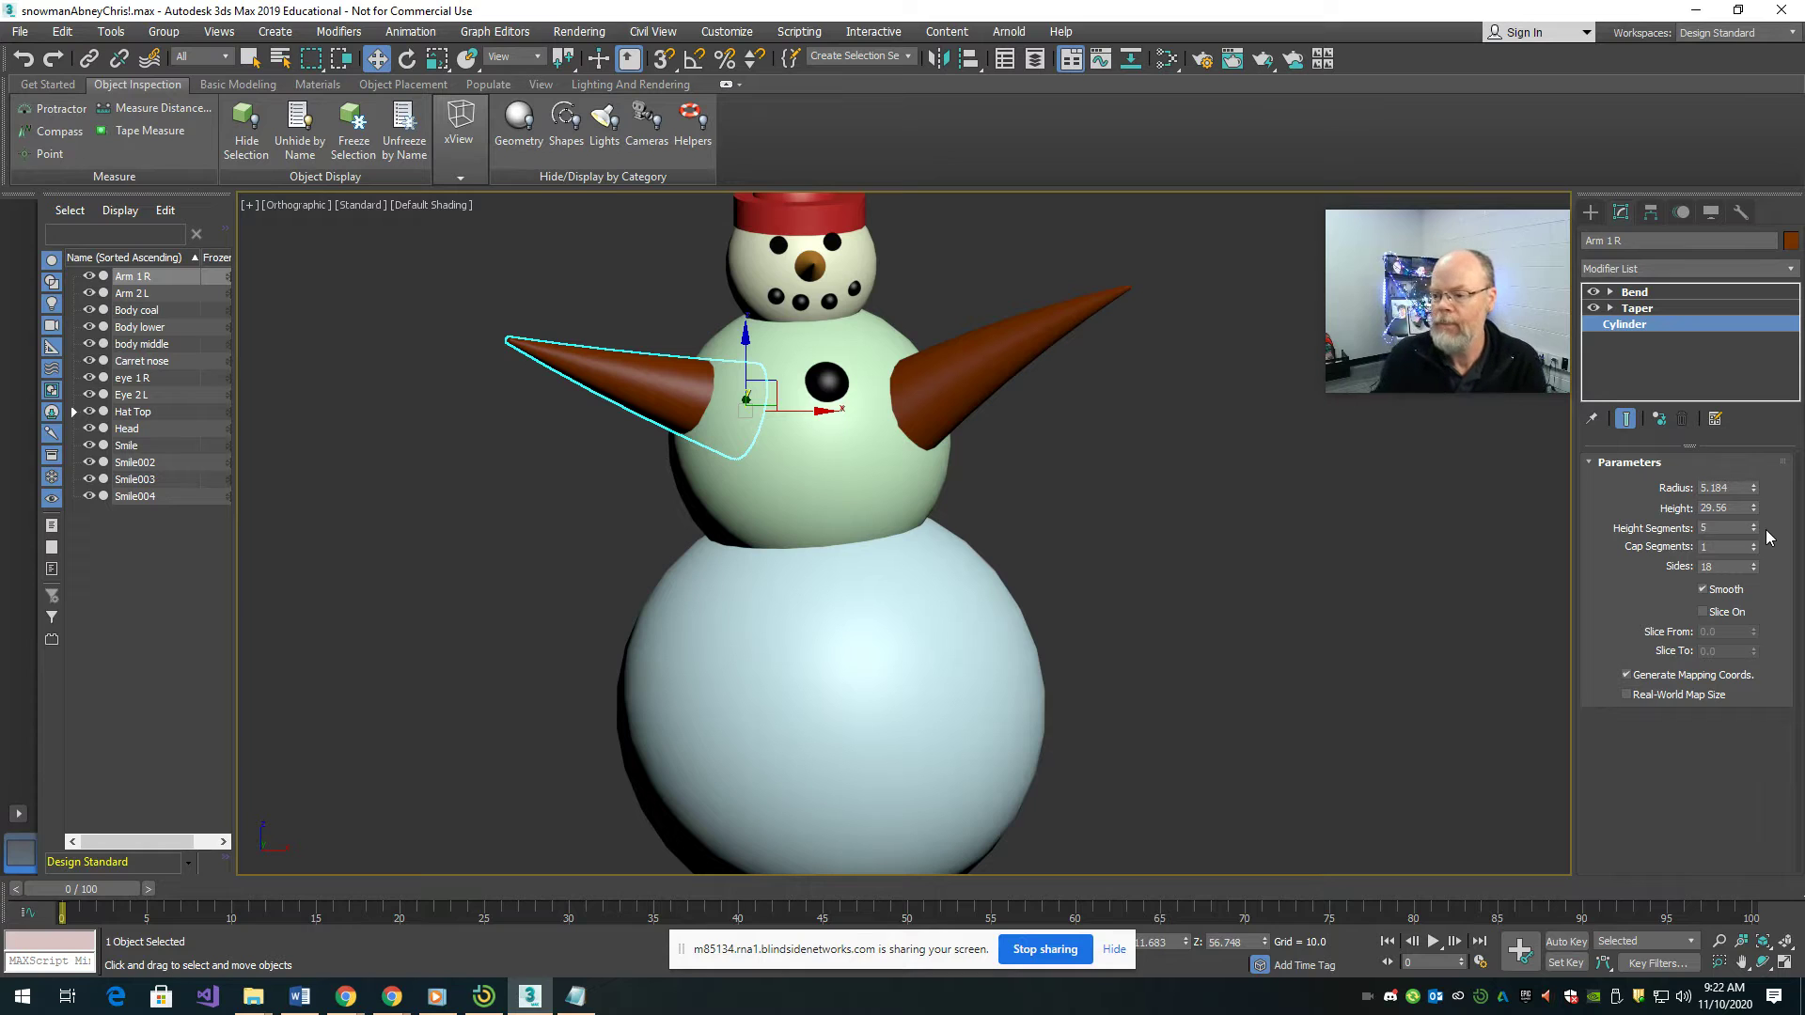
left_click_drag(1757, 500, 1754, 528)
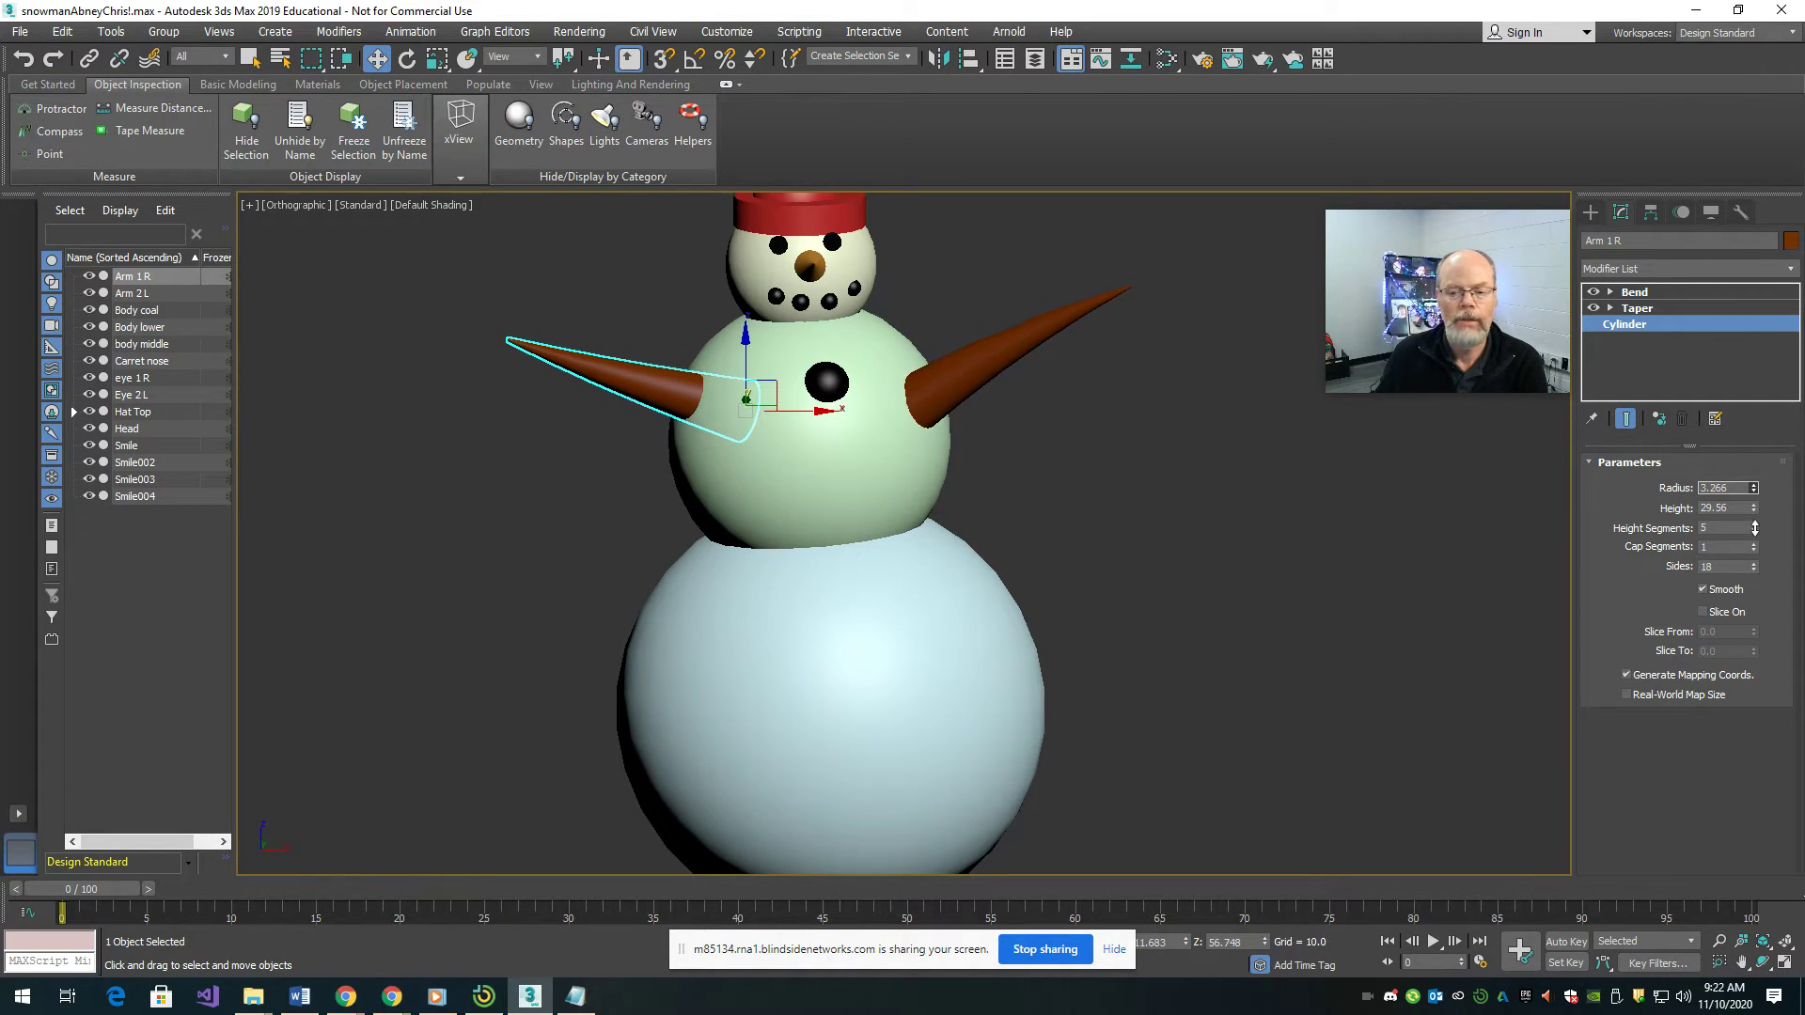
left_click_drag(1756, 511, 1754, 457)
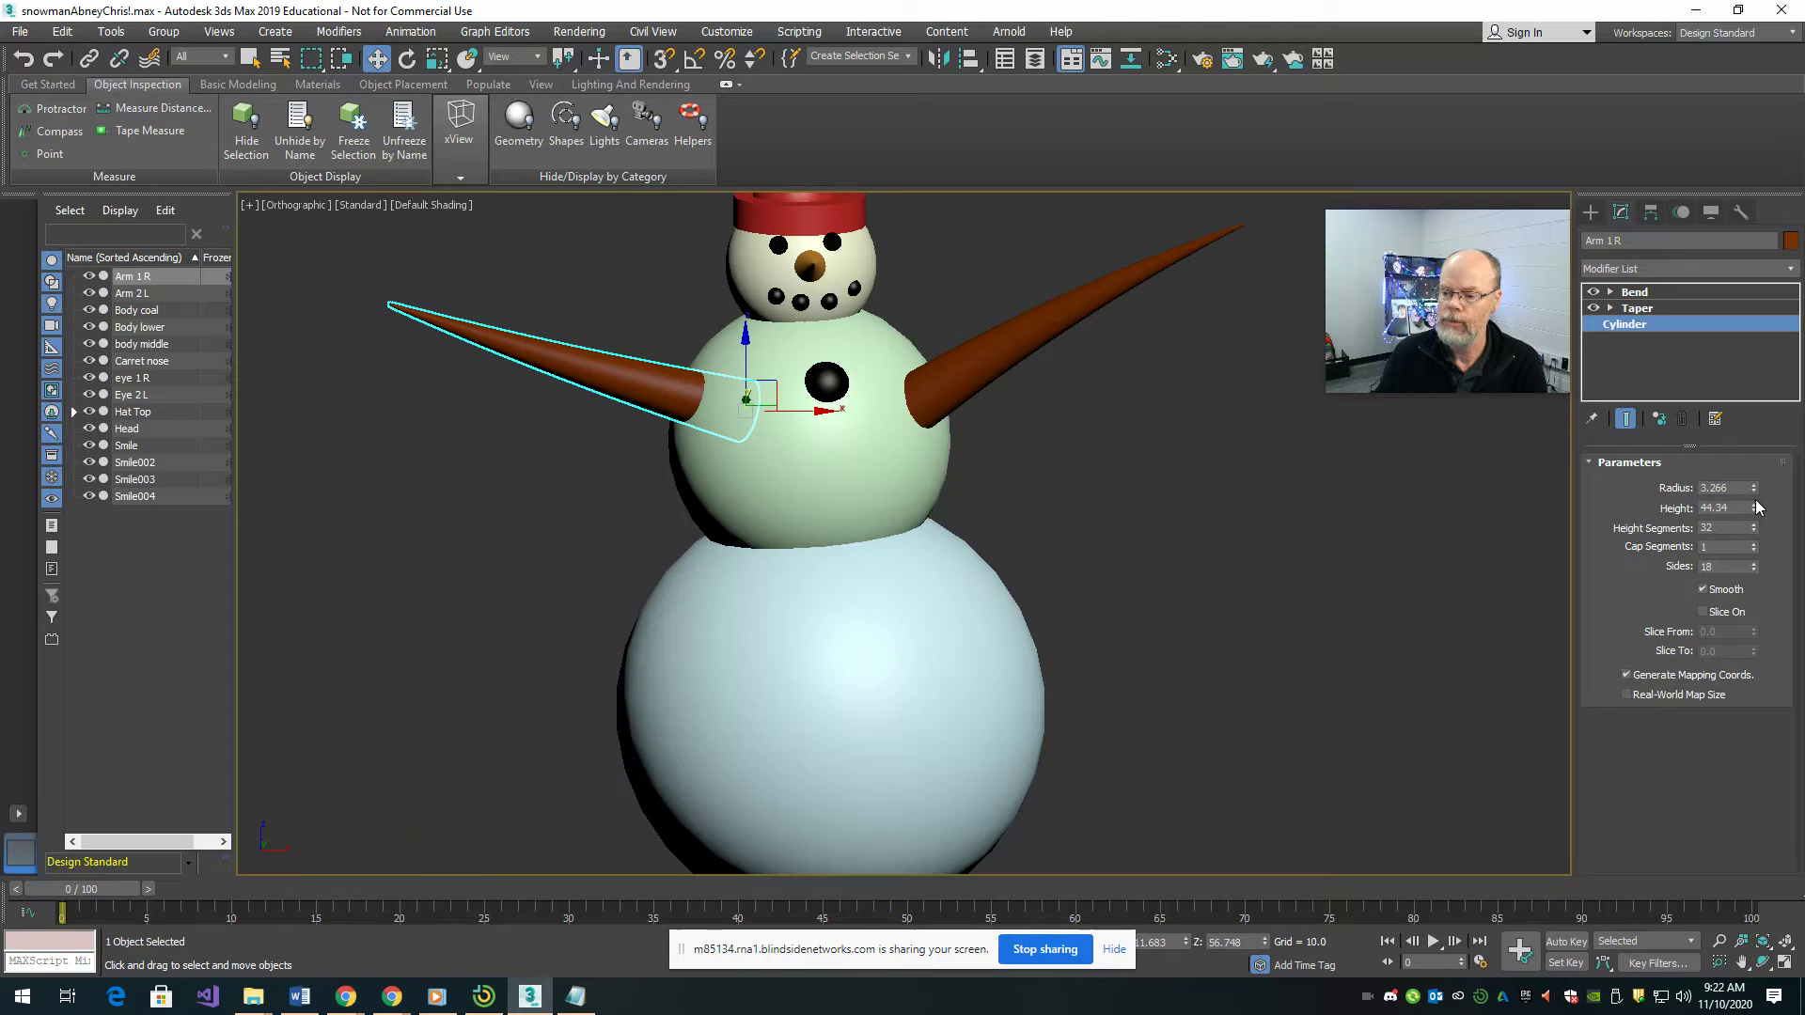
- Set the sides of Arm 1 R's base cylinder to 51 and its Taper amount to -0.82
left_click_drag(1754, 567, 1755, 532)
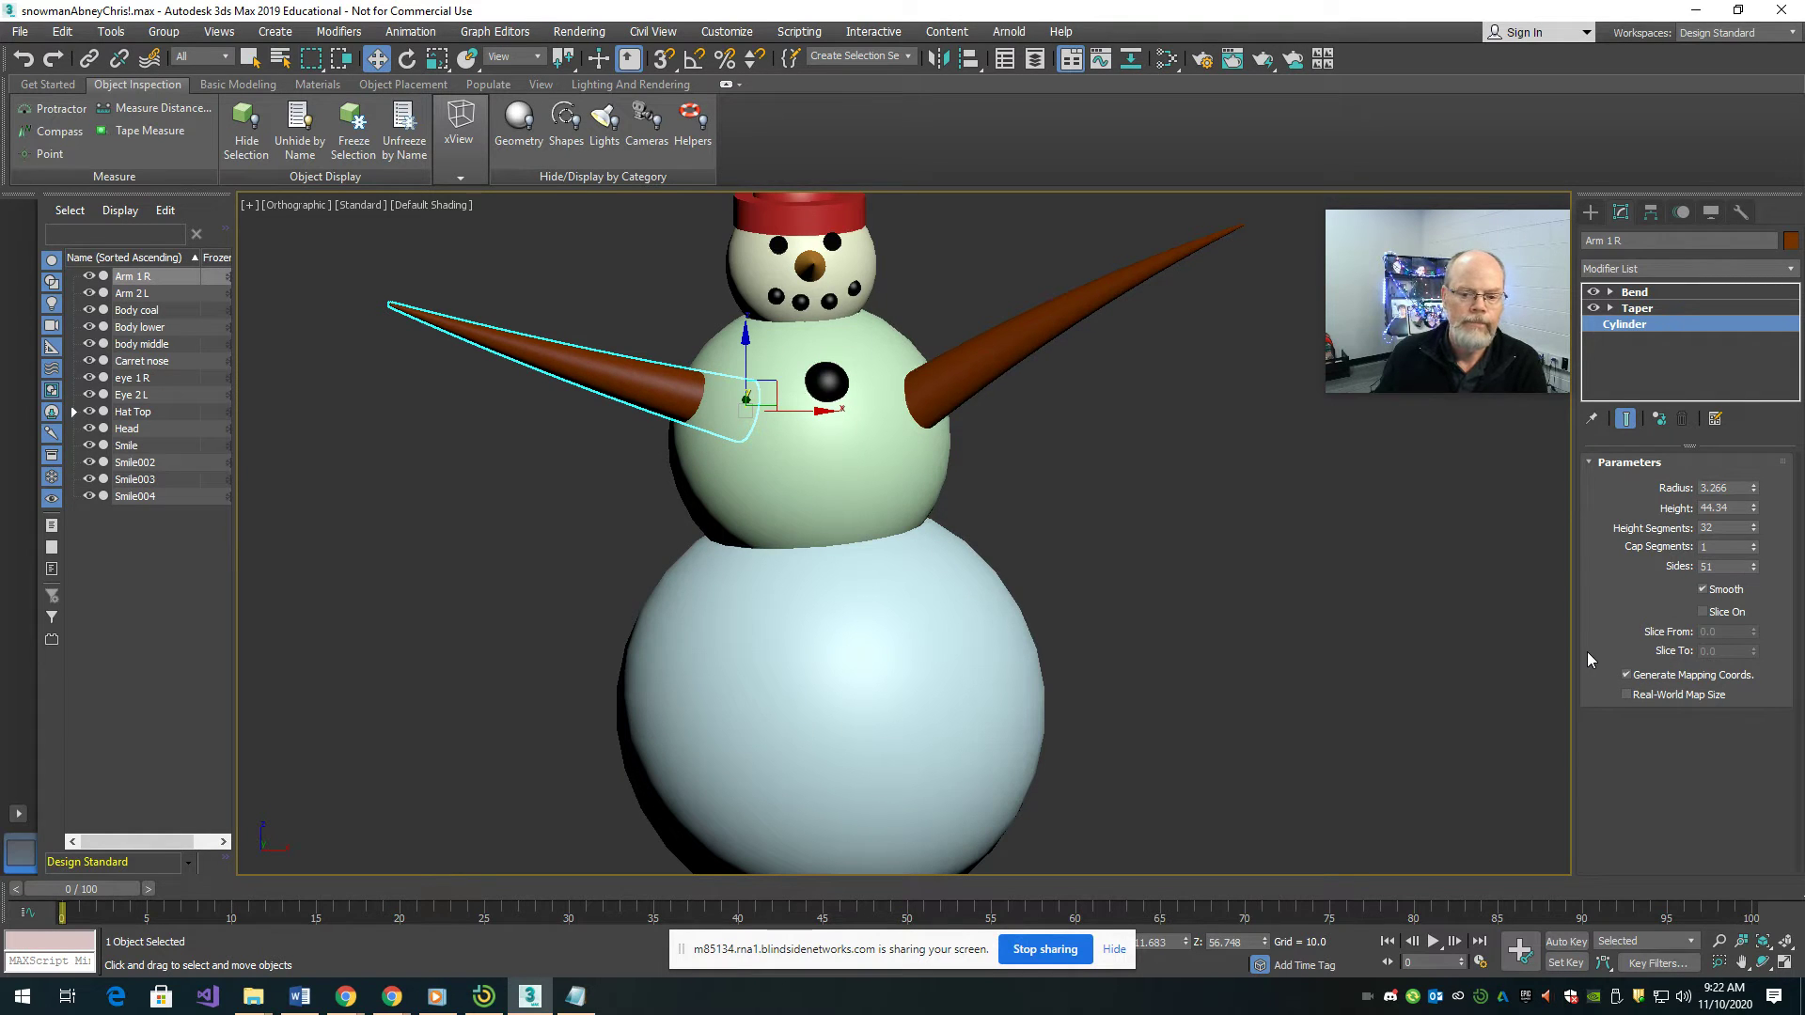
left_click(1636, 309)
left_click_drag(1735, 507, 1660, 480)
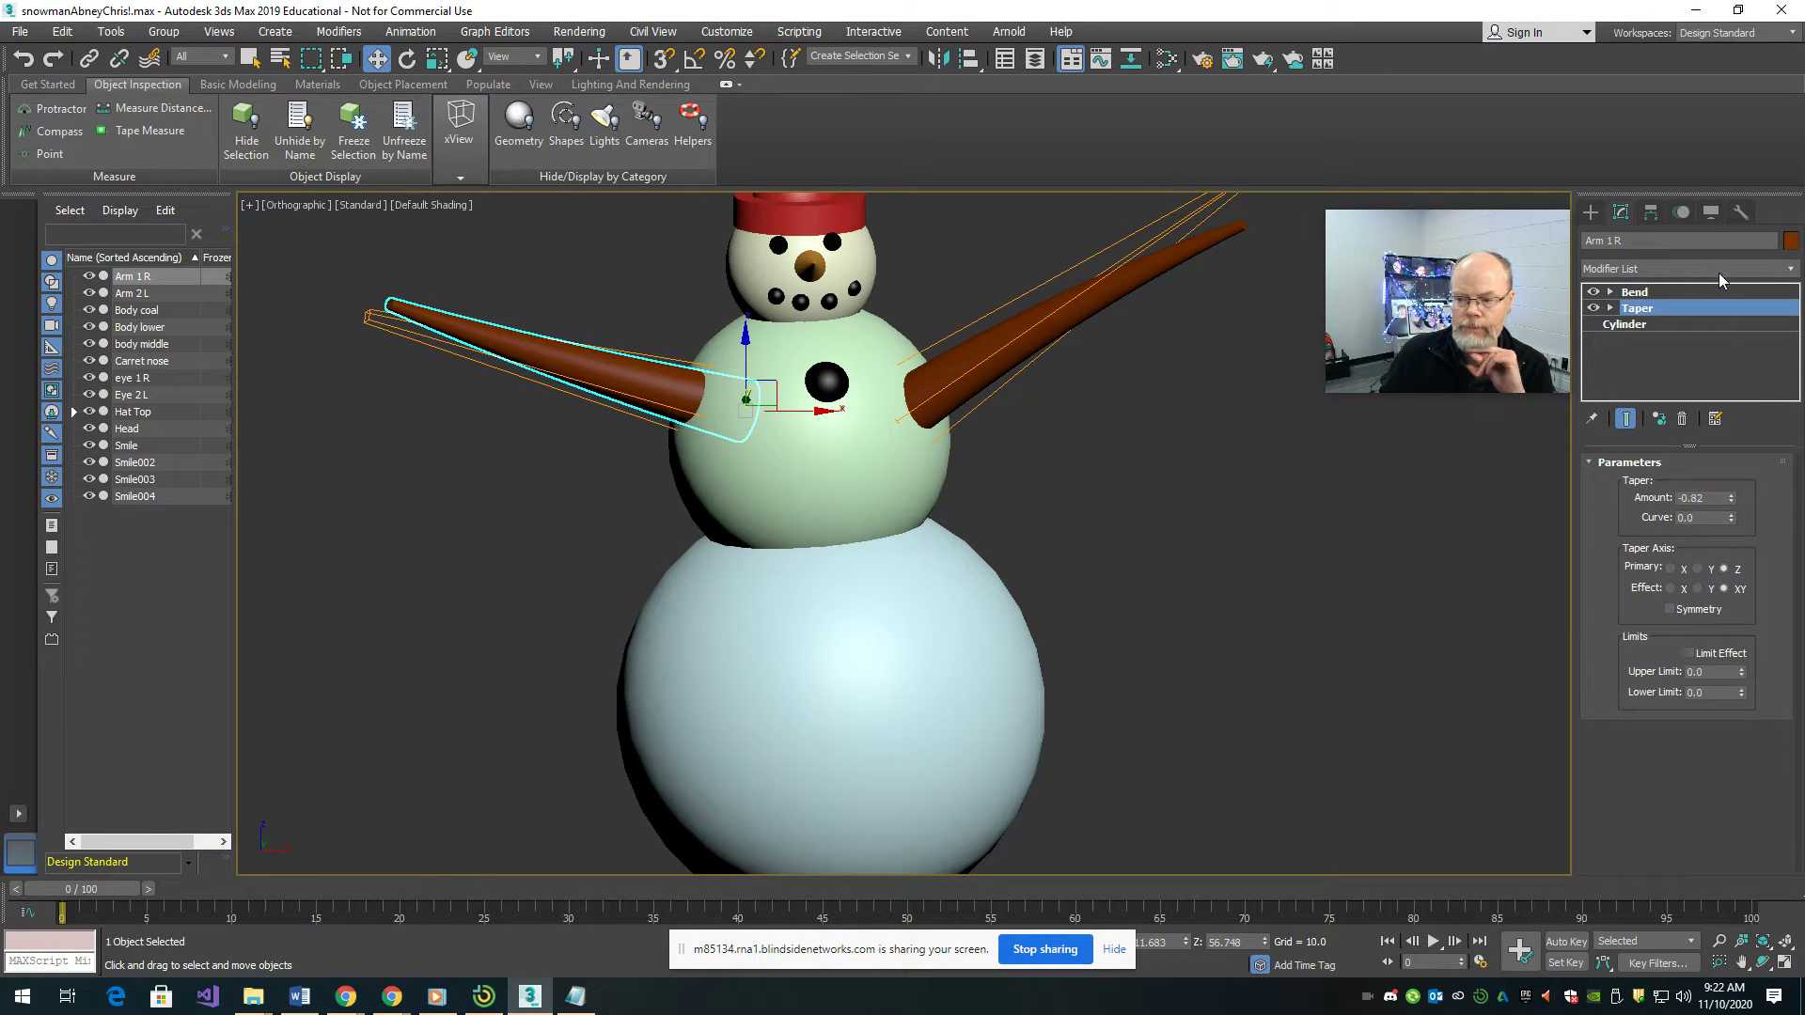
- Set Arm 1 R's Bend angle to -95
left_click(1671, 291)
left_click_drag(1736, 497, 1726, 652)
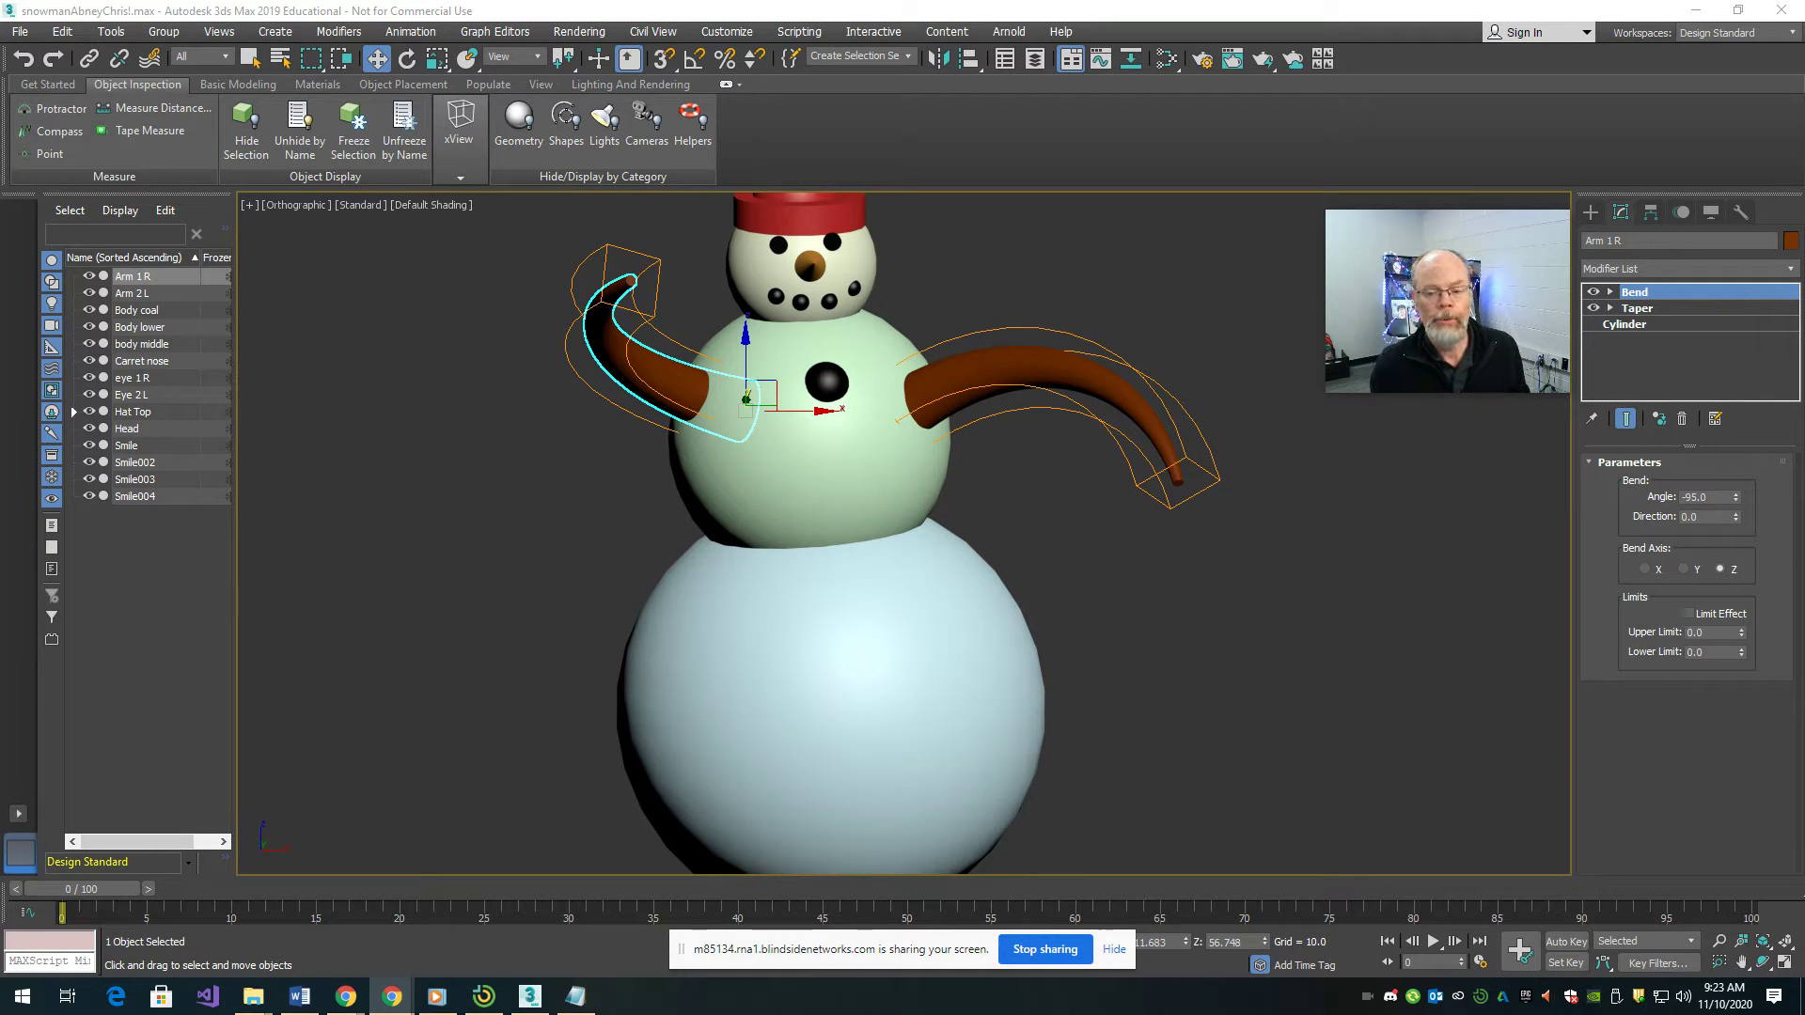
scroll(1215, 581, "down", 3)
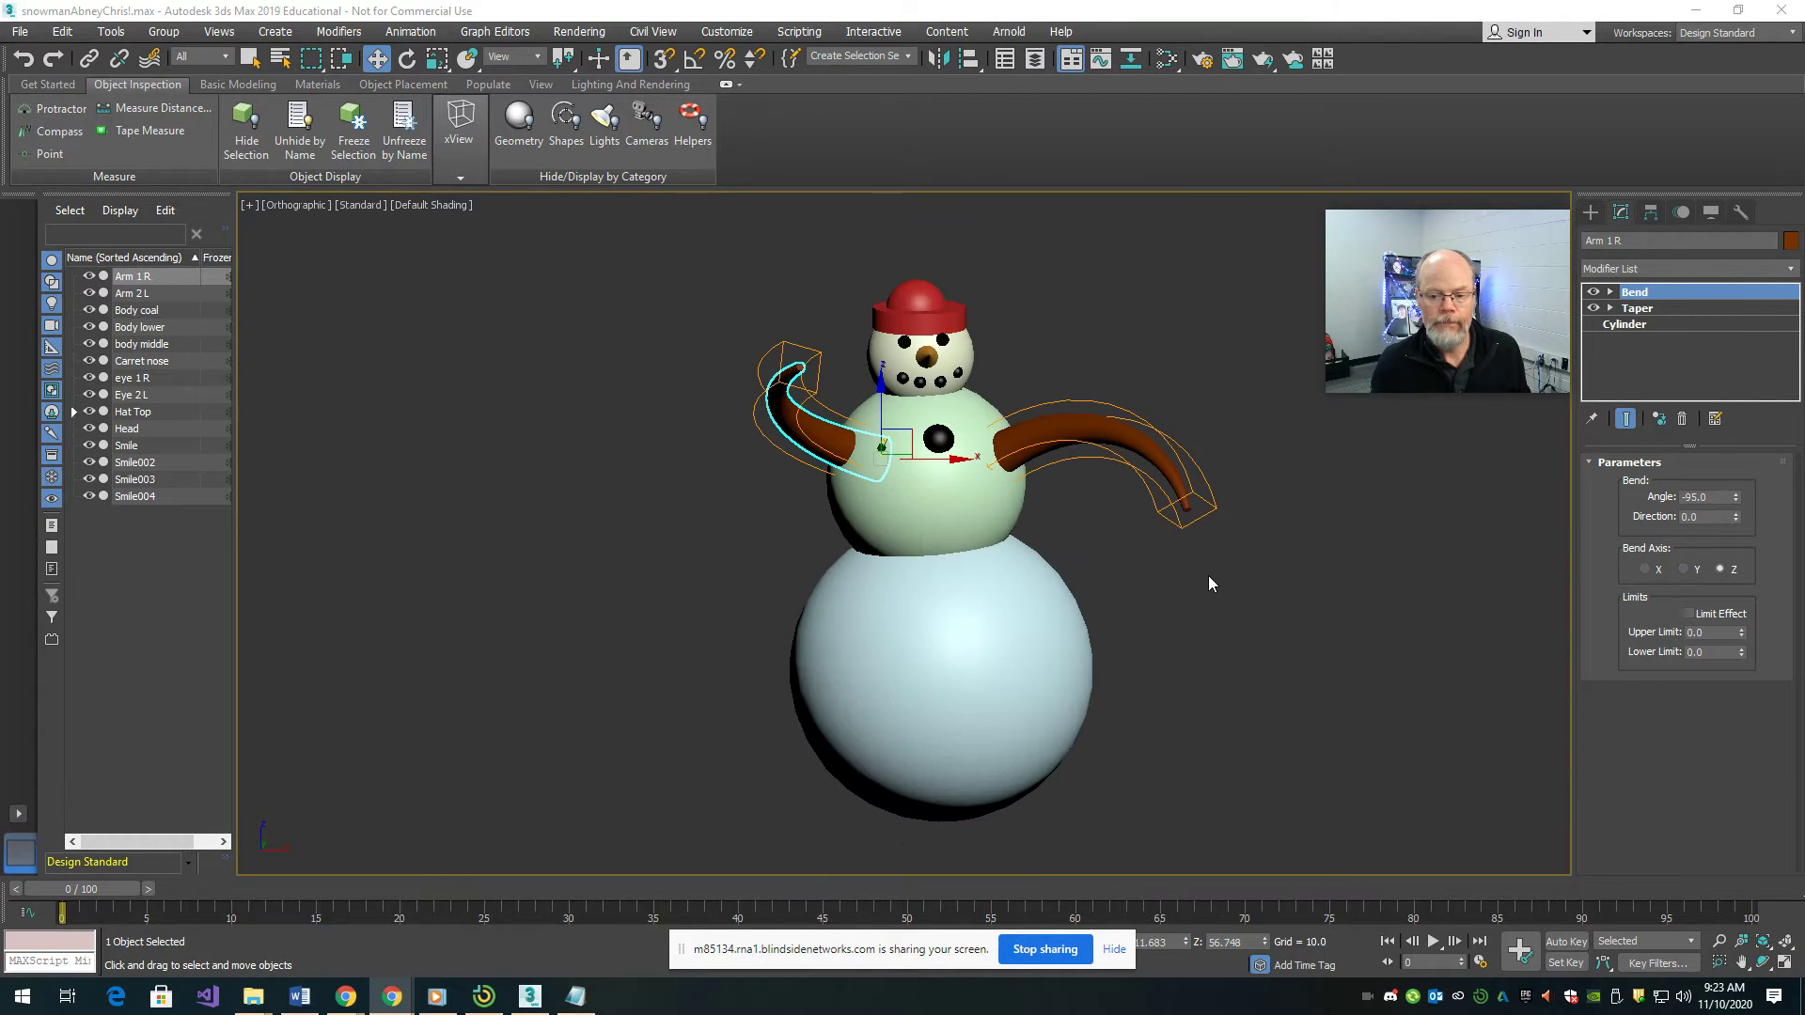
- In Notepad, add the note "Watch the save As, and Note teh PLUS key and how the file name changes" between dashed lines
left_click(575, 999)
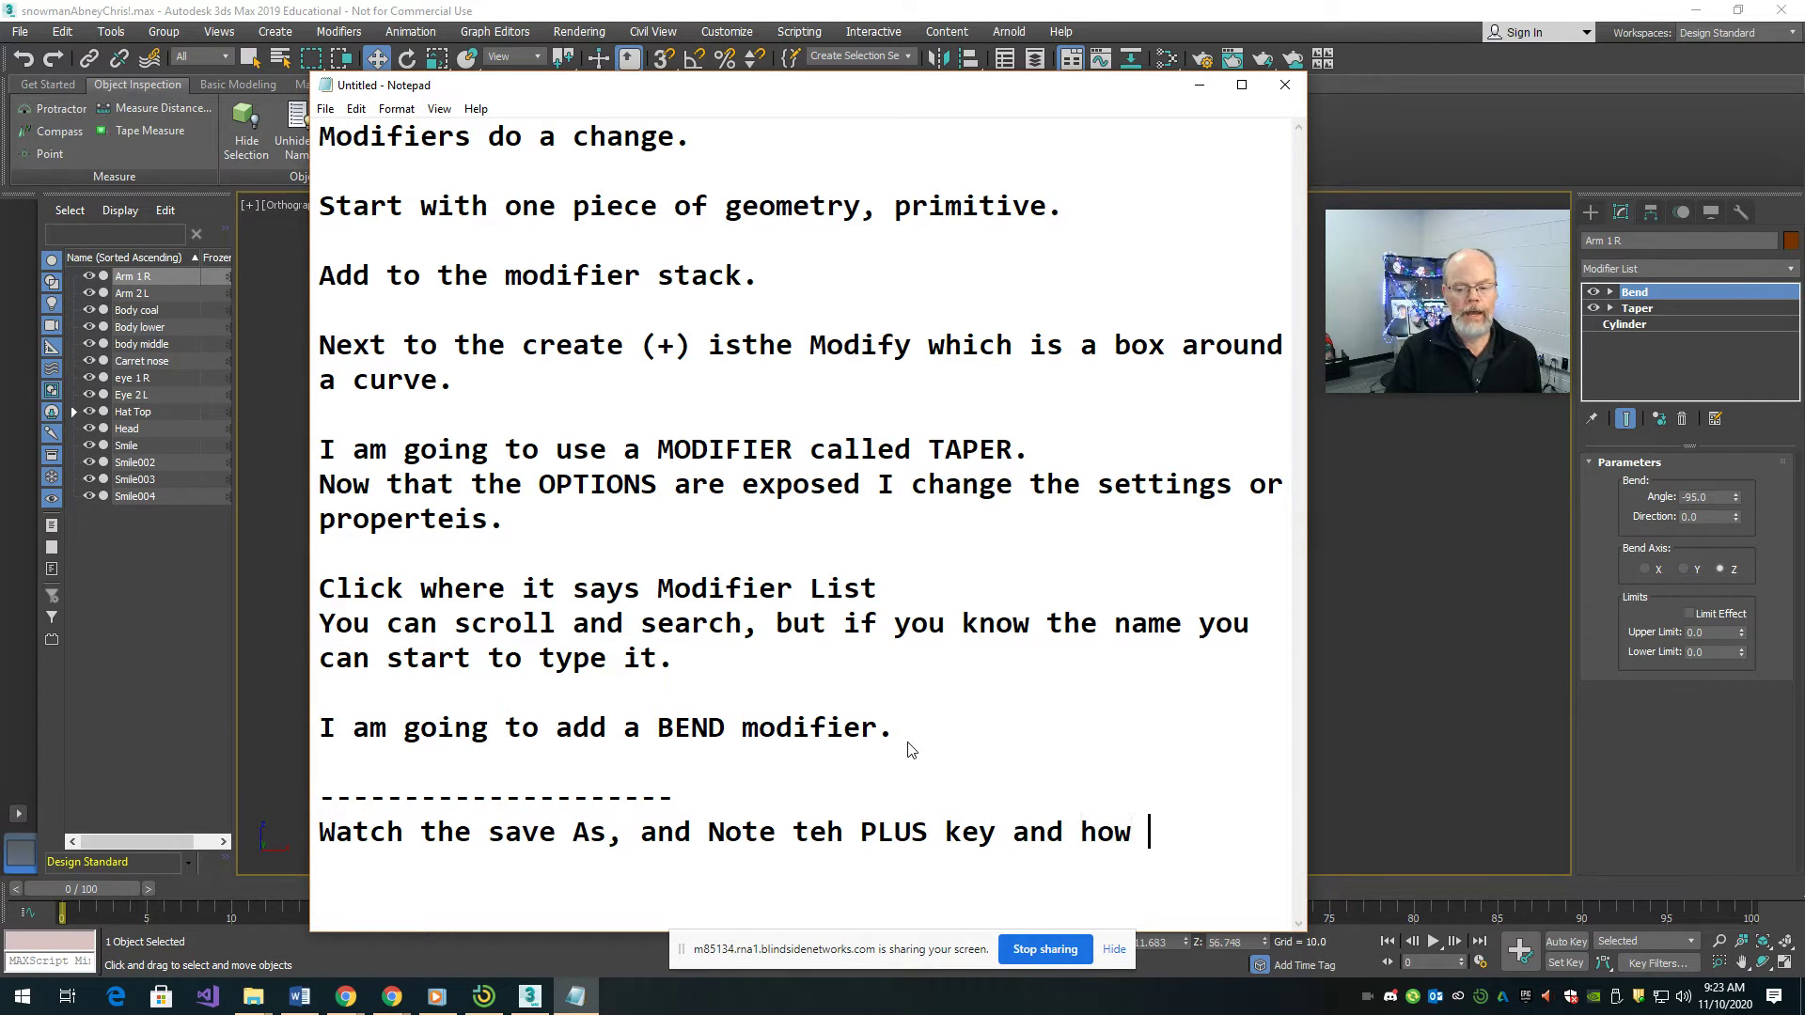
type("name changes")
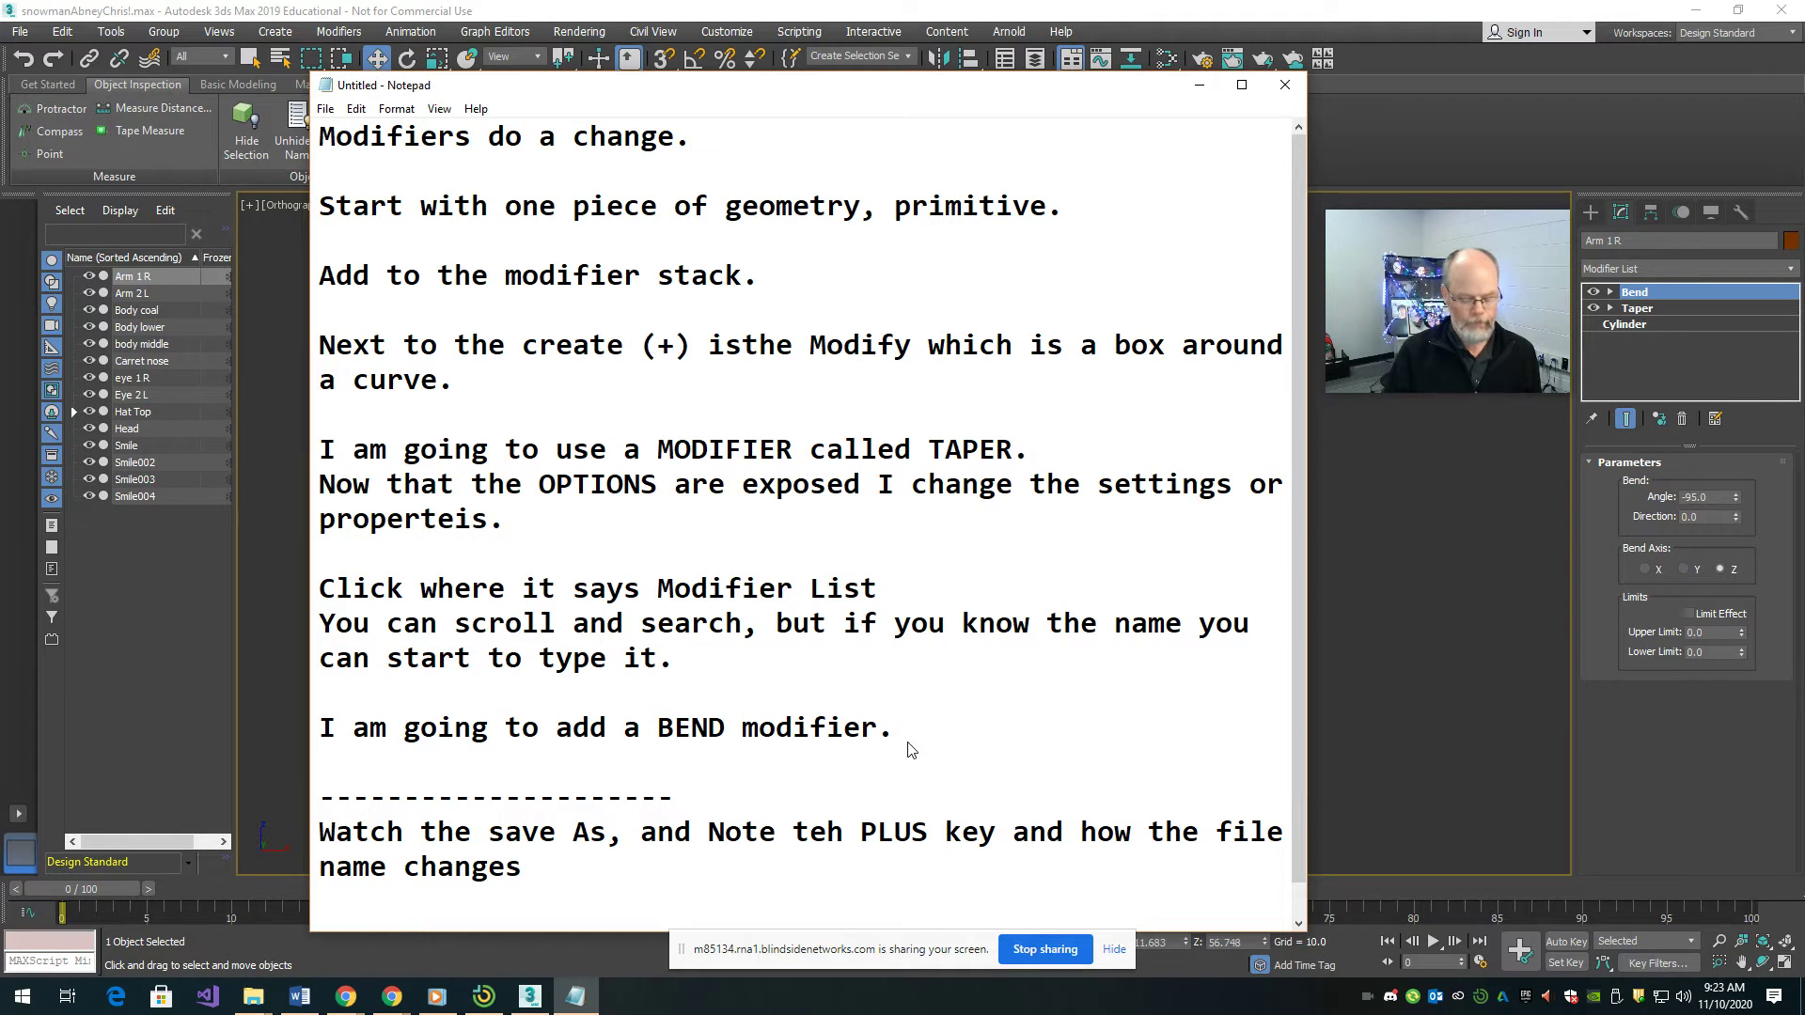
key("Return")
type("--------------------")
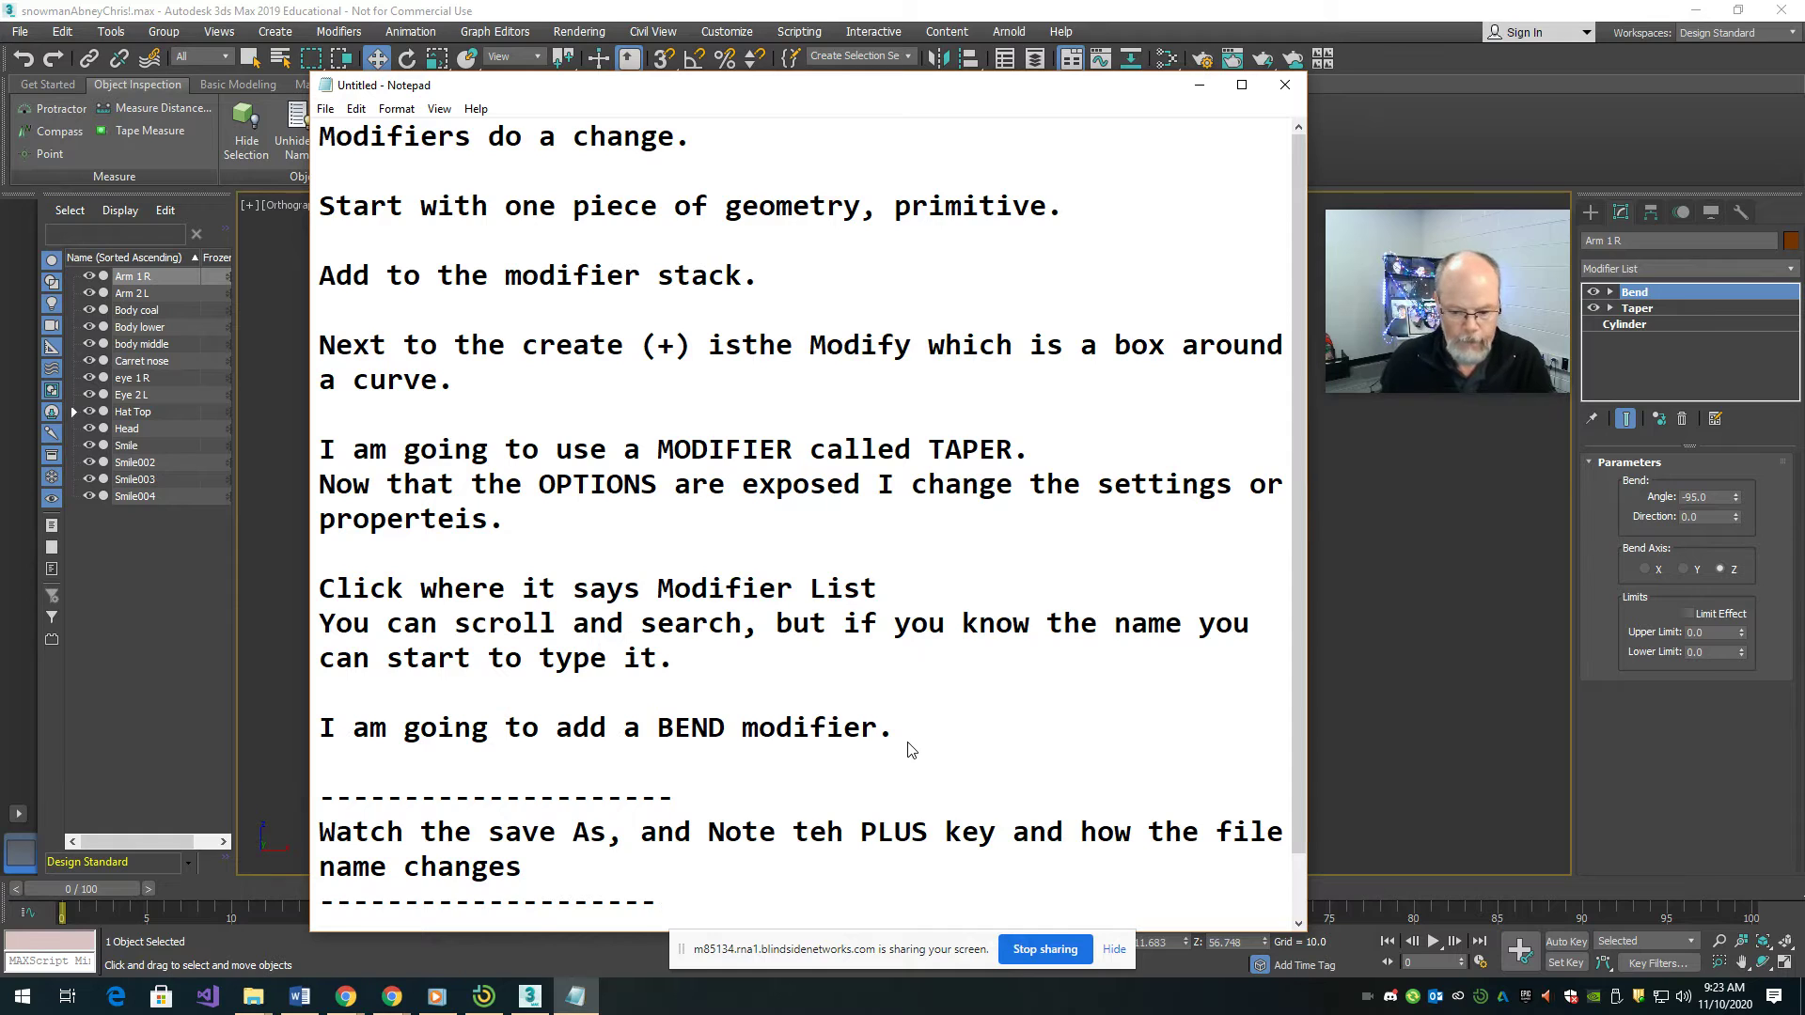
left_click(1114, 950)
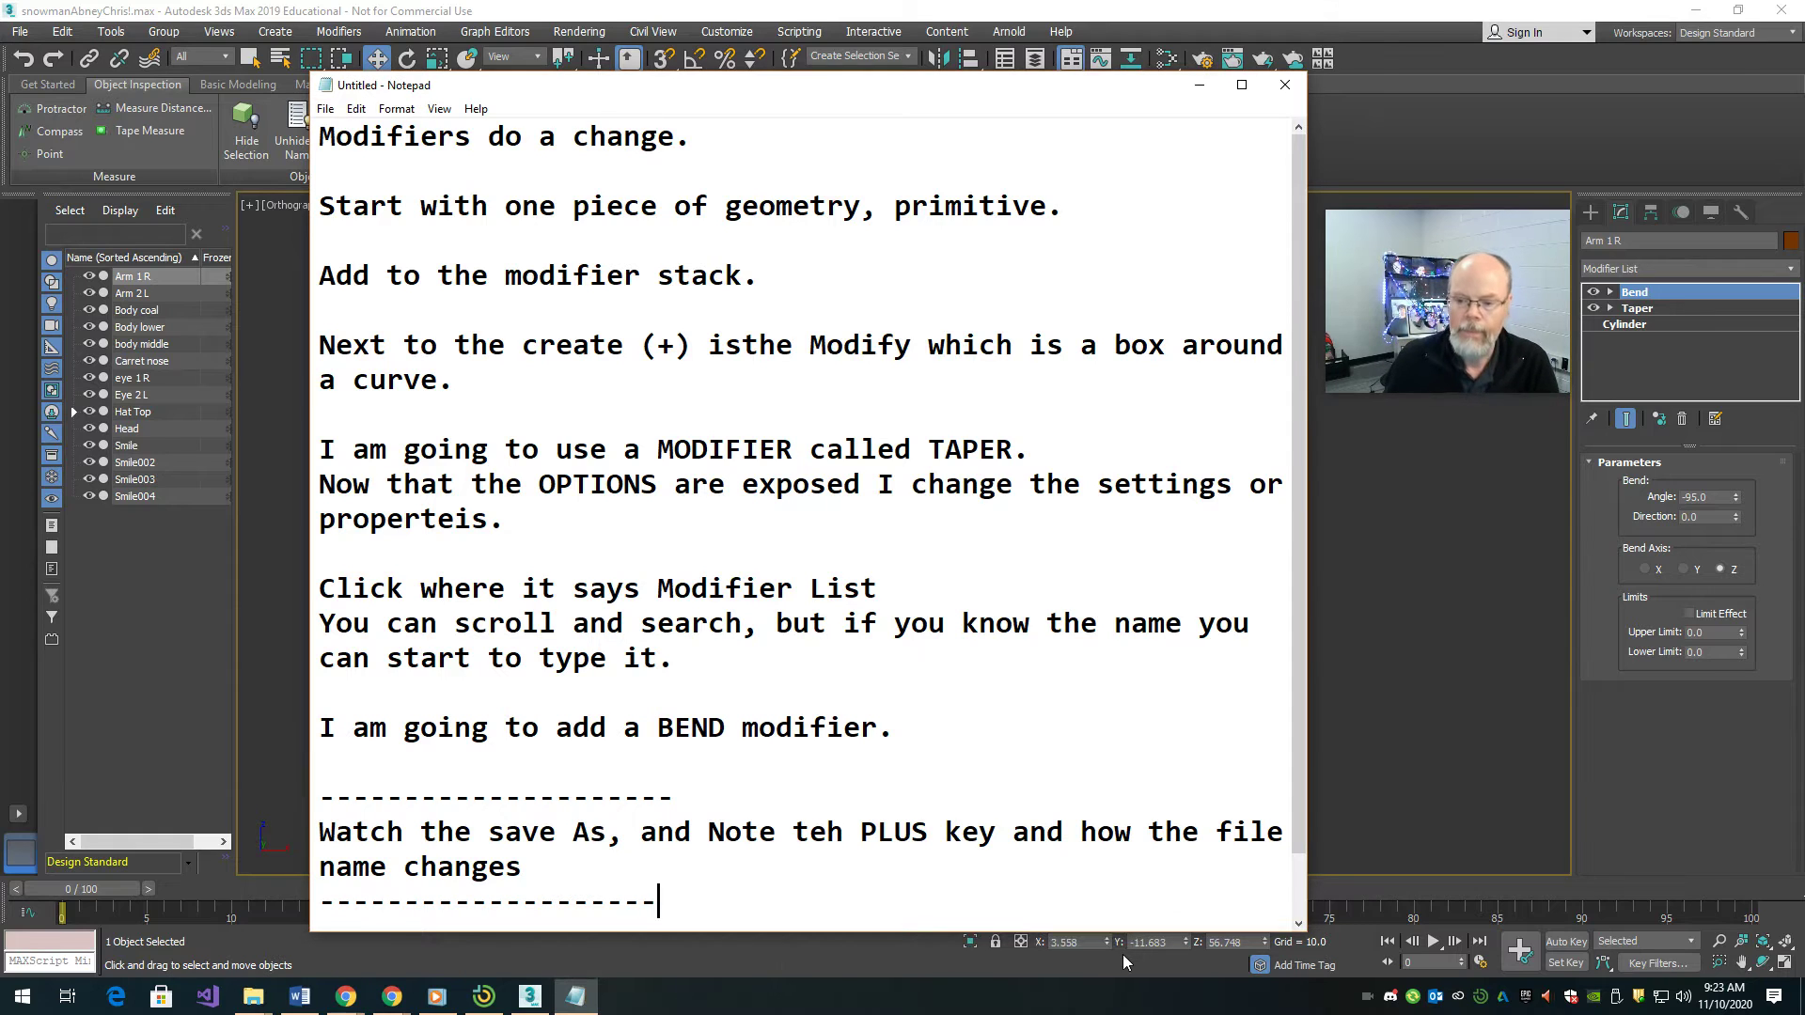
- Return to 3ds Max and save the scene as an incremented copy with 01 appended to the file name
left_click(1393, 139)
left_click(19, 31)
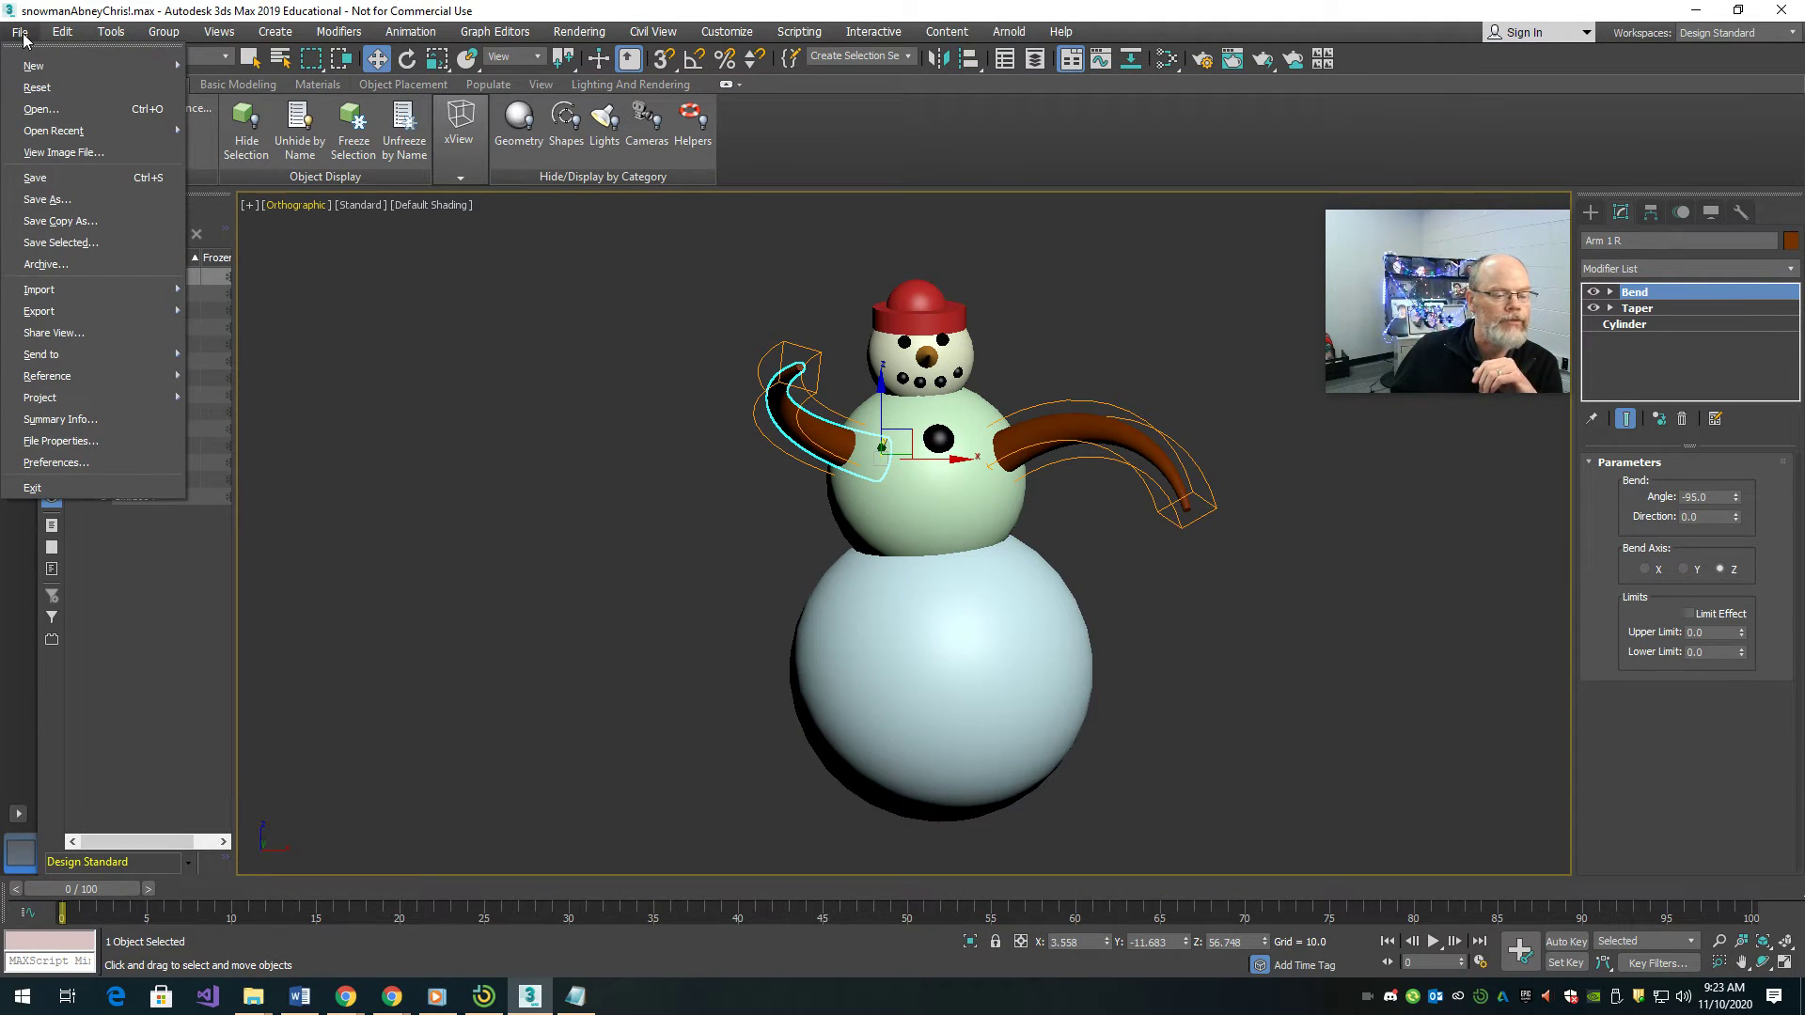
left_click(75, 199)
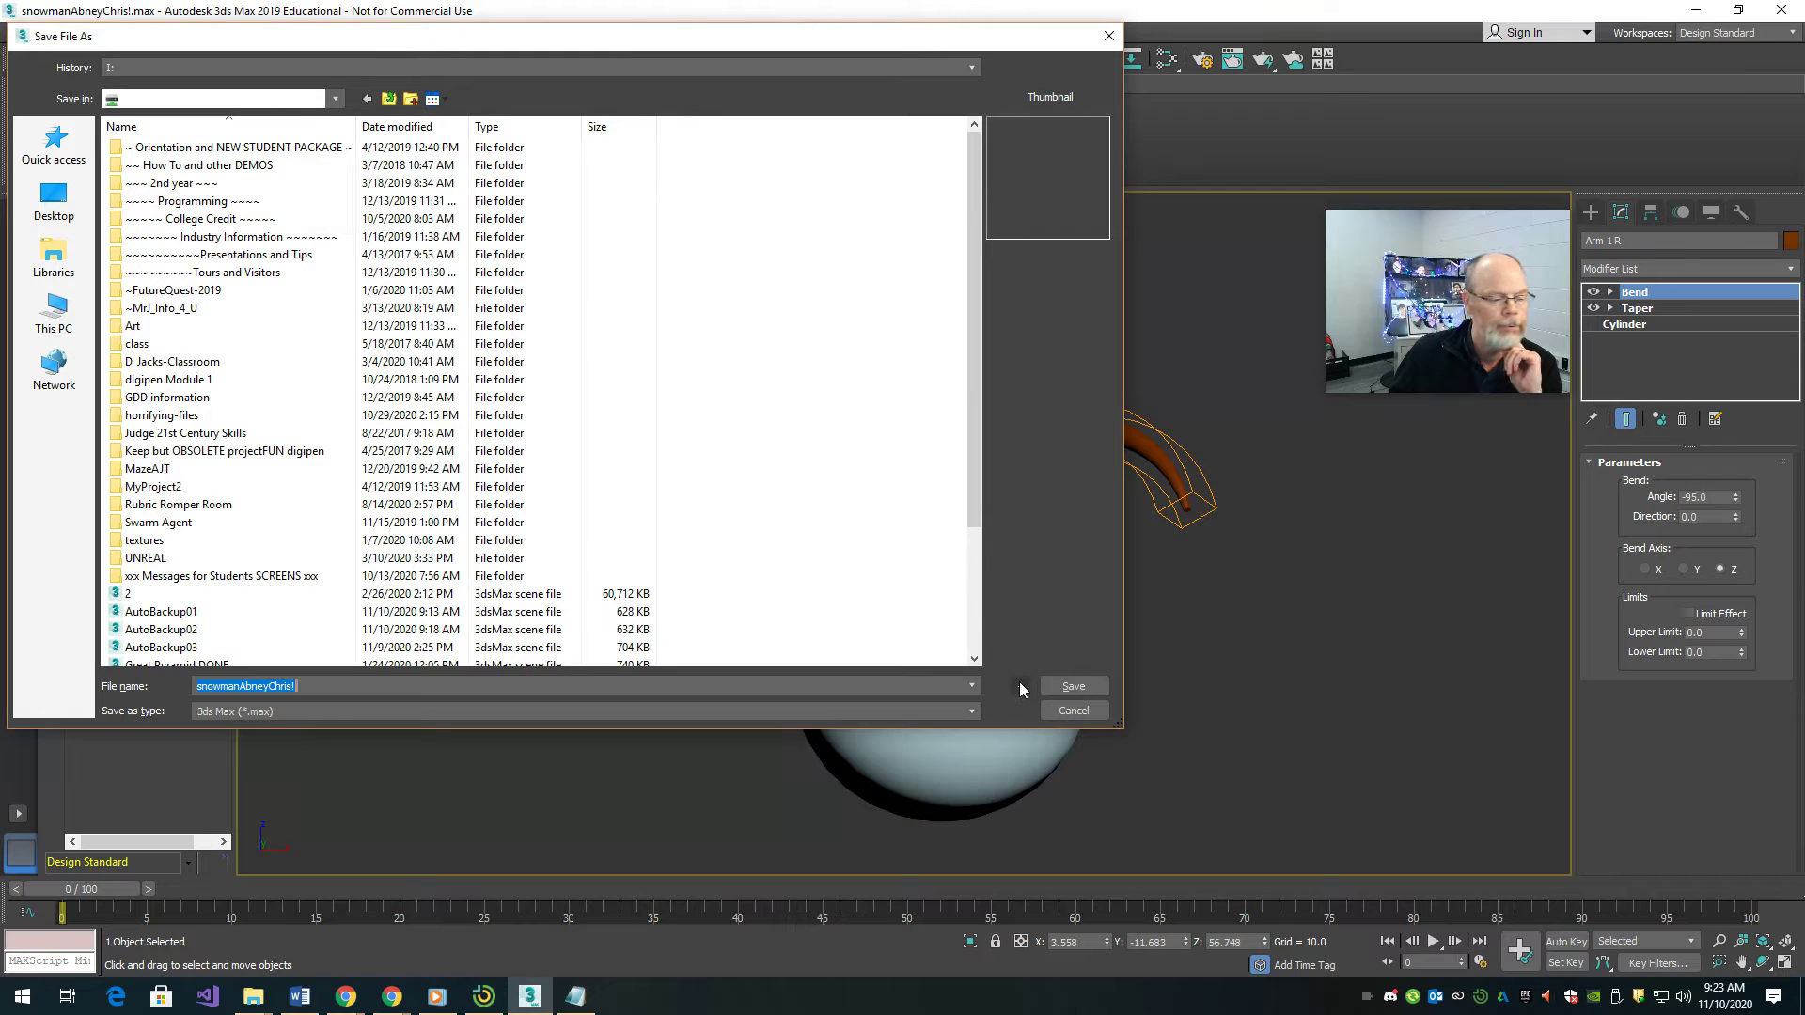
left_click_drag(1495, 371, 1209, 780)
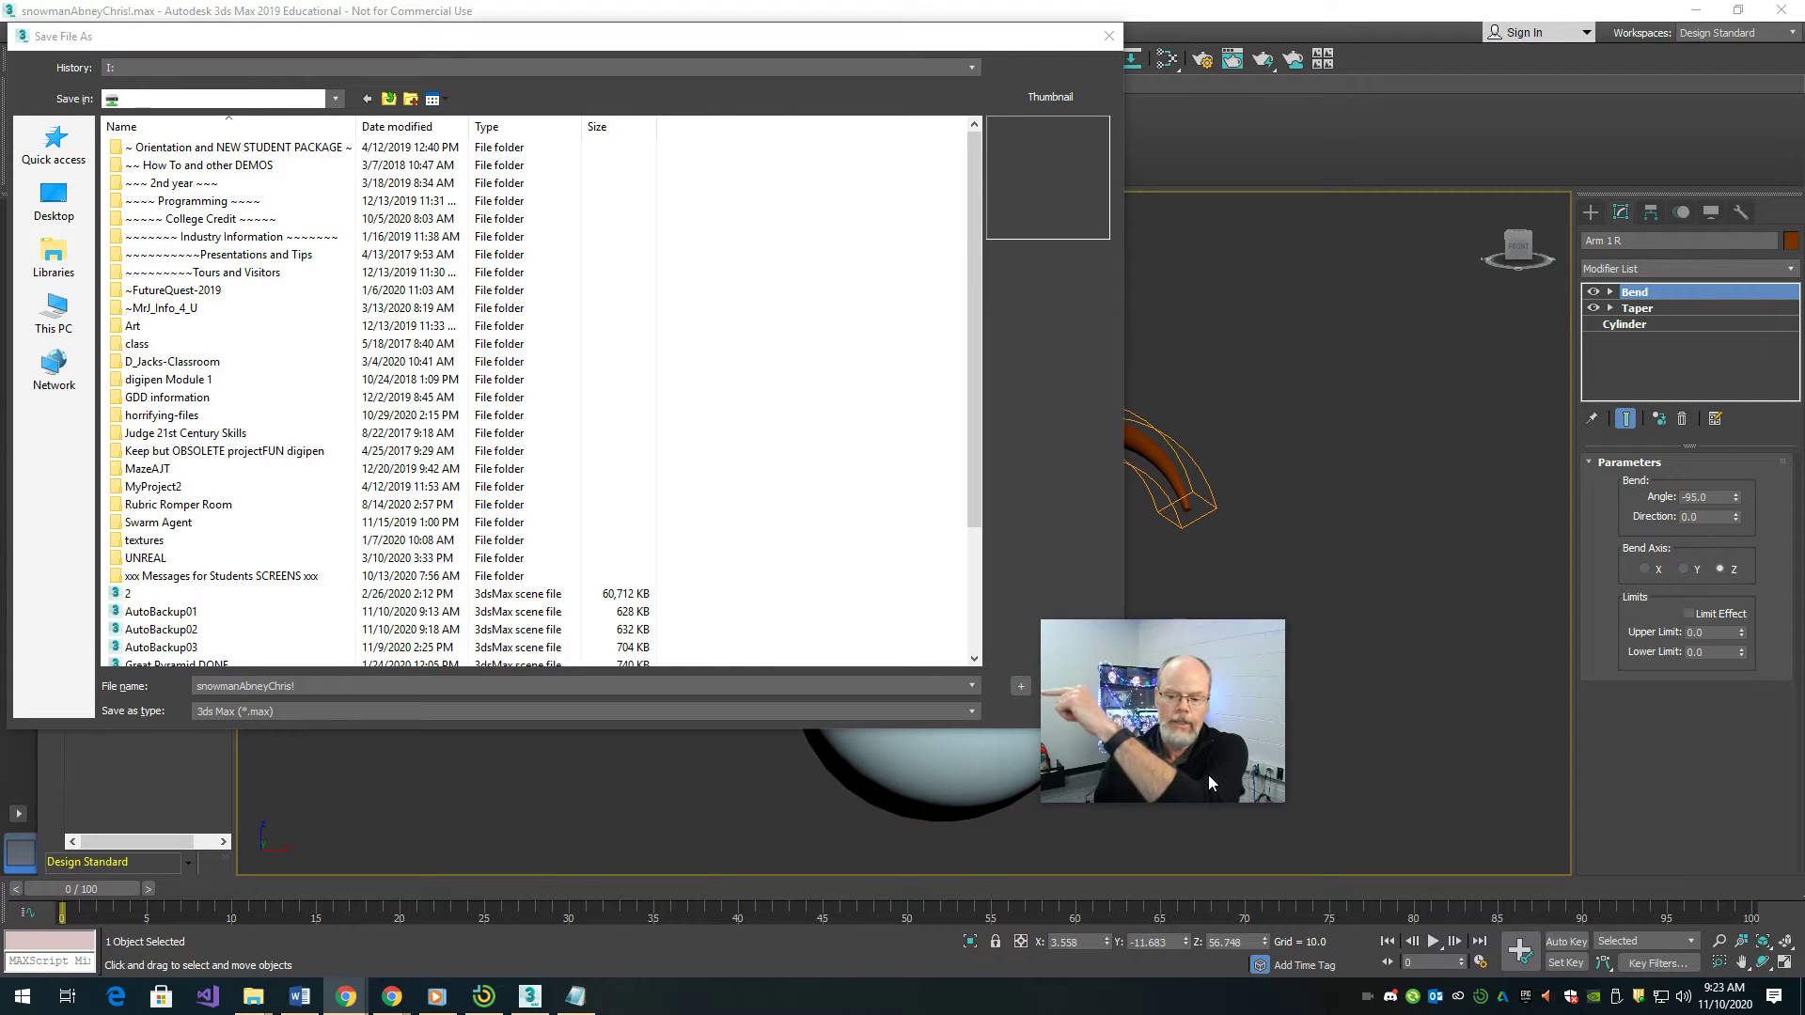
left_click(1021, 687)
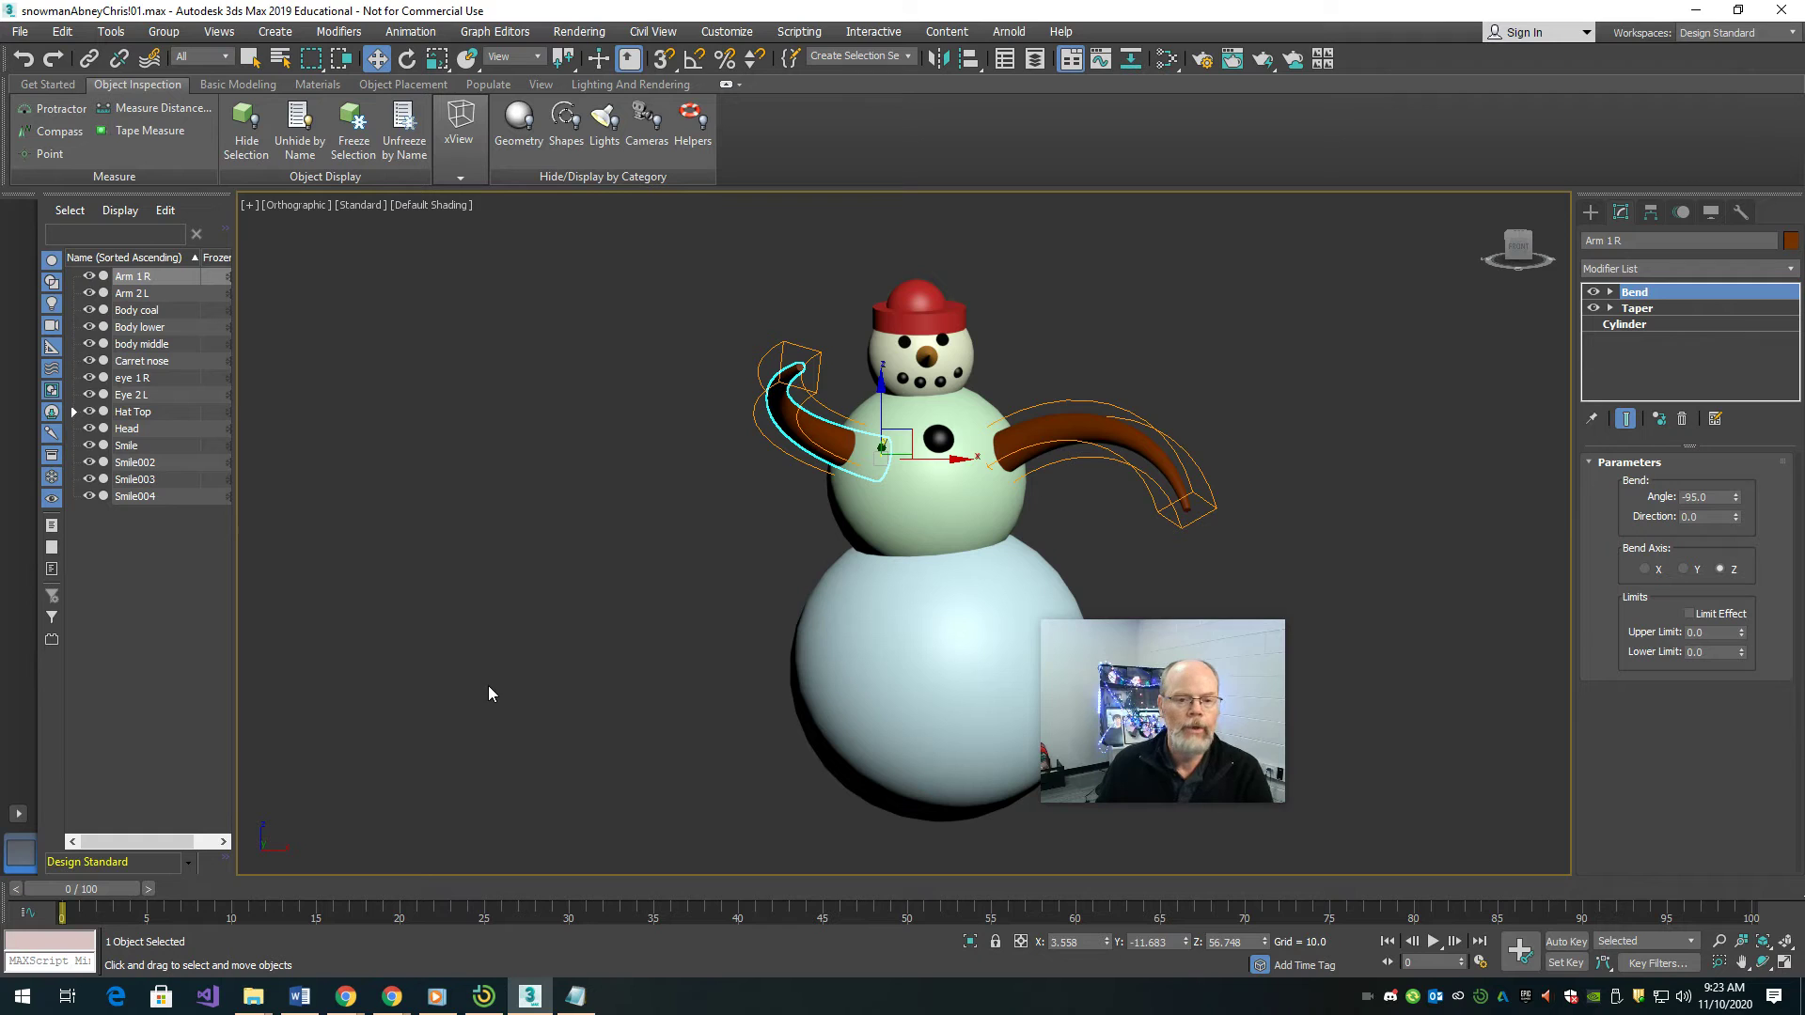
- Switch to the LanSchool Teacher Console and open a remote control view of the student computer X133K-19
left_click_drag(1142, 712, 100, 121)
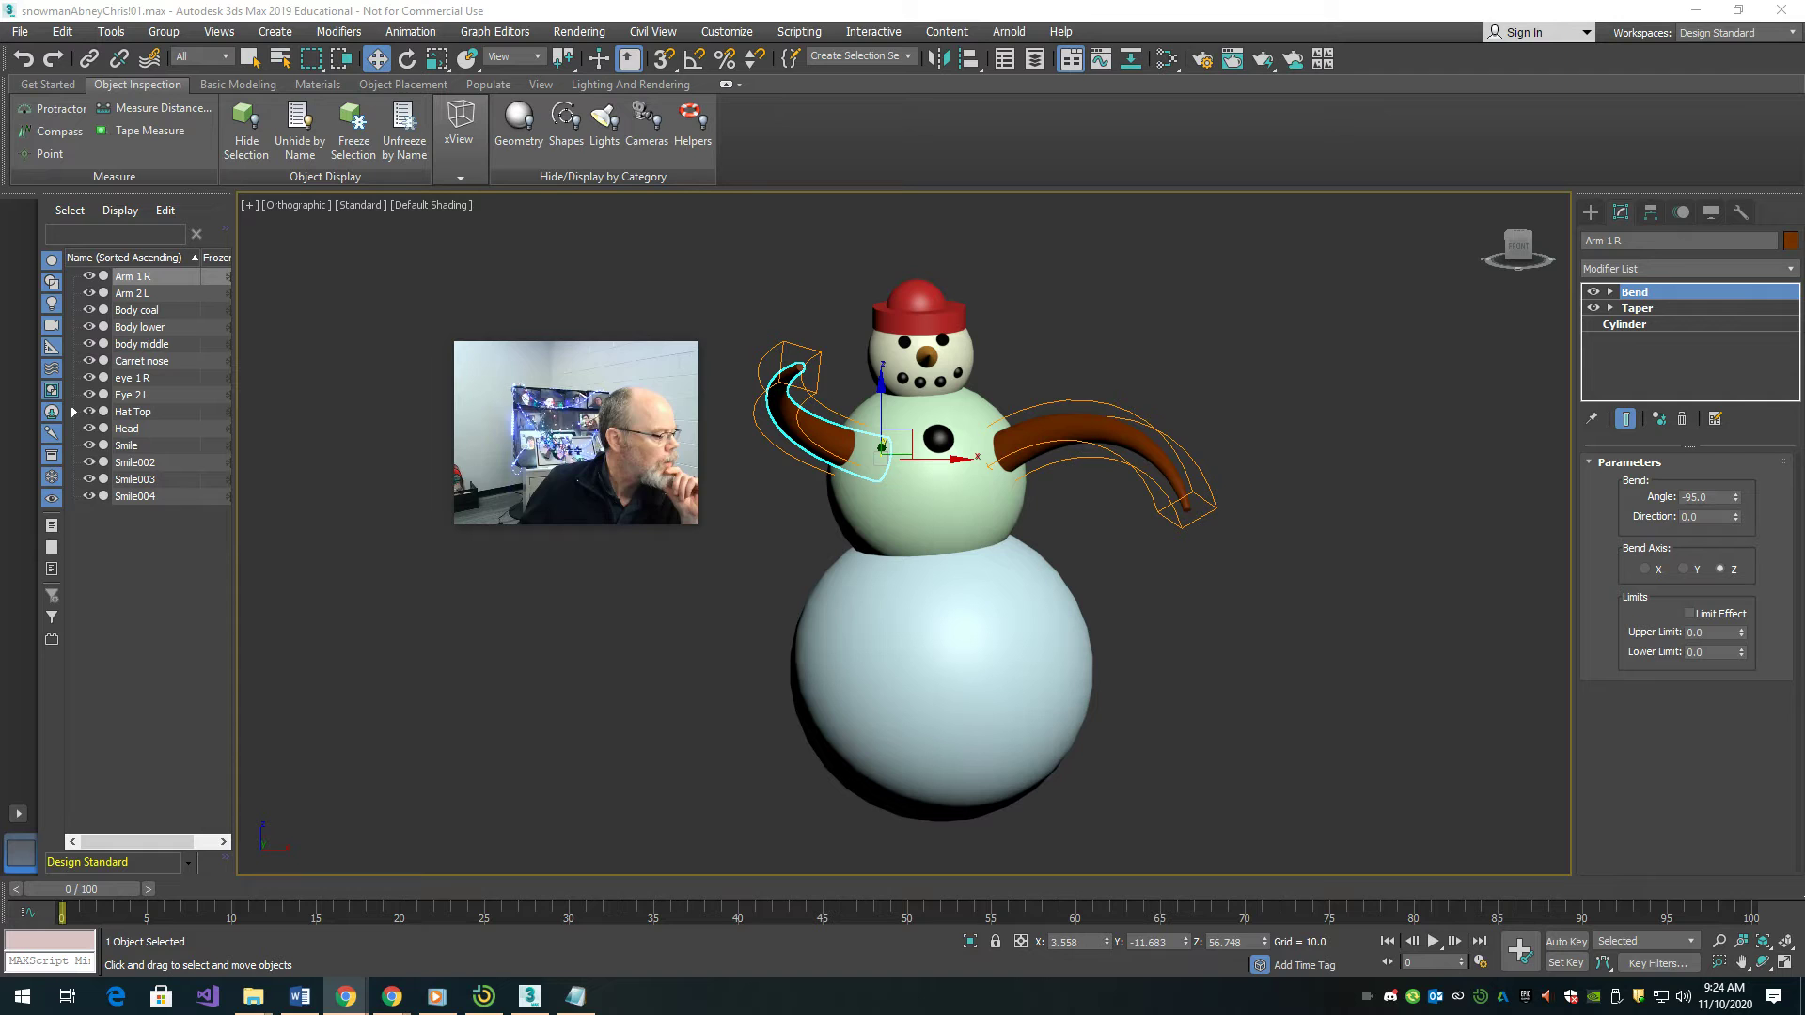
mouse_move(482, 1002)
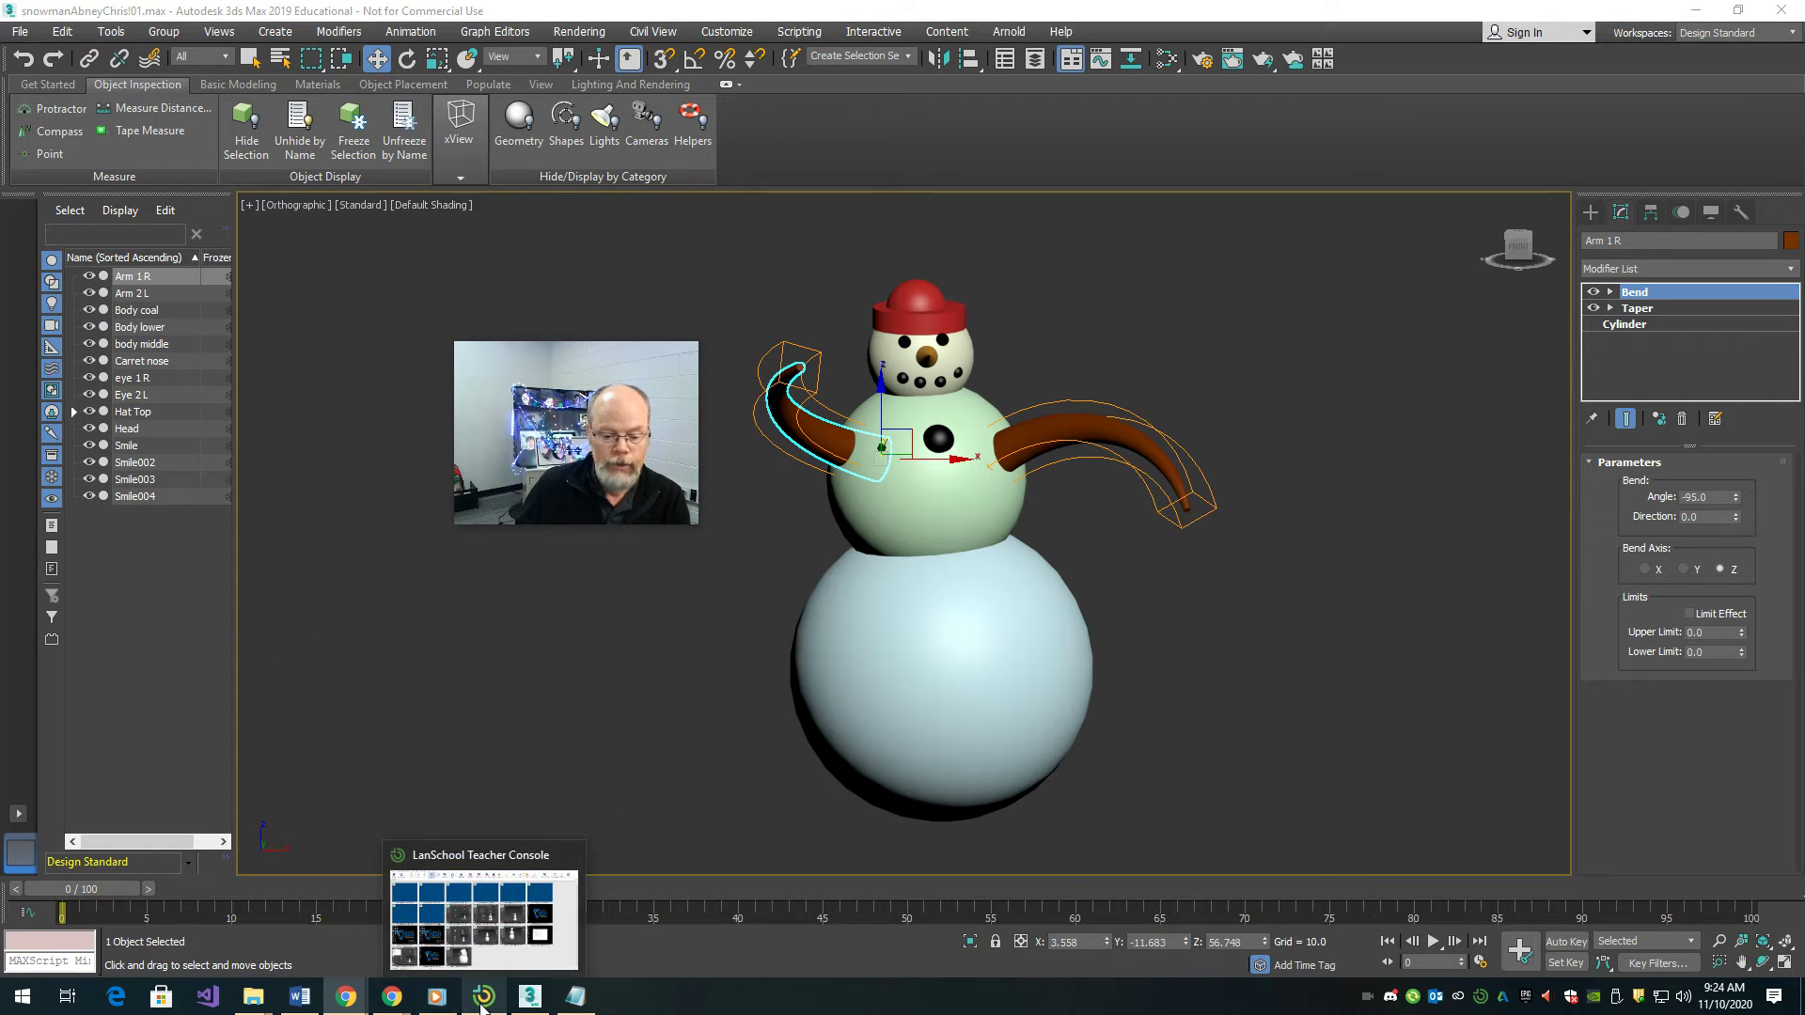
left_click(494, 914)
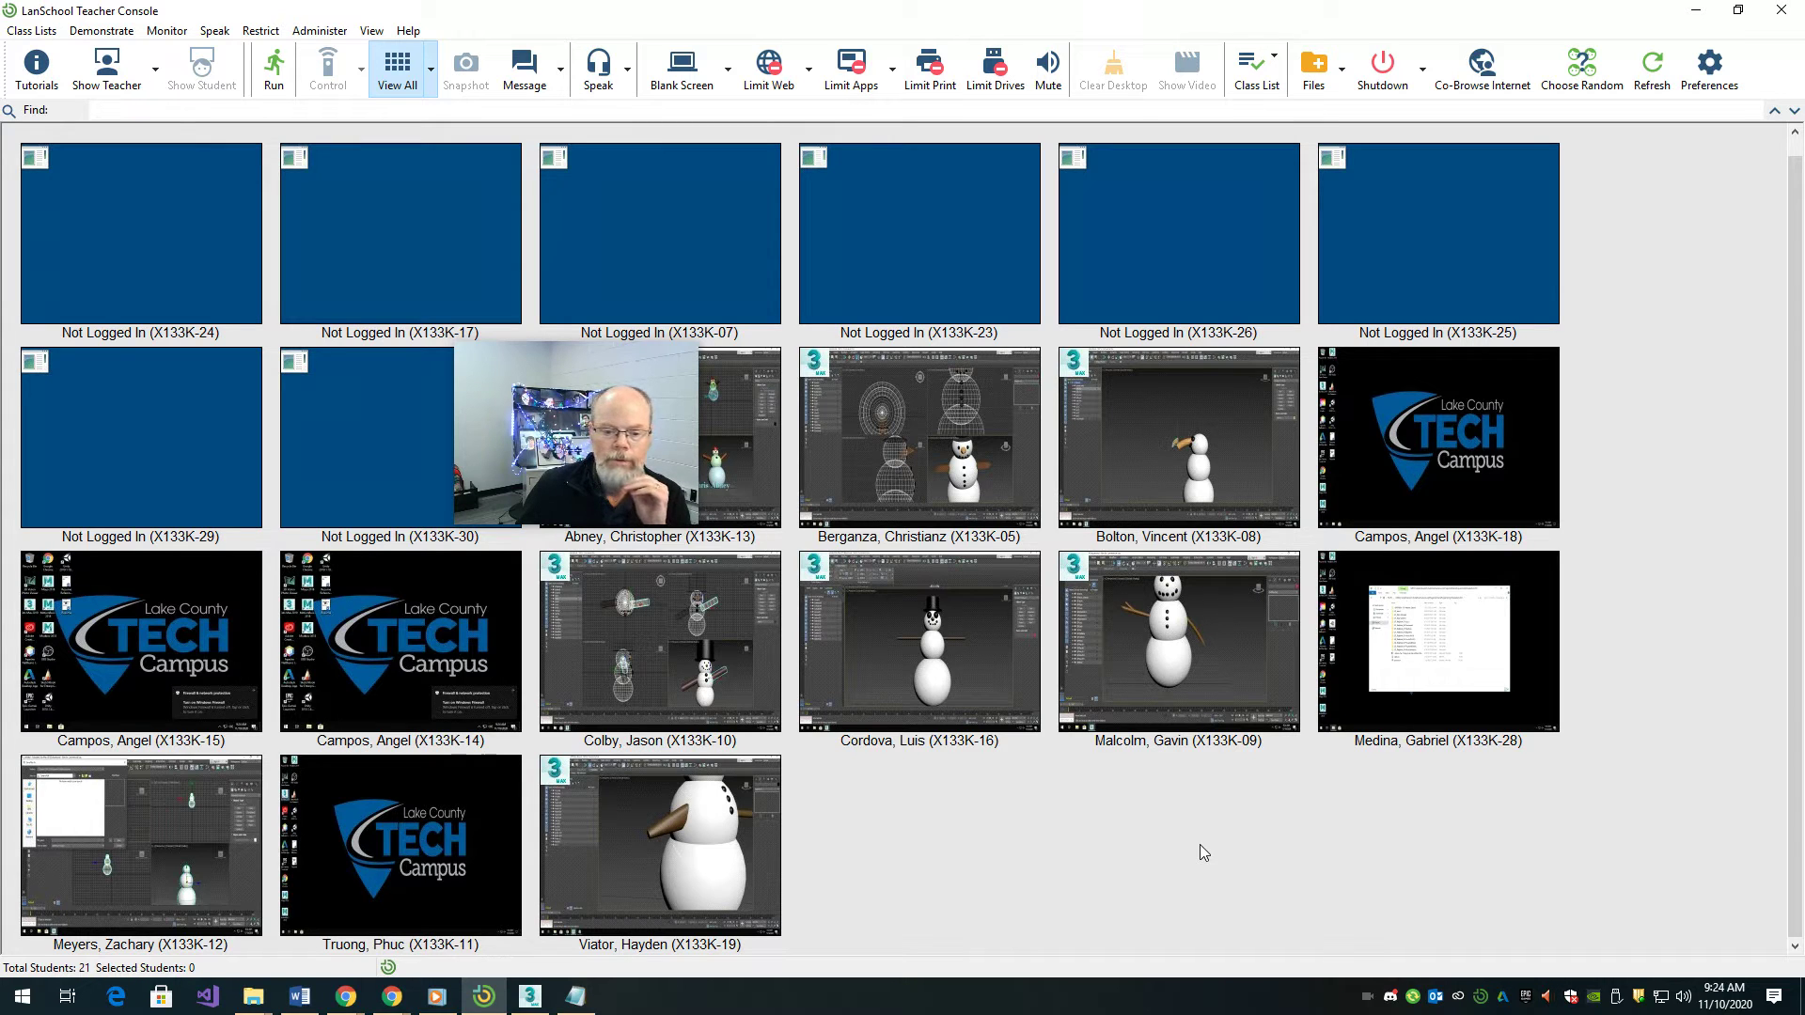
left_click_drag(589, 456, 282, 301)
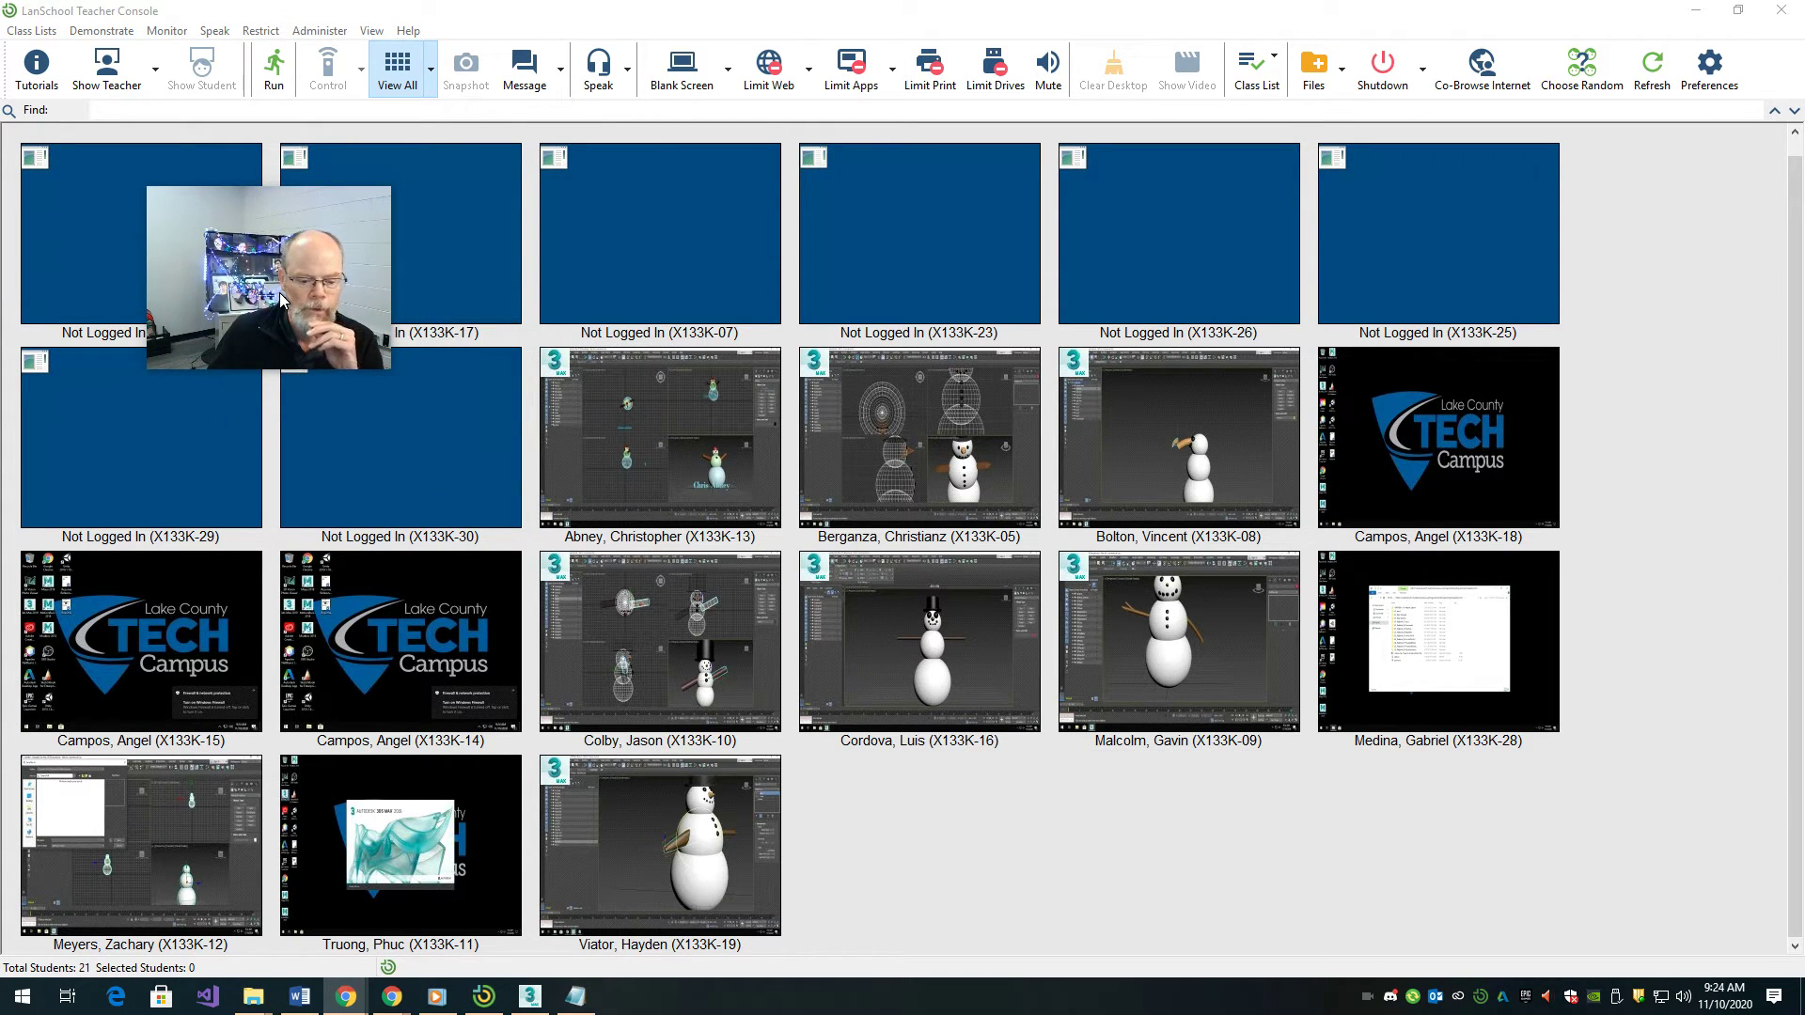
left_click(716, 828)
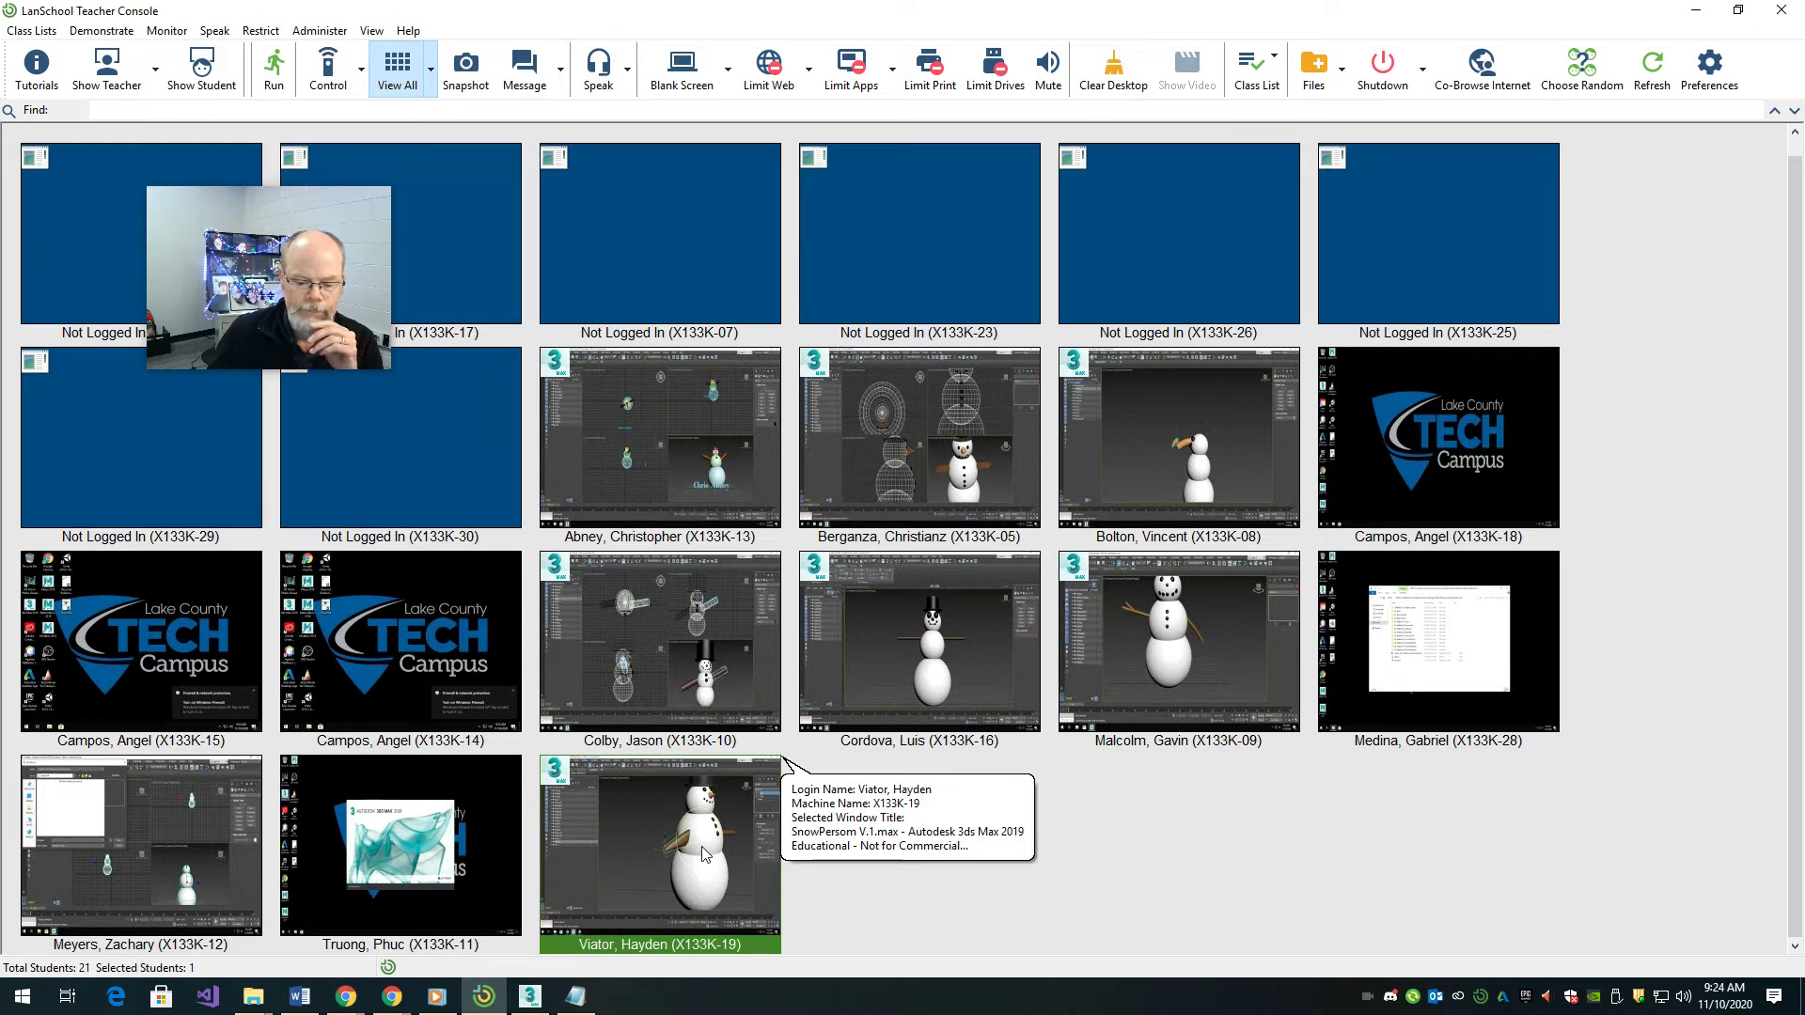
double_click(715, 832)
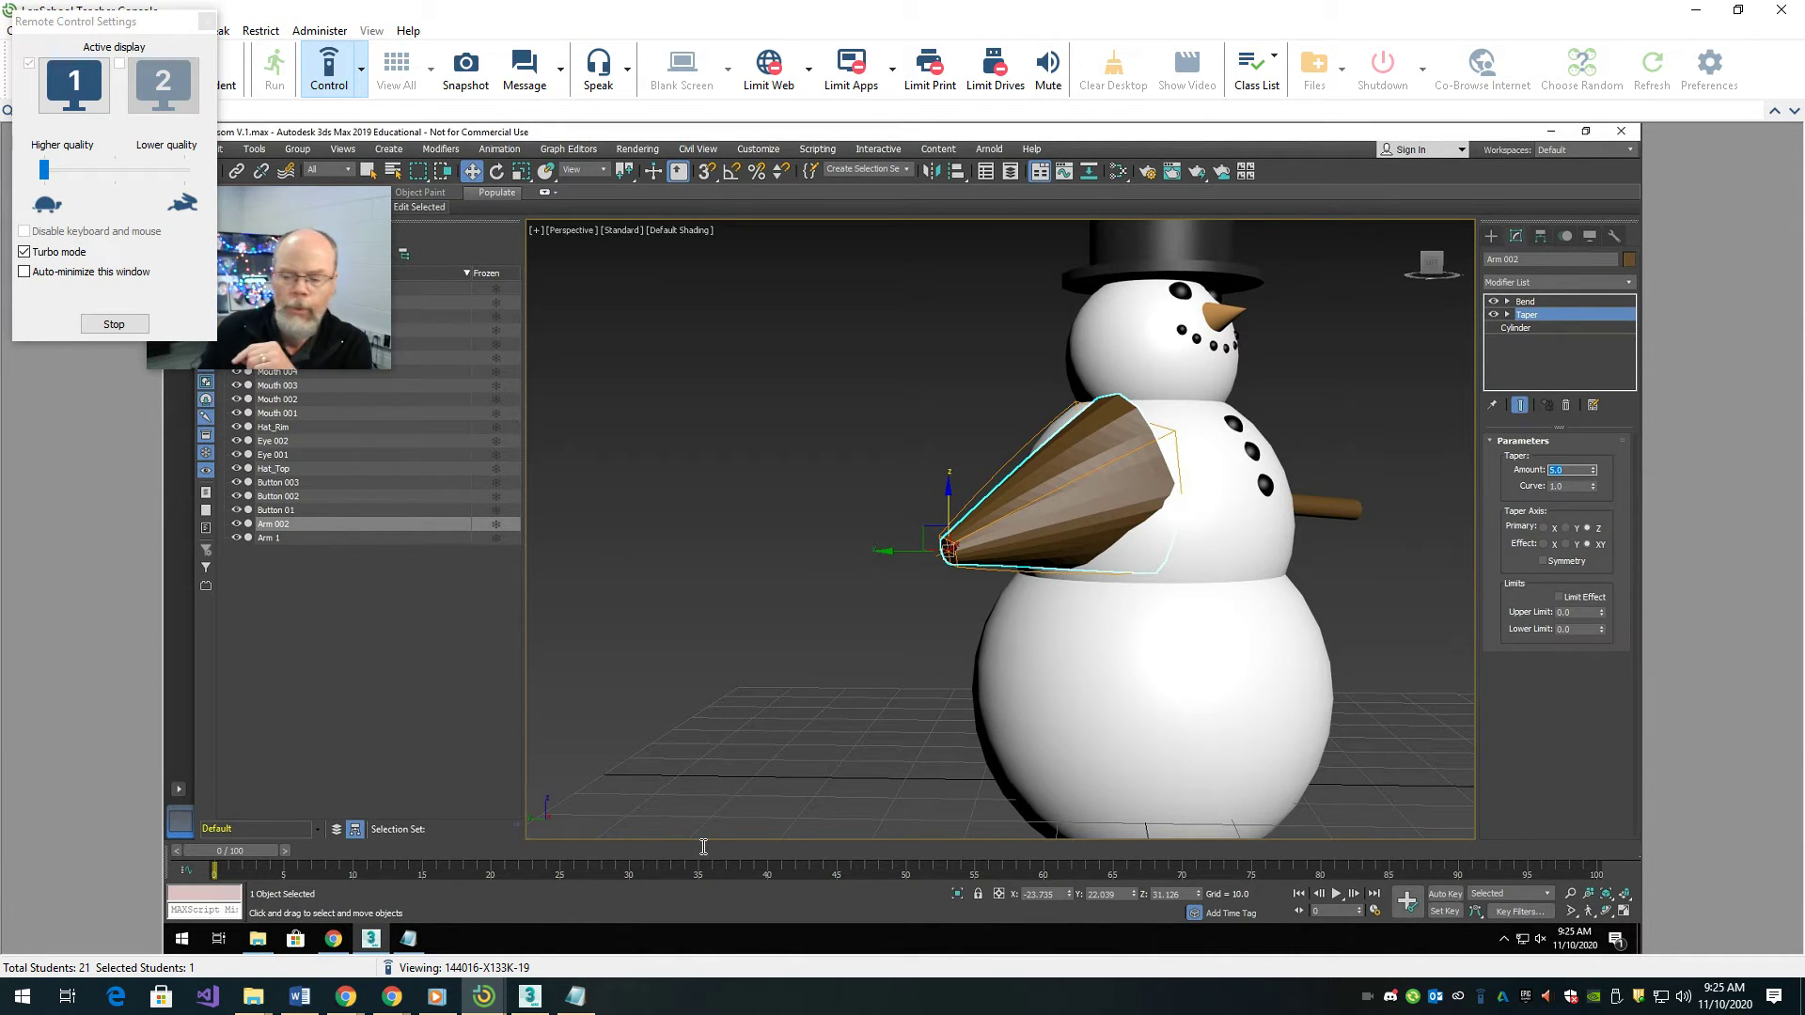
- Set the remote control quality midway between higher and lower quality
left_click_drag(297, 331, 1687, 472)
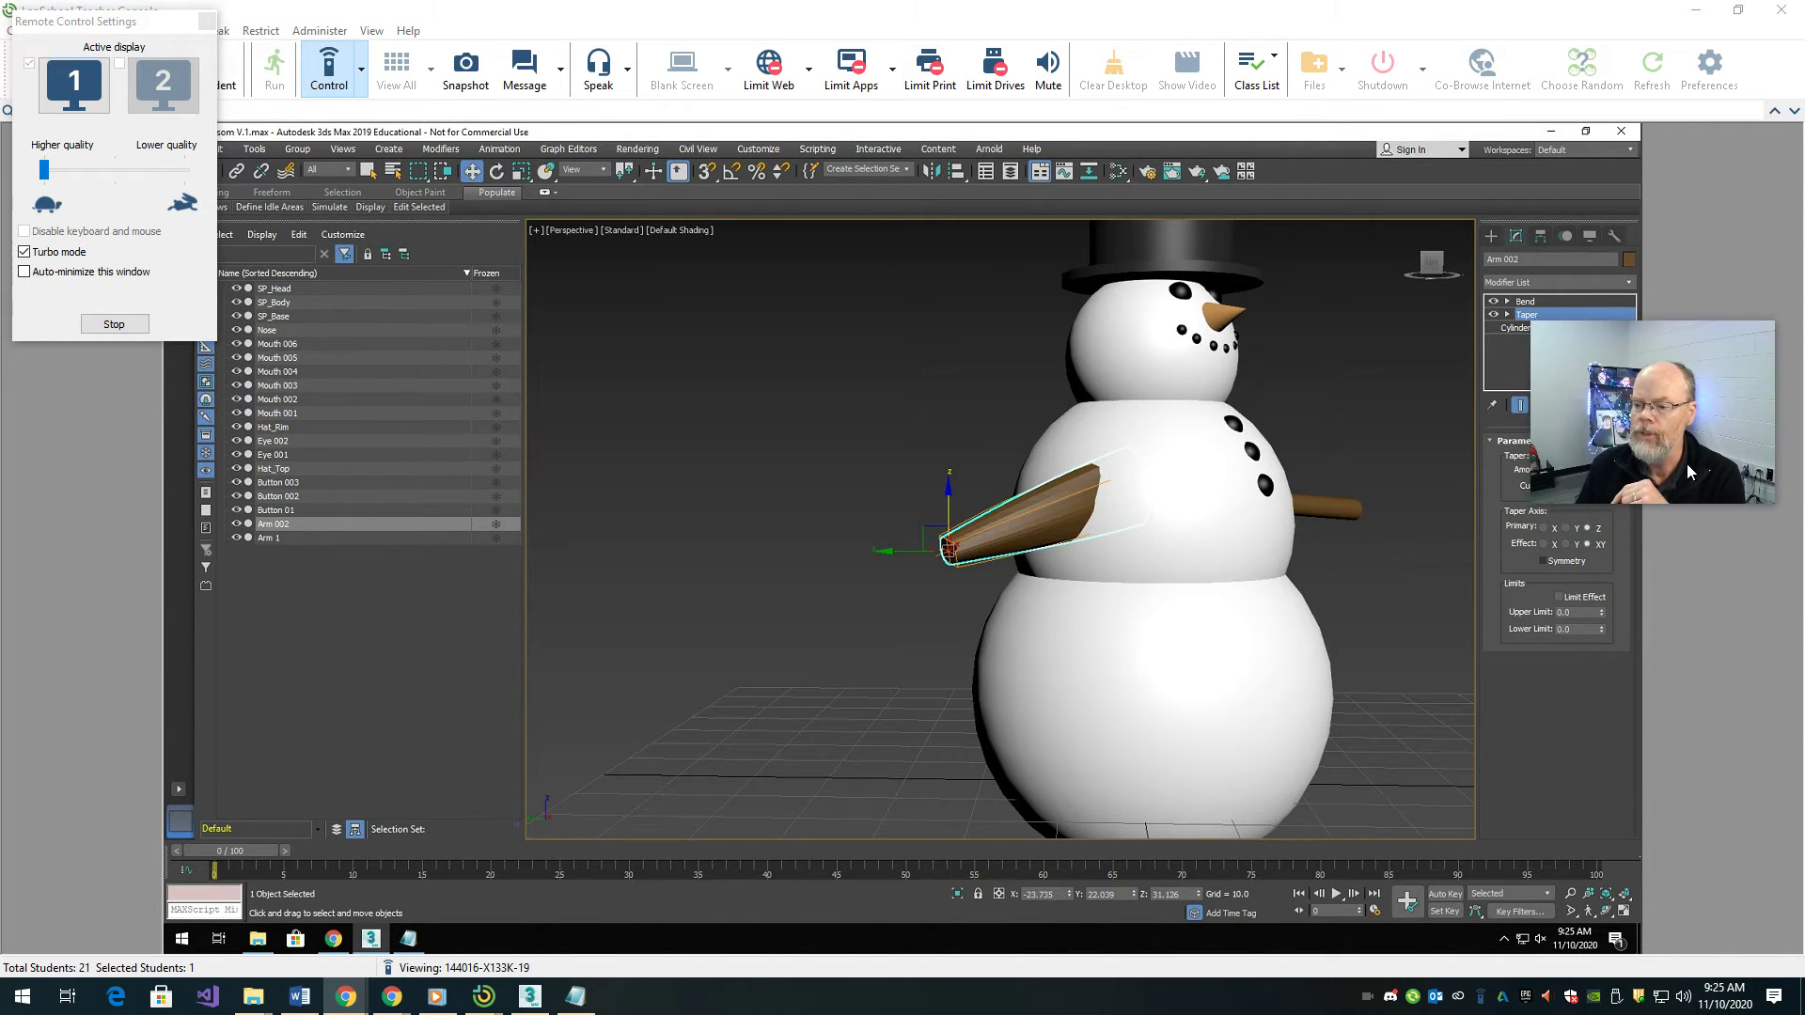
mouse_move(1687, 472)
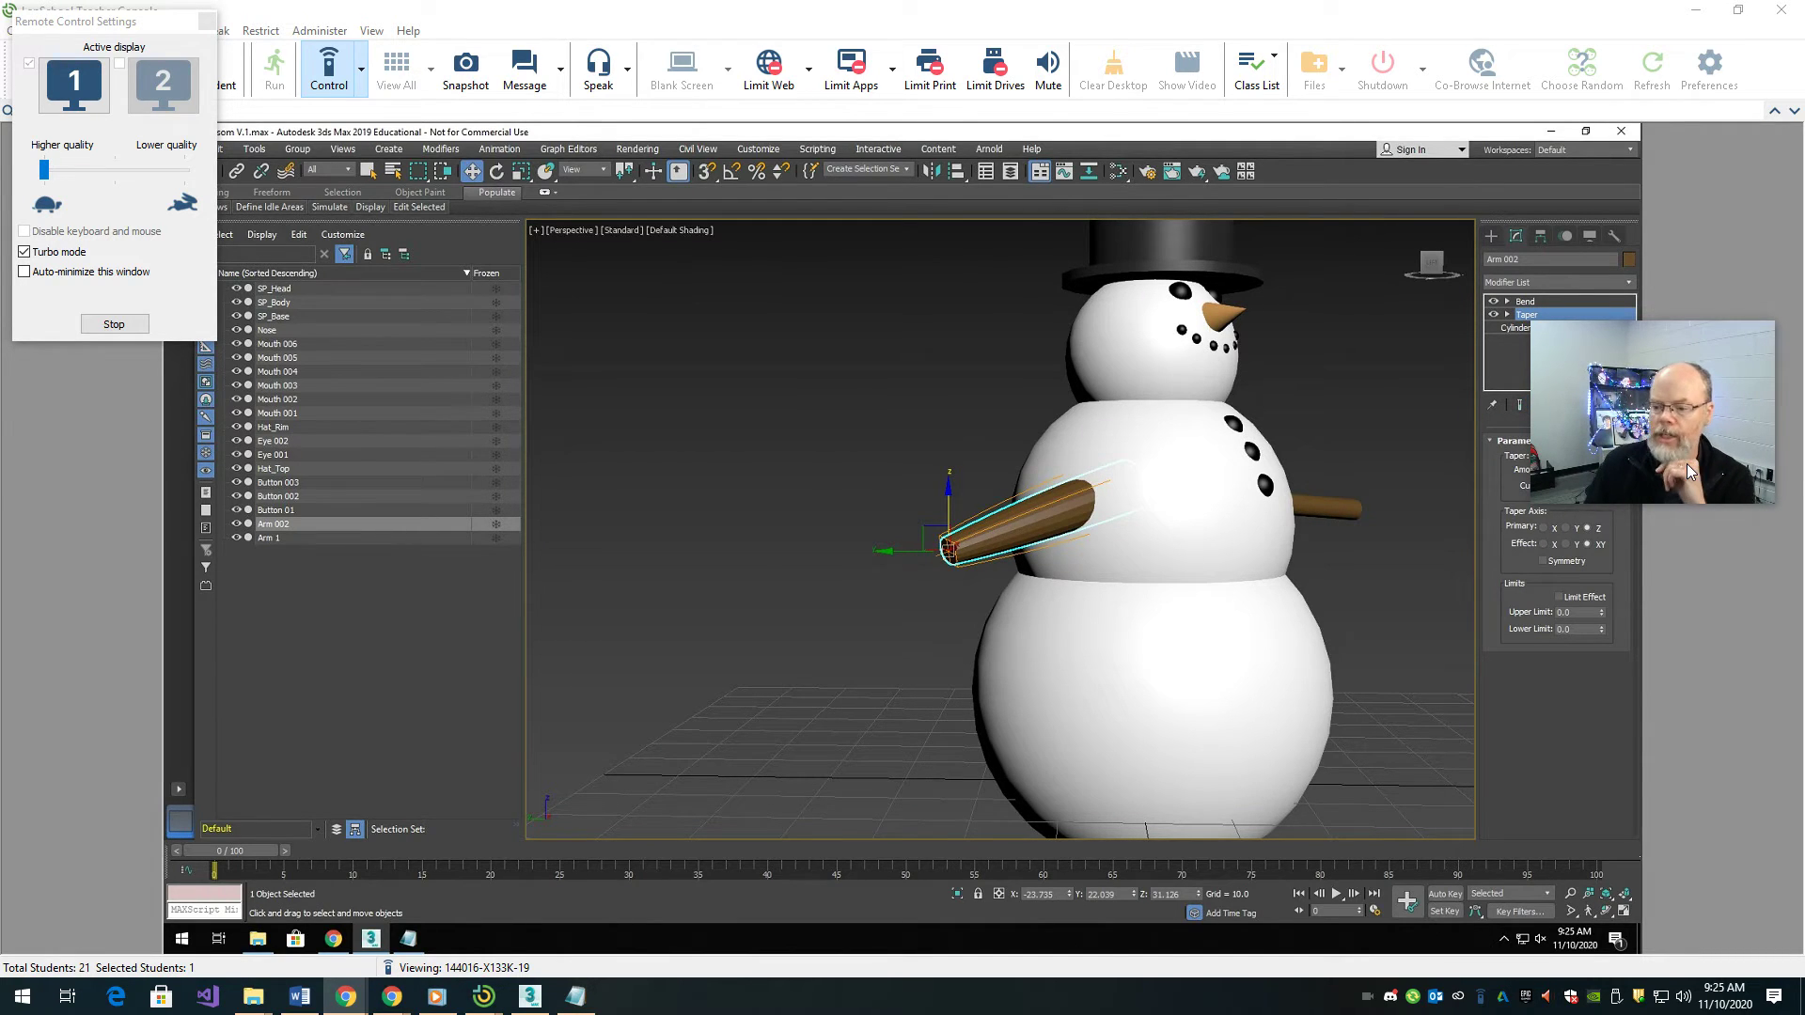
mouse_move(1672, 383)
left_click_drag(1672, 384, 617, 448)
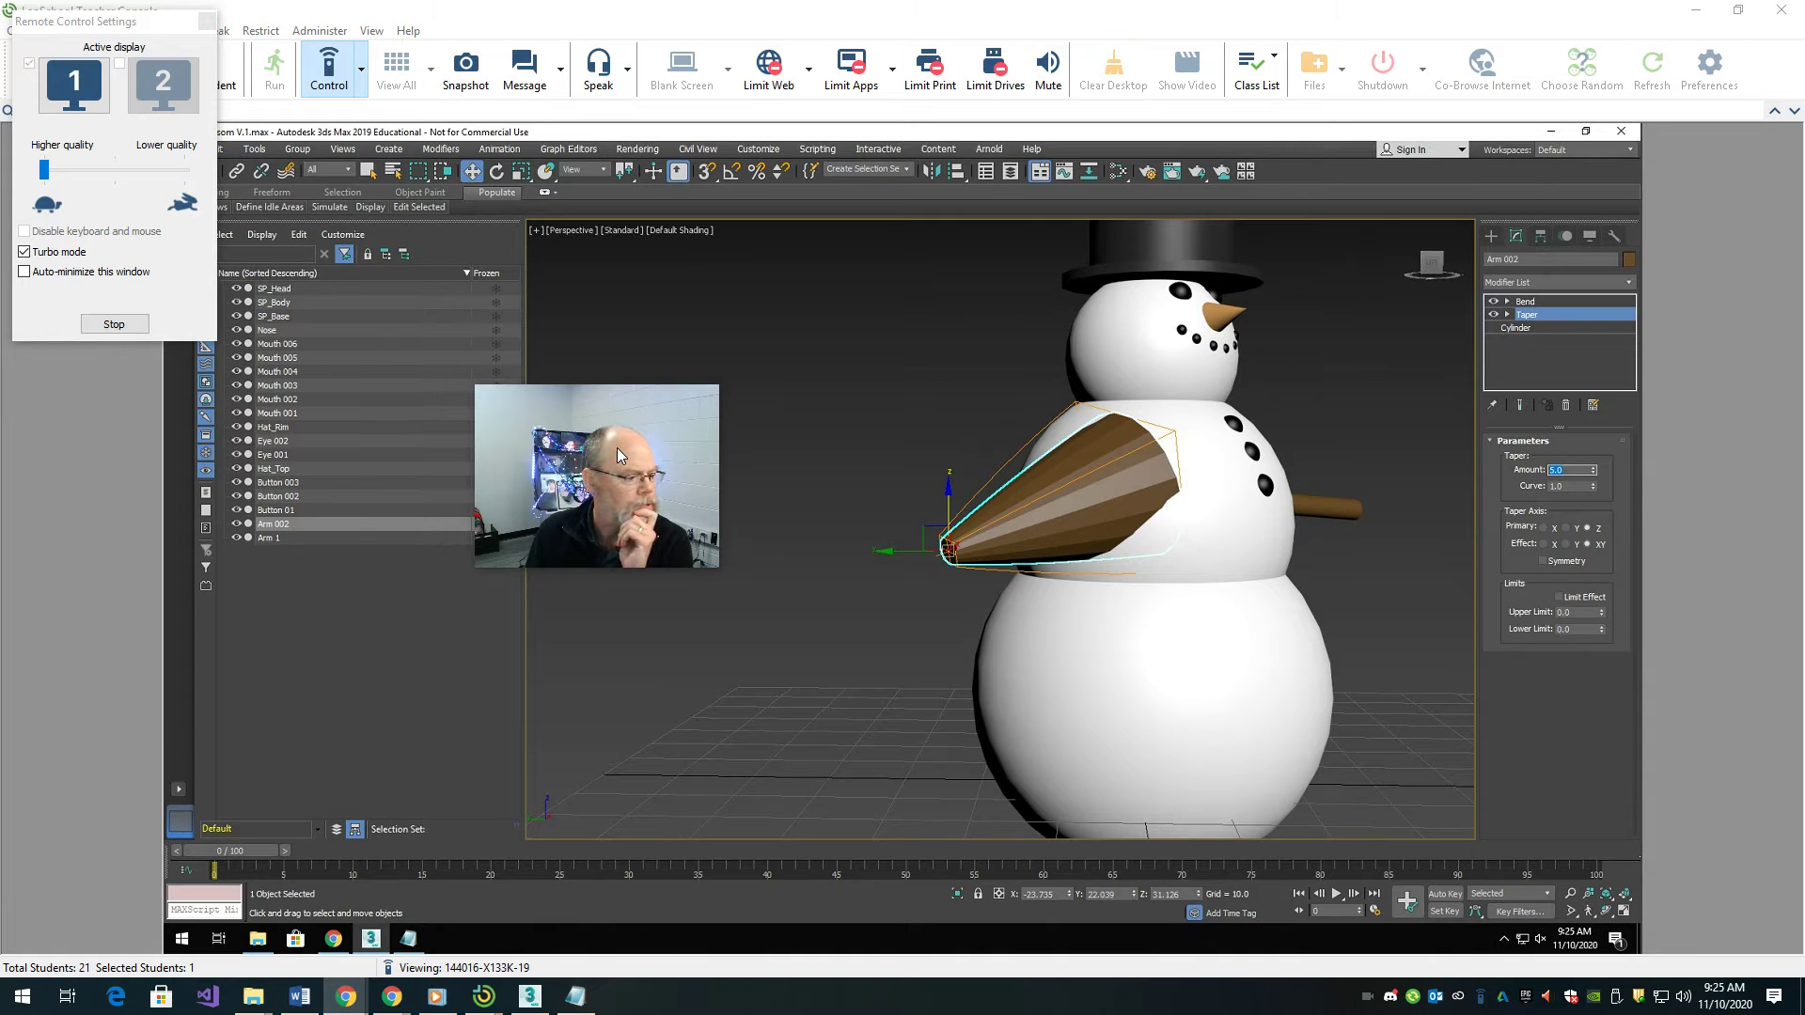
mouse_move(617, 454)
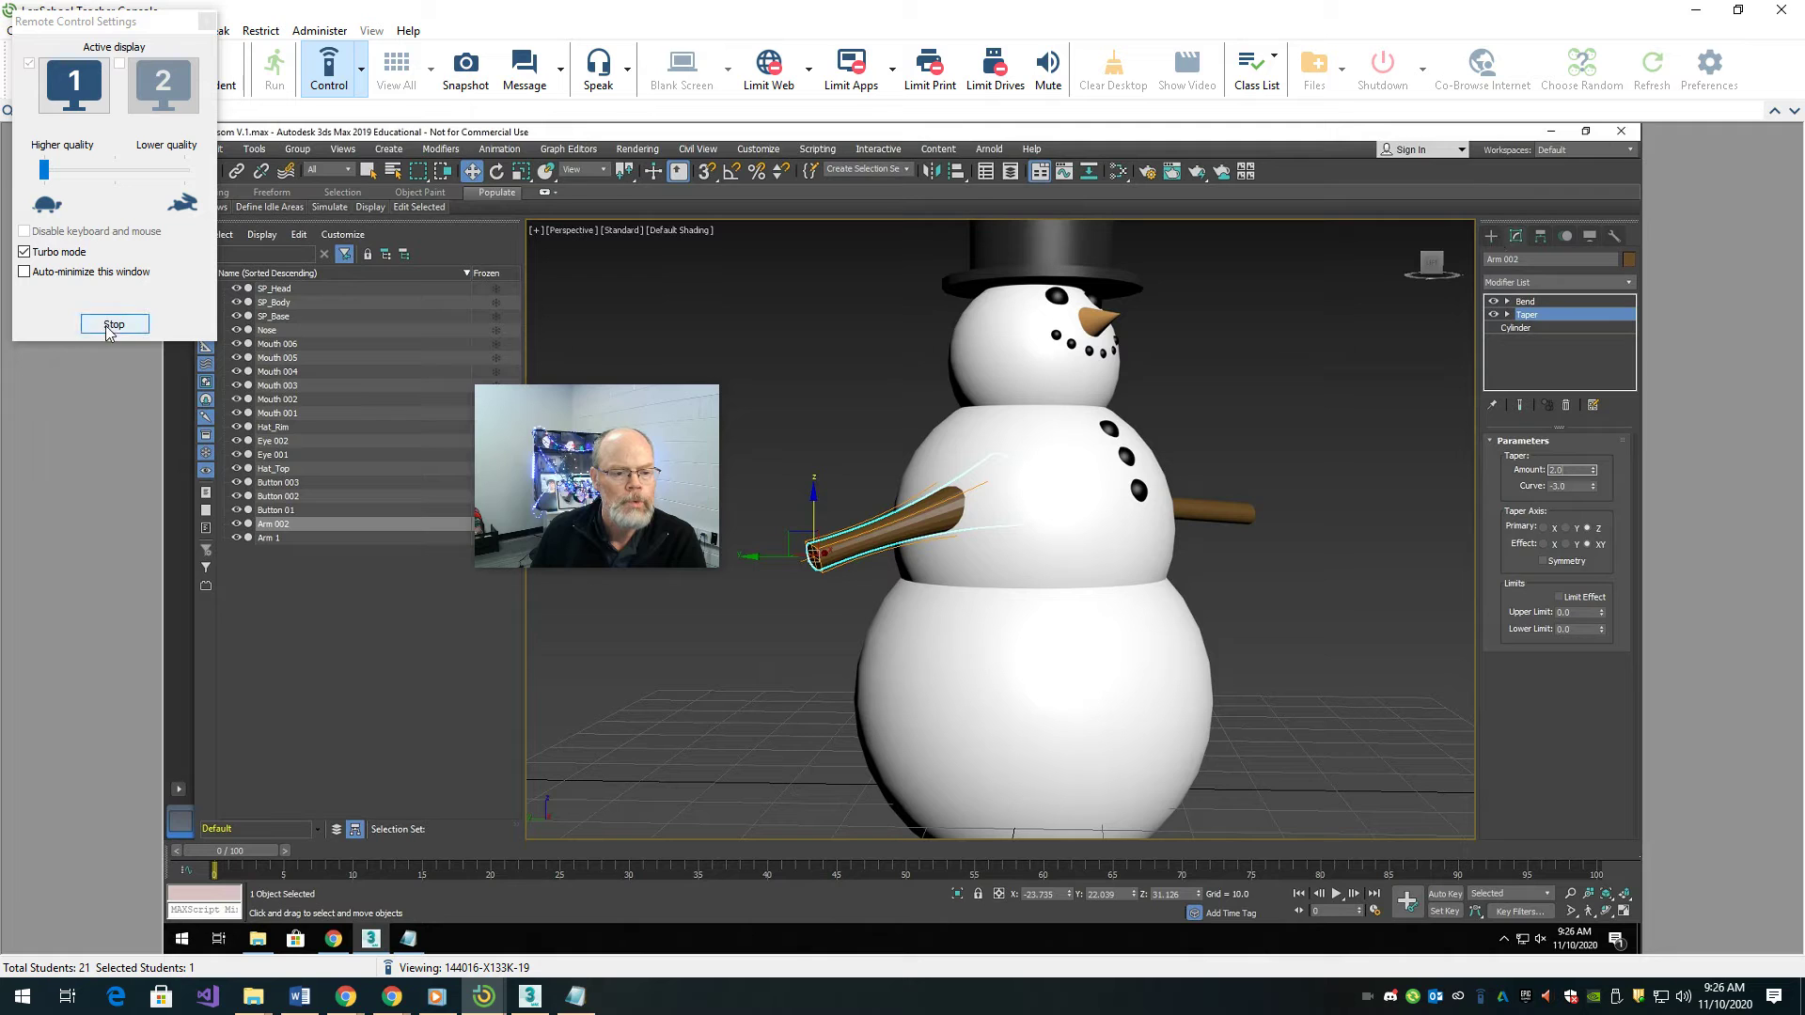
left_click(55, 171)
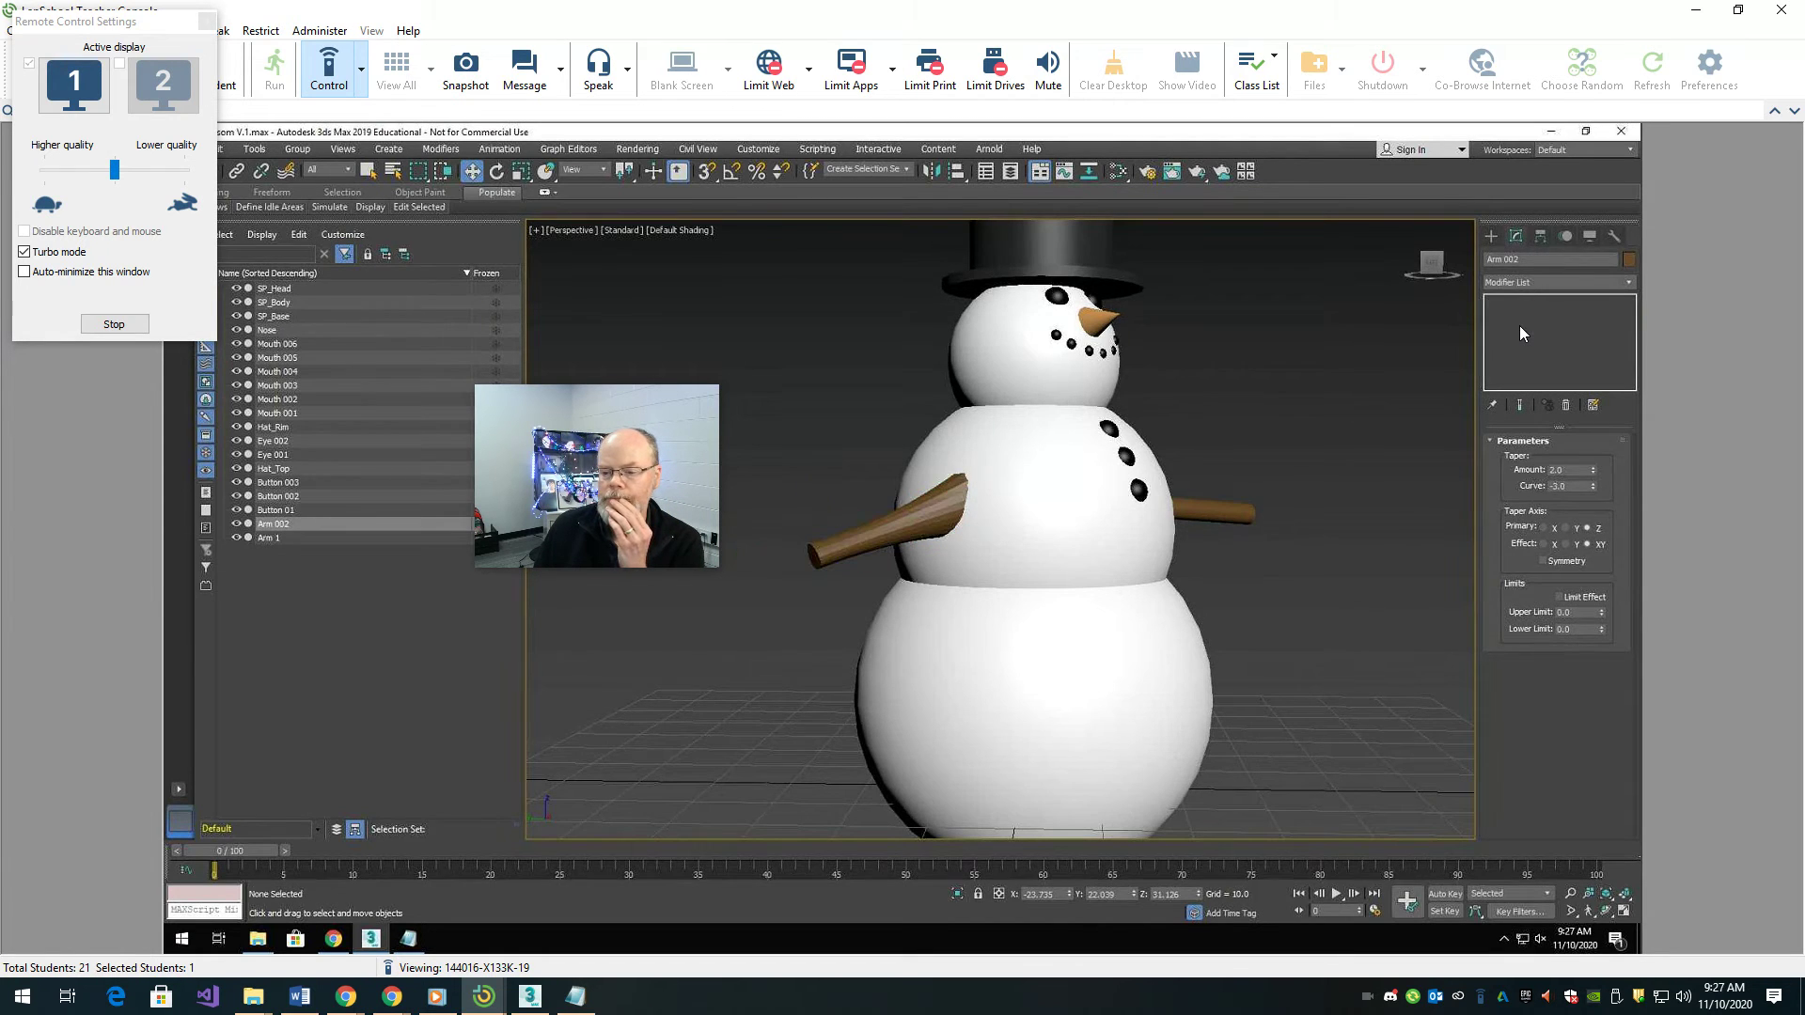
- Deselect the arm and draw a cylinder beside the snowman, about 17.35 in radius and 37 high
key("ctrl+d")
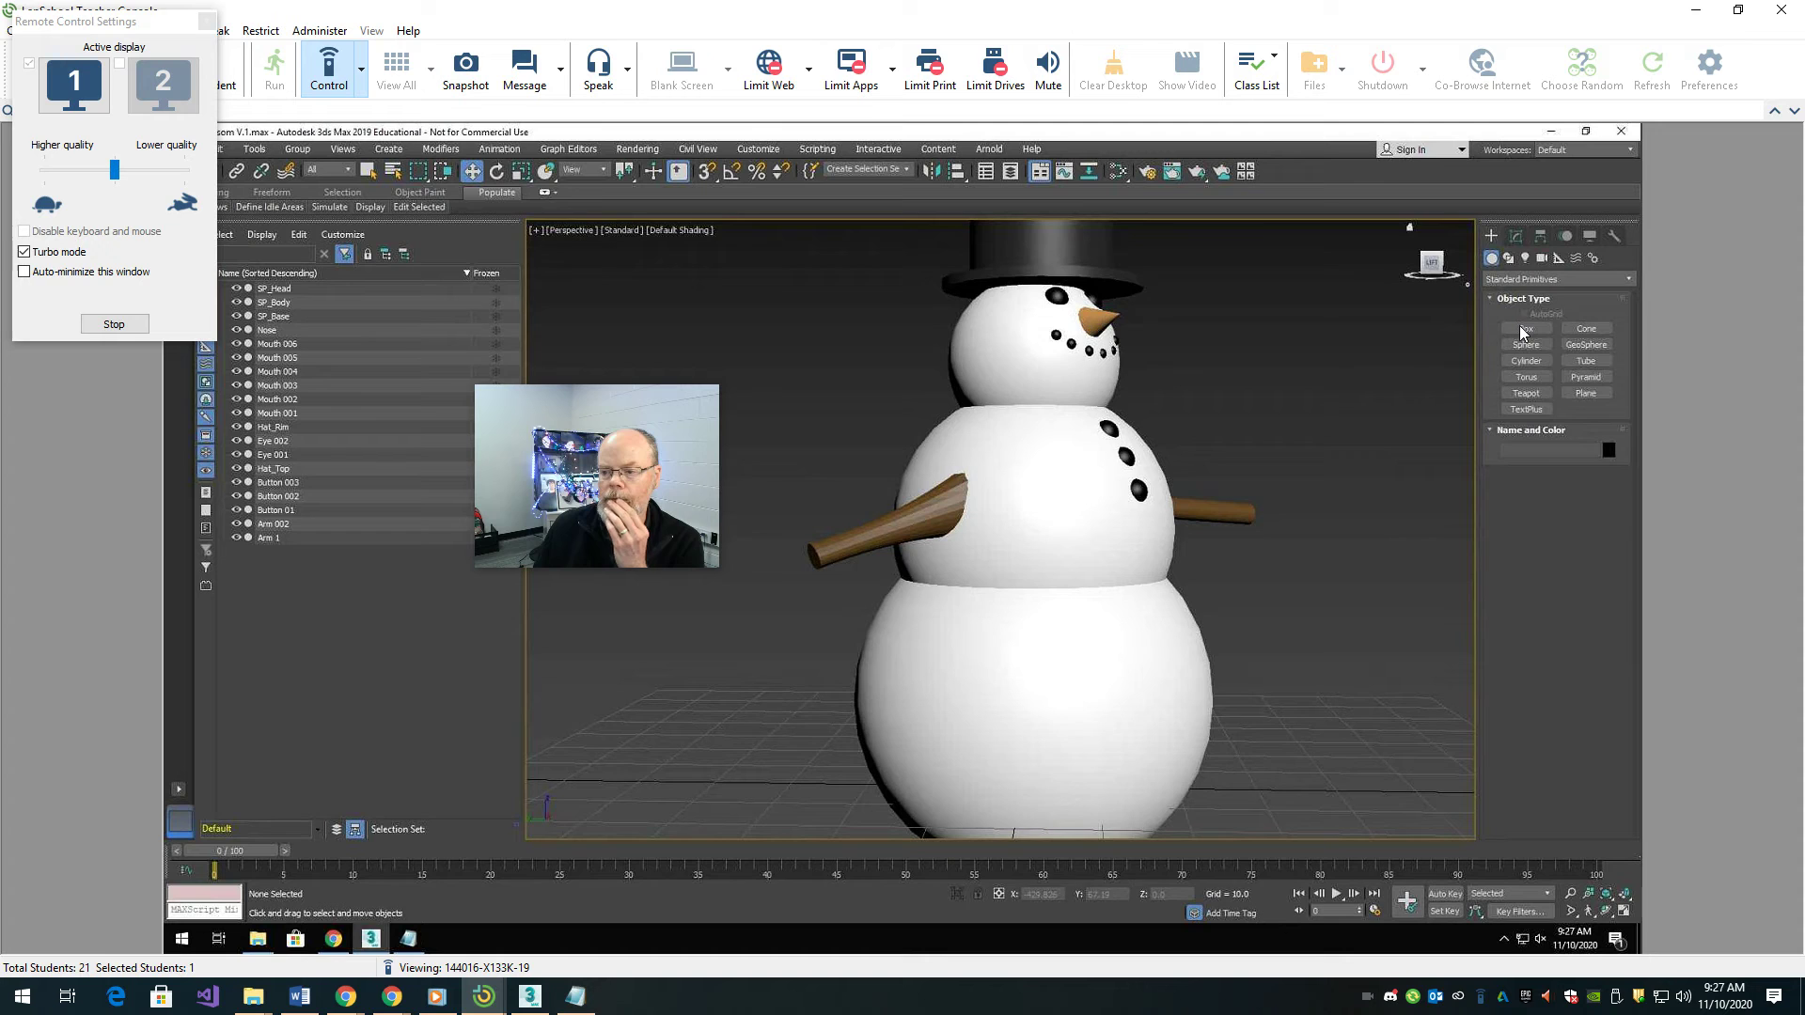
left_click(1526, 360)
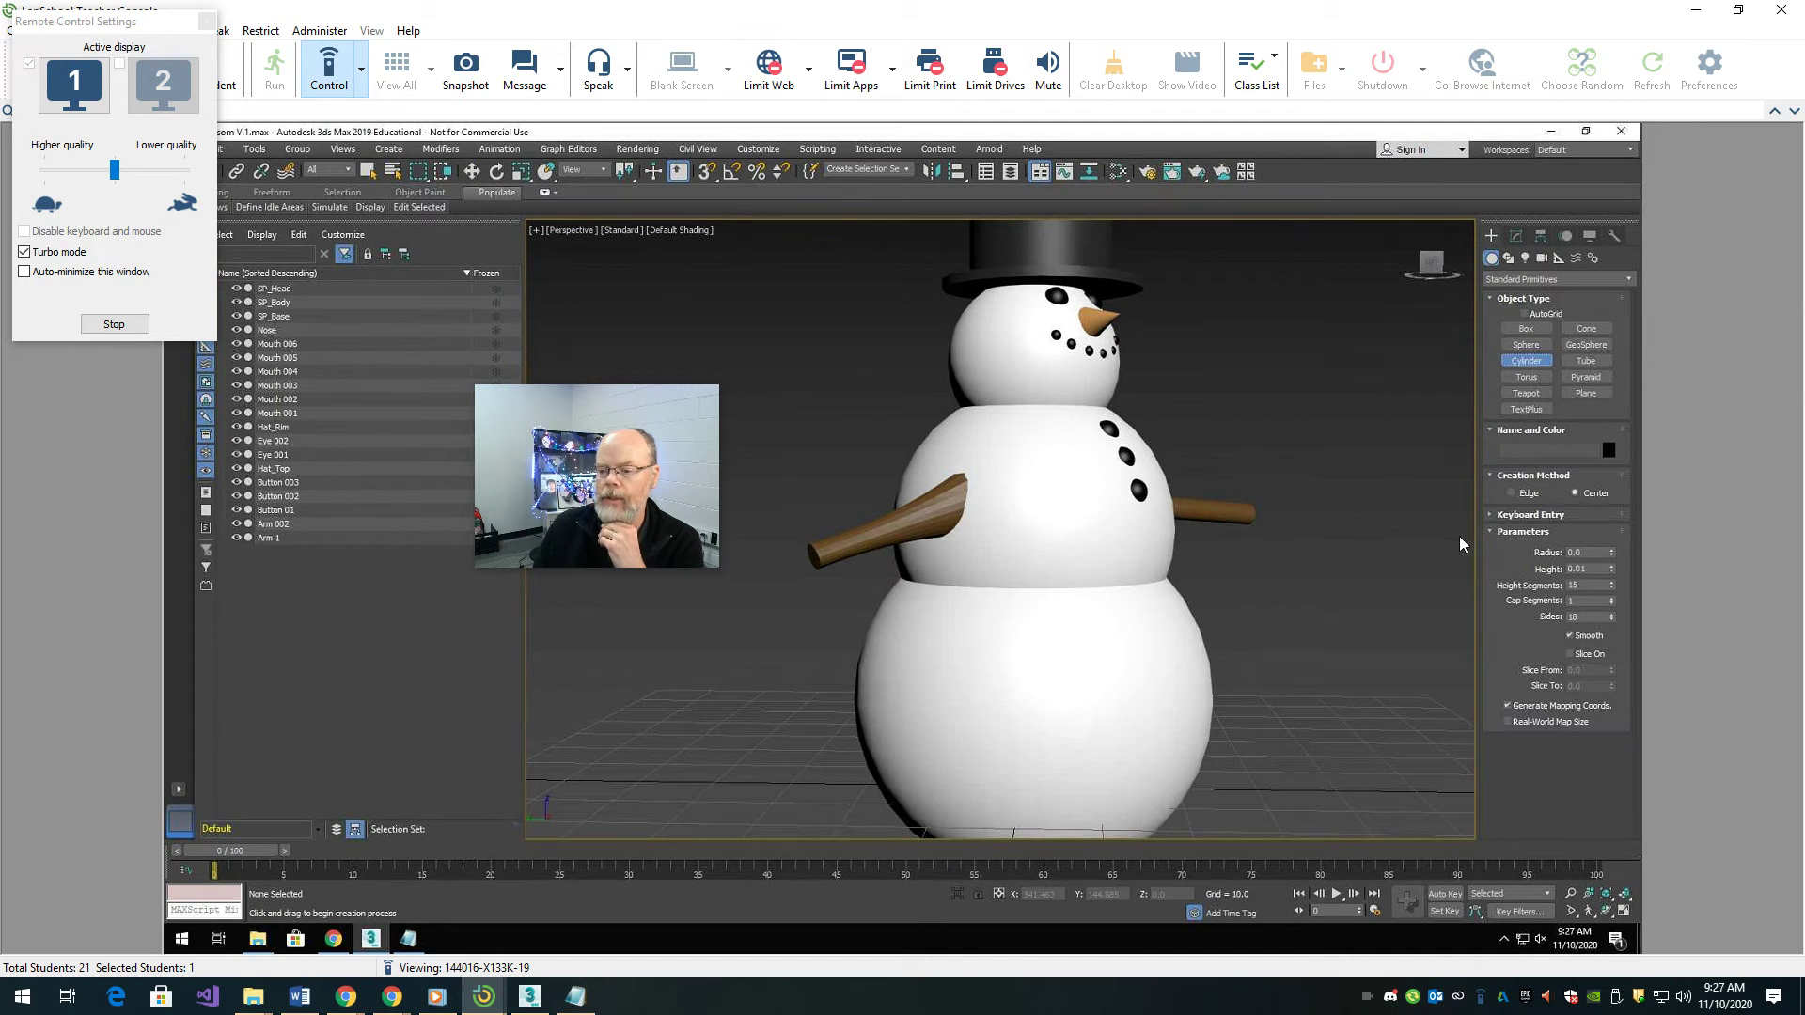
left_click_drag(639, 675, 731, 679)
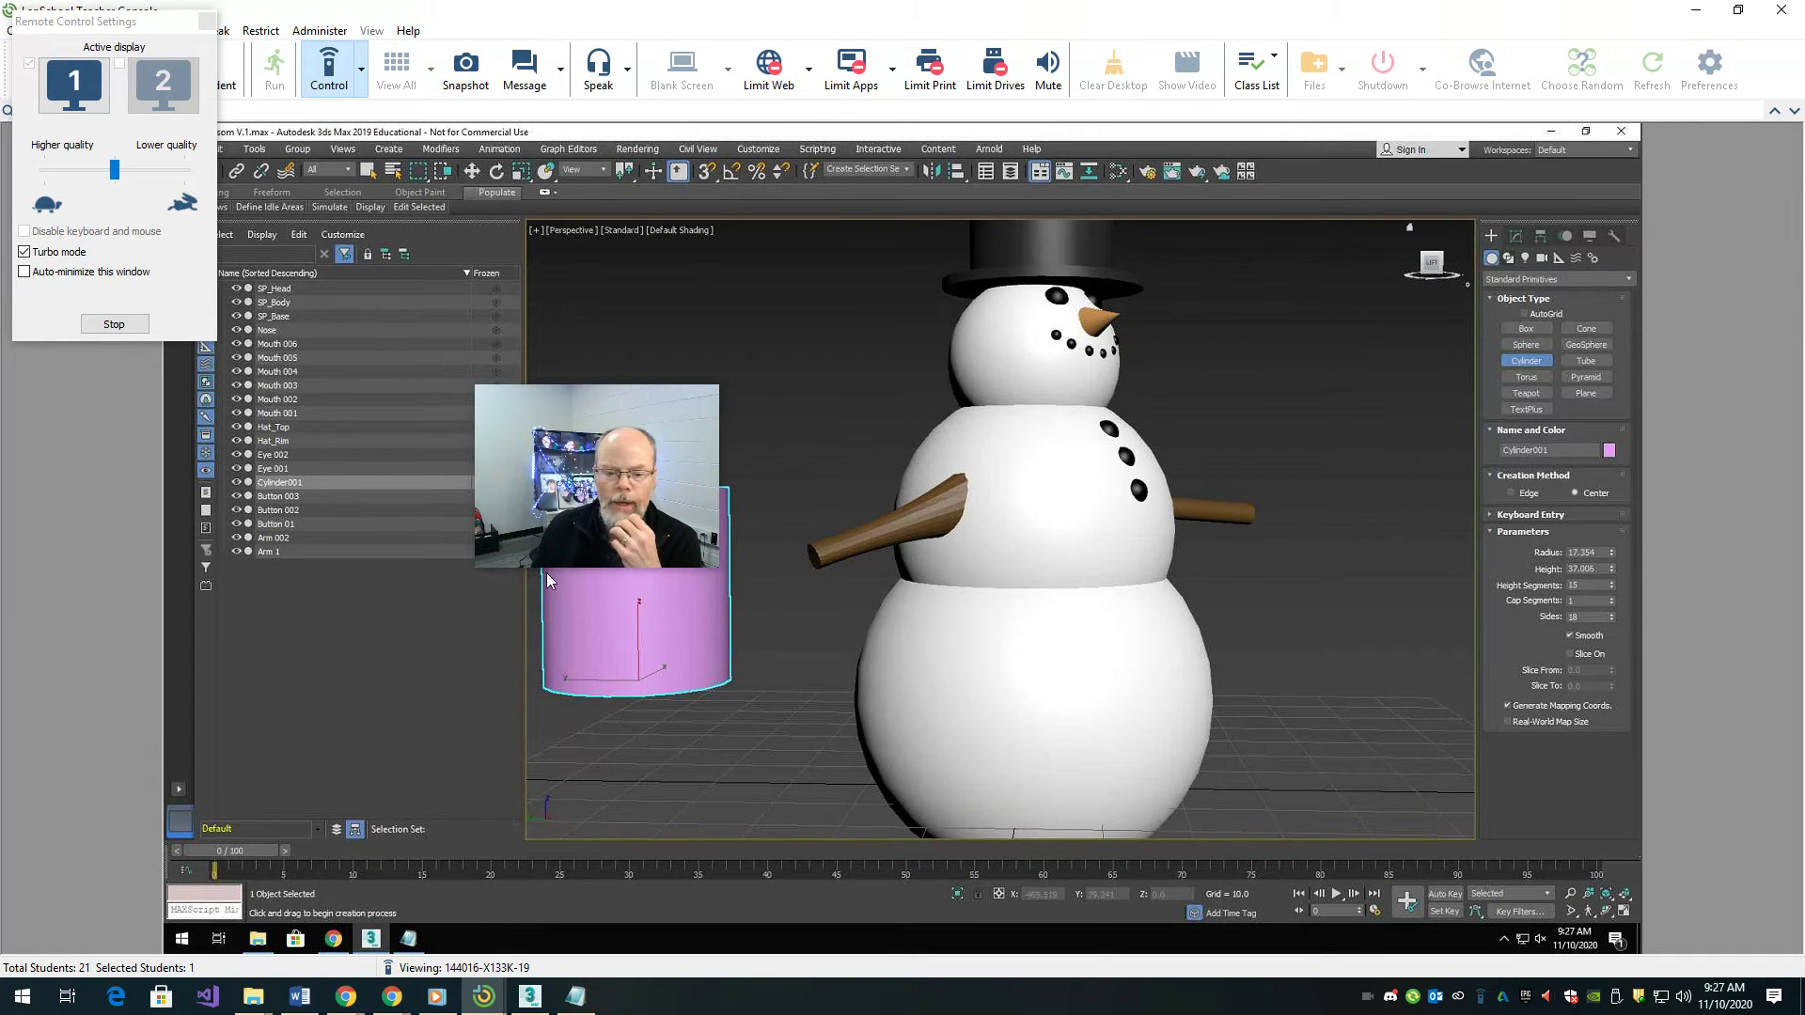
left_click_drag(538, 520, 100, 576)
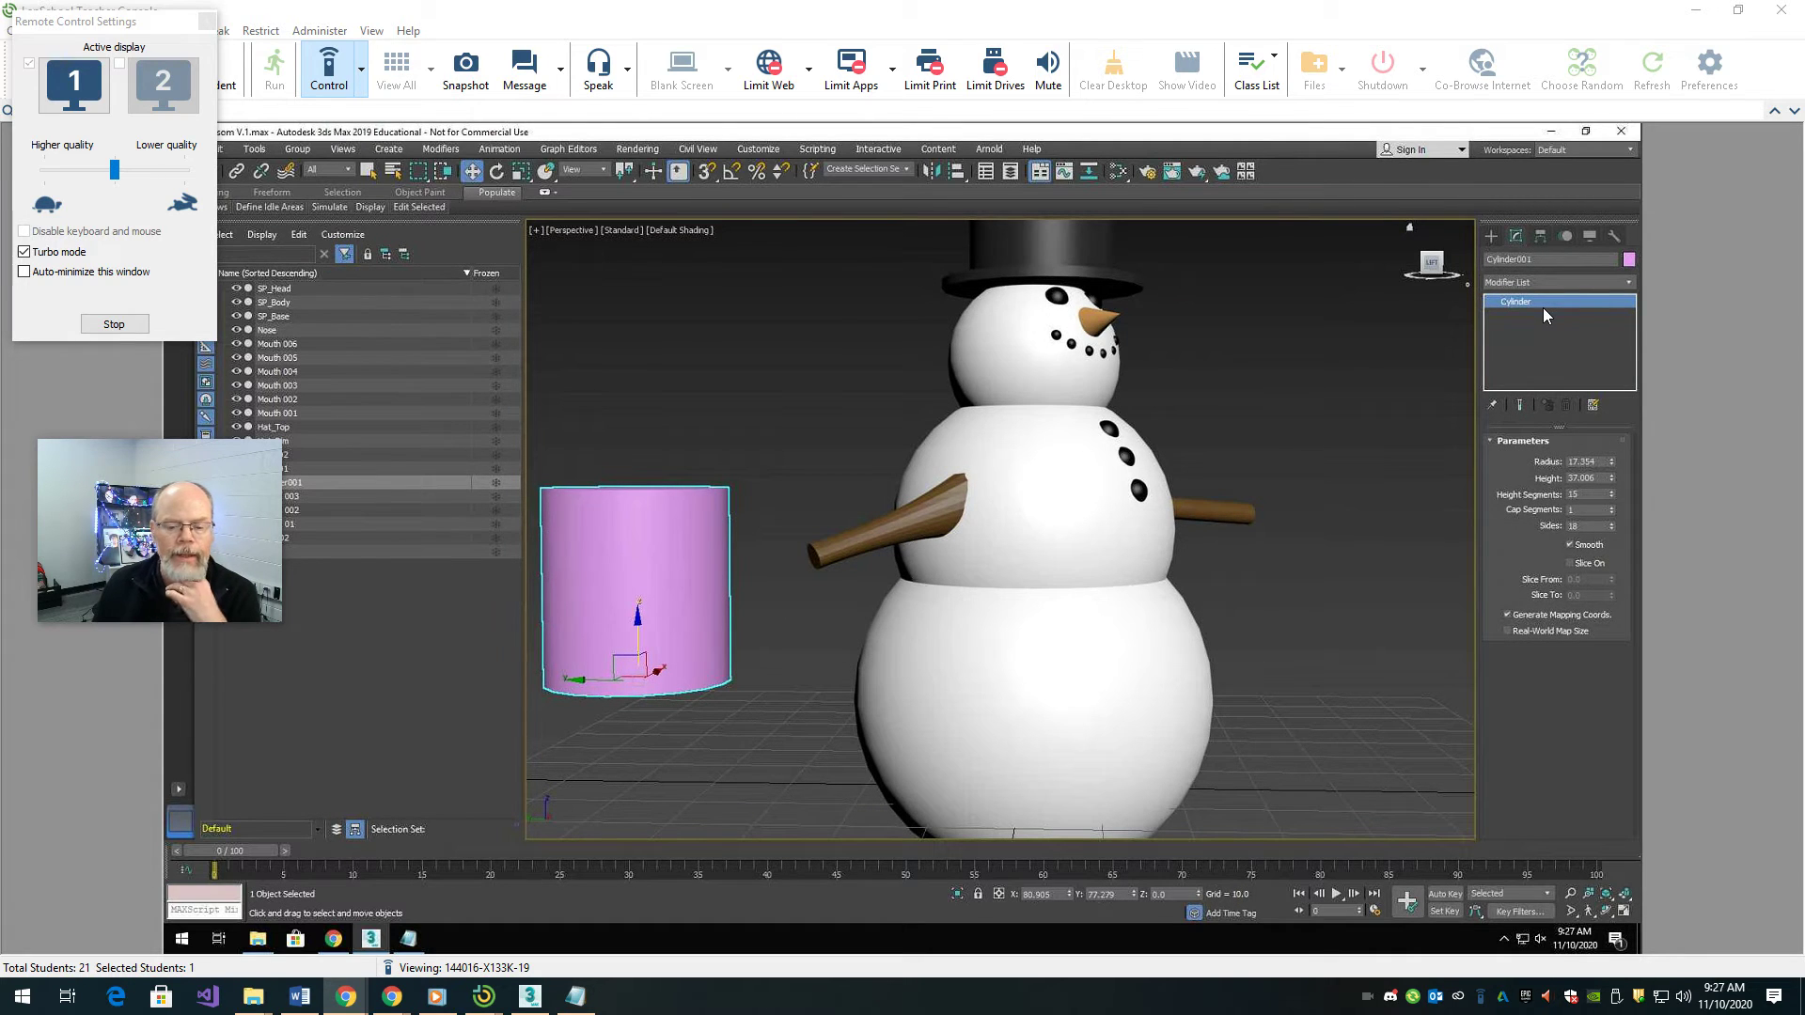
- Add a Taper modifier to the new cylinder beside the snowman
left_click(1543, 282)
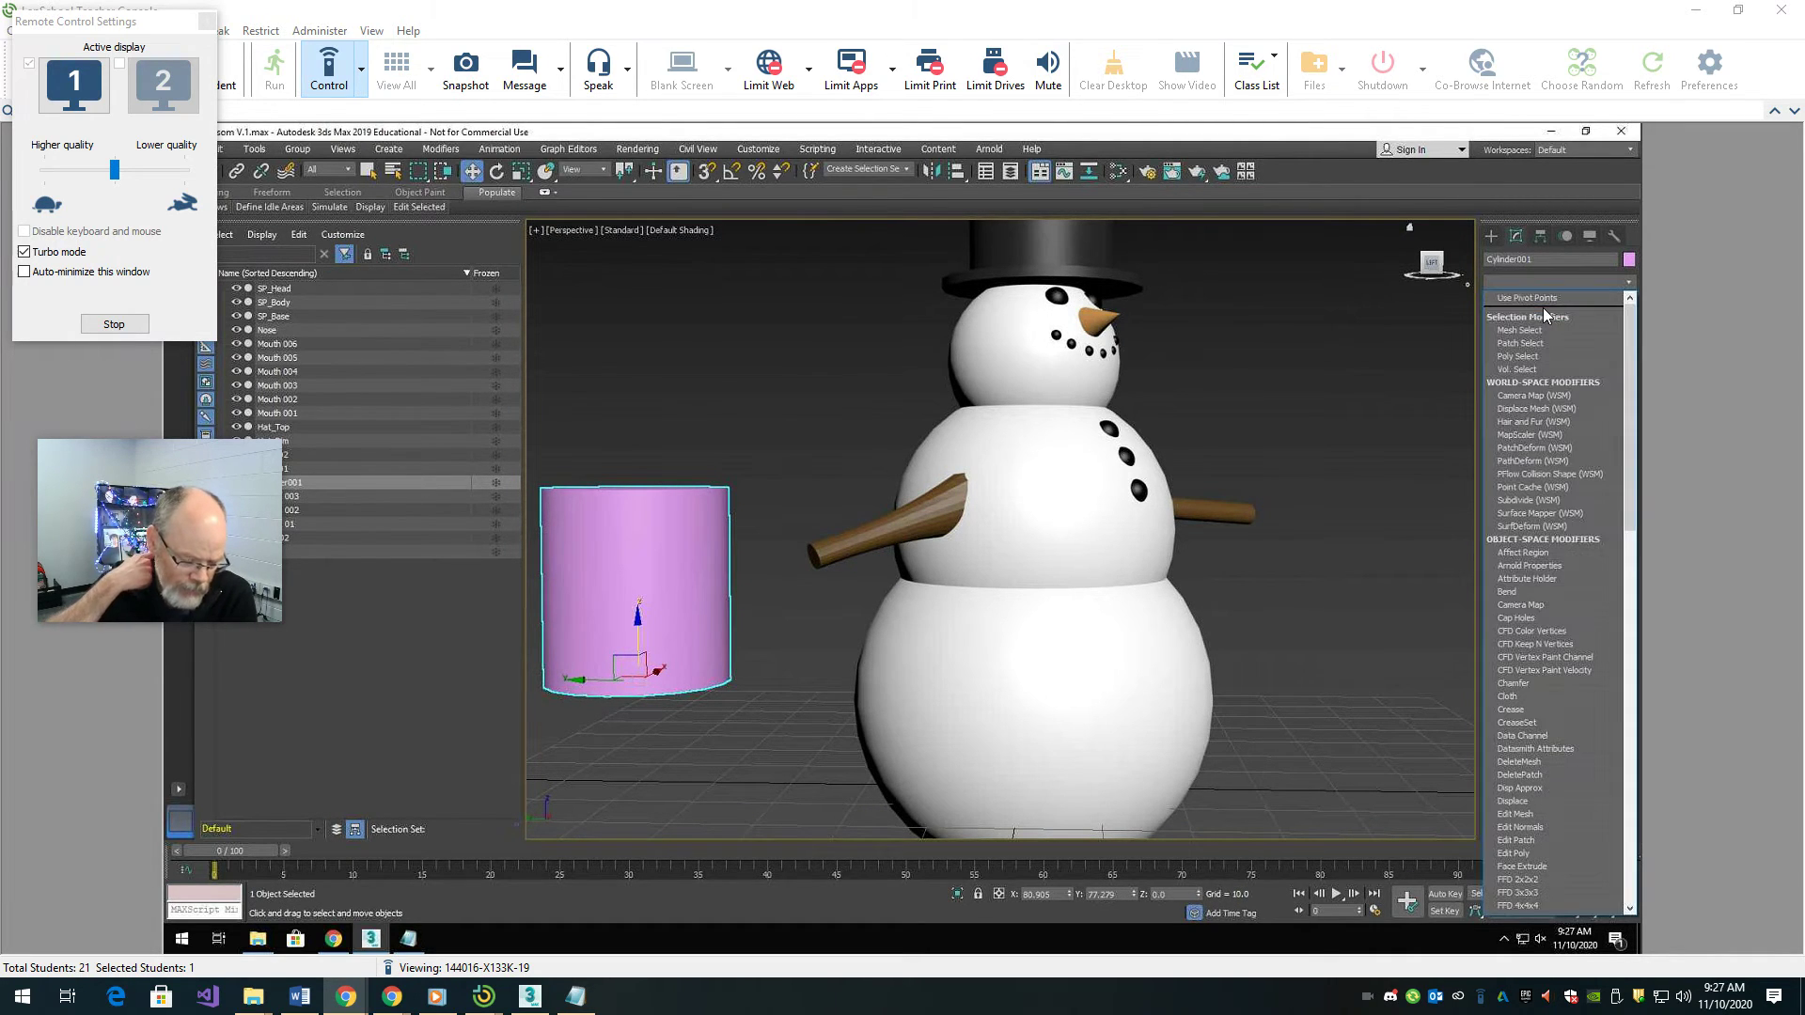
key("b")
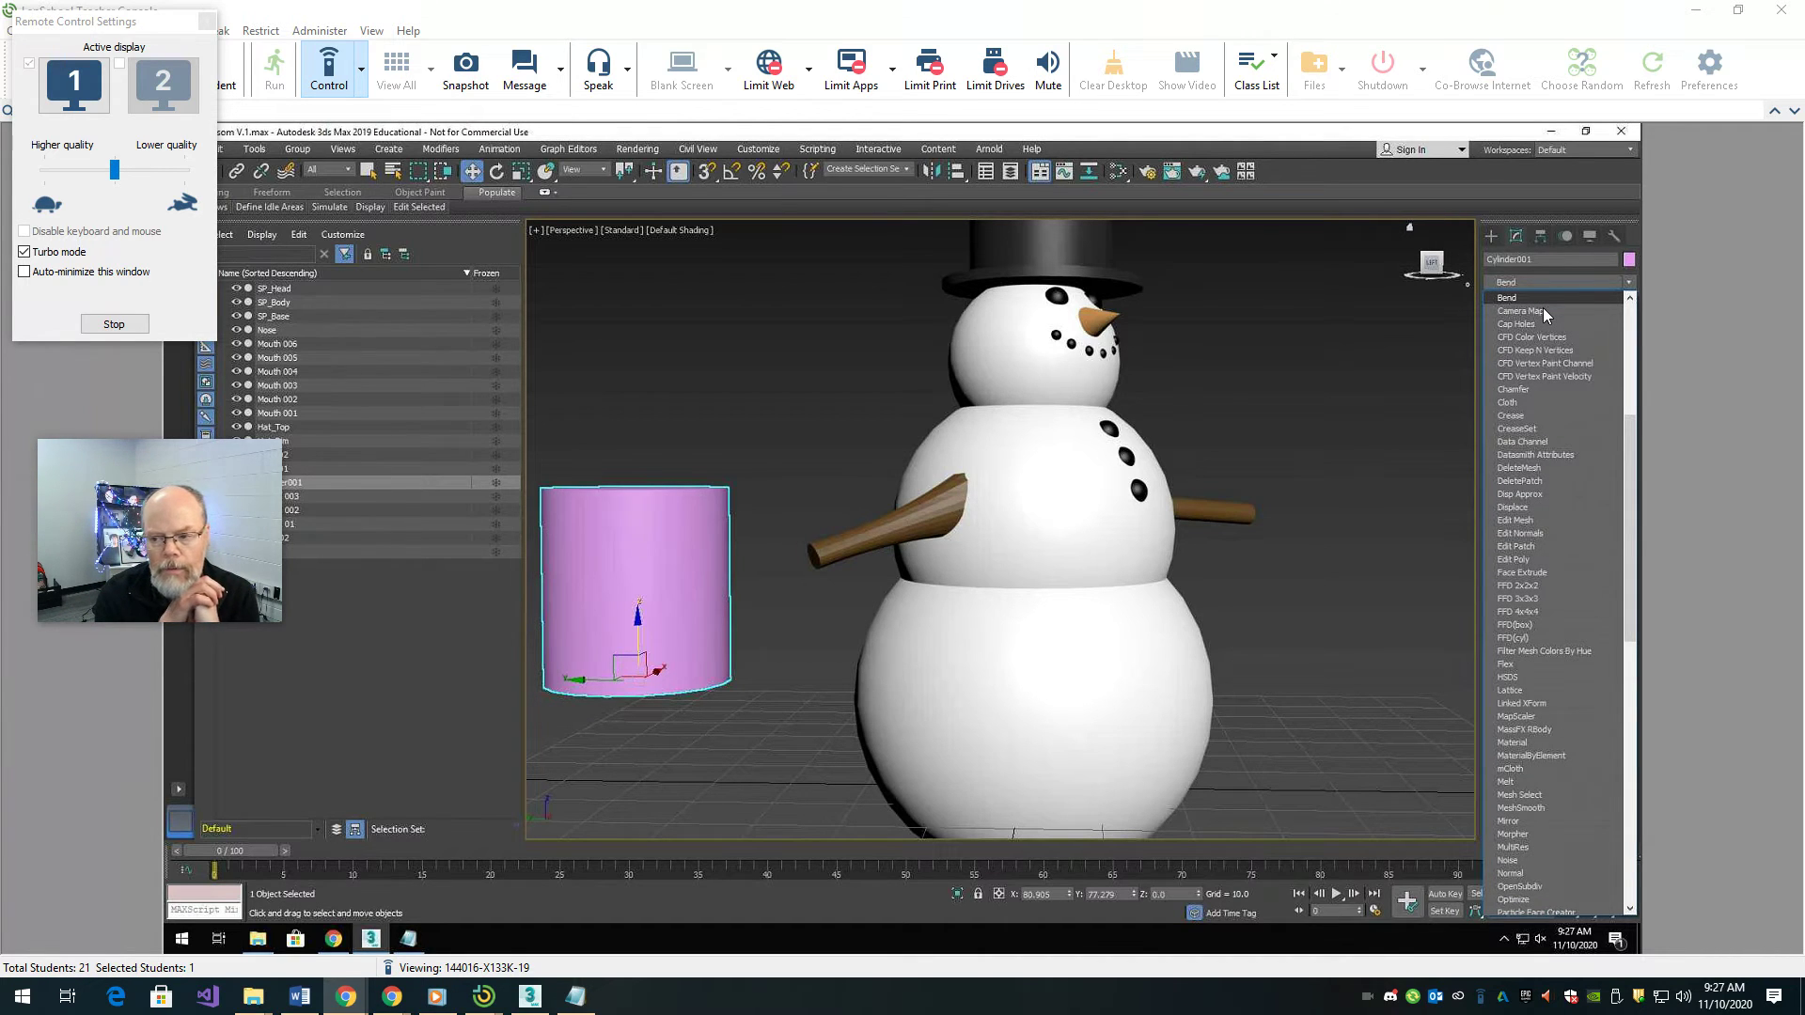
key("Escape")
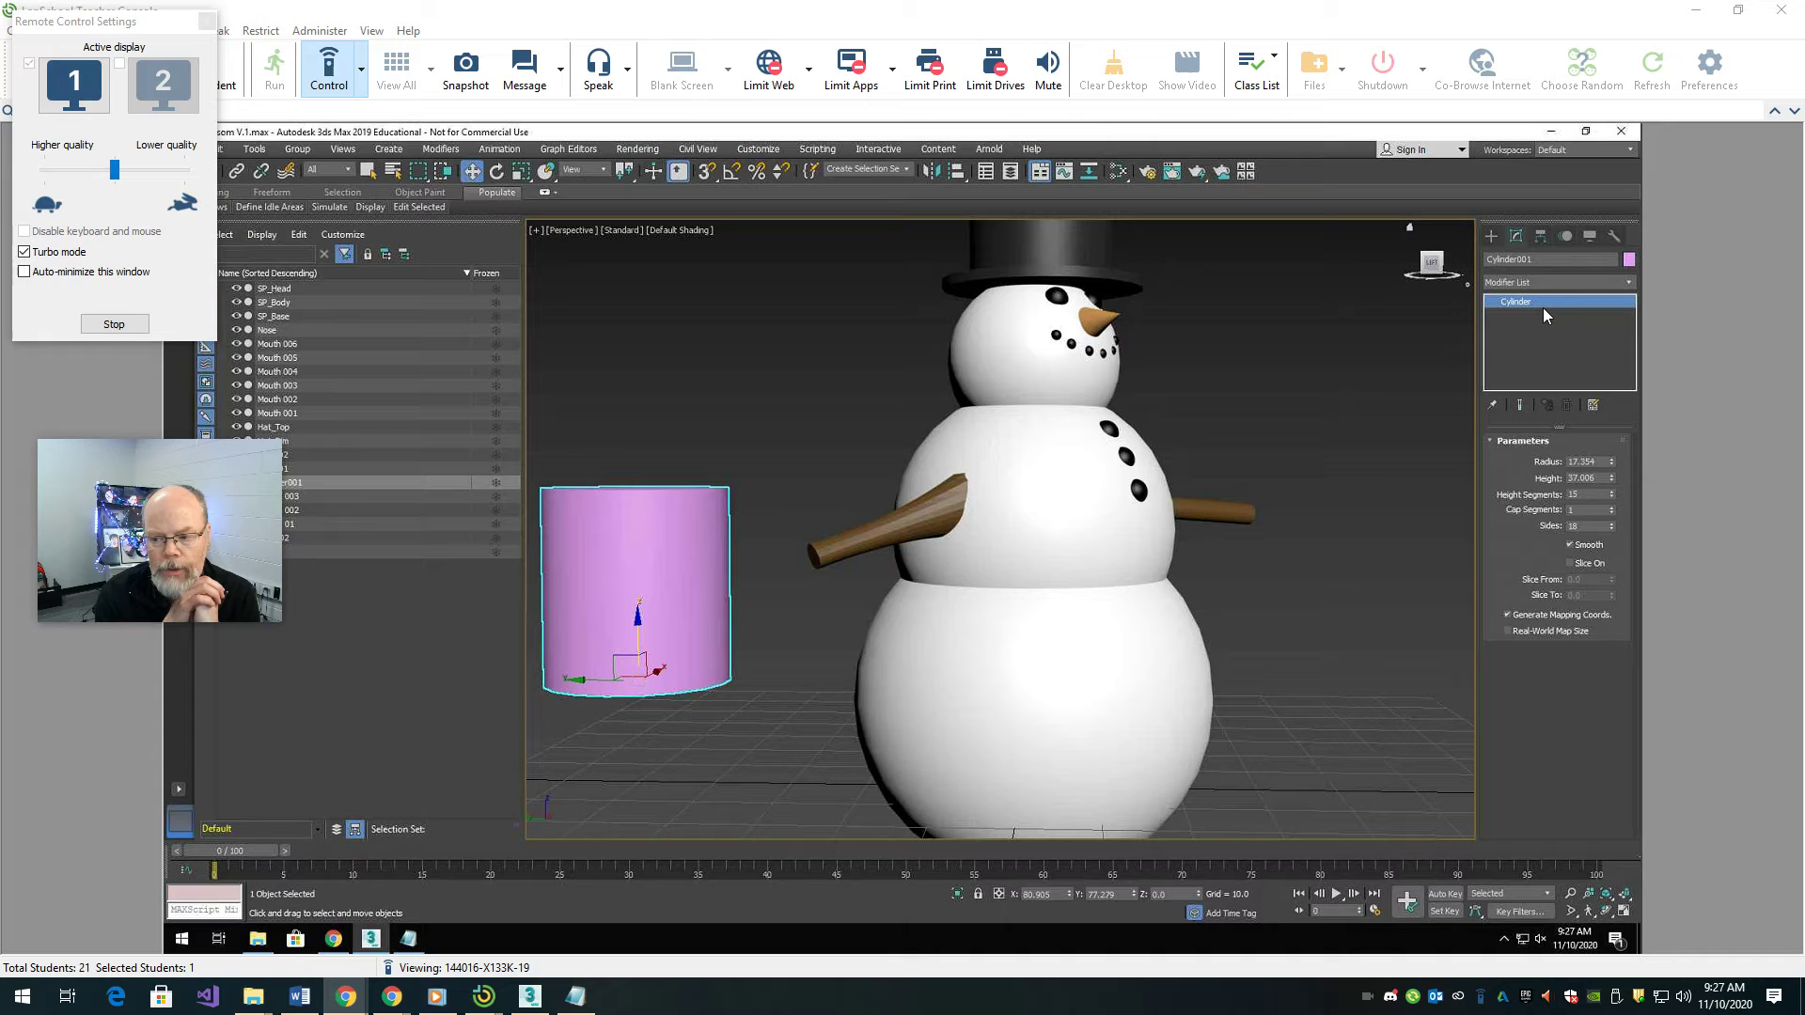
key("t")
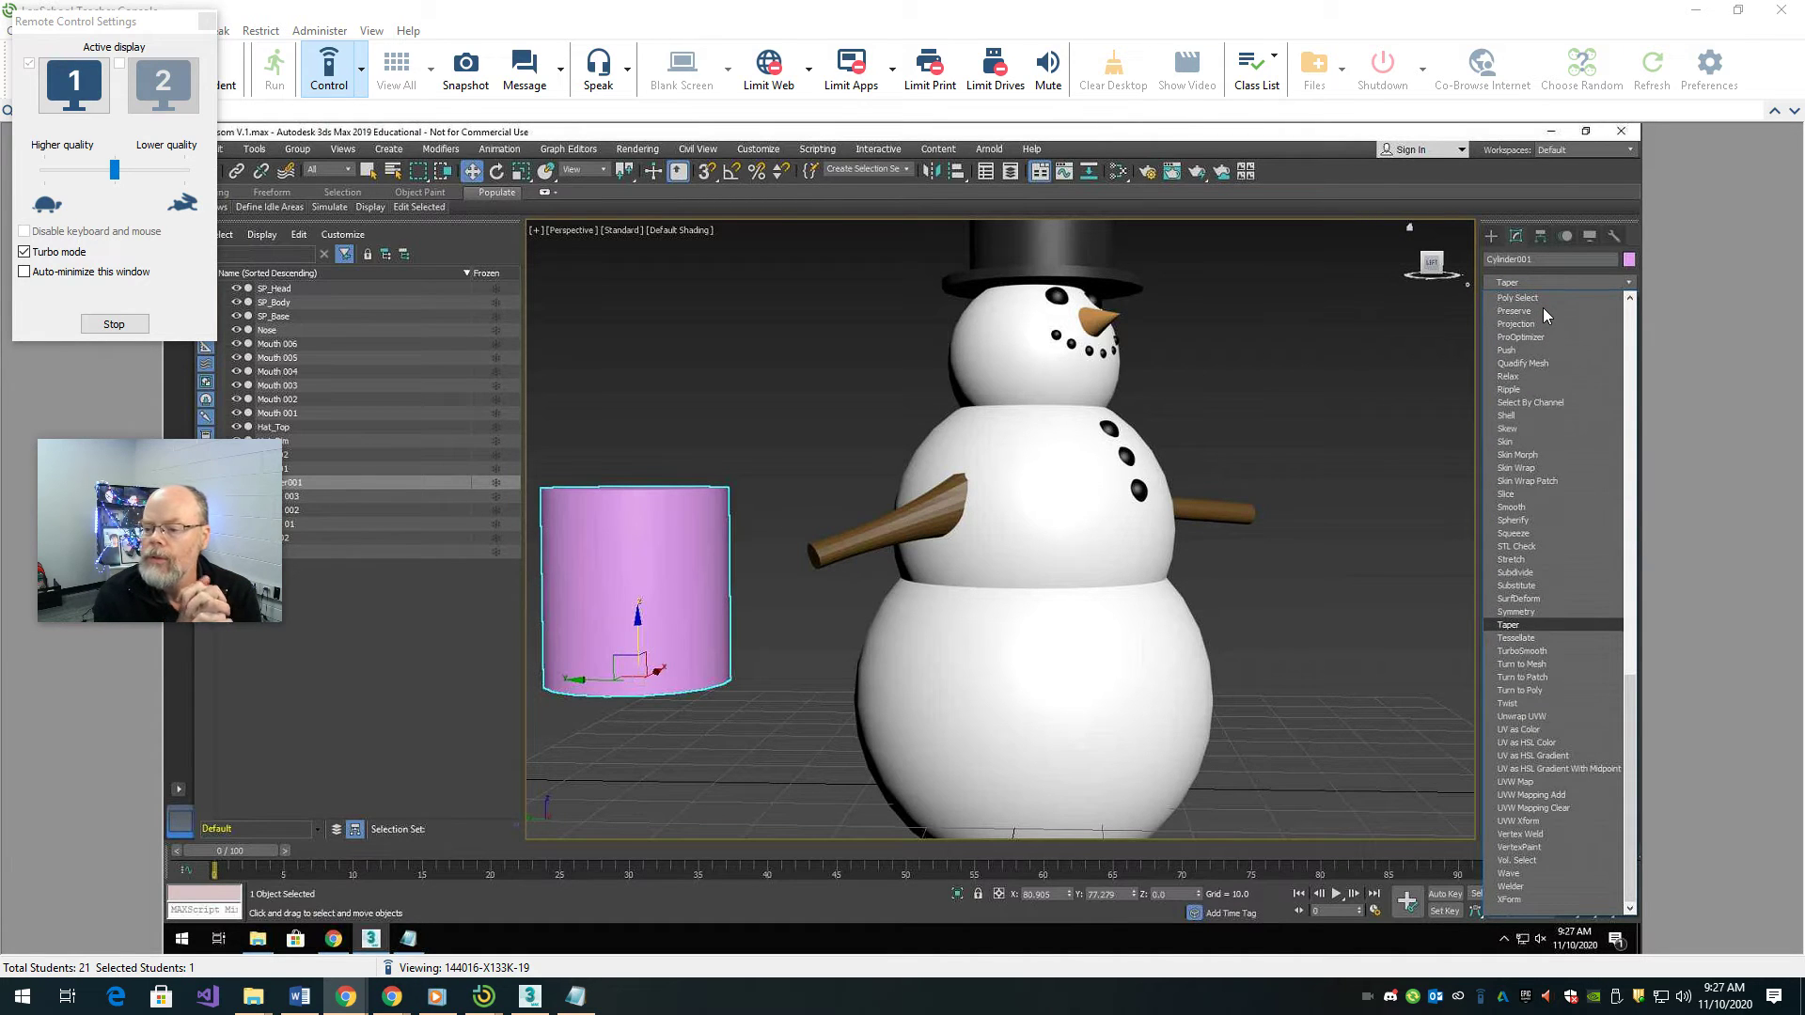
key("Return")
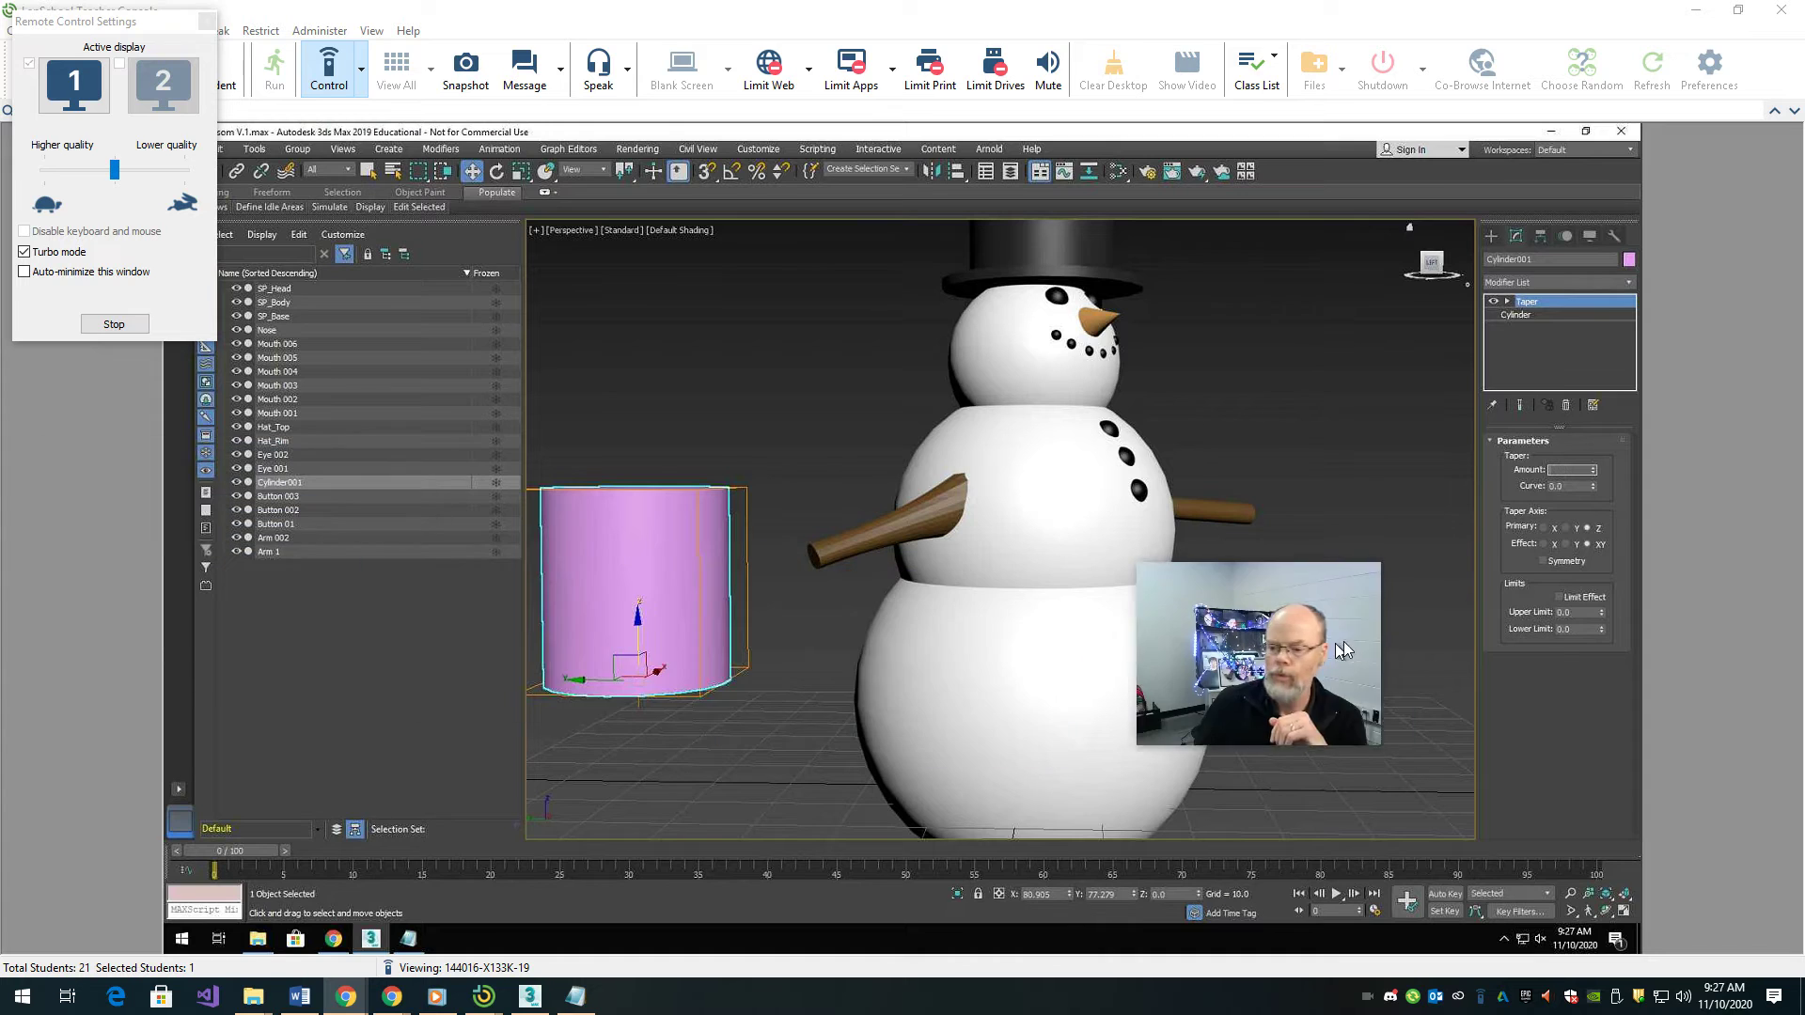
- Try a Taper amount of 5 on the new cylinder and leave the amount at 1
type("5")
key("Return")
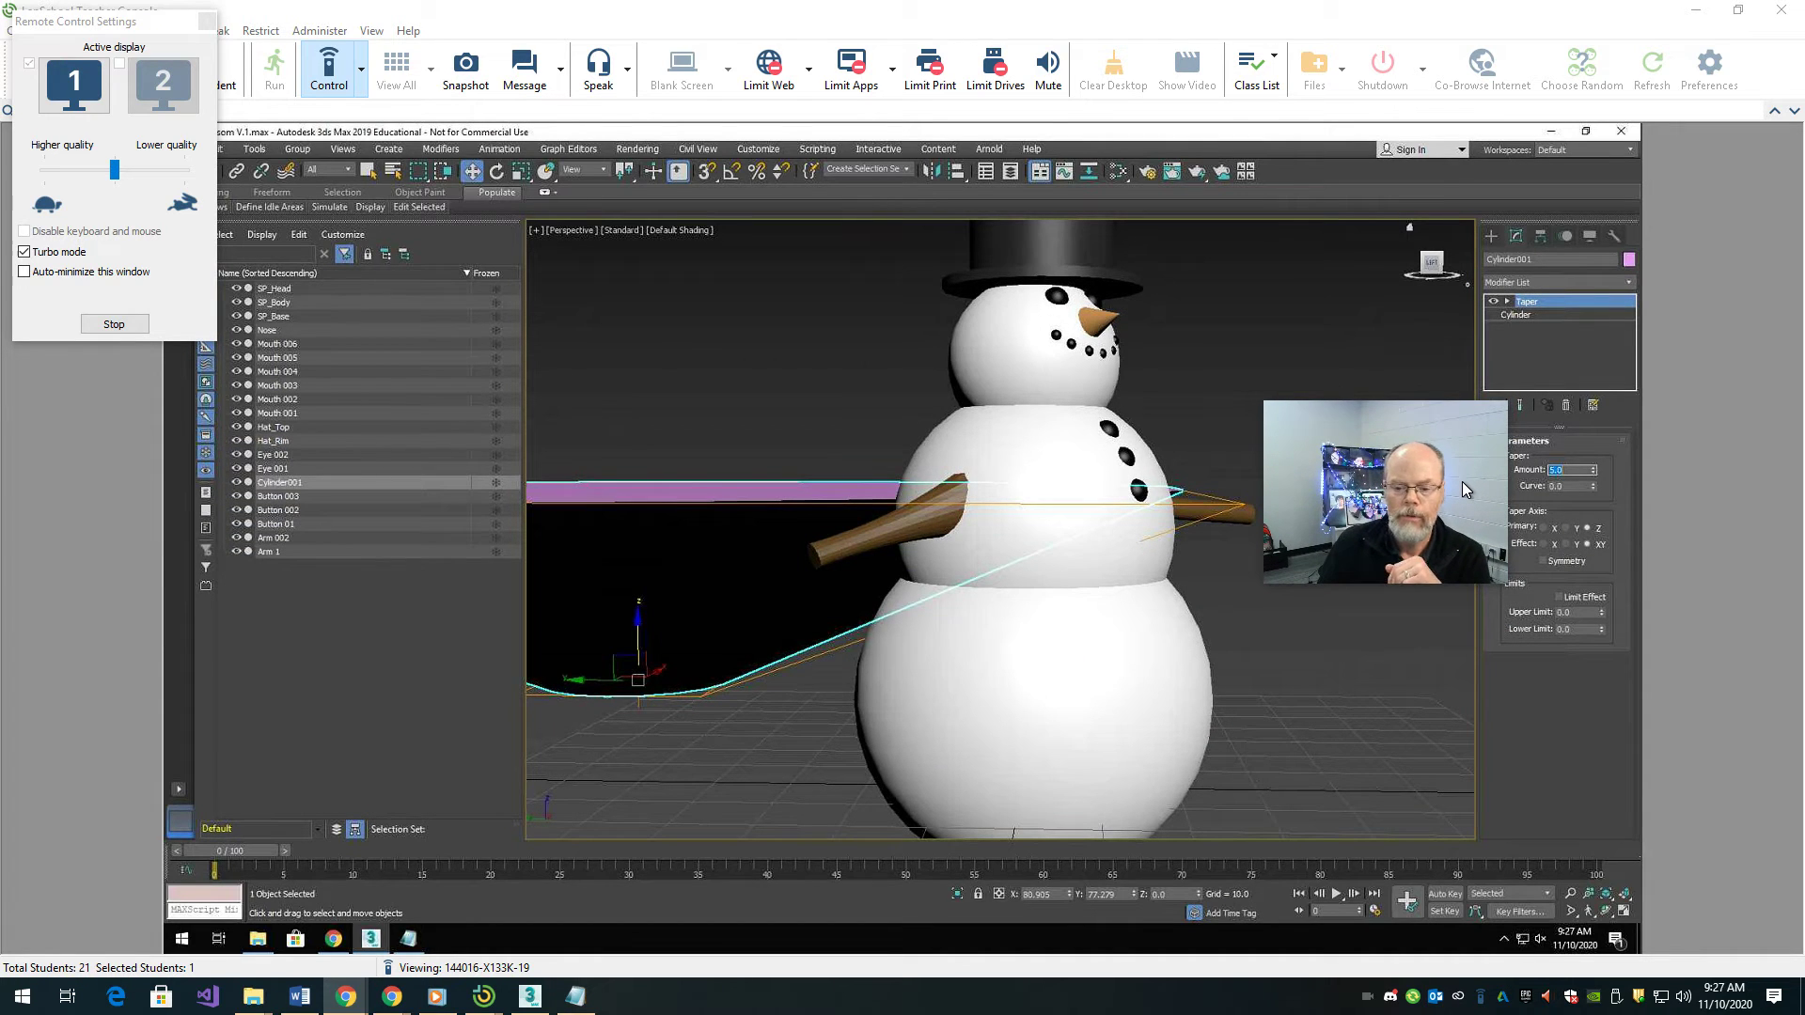
mouse_move(1463, 481)
type("1")
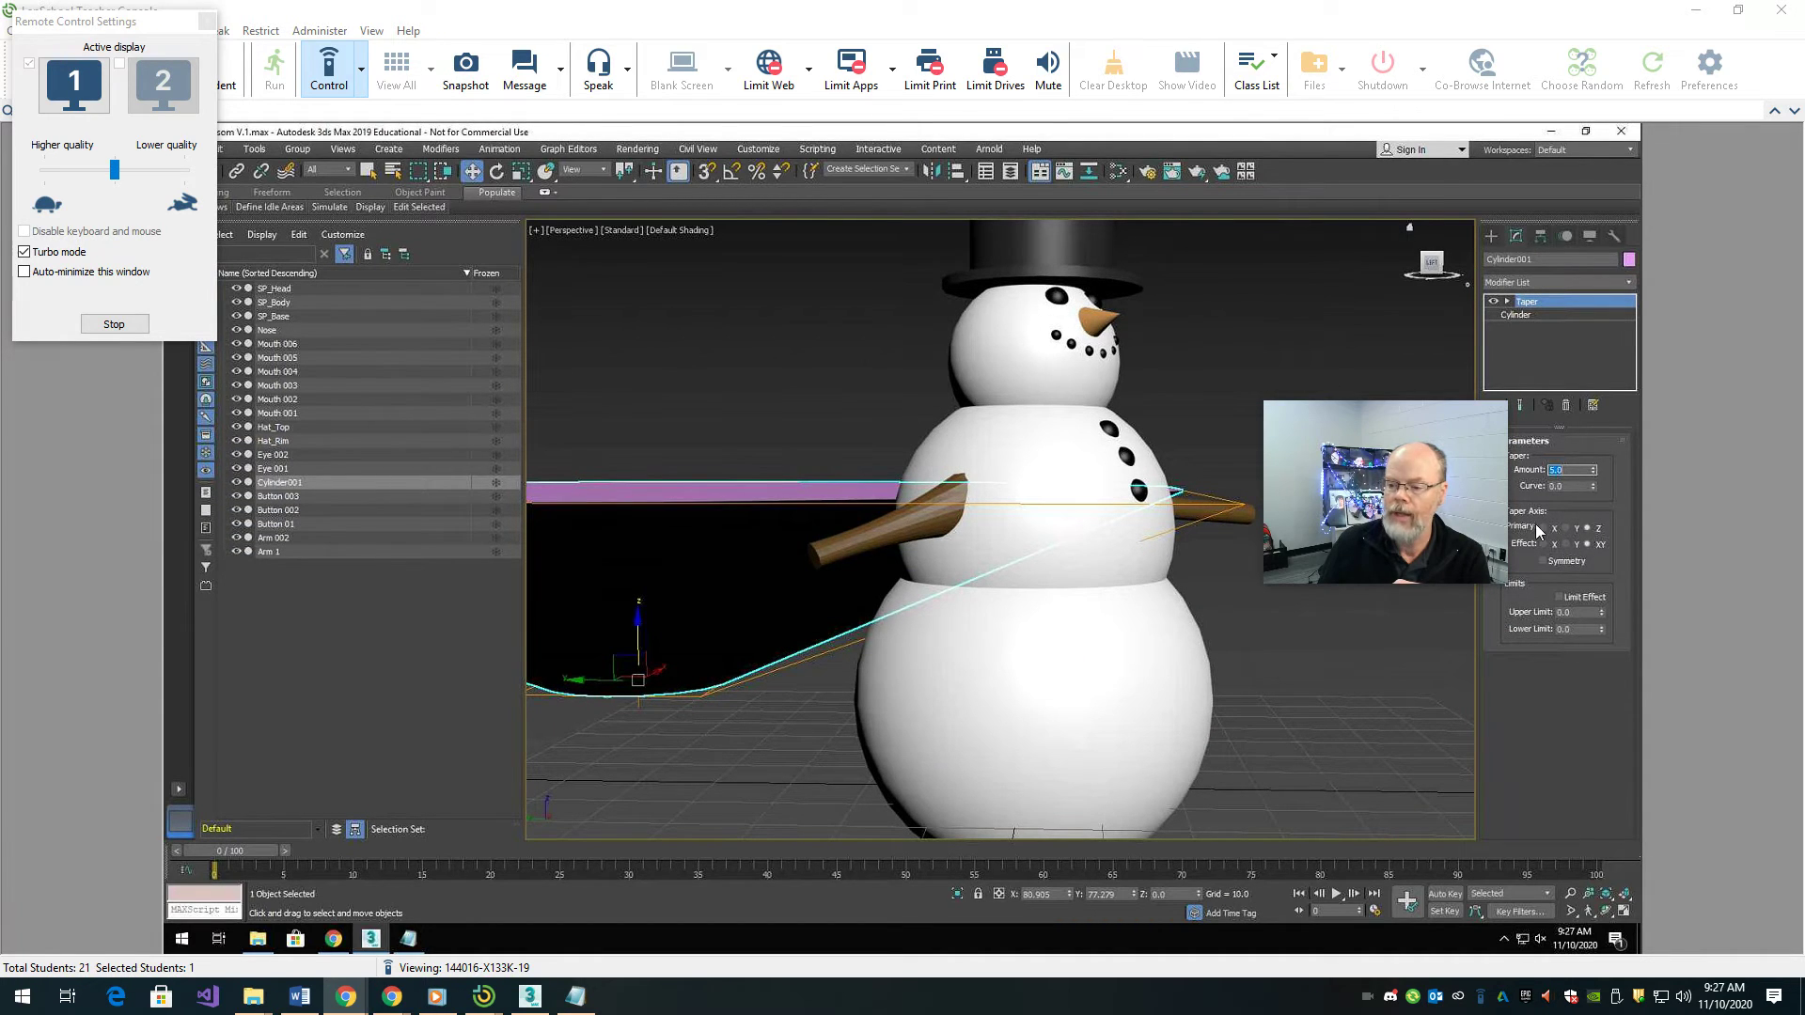
key("Return")
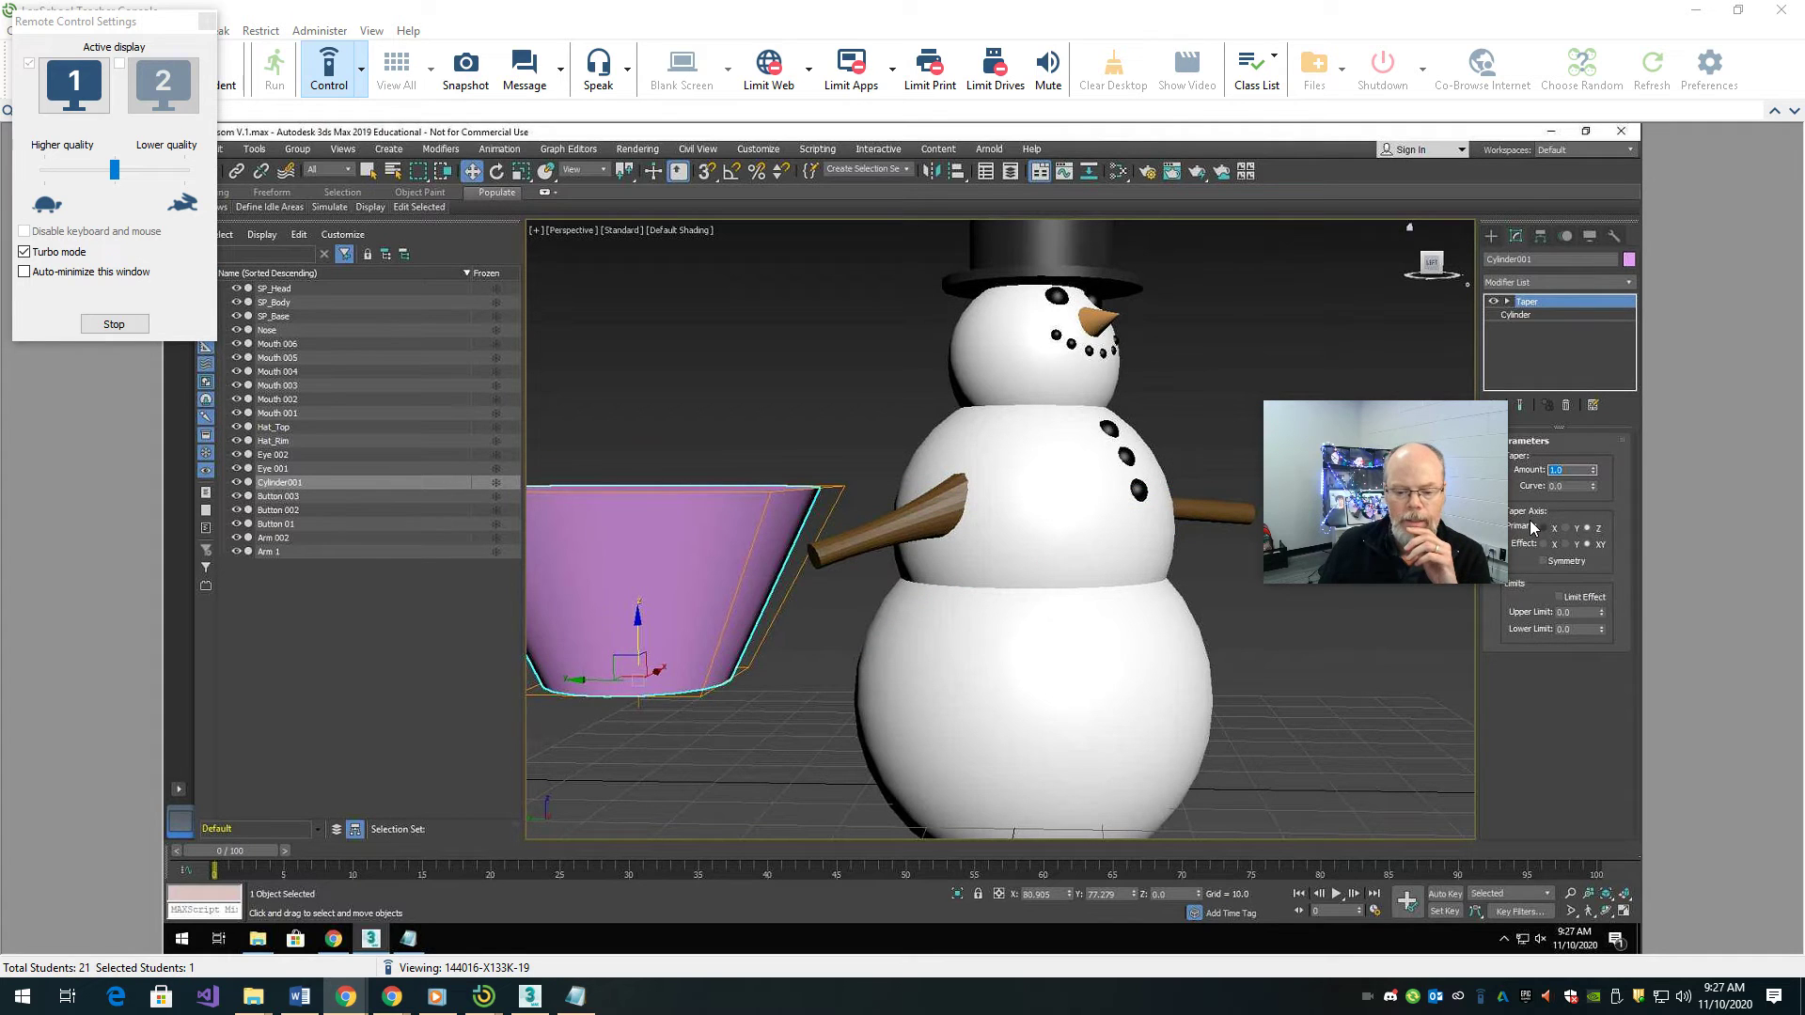
- Set the cylinder's Taper primary axis to X, and add a Bend modifier with an angle of 5 above it
left_click(1542, 528)
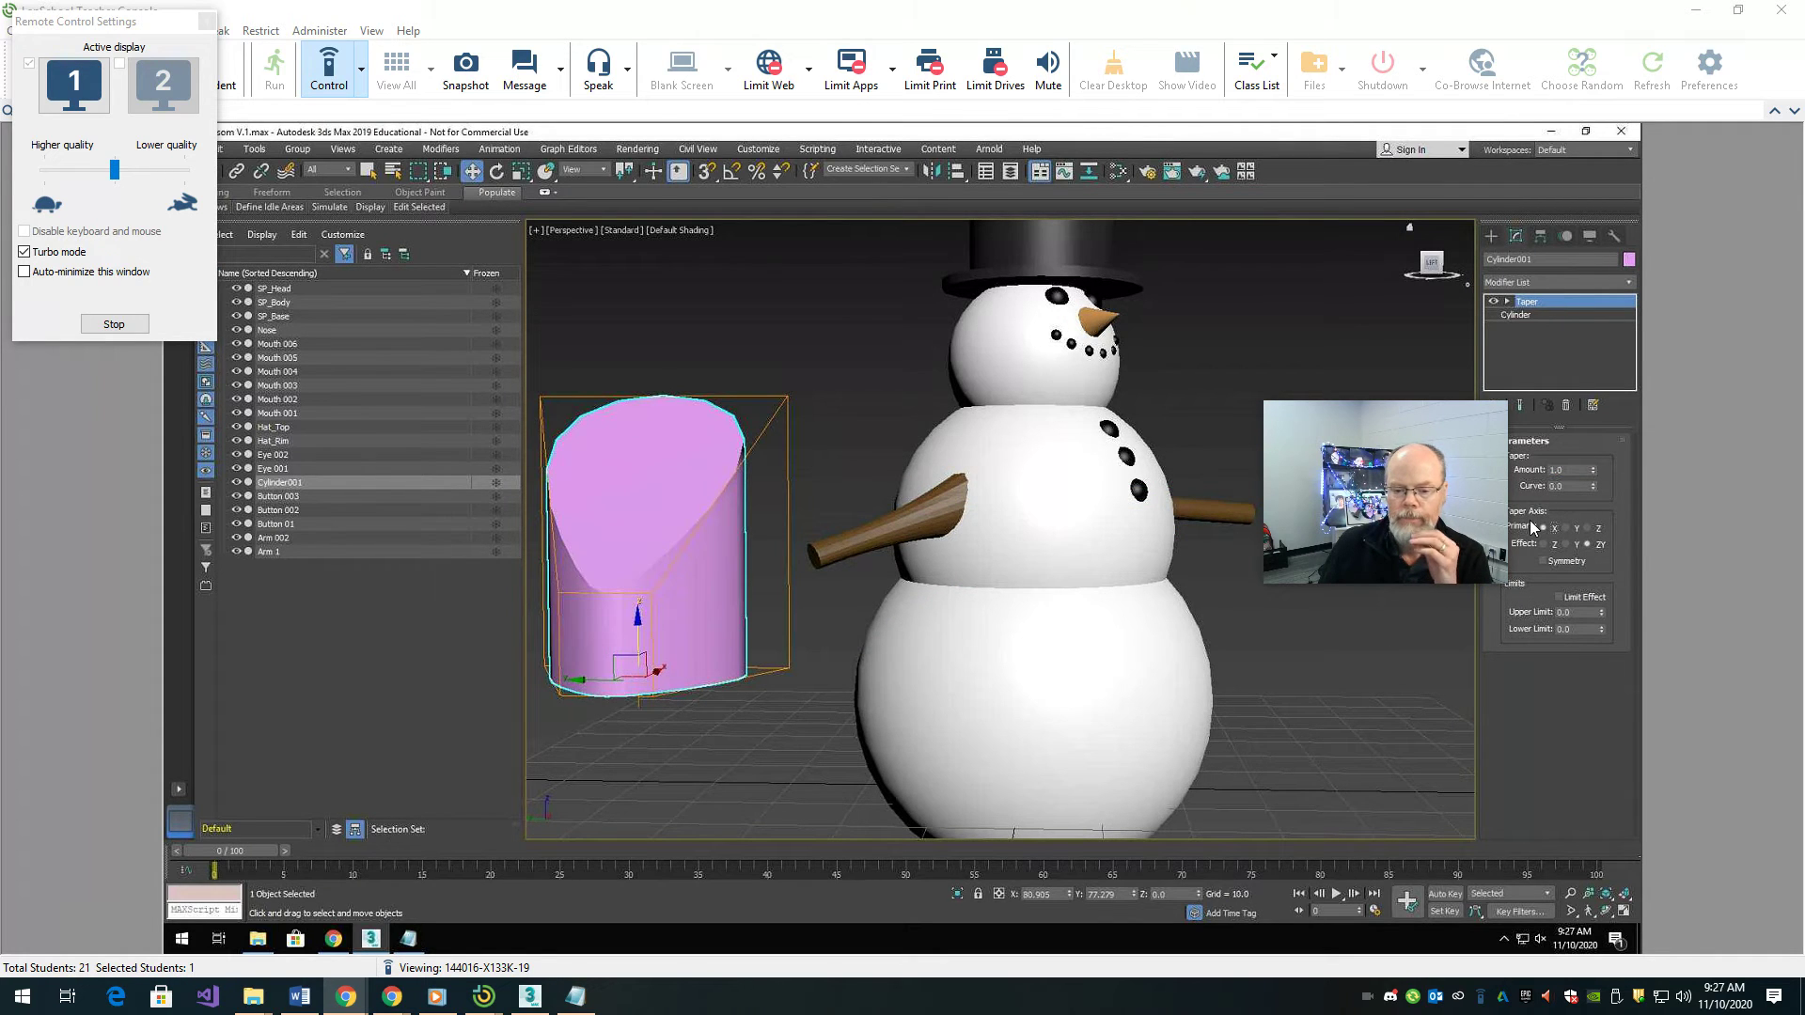
left_click(1566, 527)
mouse_move(1457, 470)
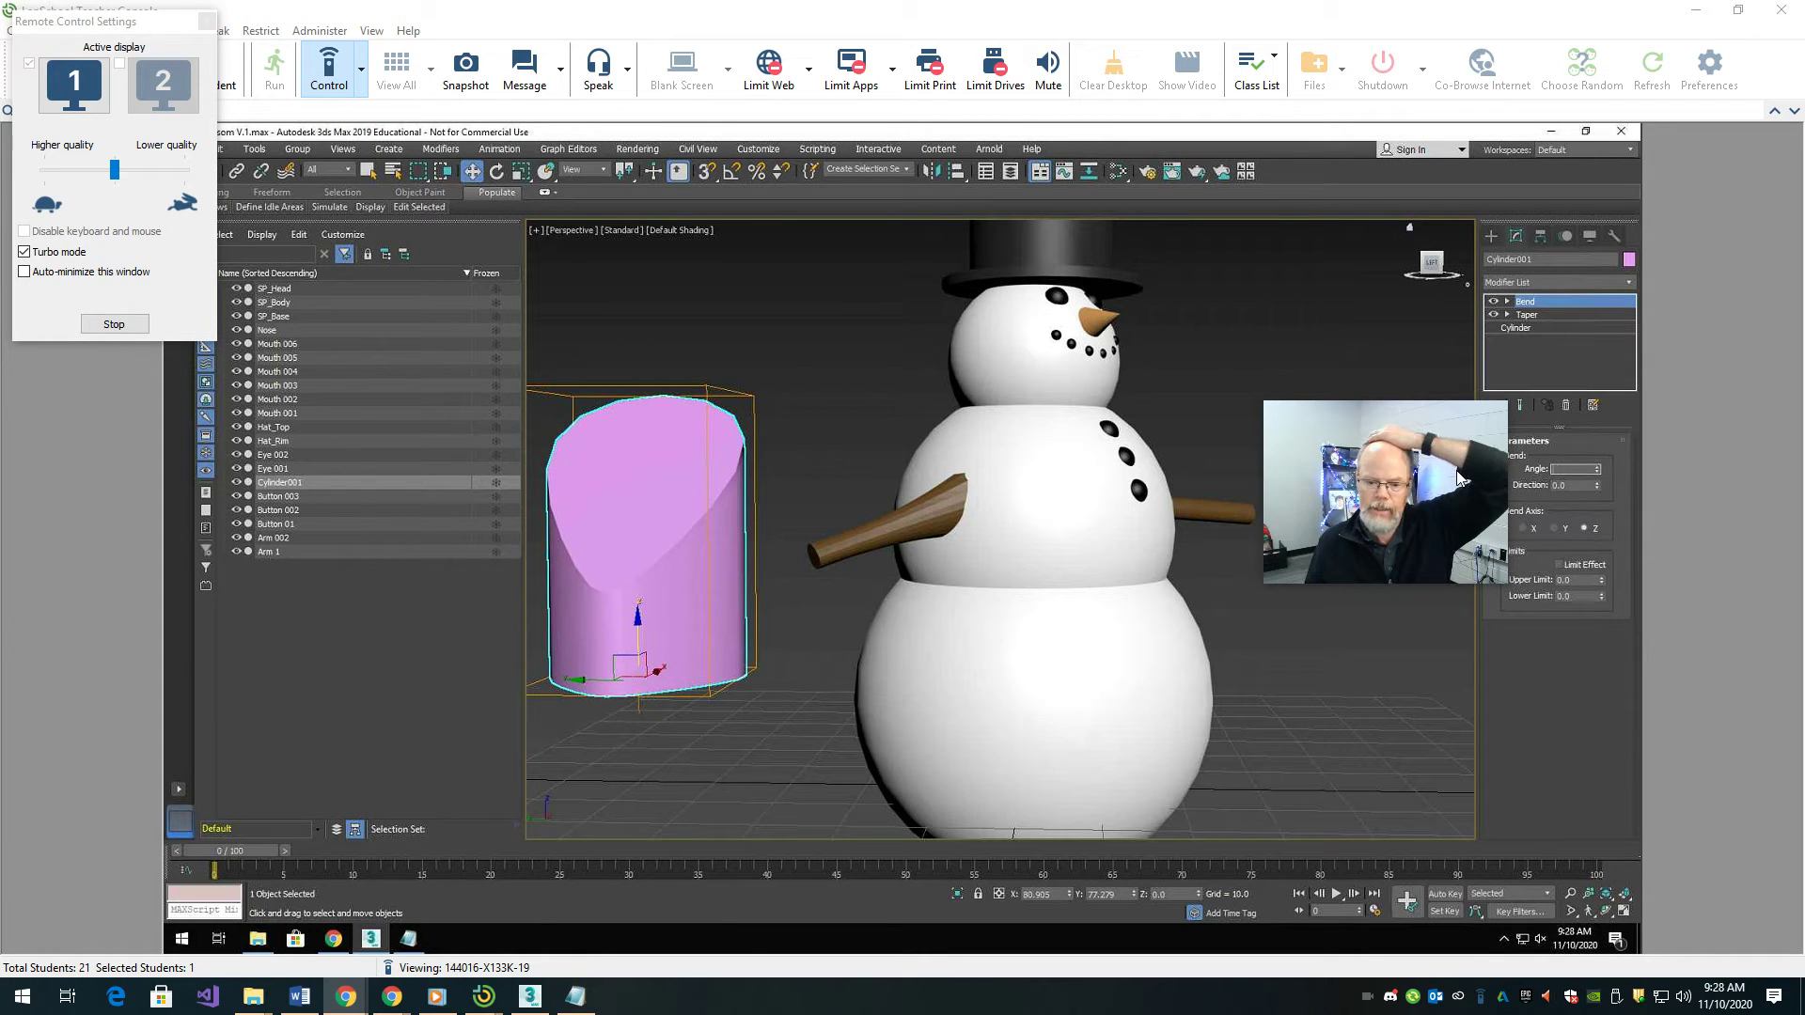
type("5")
key("Return")
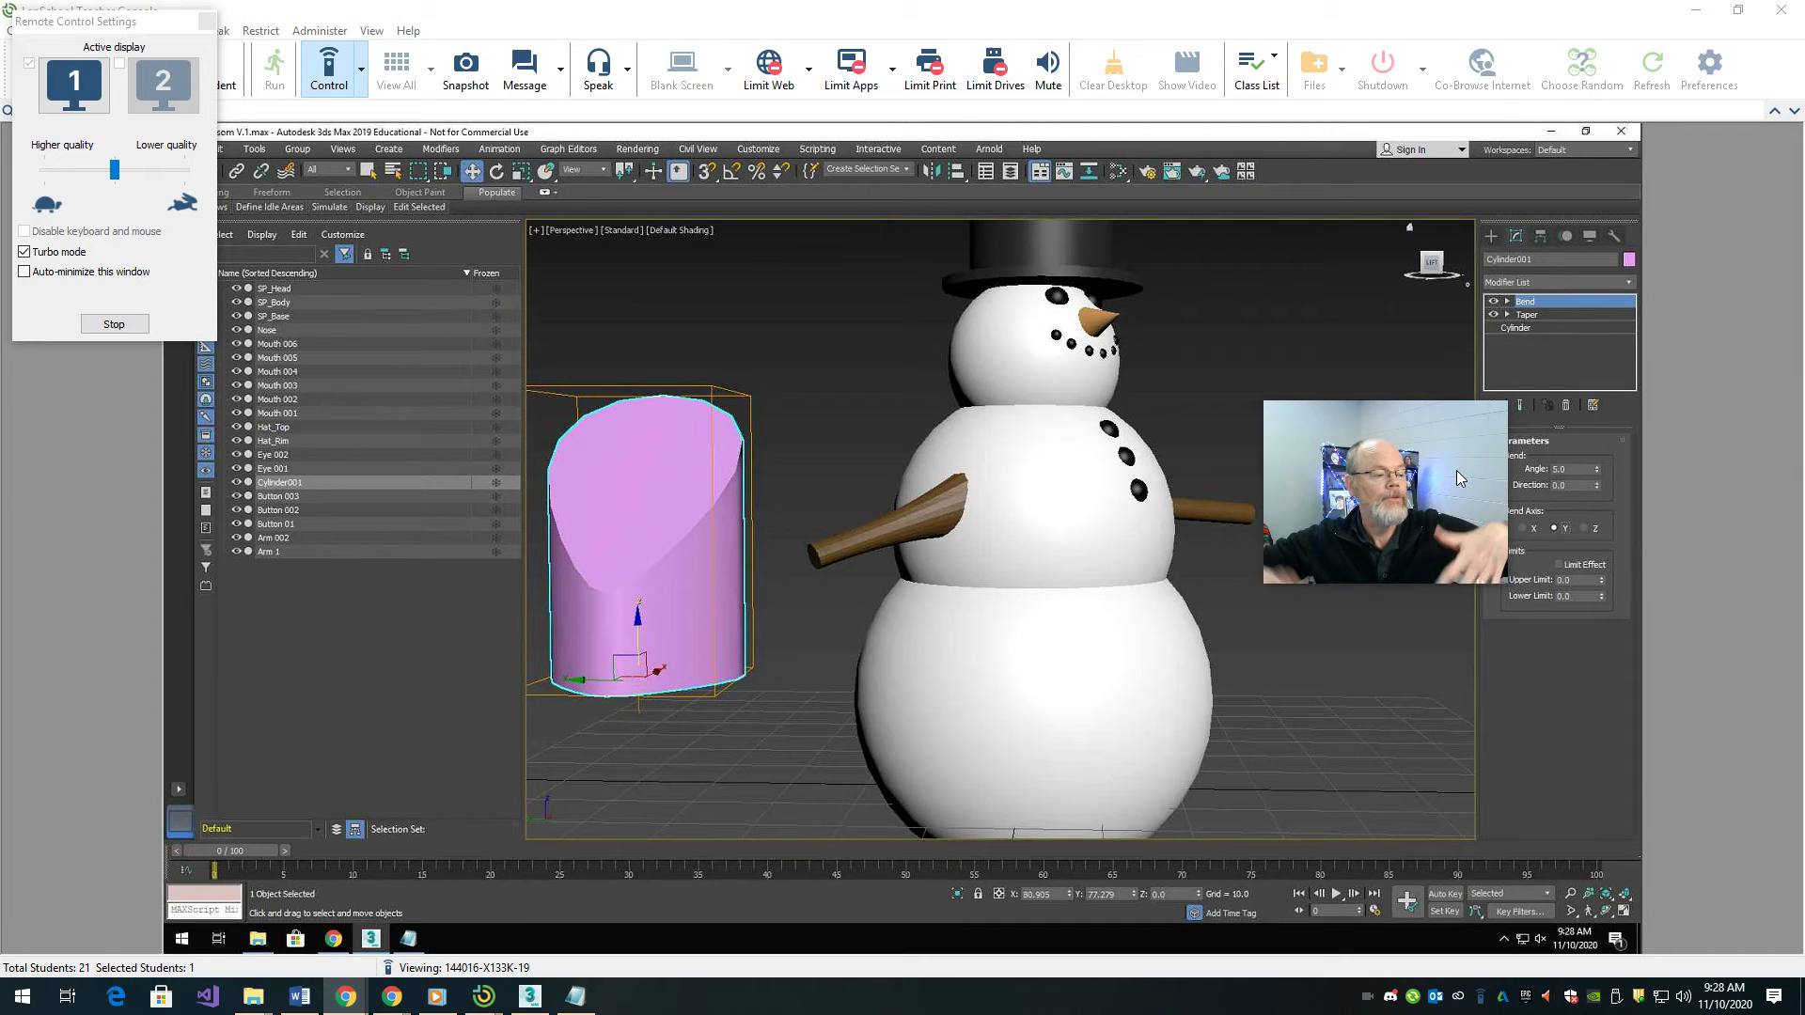
- Set the cylinder's Bend angle to 50 and its bend axis to Z
key("BackSpace")
key("BackSpace")
key("BackSpace")
type("50")
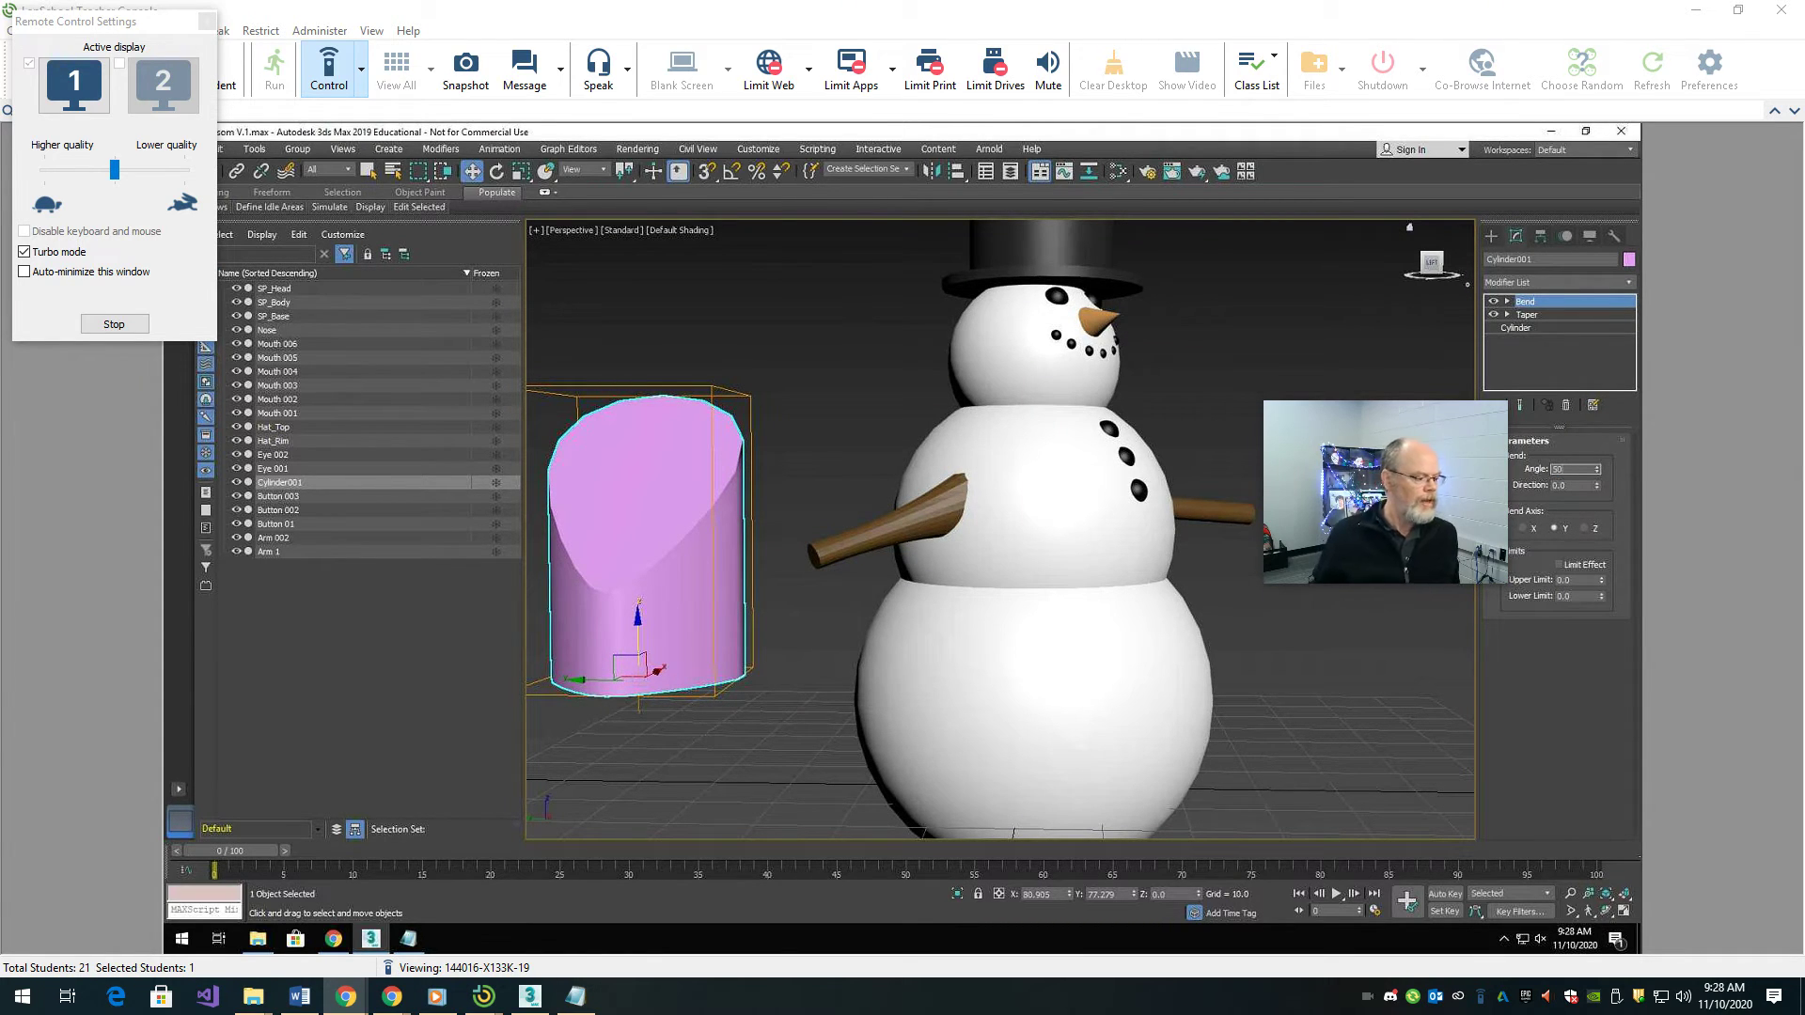
key("Return")
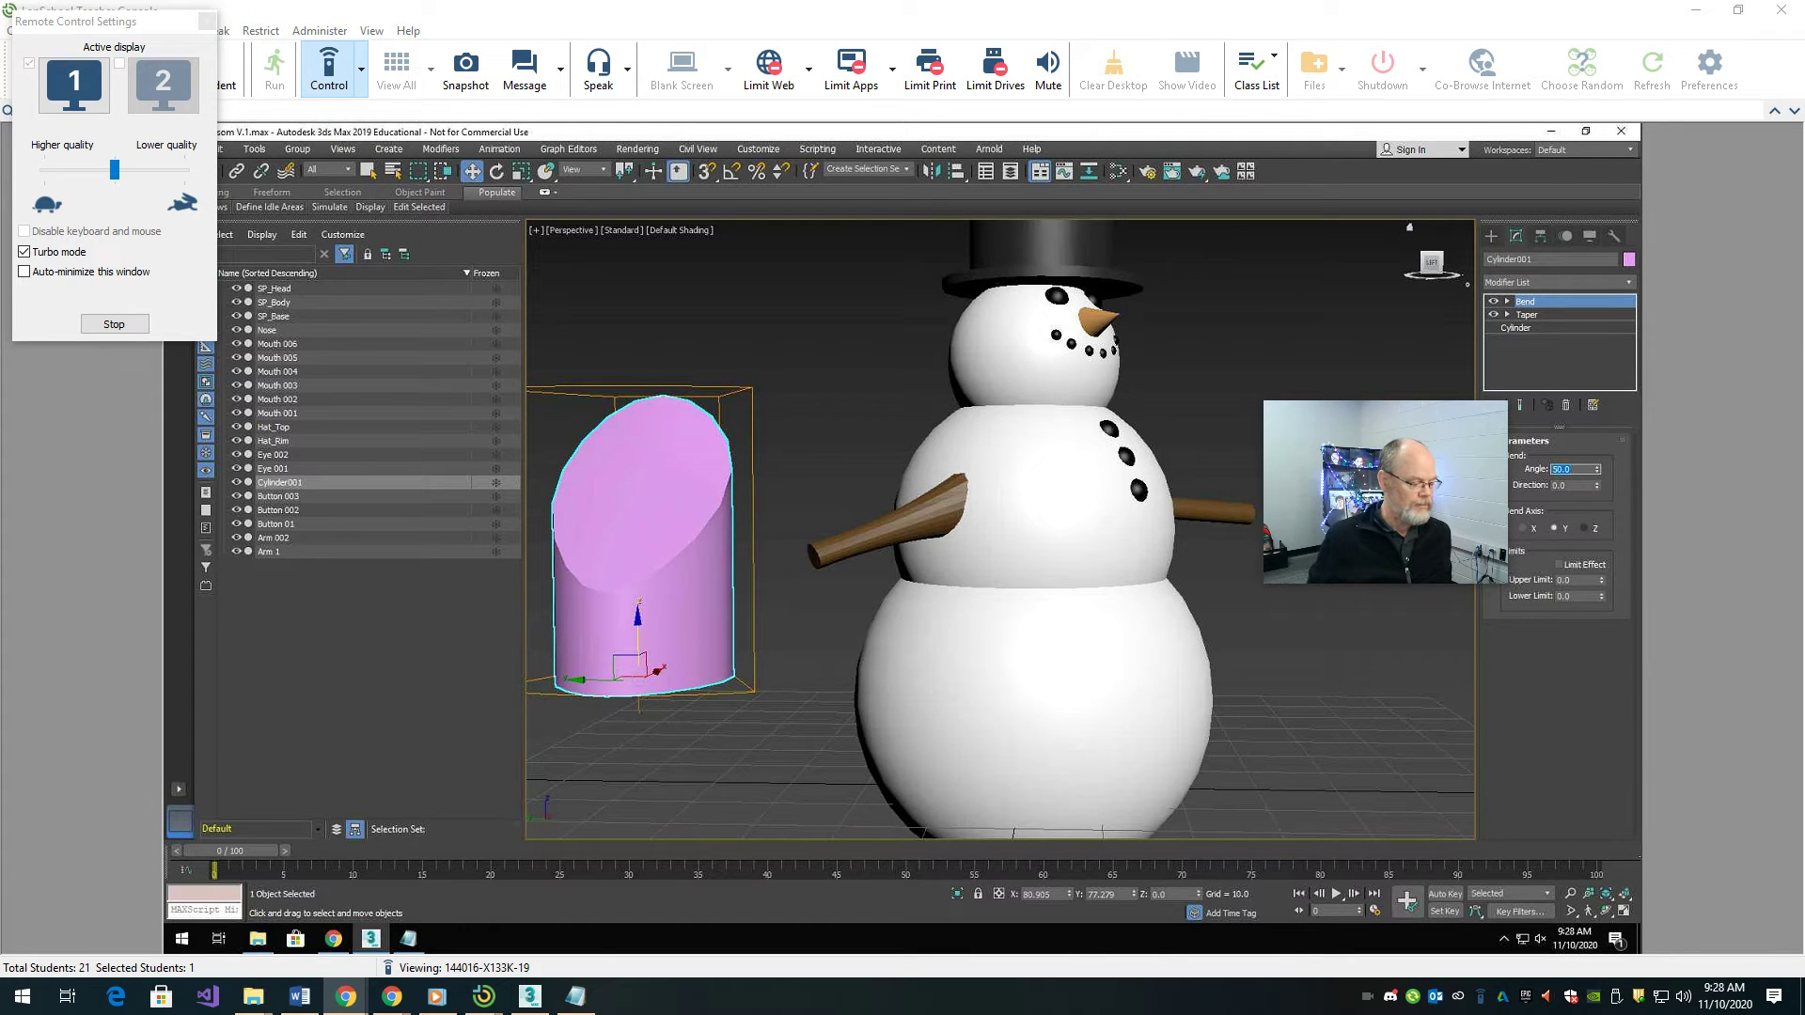
left_click(1584, 528)
middle_click_drag(997, 526, 949, 527, "alt")
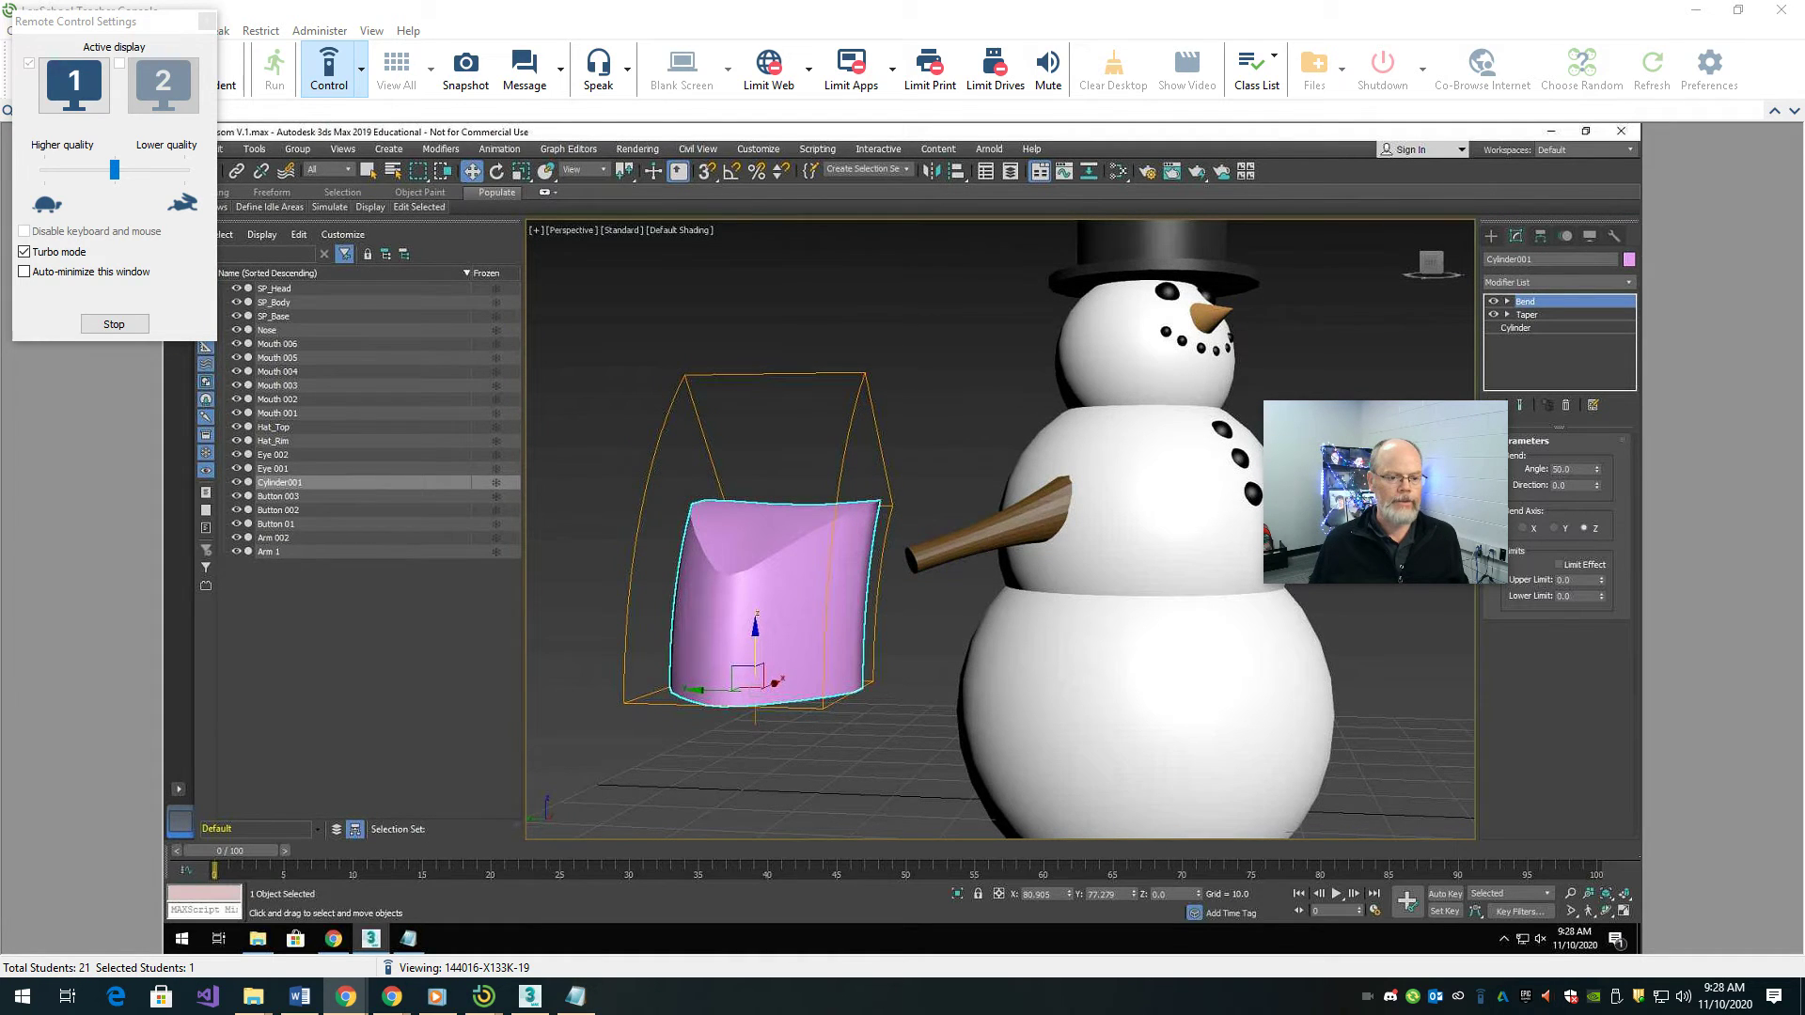
- Stop remote control of the student's computer and minimize the teacher console
left_click(126, 327)
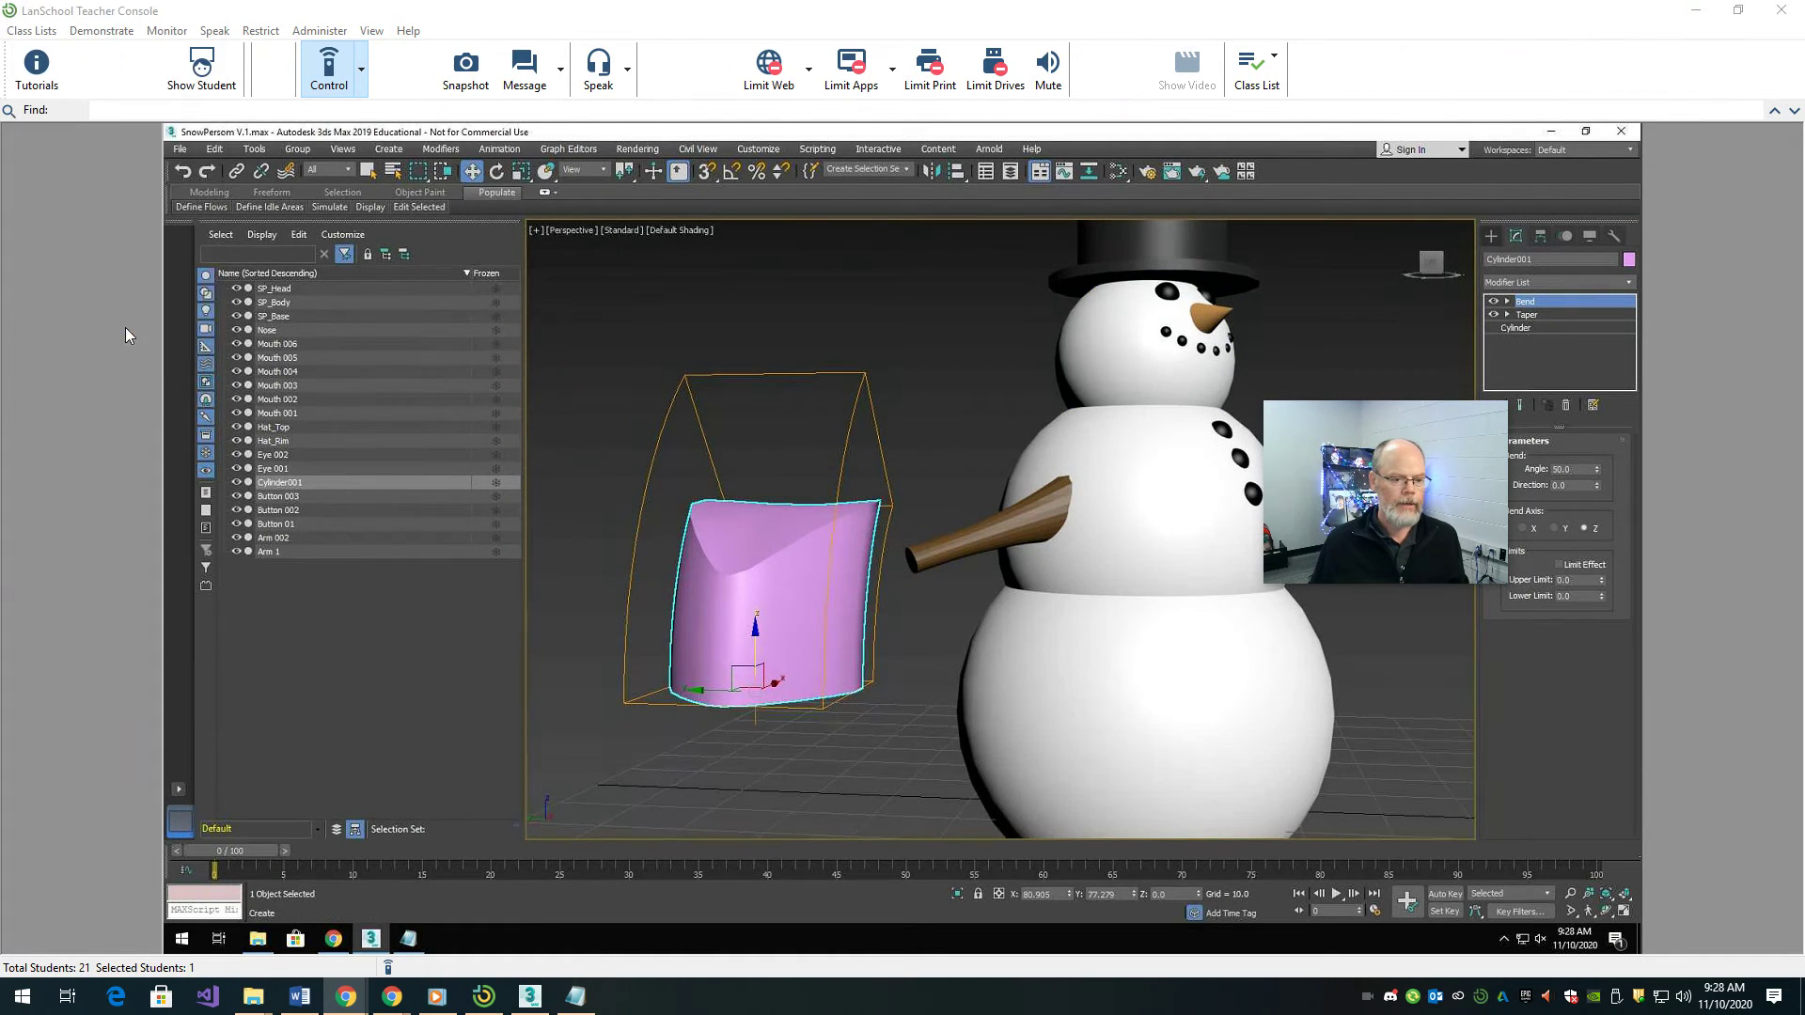
left_click(1695, 10)
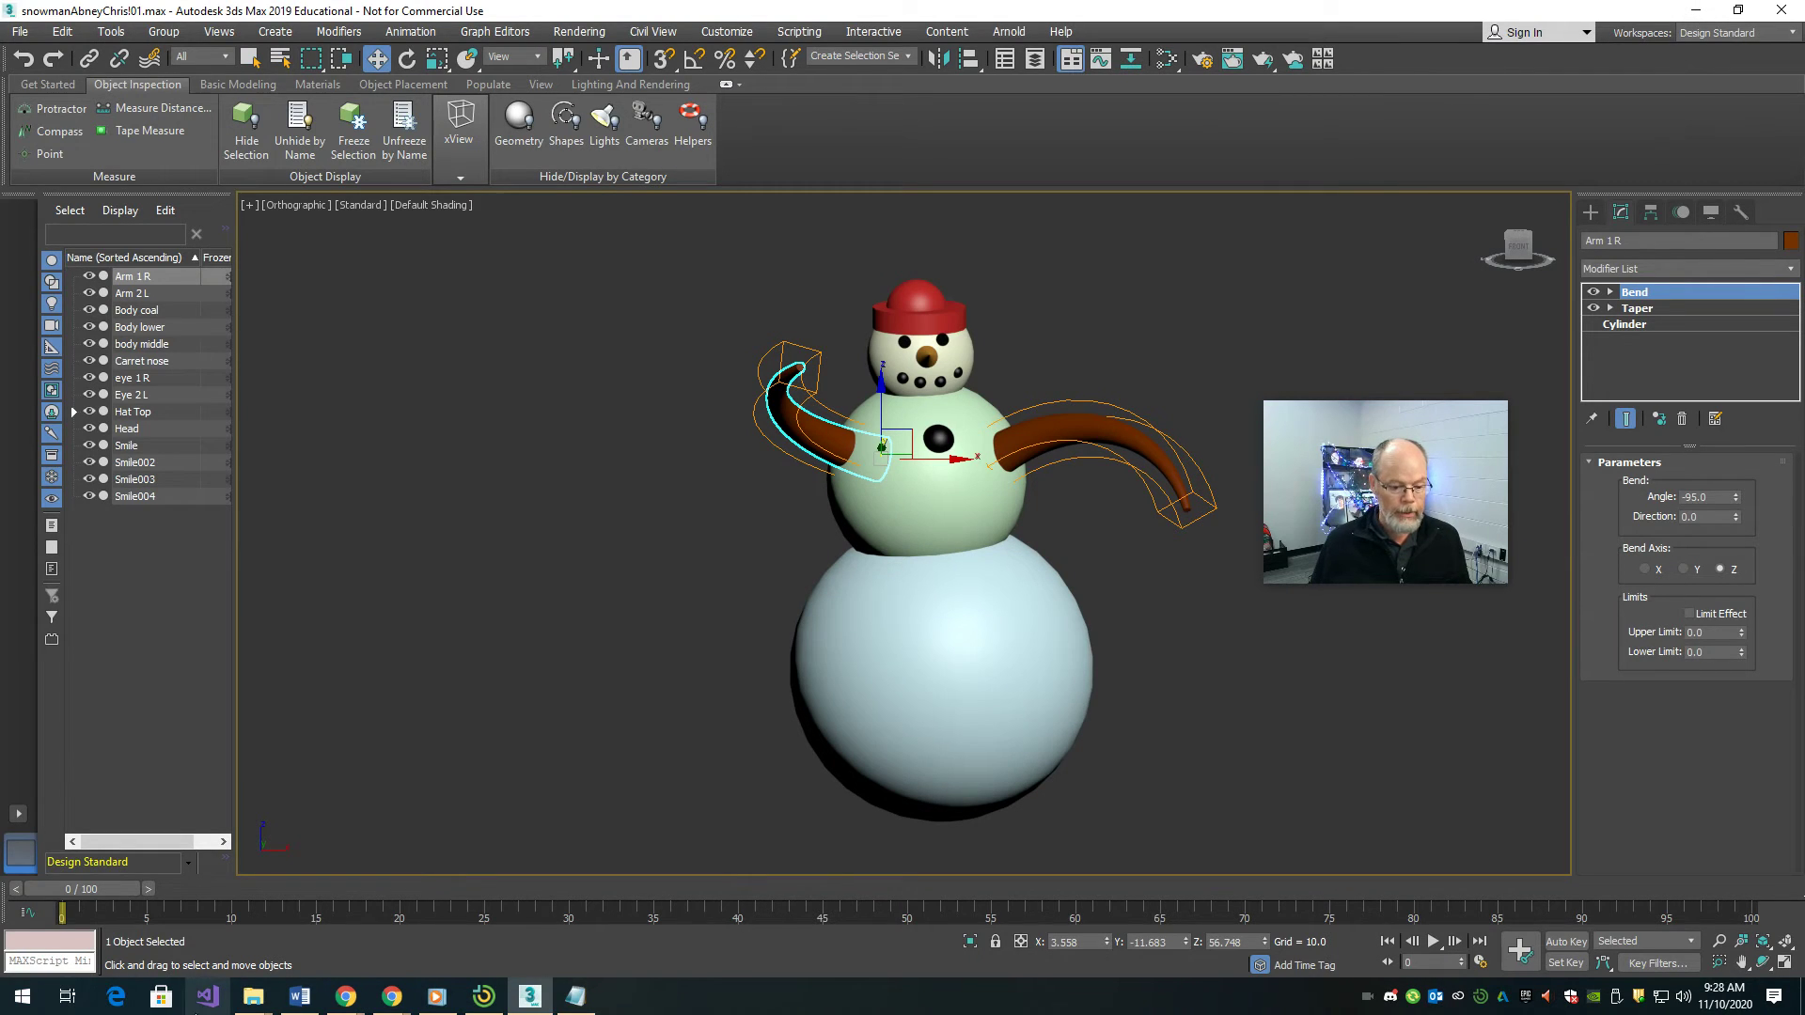
- Switch to File Explorer and open the folder Art > 3D > Design Challenge Examples > In the Meadow We Can Build a Snowman
mouse_move(249, 1002)
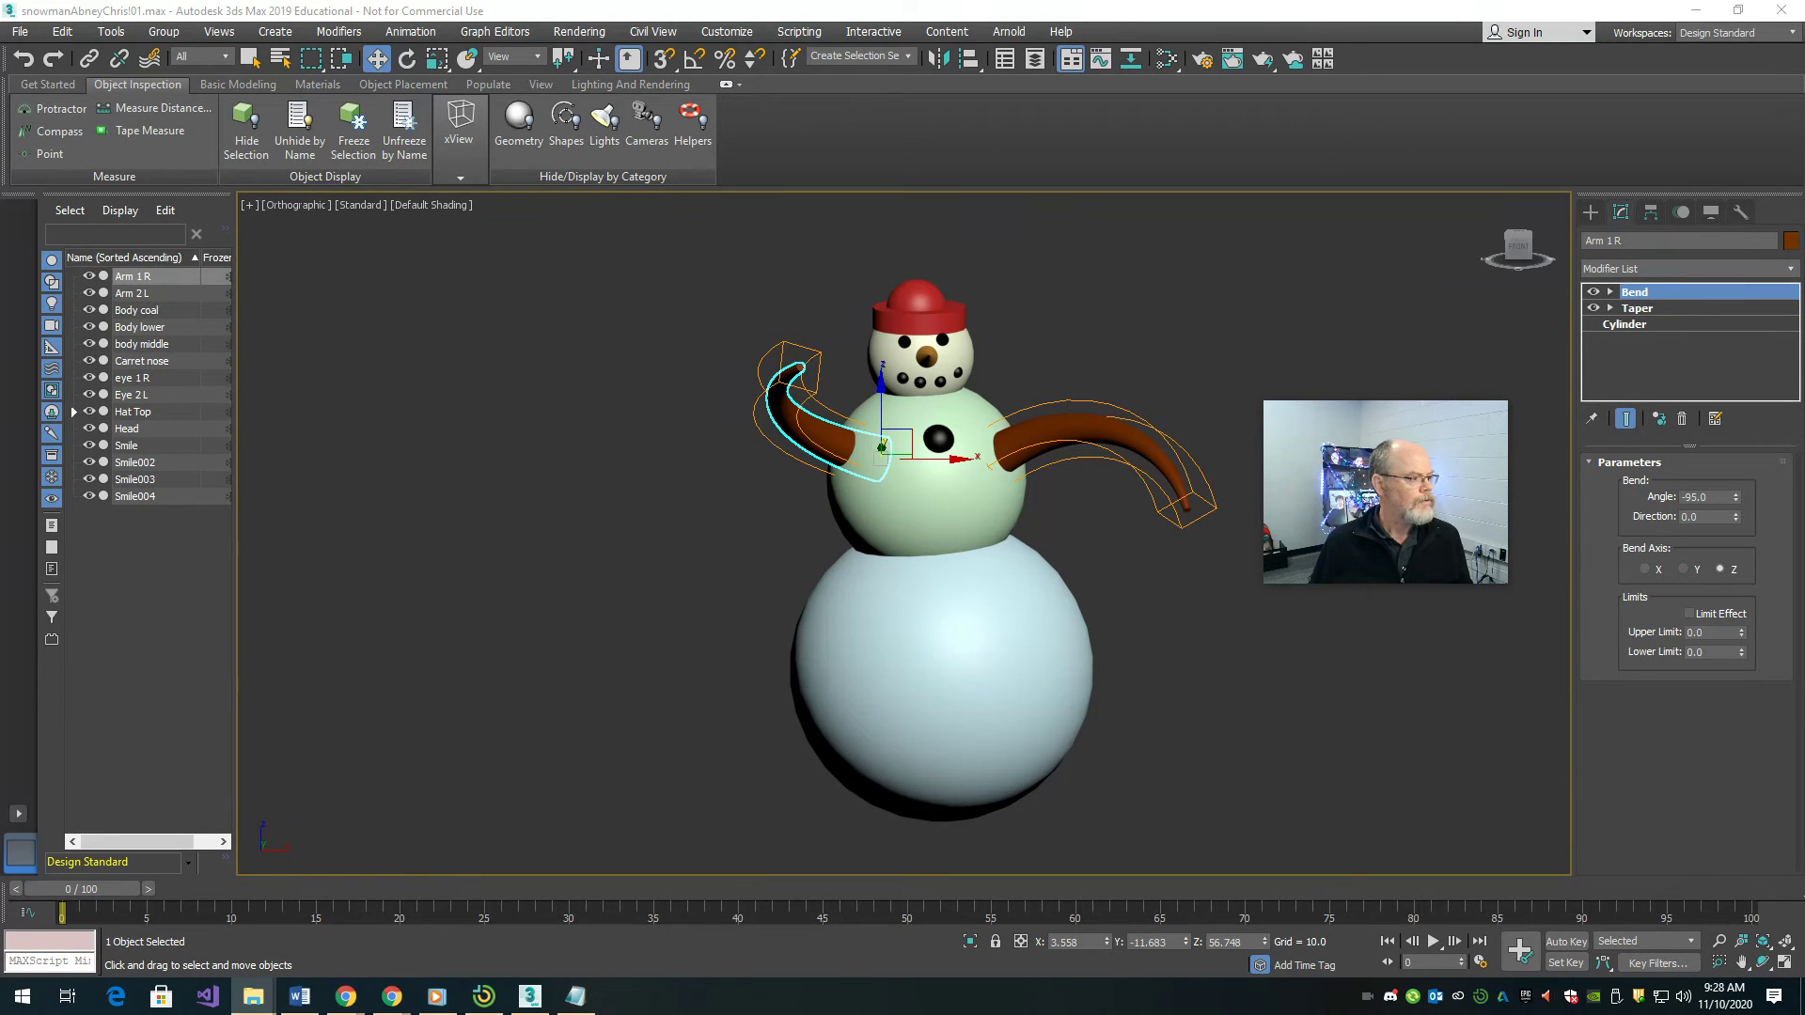
key("alt+Tab")
left_click_drag(455, 402, 818, 313)
double_click(818, 313)
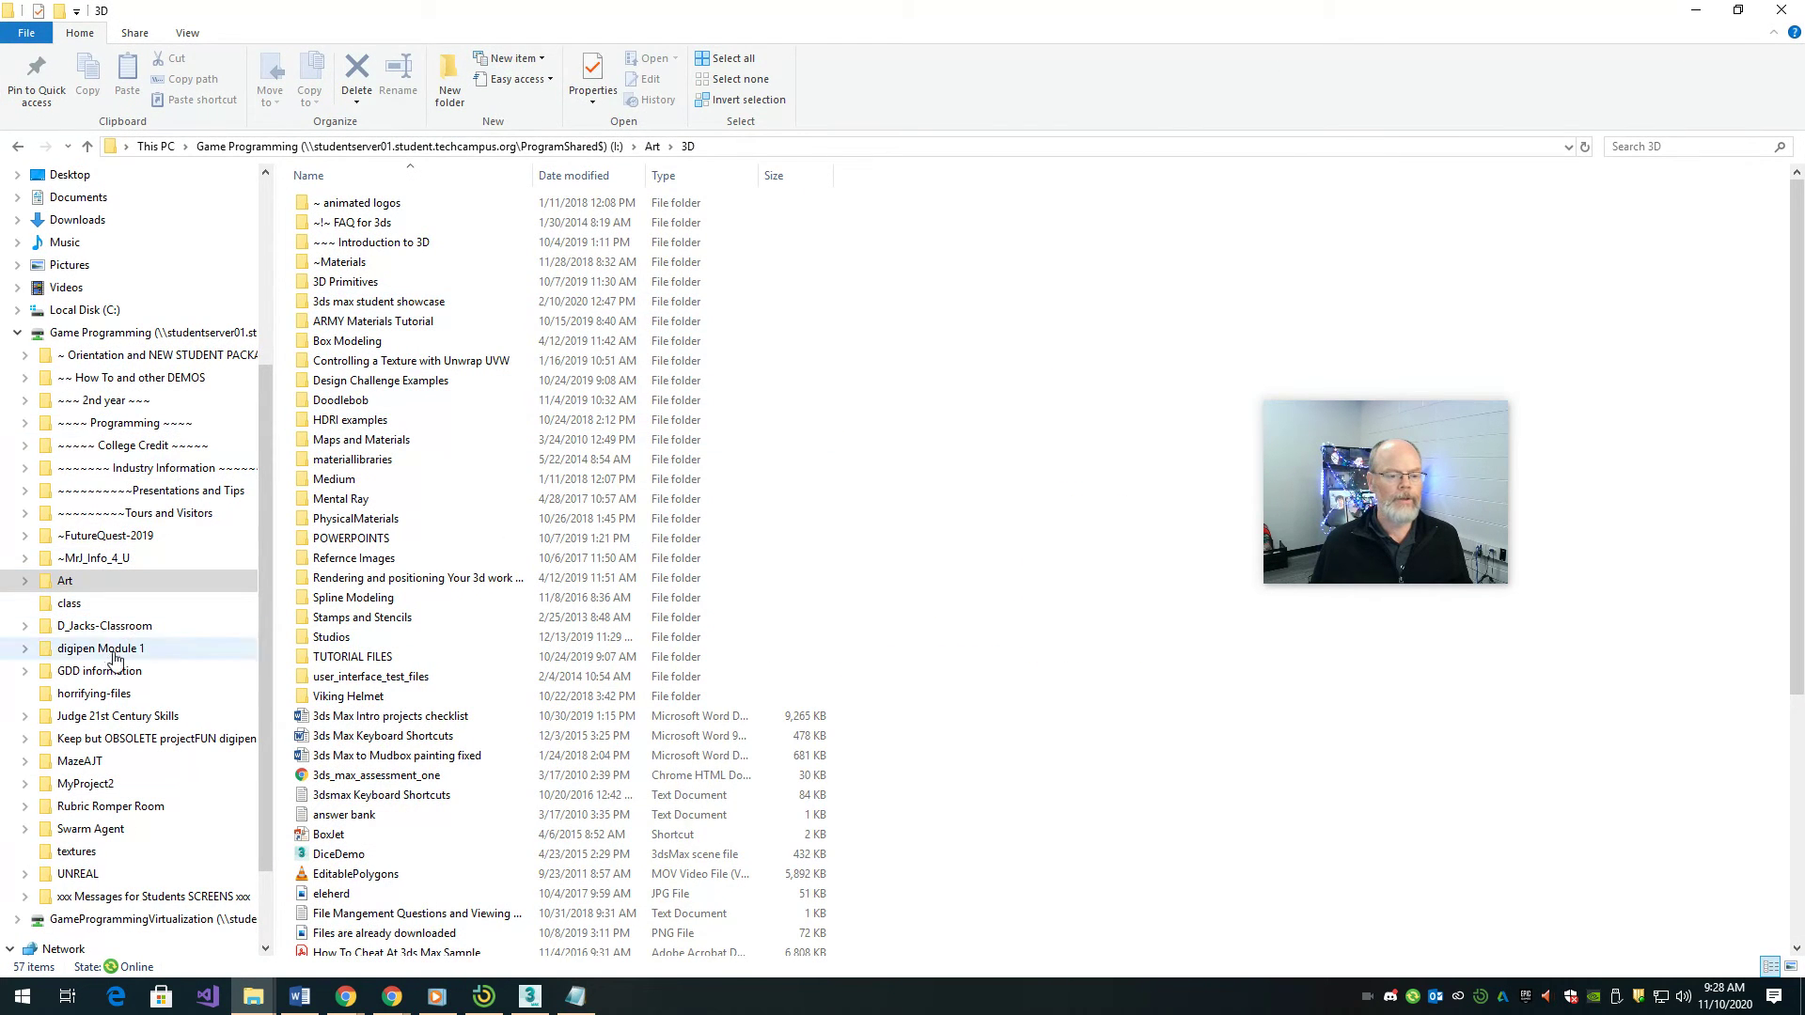
left_click(99, 333)
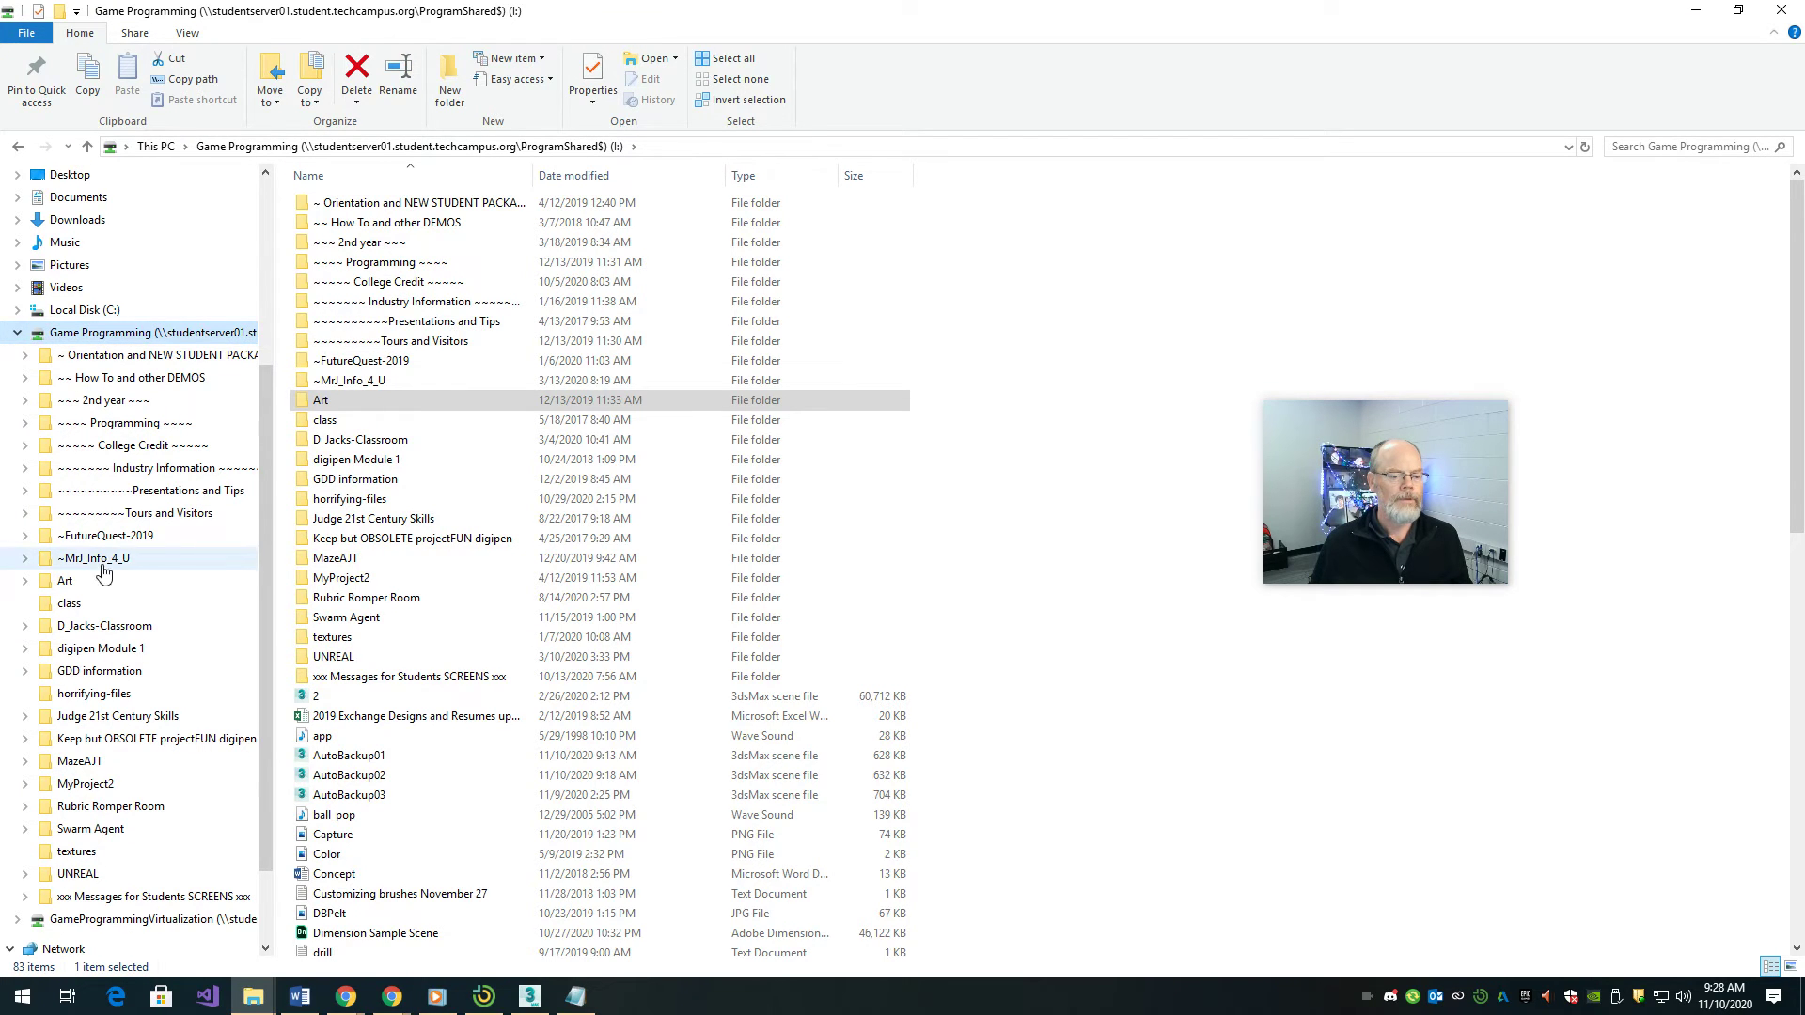
left_click(65, 580)
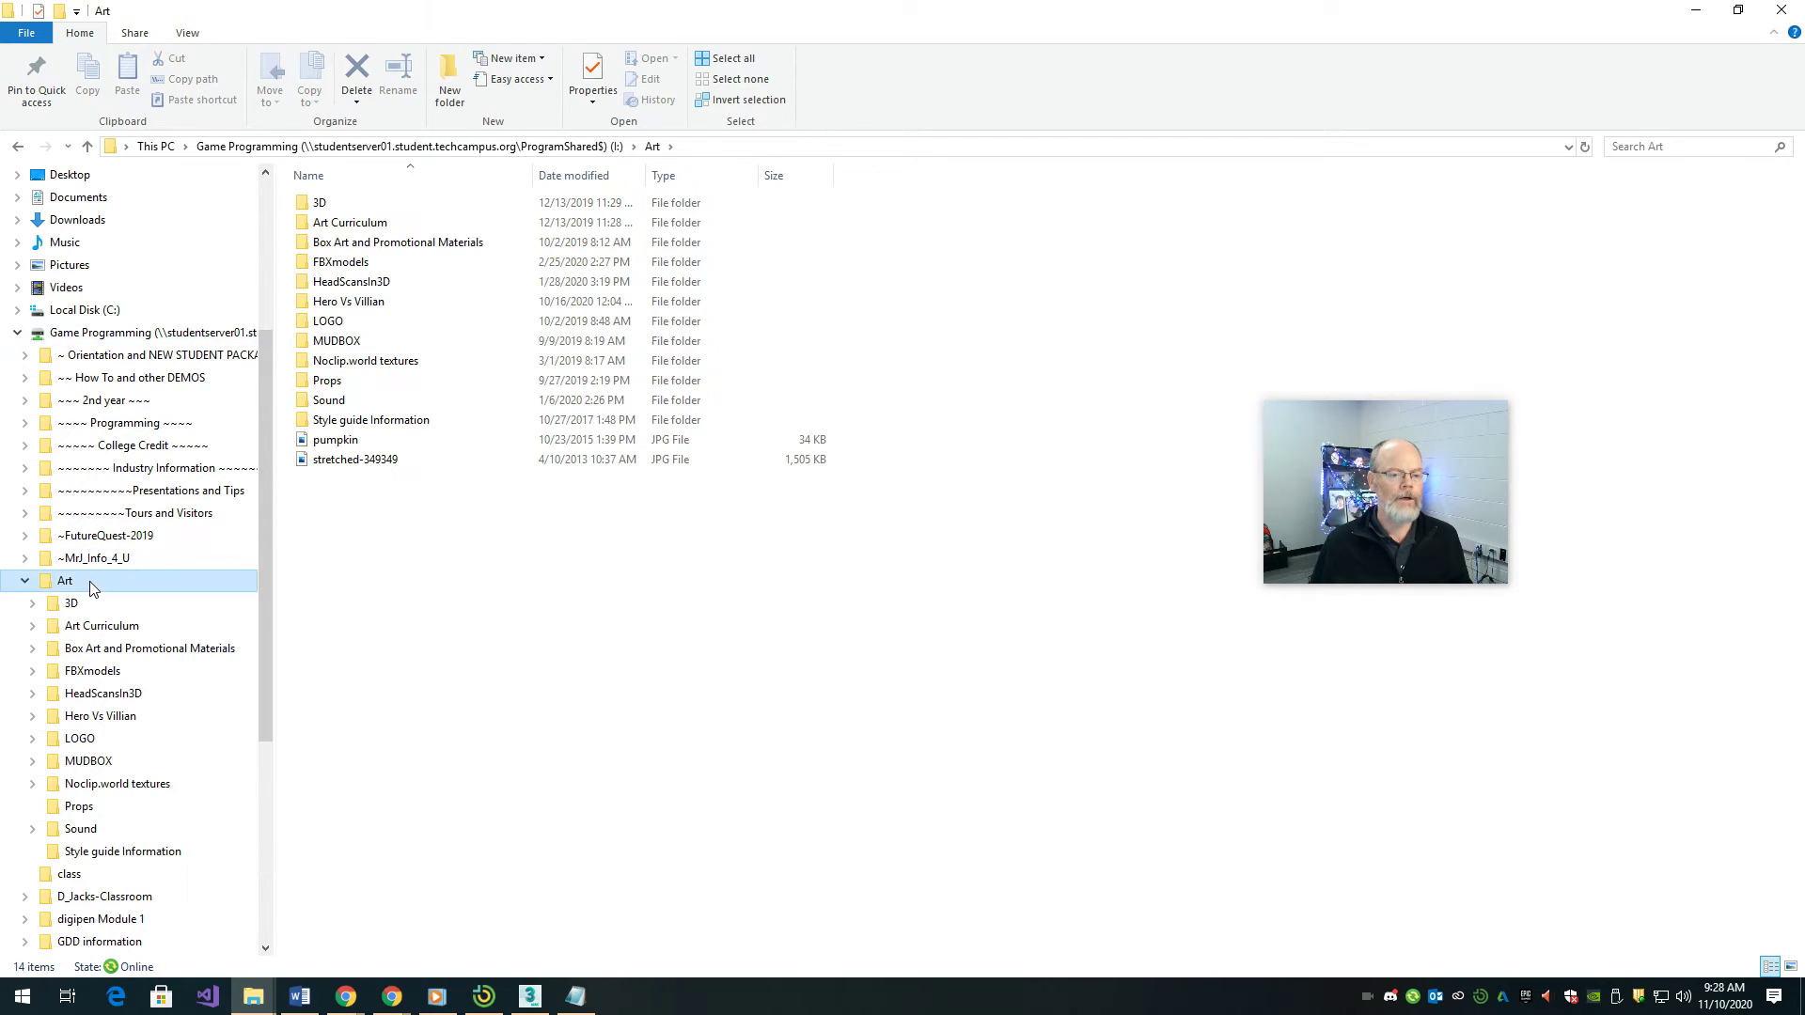
double_click(325, 204)
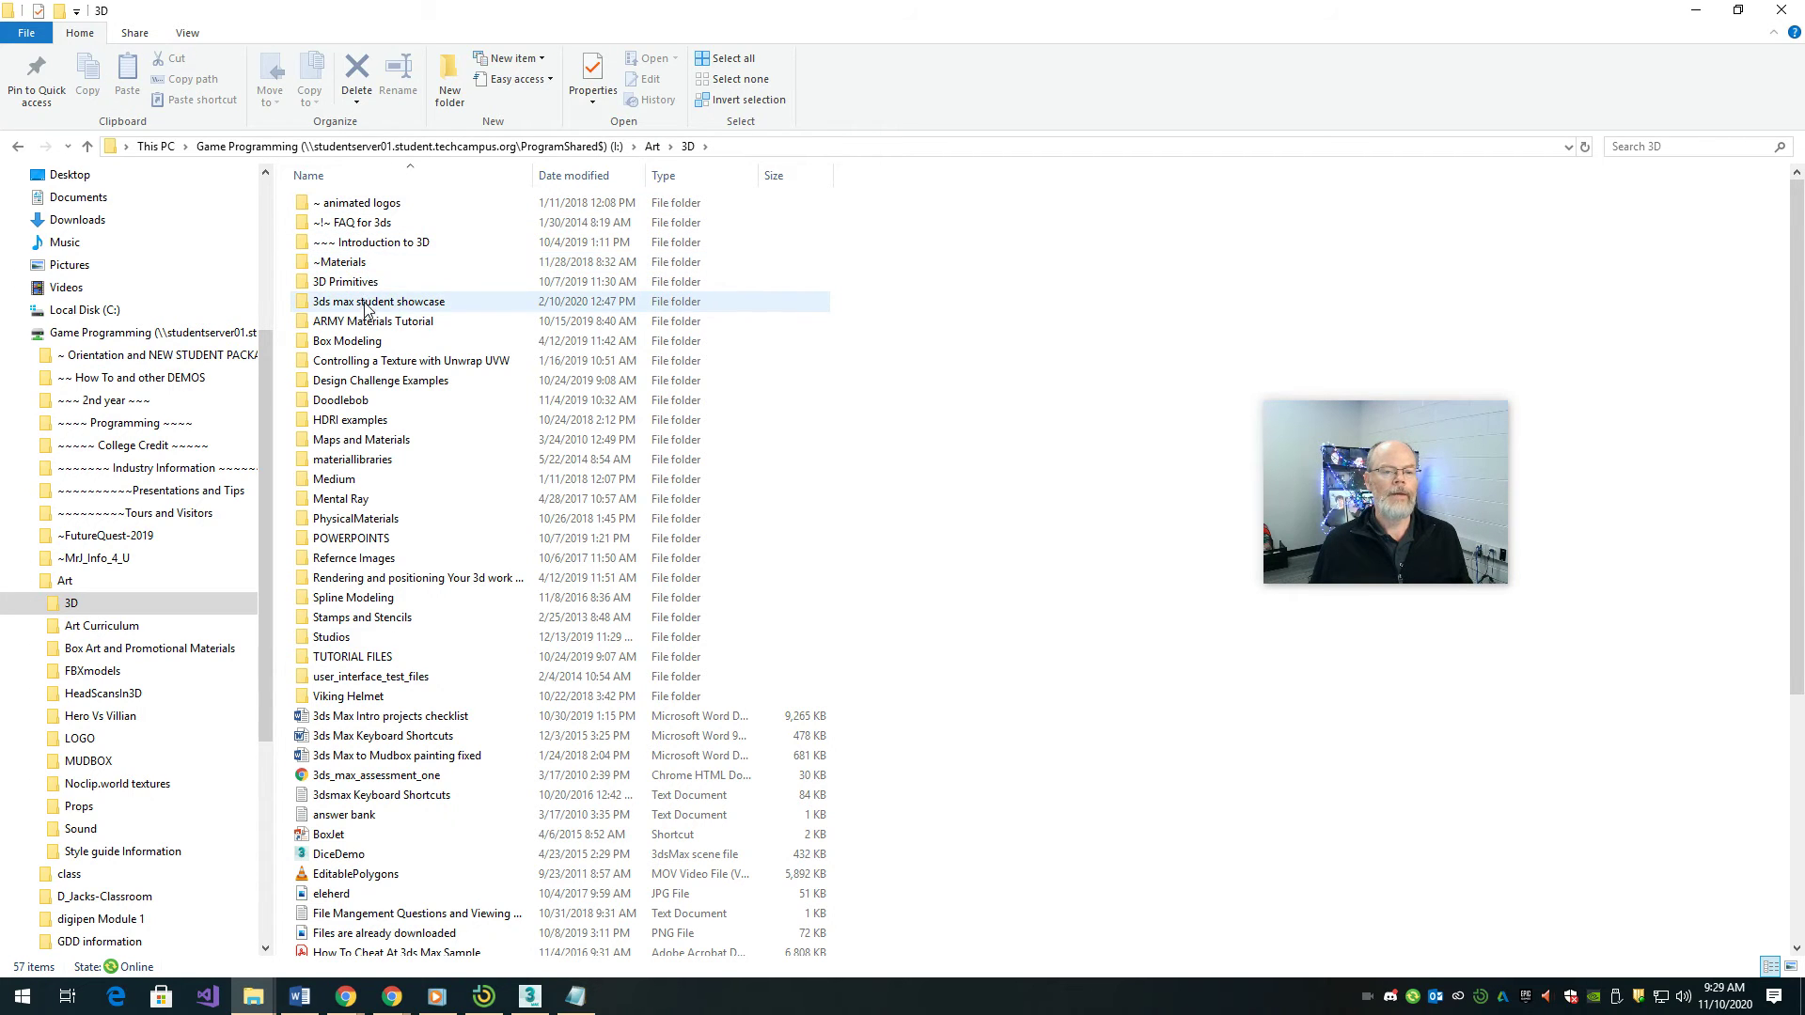
mouse_move(364, 312)
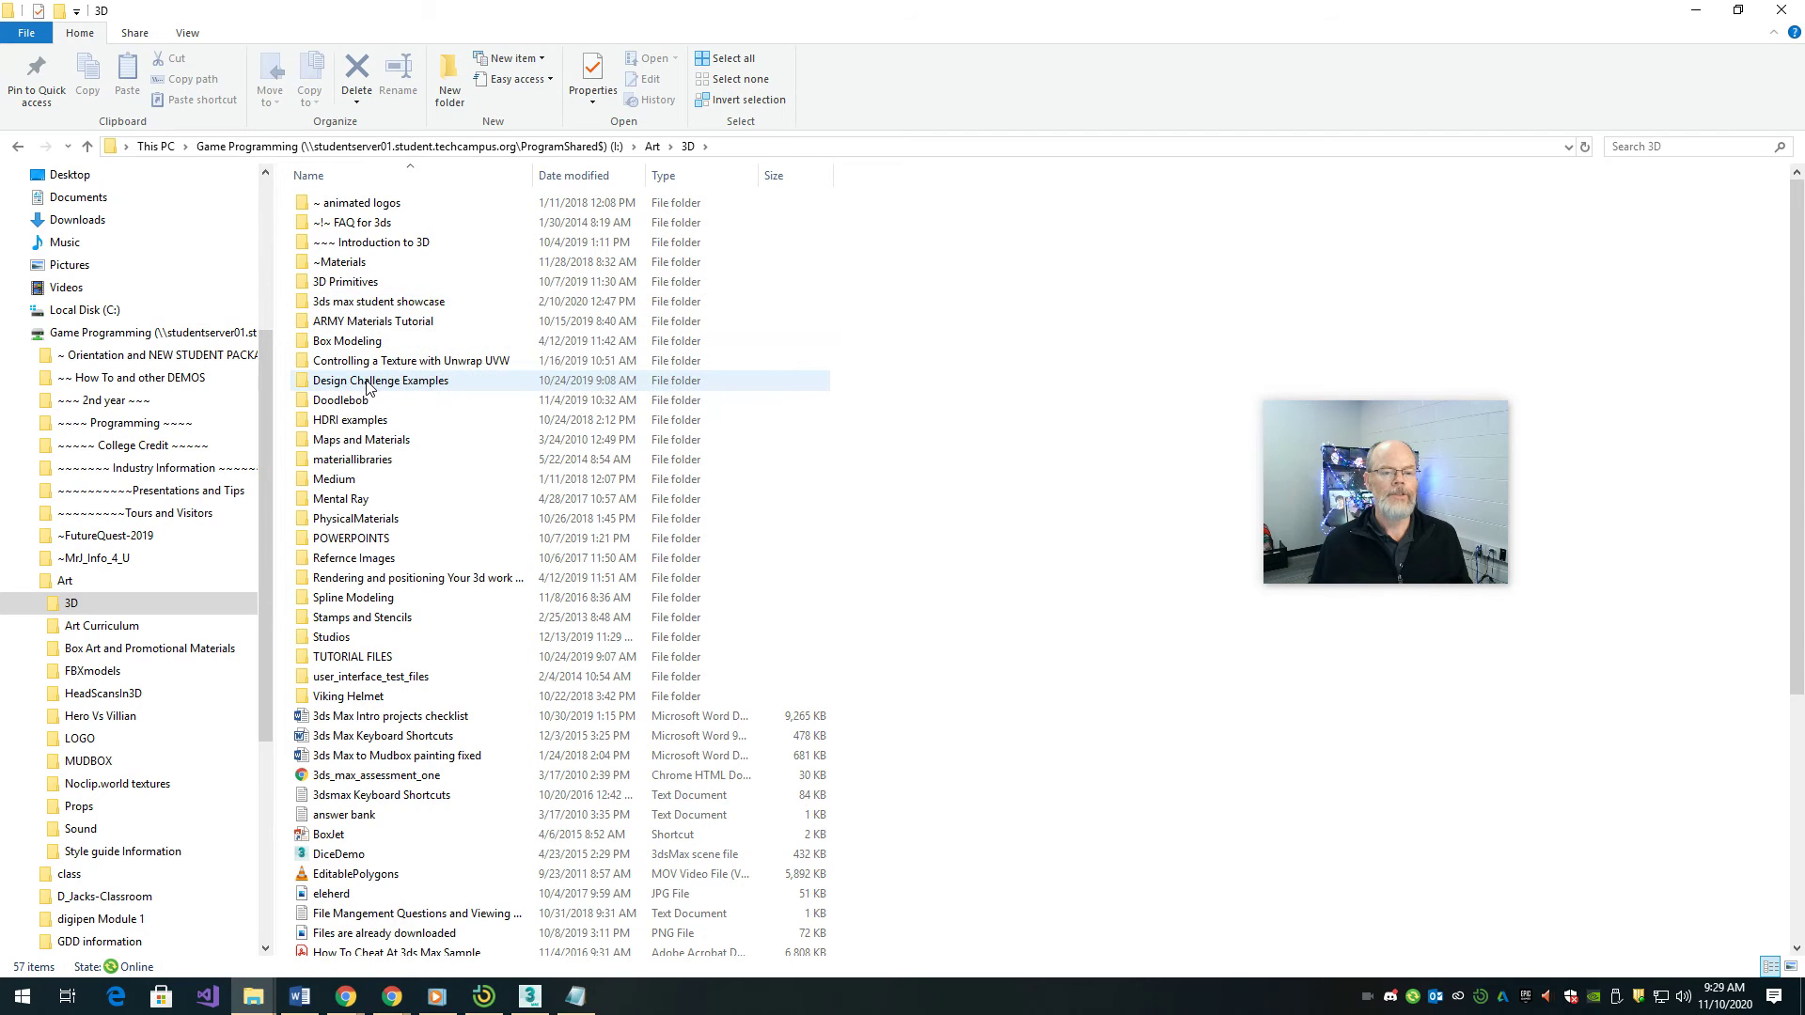
double_click(367, 381)
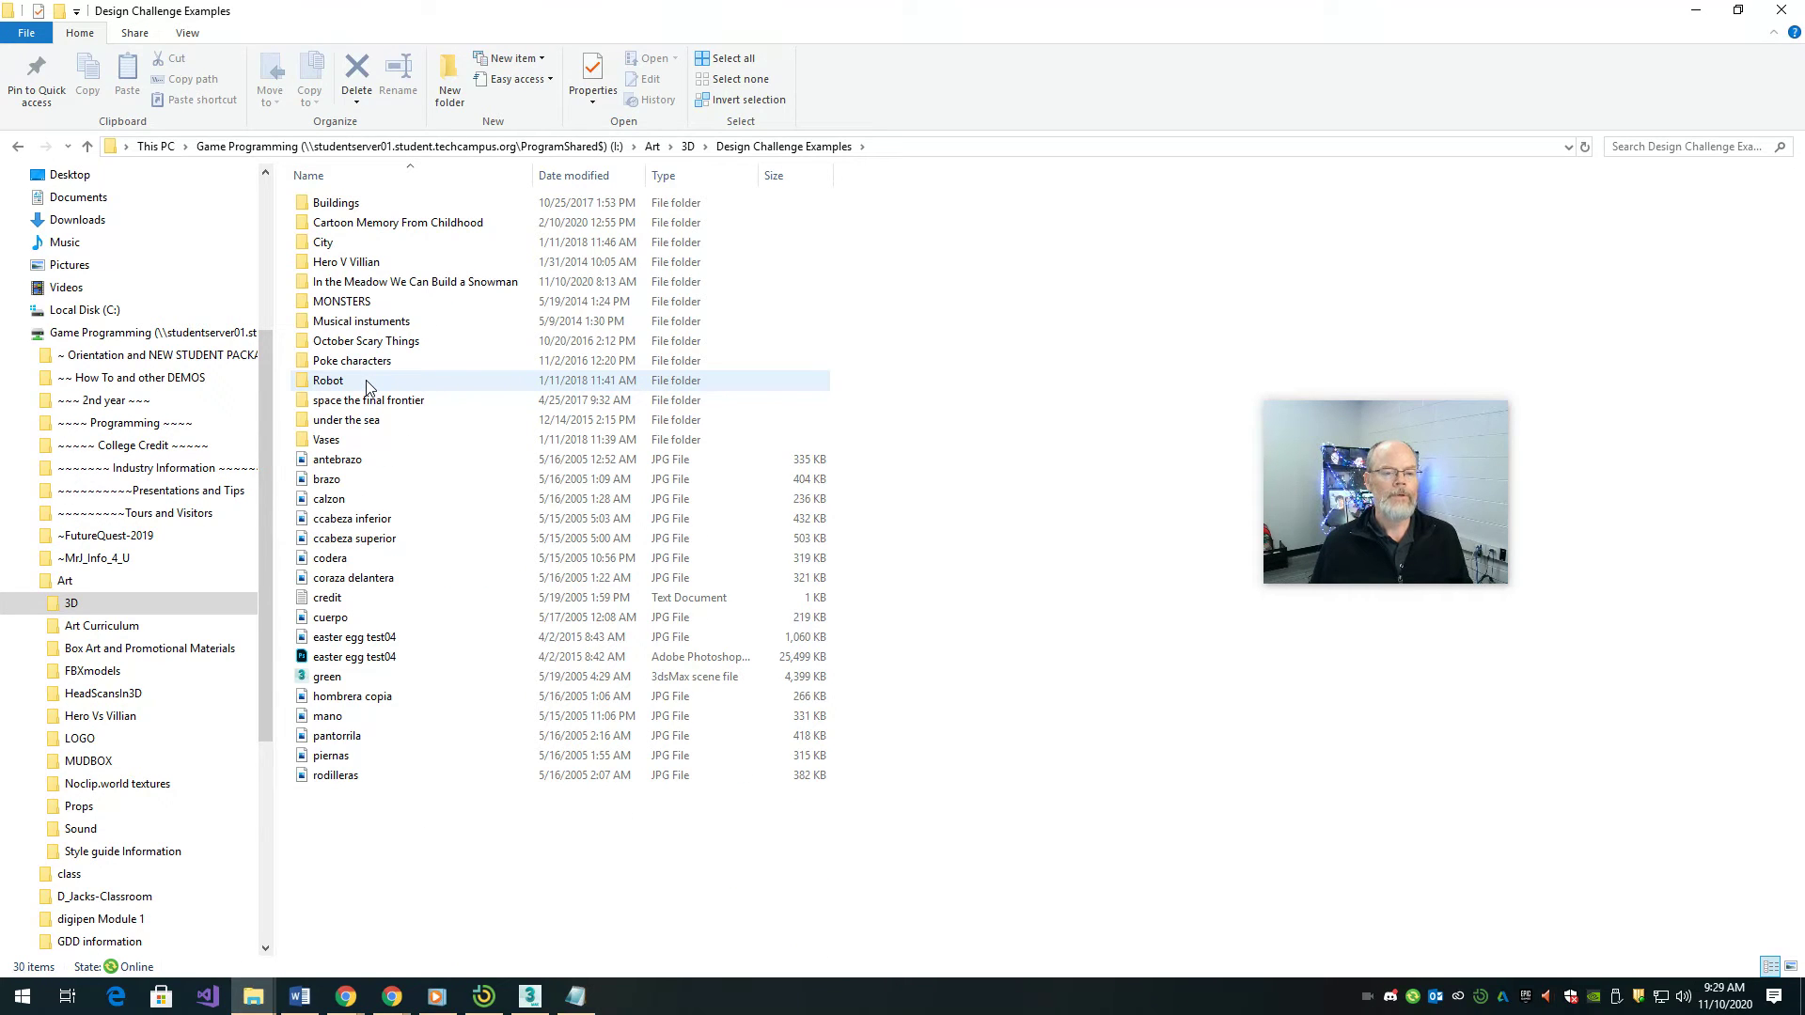
double_click(369, 284)
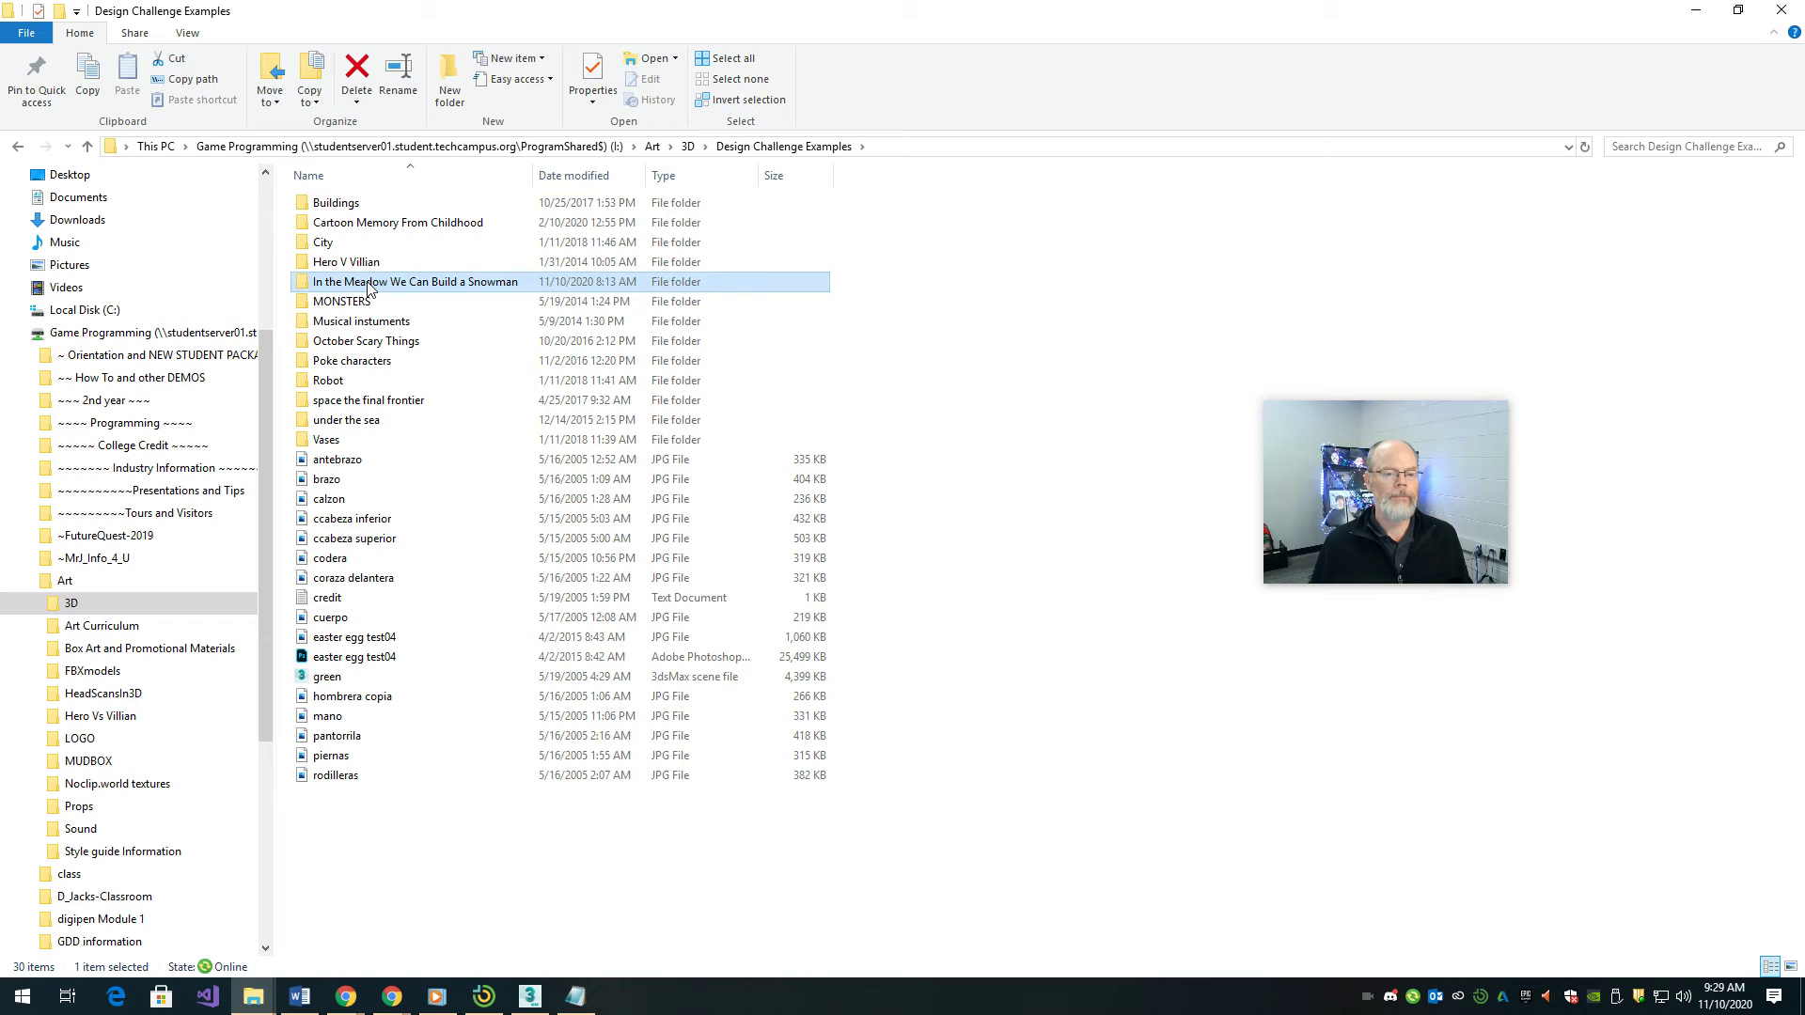
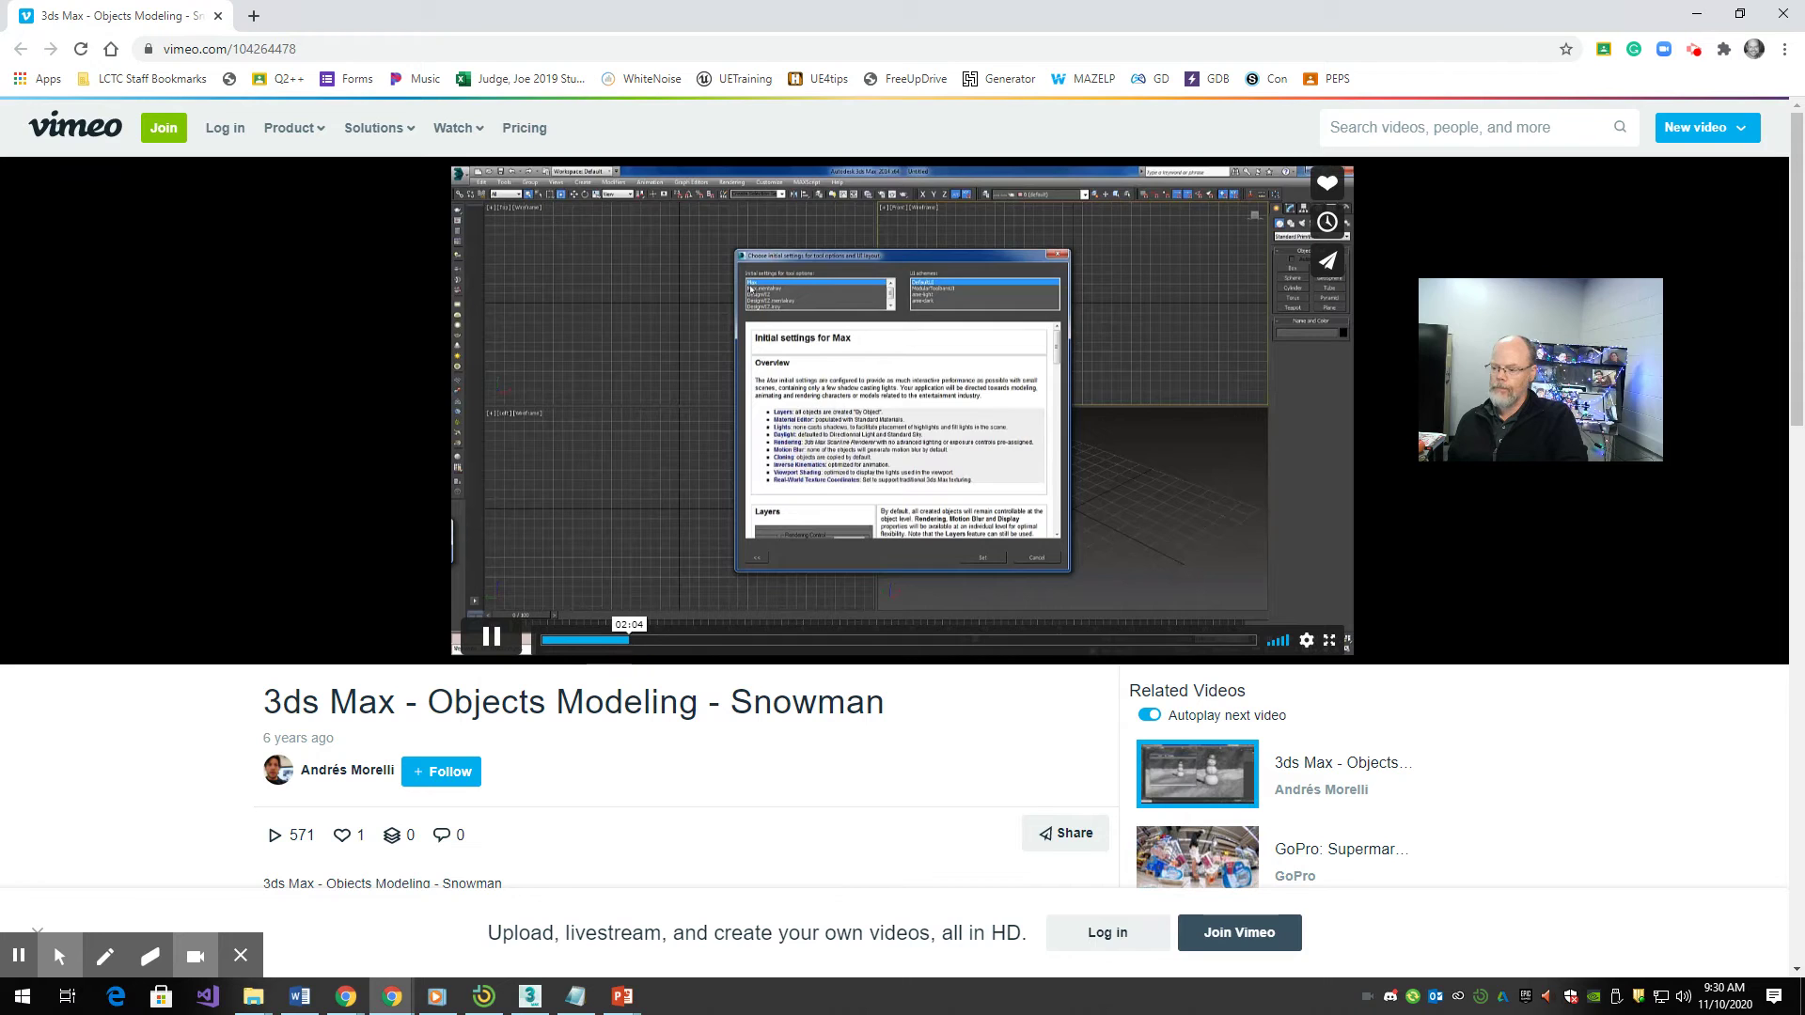
- Rewind the Vimeo snowman tutorial to about 01:34 and show it full screen
mouse_move(628, 645)
left_mouse_down()
mouse_move(707, 638)
mouse_move(606, 639)
left_mouse_up()
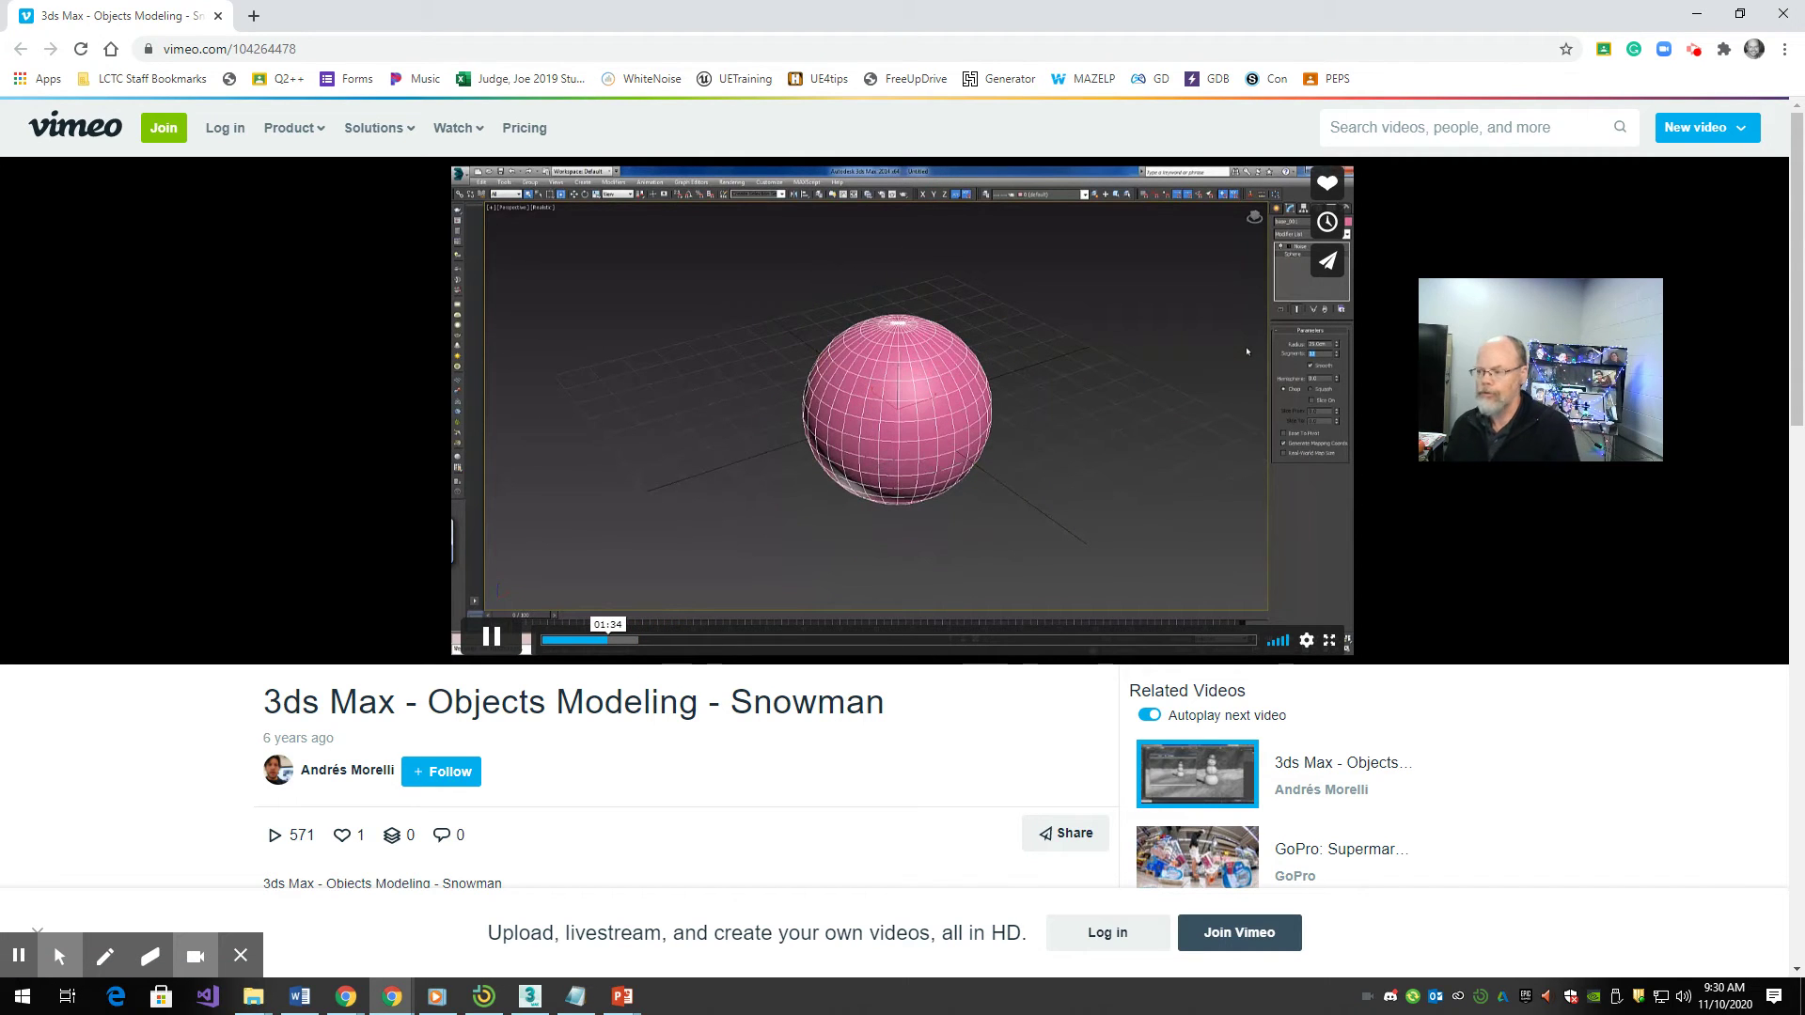
left_click(1330, 640)
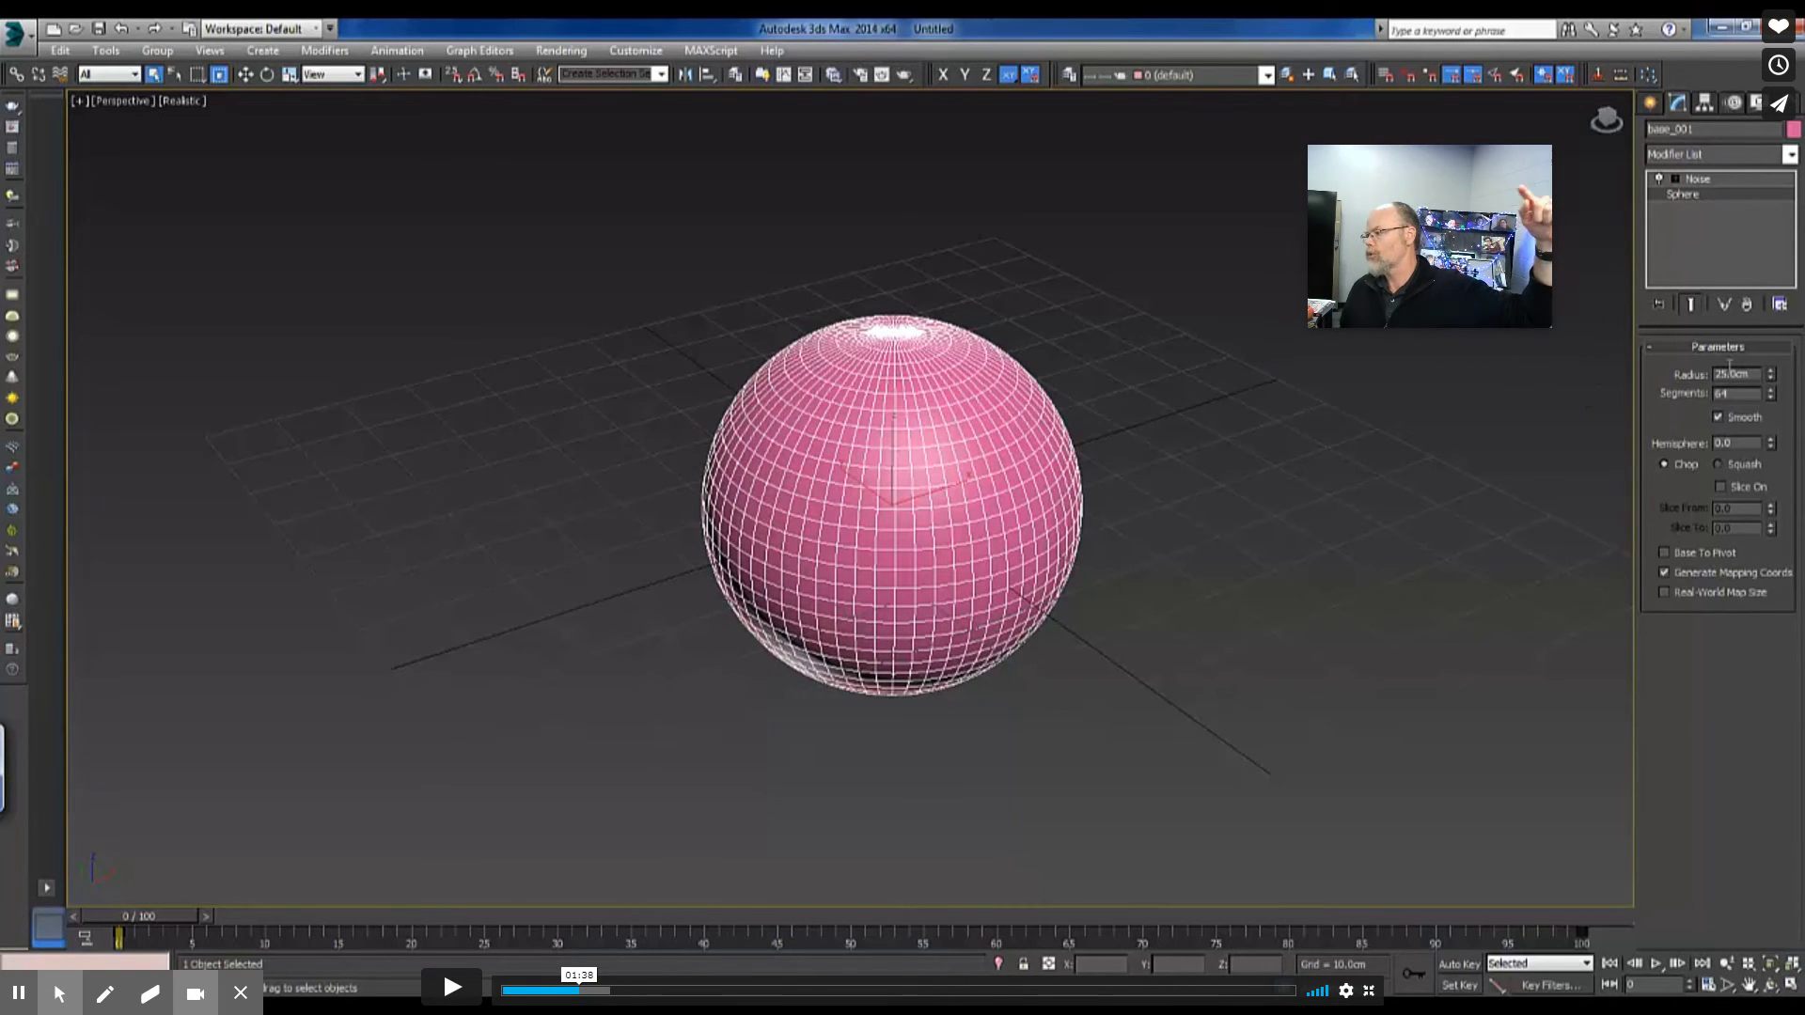
mouse_move(1448, 227)
left_click_drag(1448, 228, 1634, 374)
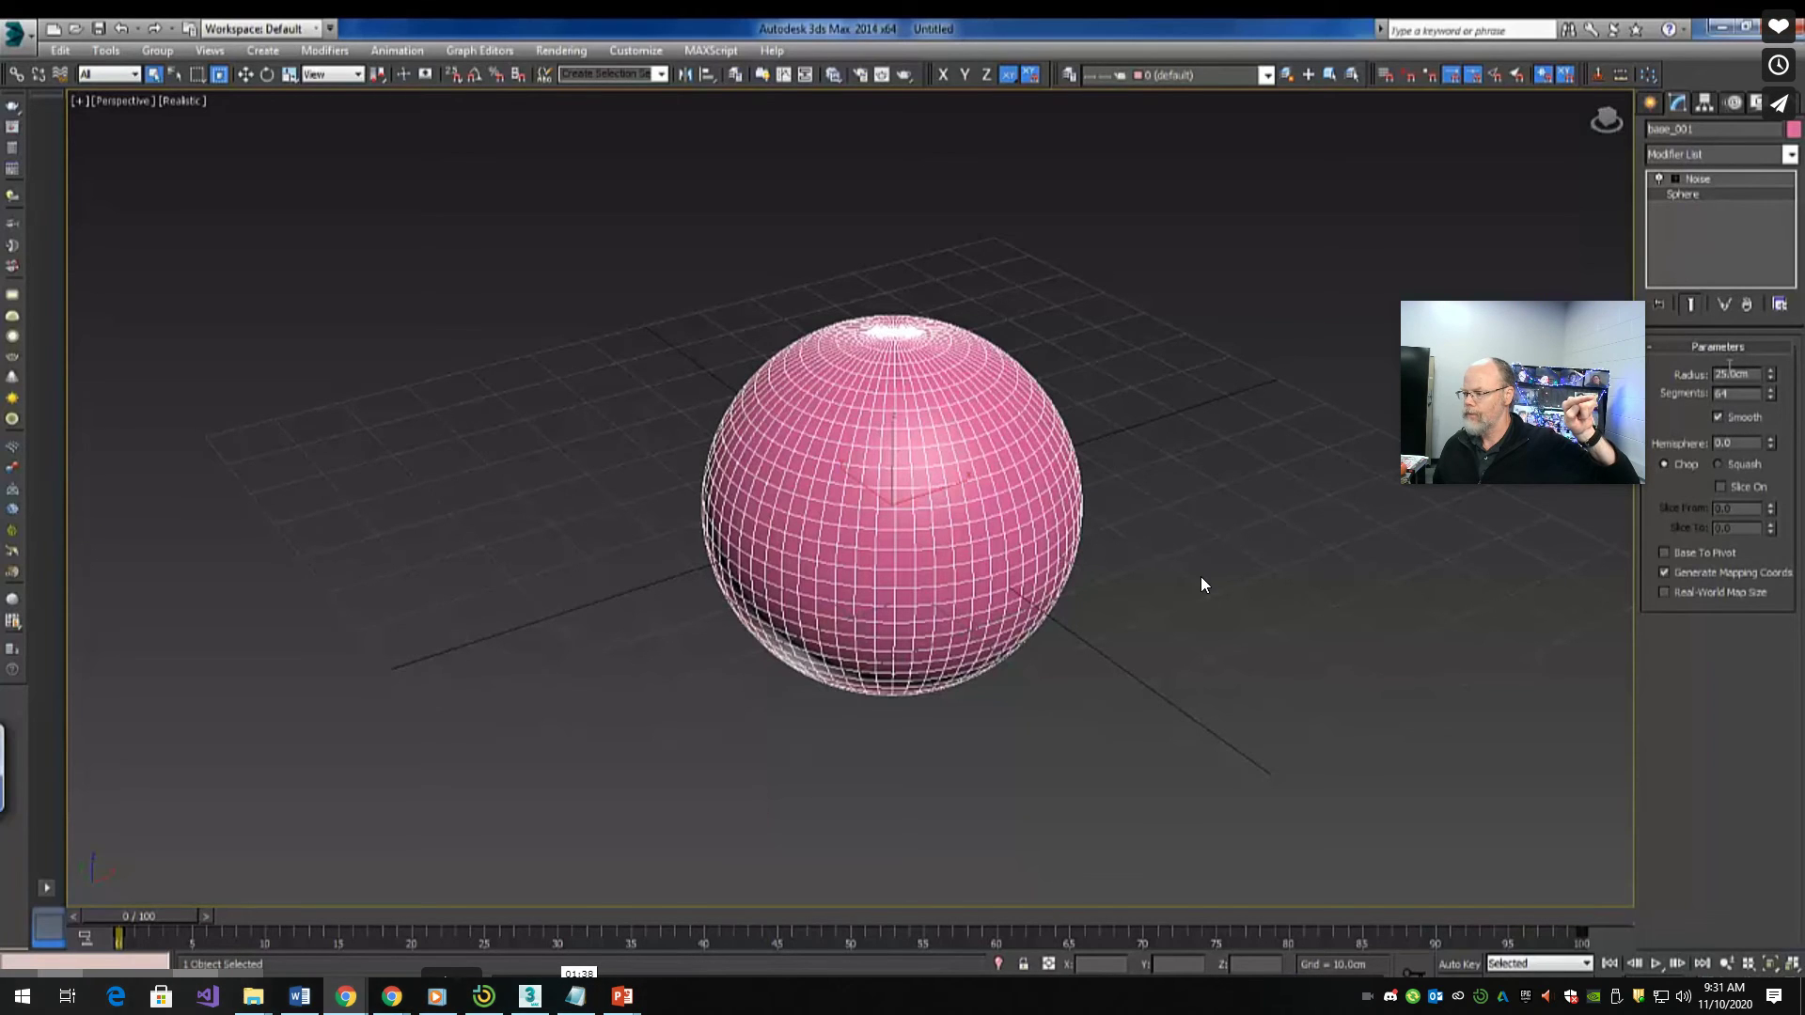
- Watch the part of the tutorial video that demonstrates the Noise modifier's strength and scale settings on the sphere
left_click(1698, 179)
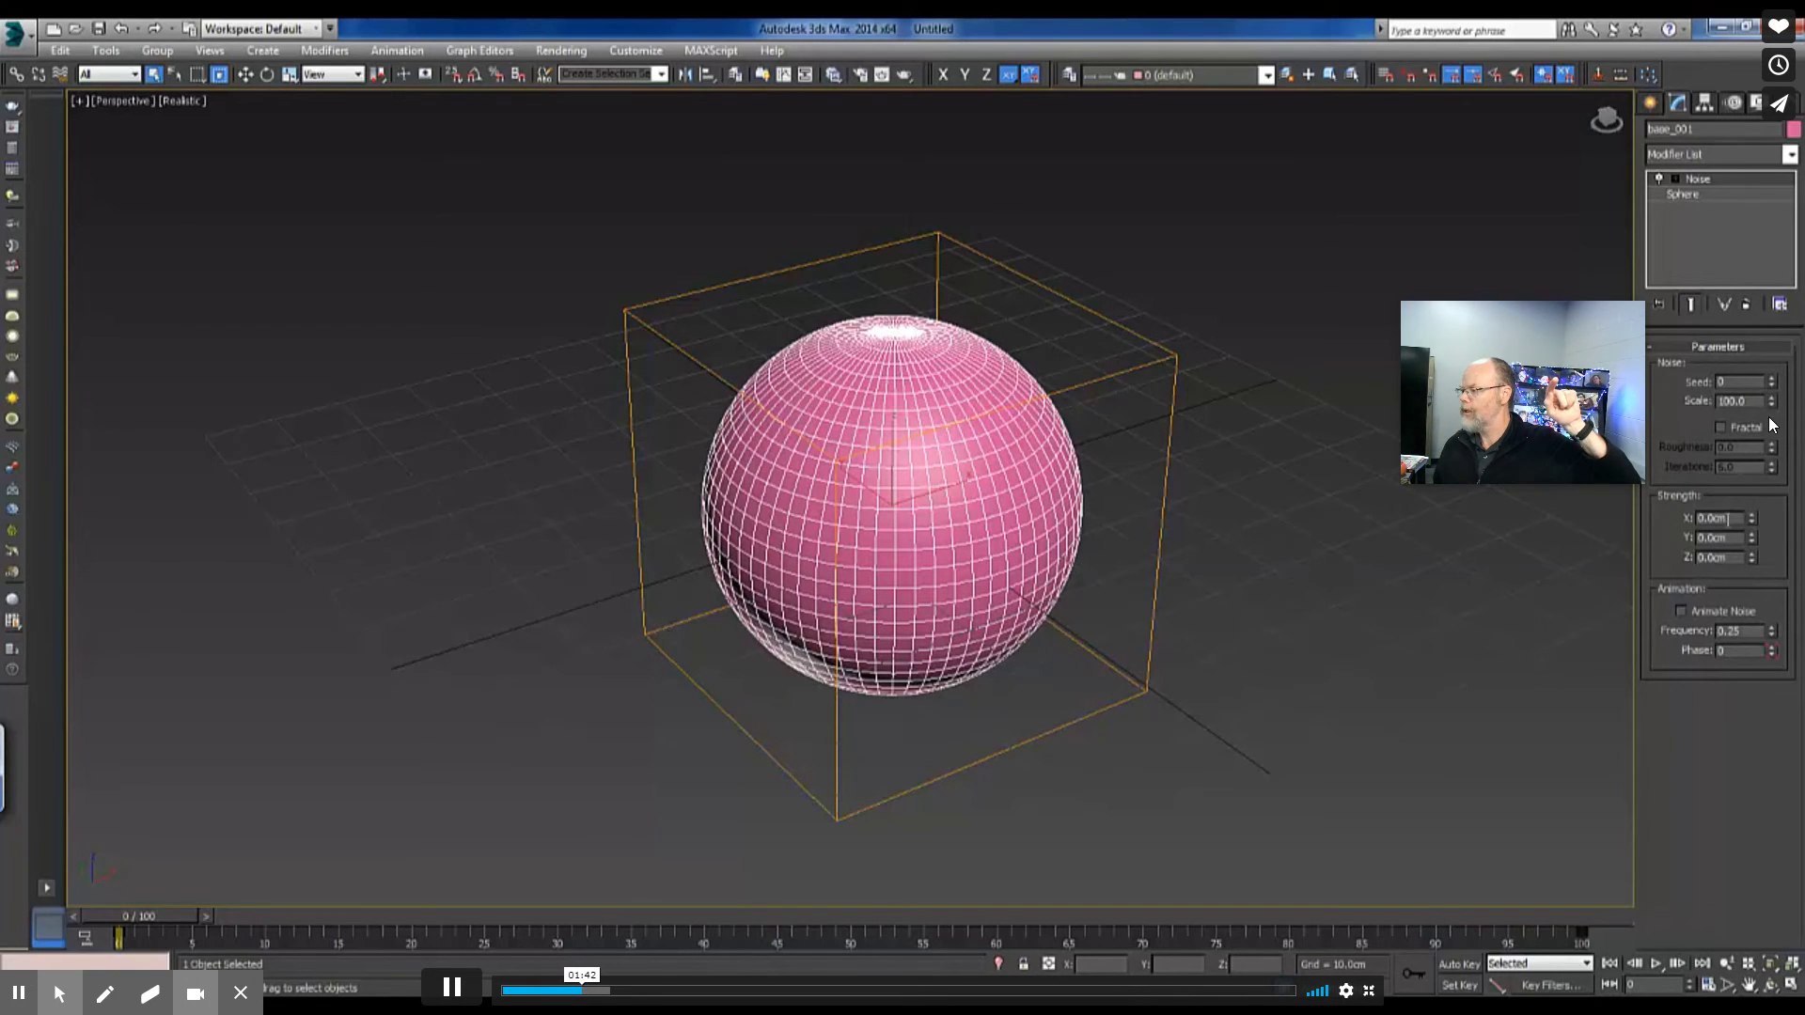
double_click(1728, 519)
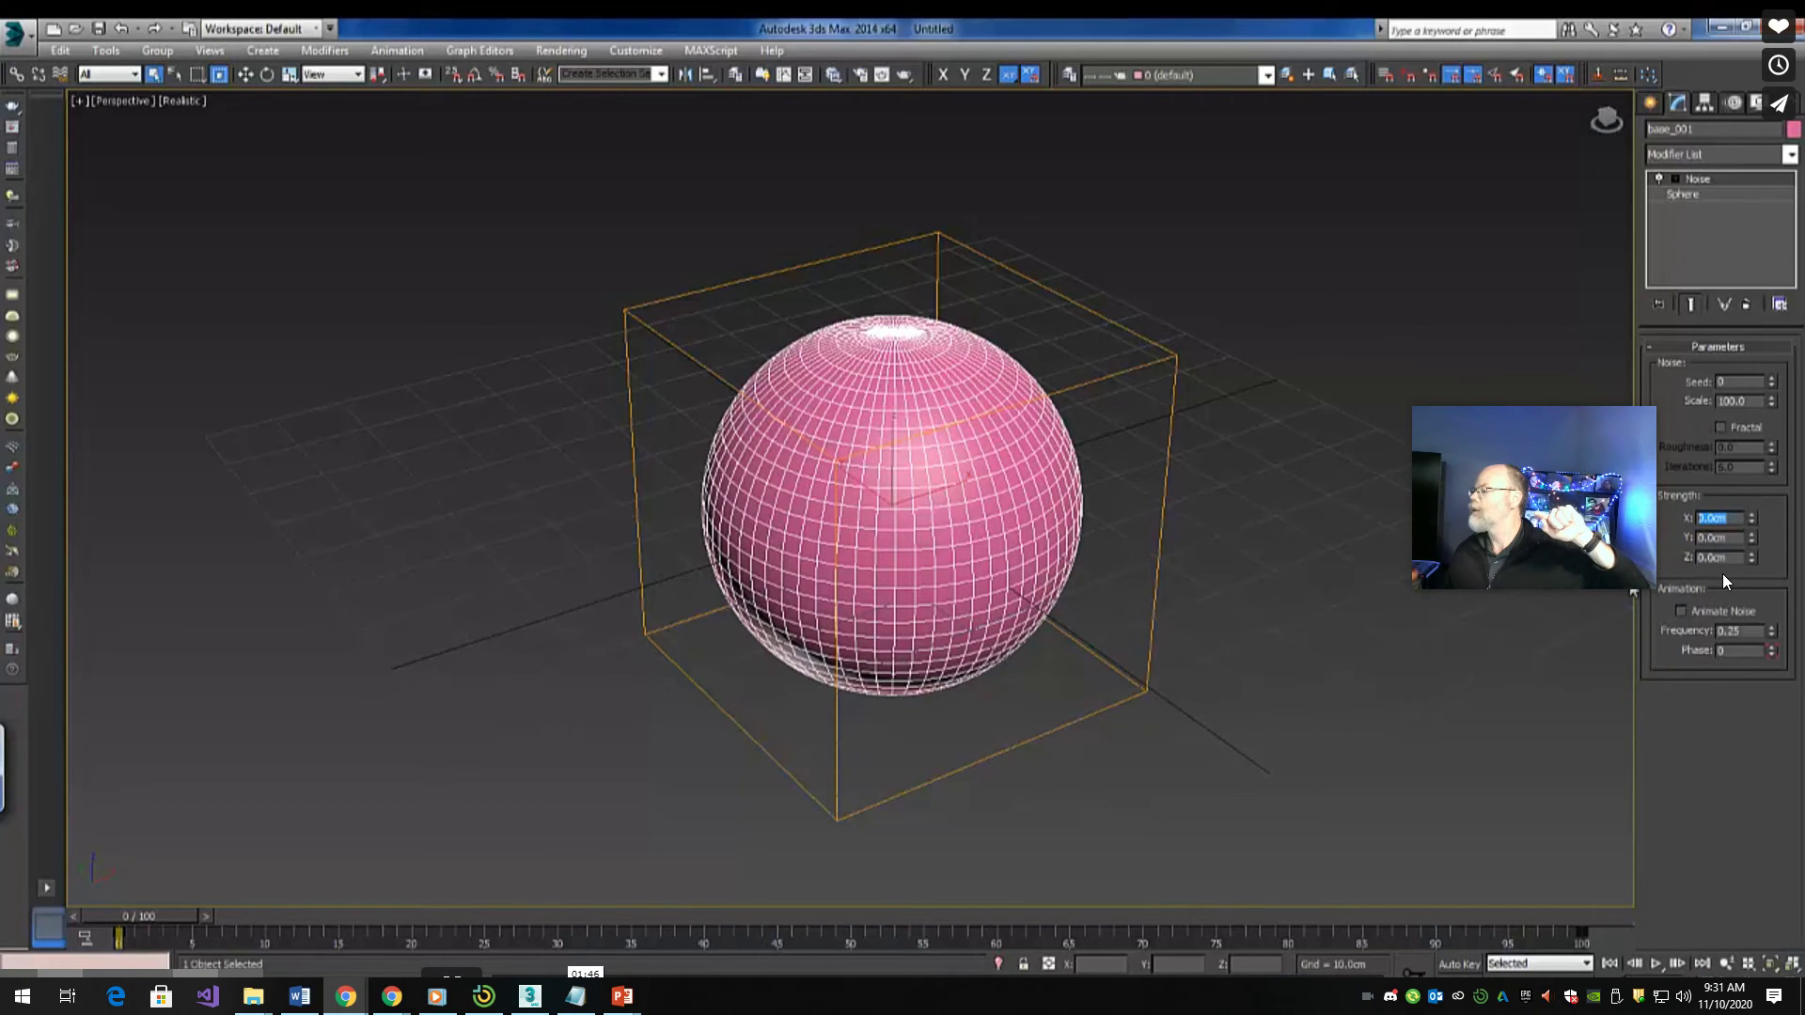
type("5")
key("Tab")
type("5")
key("Tab")
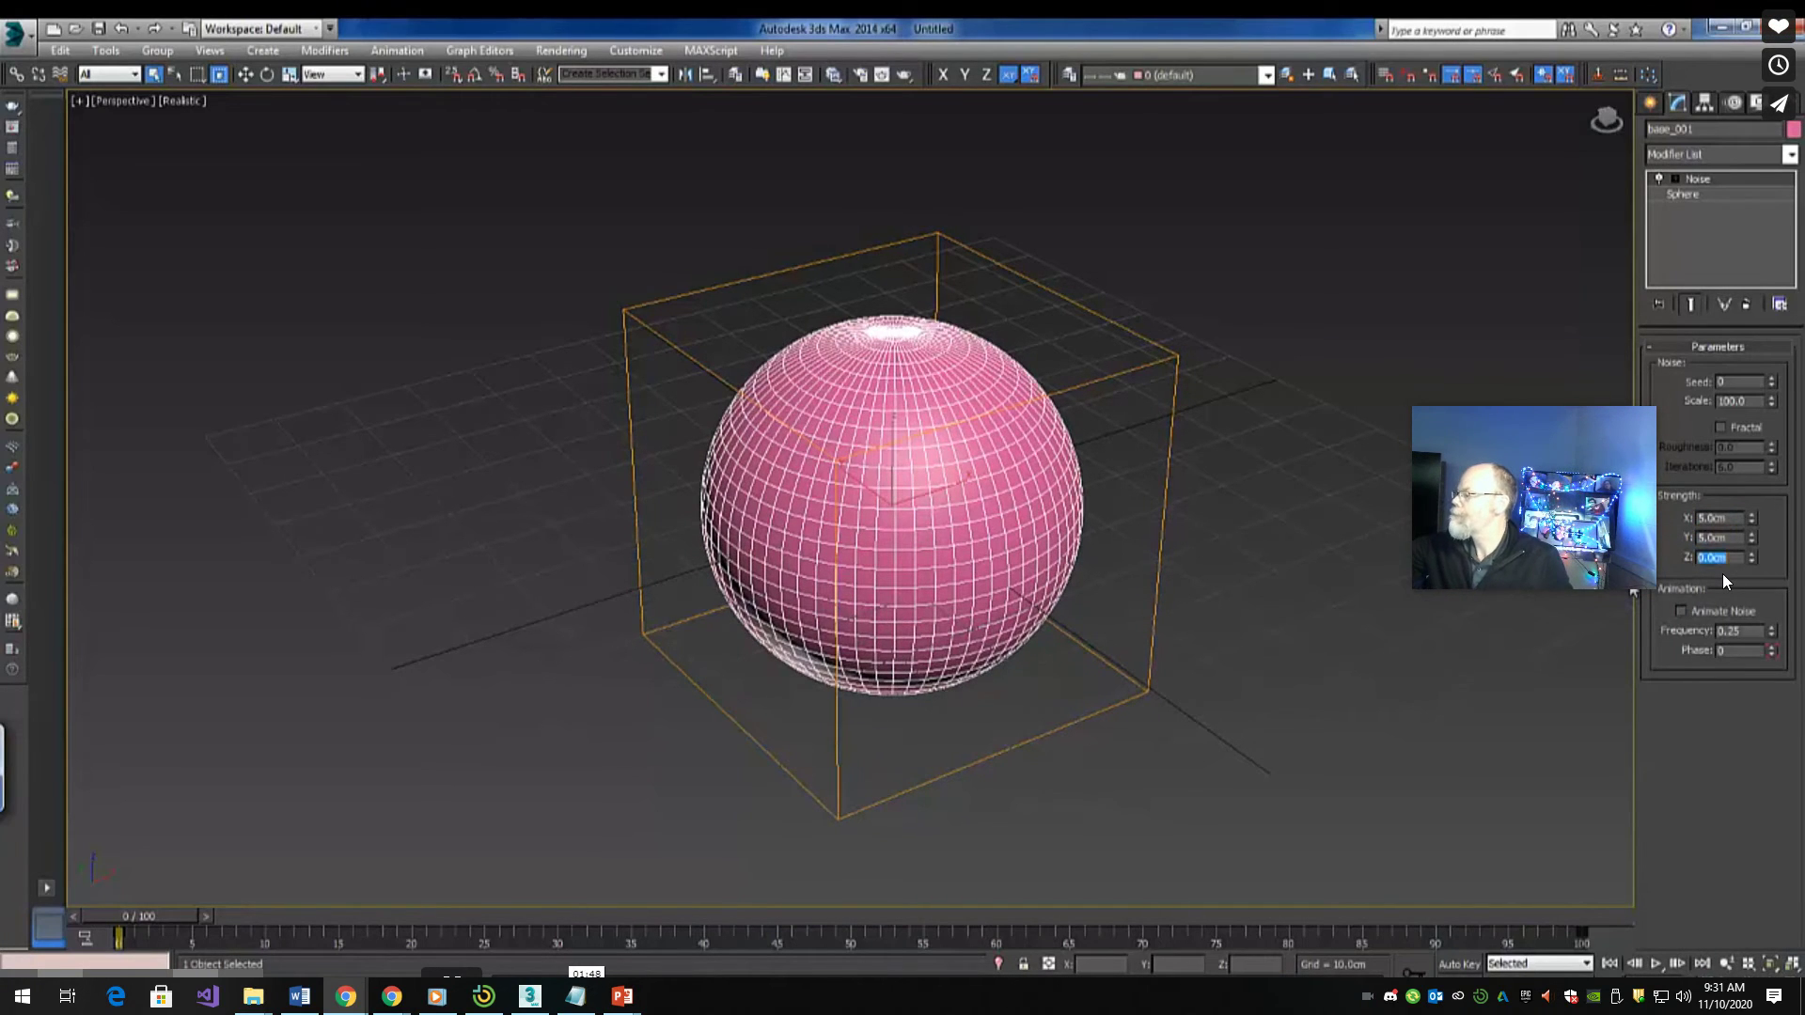
type("5")
key("Return")
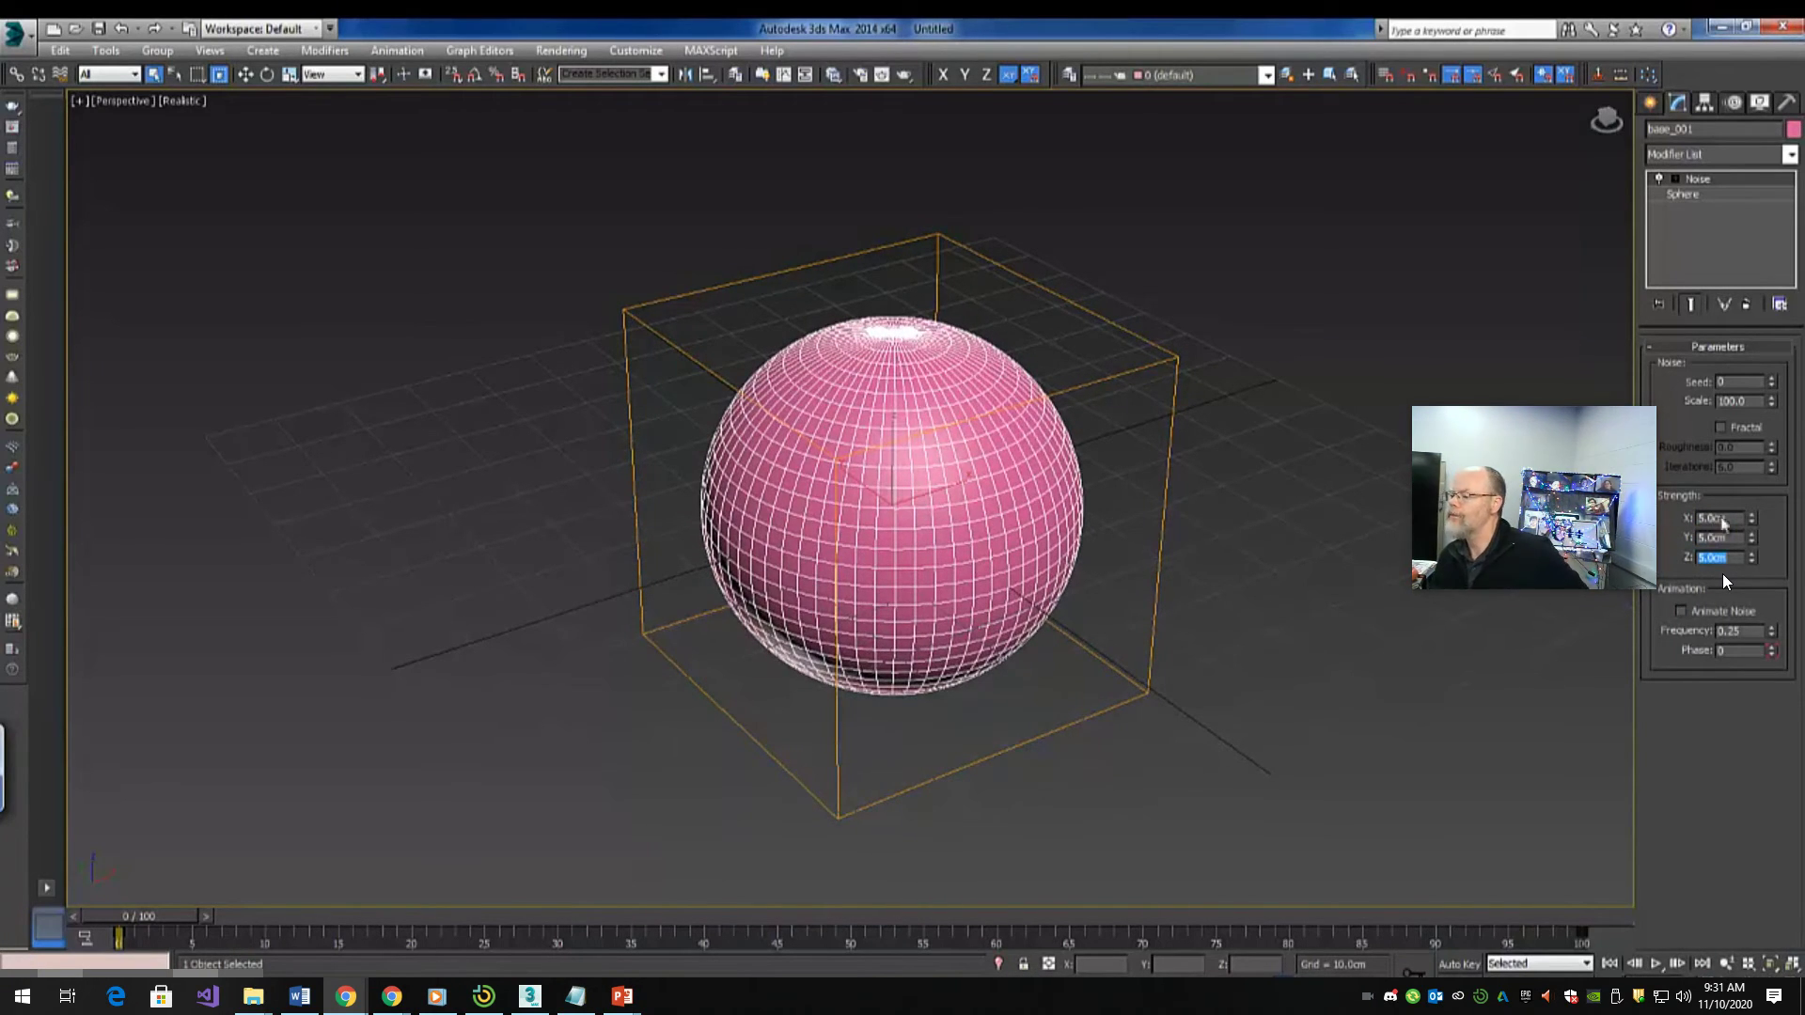
left_click_drag(1770, 410, 1775, 483)
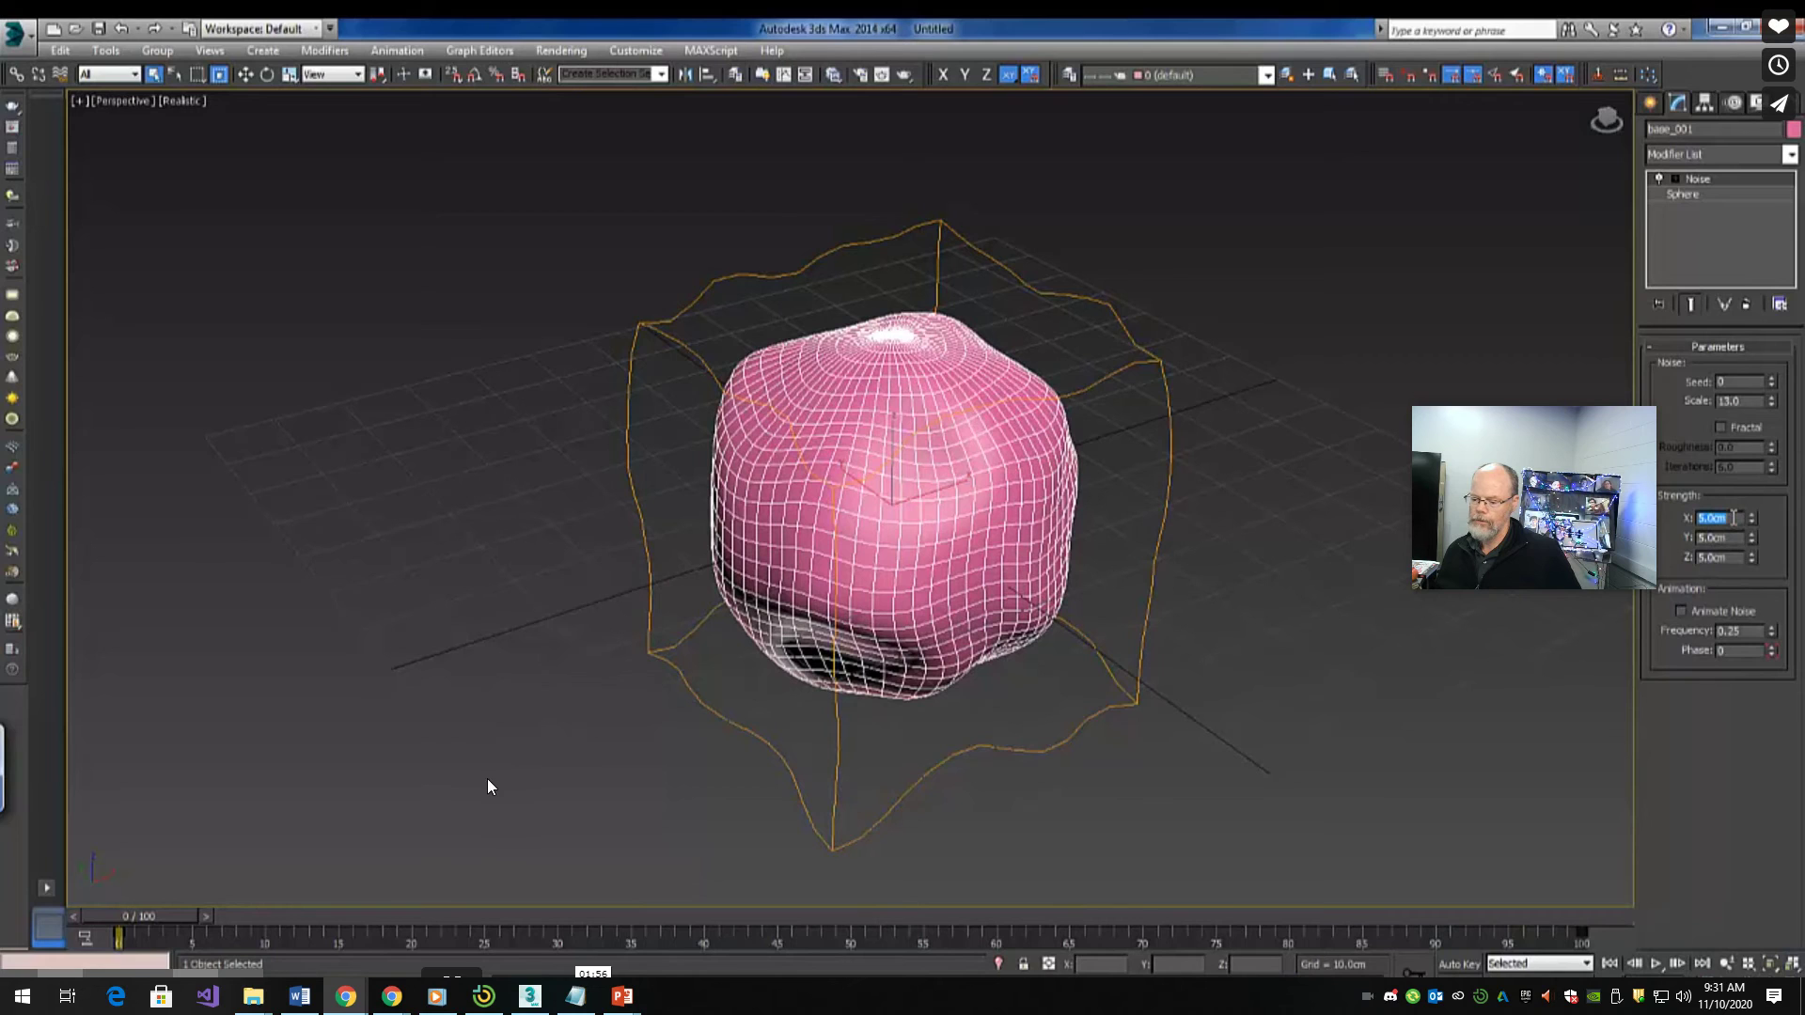
mouse_move(472, 780)
key("space")
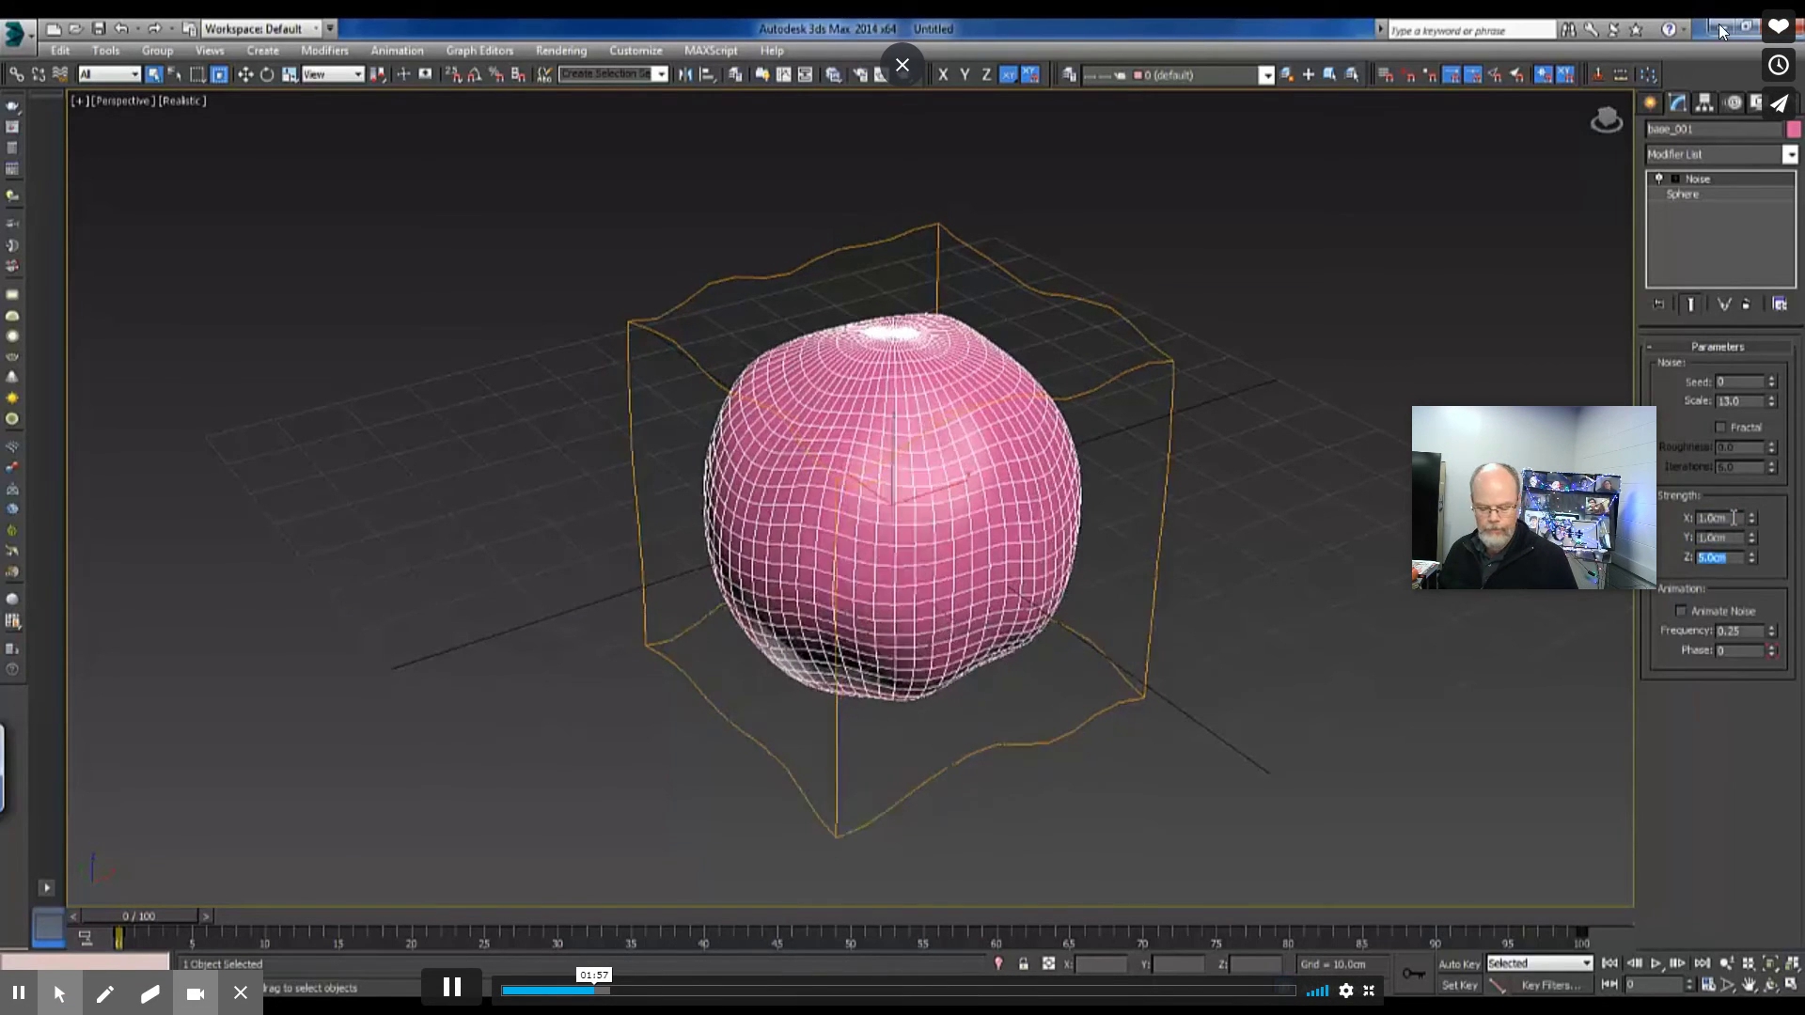
- Leave the full-screen video, minimize the browser, switch to 3ds Max and select the snowman's lower body sphere
key("Escape")
left_click(1697, 13)
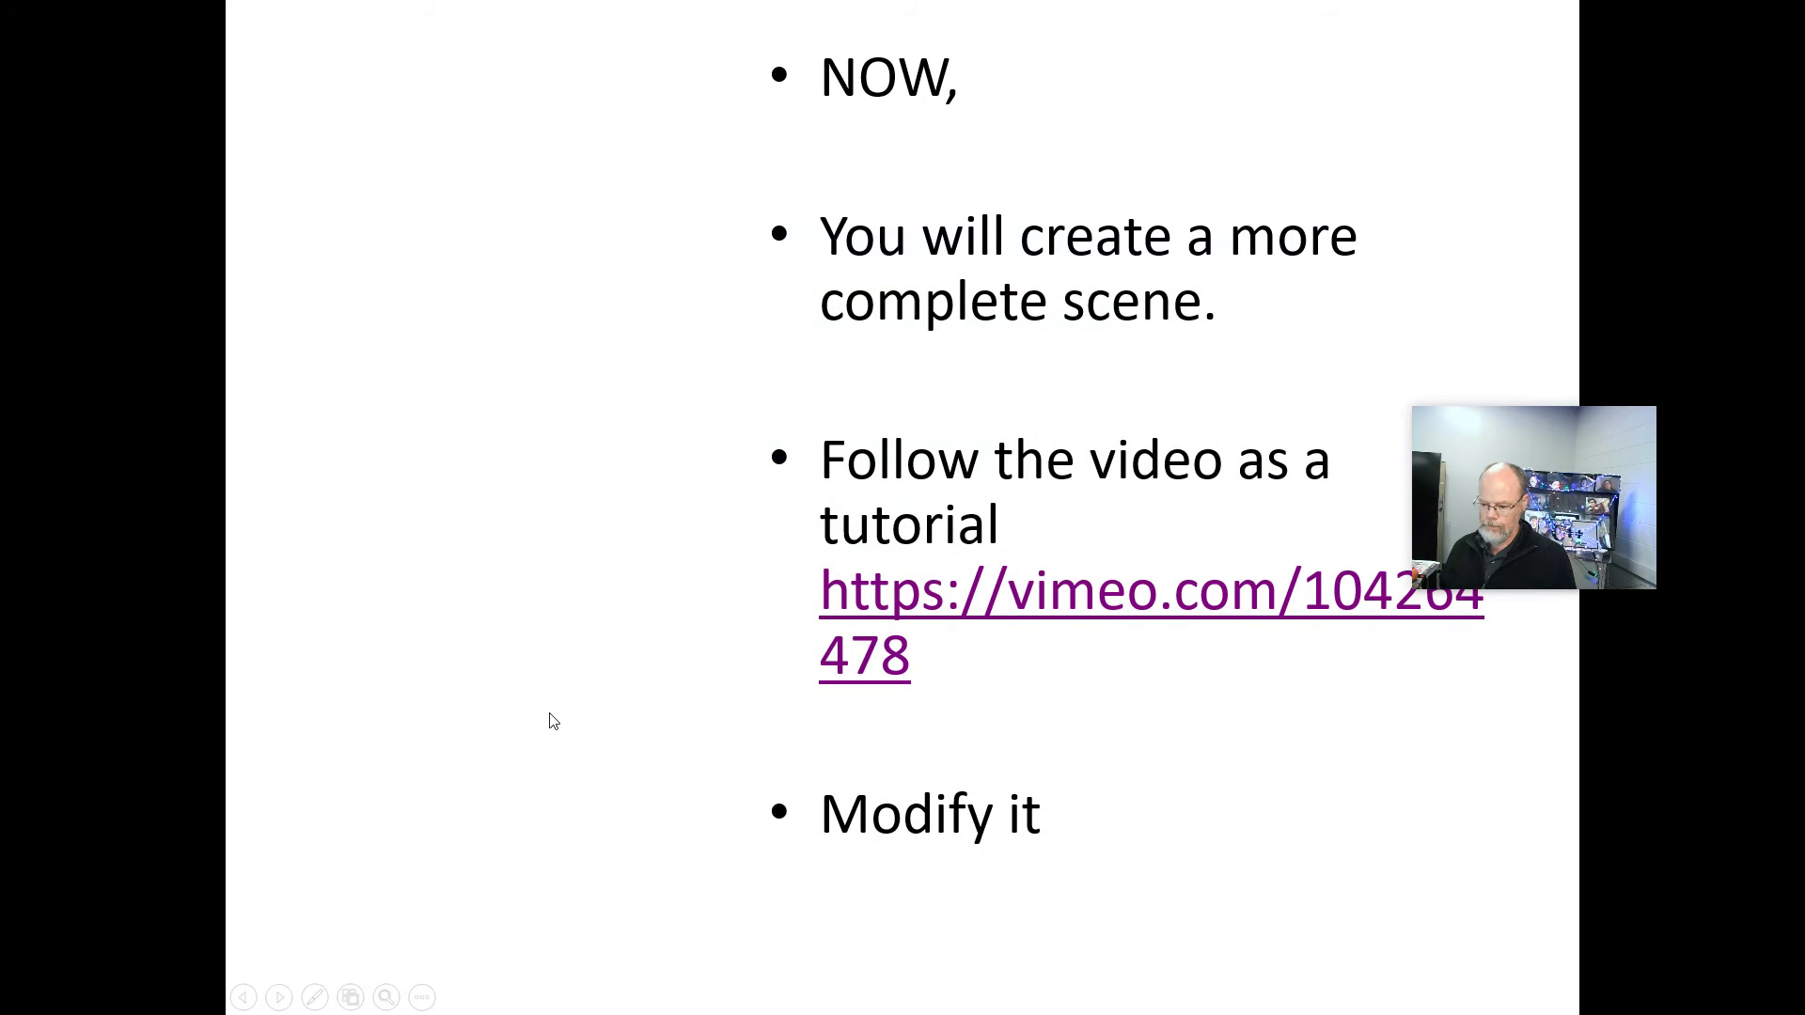
key("alt+Tab")
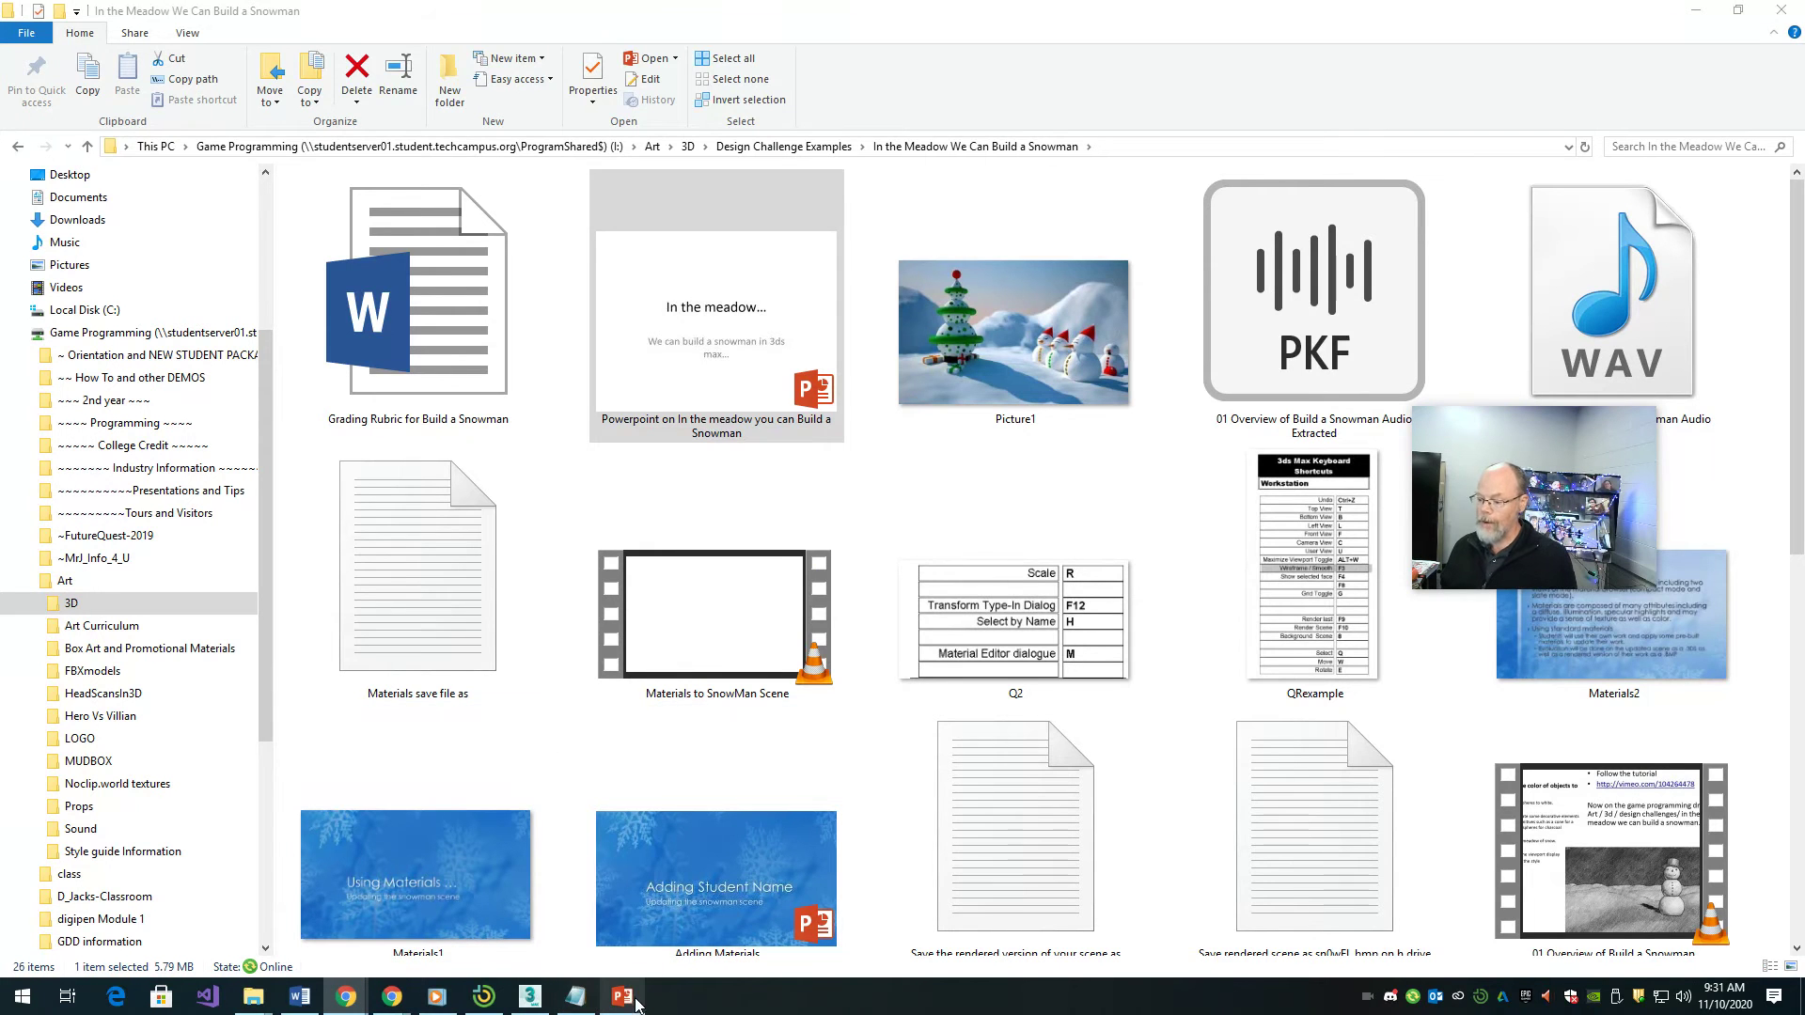
left_click(528, 997)
left_click(870, 689)
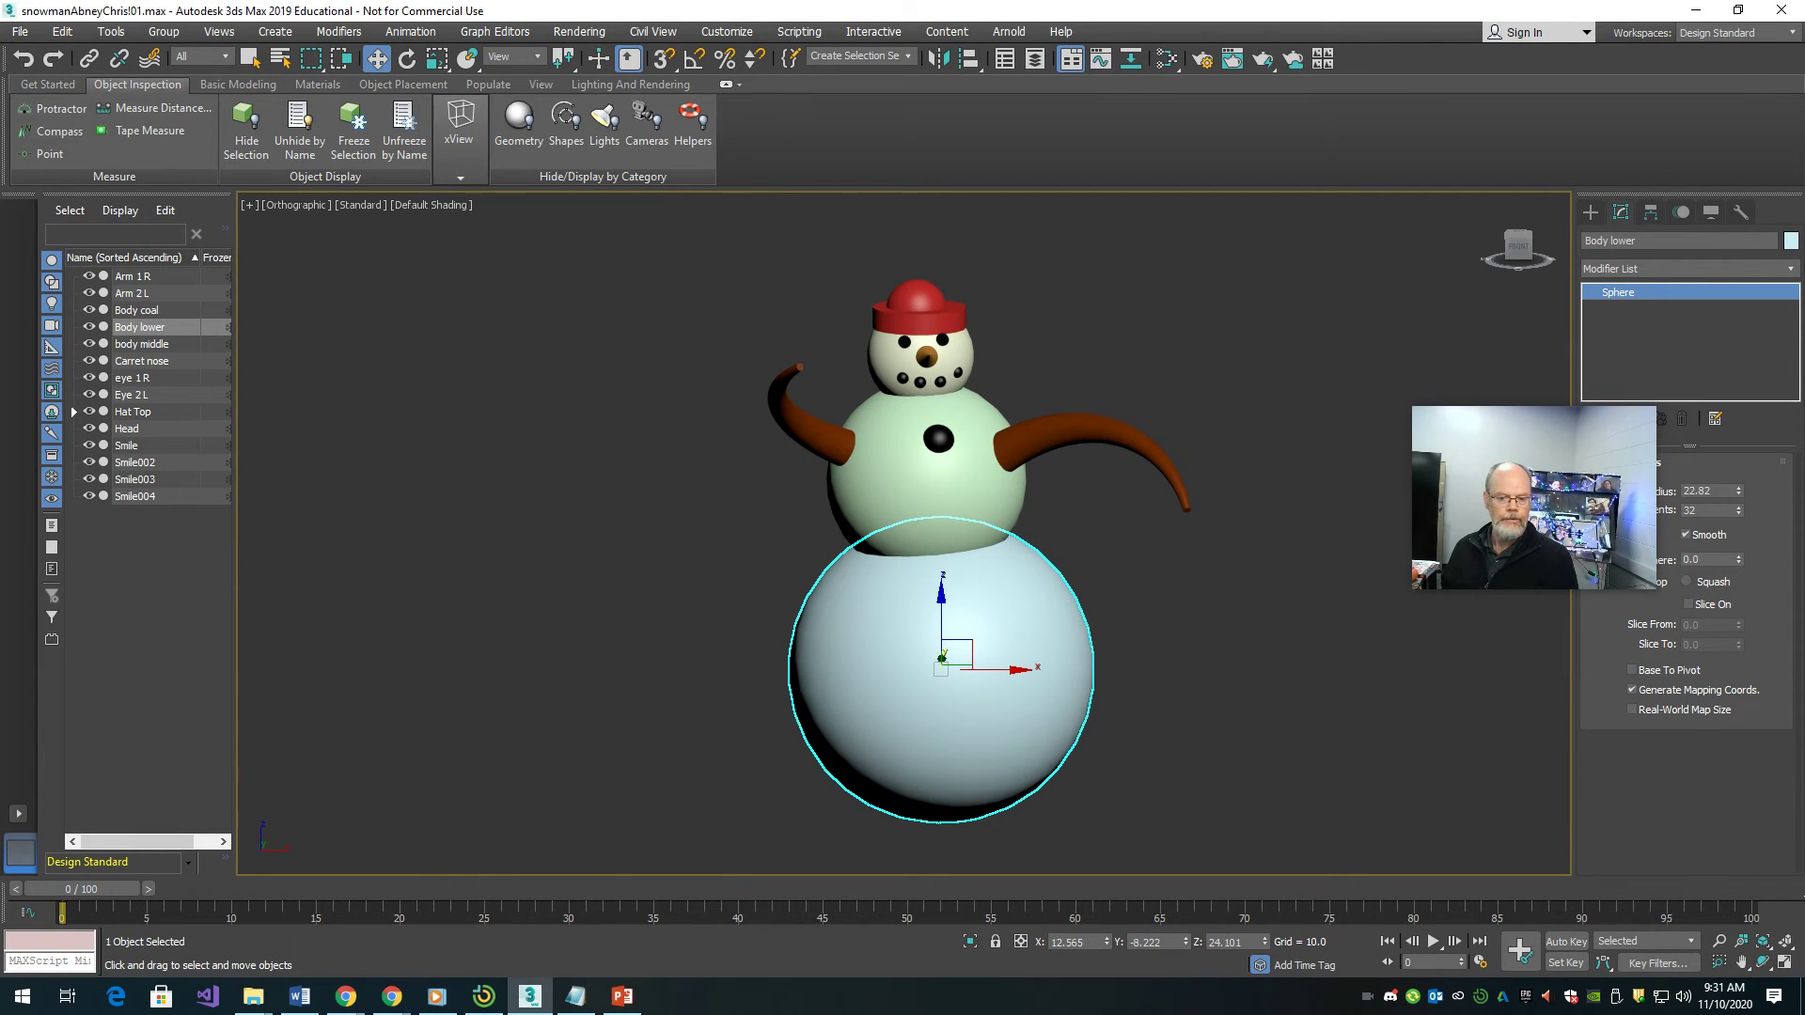
- Switch to Notepad and add the lines "Select a sphere." and "Add a noise modifier" below the last dashed line
key("alt+Tab")
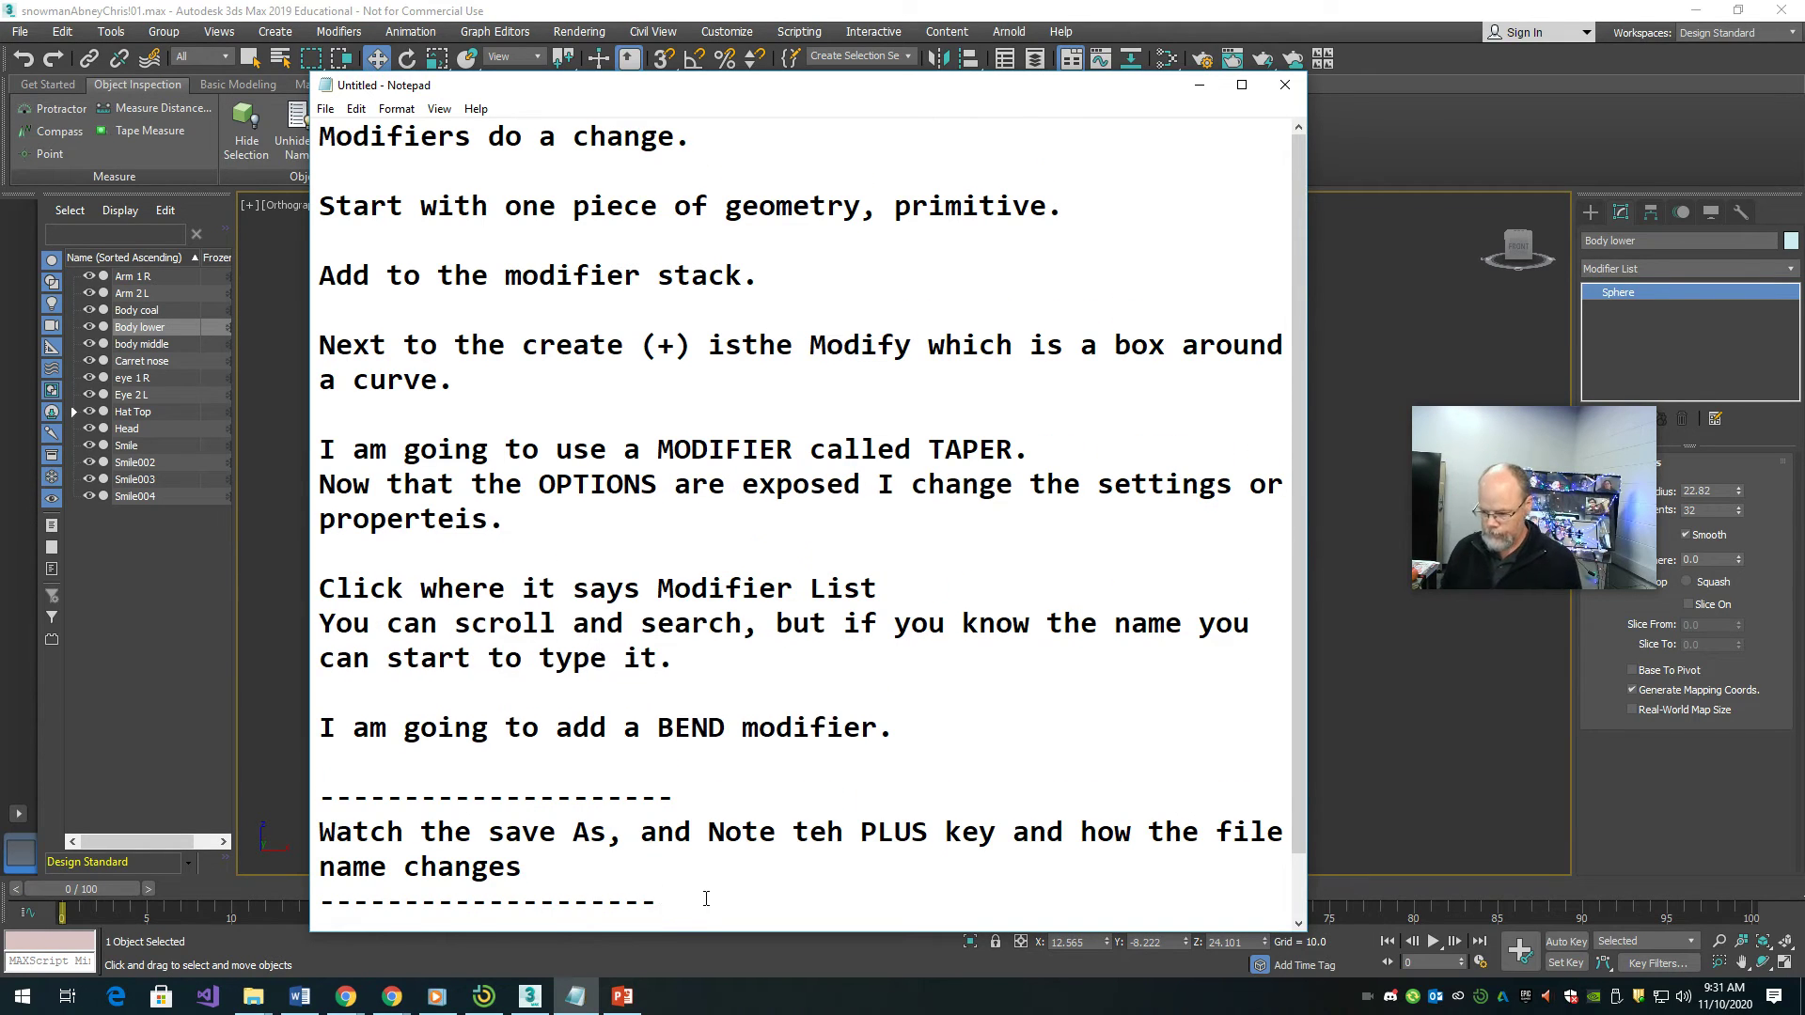
key("Return")
key("Return")
key("Return")
type("Select")
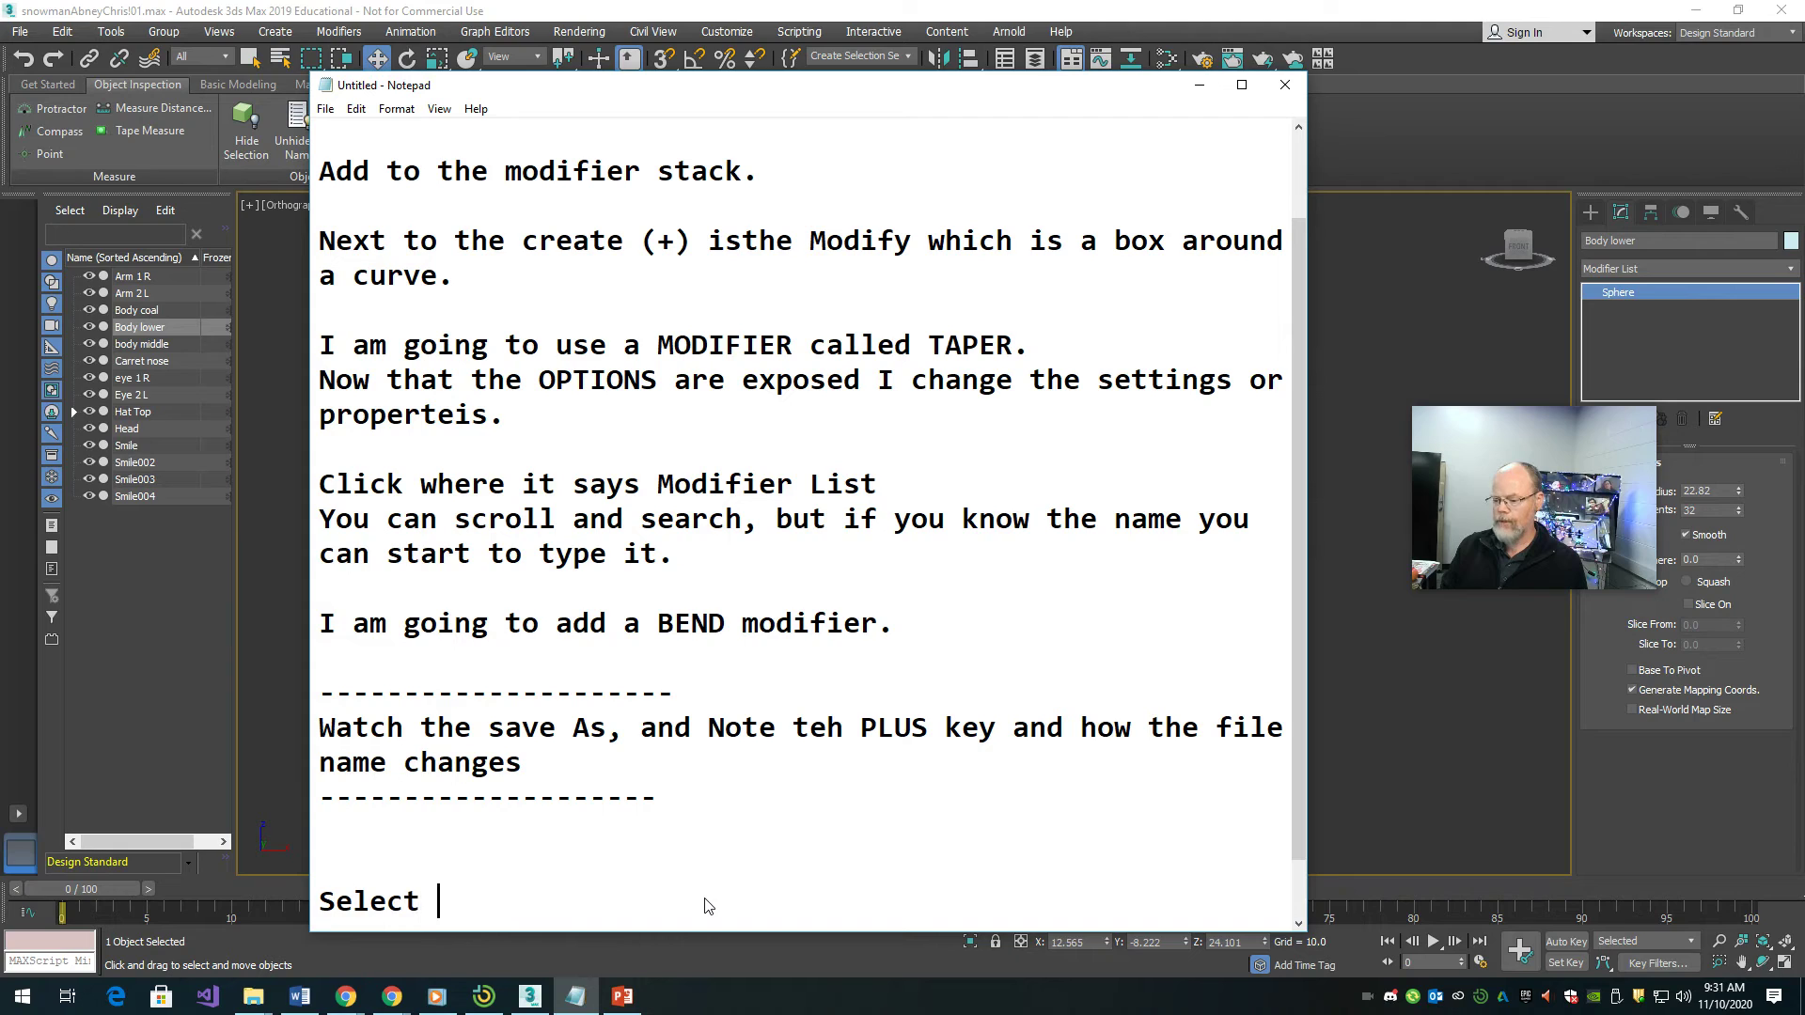
type(" a sphere.")
key("Return")
type("Add a noise modi")
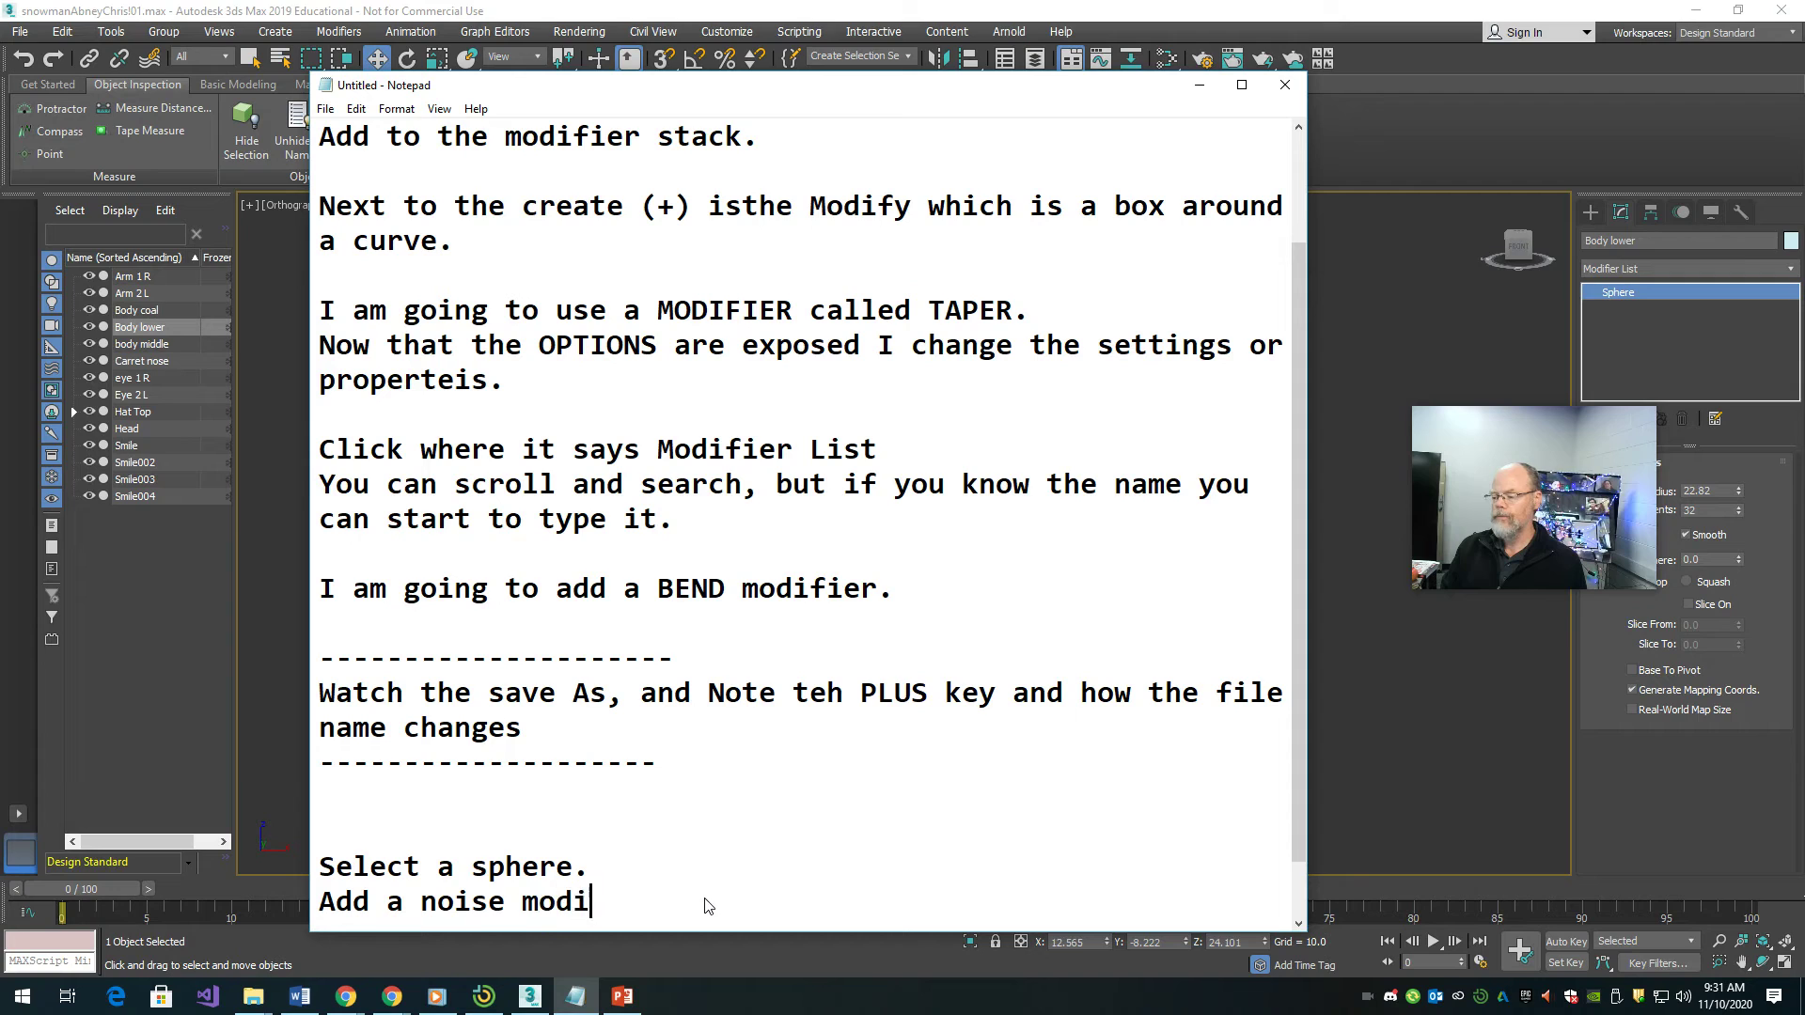
type("fier")
key("Return")
- Add the note lines "Use the settings from the video" and "5 5 5" beneath the noise modifier line
type("Use the settings from the video")
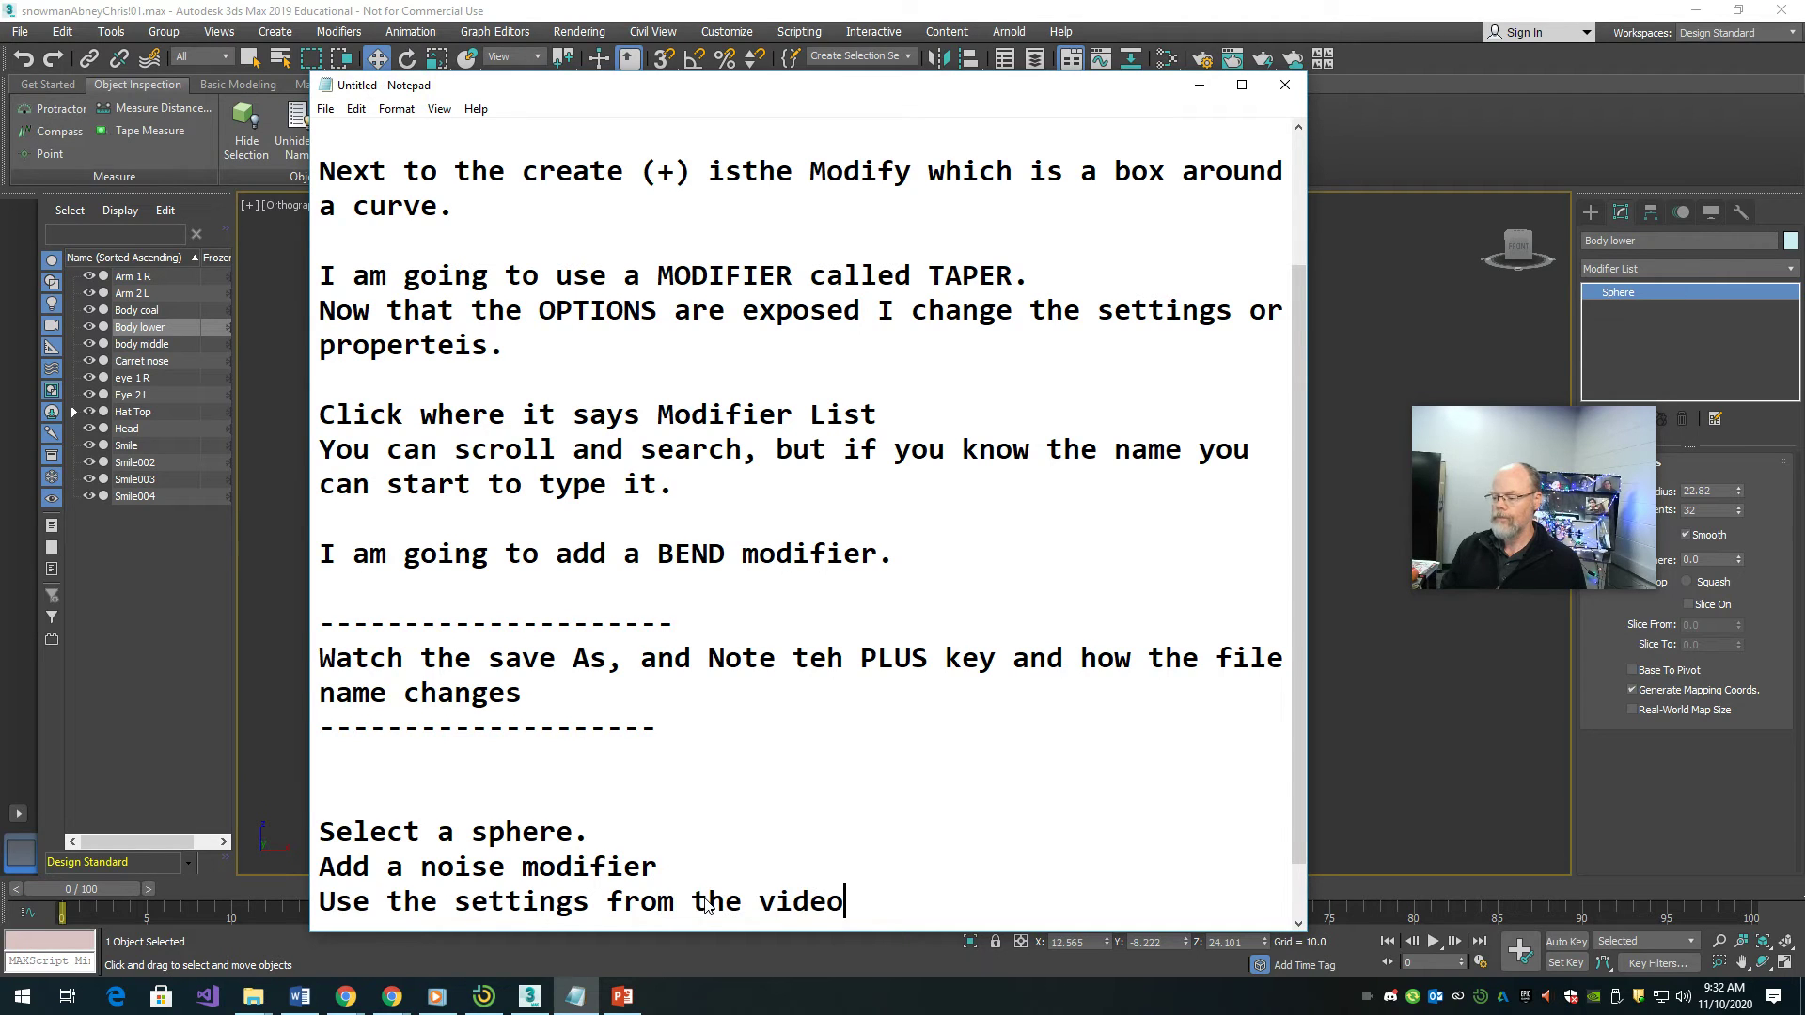
key("Return")
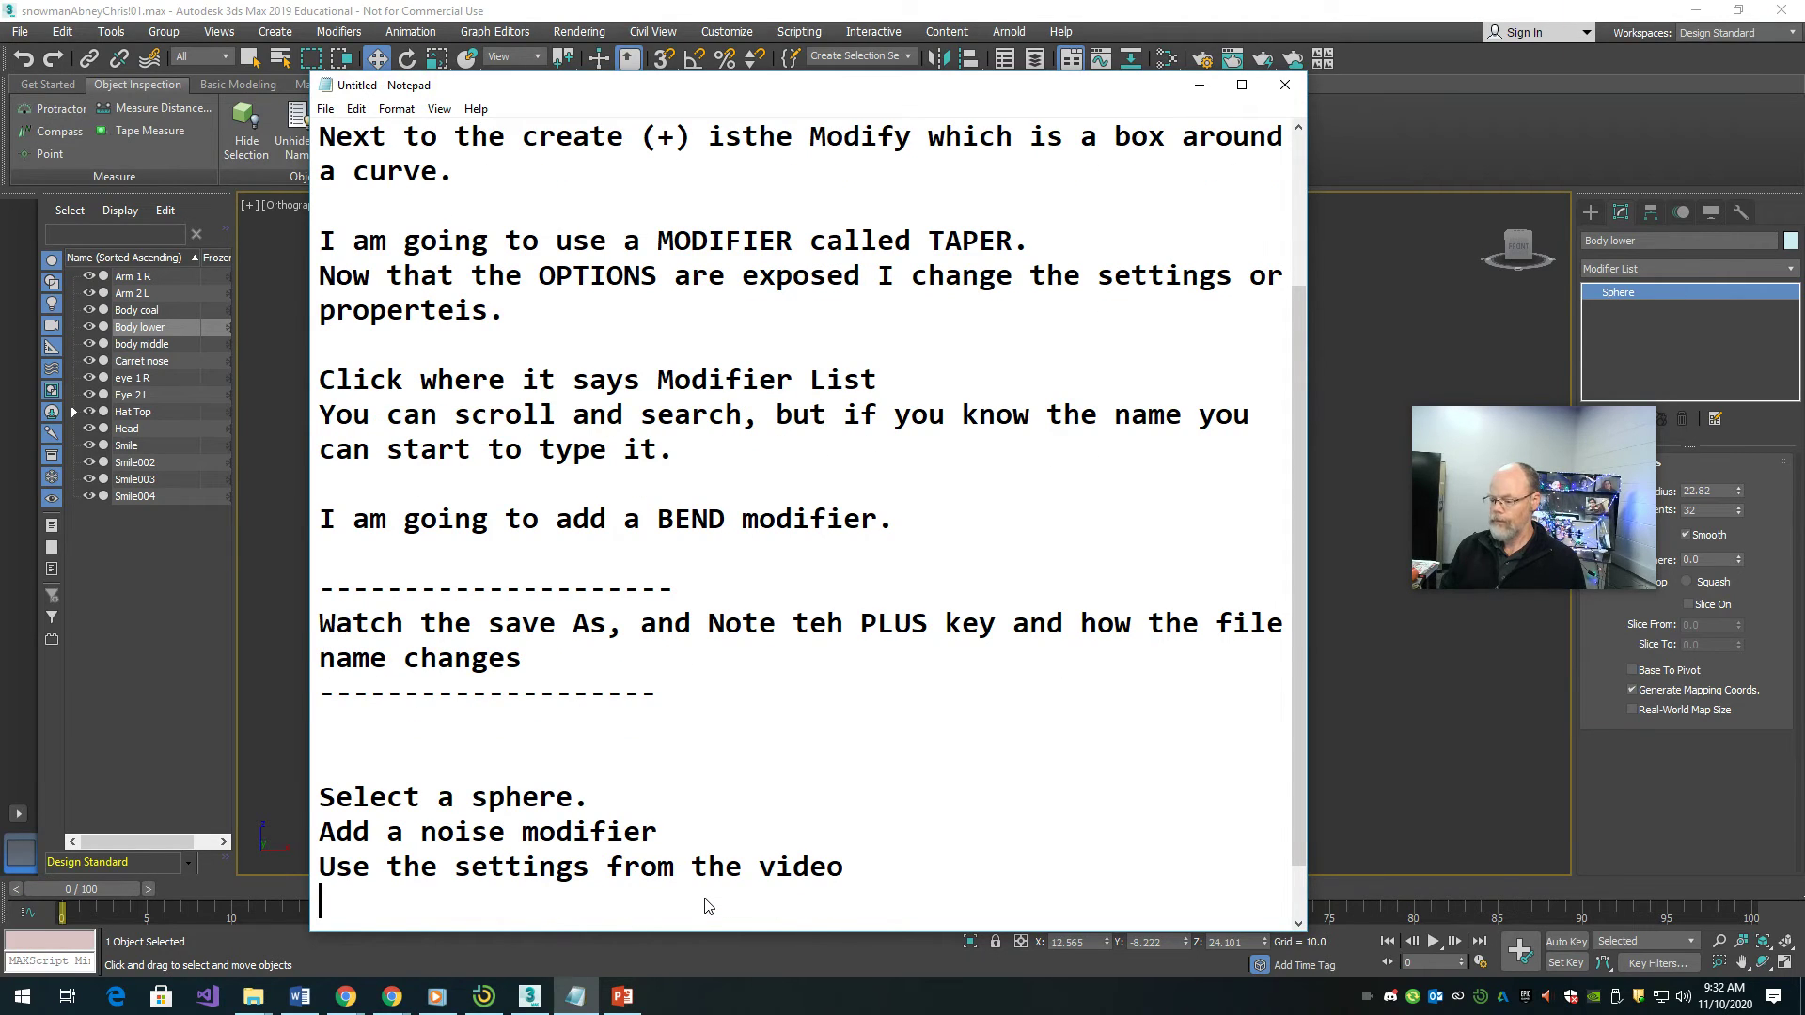
type("5 5 5")
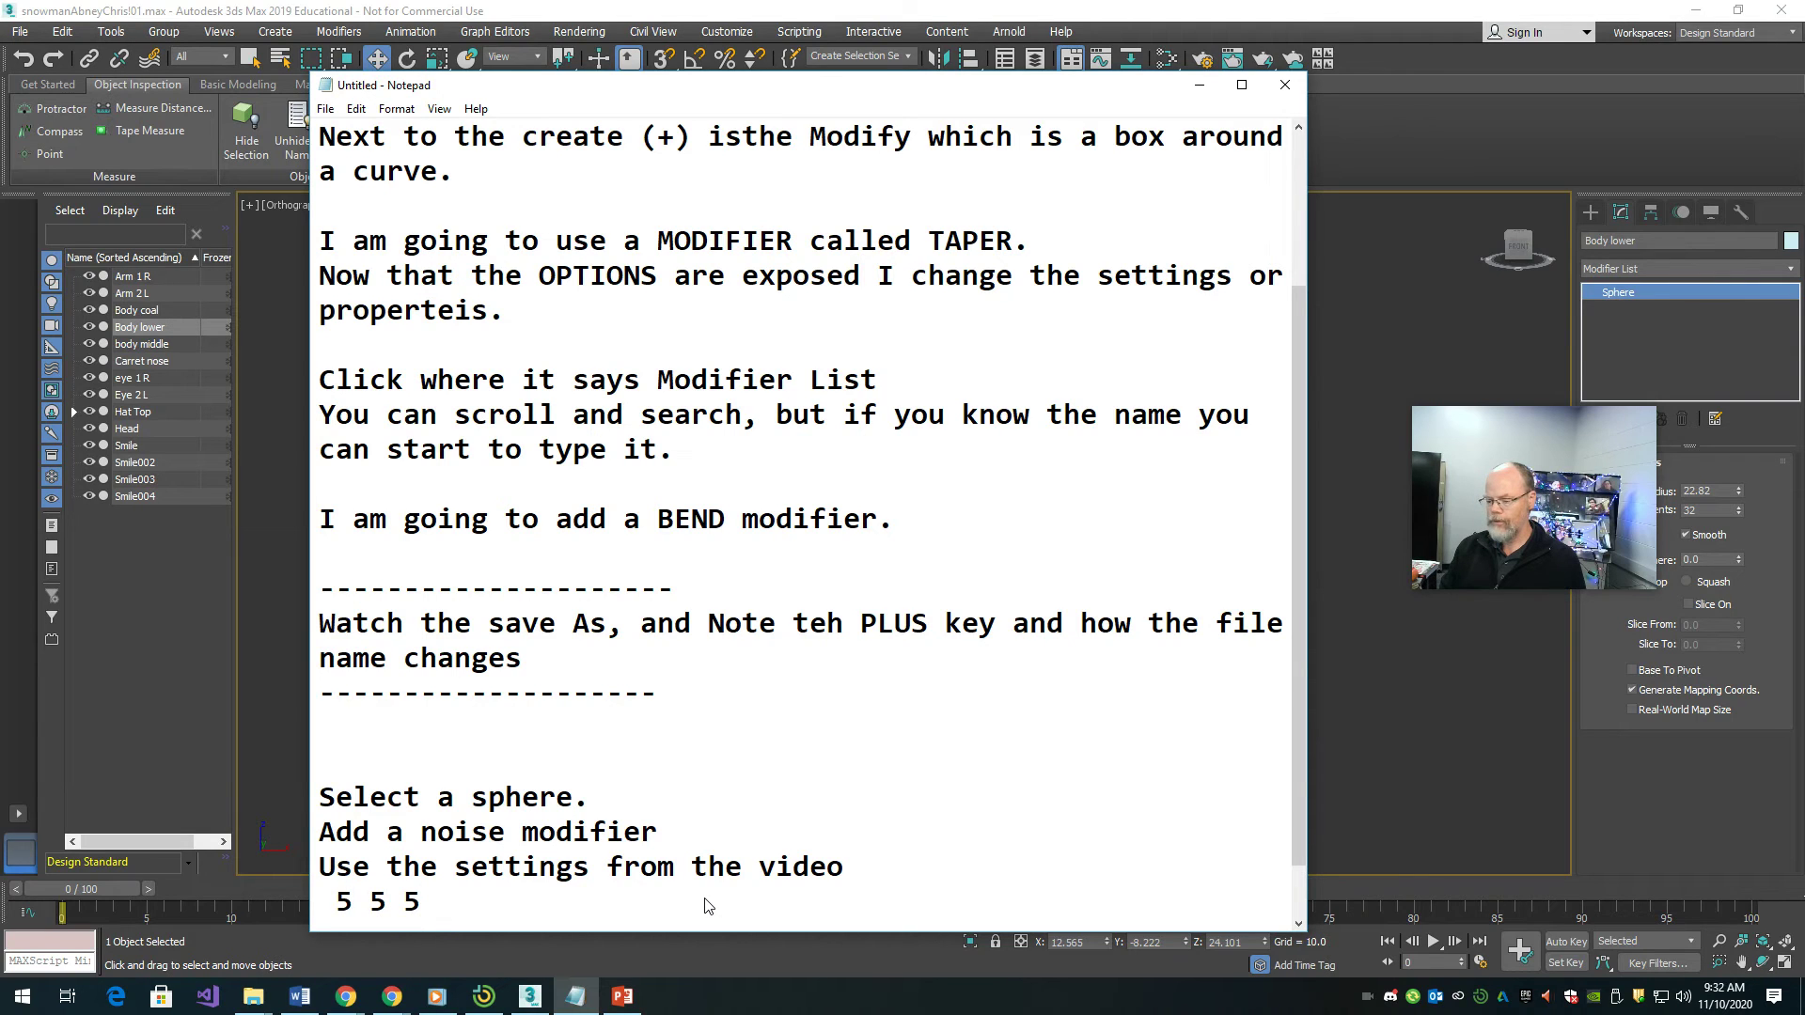
- Add the line "12" beneath the "5 5 5" line in the notes and minimize Notepad
key("Return")
type("12")
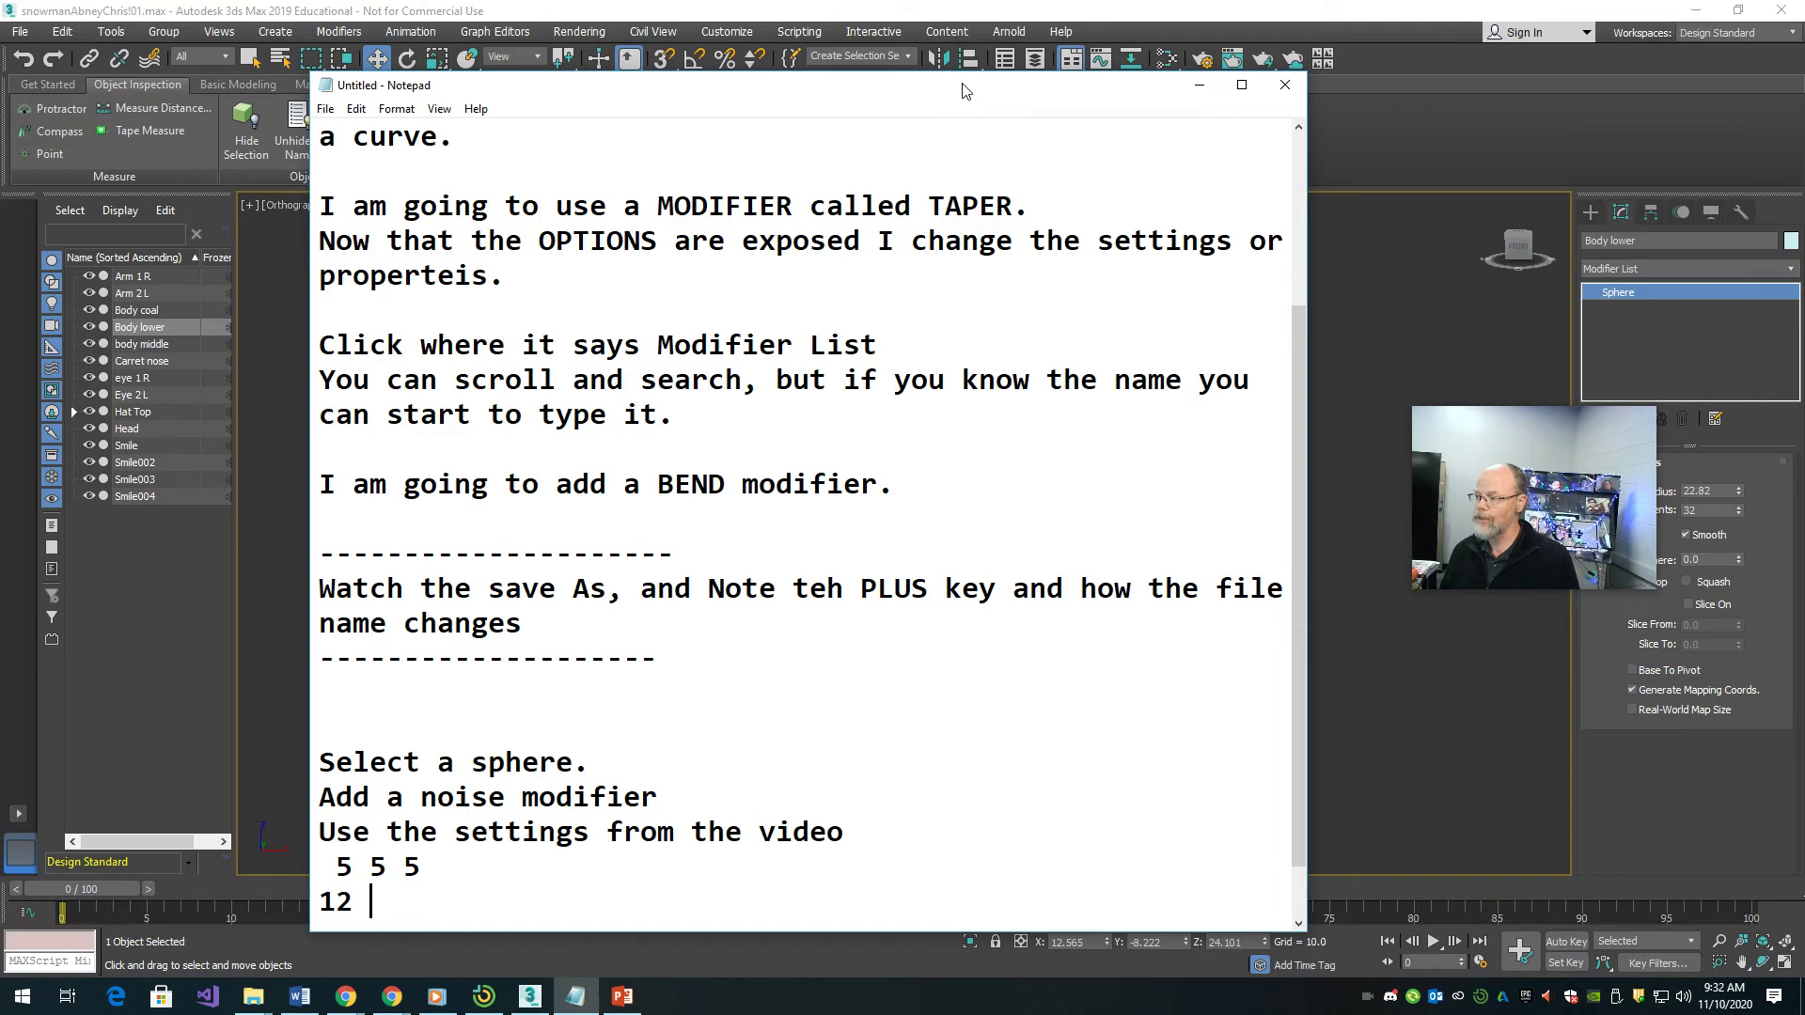
left_click(1198, 85)
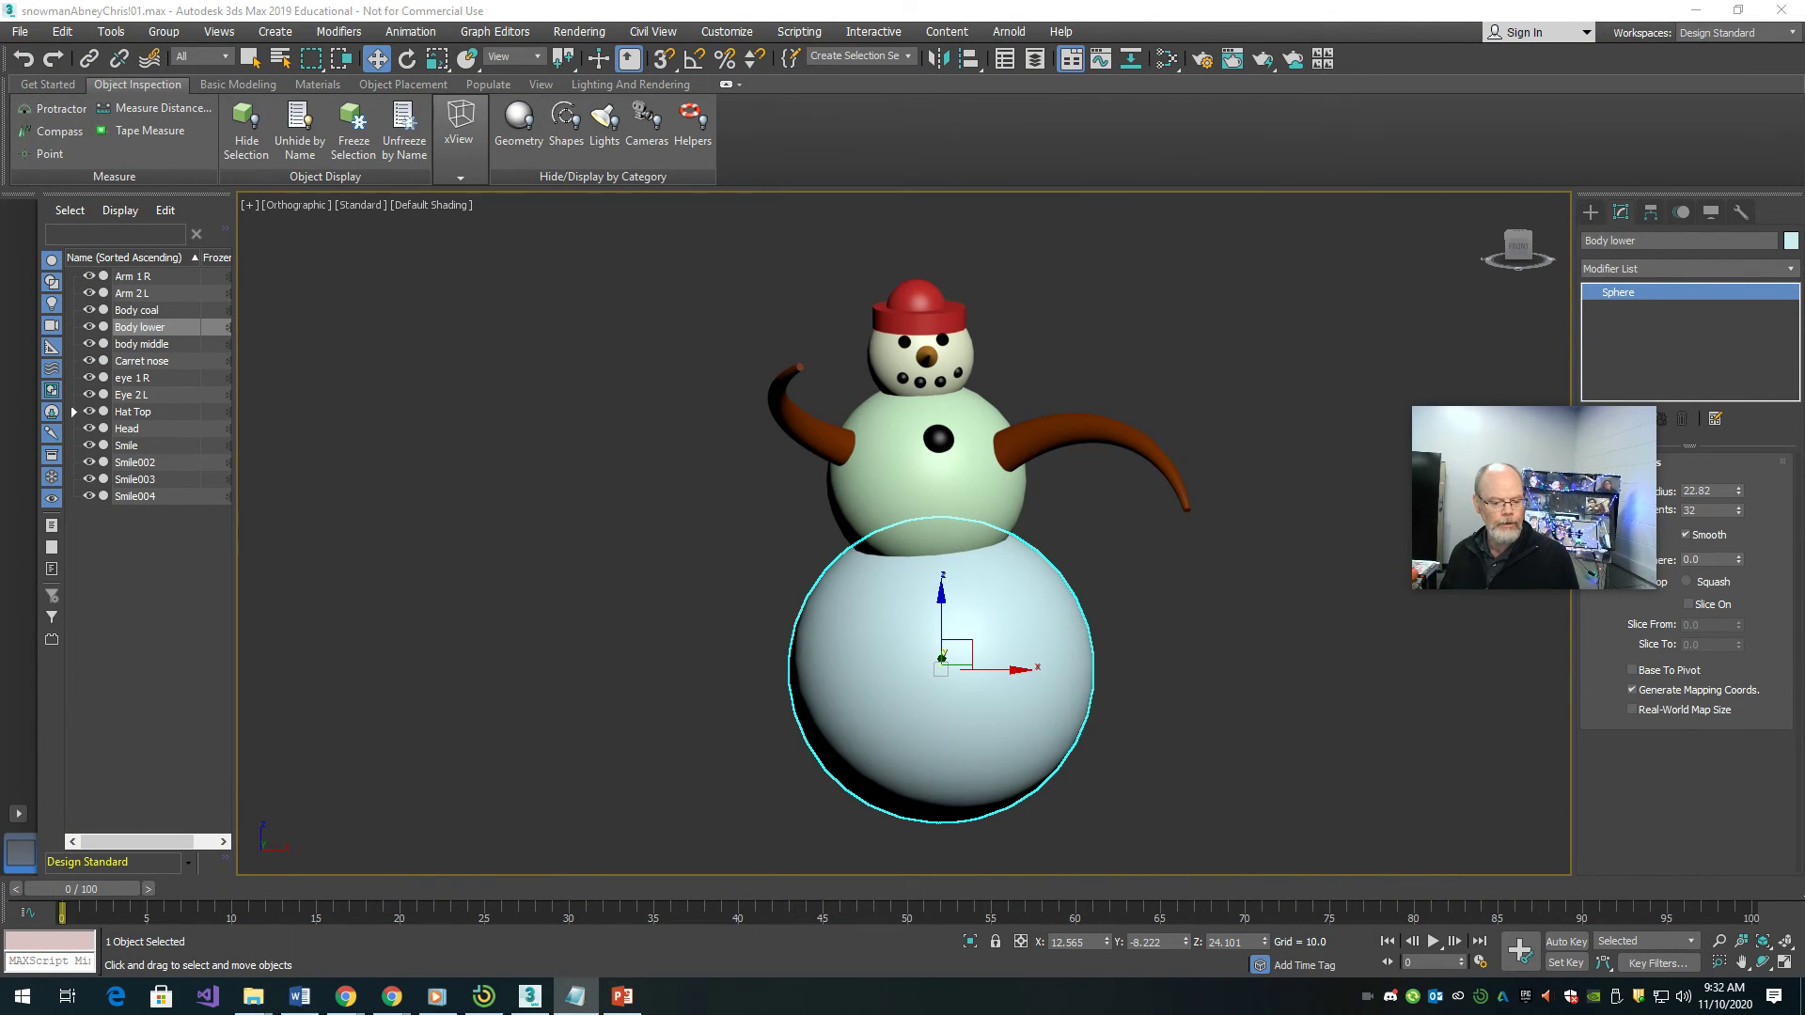
- Switch to the Vimeo tutorial, view it full screen, rewind to about 01:15 to review the sphere's segments, then exit and minimize the browser
key("alt+Tab")
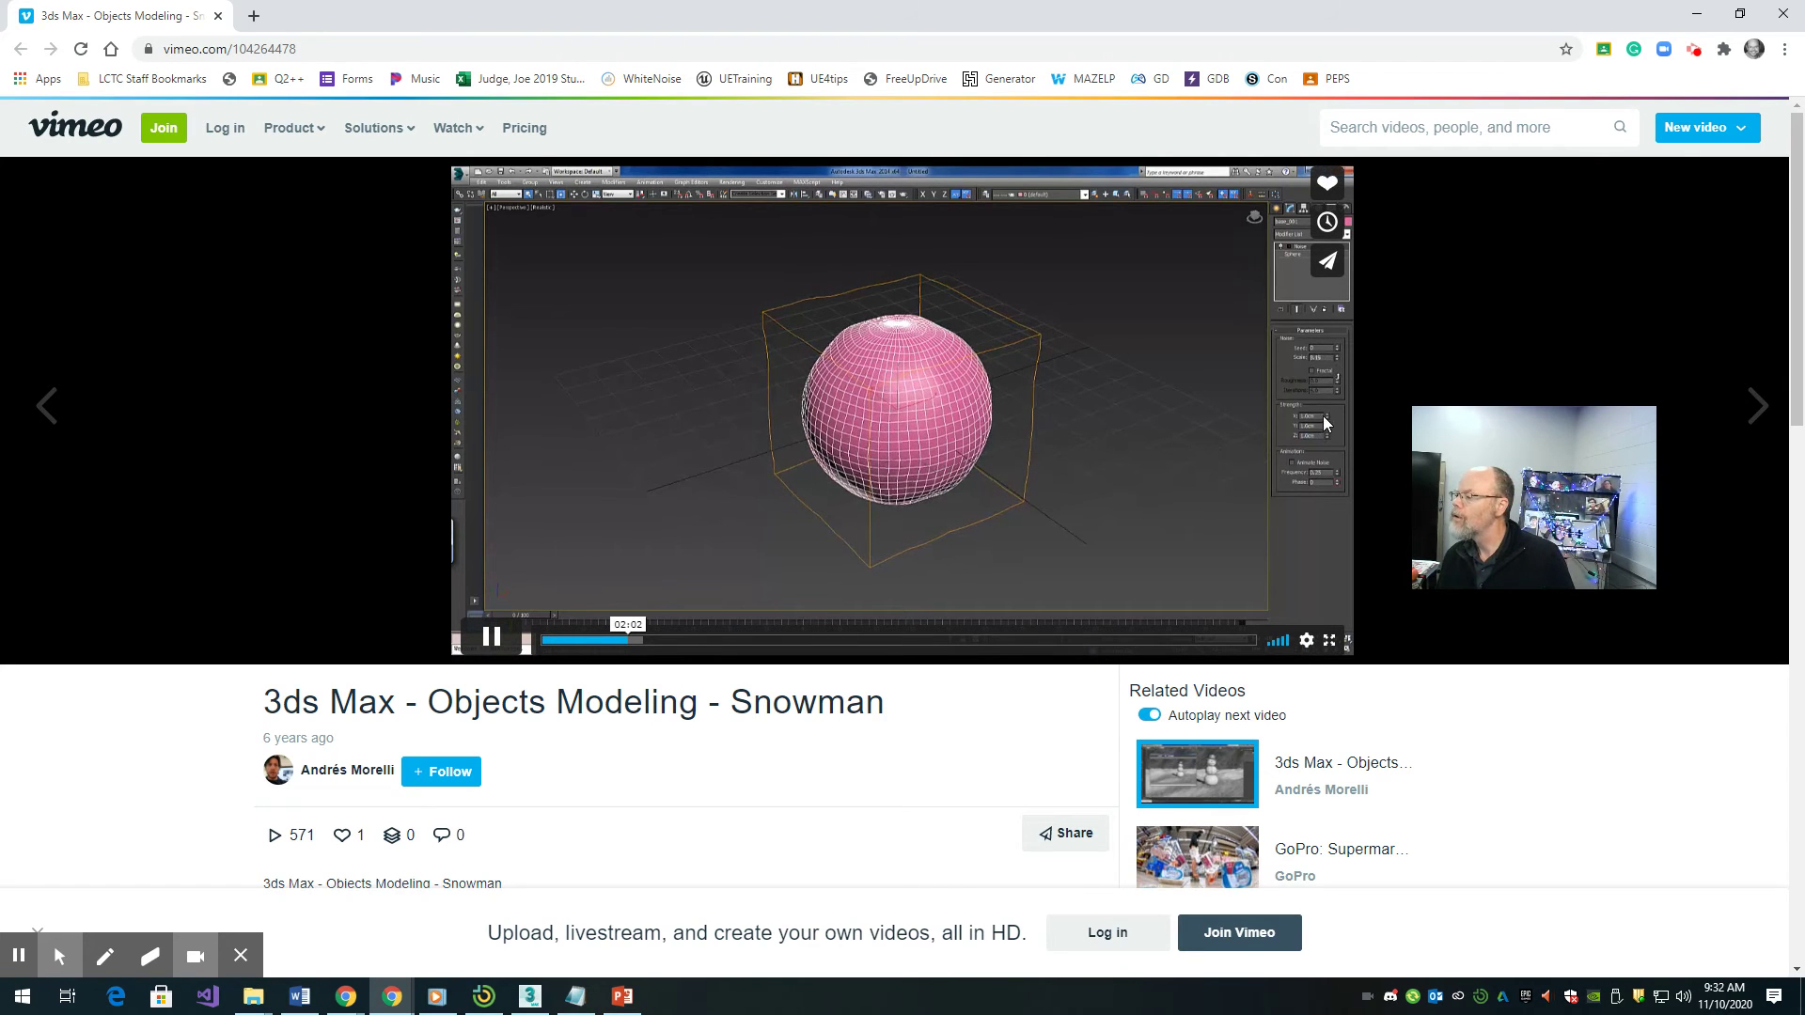
left_click(1329, 640)
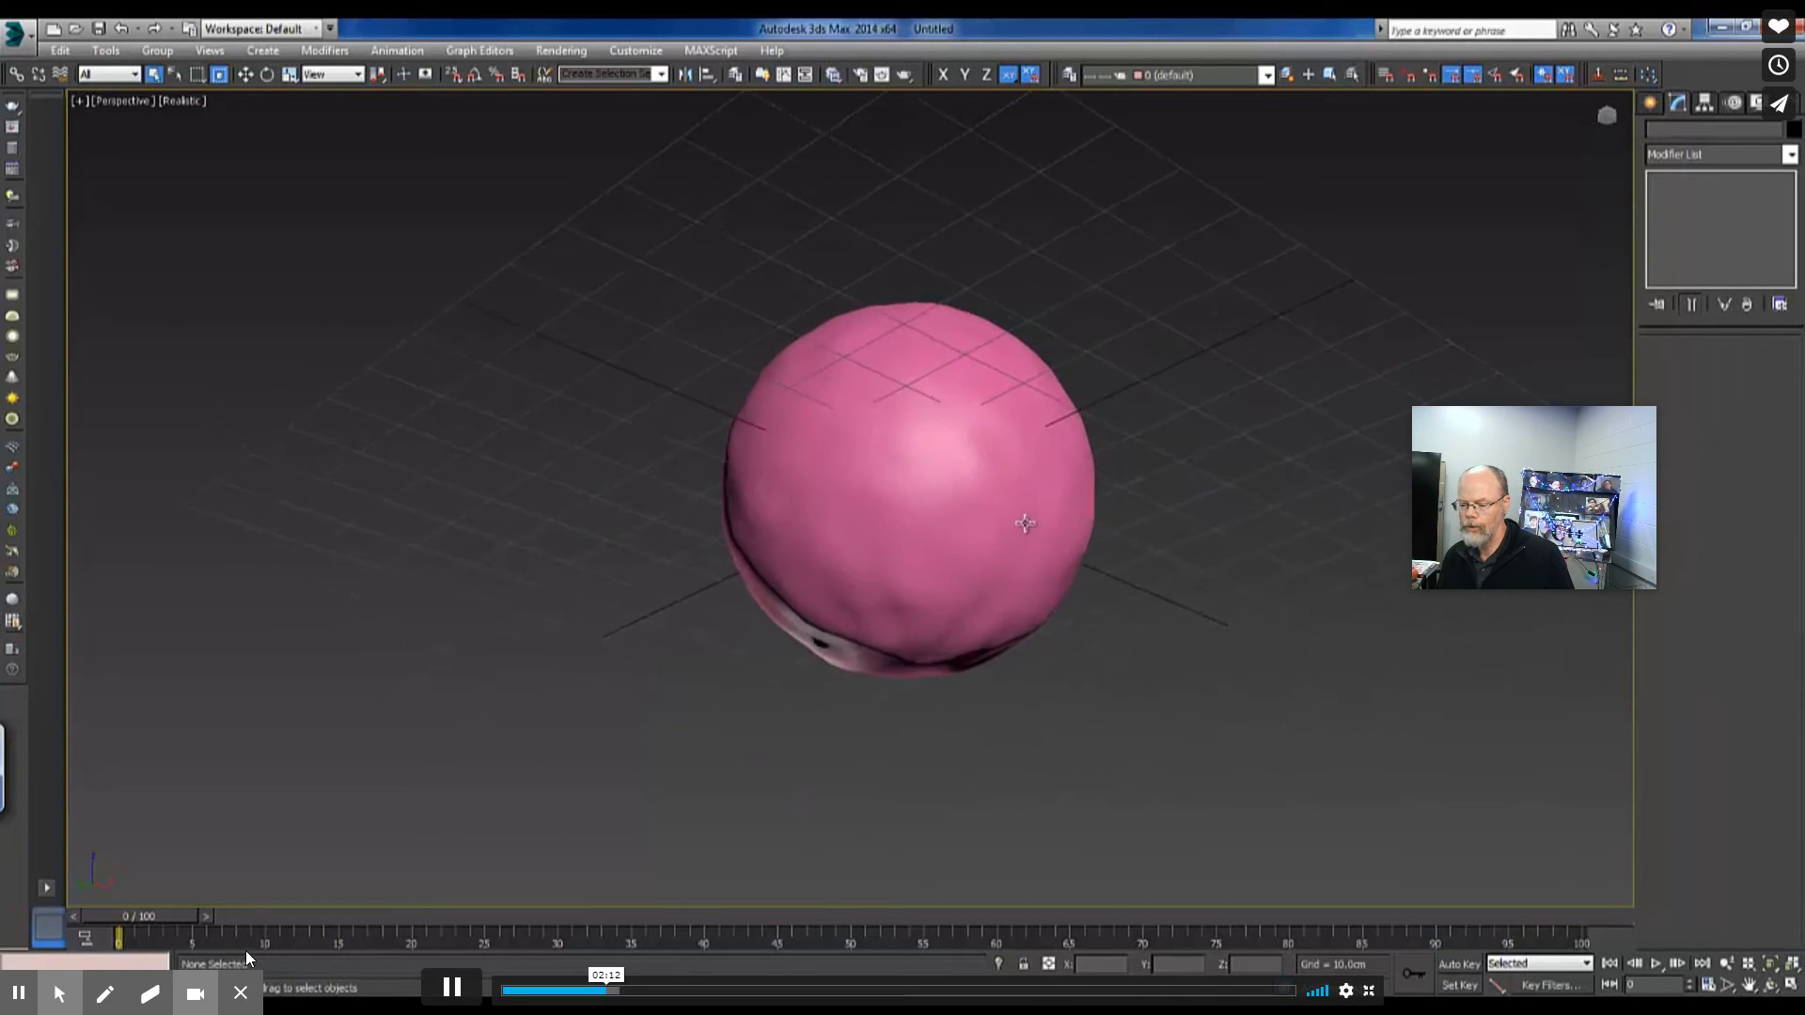
left_click(450, 989)
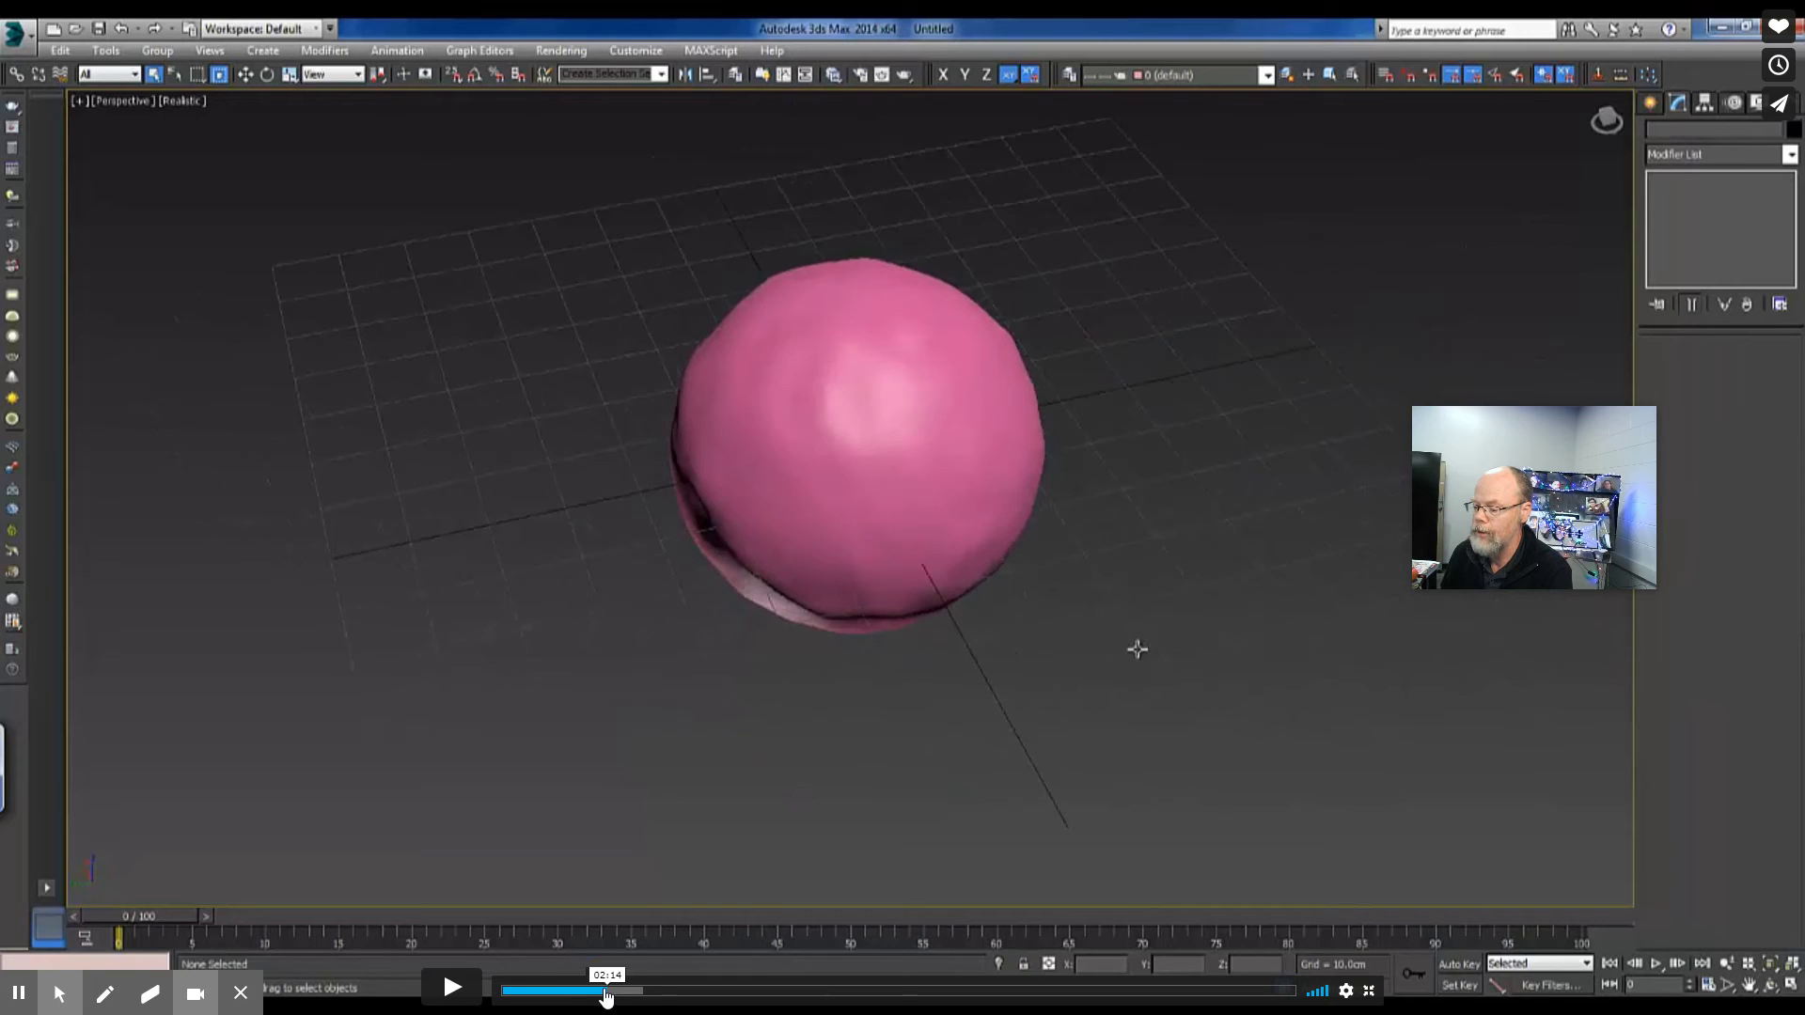
left_click(576, 989)
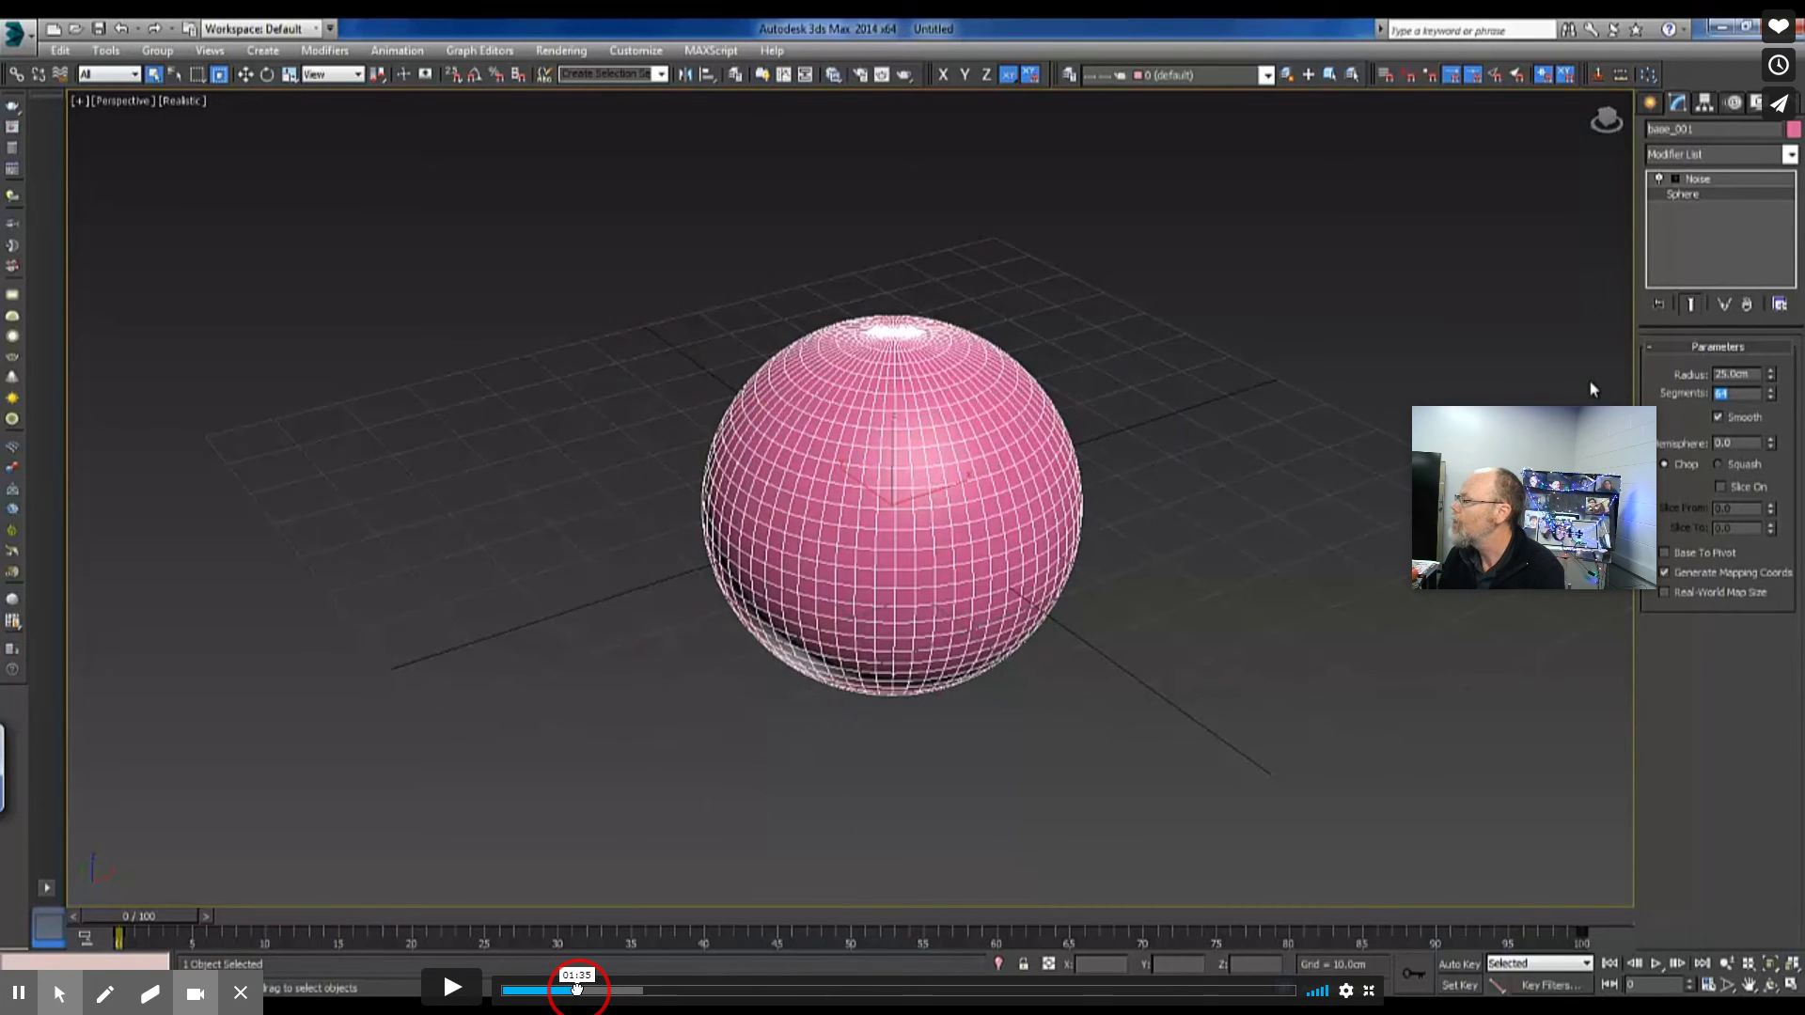
left_click_drag(576, 990, 557, 991)
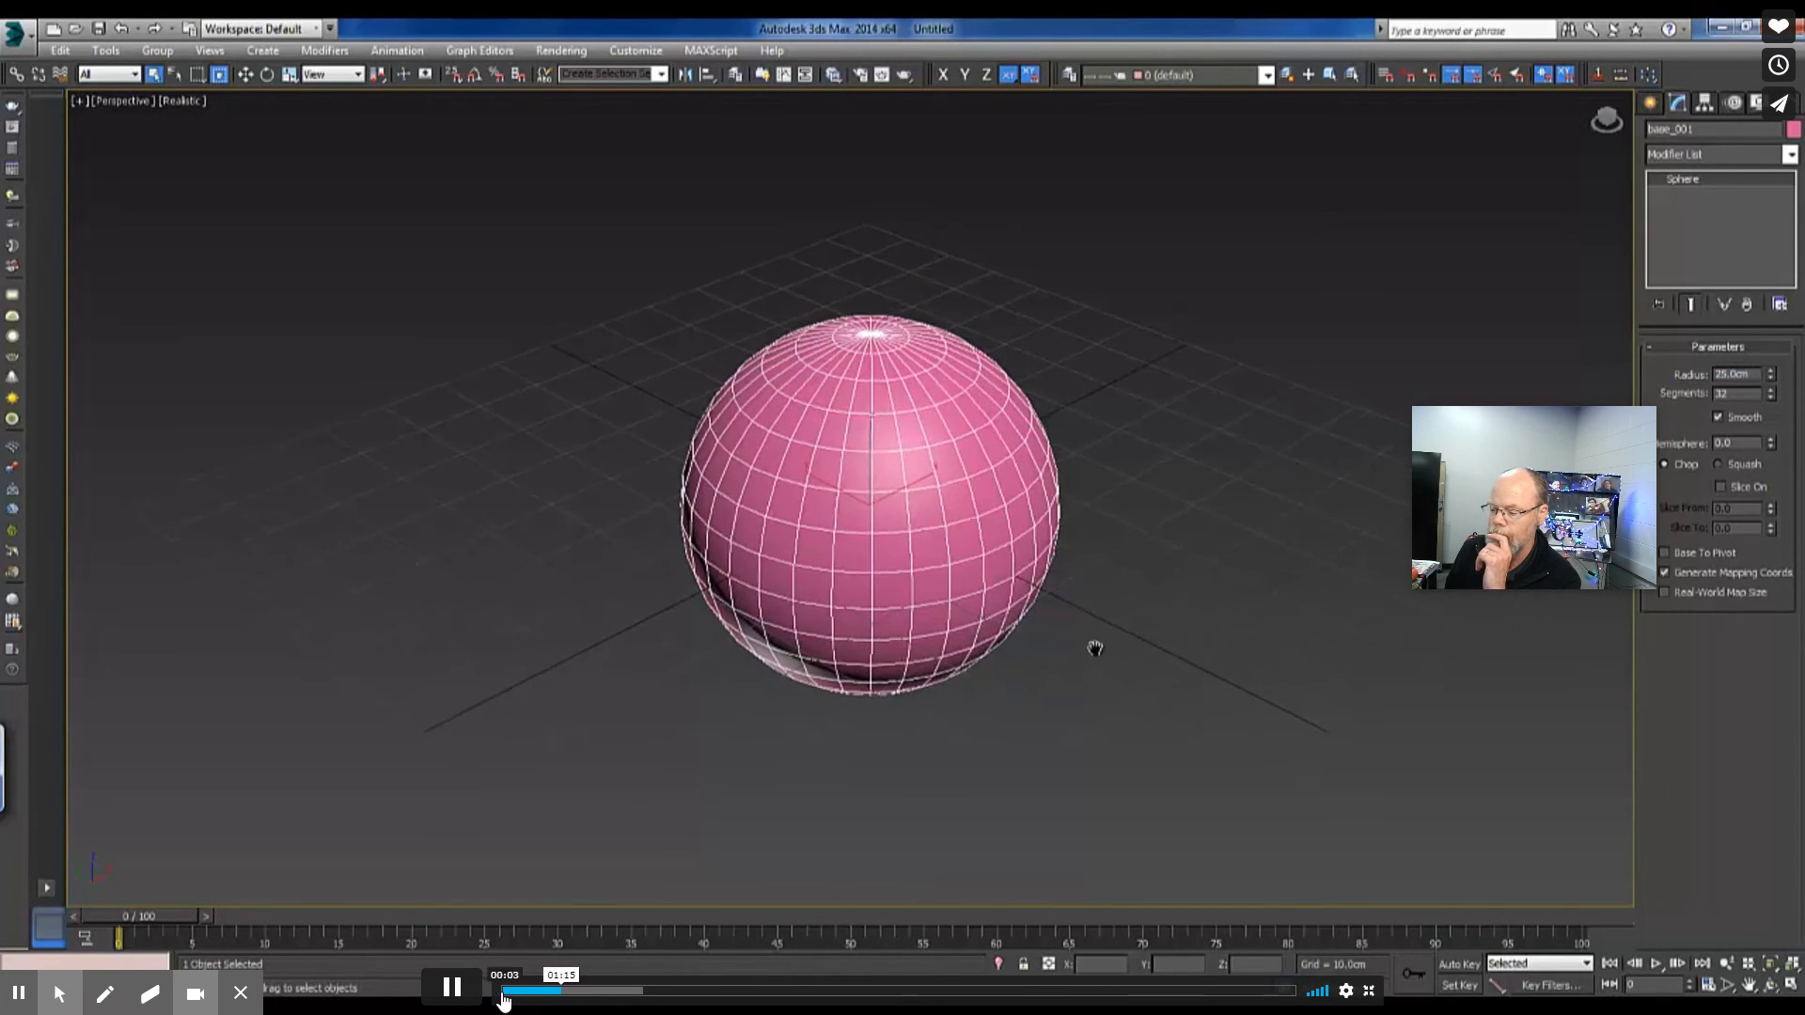
left_click(453, 987)
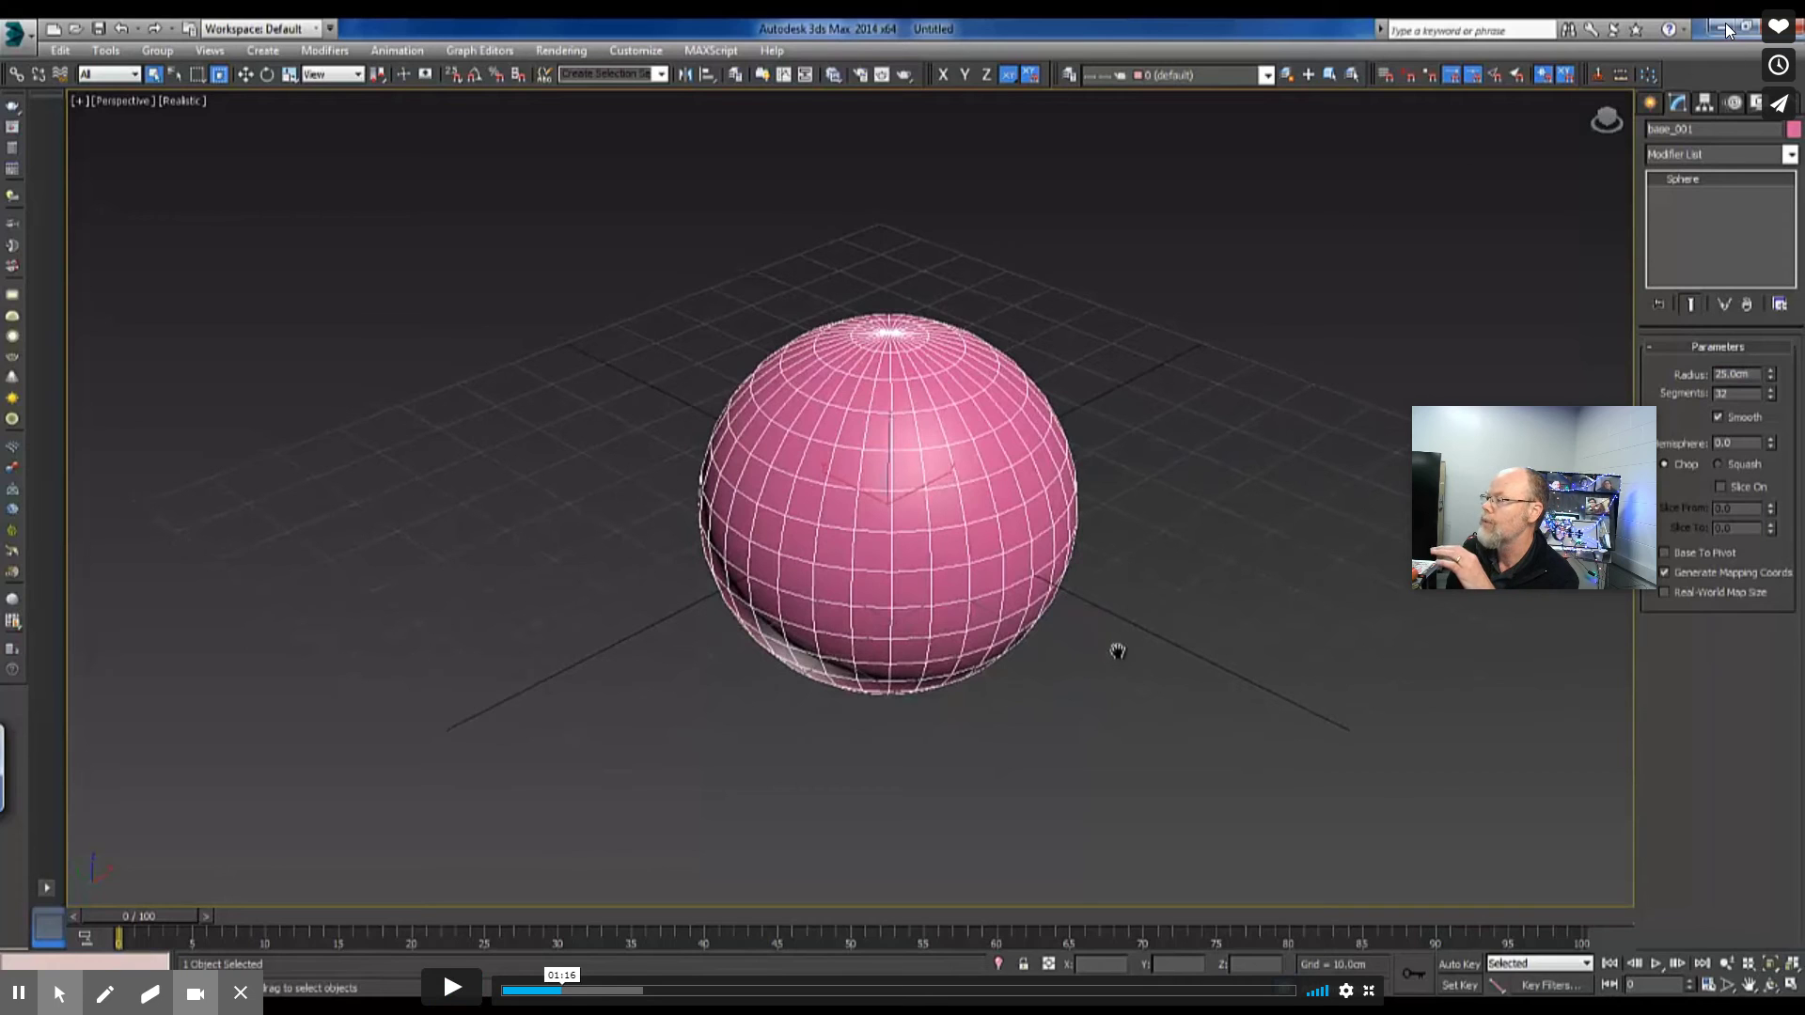
key("Escape")
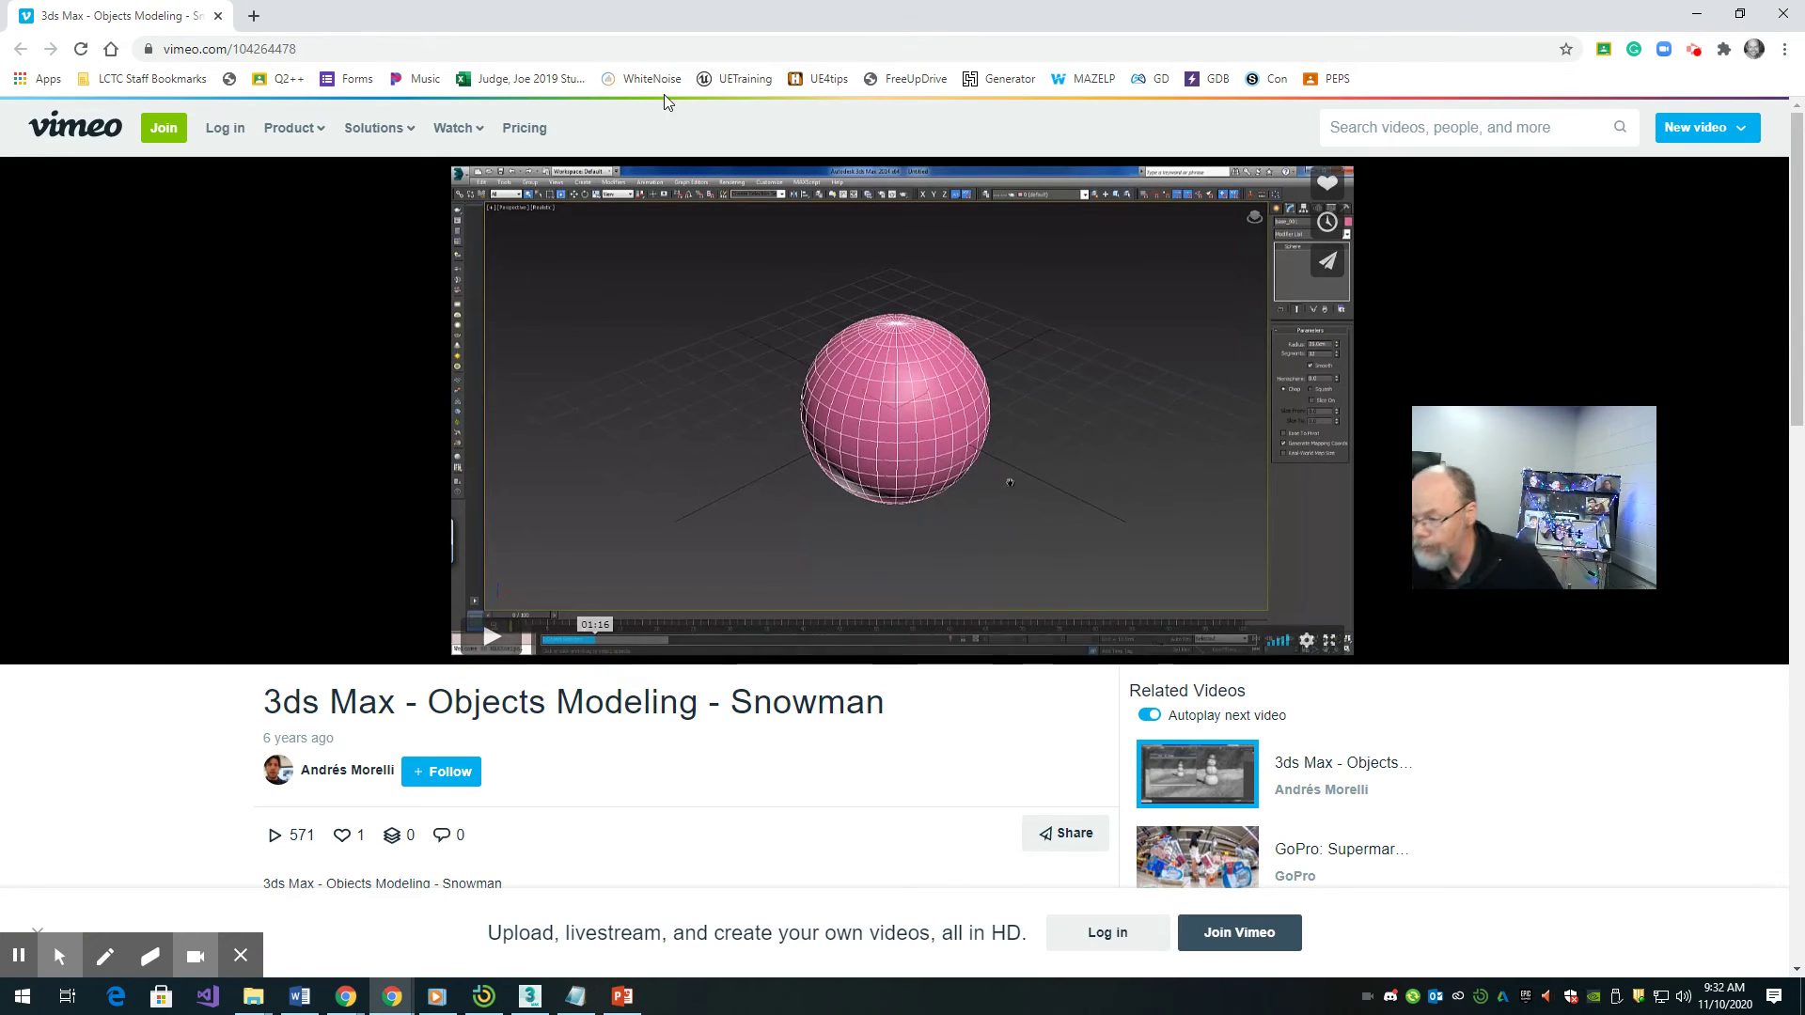
left_click(1692, 23)
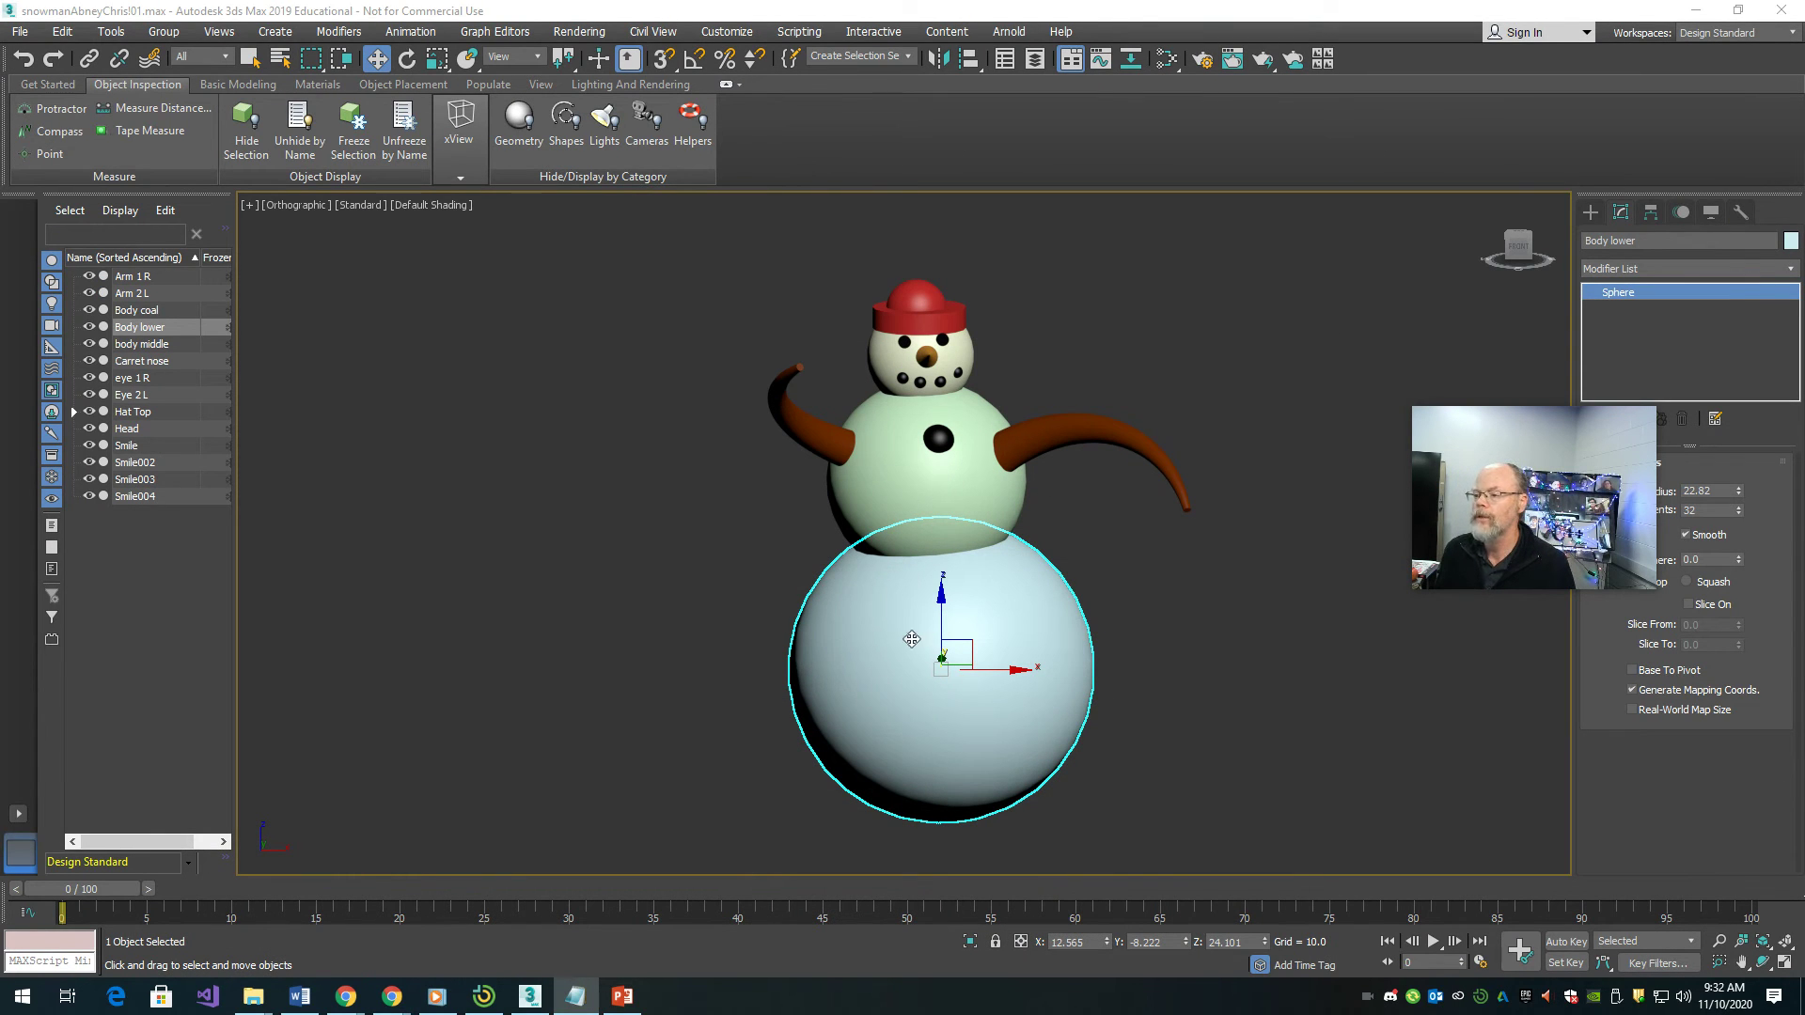
- Inspect the snowman's segments with Wireframe Override in the viewport, then restore Default Shading
left_click(432, 206)
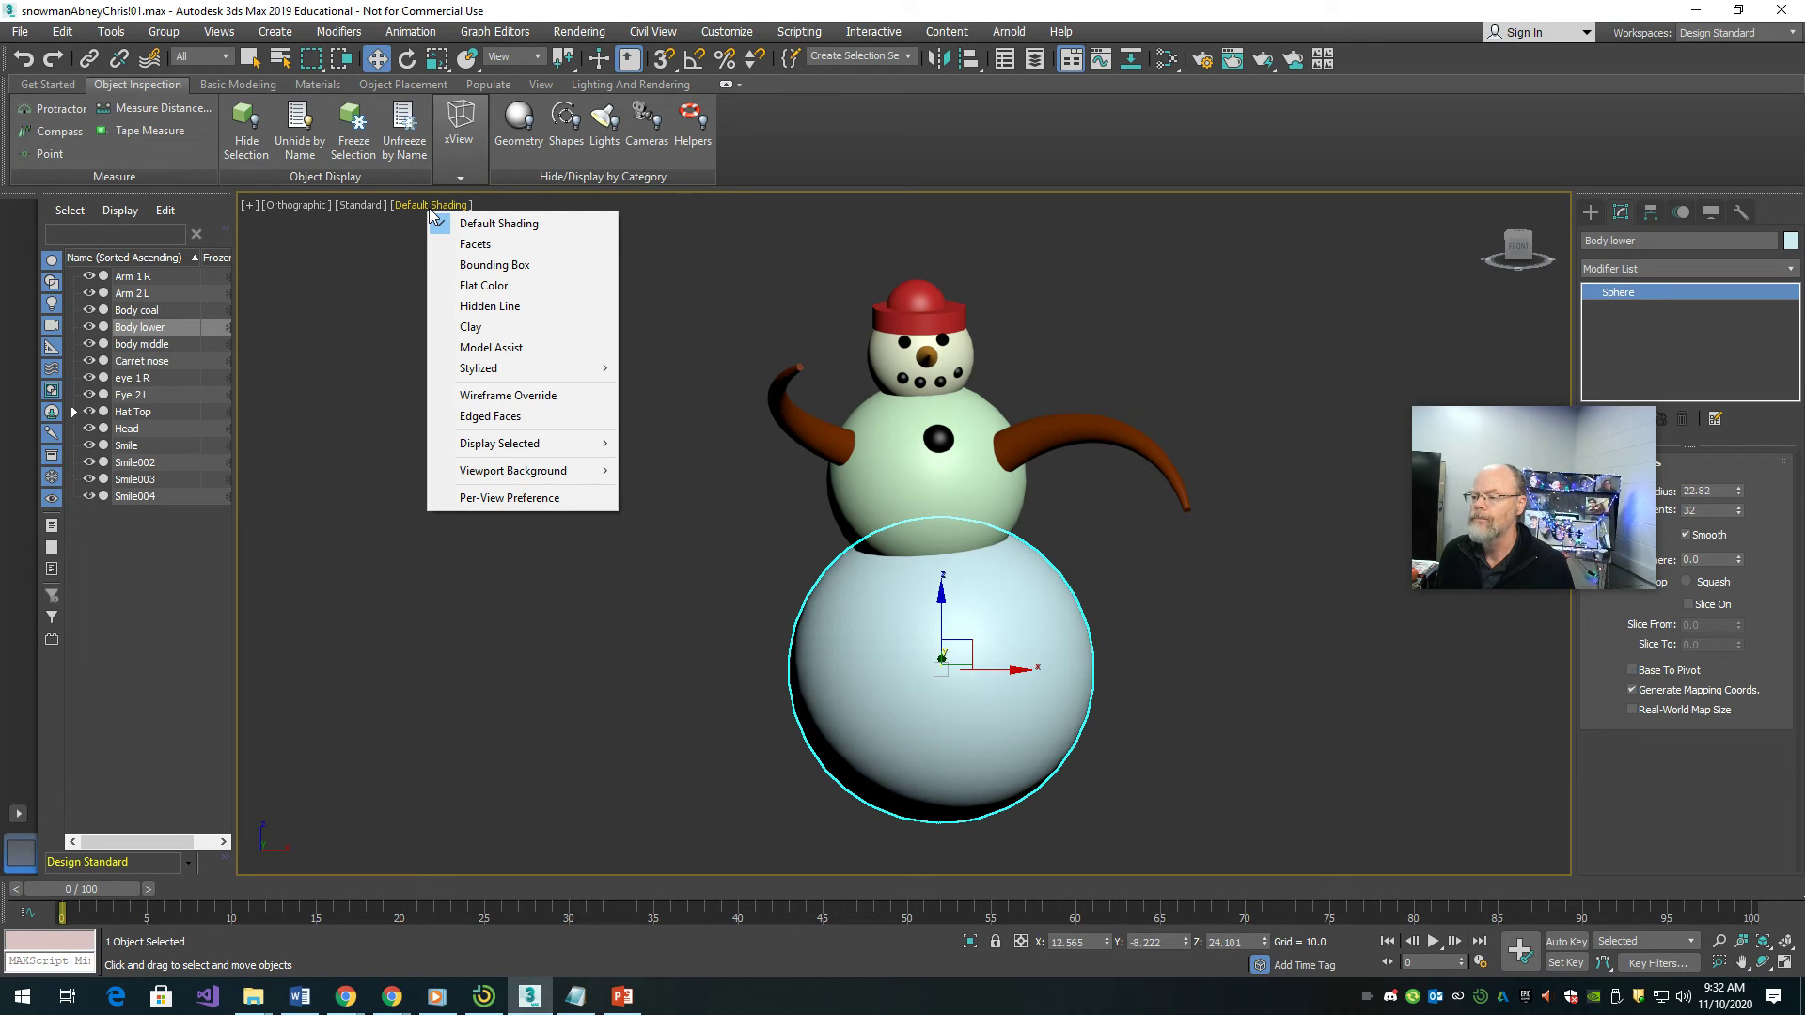
left_click(557, 408)
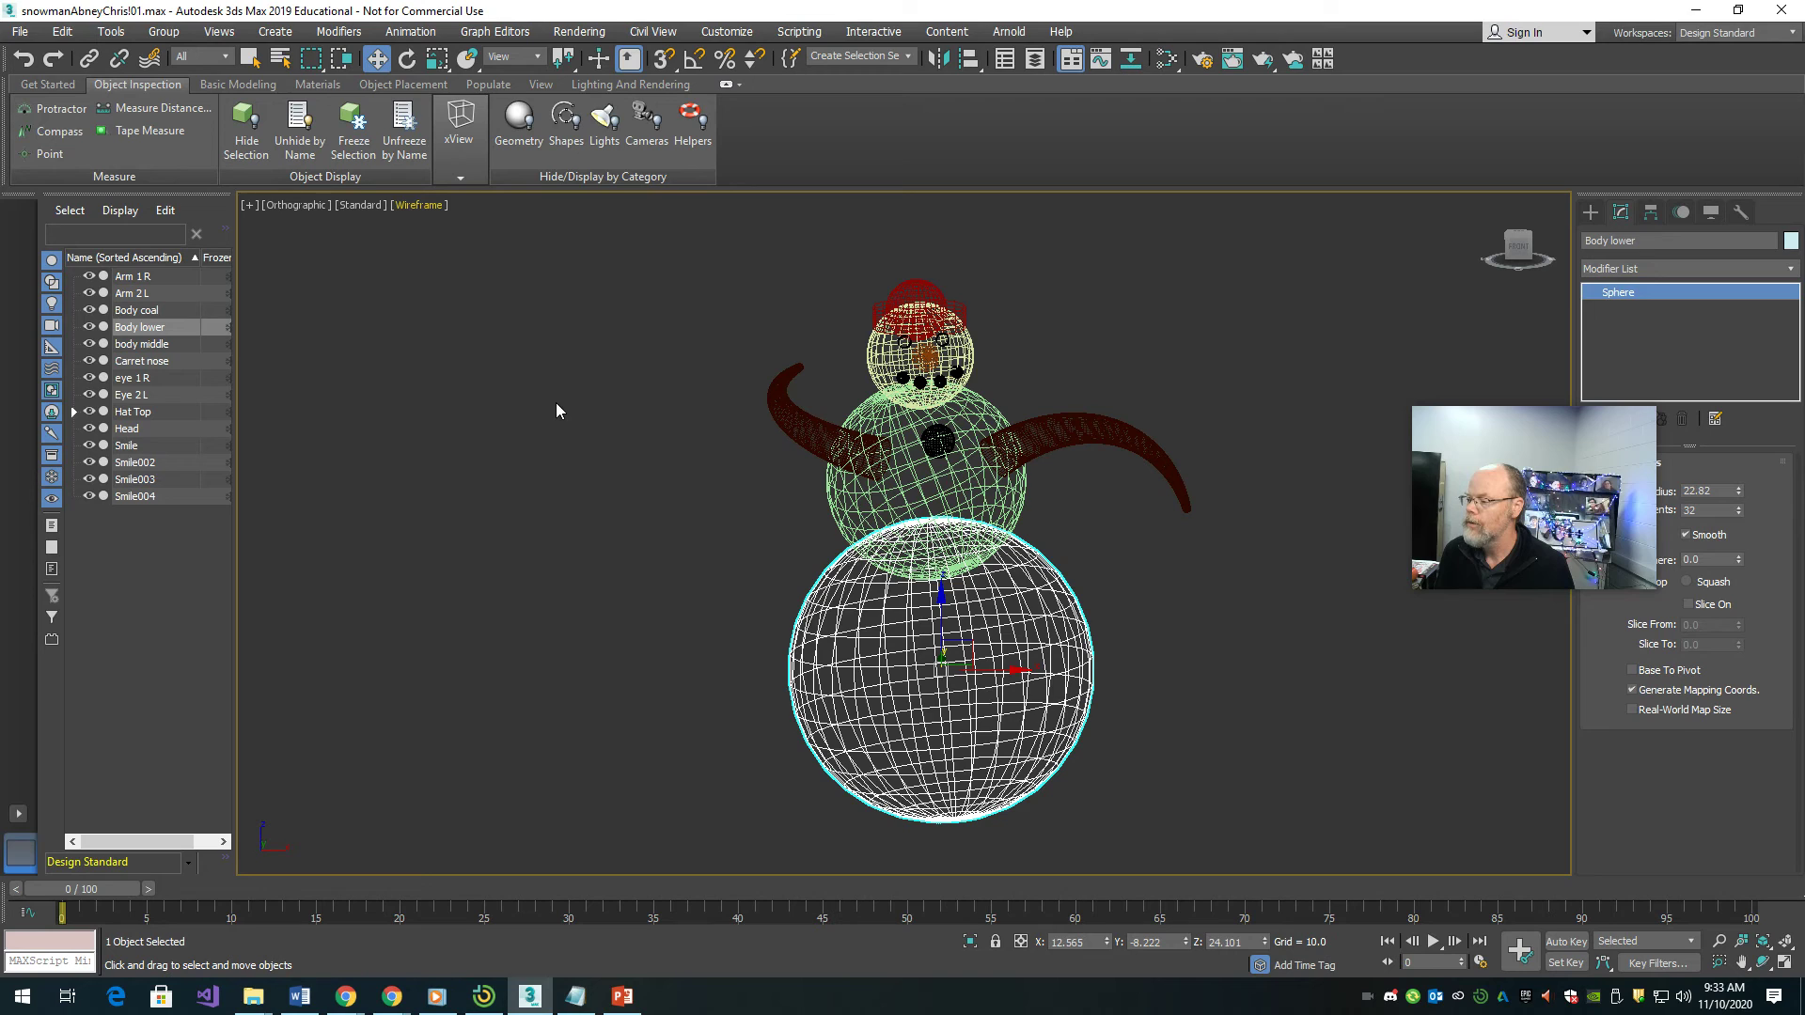
left_click(428, 206)
left_click(489, 223)
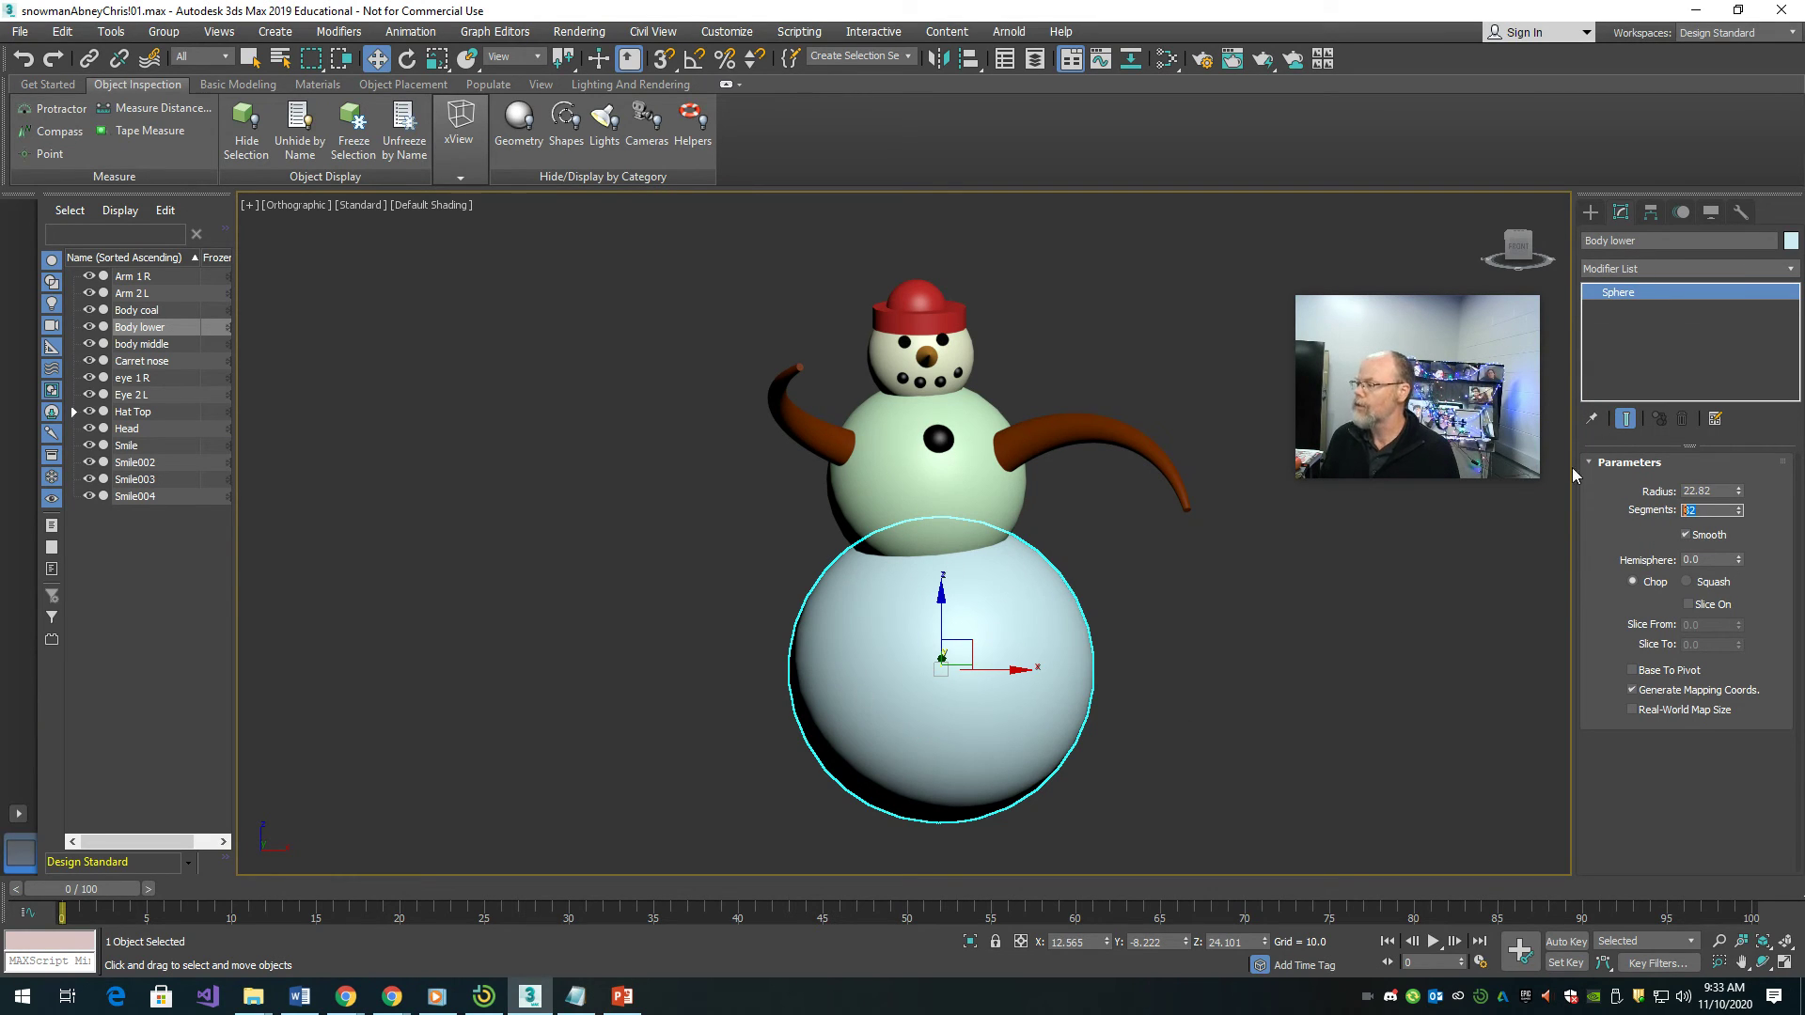
- Add a Noise modifier to the snowman's lower body sphere
left_click(1663, 268)
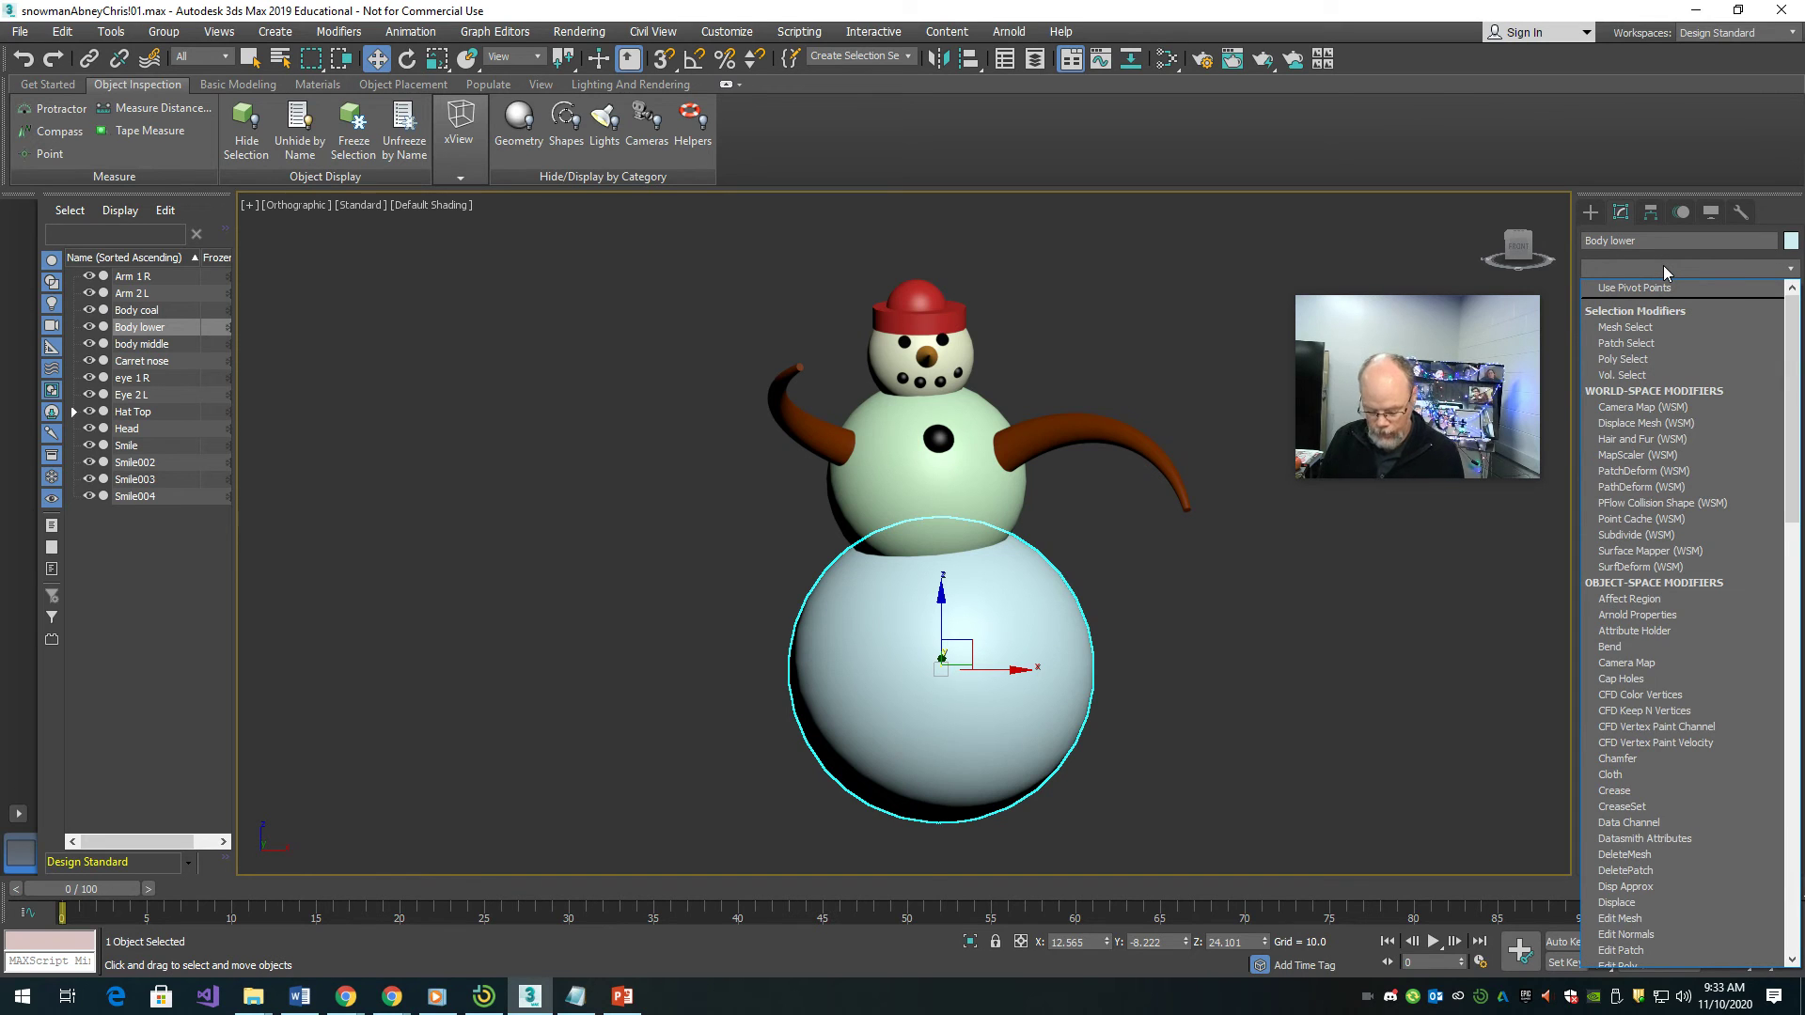
type("noise")
key("Return")
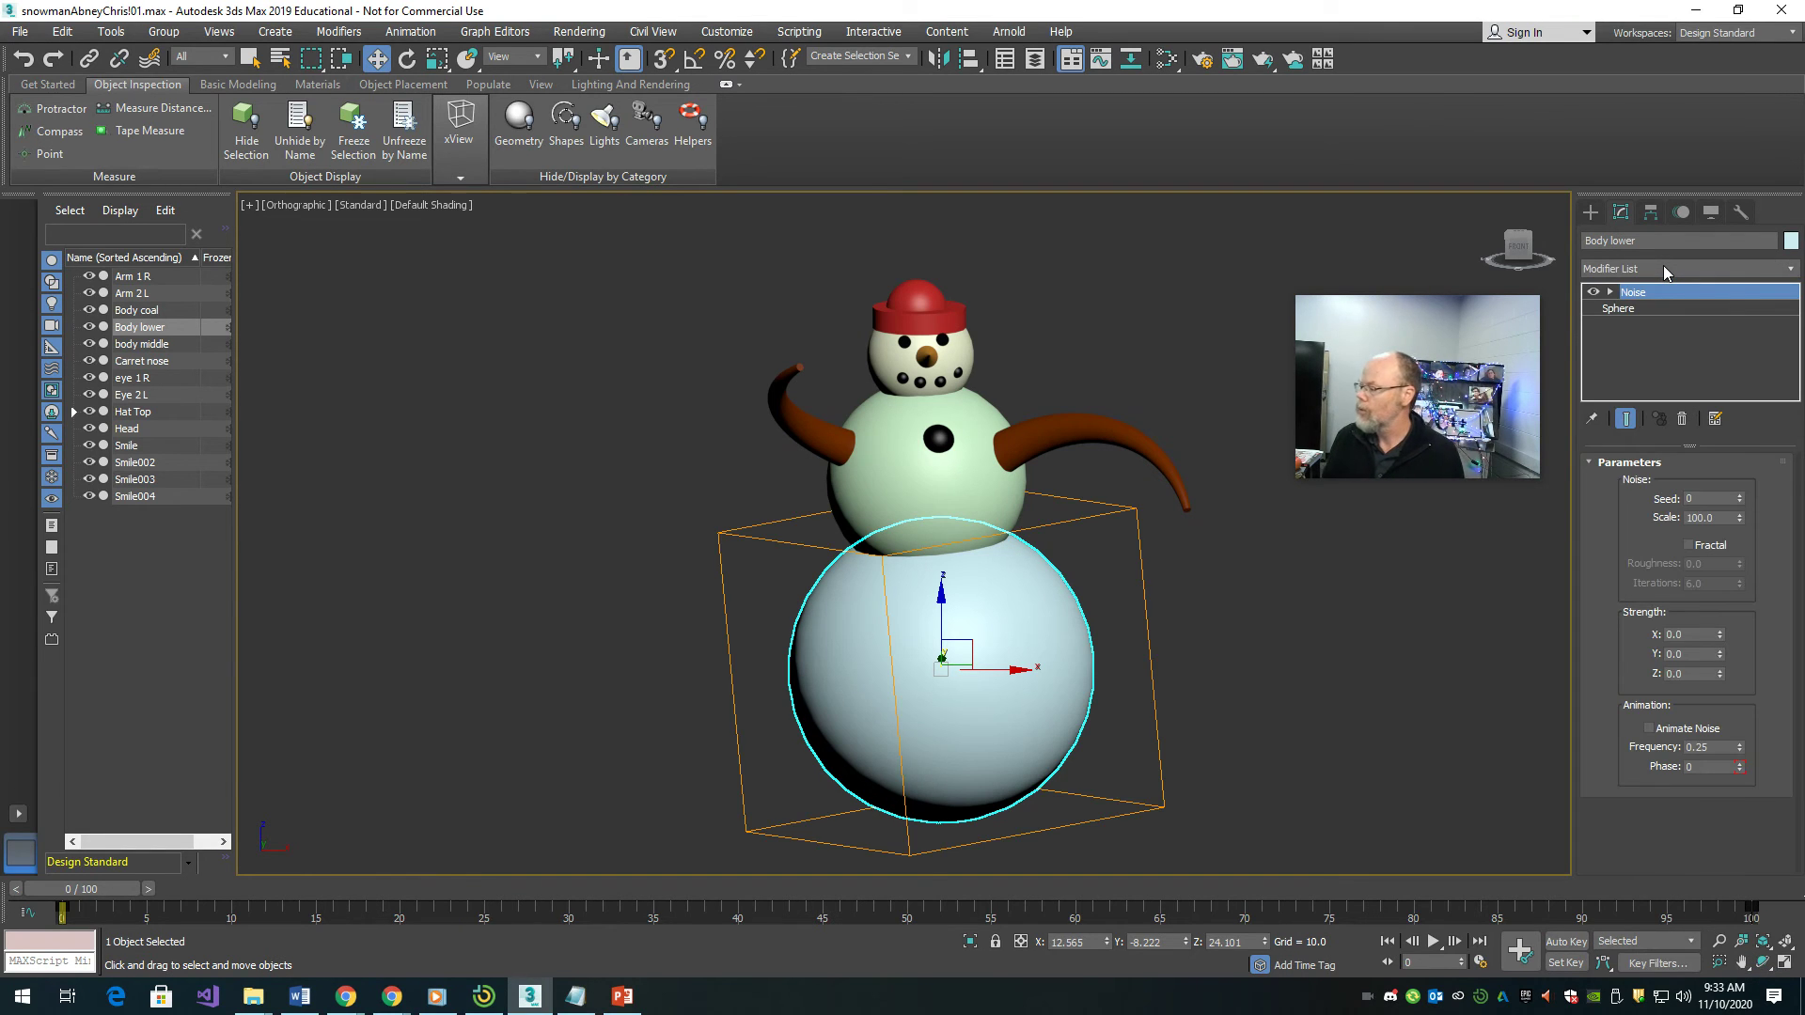
- Set the lower body's Noise strength to 5 in X, Y and Z, and its scale to 12
double_click(1692, 634)
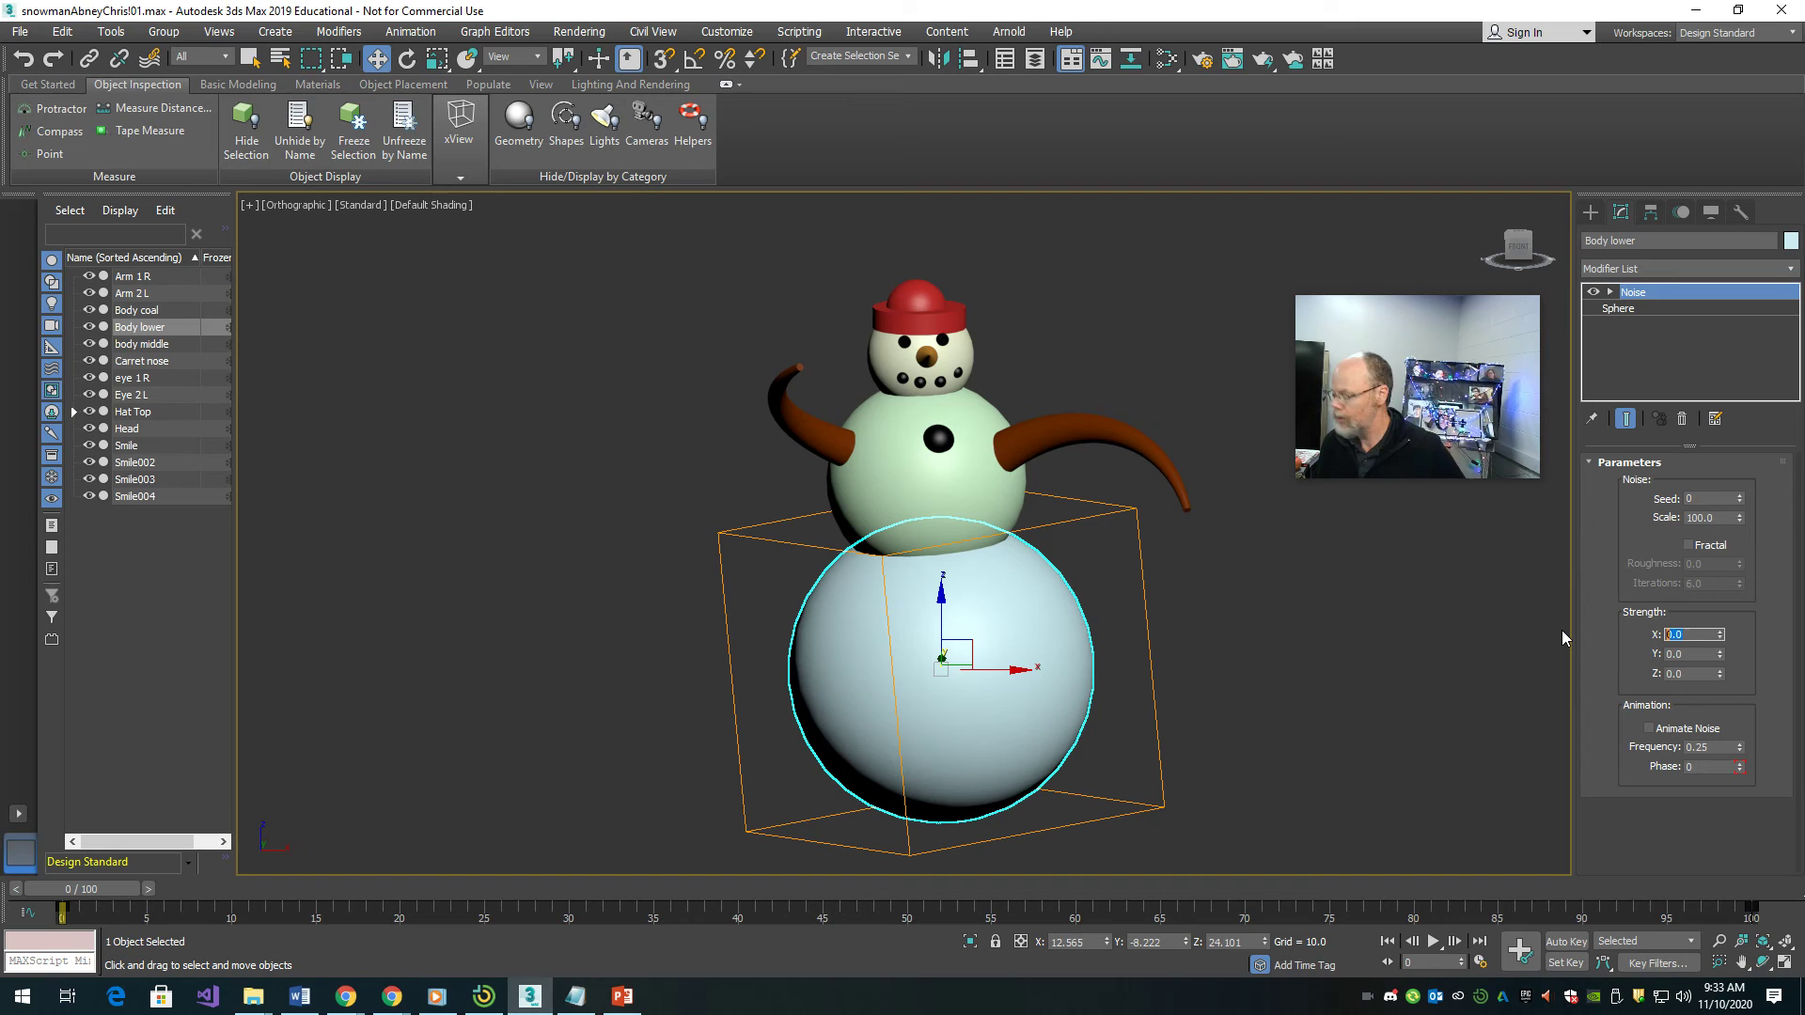
type("5")
key("Tab")
type("5")
key("Tab")
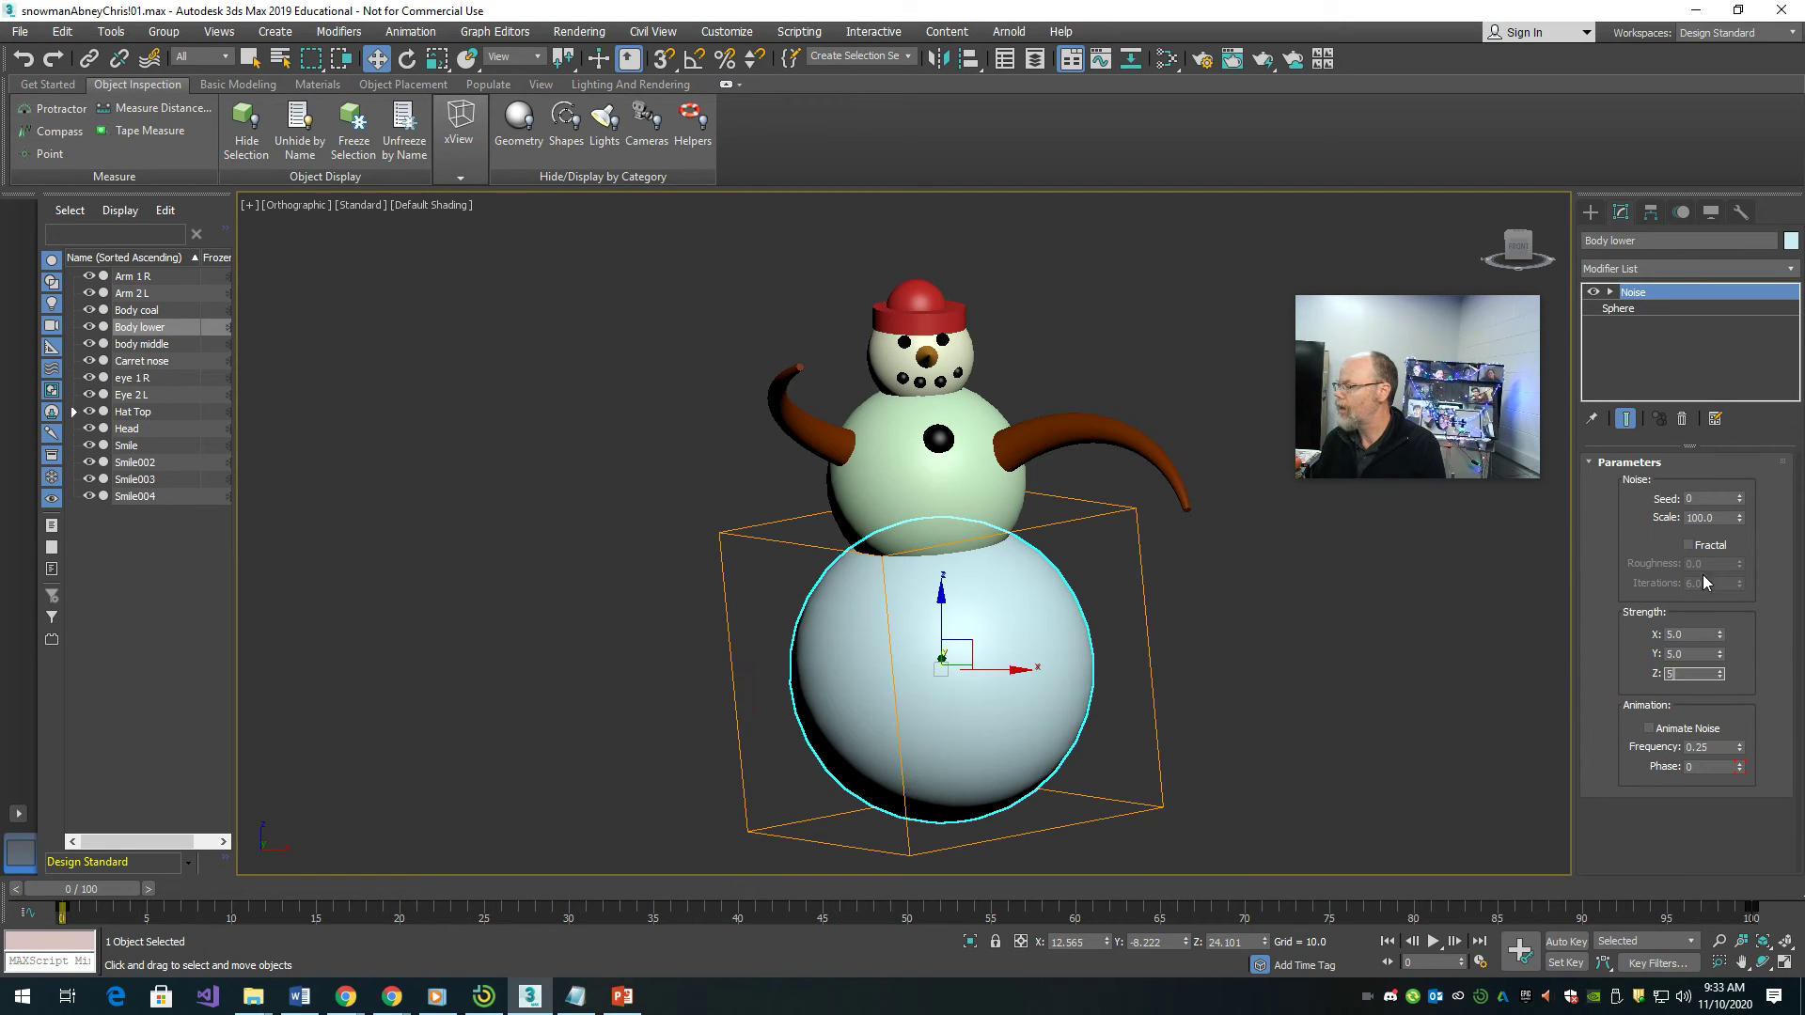
type("5")
key("Return")
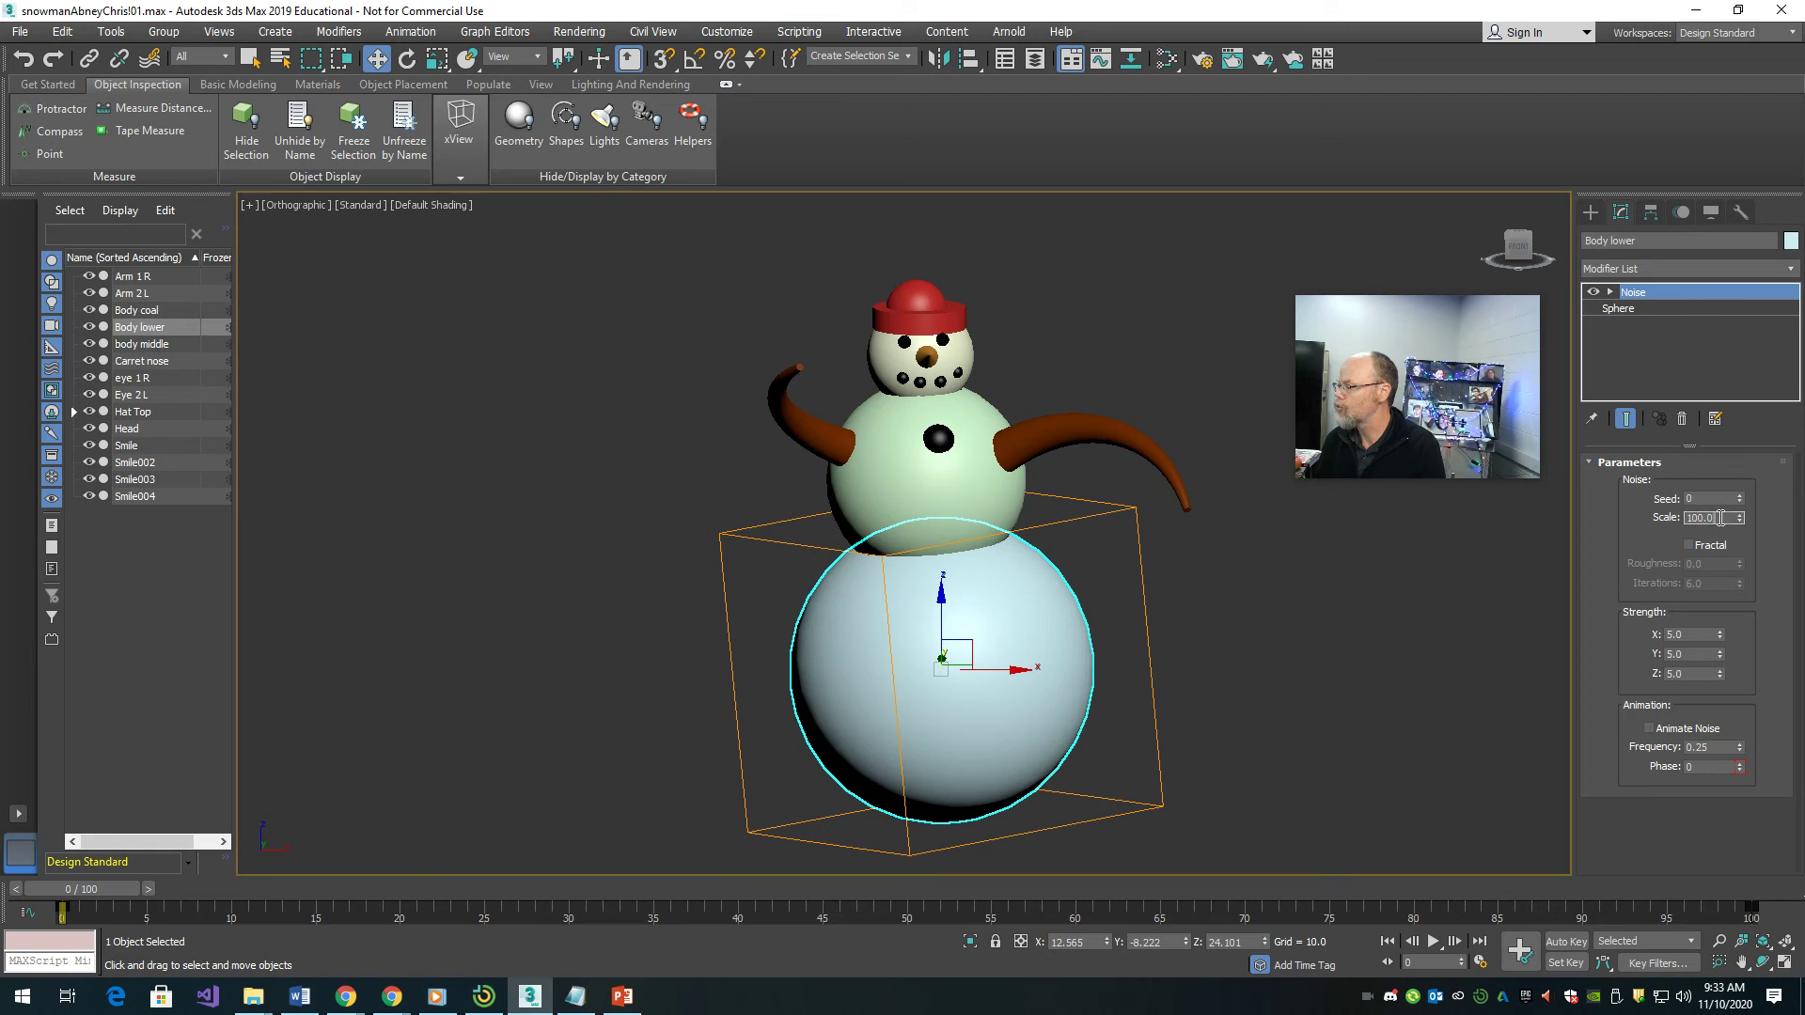
type("12")
key("Return")
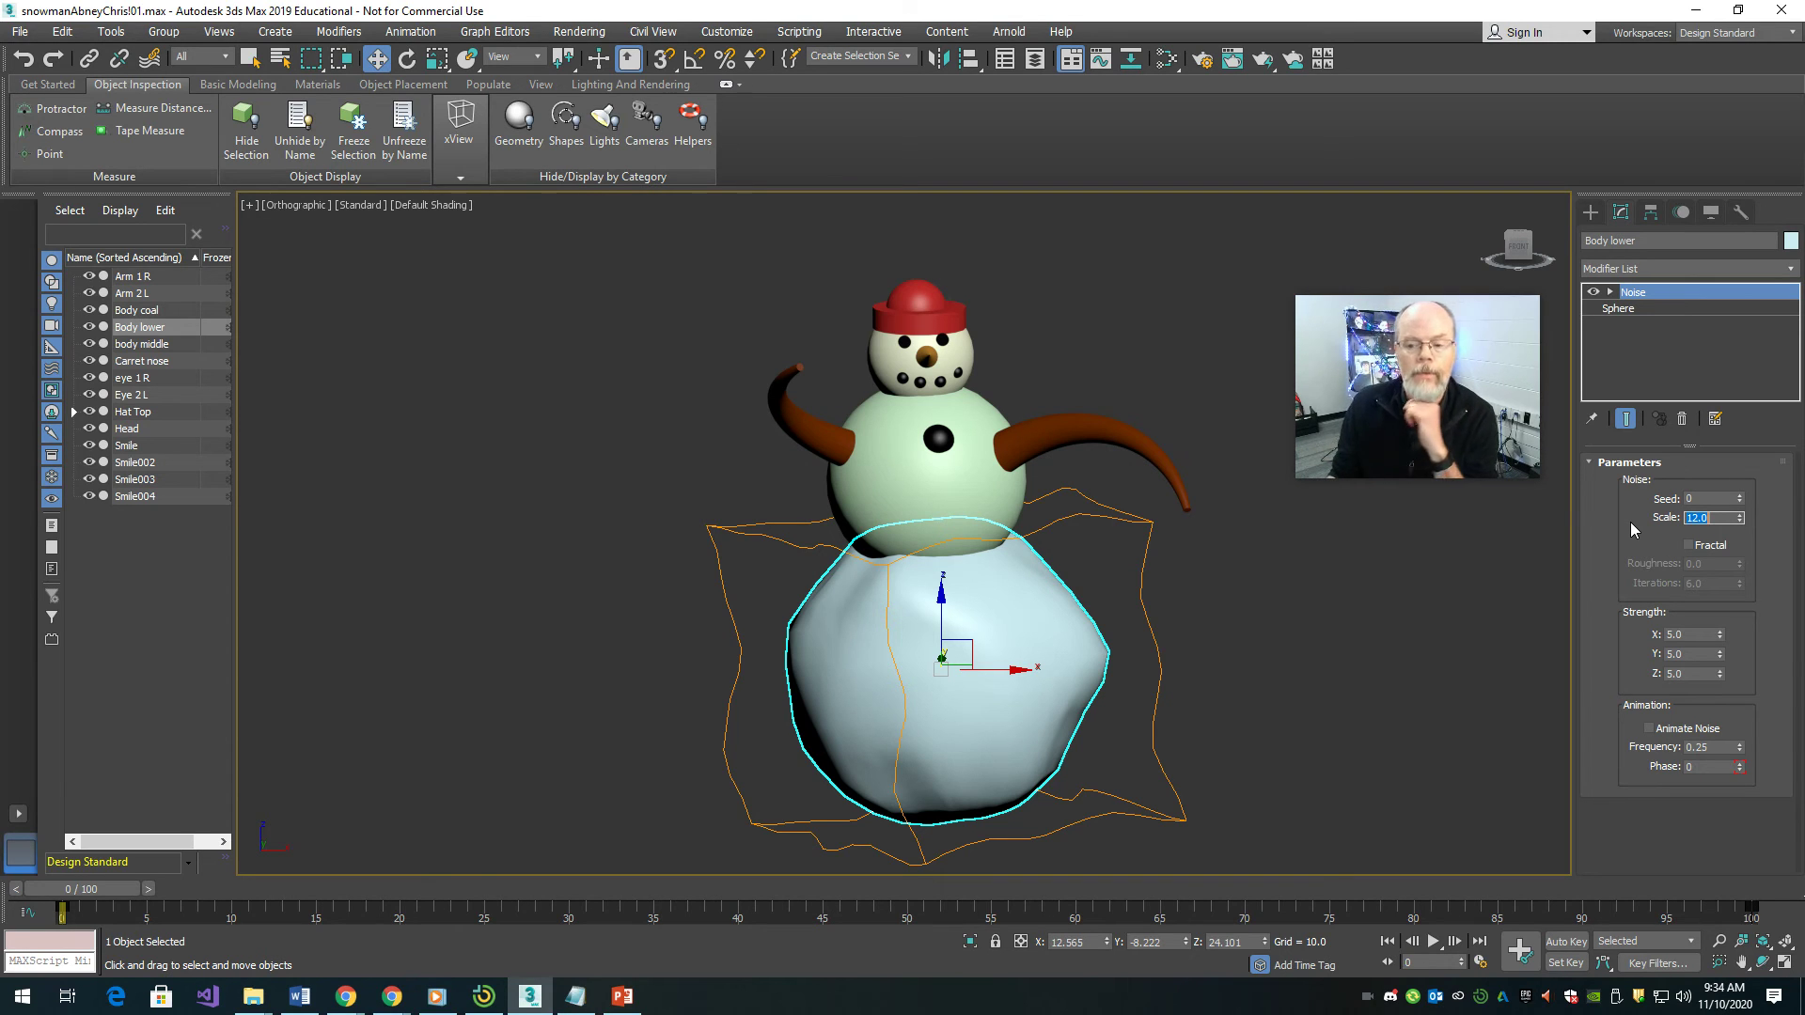
- Select the snowman's middle body sphere and add a Noise modifier to it
left_click(913, 487)
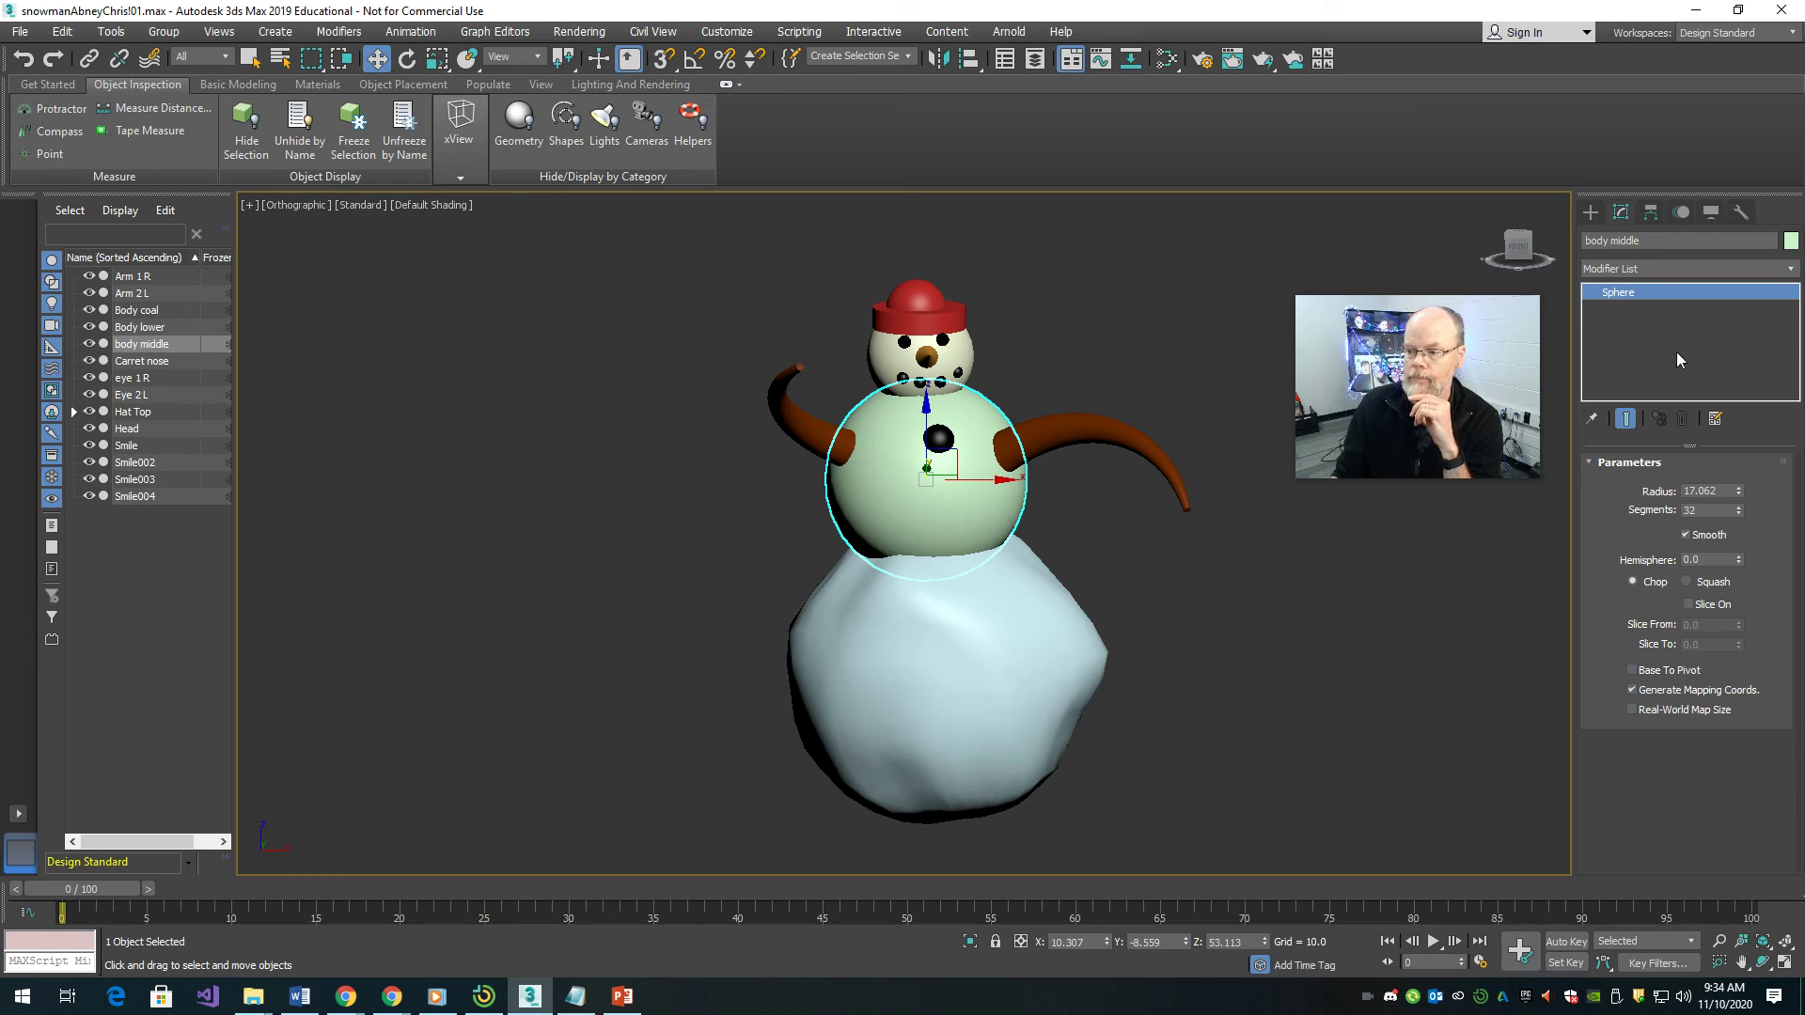
left_click(1664, 268)
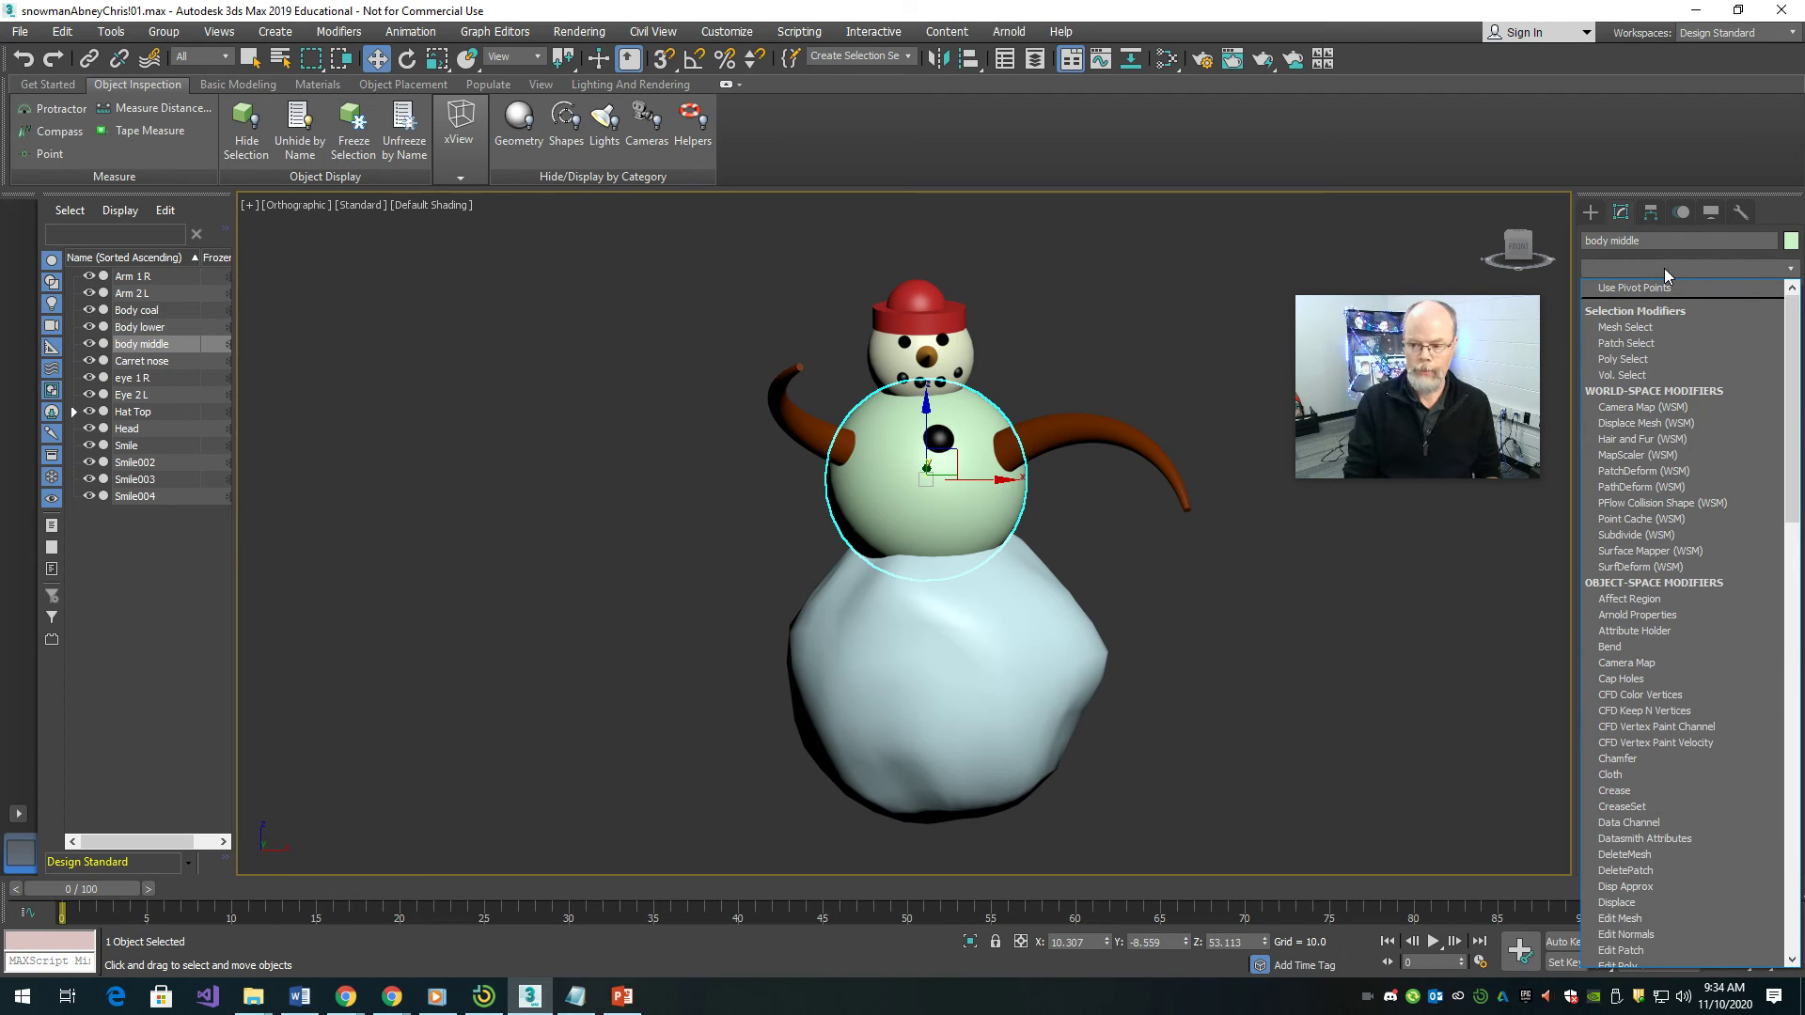
key("n")
key("Return")
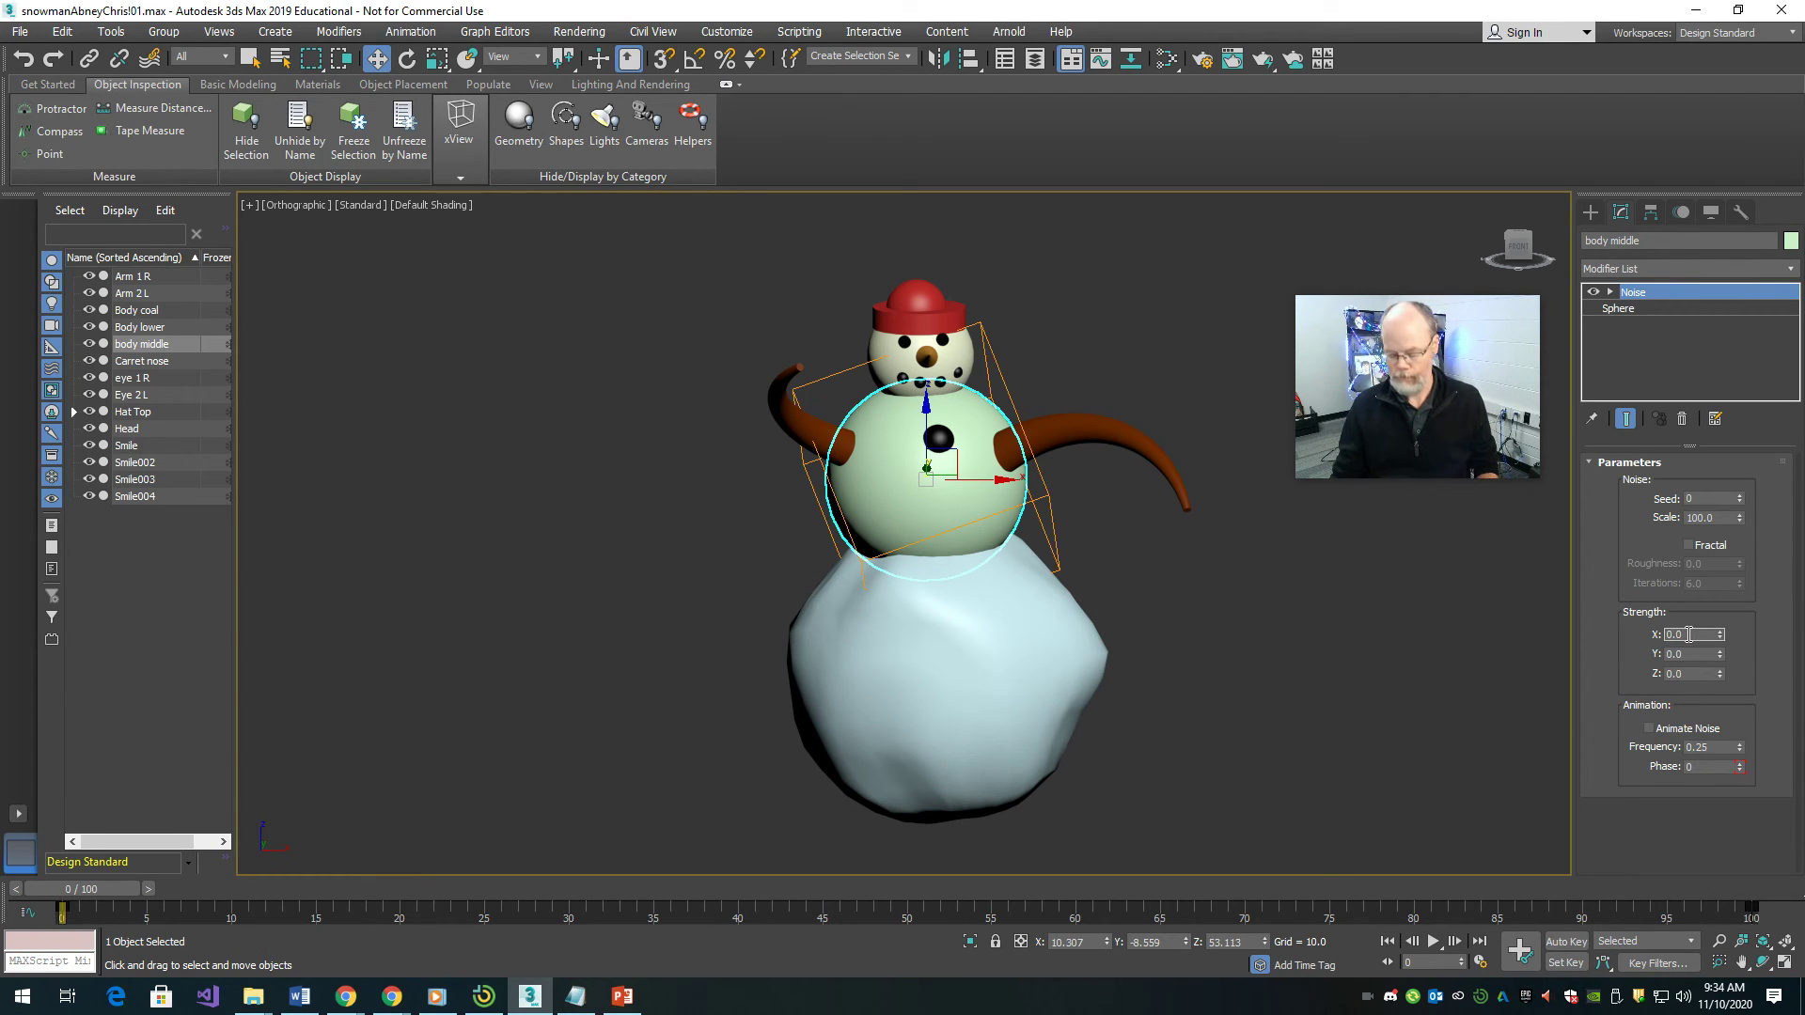
- Set the middle body's Noise strength to 3 in X, Y and Z, and its scale to 8
type("3")
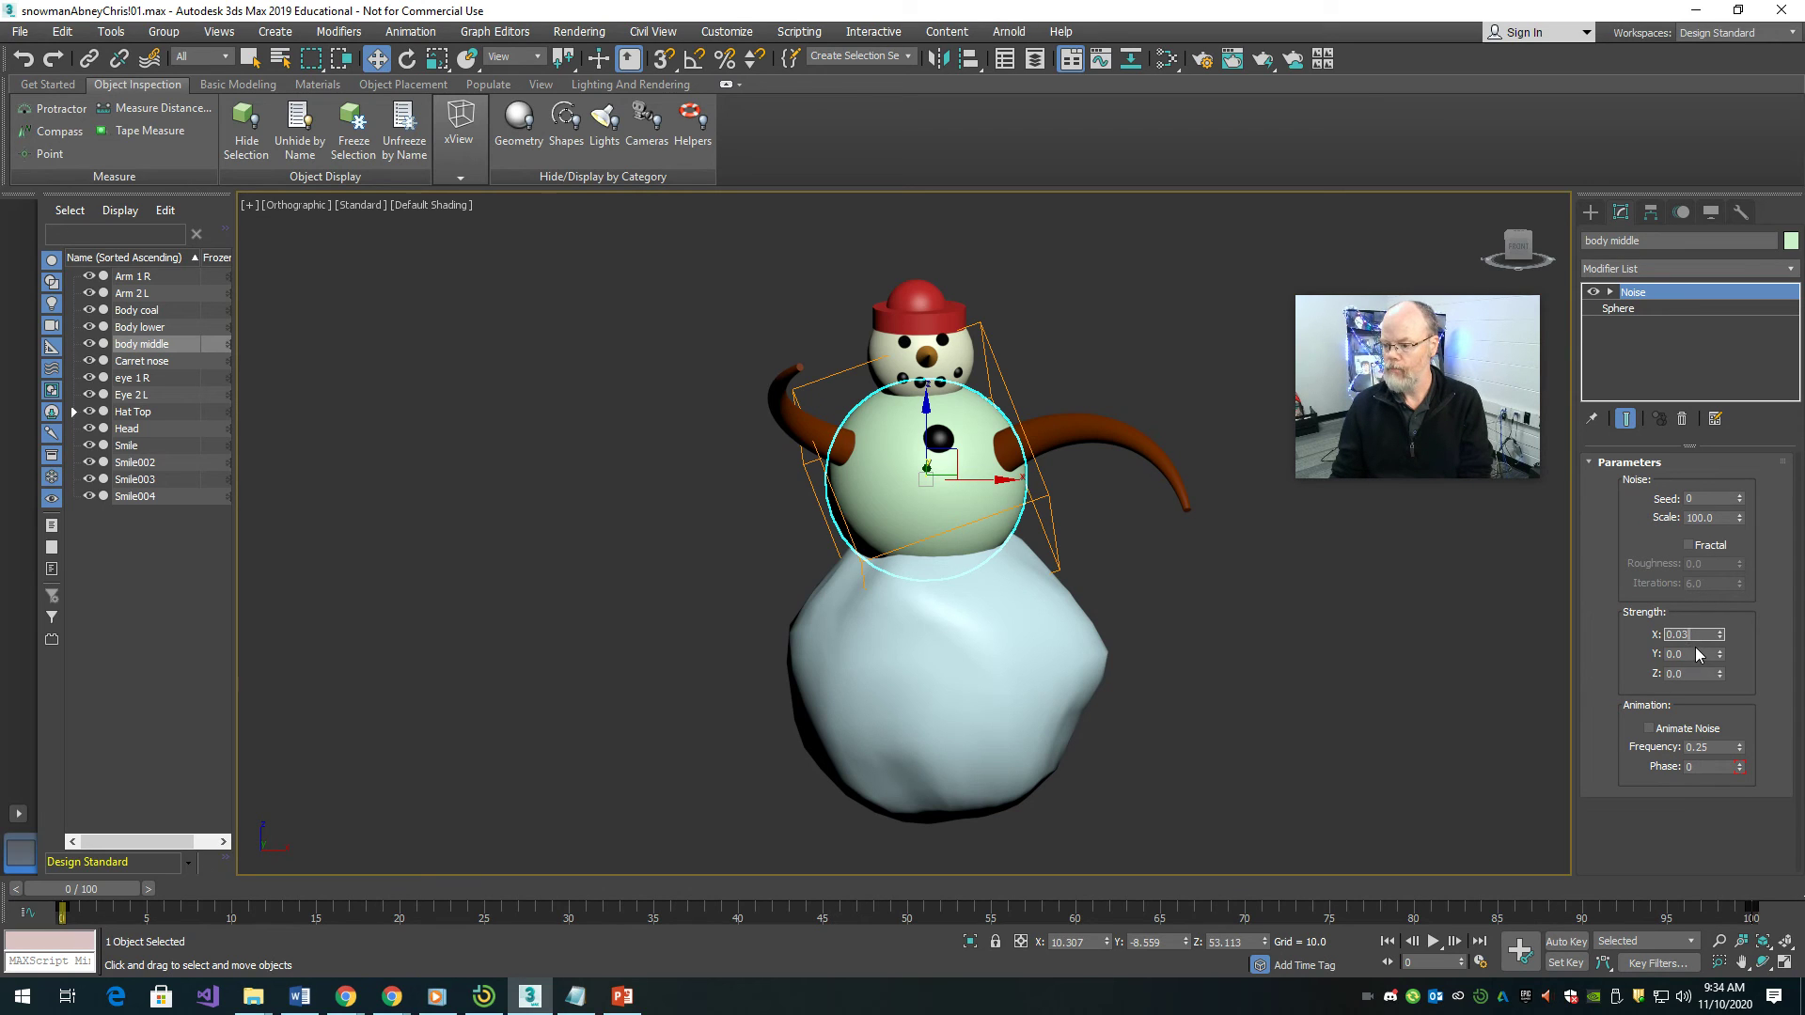
type("3")
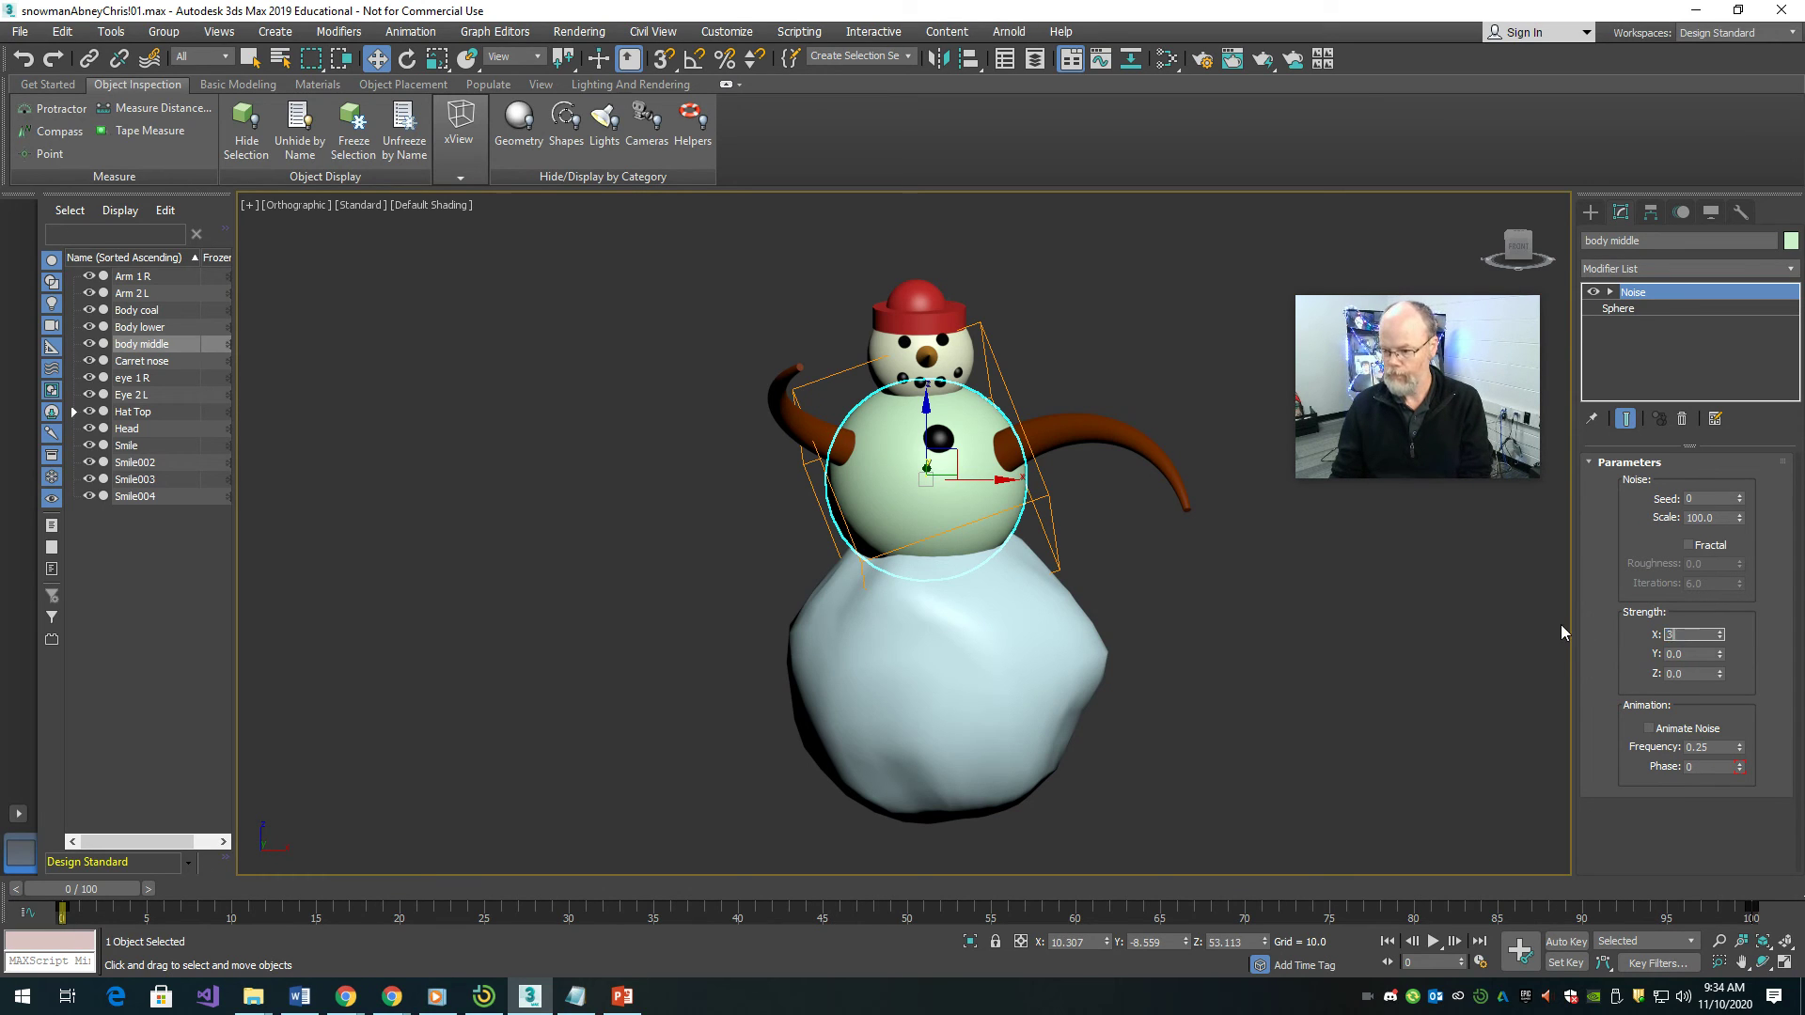
key("Tab")
key("Tab")
type("3")
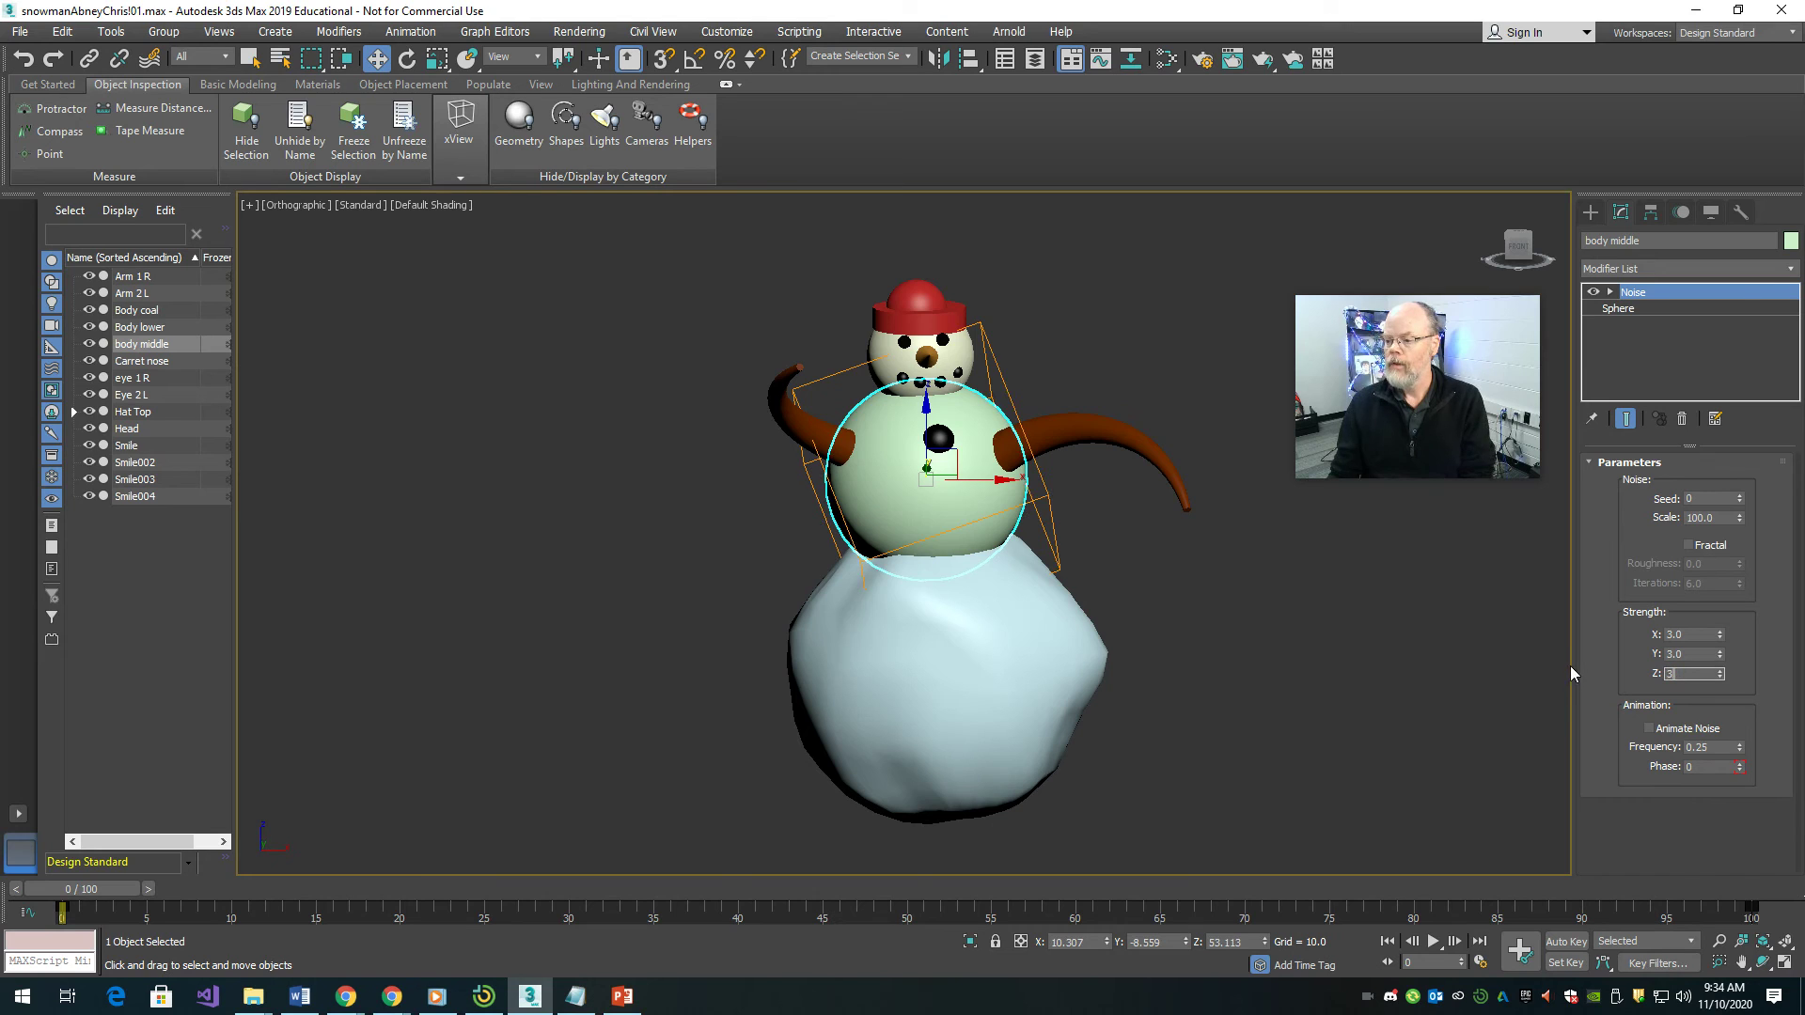
left_click(1724, 518)
type("8")
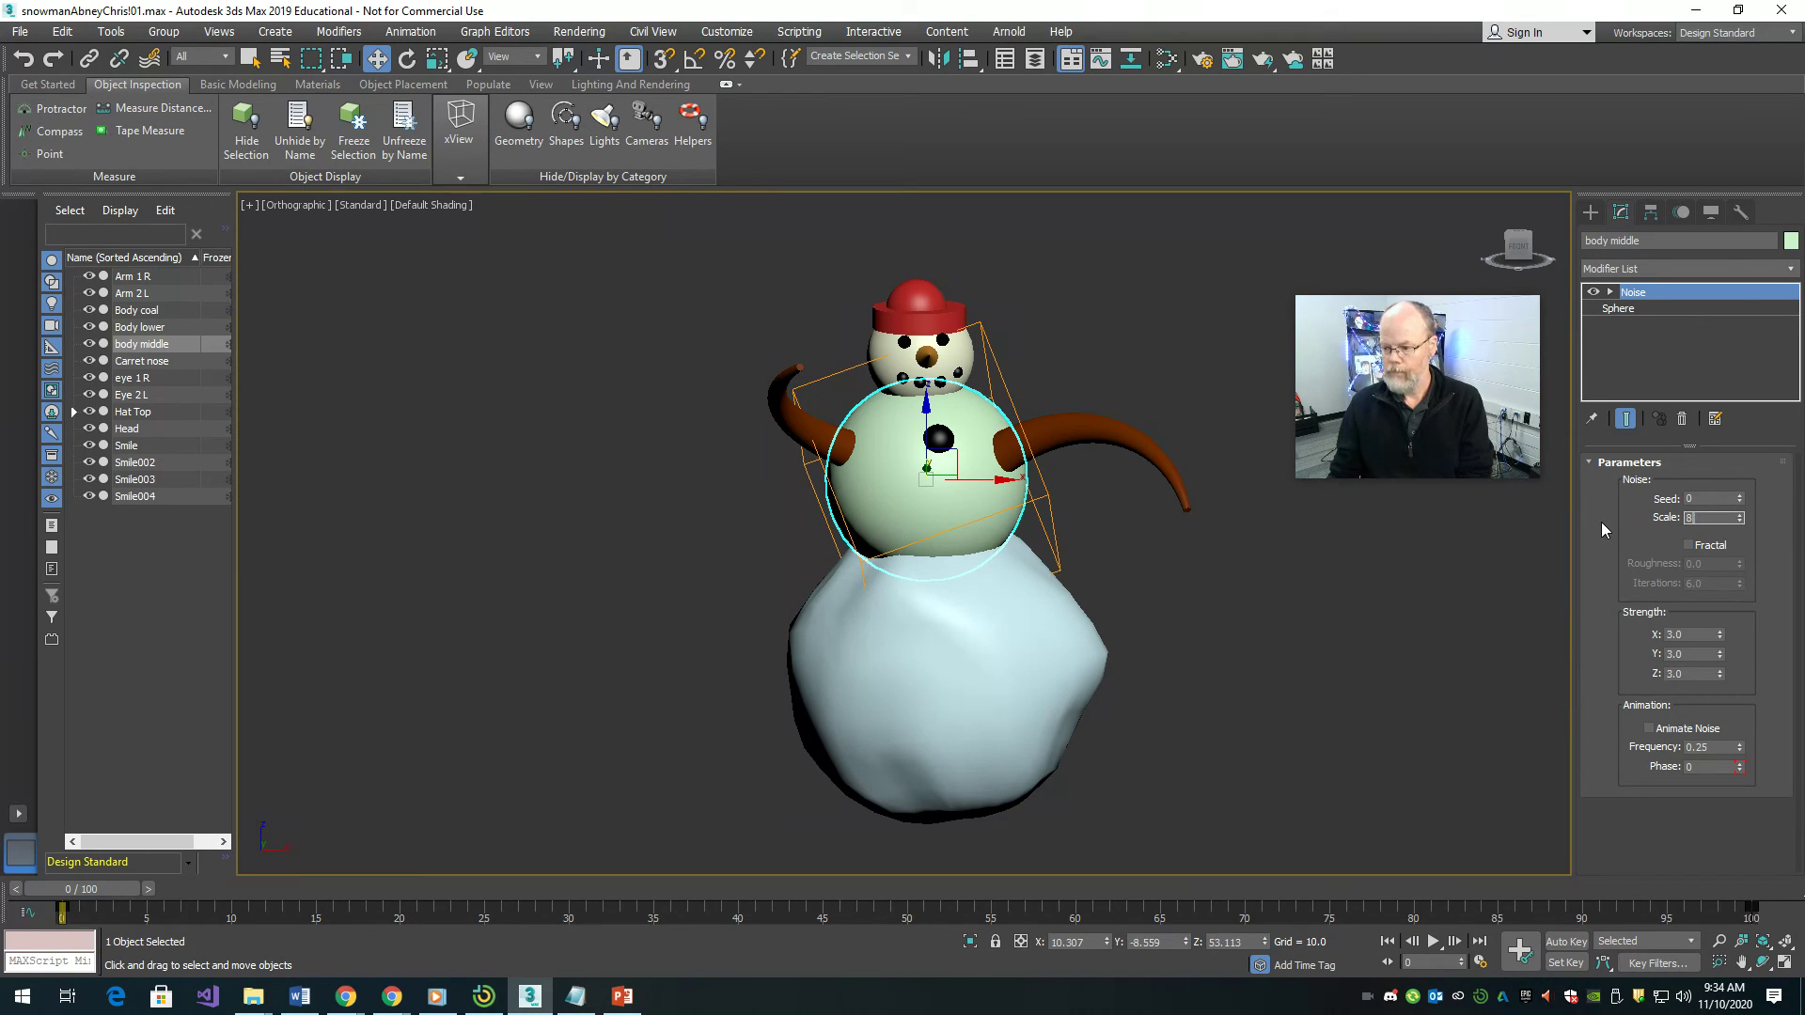
key("Return")
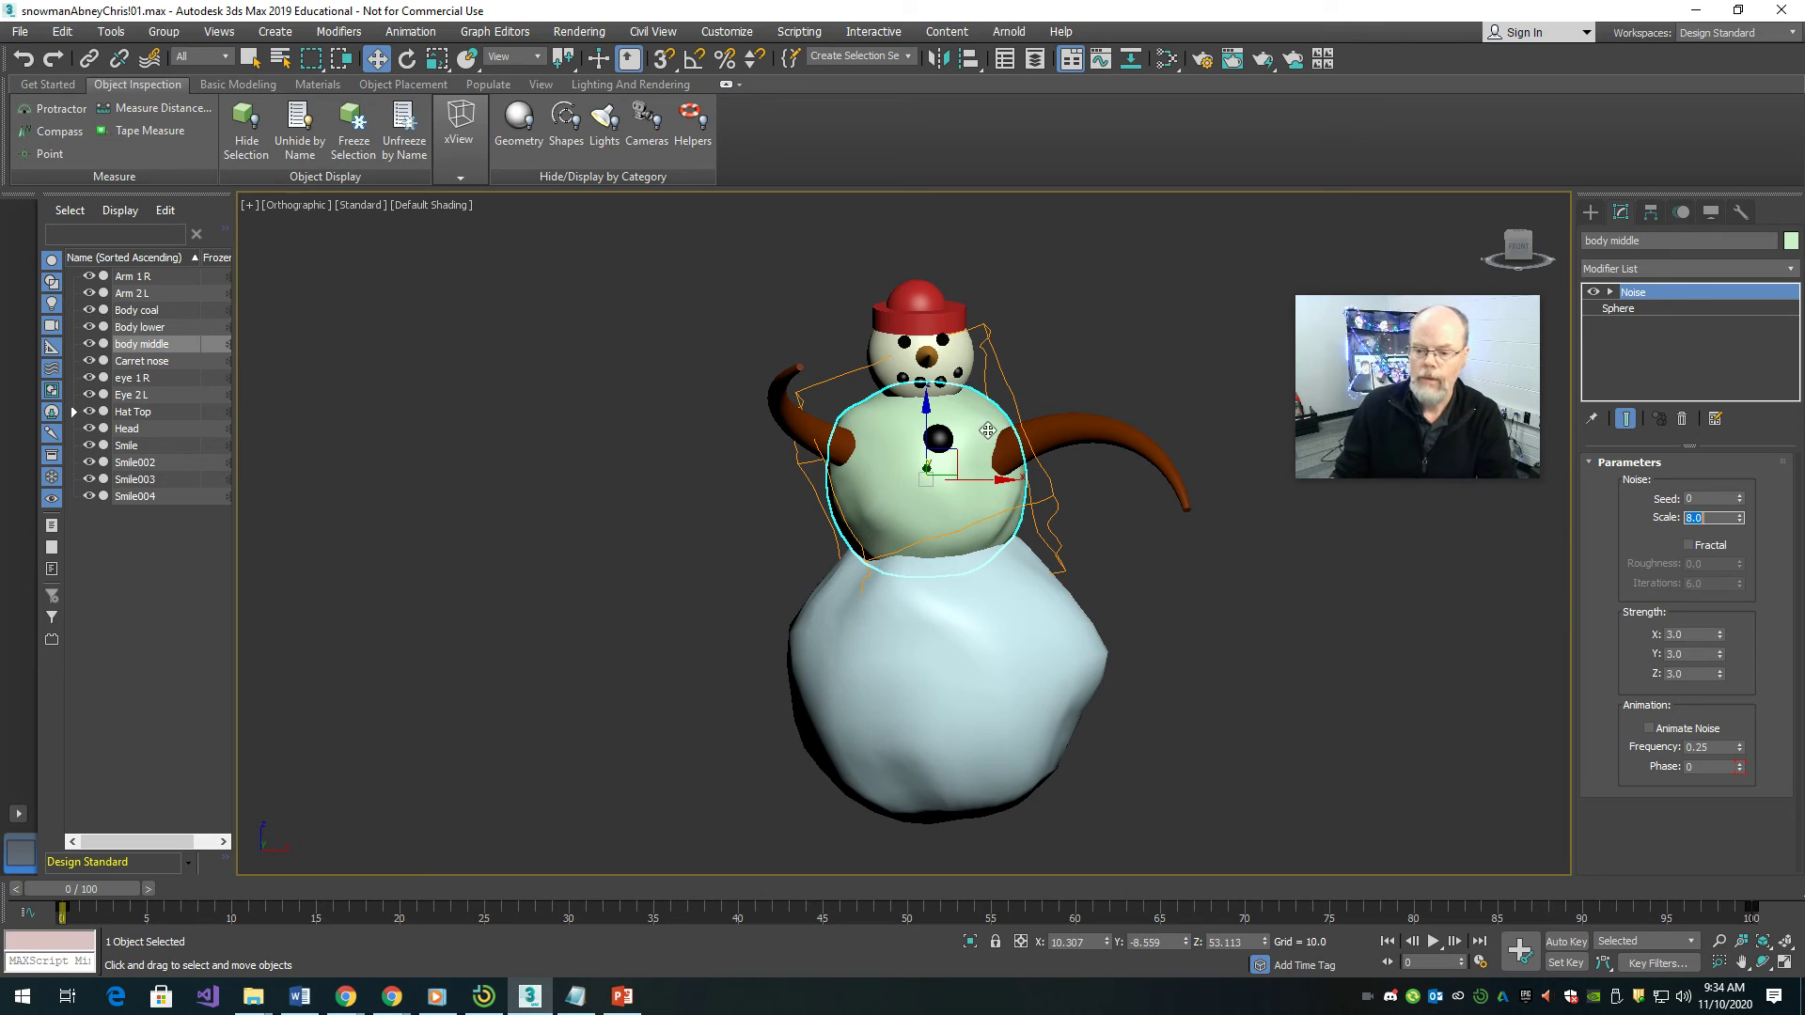
- Select the snowman's head sphere and add a Noise modifier to it
left_click(958, 359)
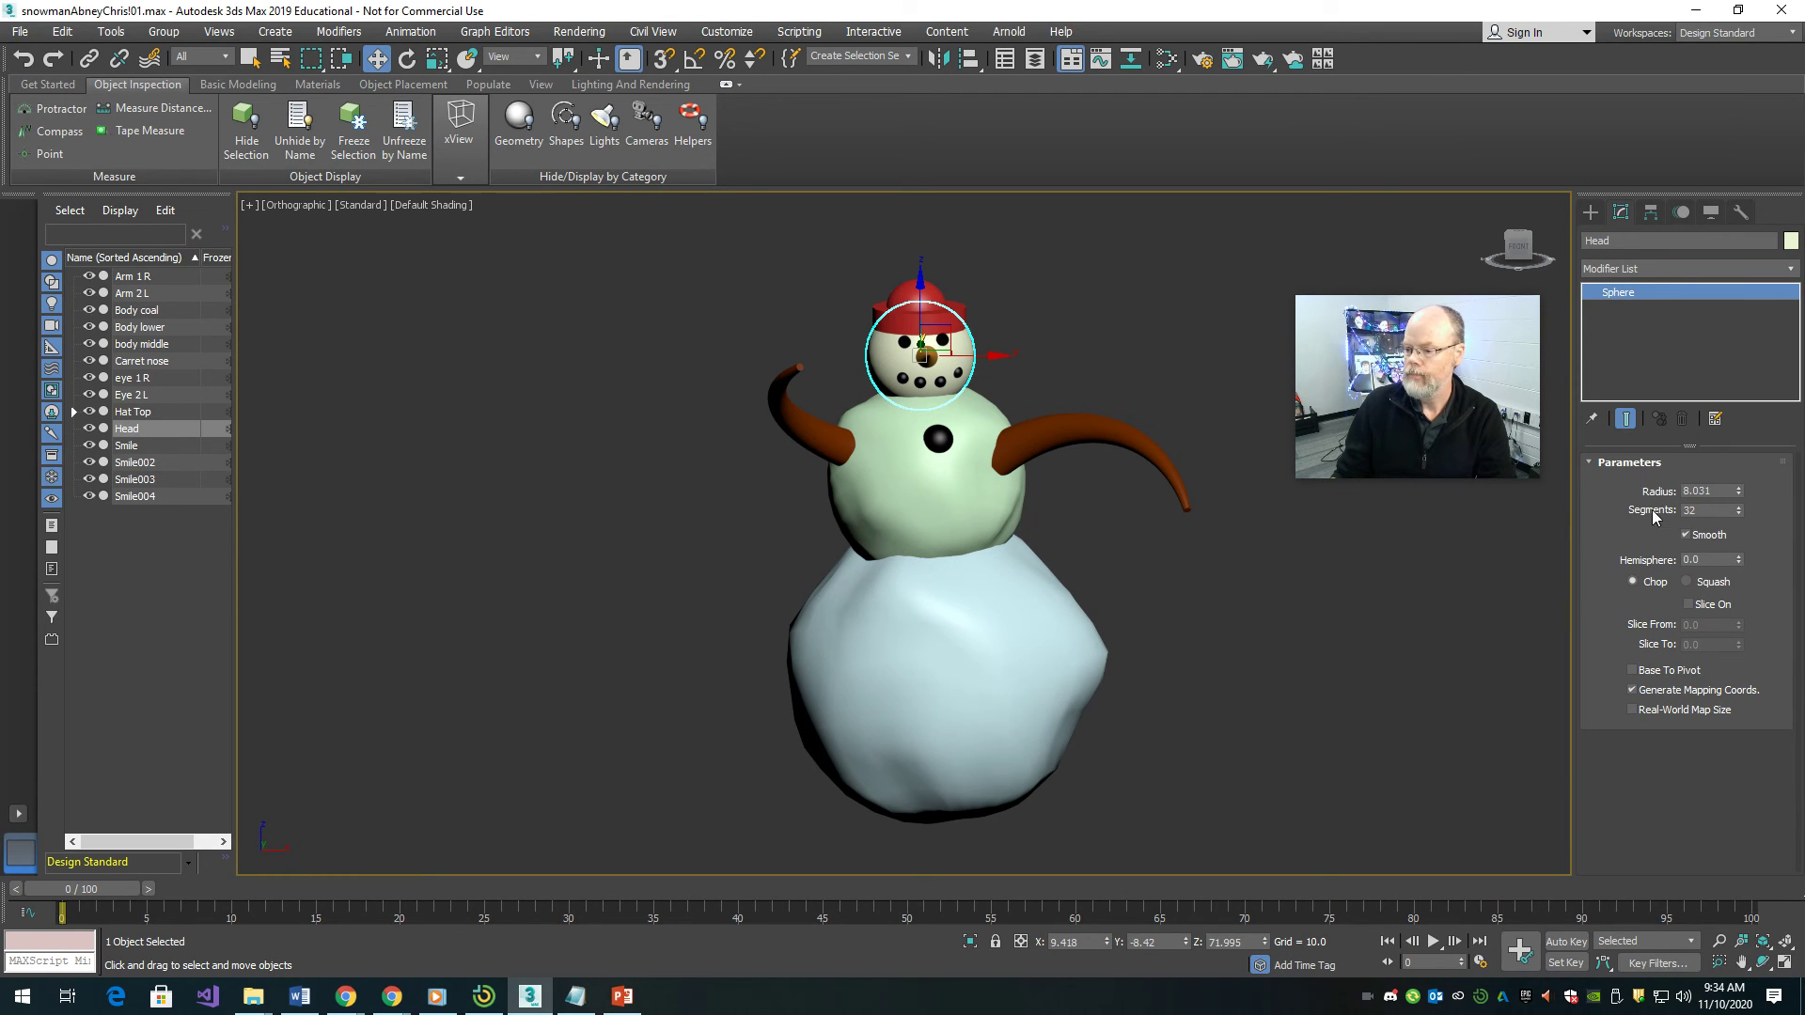
left_click(1651, 267)
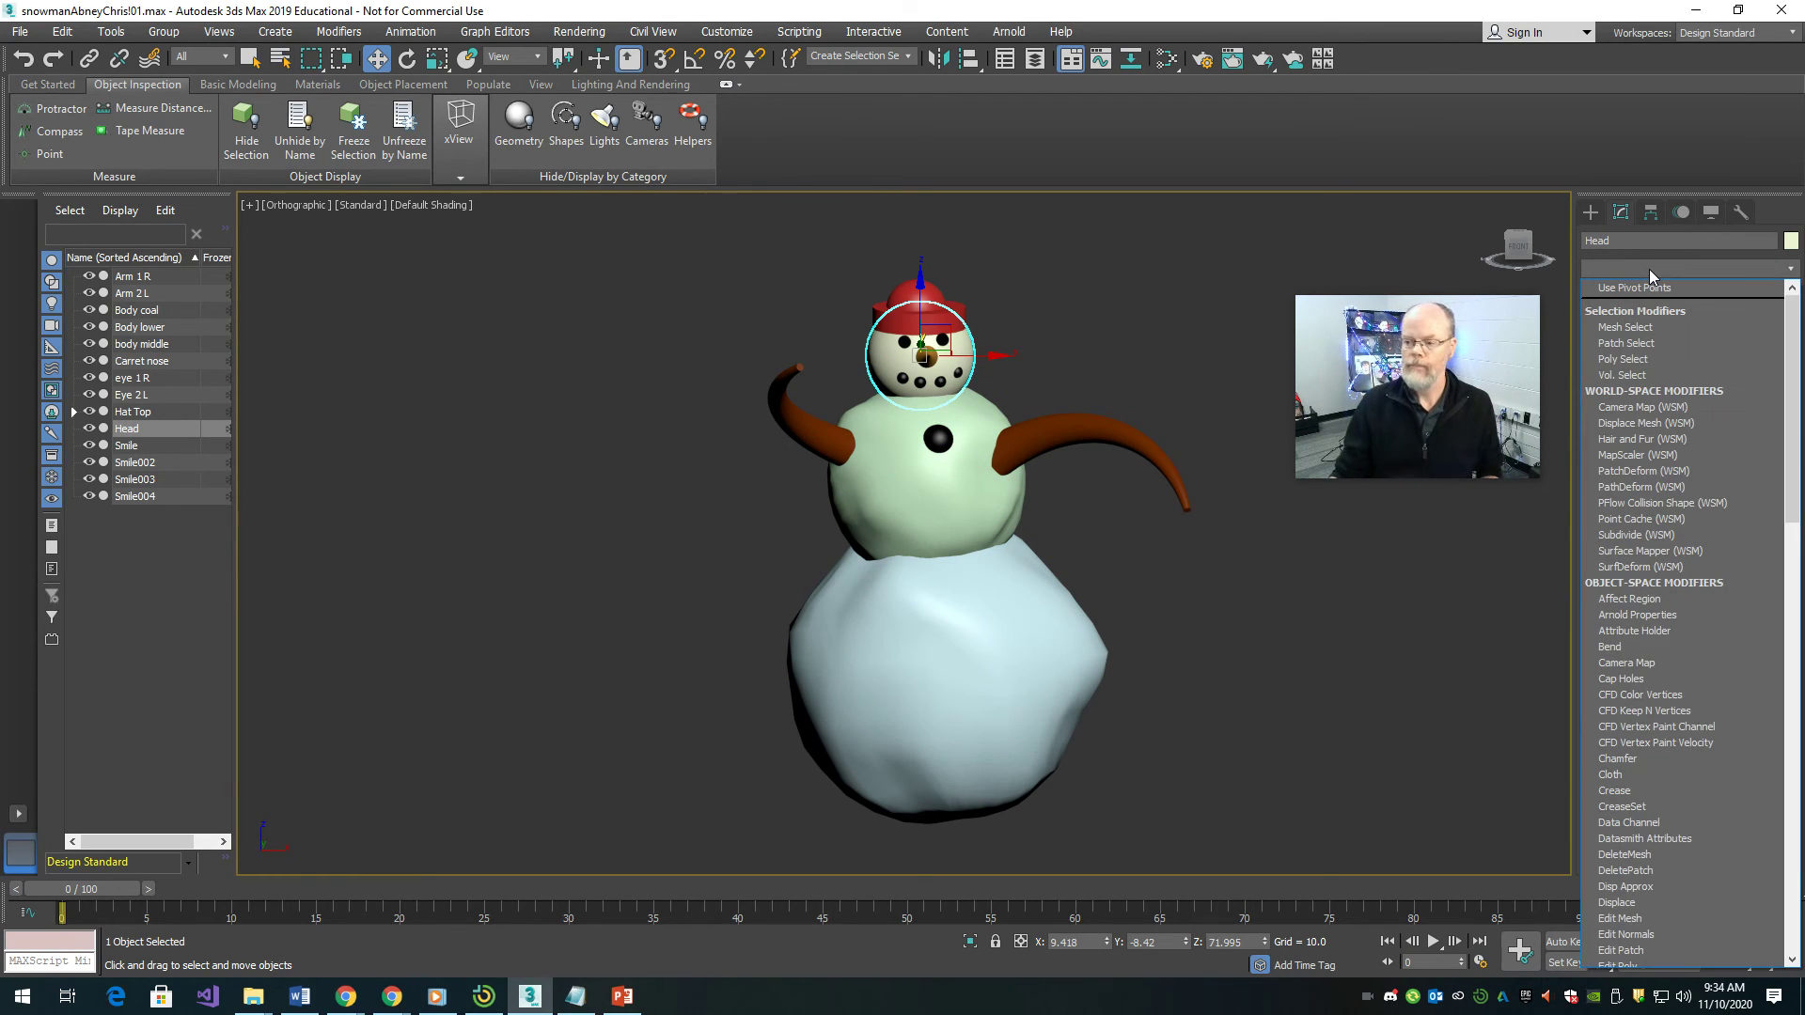
key("n")
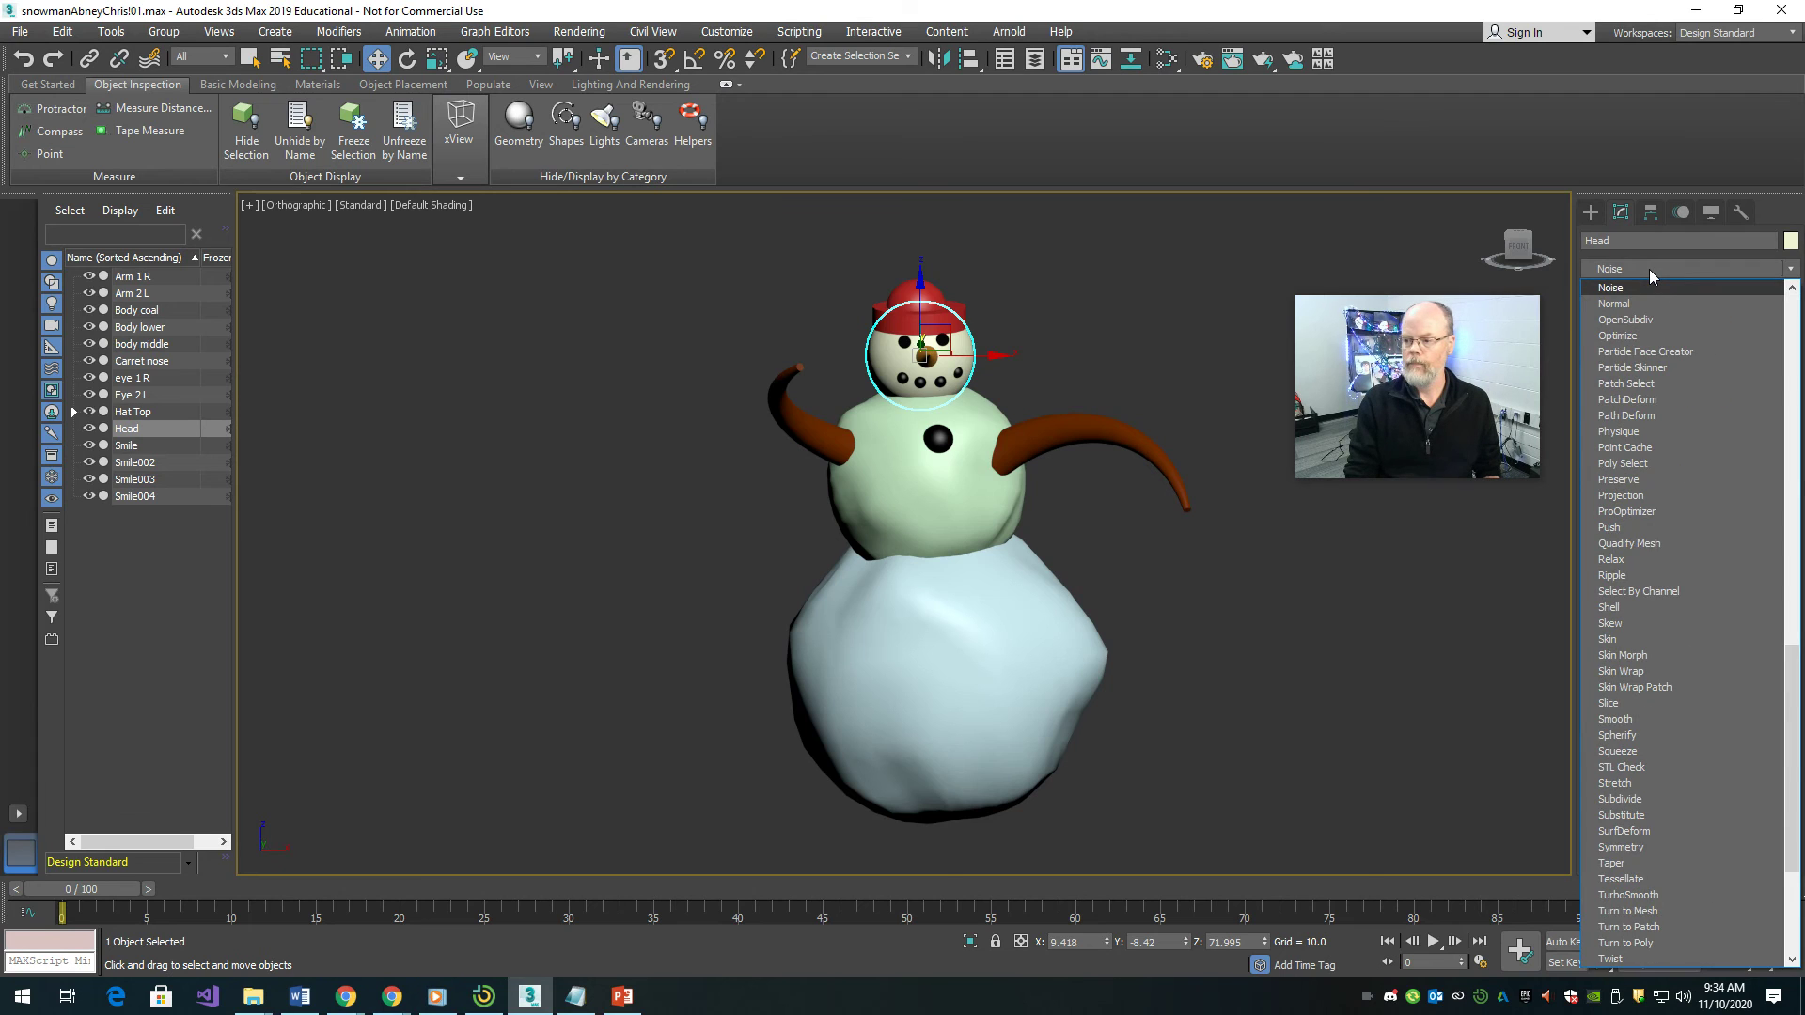
key("Return")
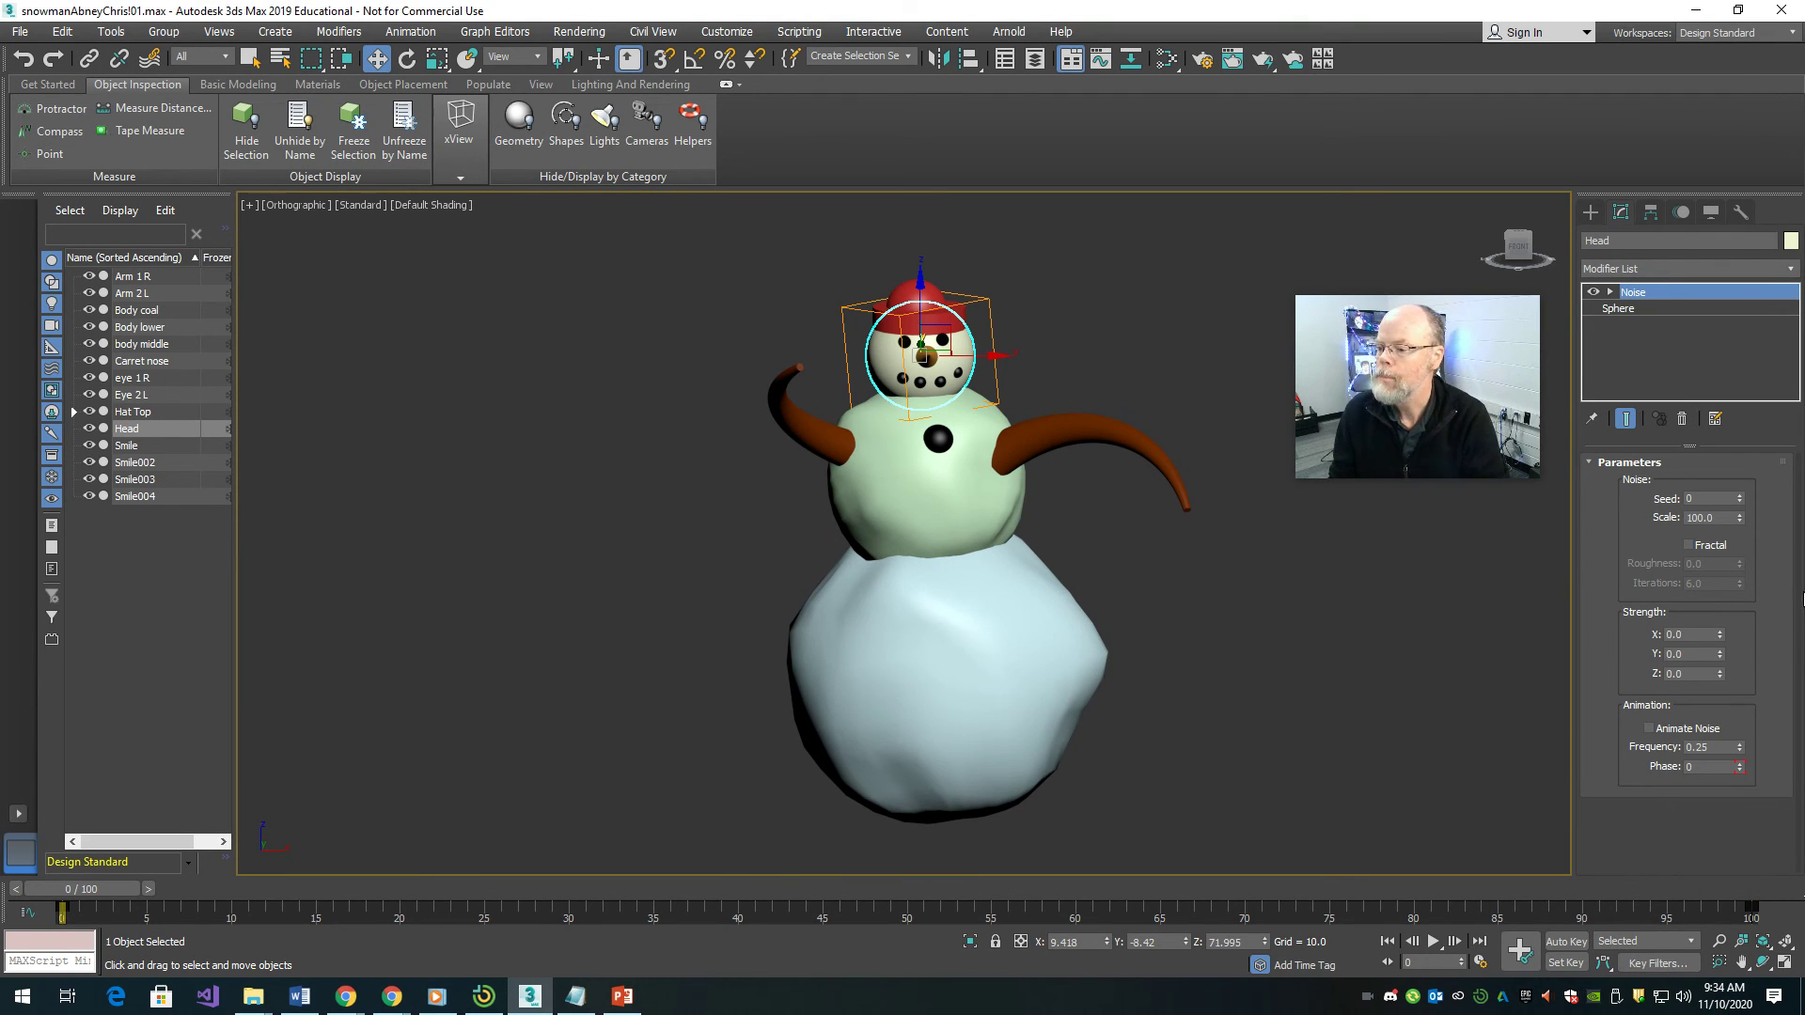
- Set the head's Noise strength to 4 in X, 3 in Y and 3.5 in Z, and its scale to 7
left_click(1692, 634)
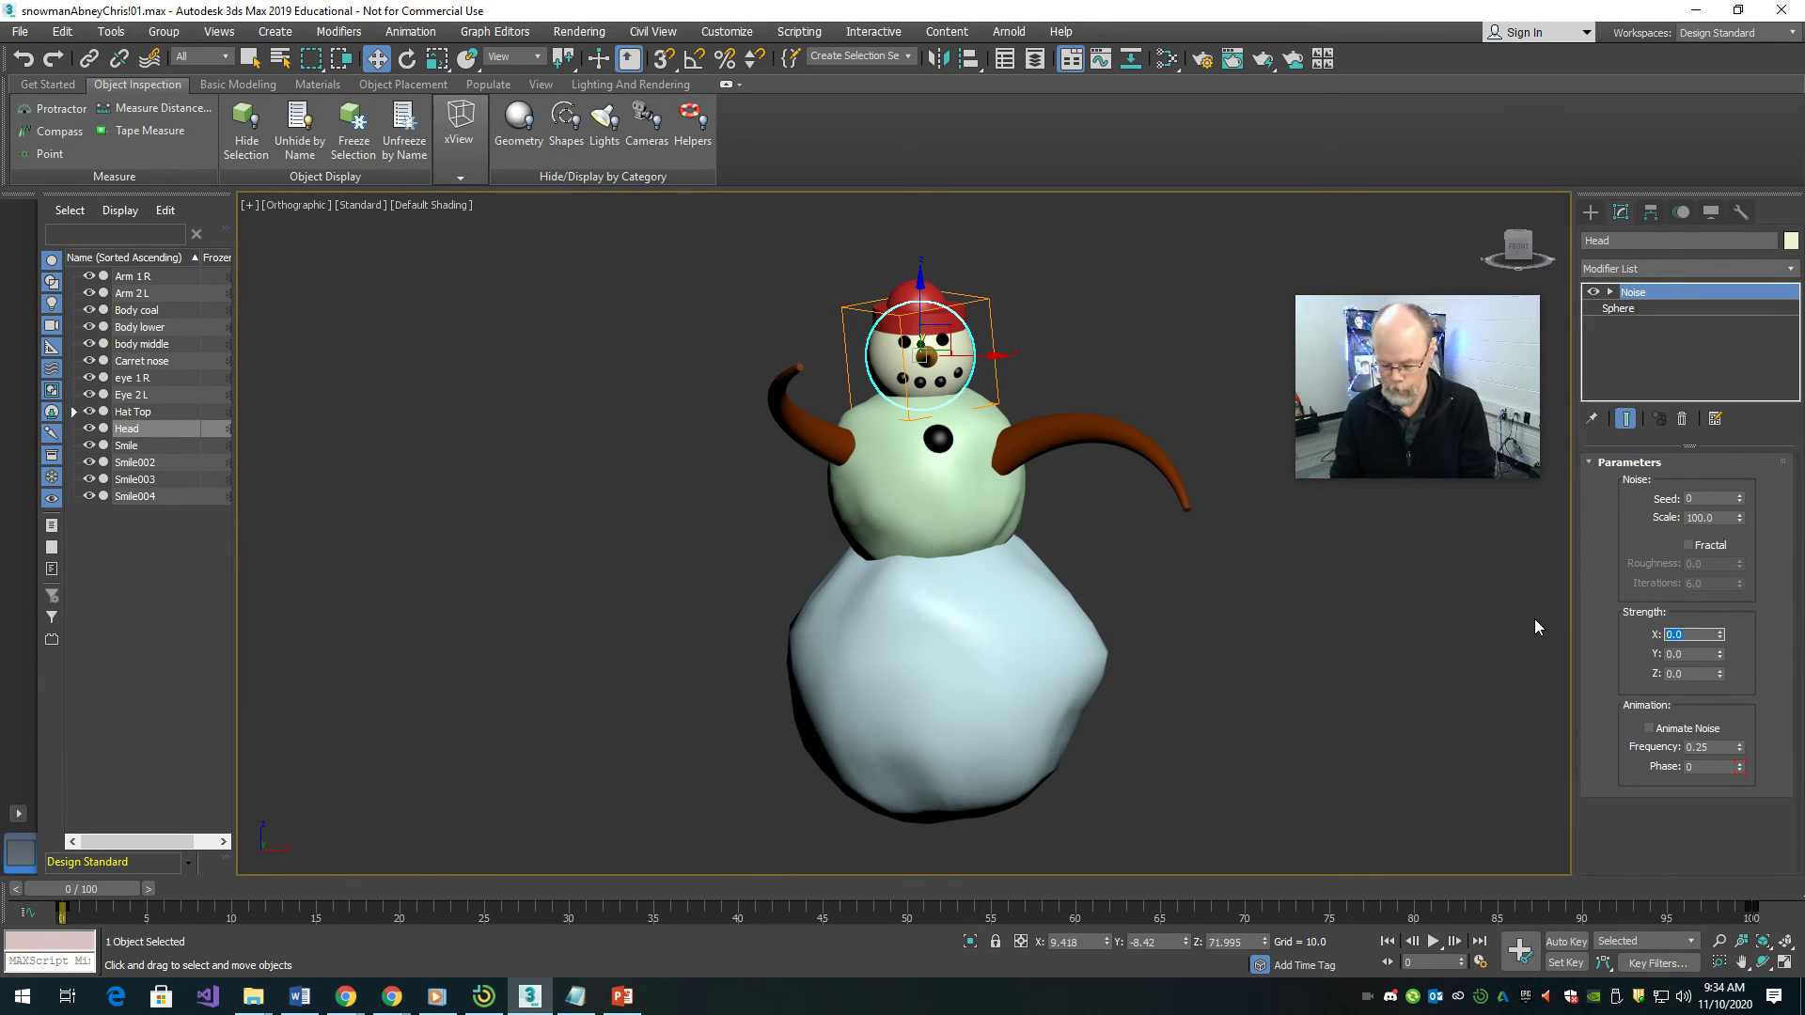
type("4")
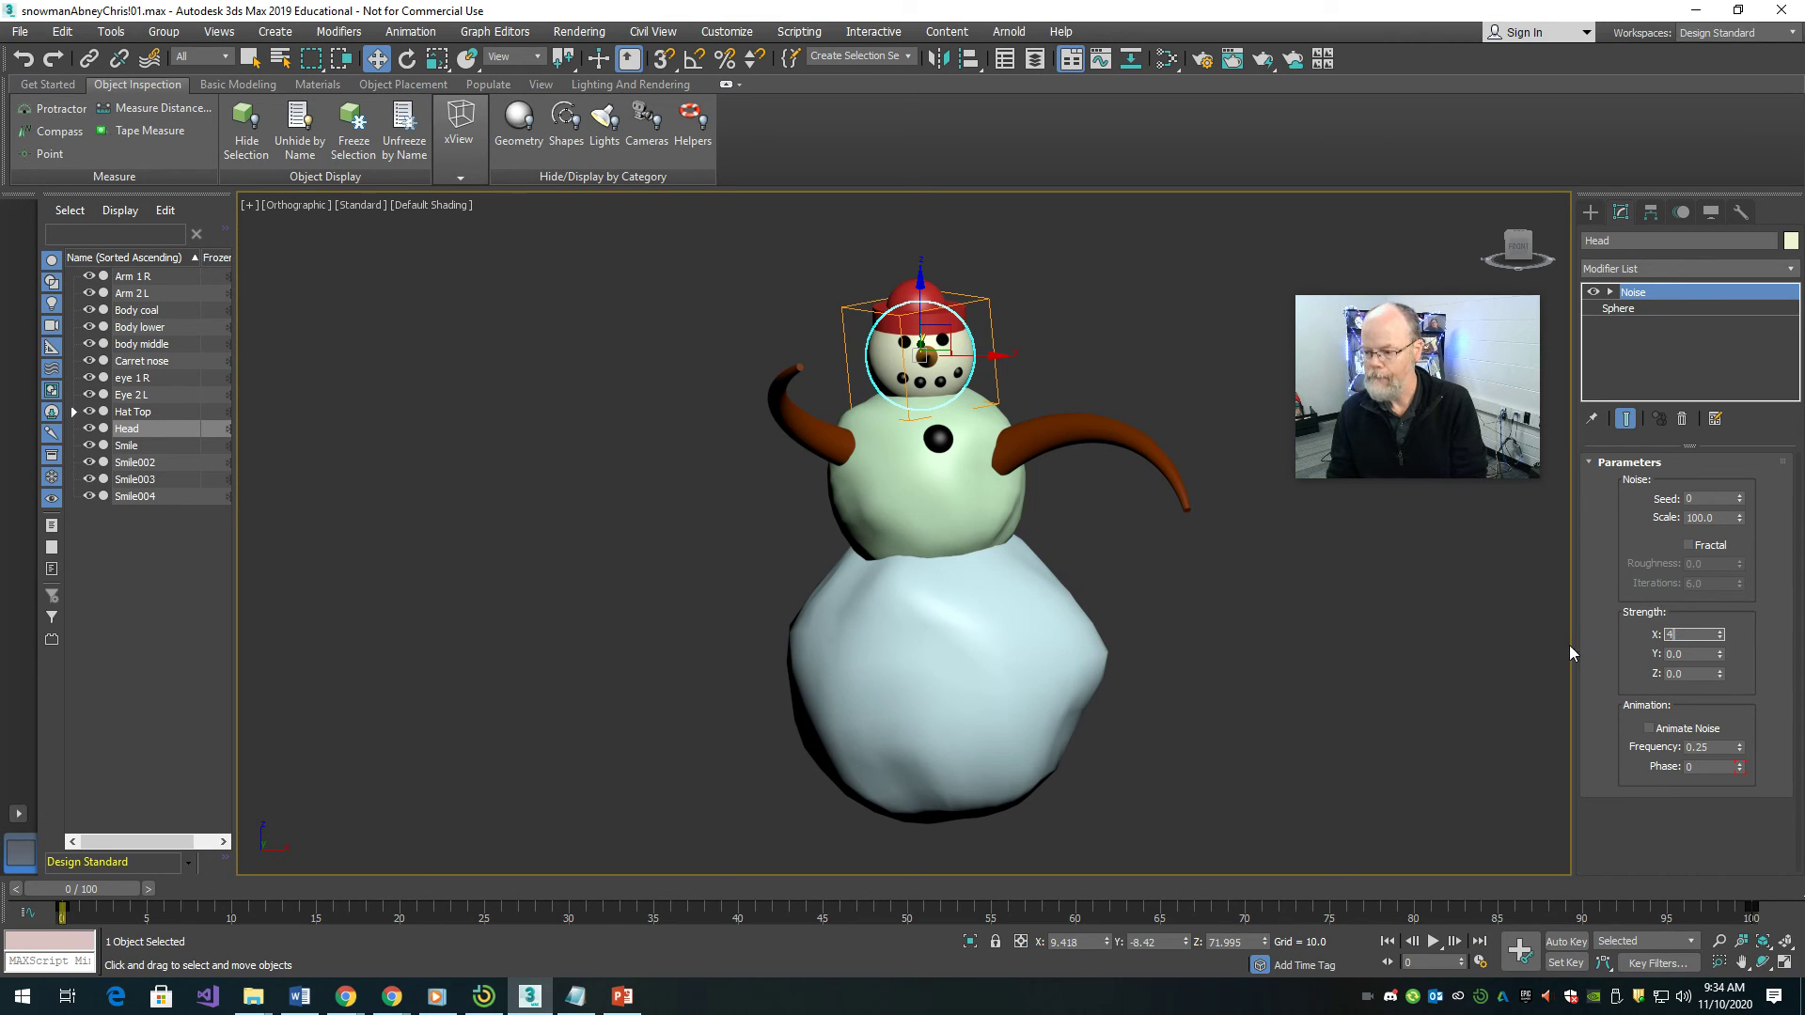
key("Tab")
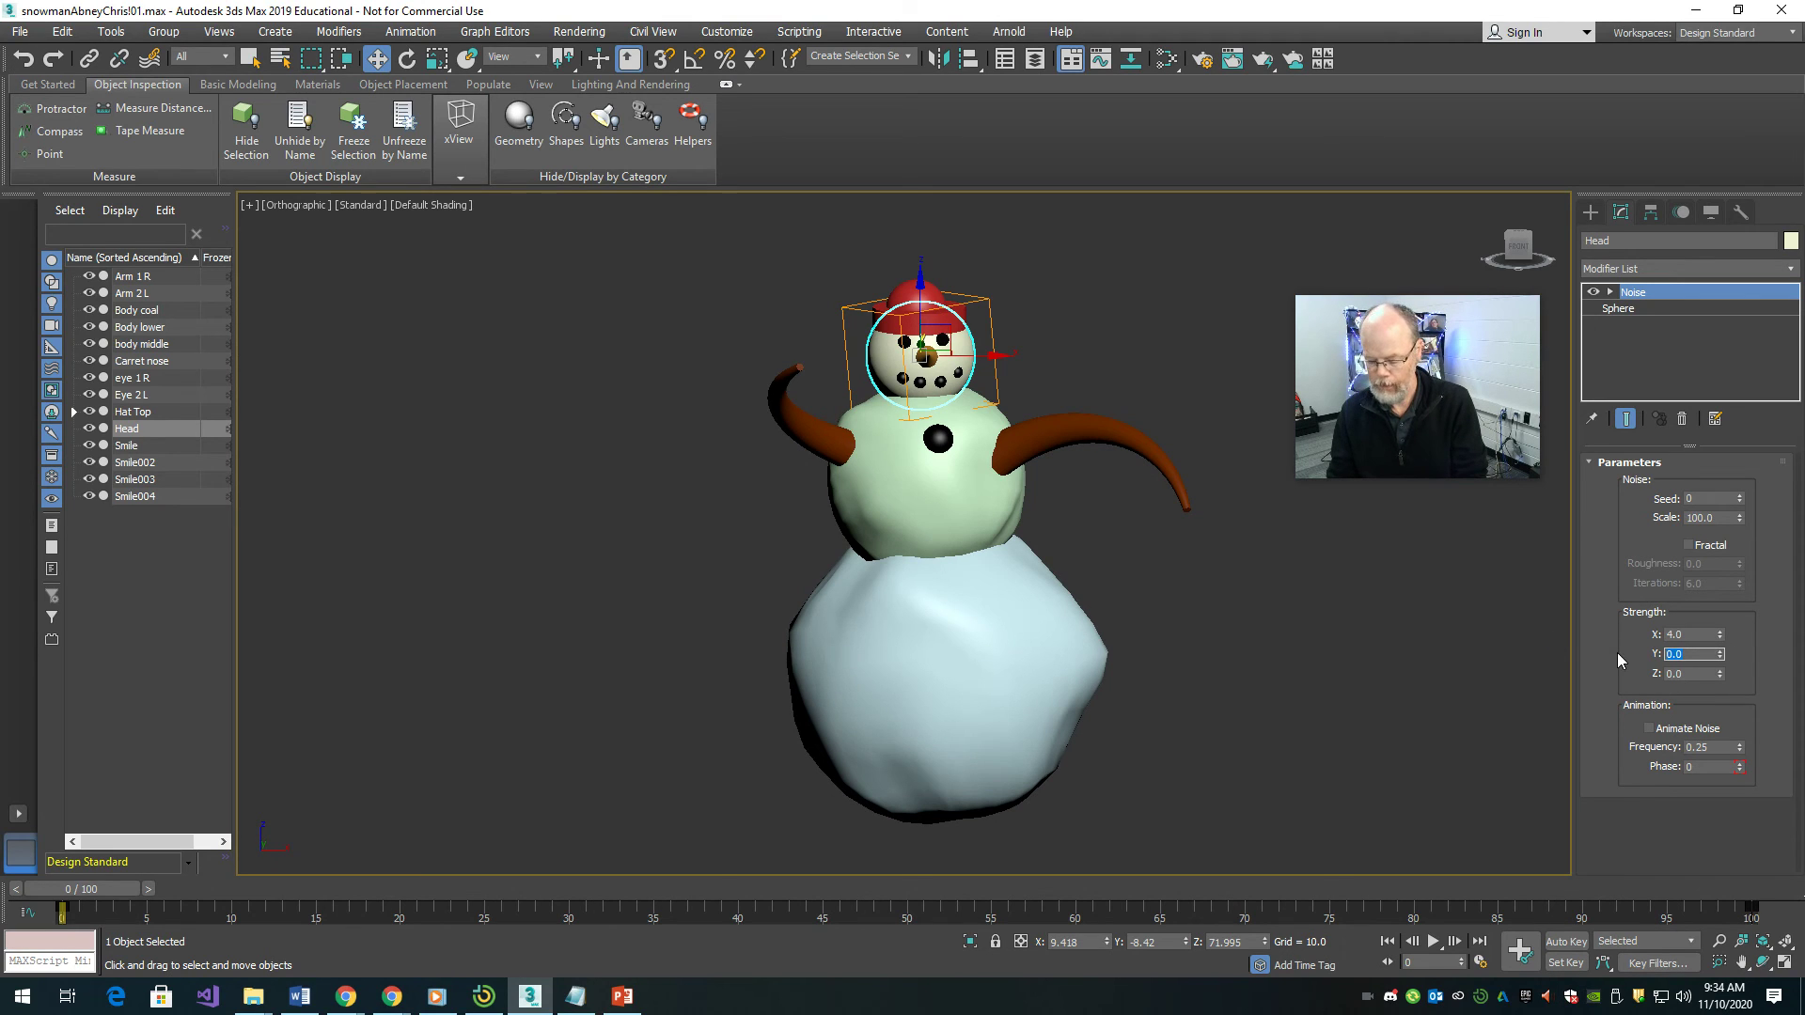
left_click(1692, 672)
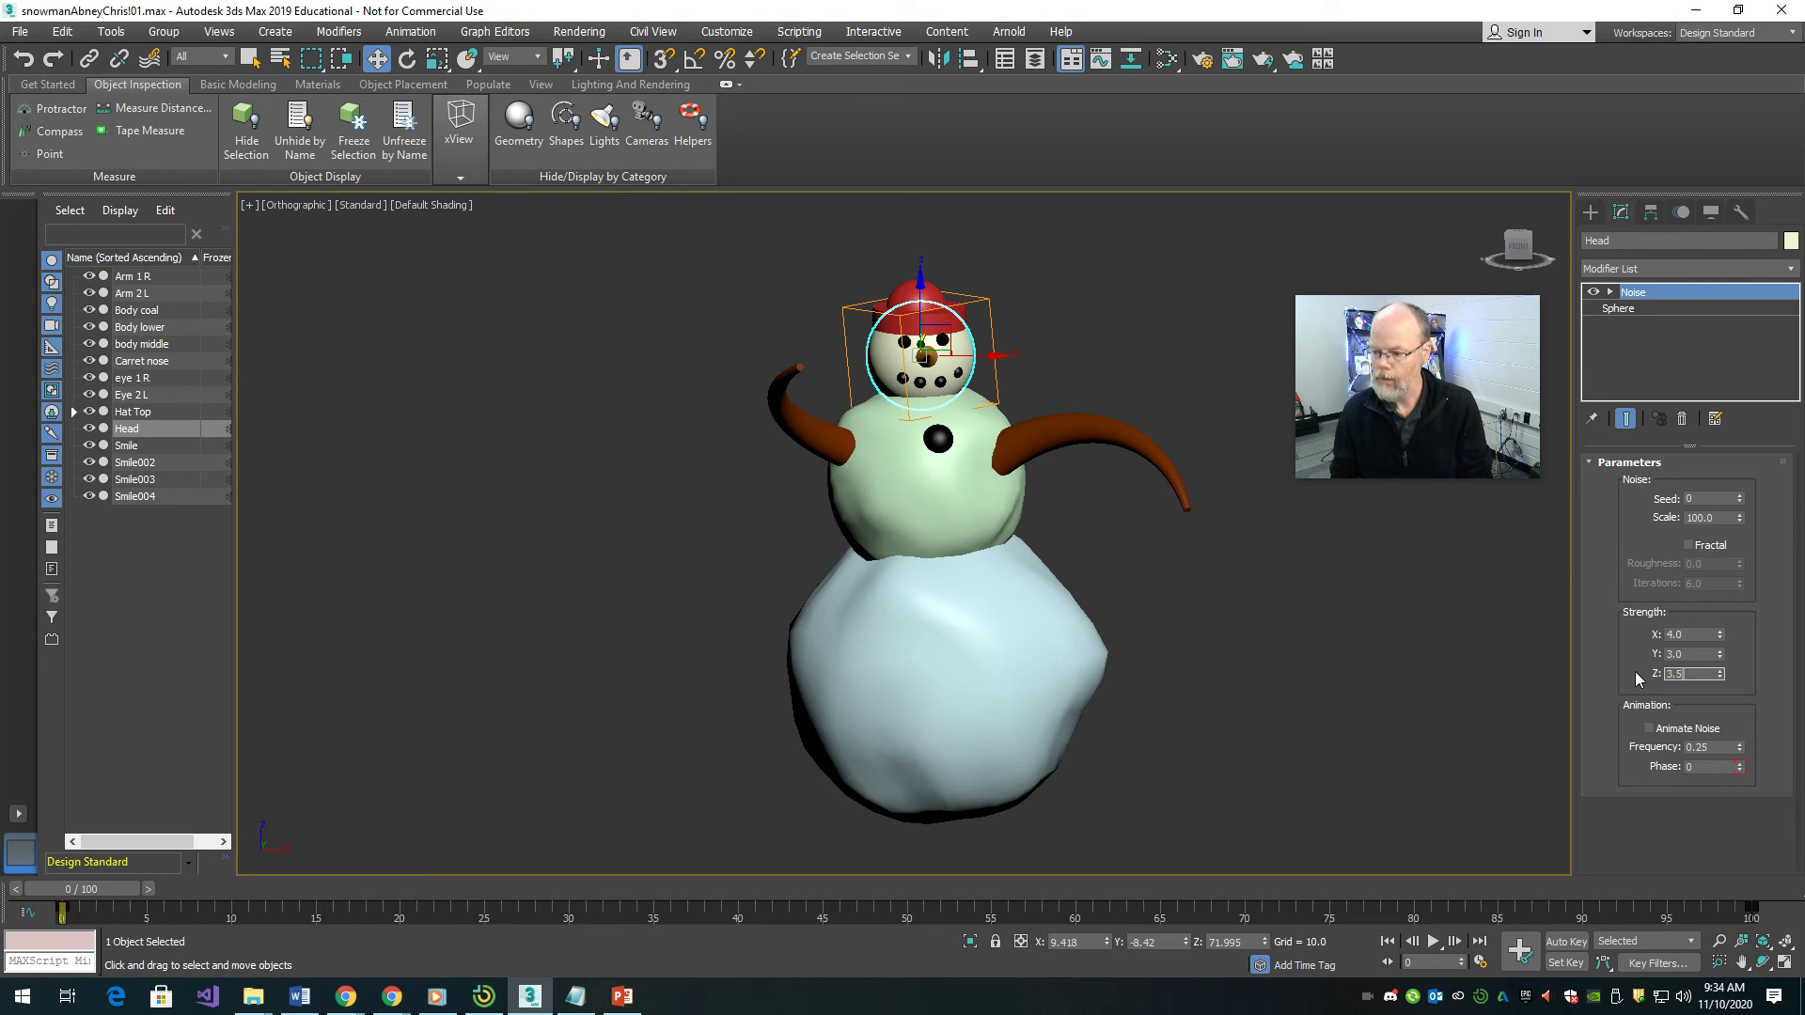
type("3.5")
left_click(1720, 517)
type("15")
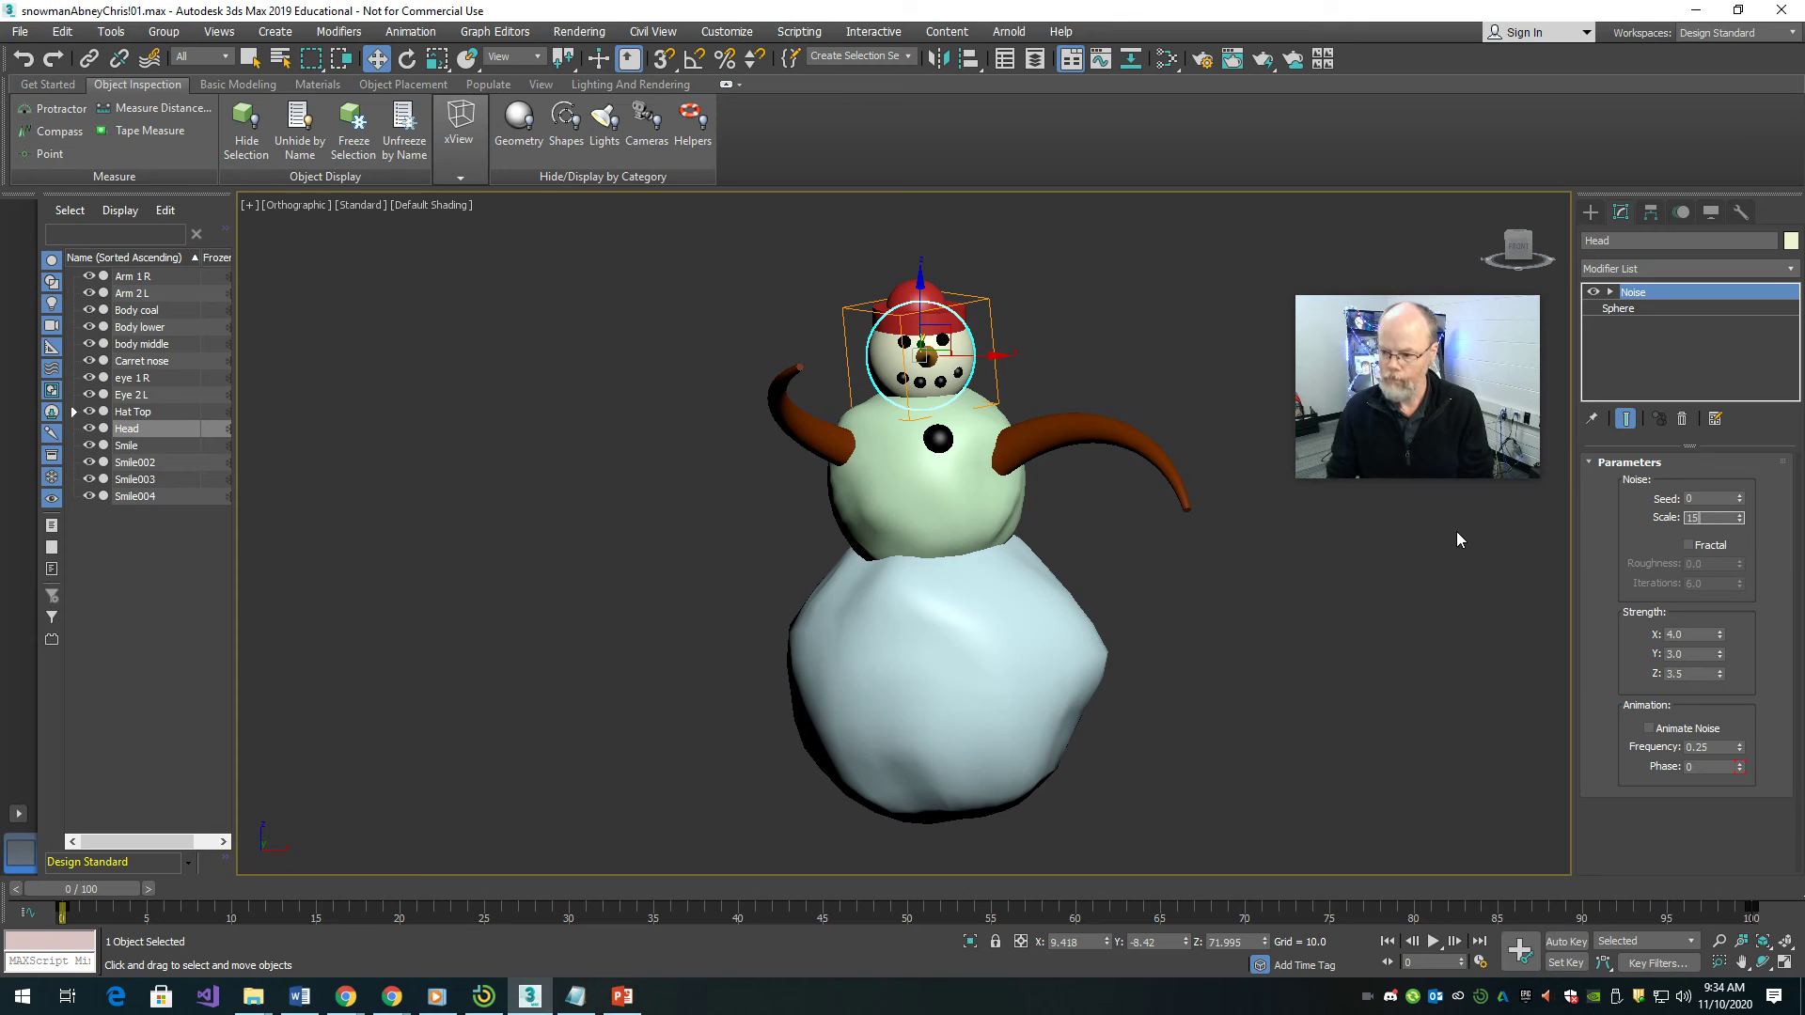
key("Return")
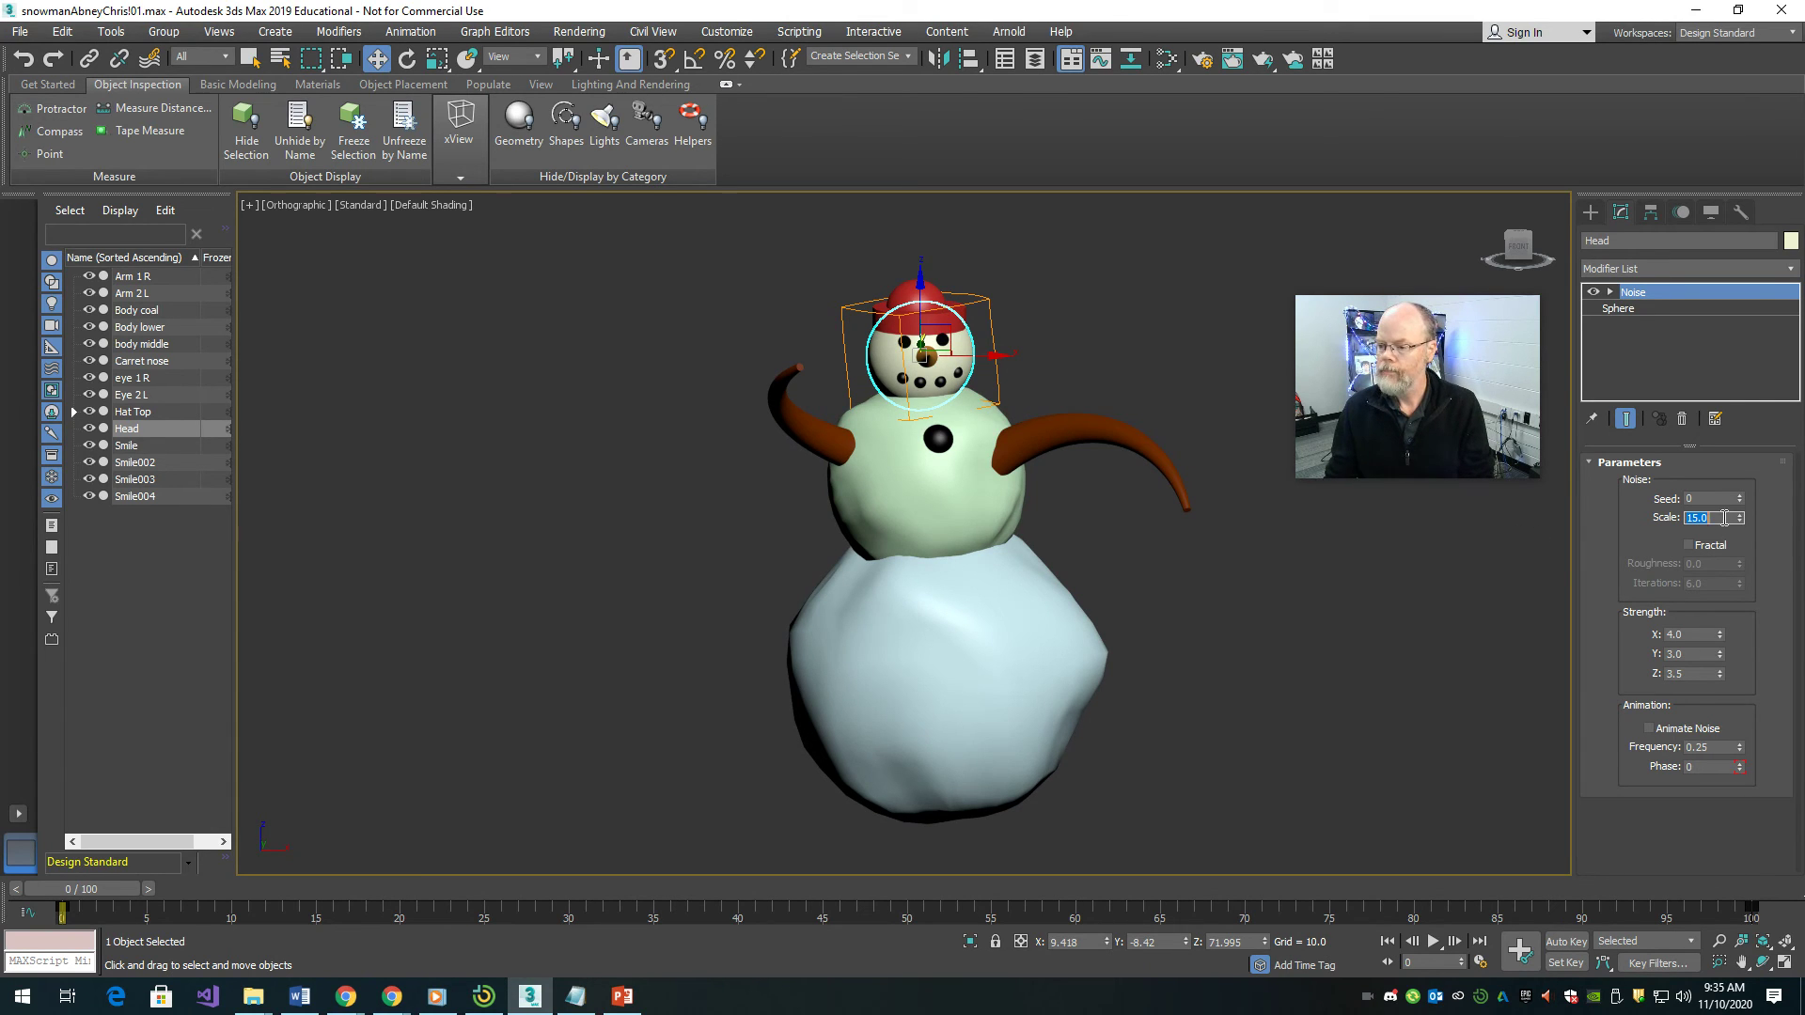
type("7")
key("Return")
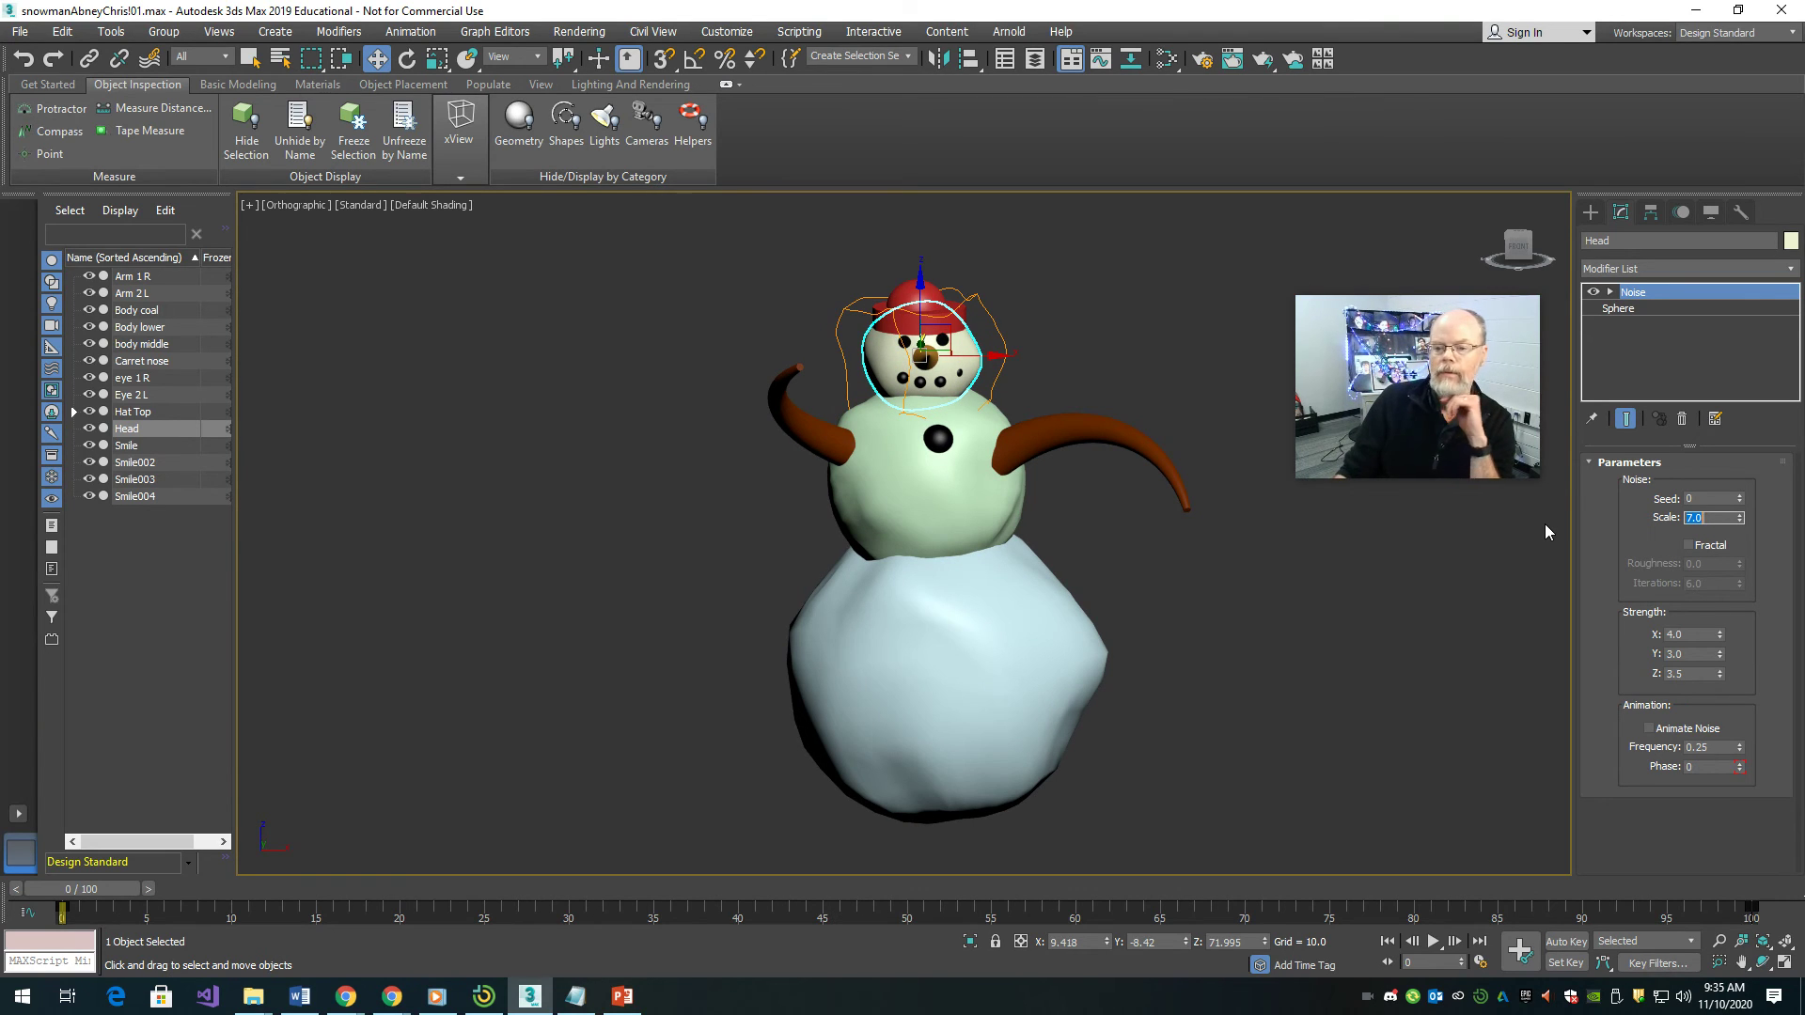
left_click(1231, 661)
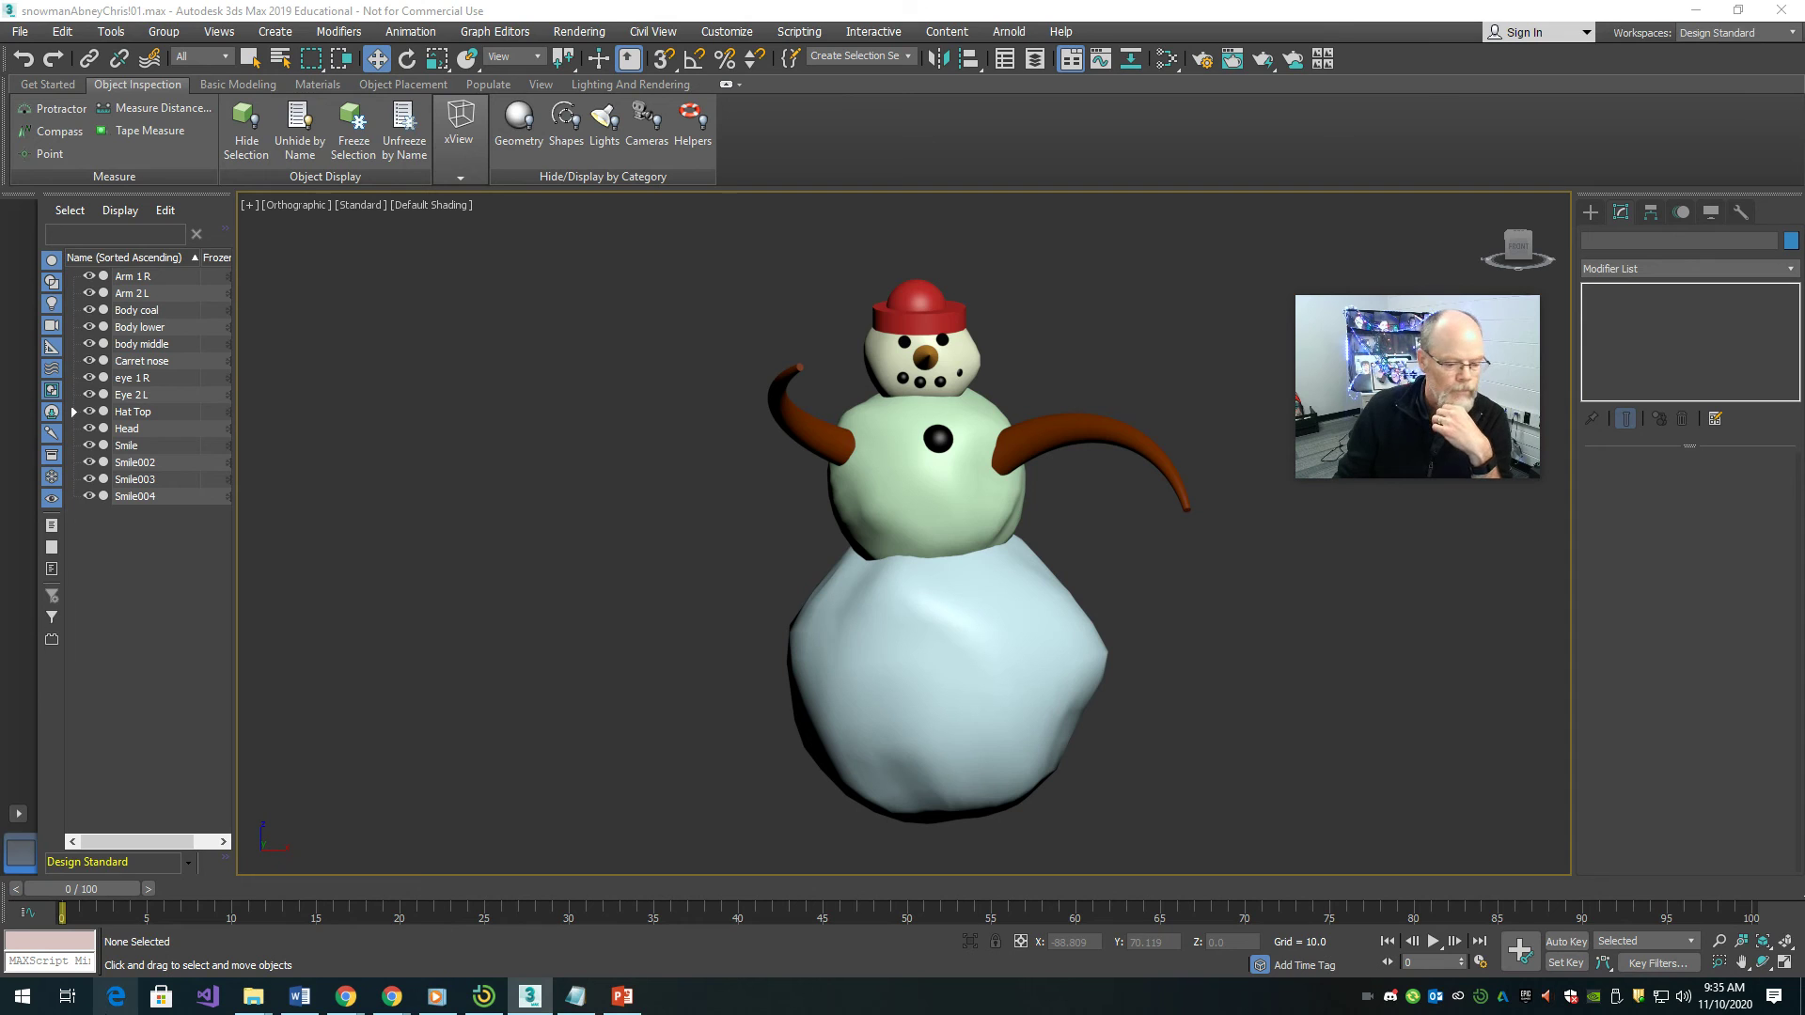
left_click(62, 1000)
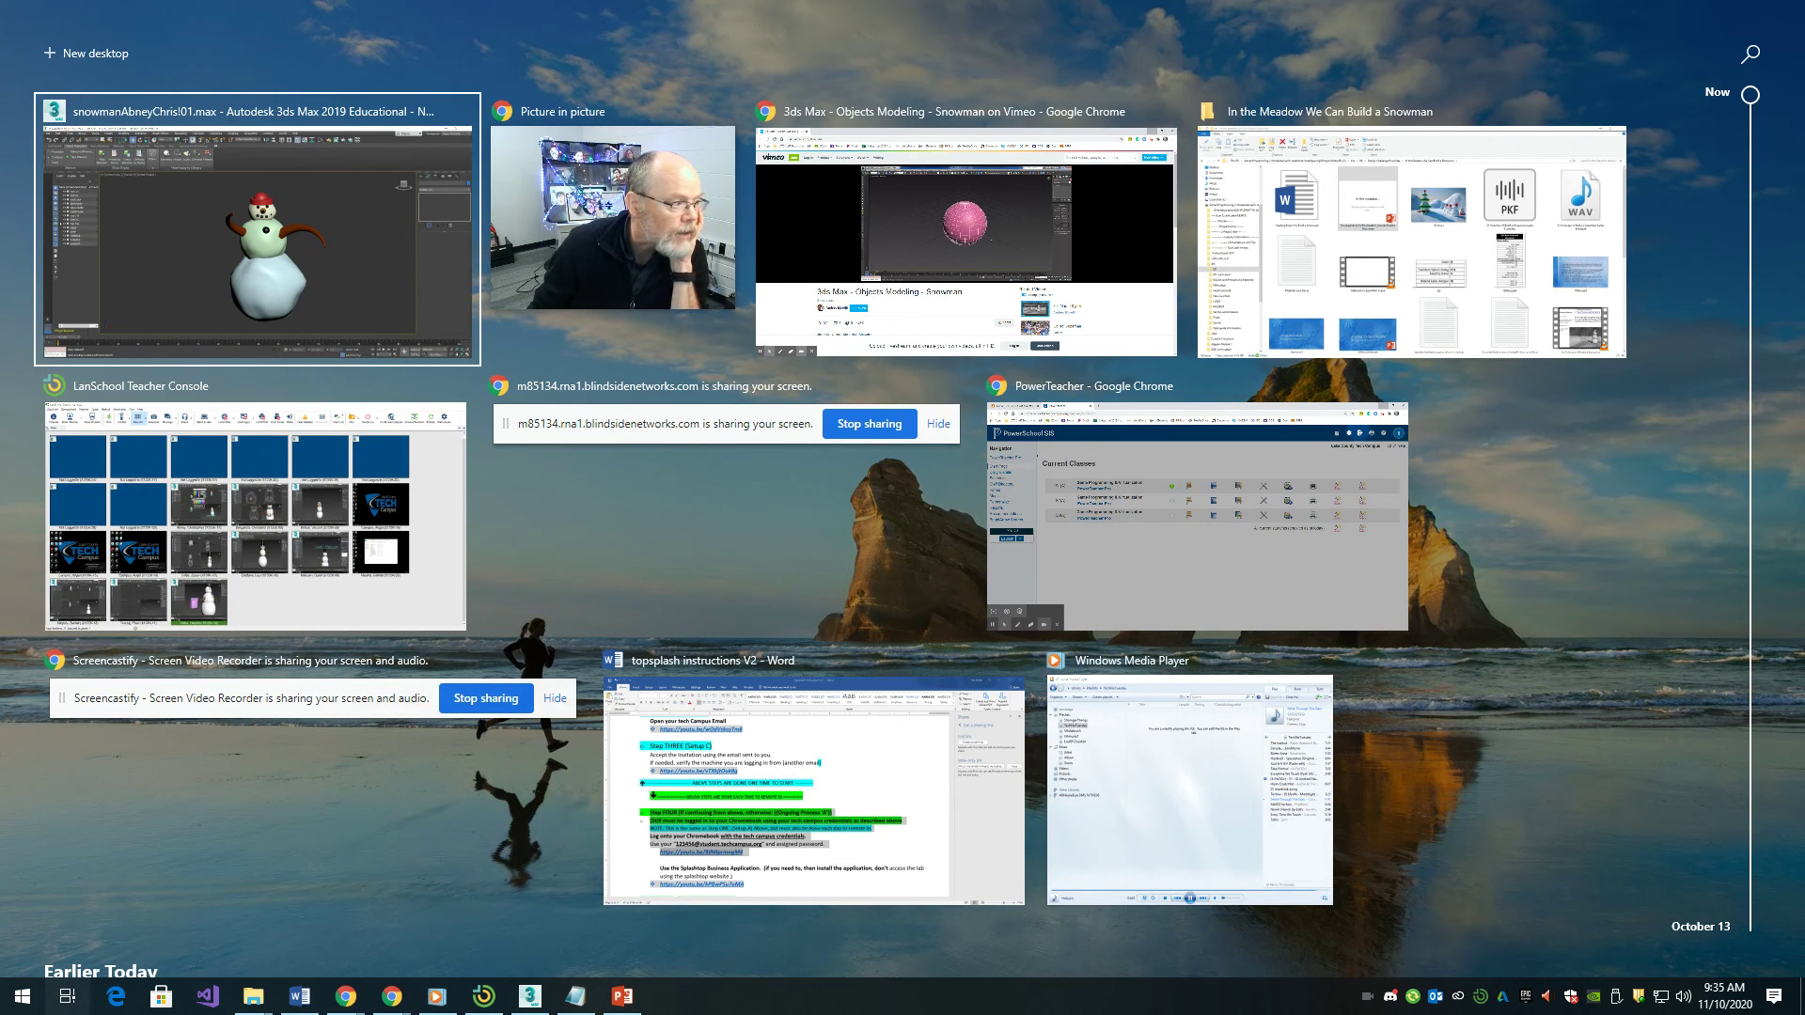
key("Return")
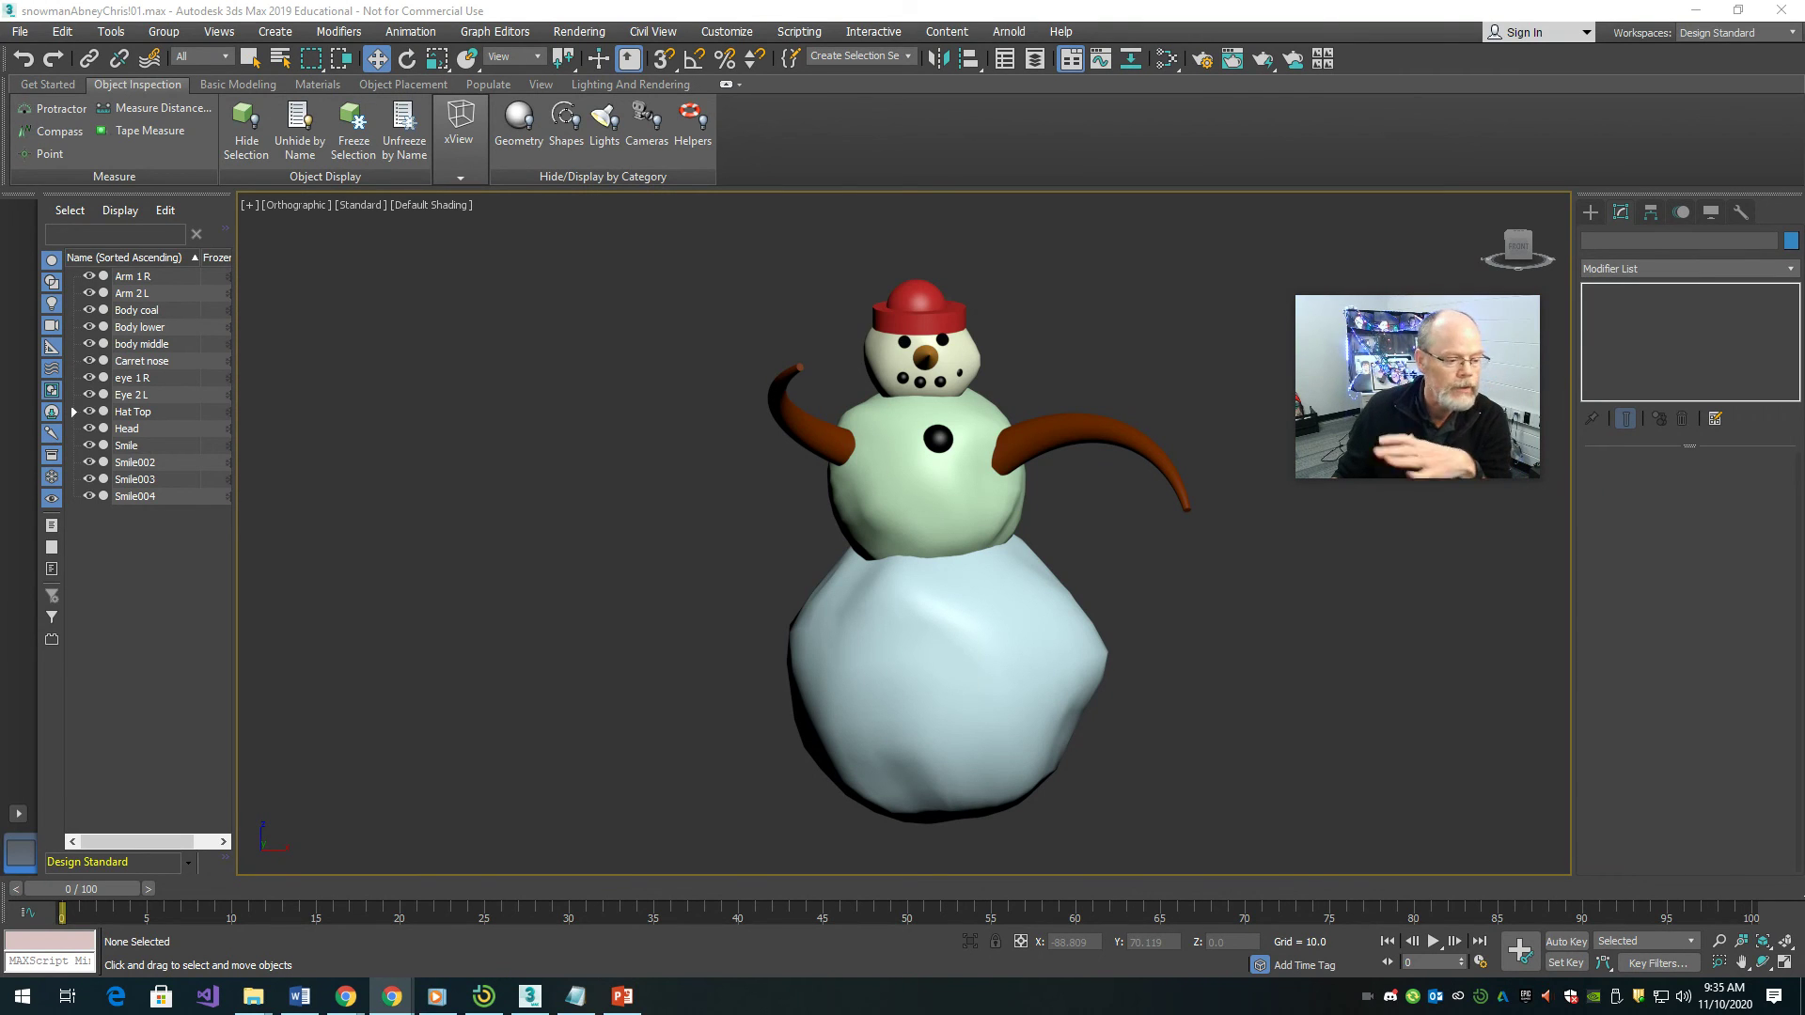
left_click_drag(1469, 423, 598, 392)
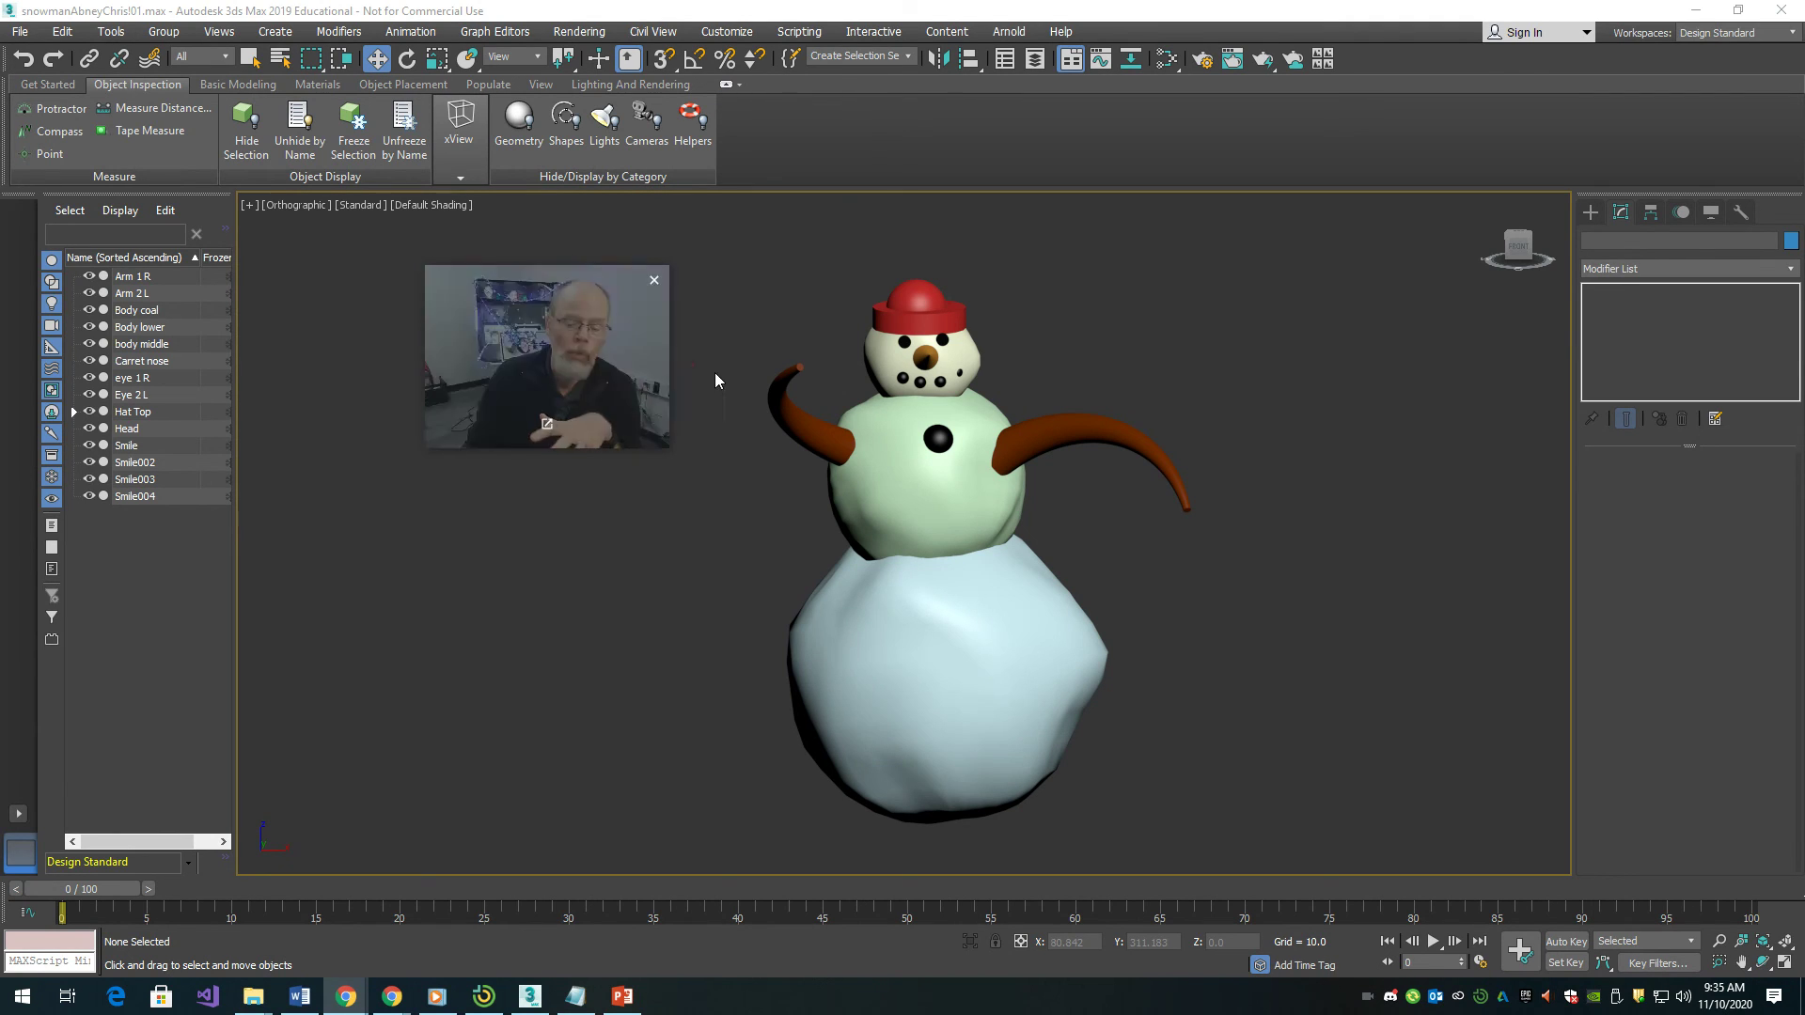
- Inspect the base Cylinder parameters beneath the Bend and Taper modifiers of Arm 1 R
left_click(814, 430)
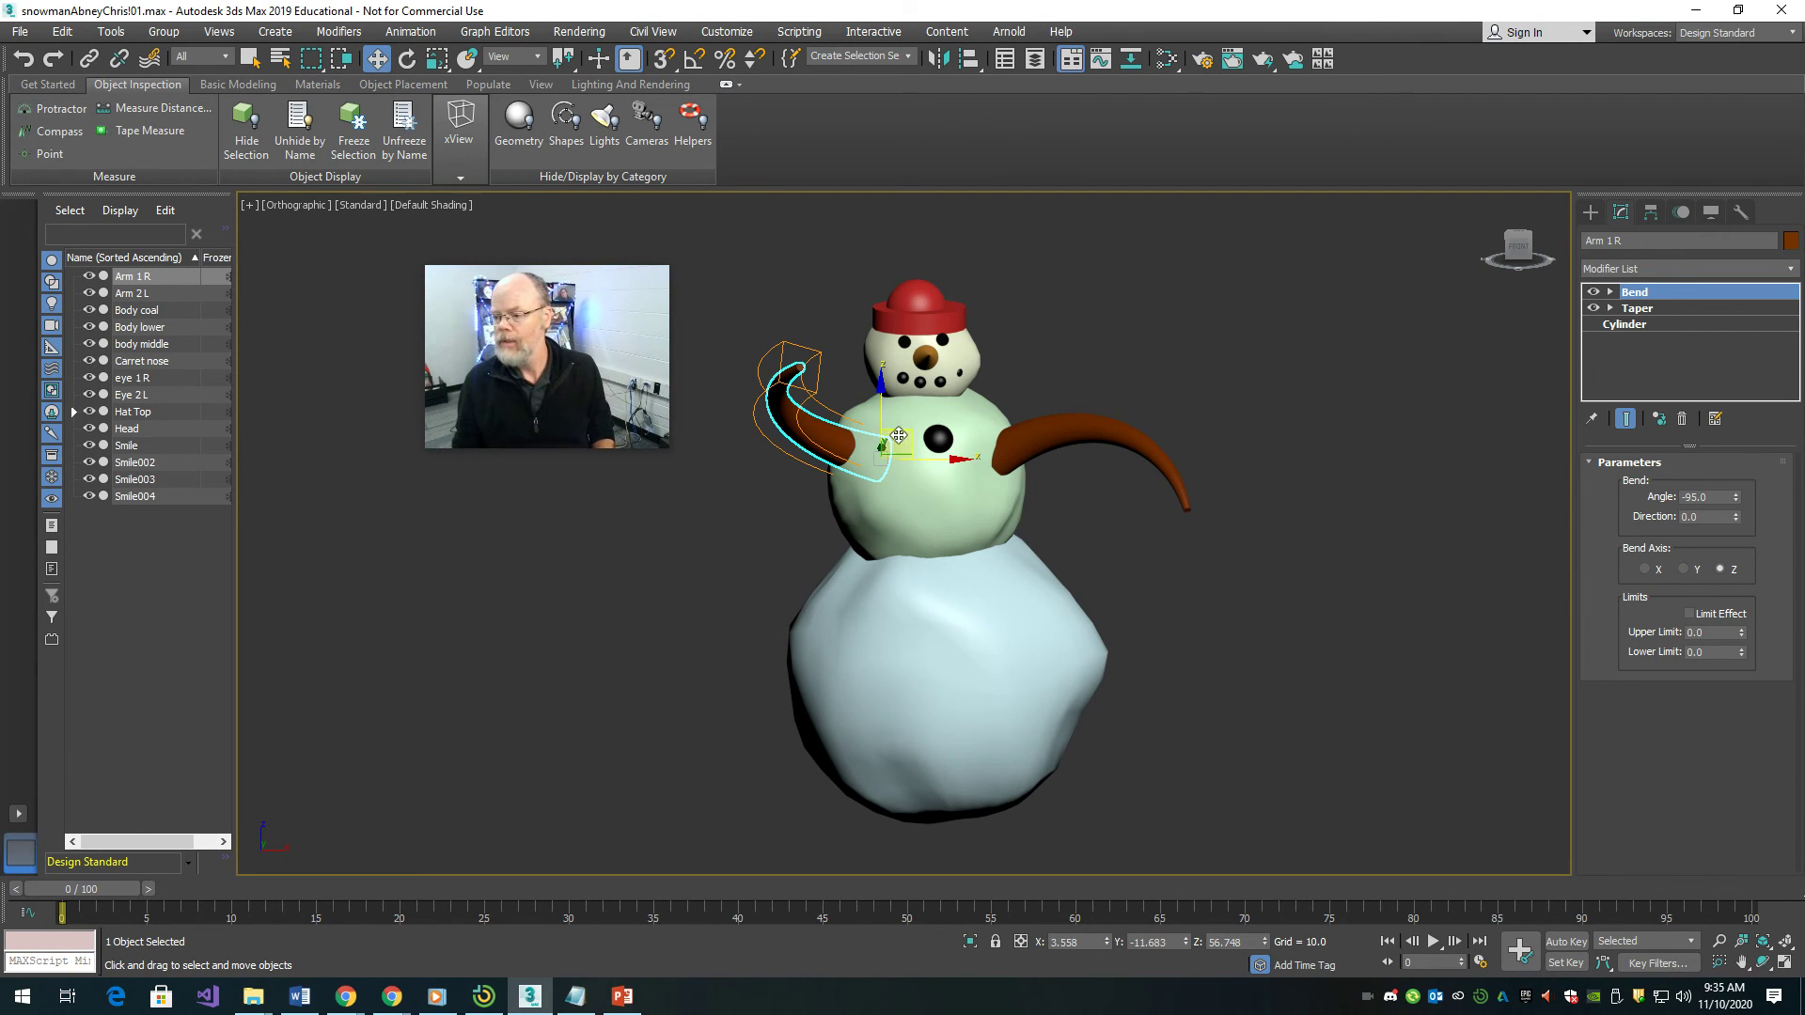
left_click(1645, 326)
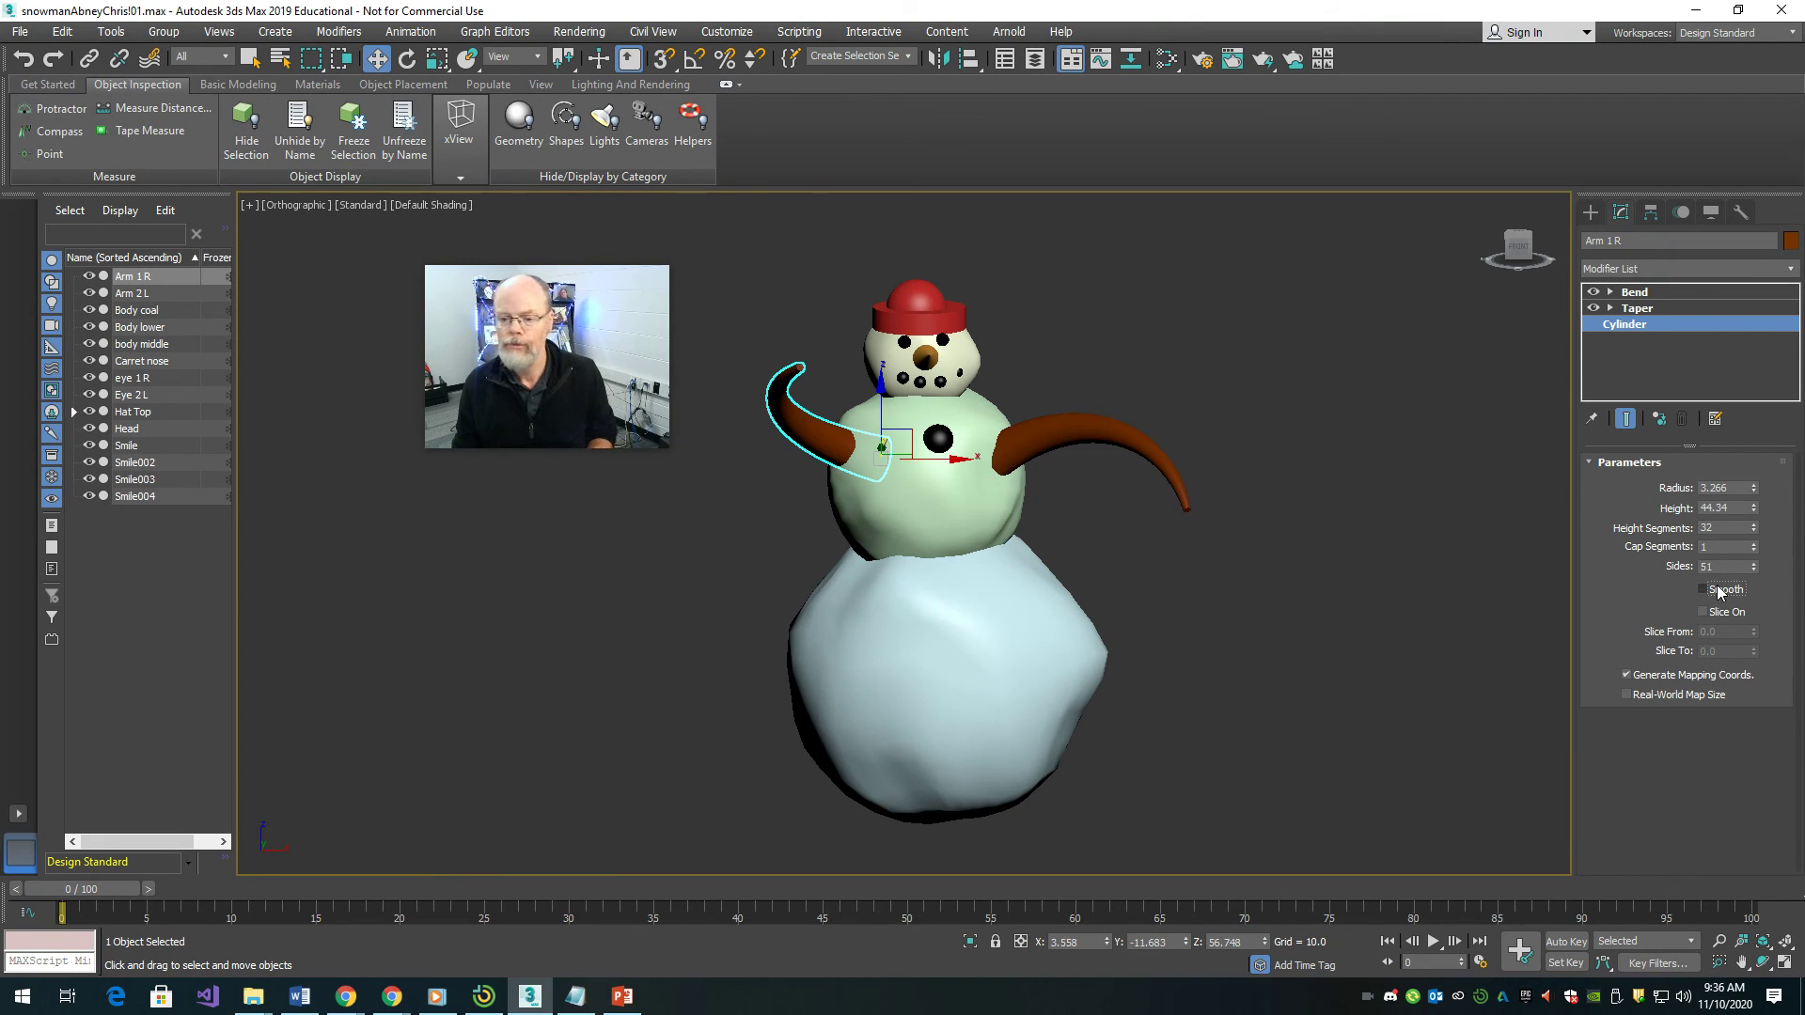
left_click(1524, 641)
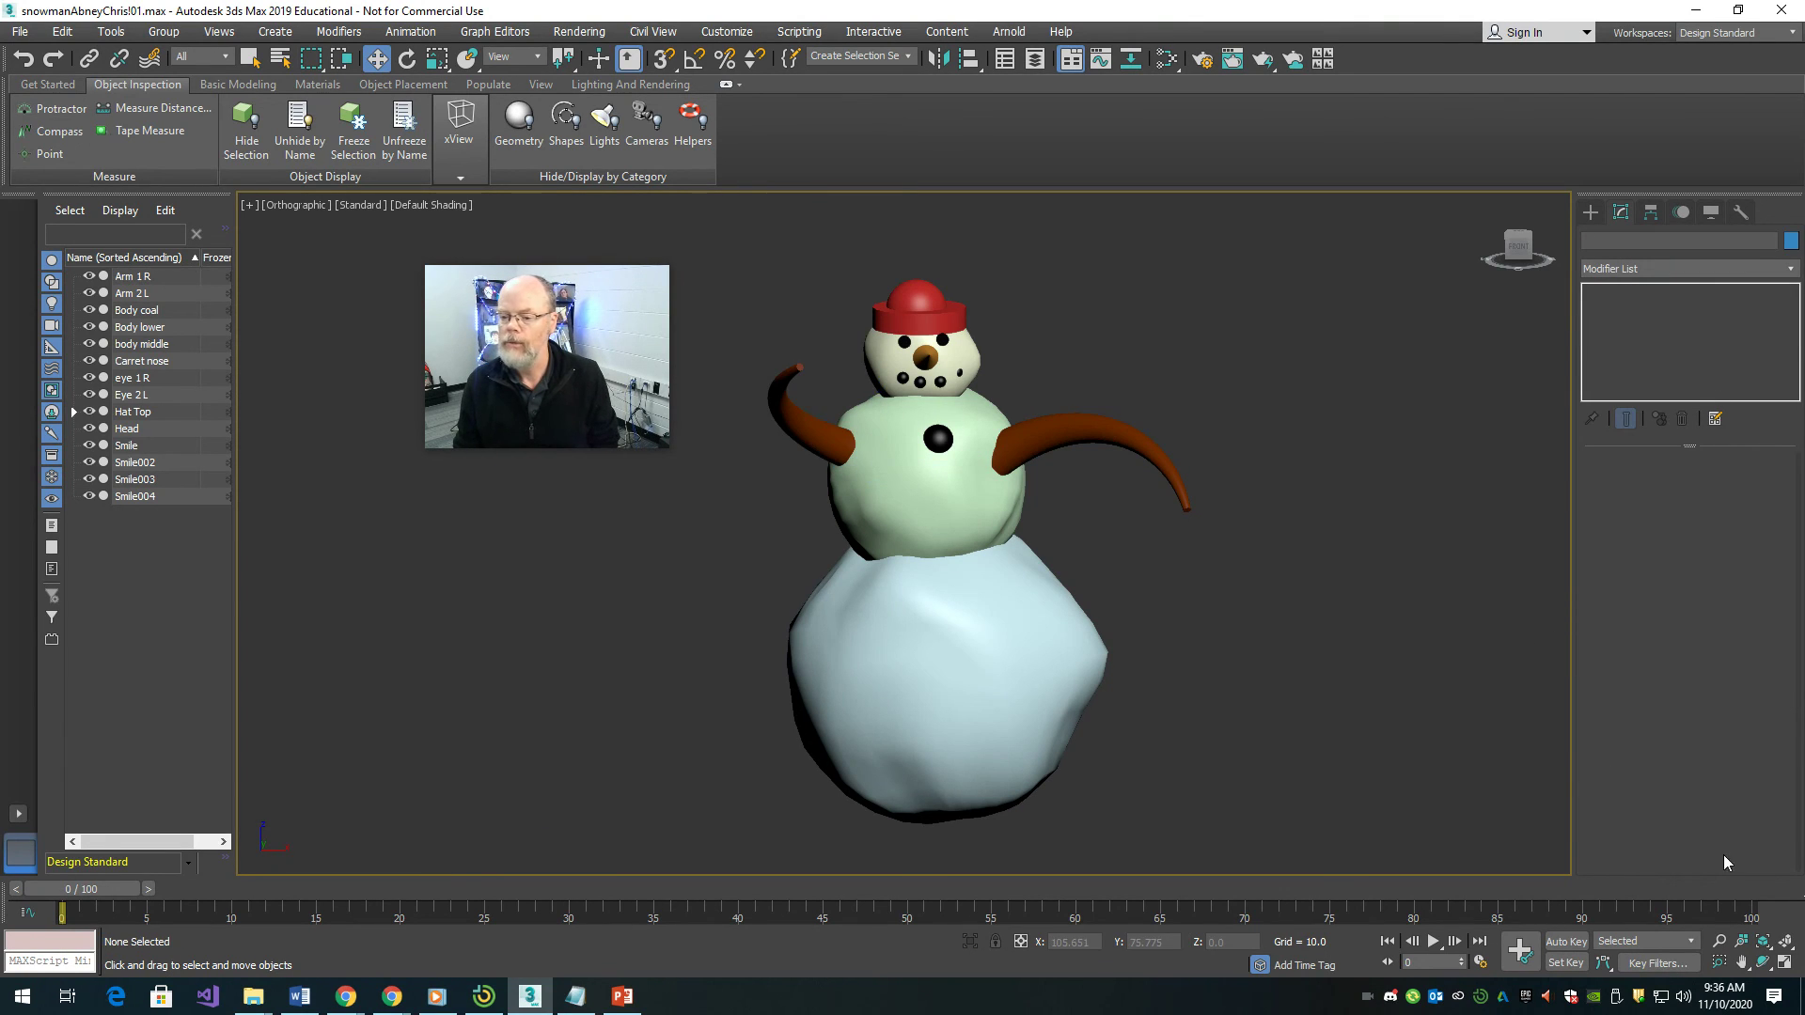
- Select Arm 1 R and add a Twist modifier on top of its Bend and Taper
left_click(797, 417)
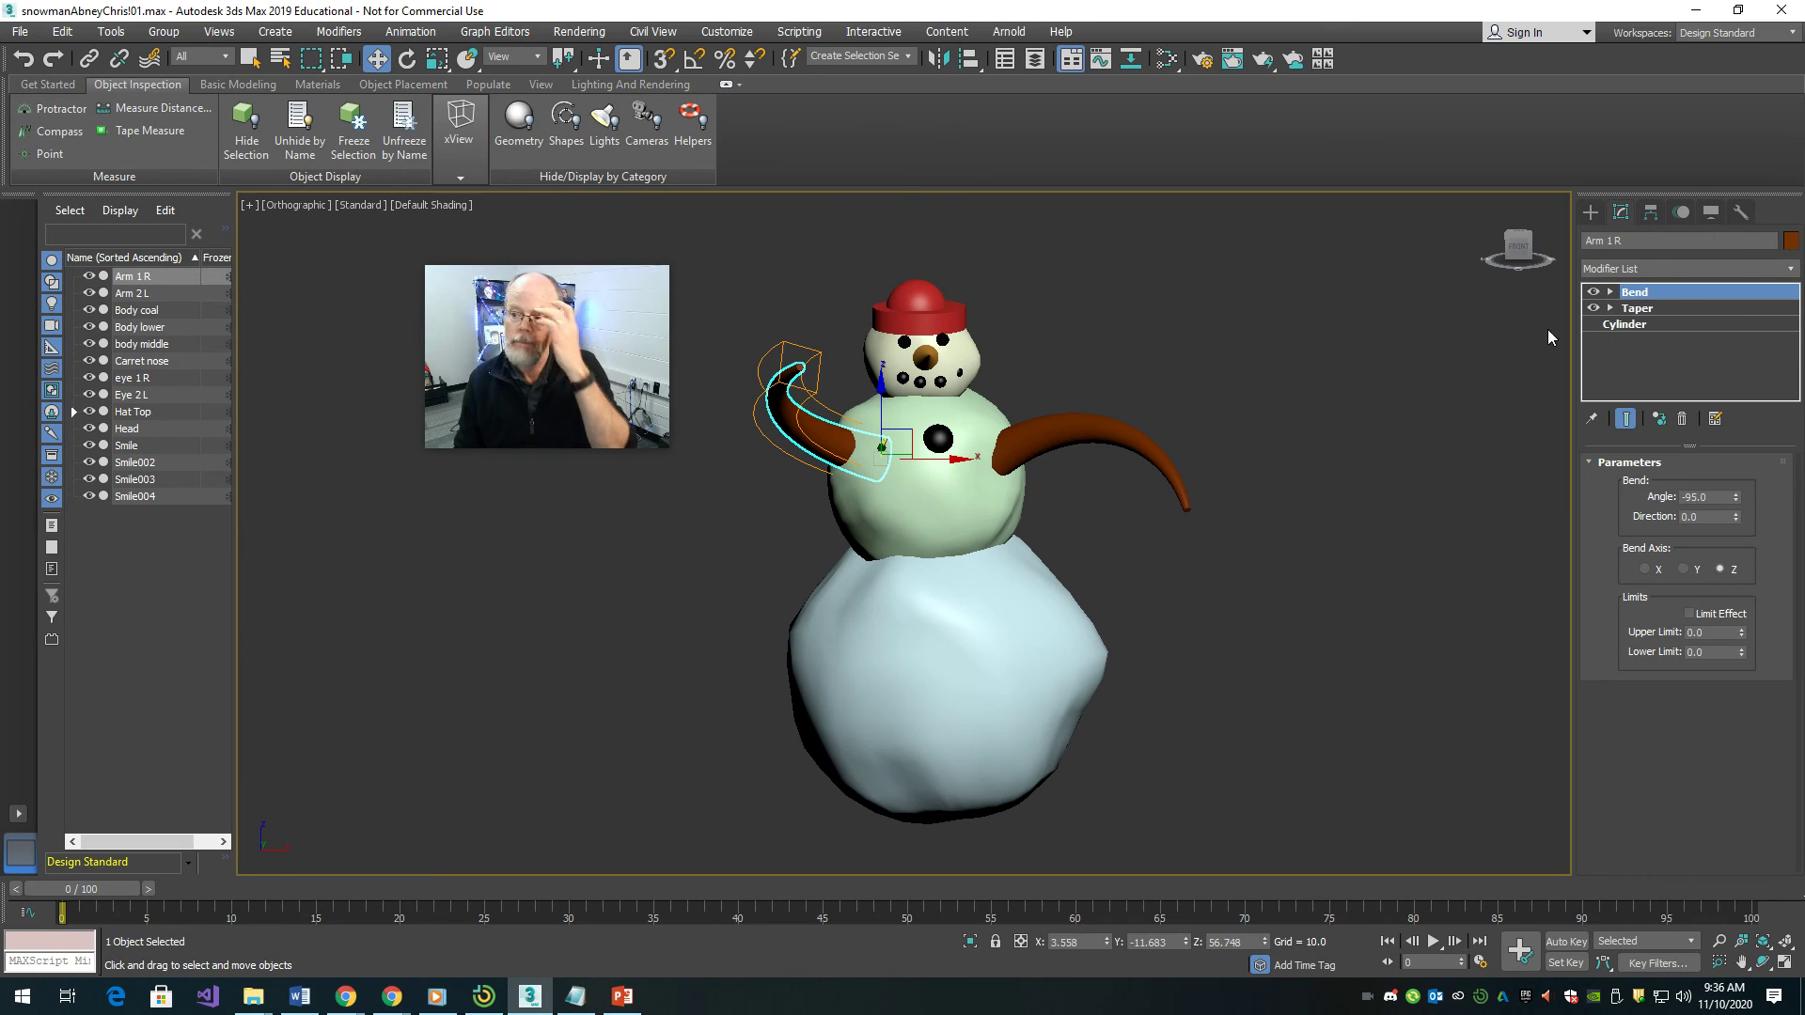
left_click(1645, 269)
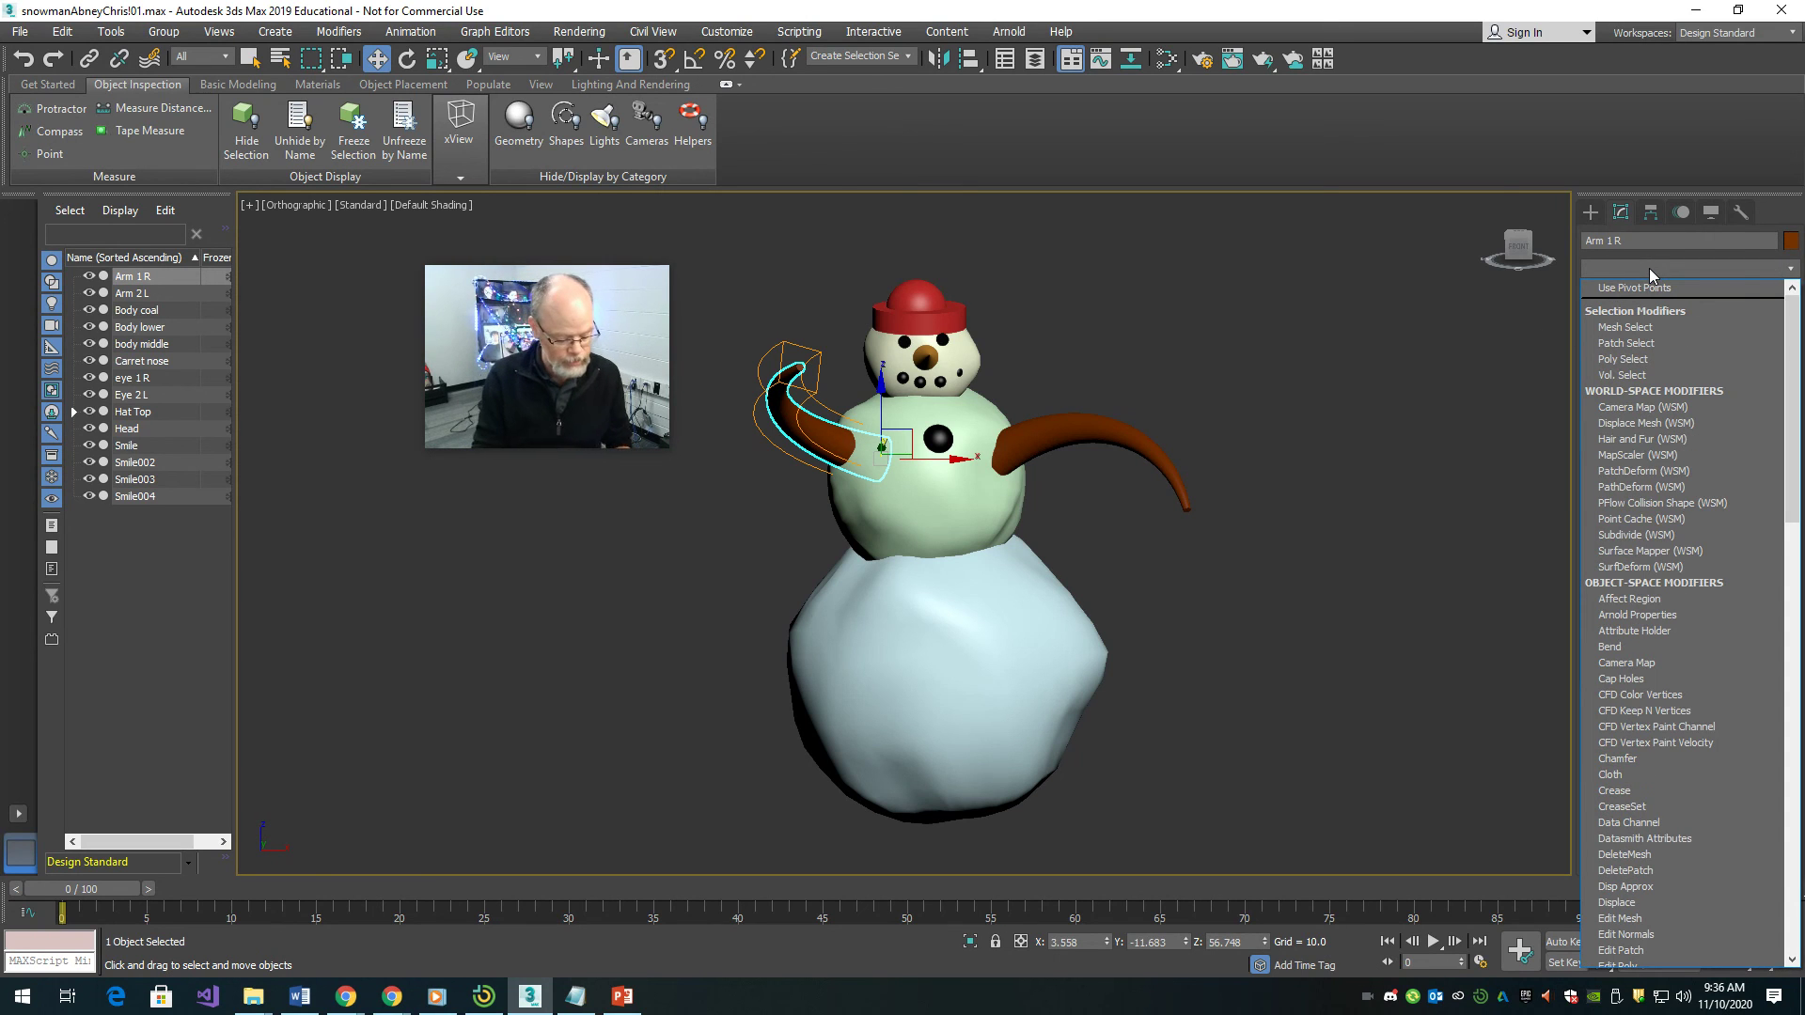
type("tw")
key("Return")
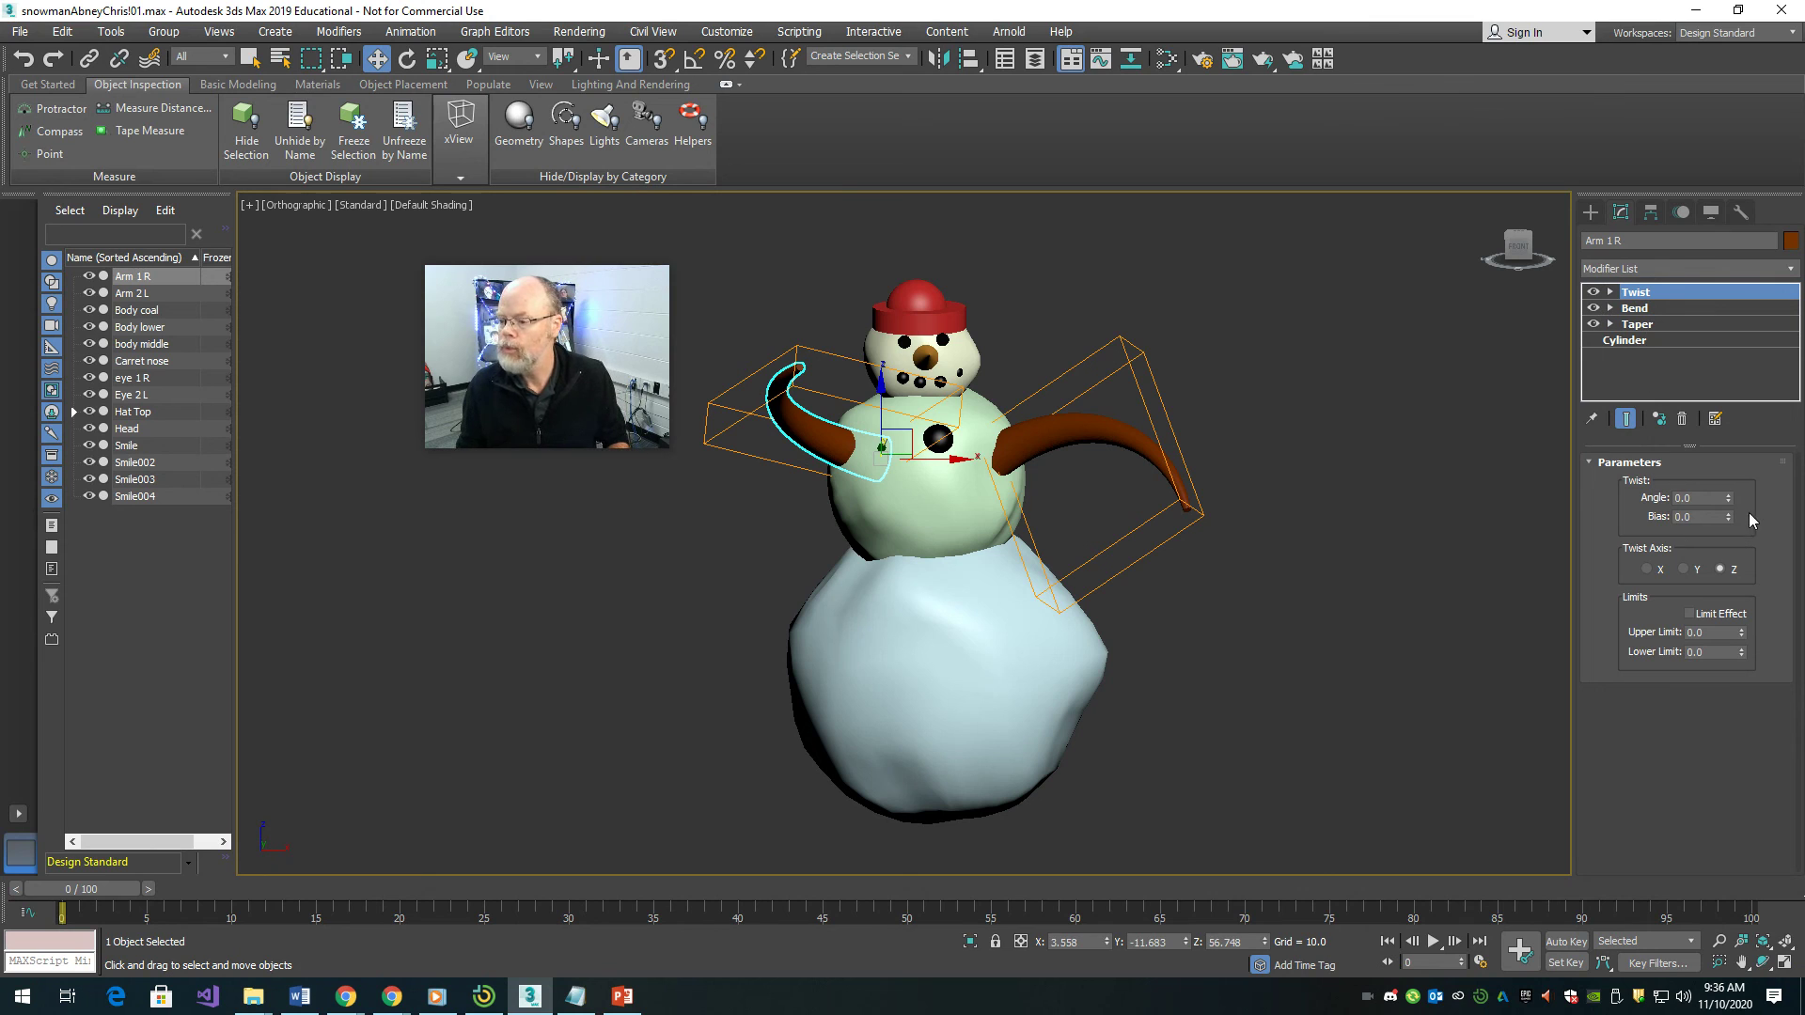
- Try a Twist angle of 82 about the Z, Y and X axes, and settle on the X axis with an angle of 18
left_click_drag(1726, 498, 1708, 341)
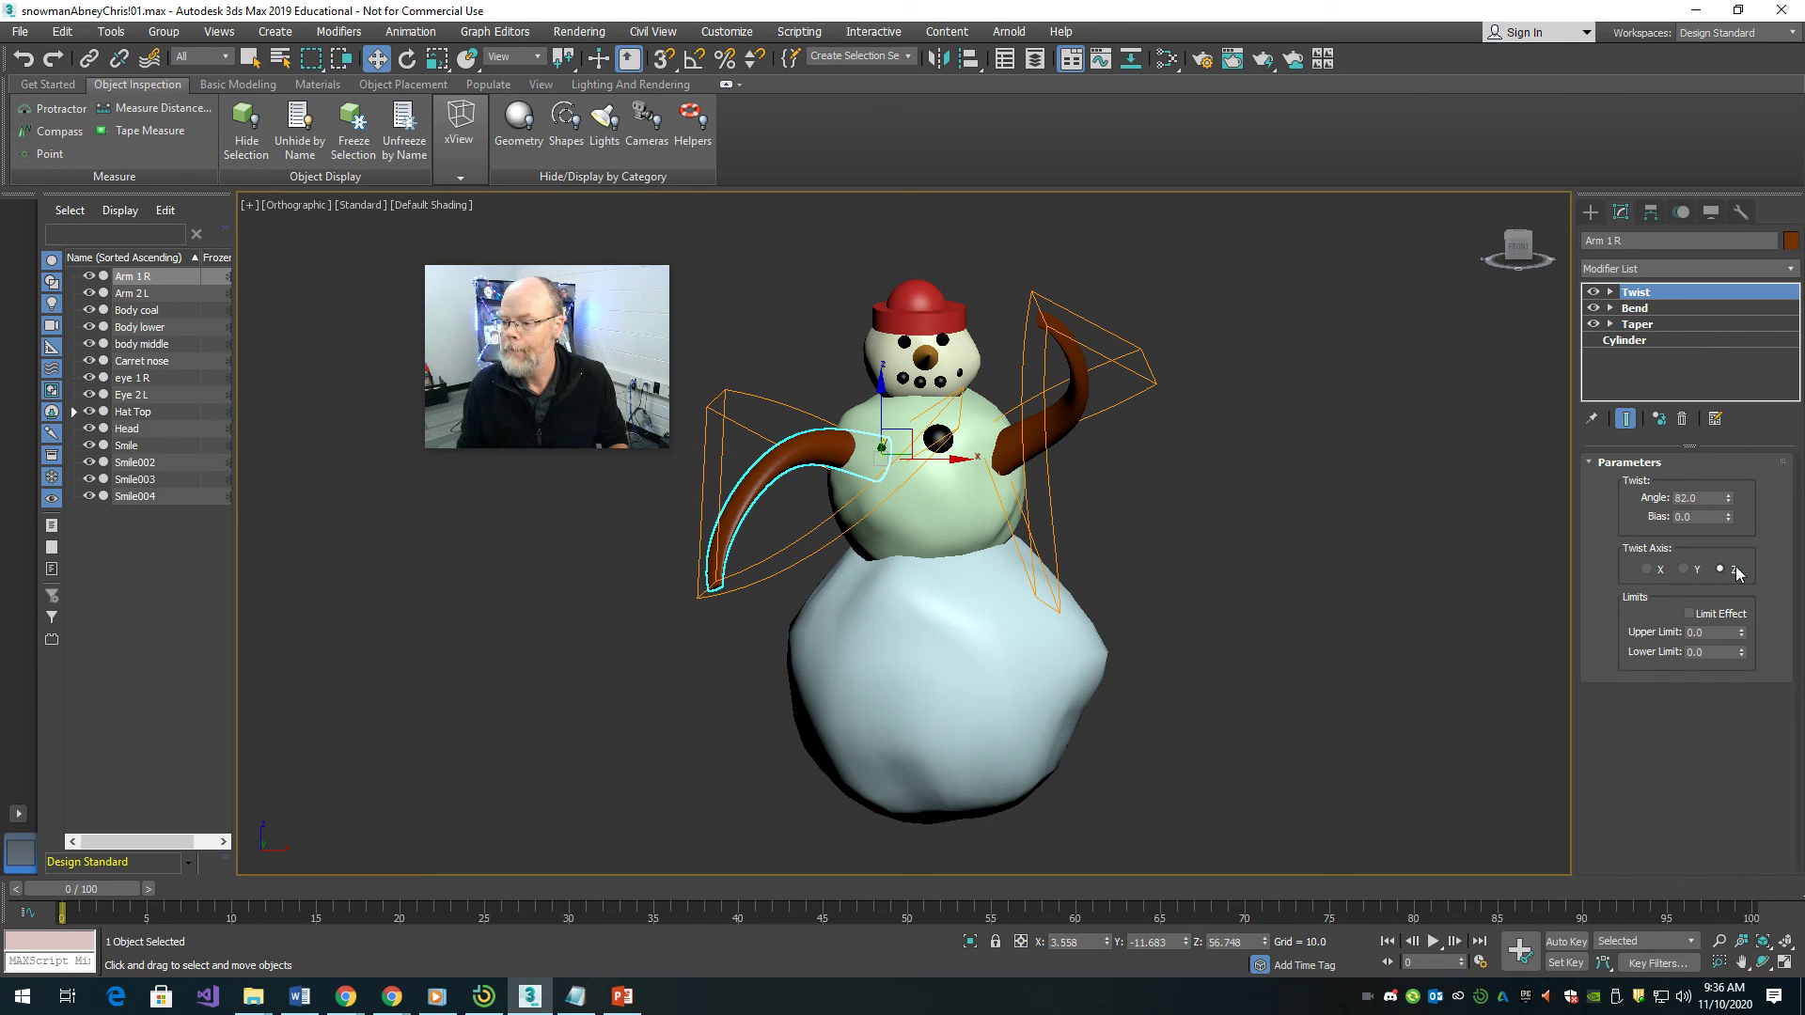
left_click(1696, 569)
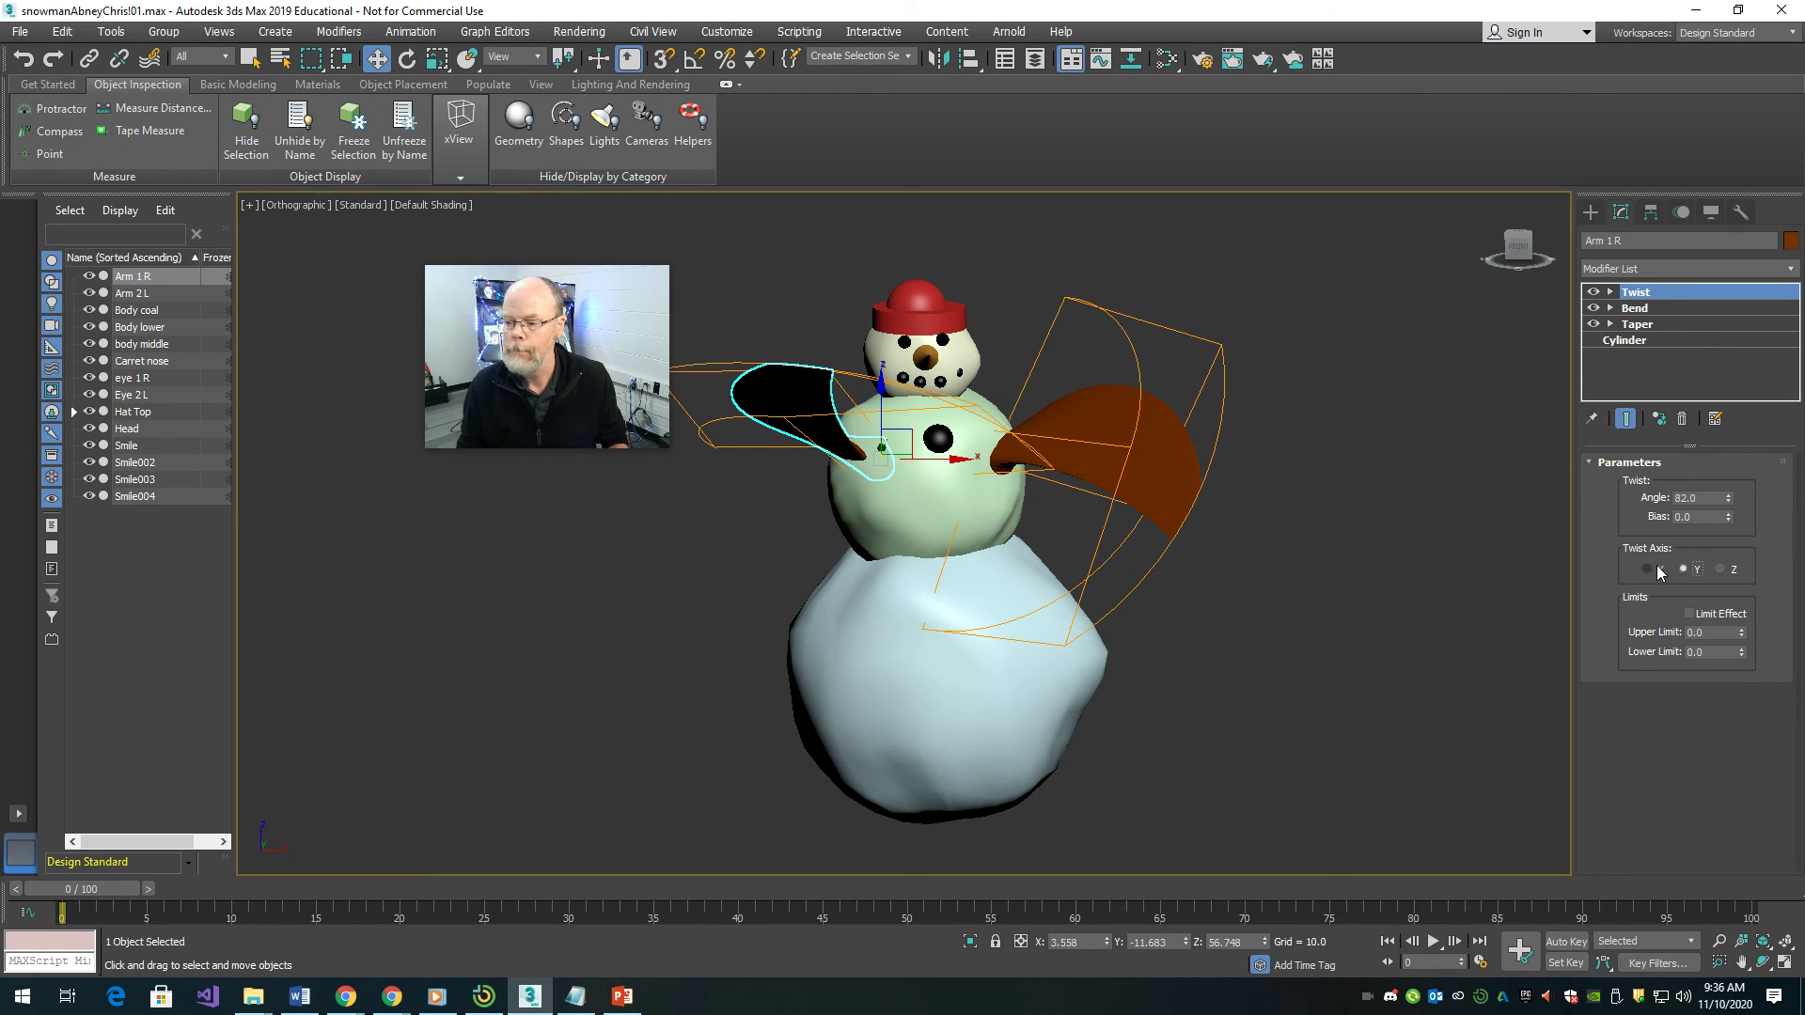
left_click(1652, 570)
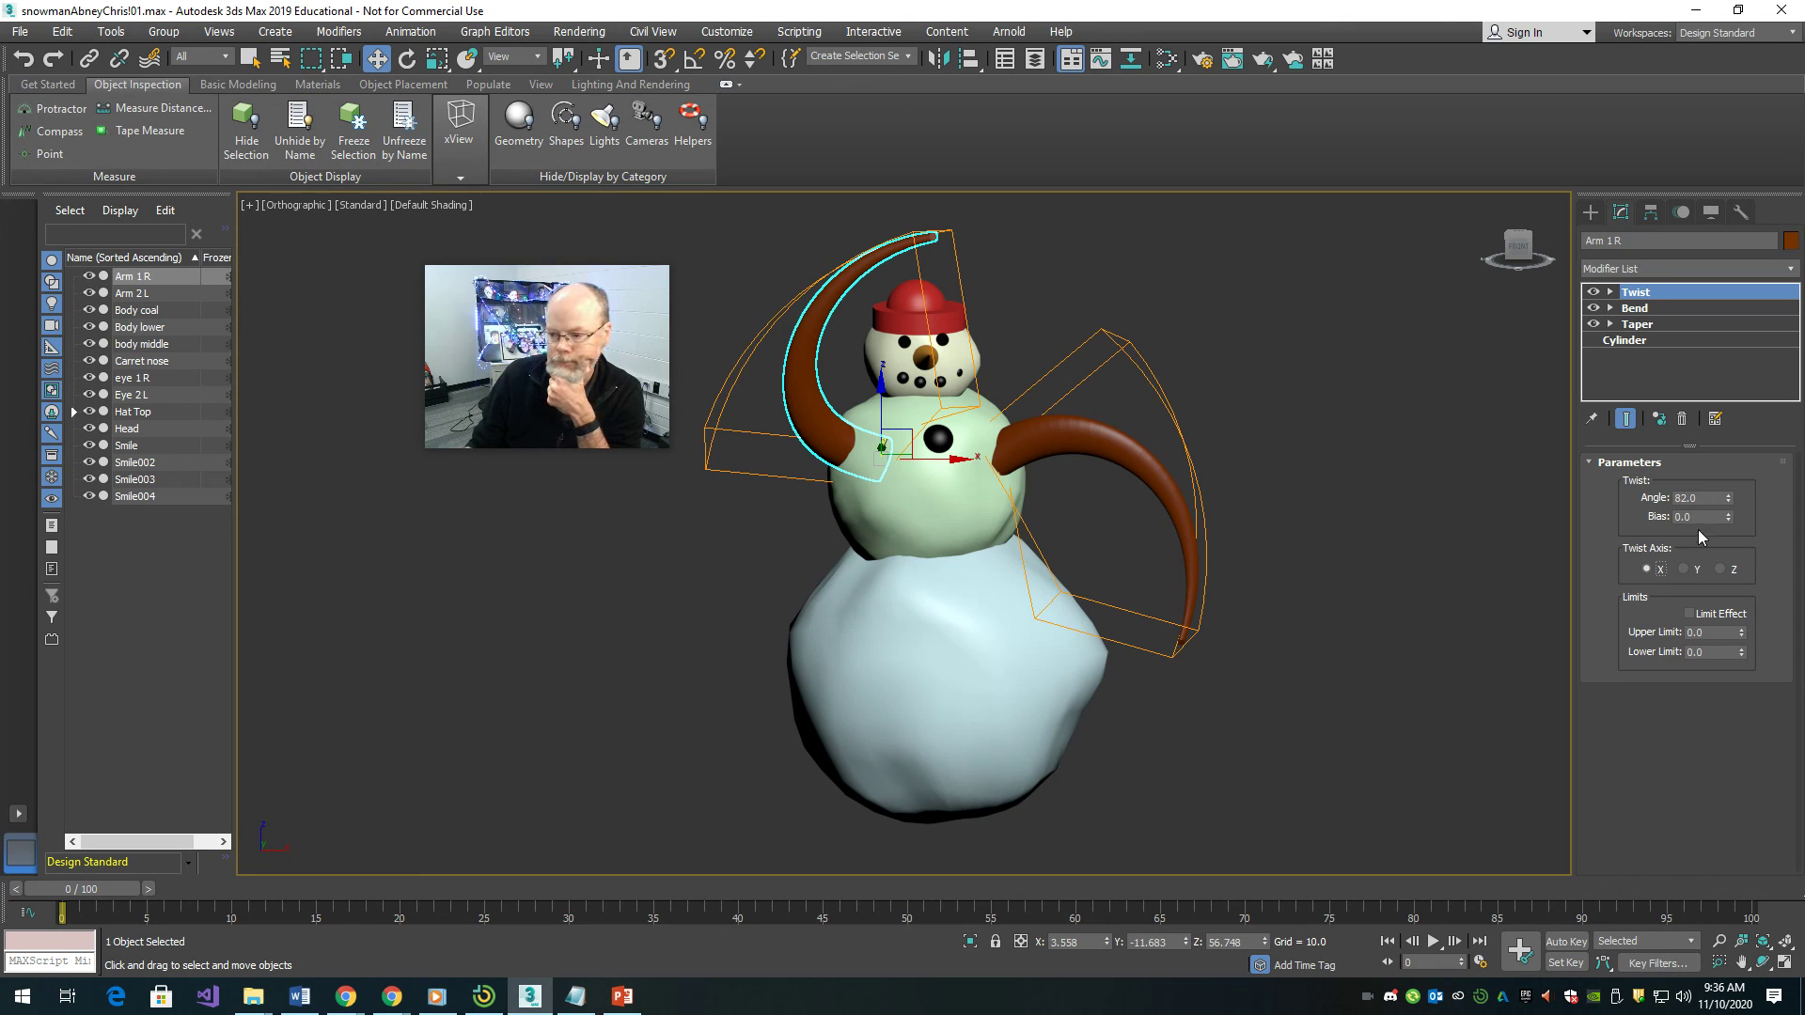
left_click_drag(1728, 498, 1726, 627)
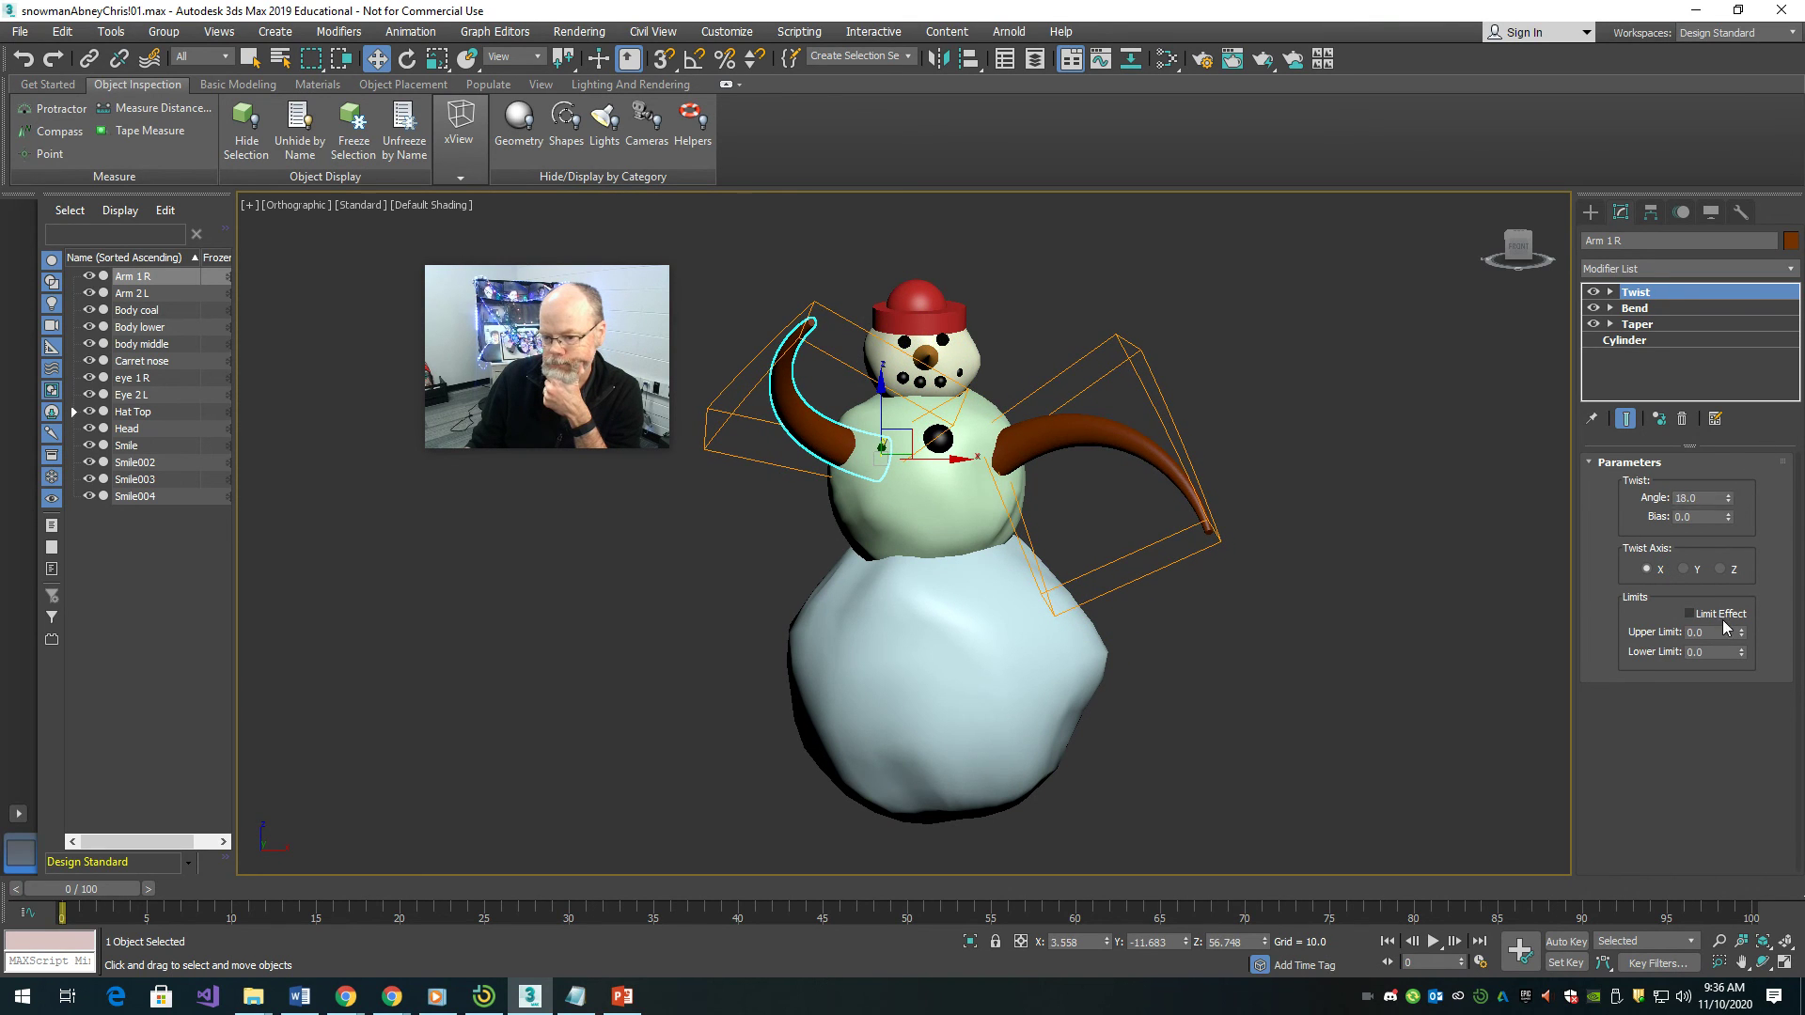
left_click(1417, 459)
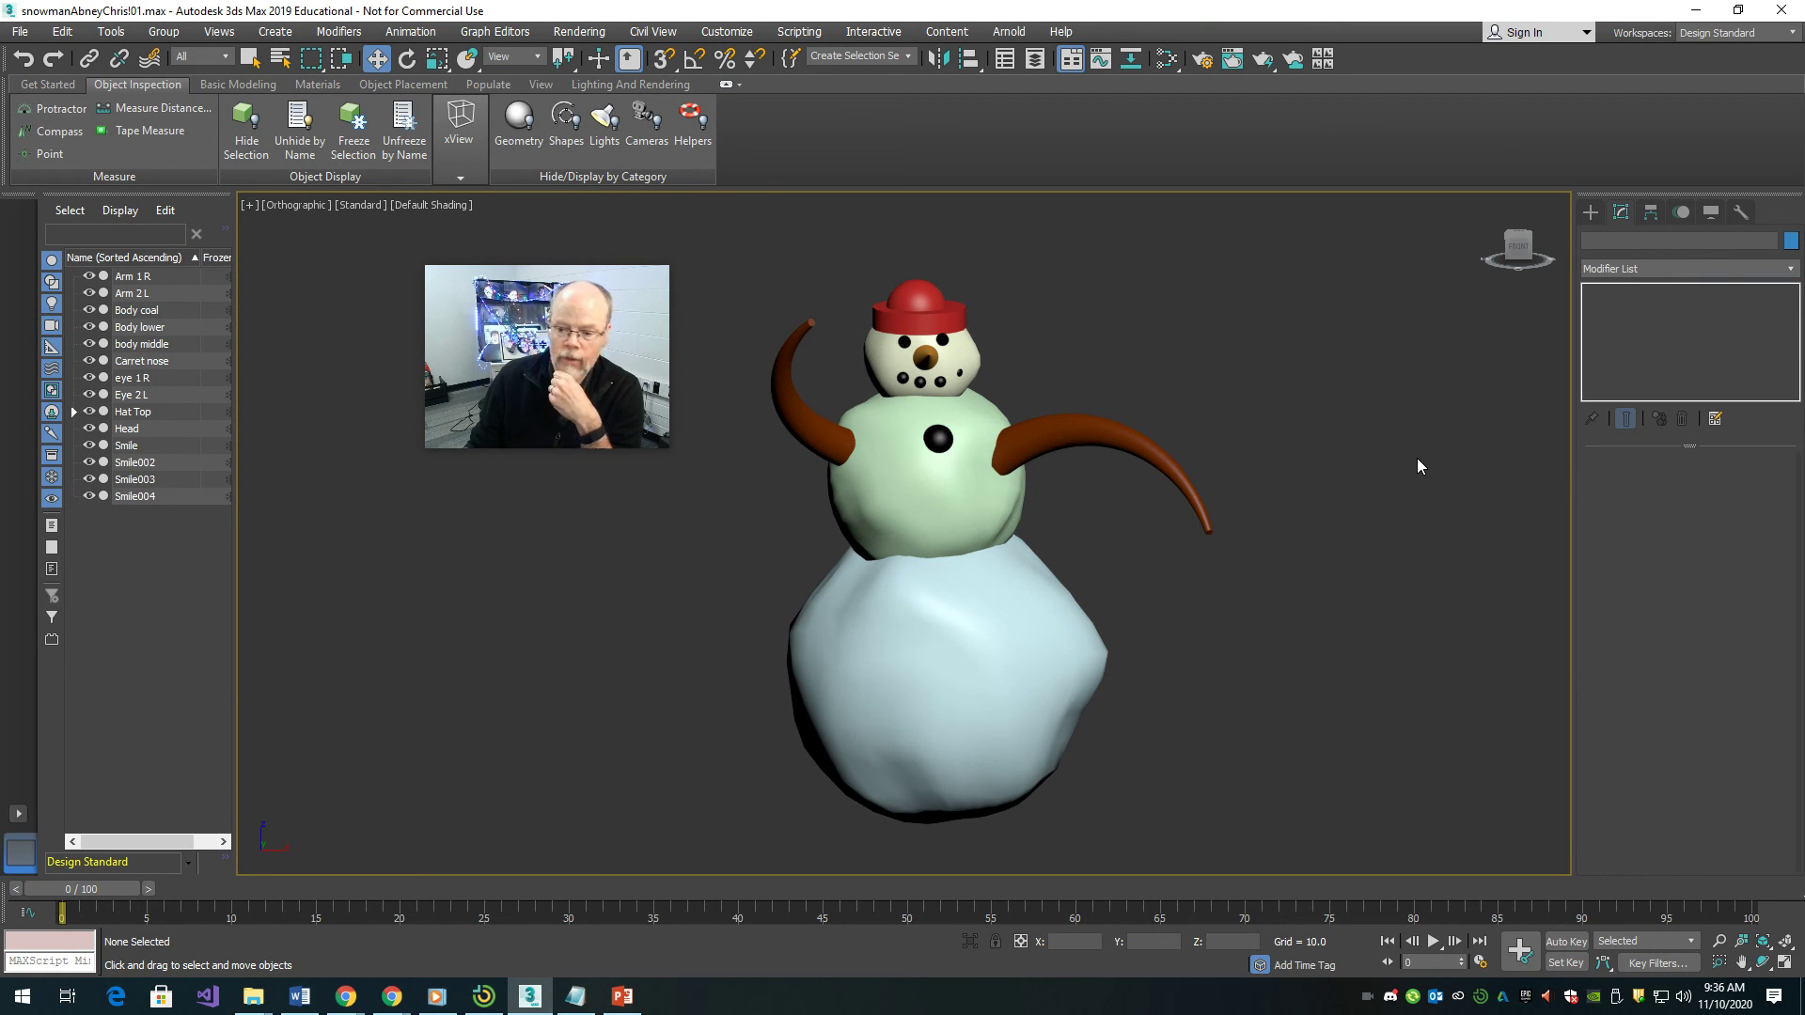
- Select Arm 2 L and compare the arms with the Taper, Bend and Twist modifiers each switched off and back on
left_click(1119, 452)
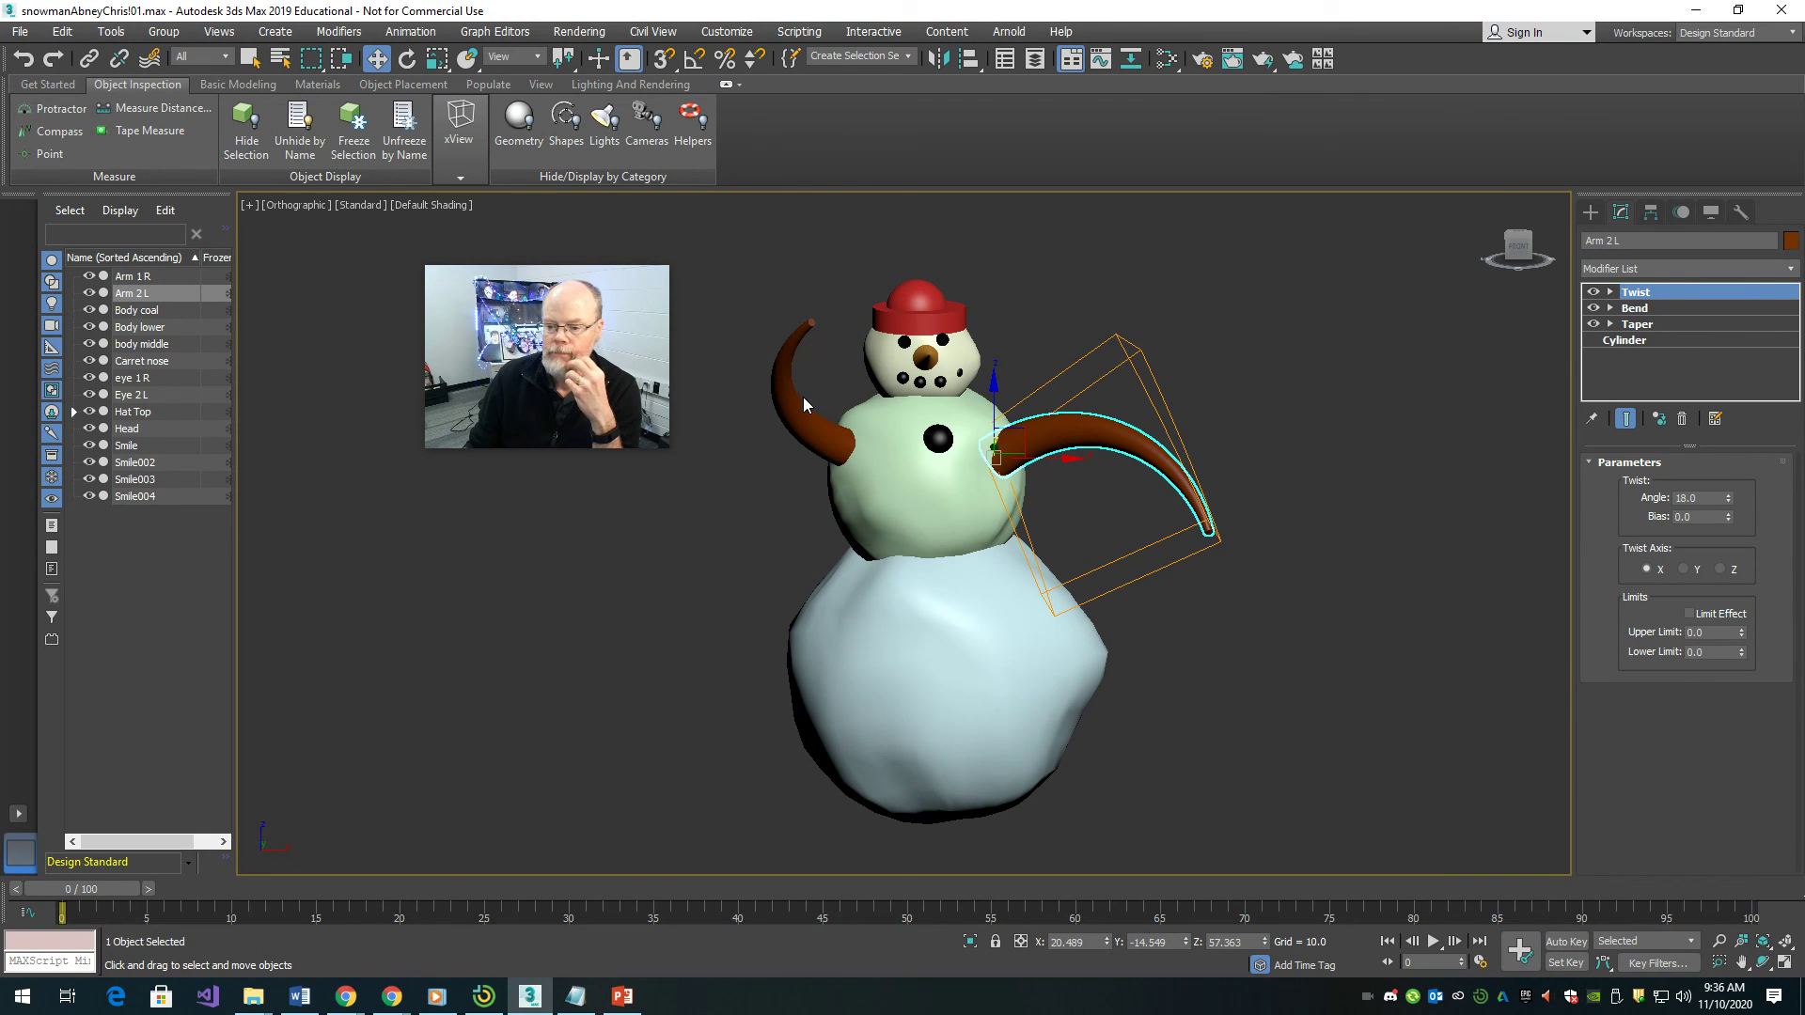
left_click(1594, 324)
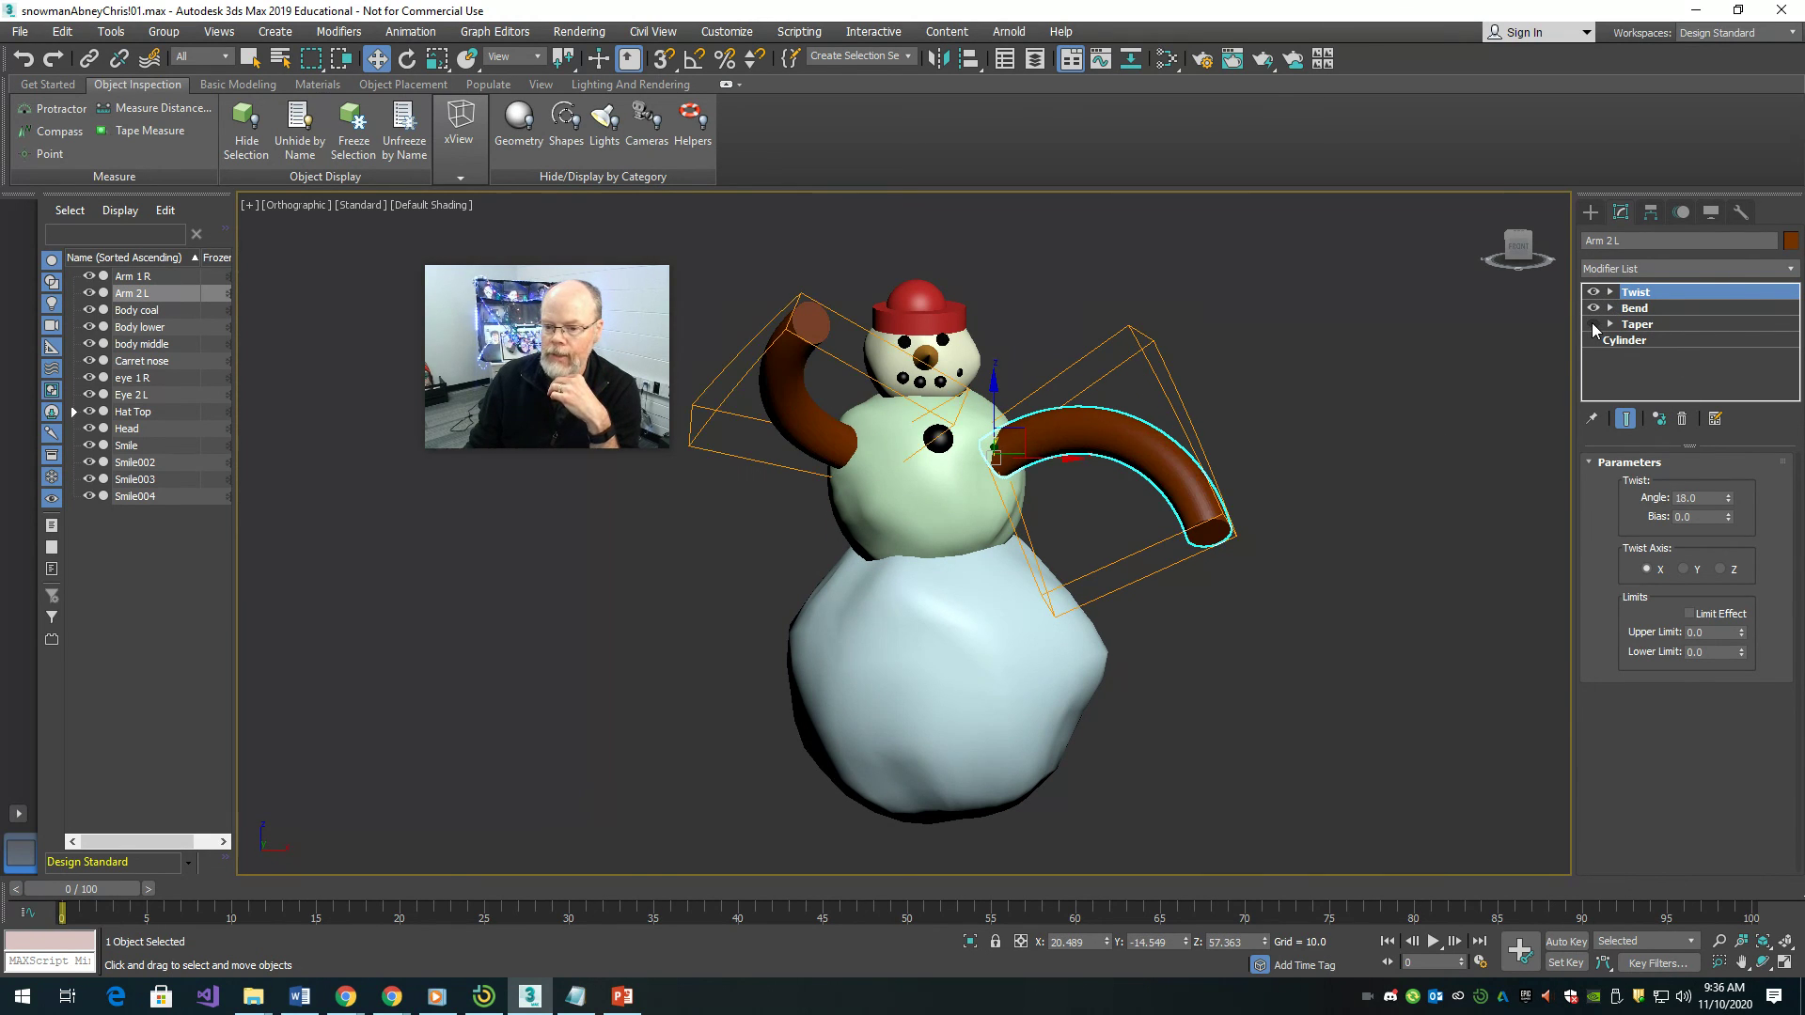
left_click(1594, 308)
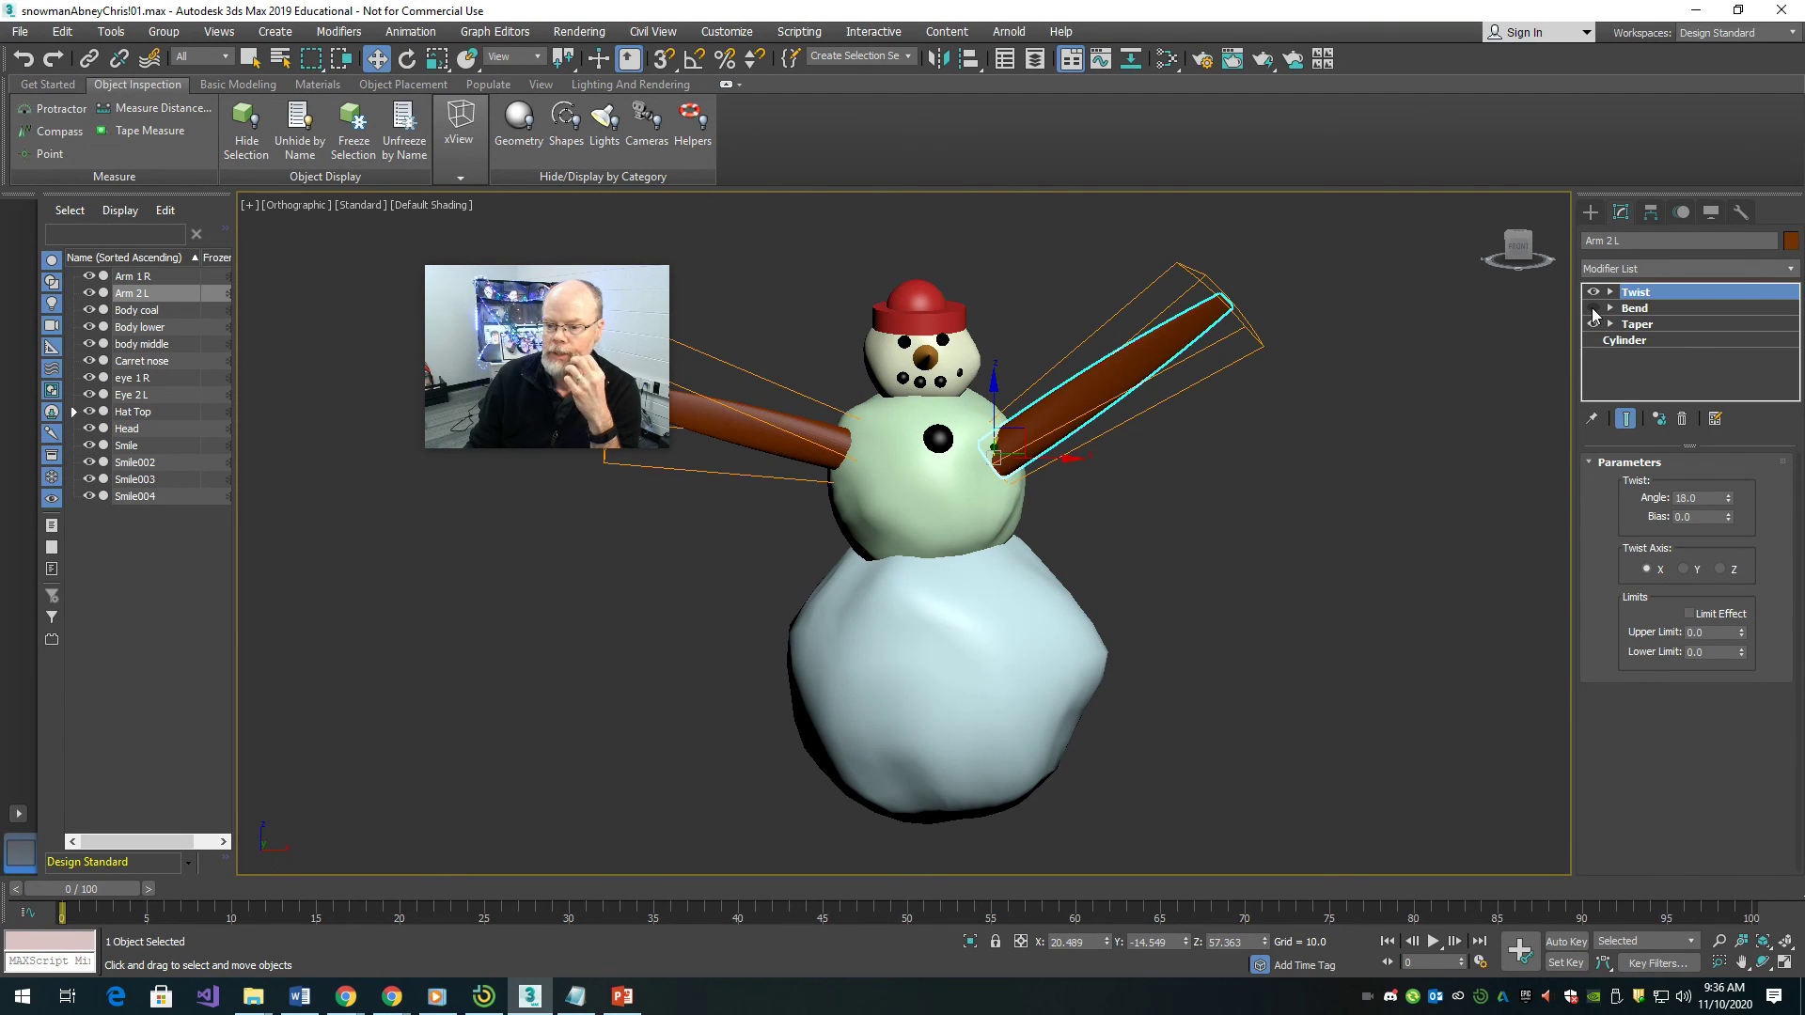
left_click(1594, 308)
left_click(1593, 325)
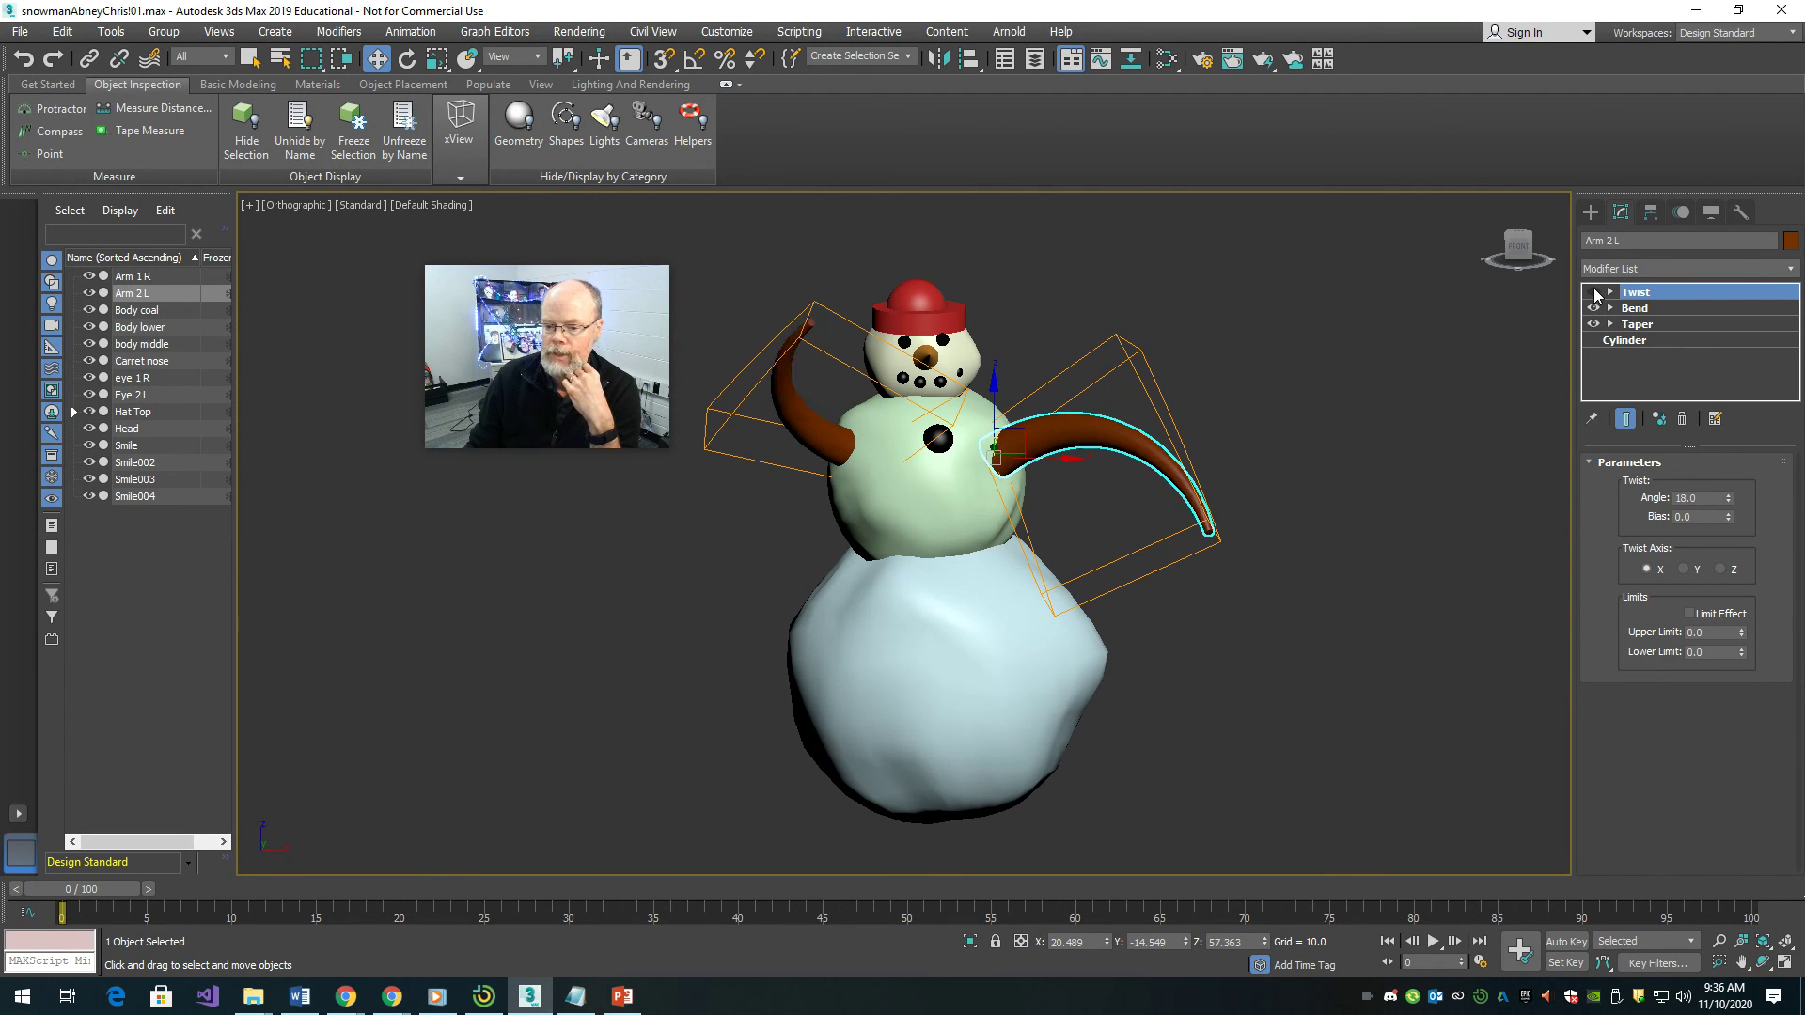
left_click(1594, 293)
left_click(1593, 293)
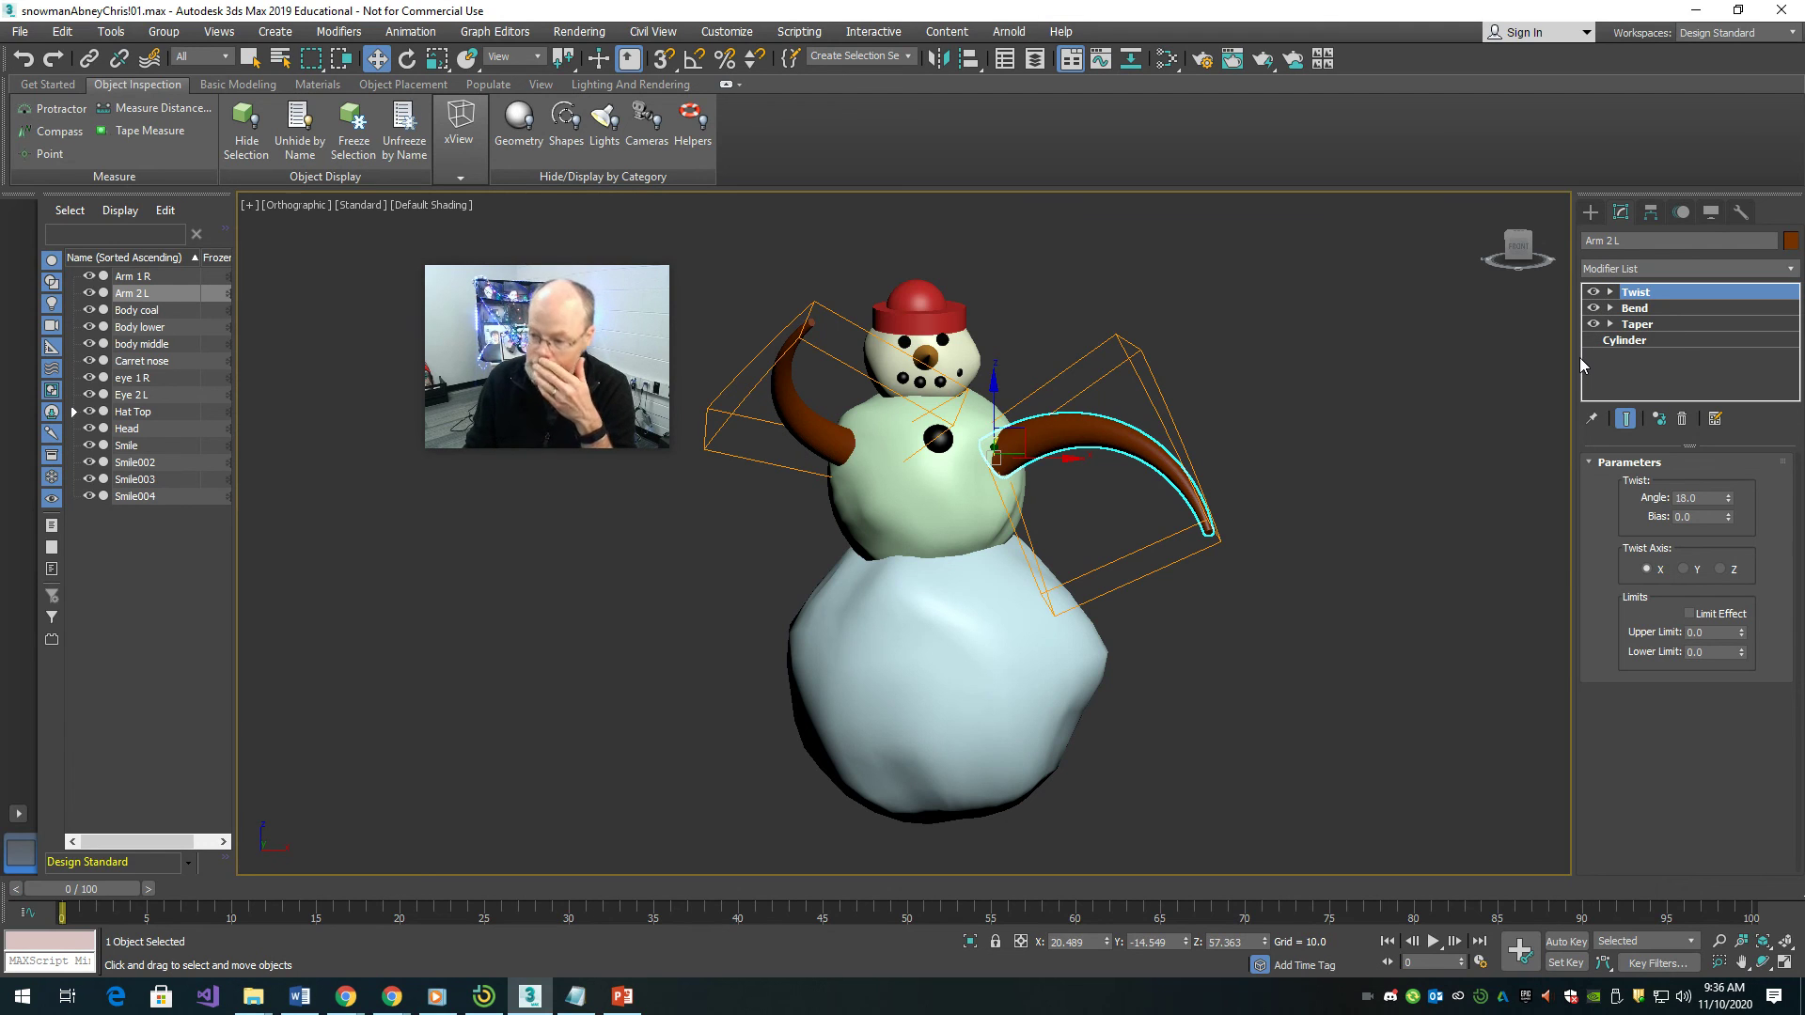
left_click(1405, 524)
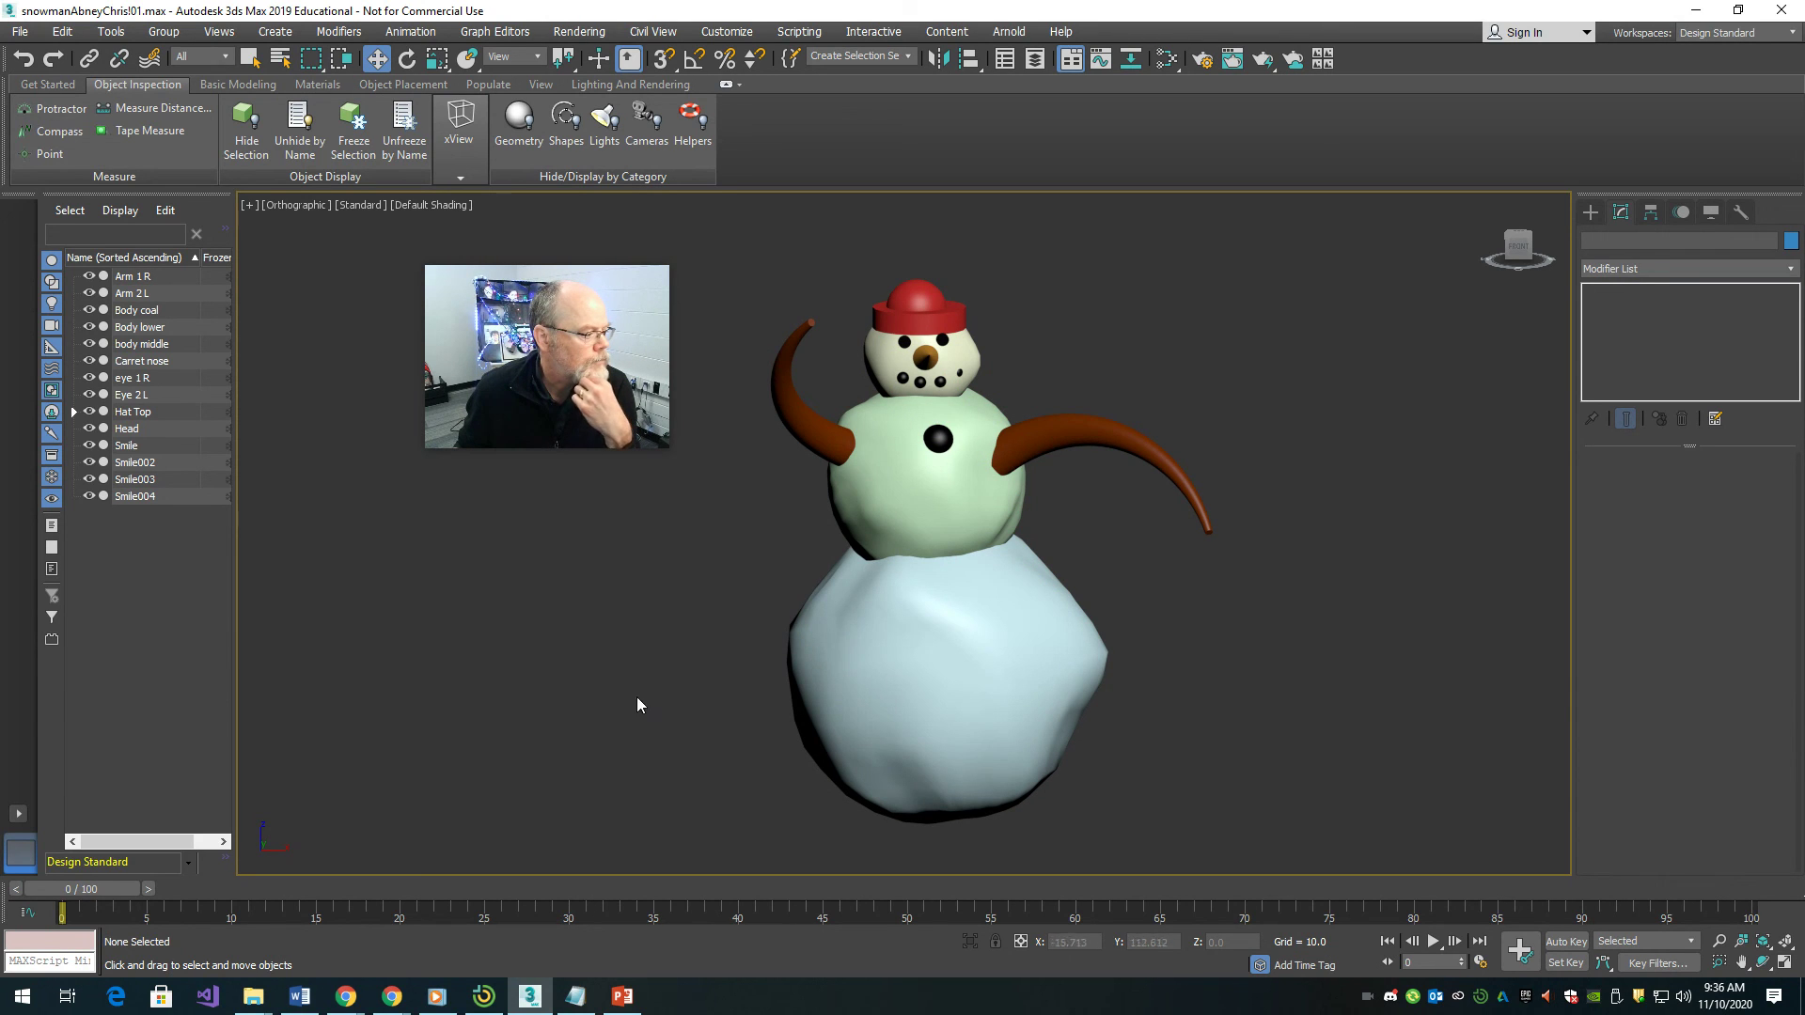
- Switch to LanSchool Teacher Console and open a remote control session on student workstation X133K-16
left_click(1698, 10)
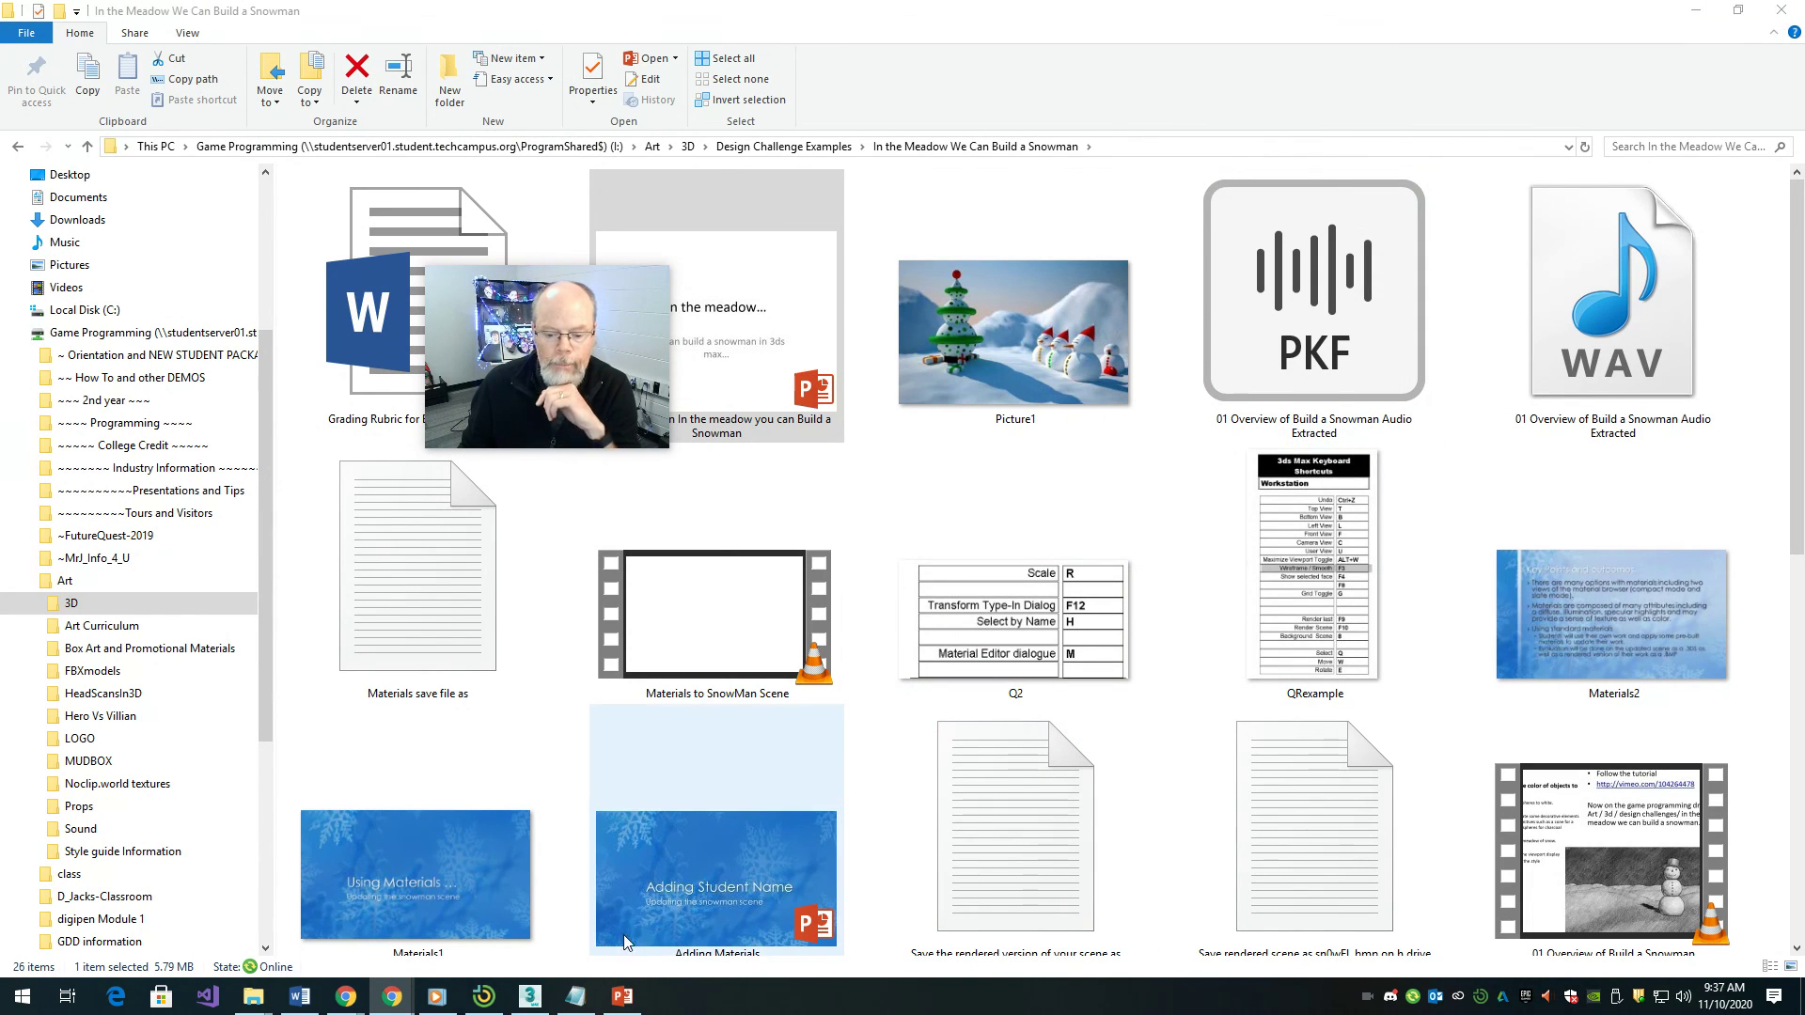
left_click(483, 996)
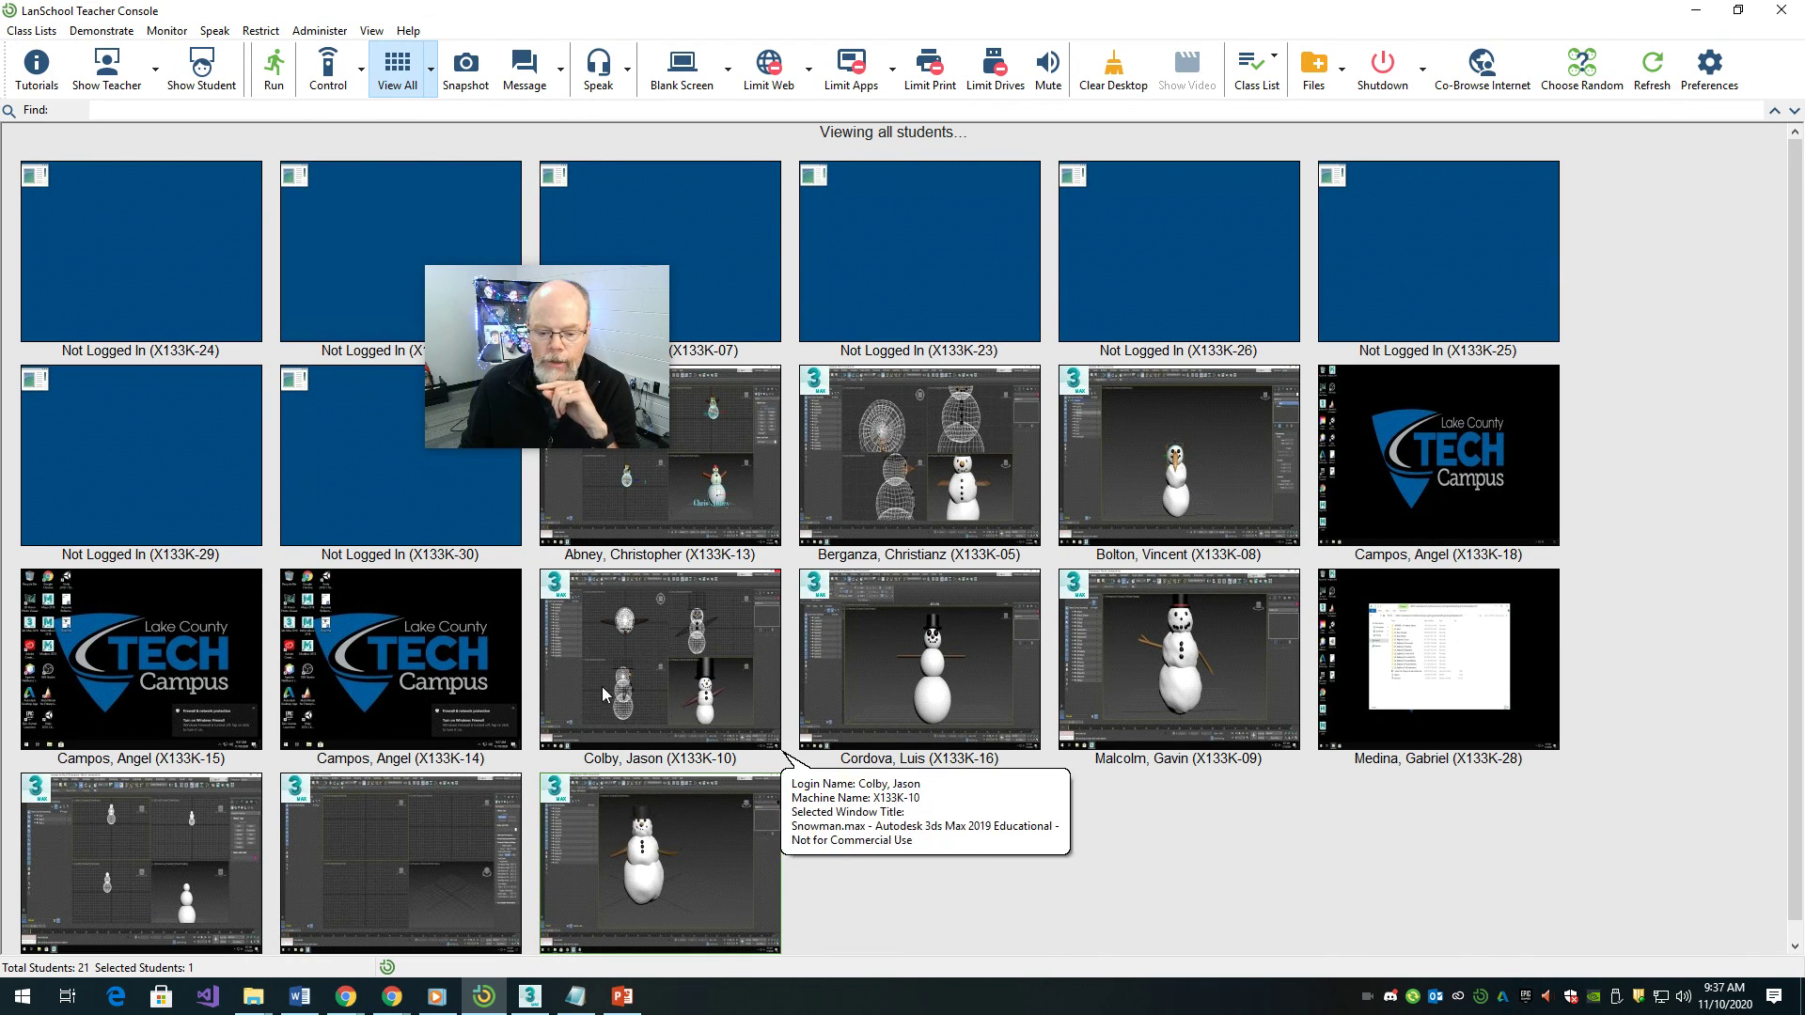
double_click(974, 668)
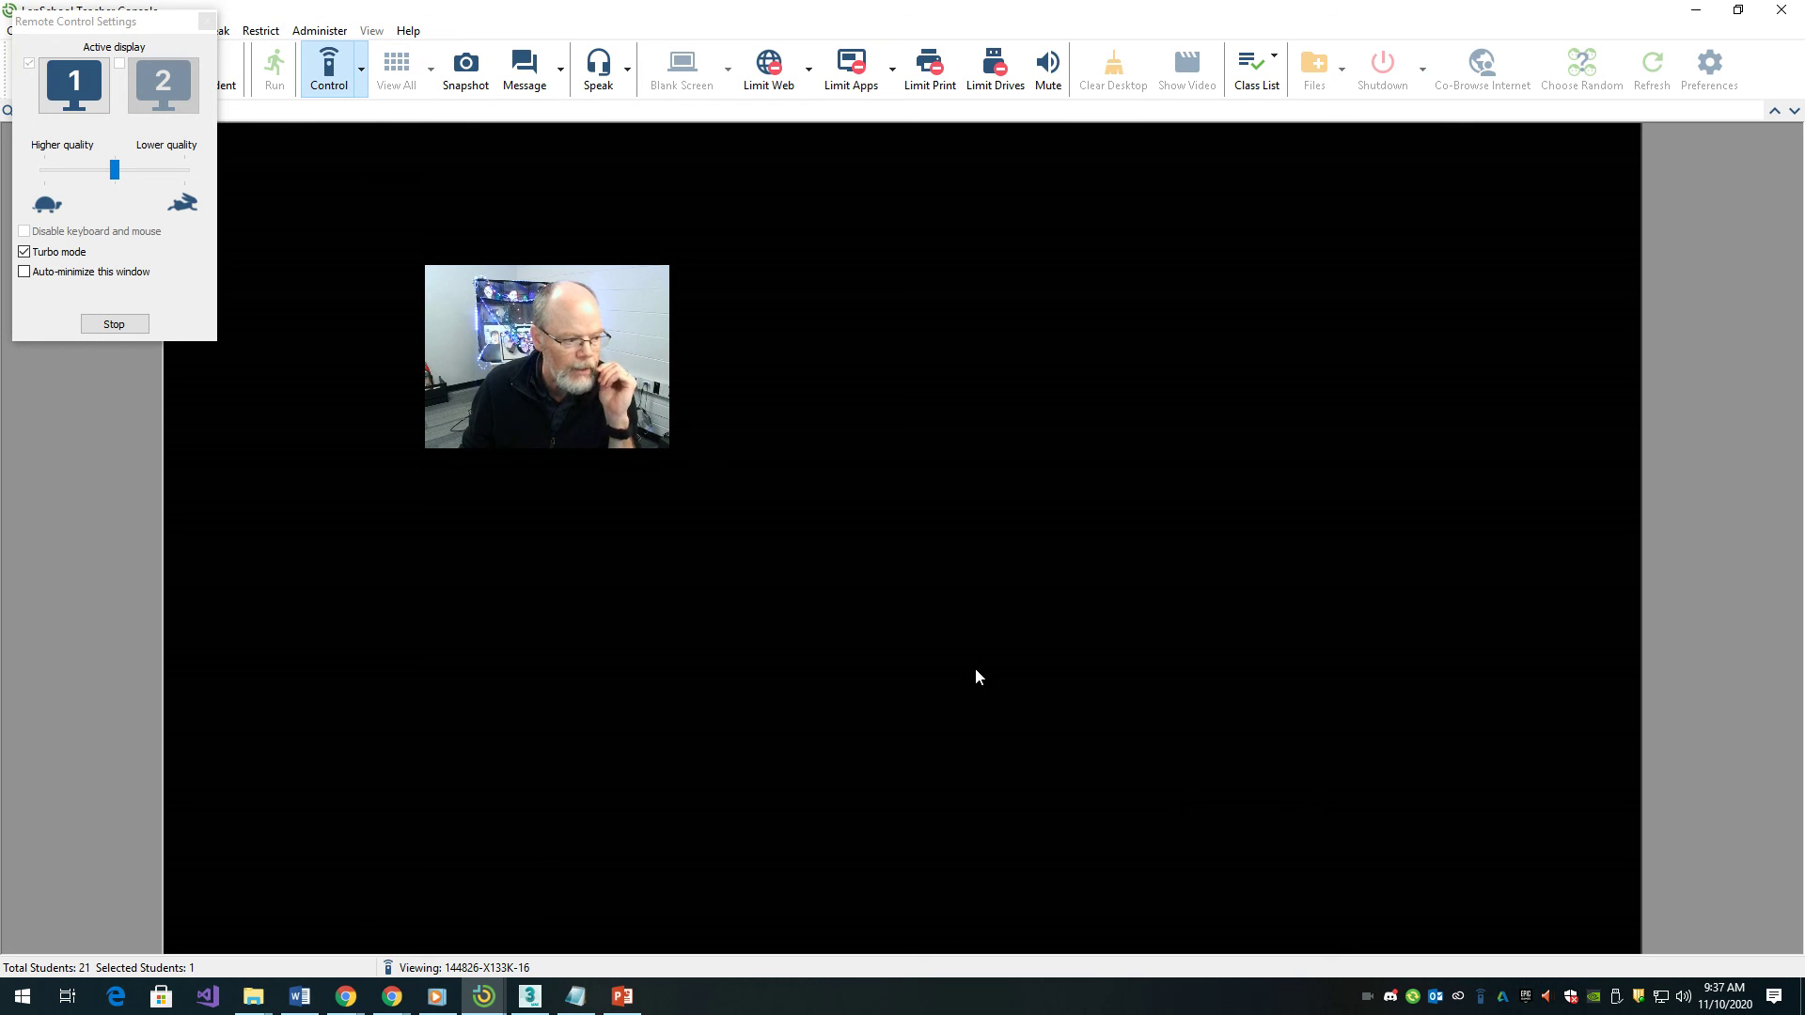
mouse_move(601, 416)
left_click_drag(600, 416, 720, 754)
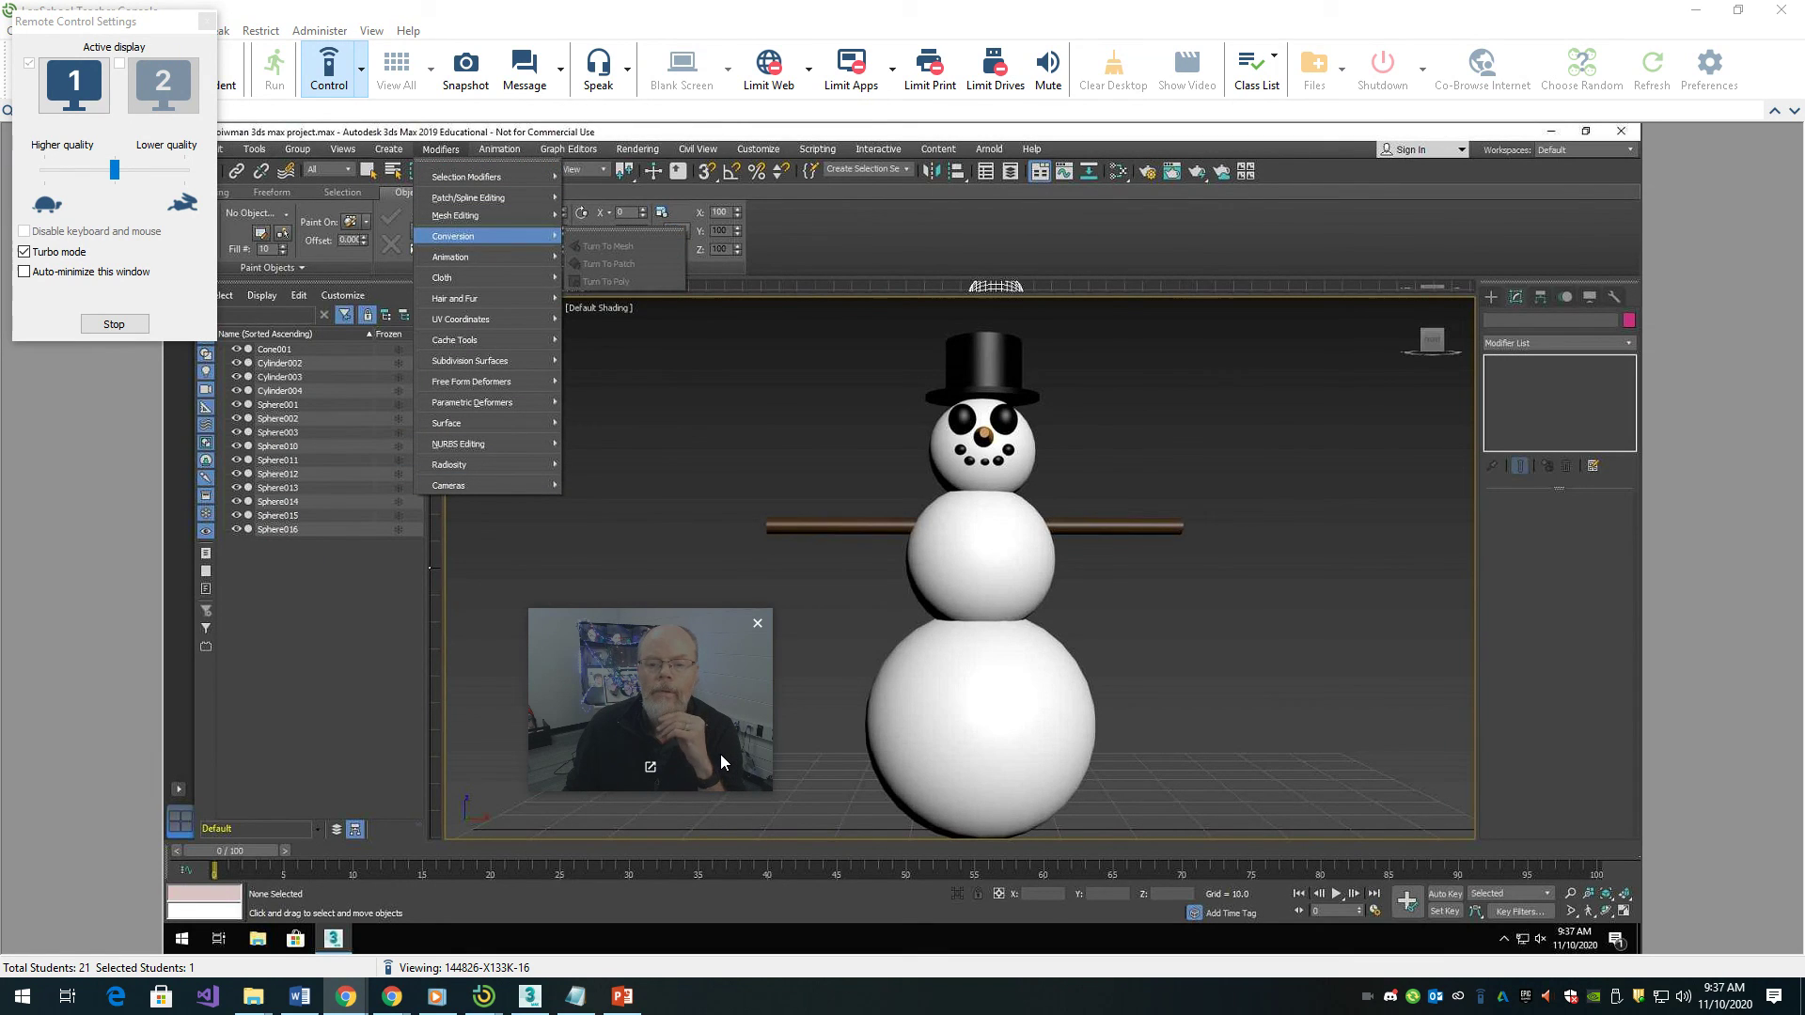
- Select the lower body sphere of the student's snowman, add a Noise modifier and set its strength to 0.5 in X, Y and Z
left_click(977, 724)
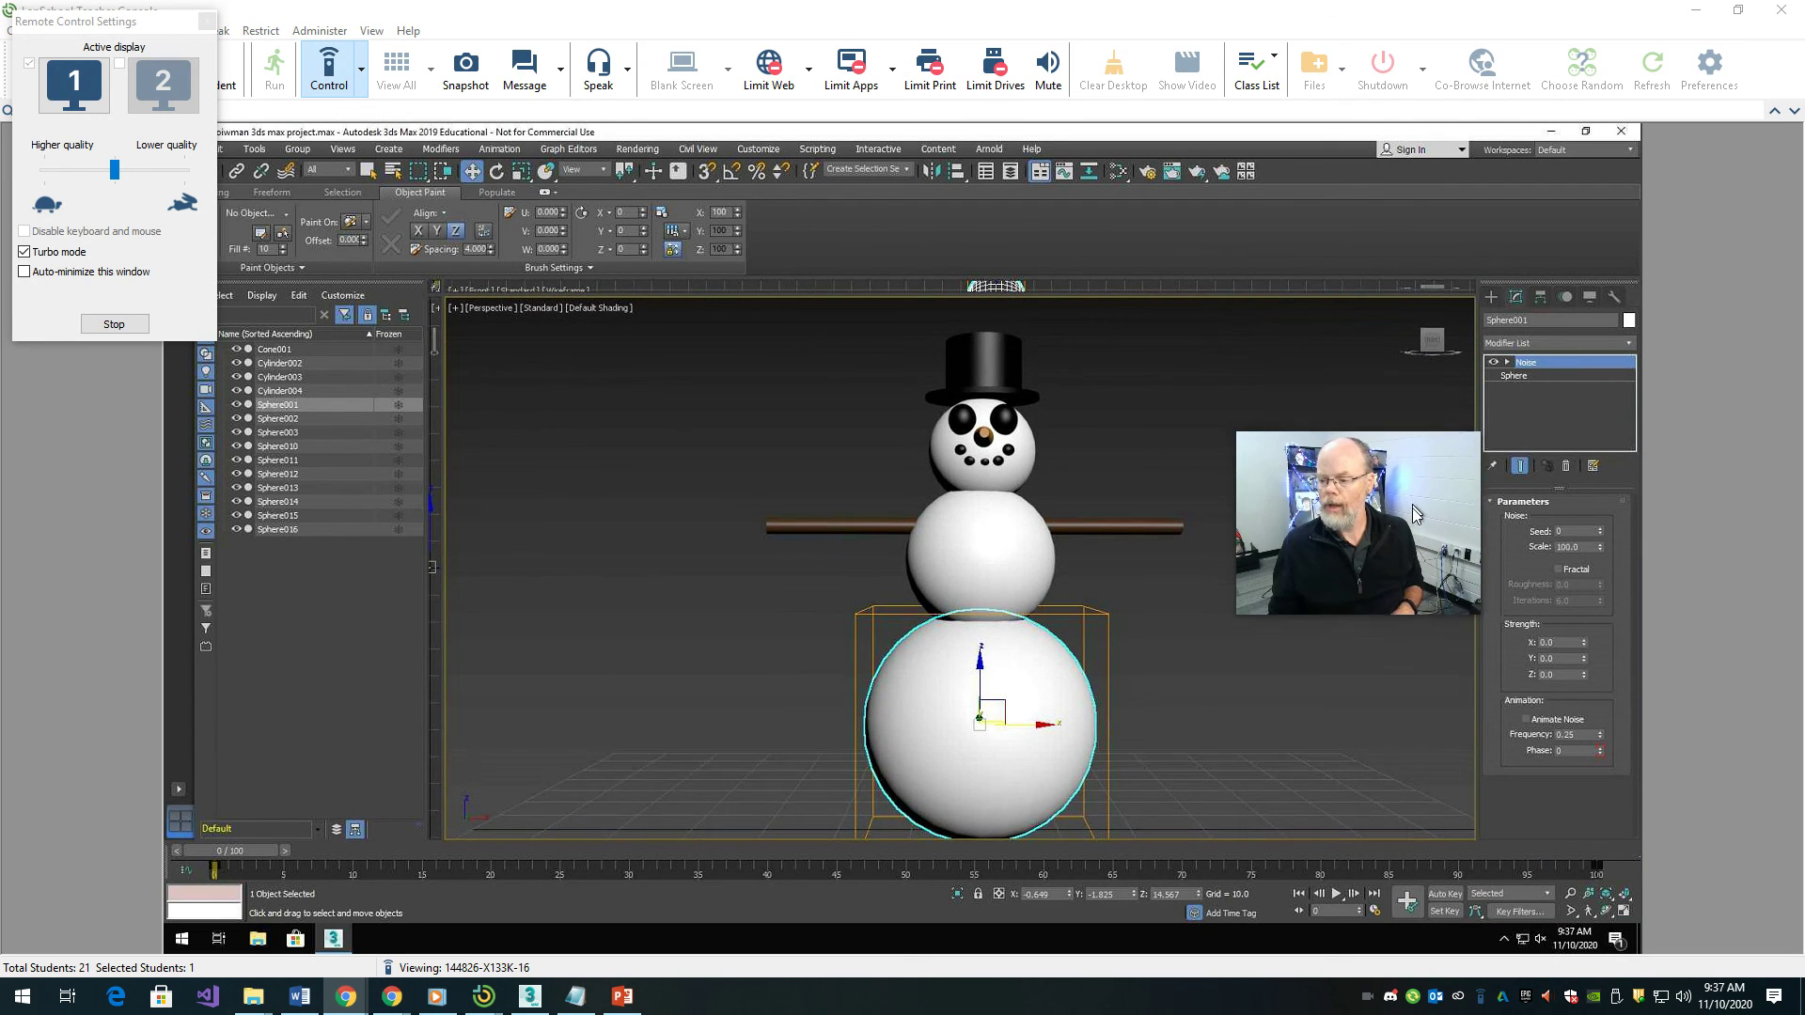
left_click_drag(1416, 513, 1416, 639)
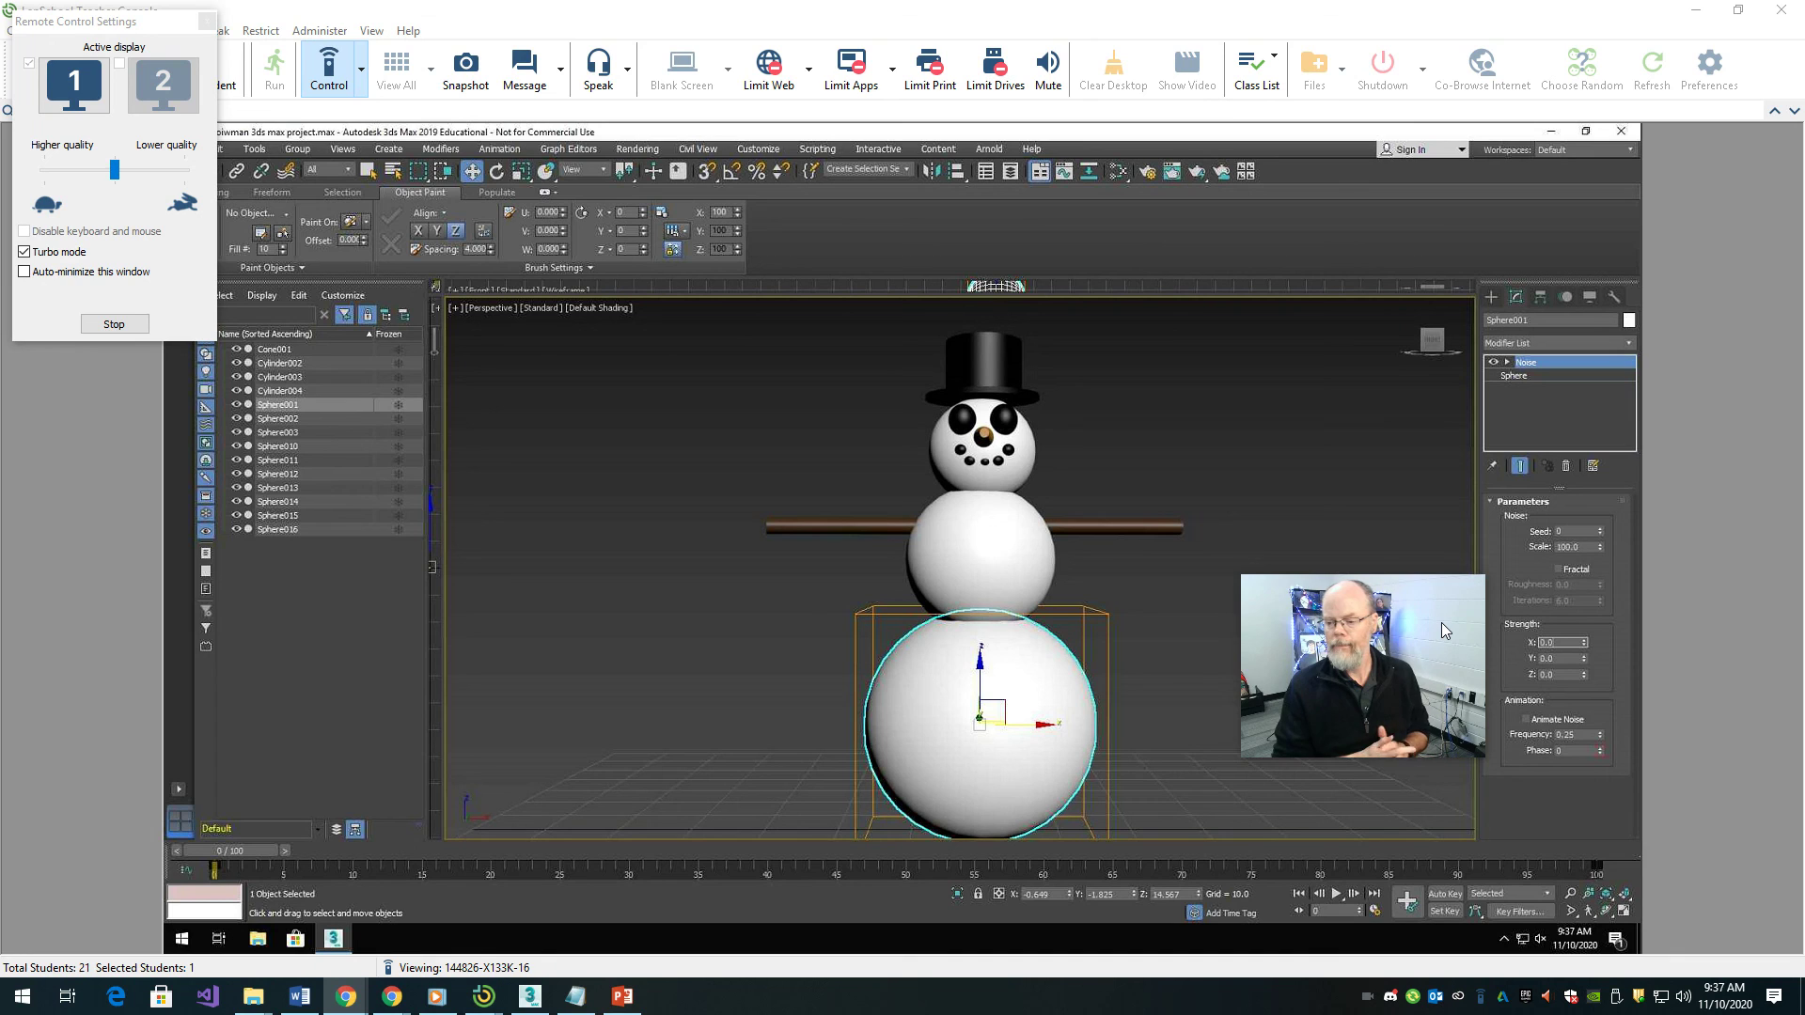
type("0.5")
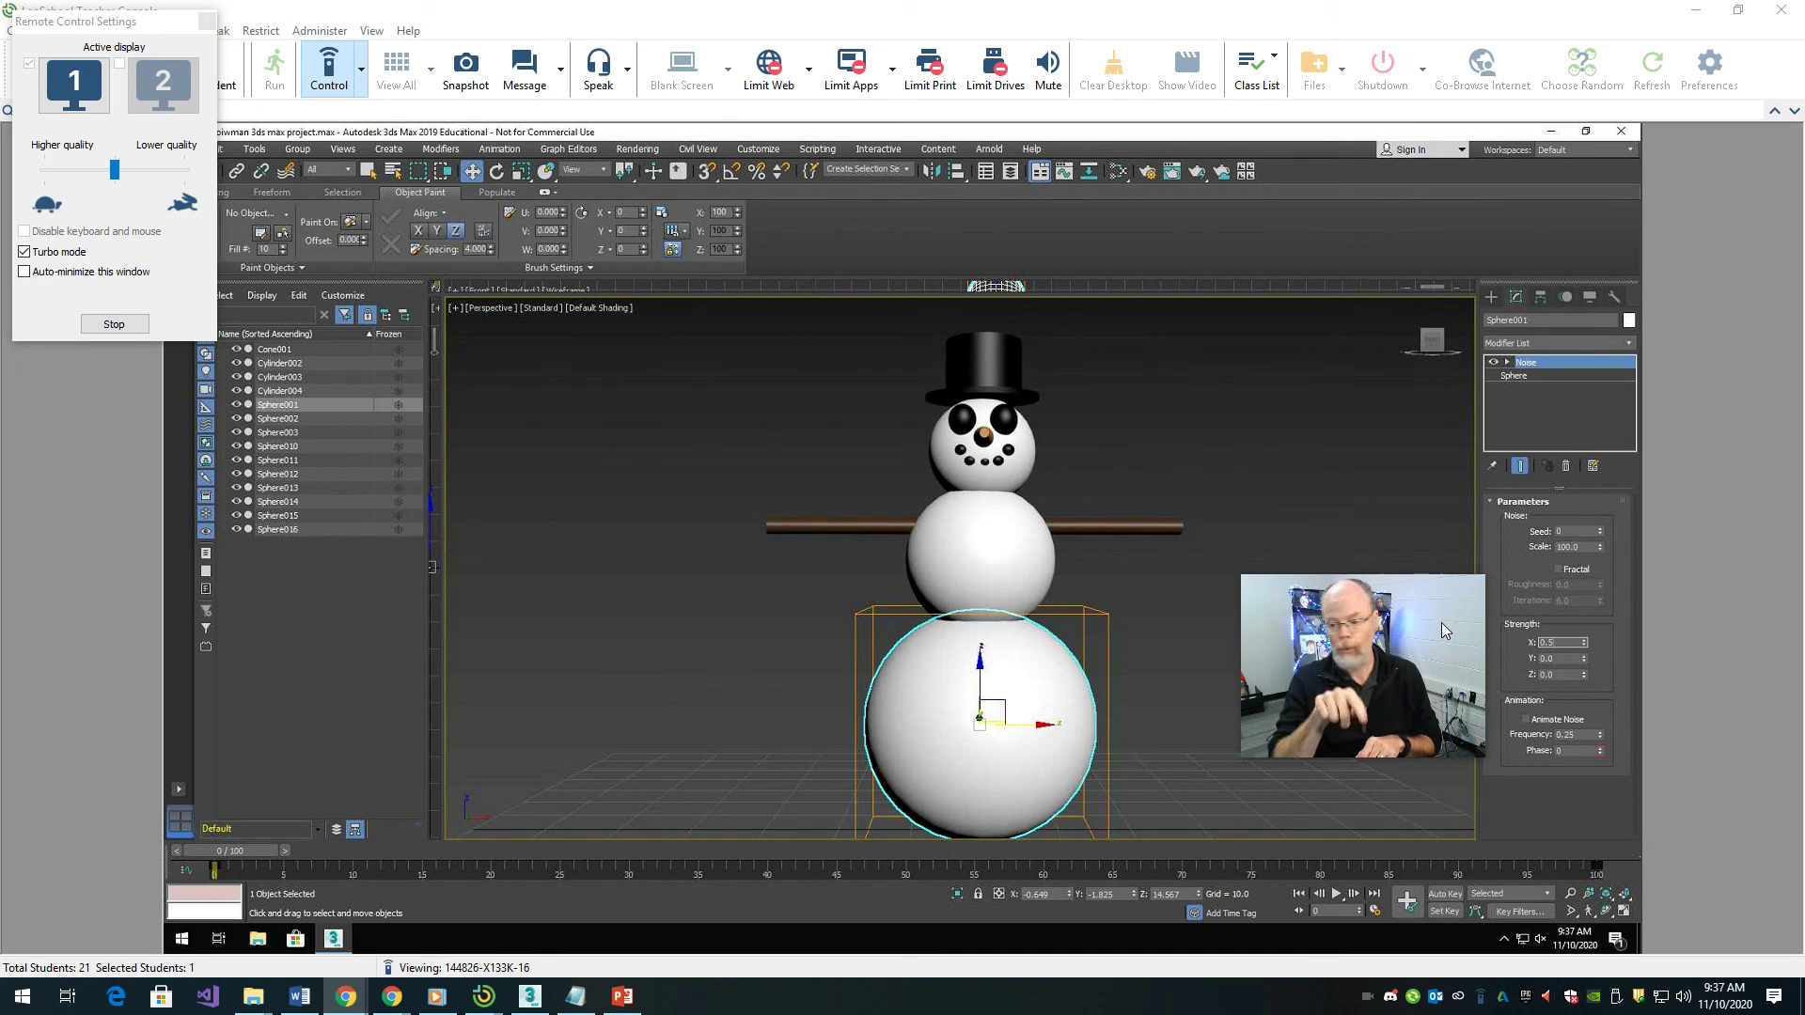
key("Tab")
type("0.5")
key("Tab")
type("0.5")
key("Return")
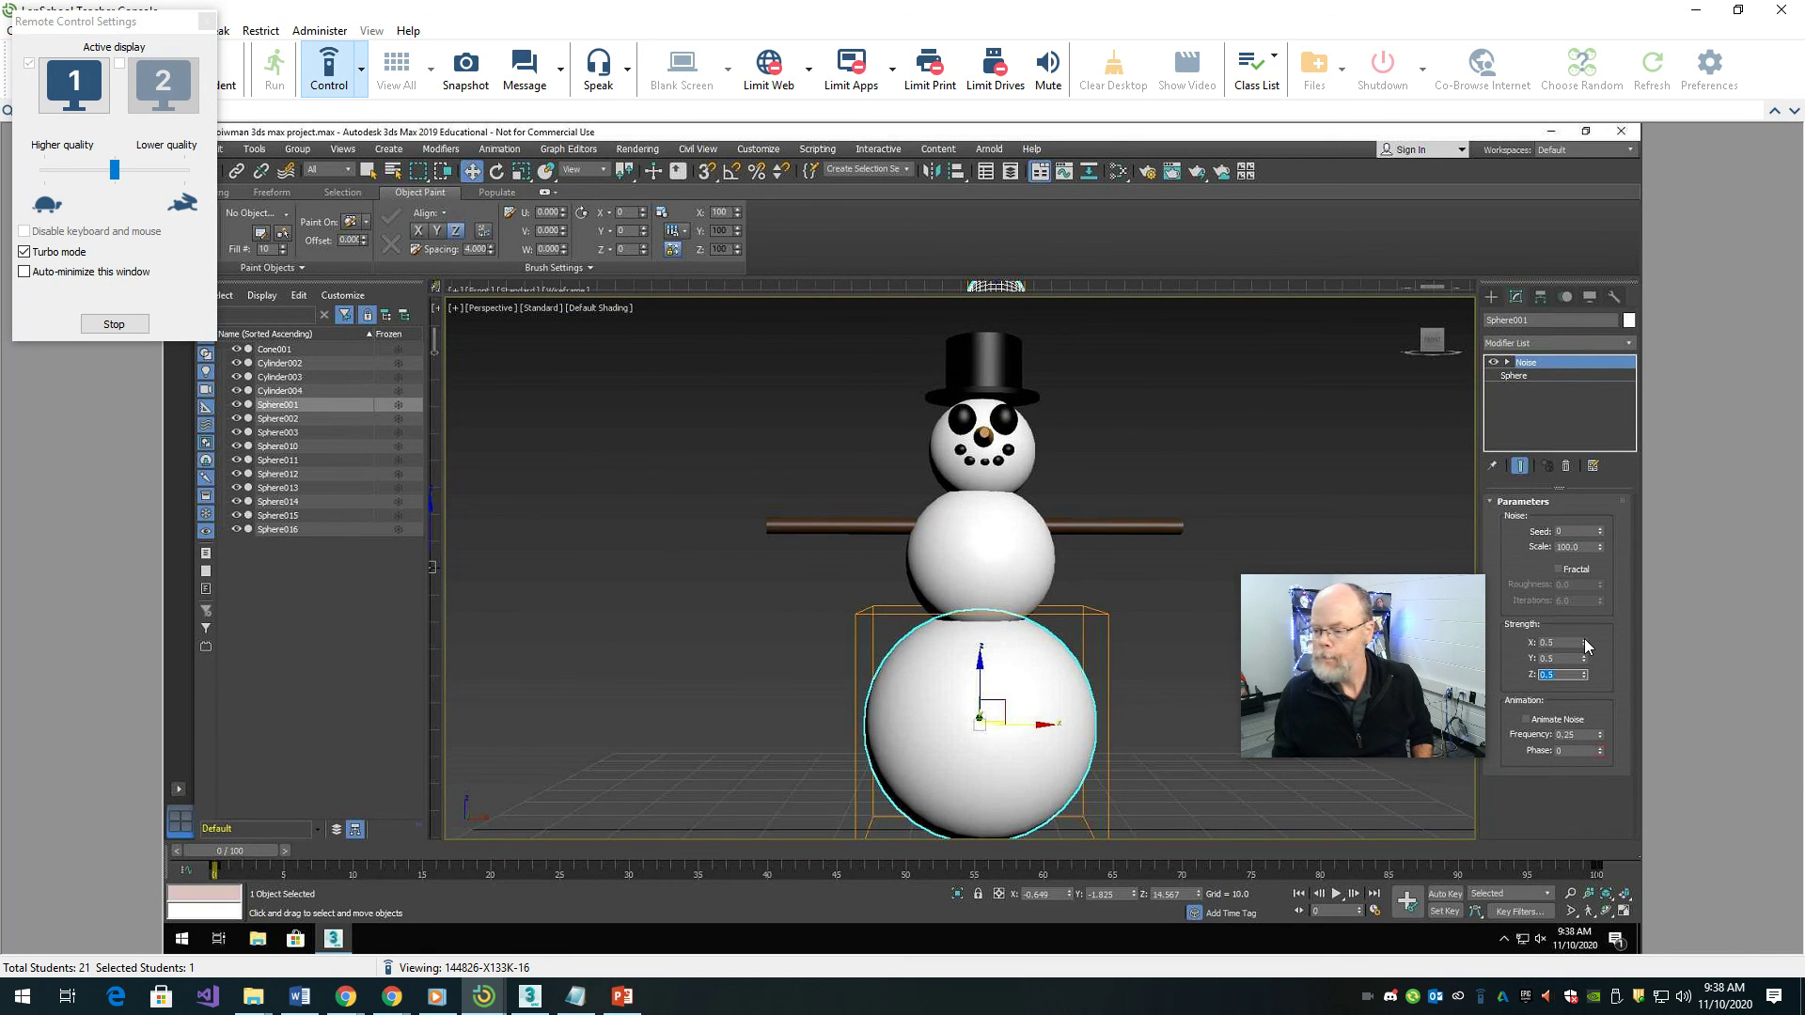
left_click(1557, 657)
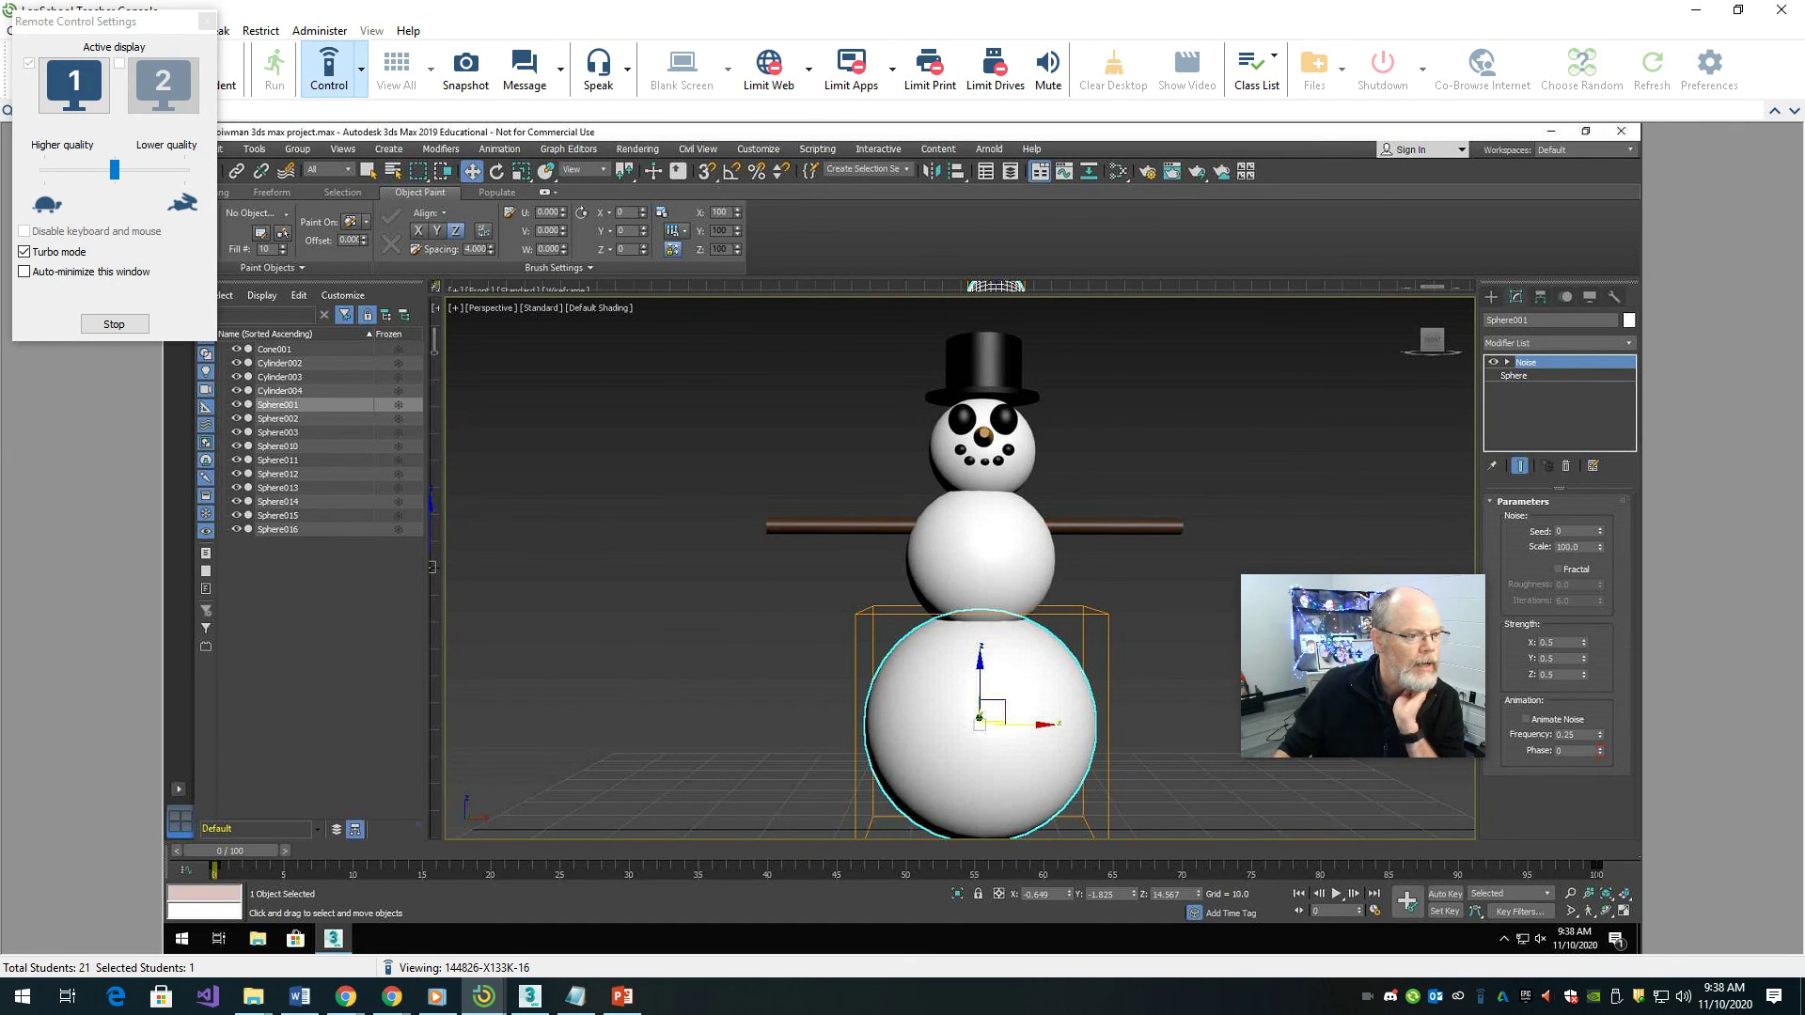
- Bring up the choice of open Chrome windows to switch away from the remote session
key("alt+Tab")
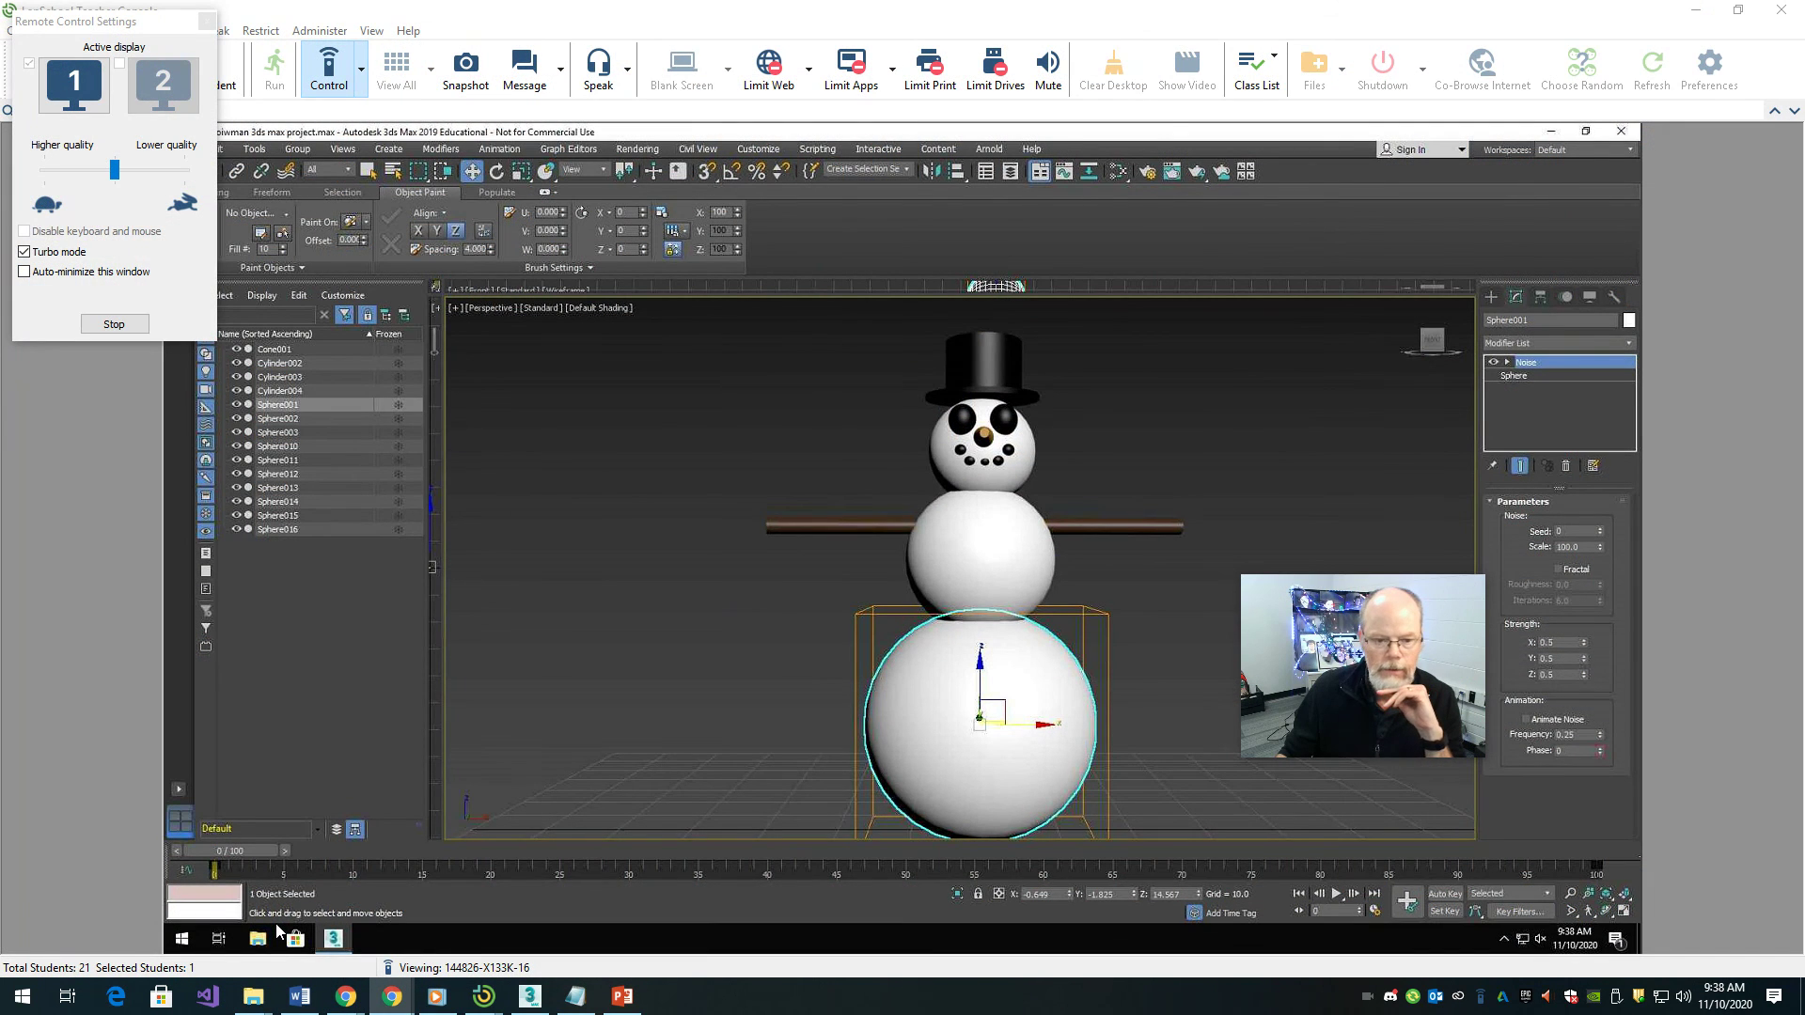
mouse_move(392, 1004)
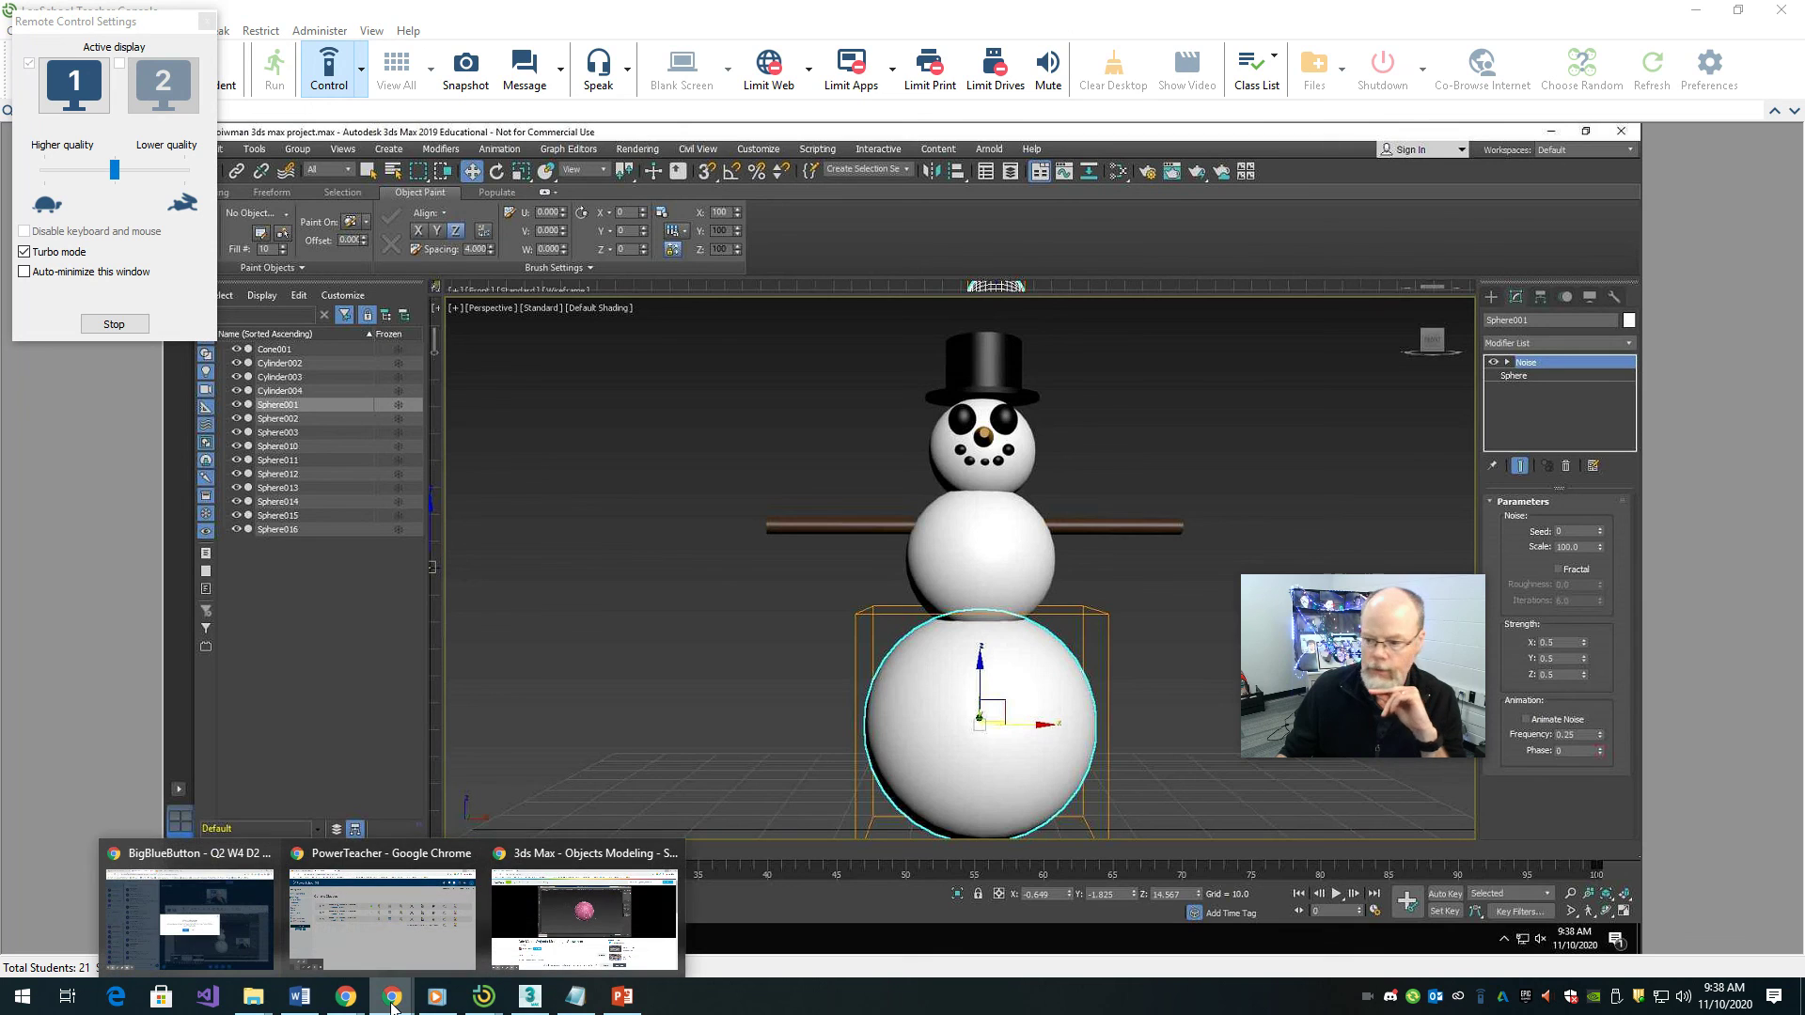